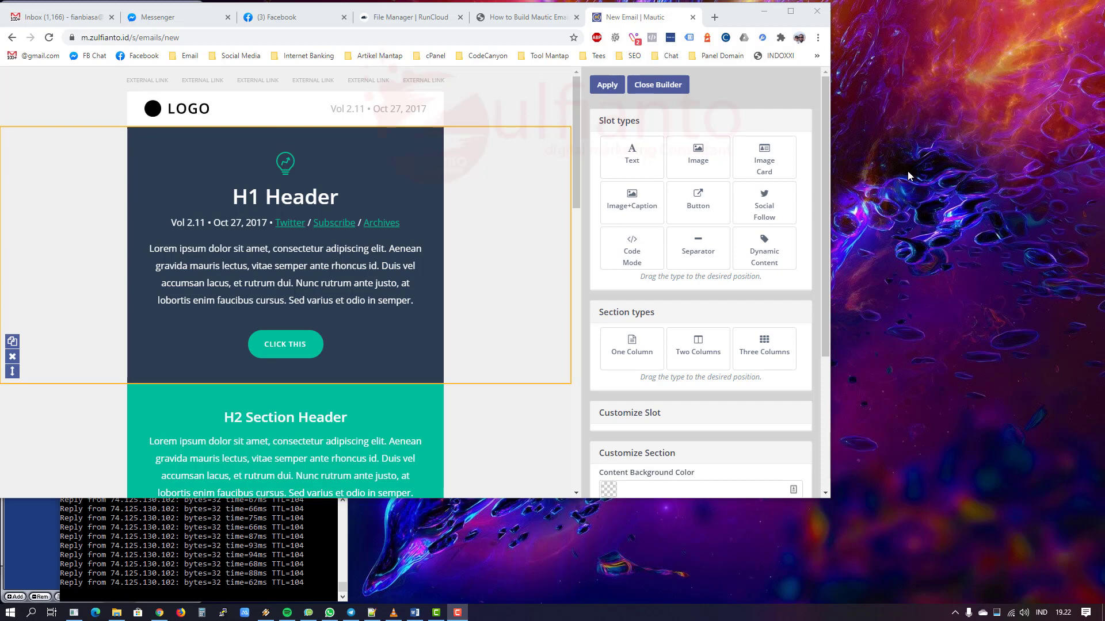
Step: Refresh the desktop and bring the Chrome window back into focus
right_click(892, 145)
left_click(913, 198)
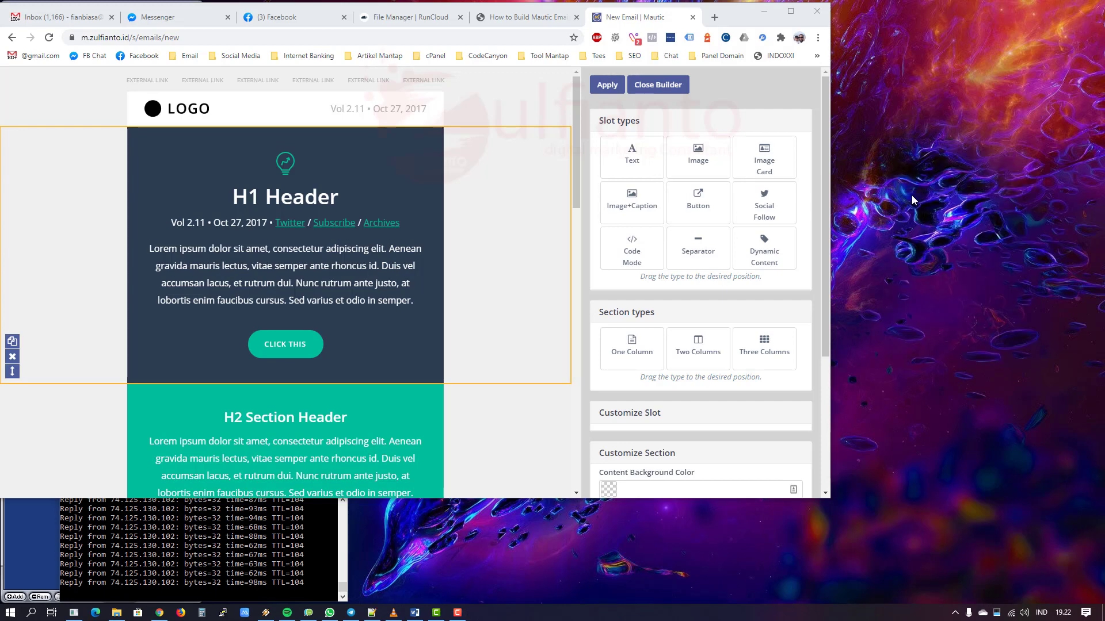
left_click(54, 192)
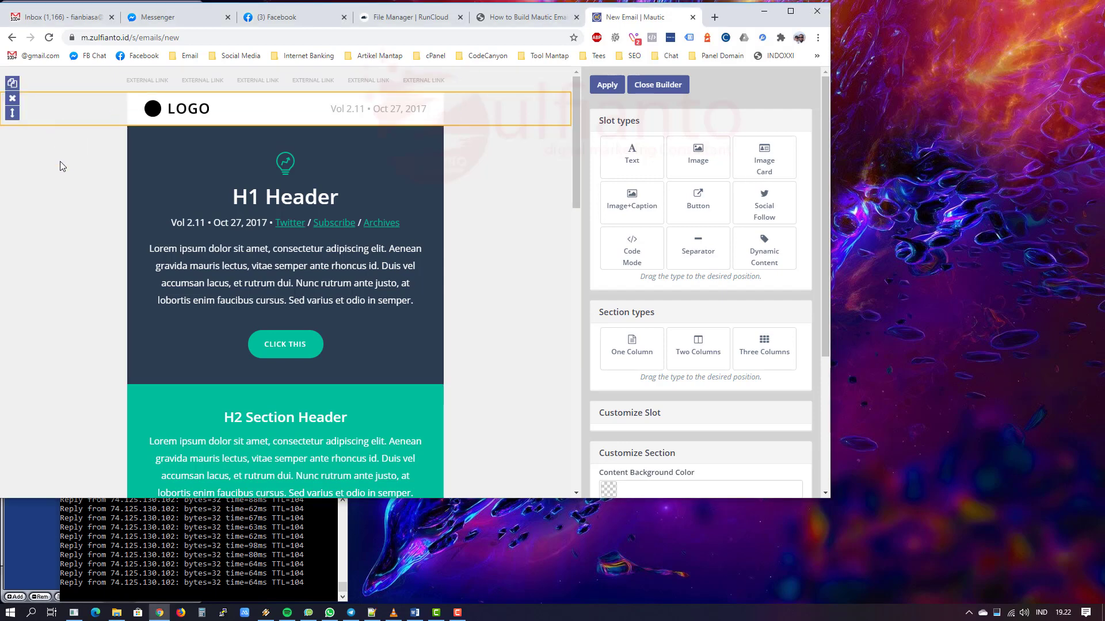
Step: Load the H1 Header text slot's editor in Customize Slot
scroll(486, 240, "down", 6)
scroll(486, 241, "up", 6)
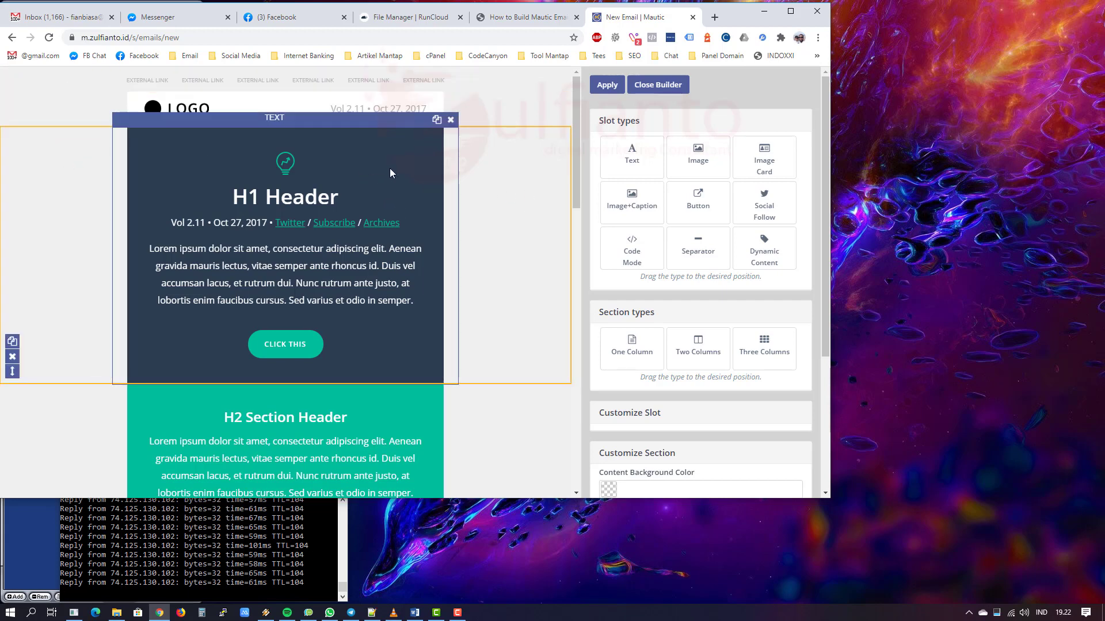
left_click(453, 164)
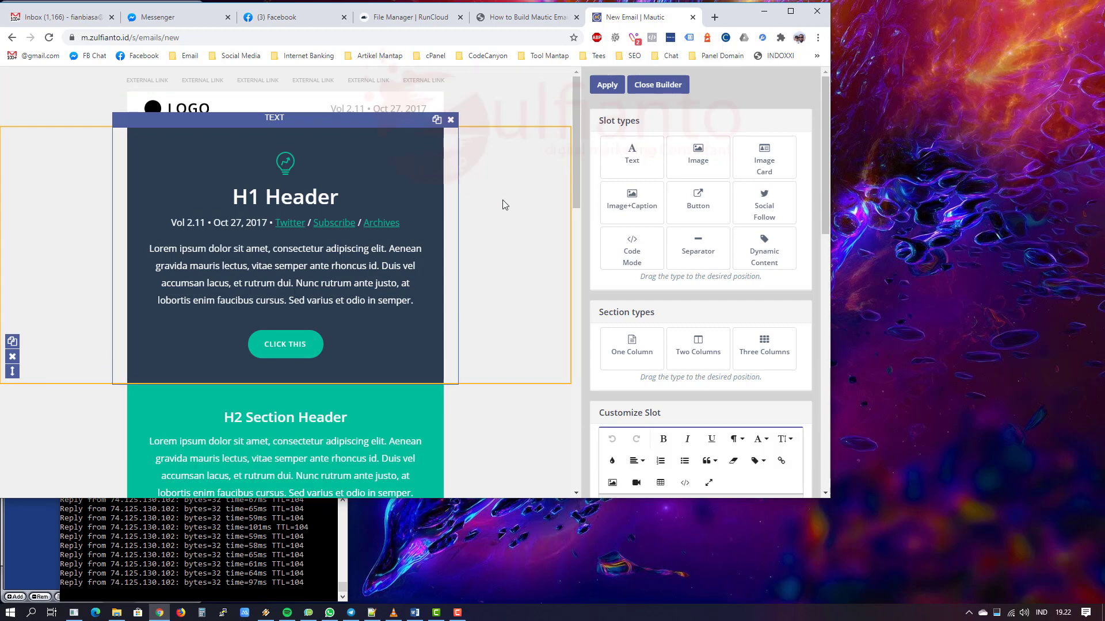
scroll(502, 200, "down", 5)
scroll(502, 200, "up", 5)
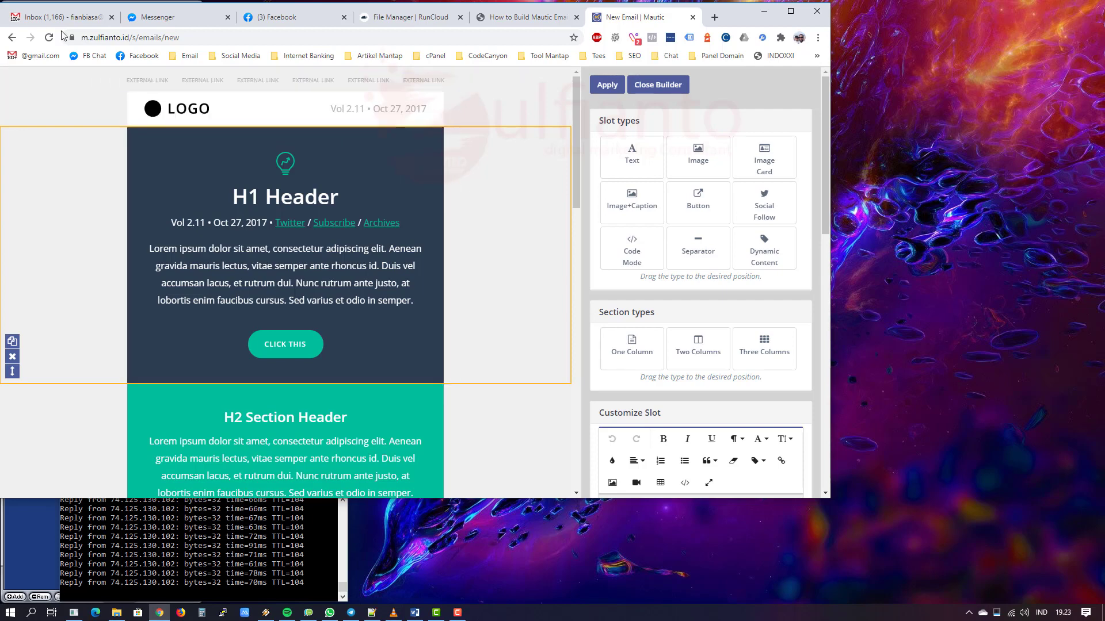
right_click(950, 145)
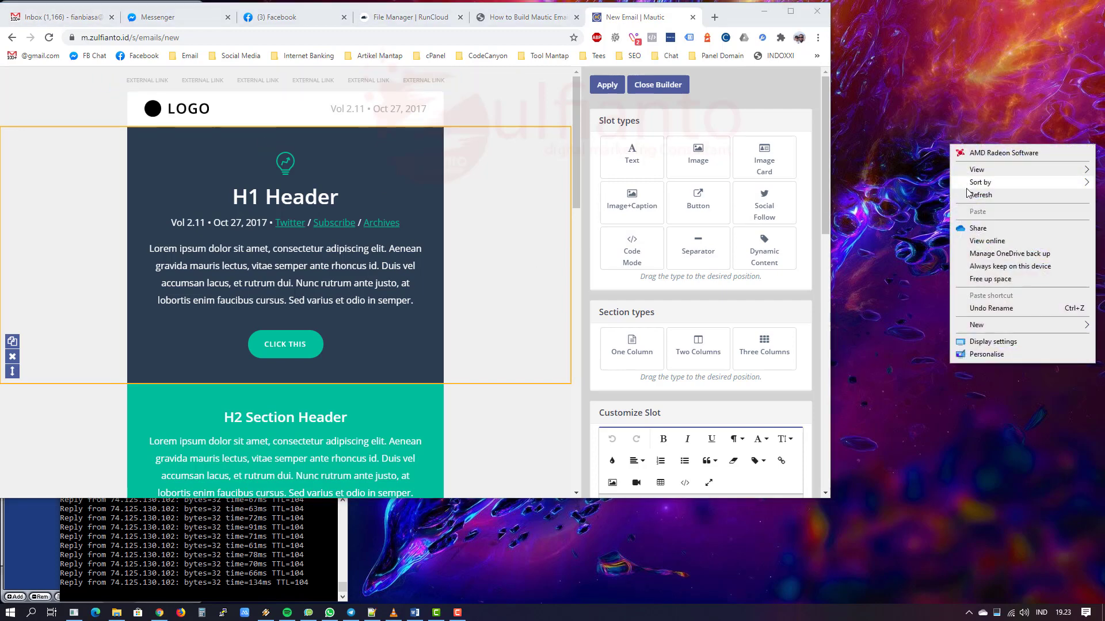
left_click(969, 194)
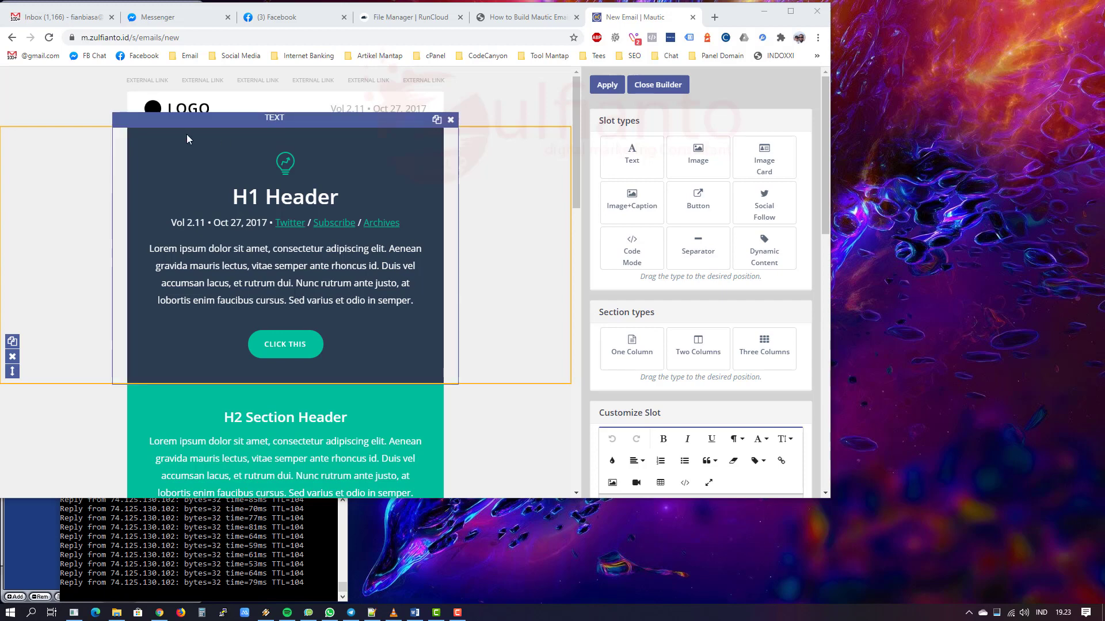
left_click(69, 174)
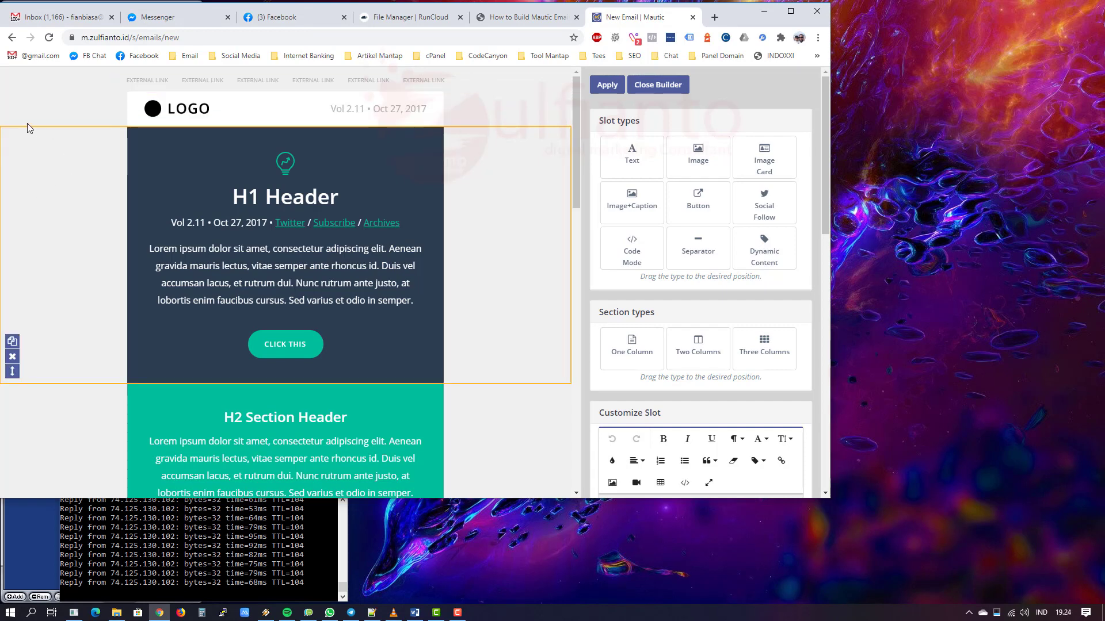
scroll(59, 271, "down", 4)
scroll(109, 403, "down", 4)
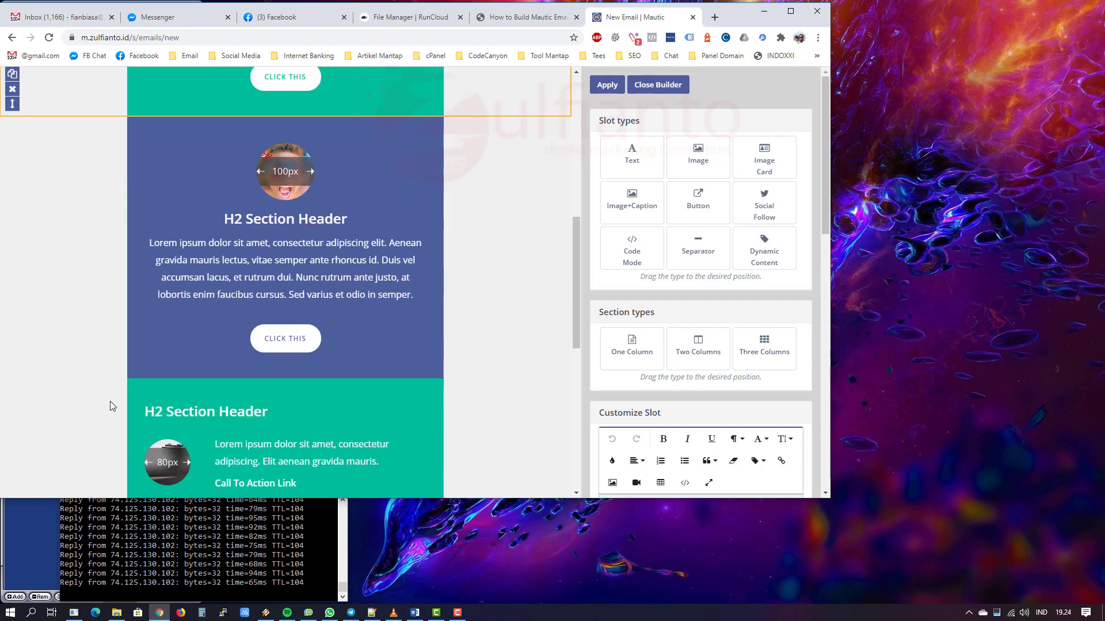
scroll(94, 301, "up", 6)
scroll(49, 353, "down", 5)
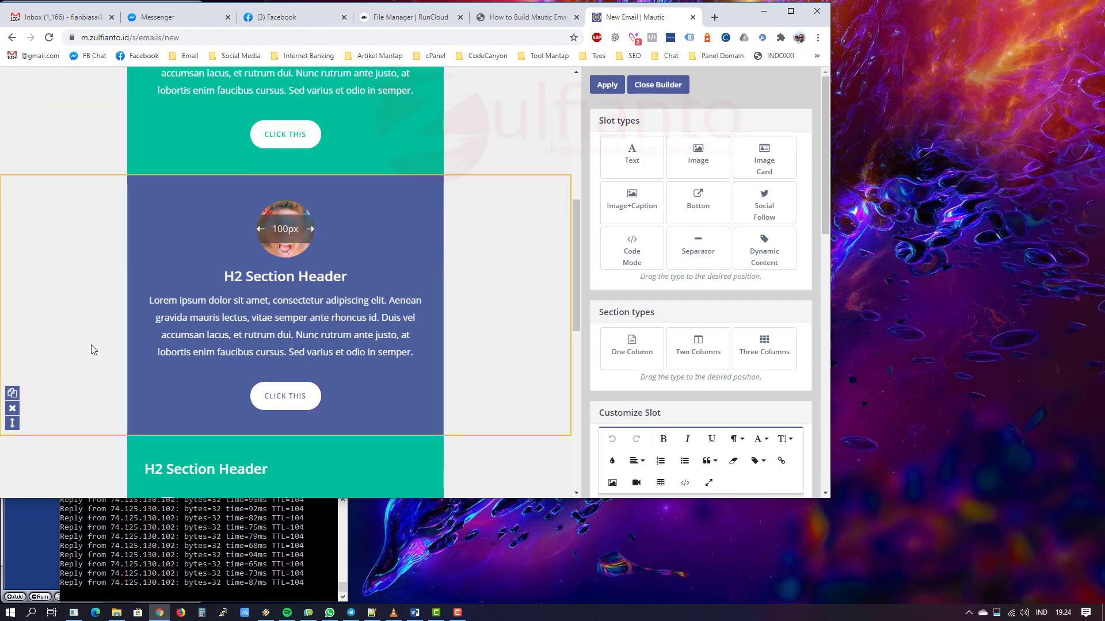
scroll(85, 345, "down", 6)
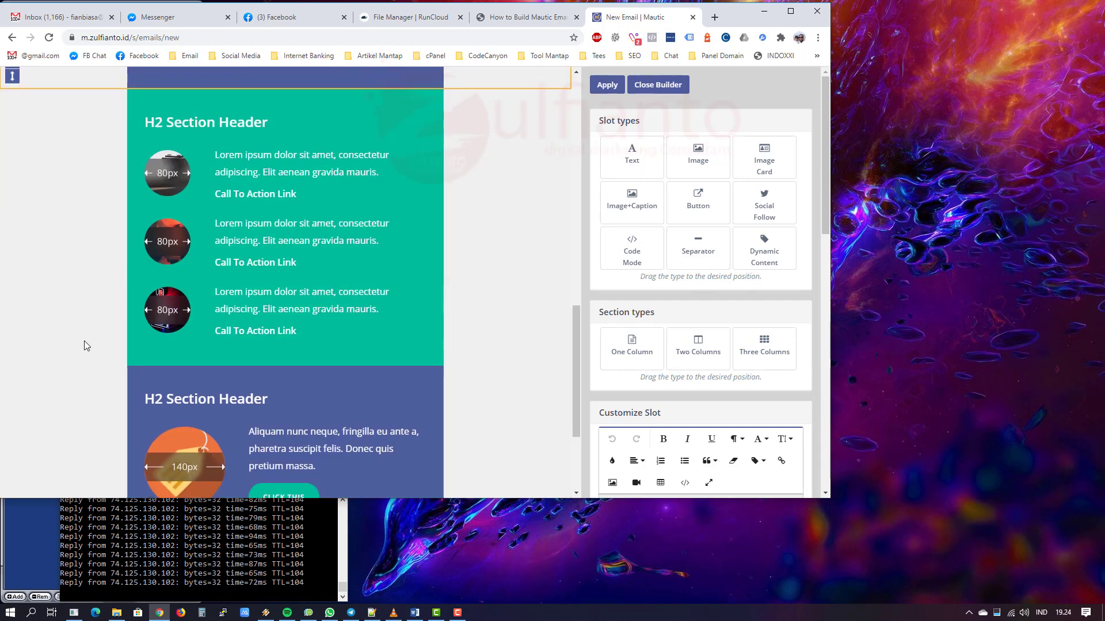
scroll(84, 340, "down", 3)
scroll(84, 340, "up", 15)
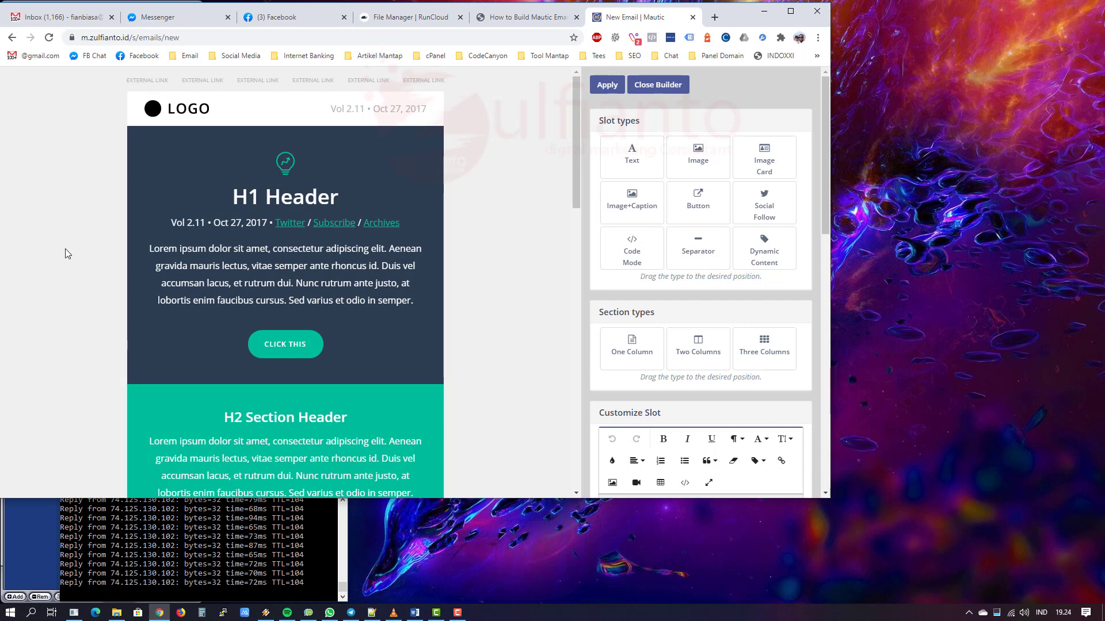
mouse_move(68, 253)
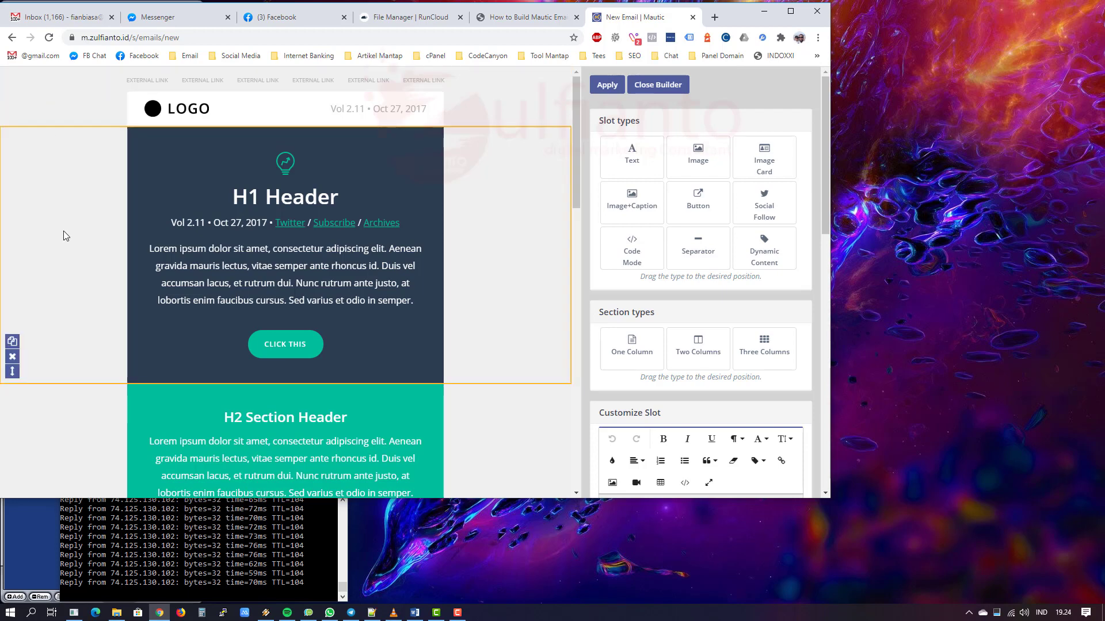
scroll(79, 403, "down", 5)
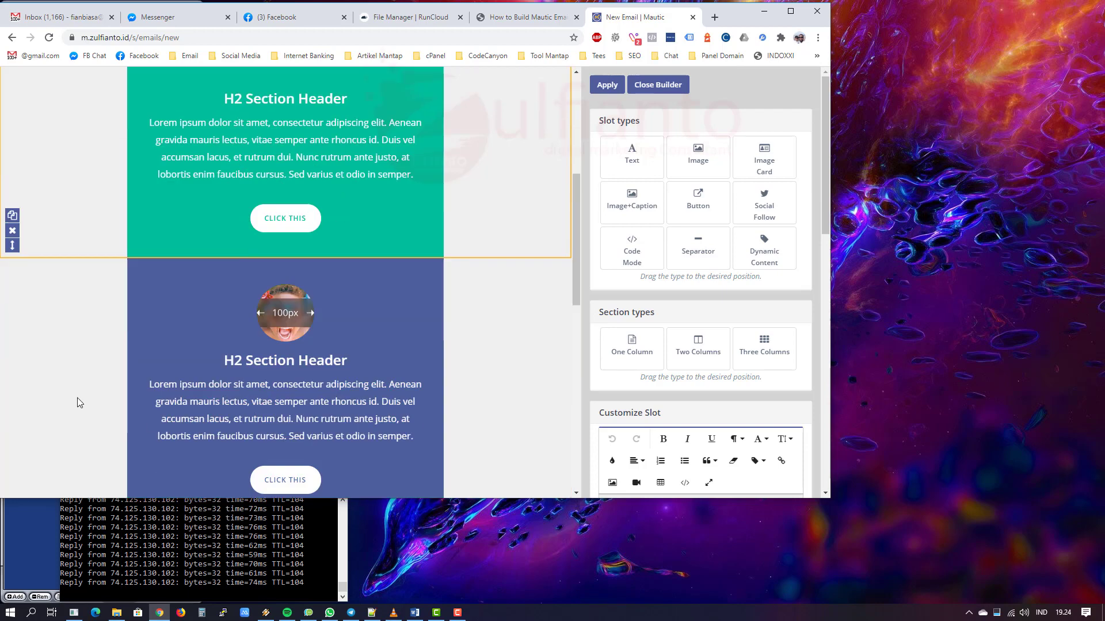
scroll(77, 398, "up", 5)
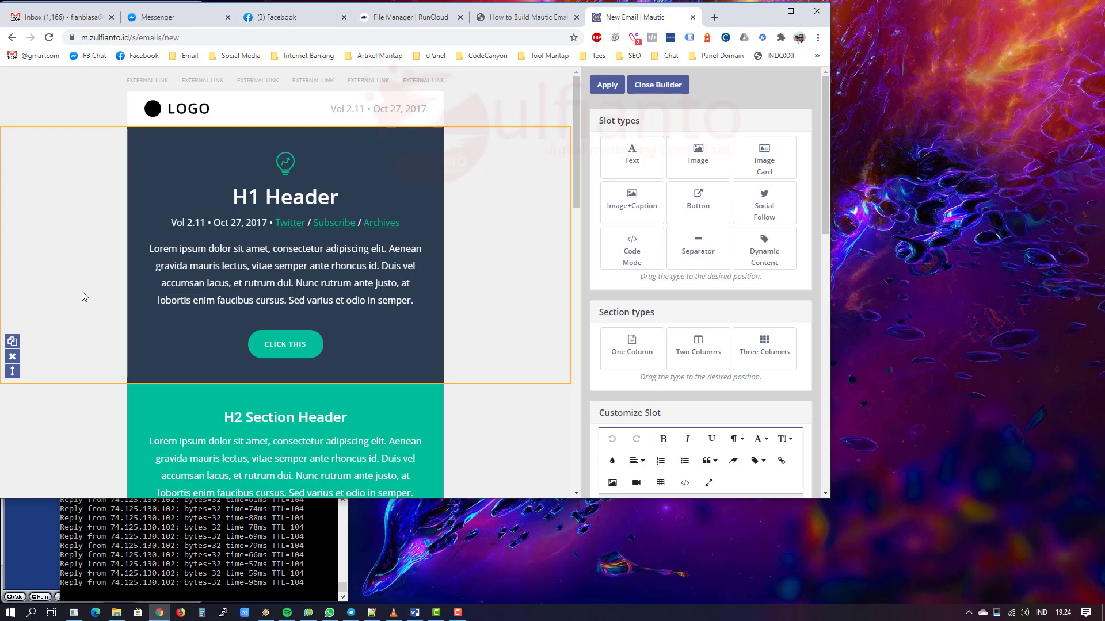
Step: Open a new Chrome window under another profile, move it aside, and return to Mautic
left_click(799, 38)
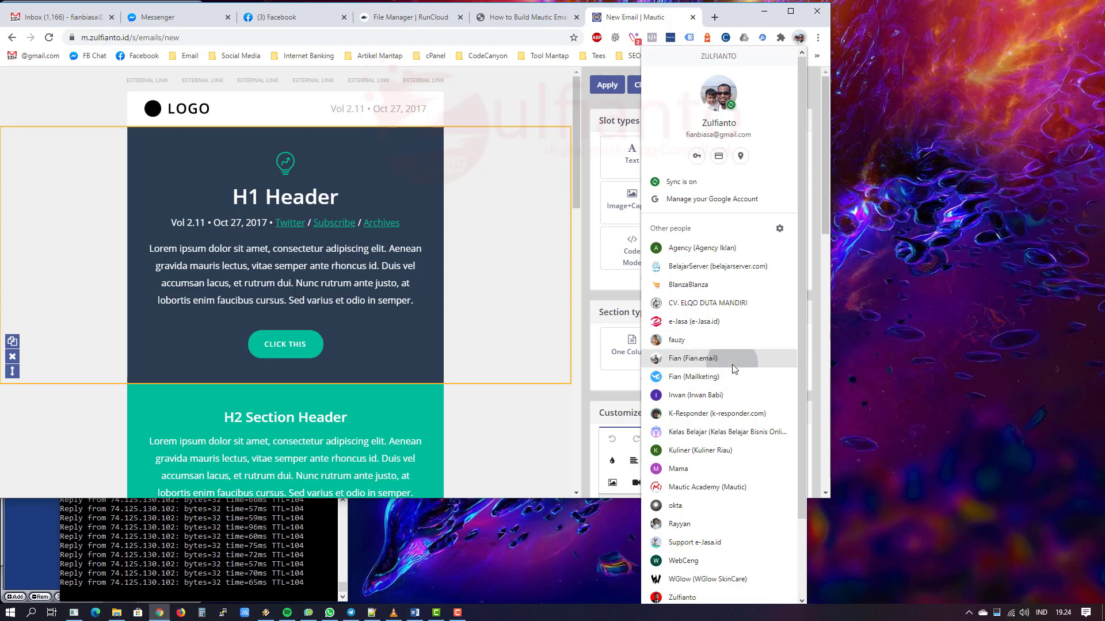
left_click(713, 357)
left_click_drag(304, 24, 357, 51)
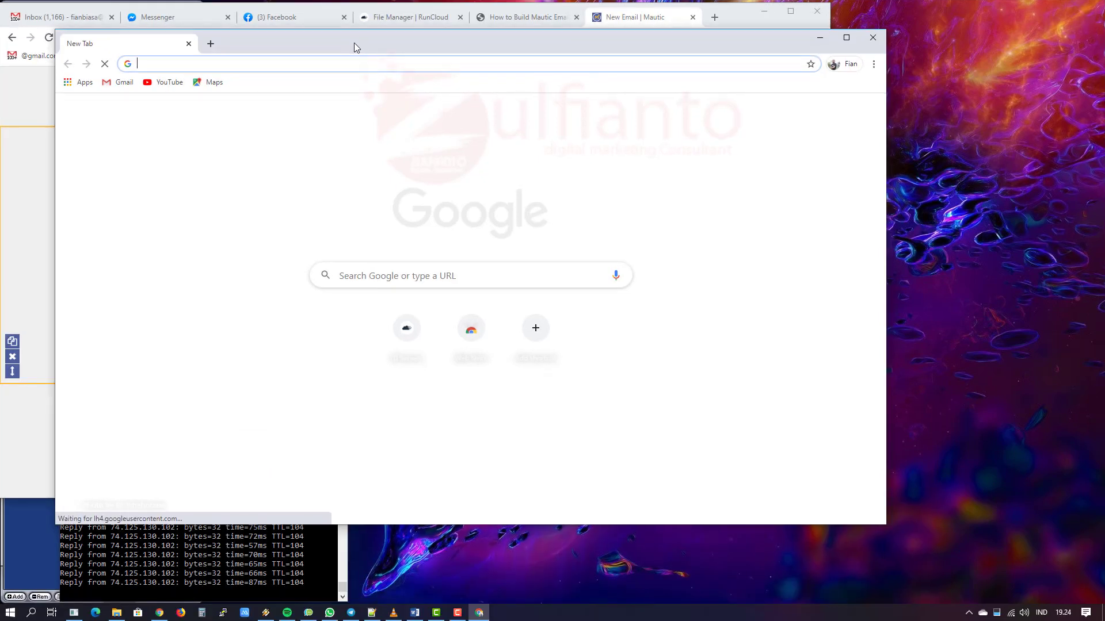
left_click(316, 65)
left_click(639, 20)
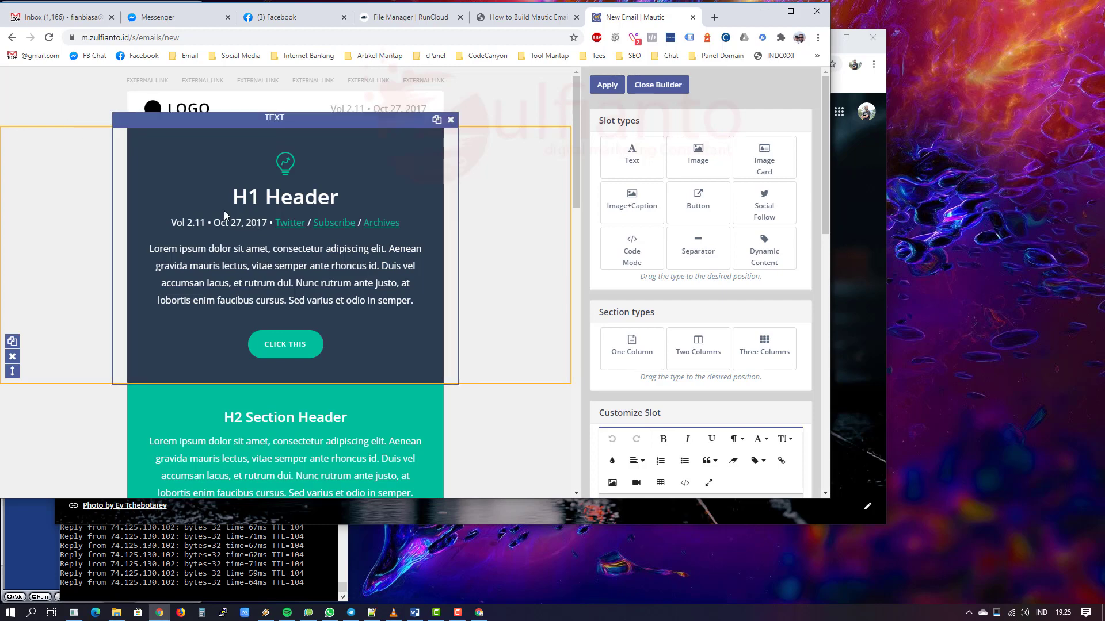
Step: Scroll the canvas and click into the H2 section's paragraph text
scroll(223, 210, "down", 5)
scroll(223, 211, "down", 6)
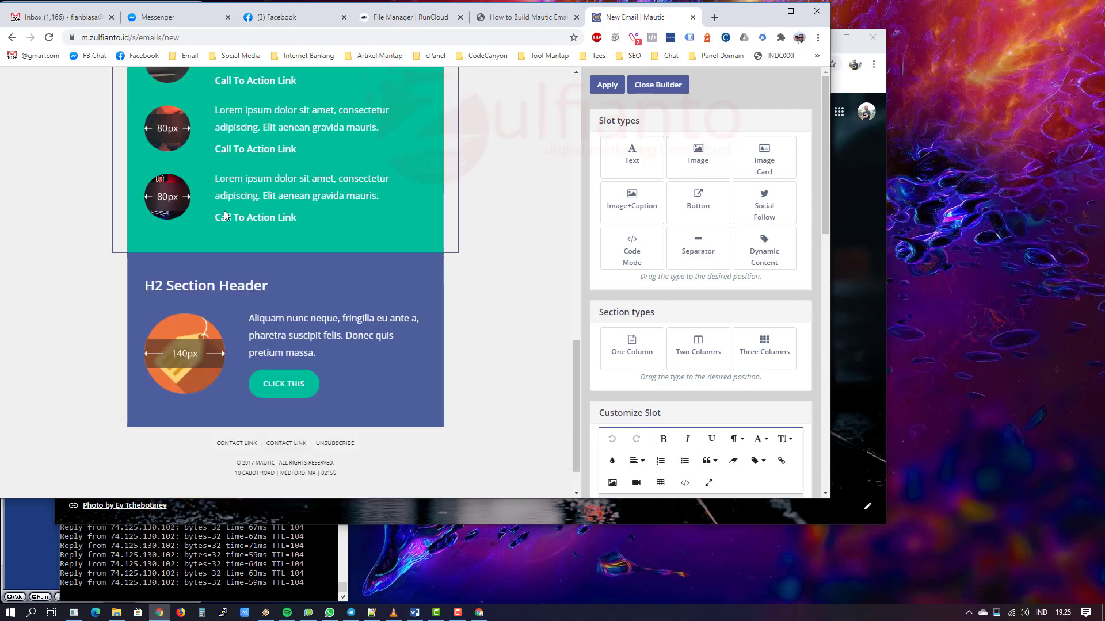
scroll(223, 210, "up", 5)
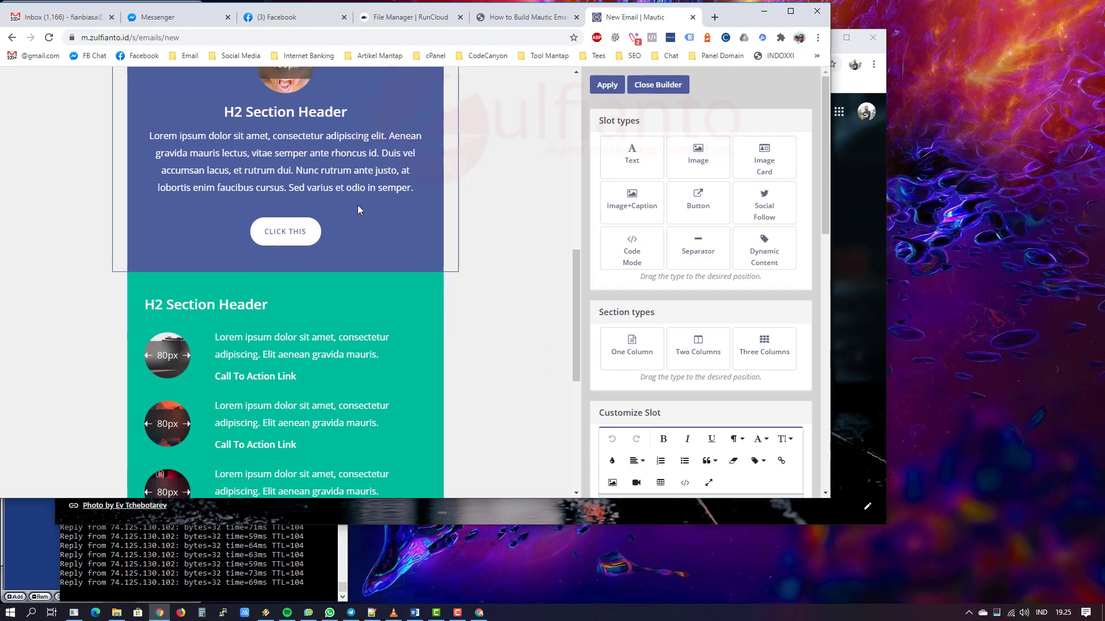
scroll(364, 203, "up", 2)
scroll(647, 285, "down", 6)
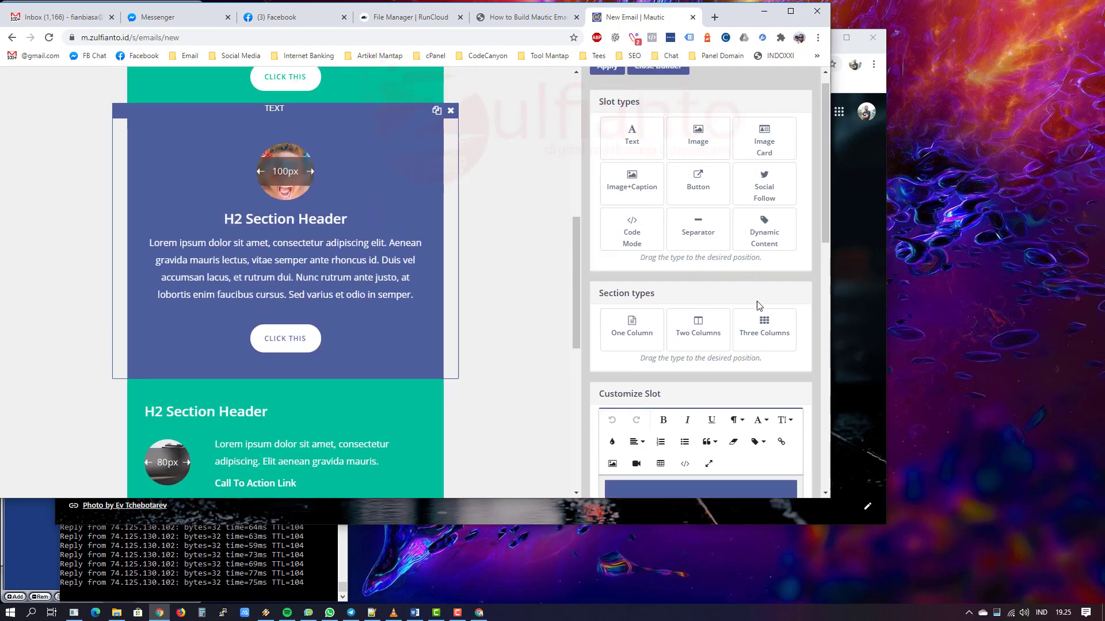
left_click_drag(656, 265, 684, 315)
left_click(684, 316)
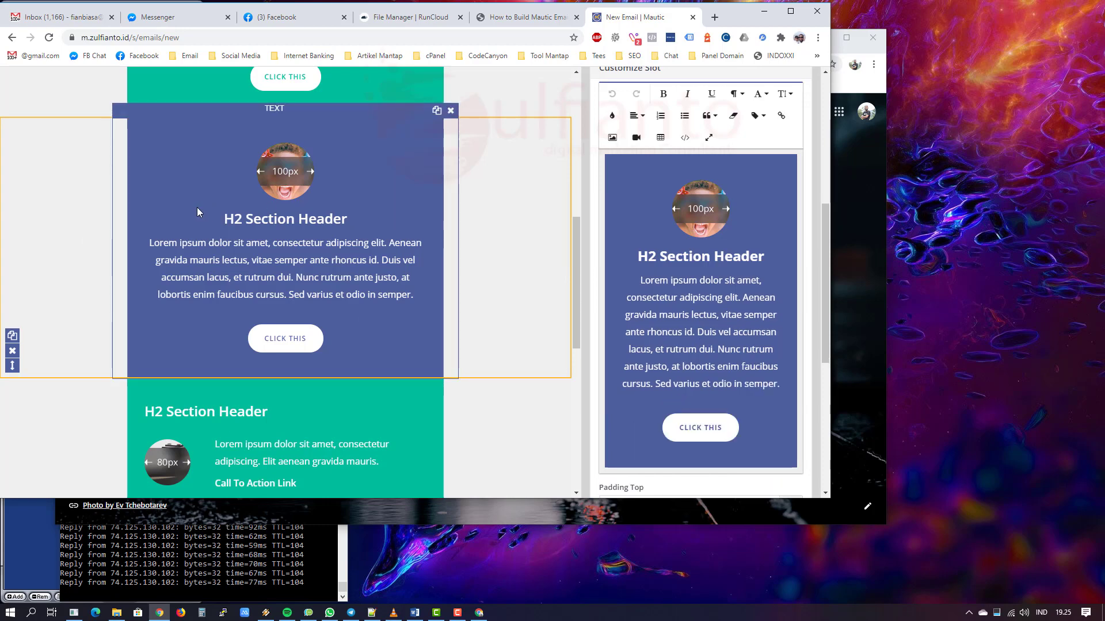
Step: Drag a One Column section from Section types above the H1 Header
scroll(365, 294, "up", 5)
scroll(723, 217, "up", 5)
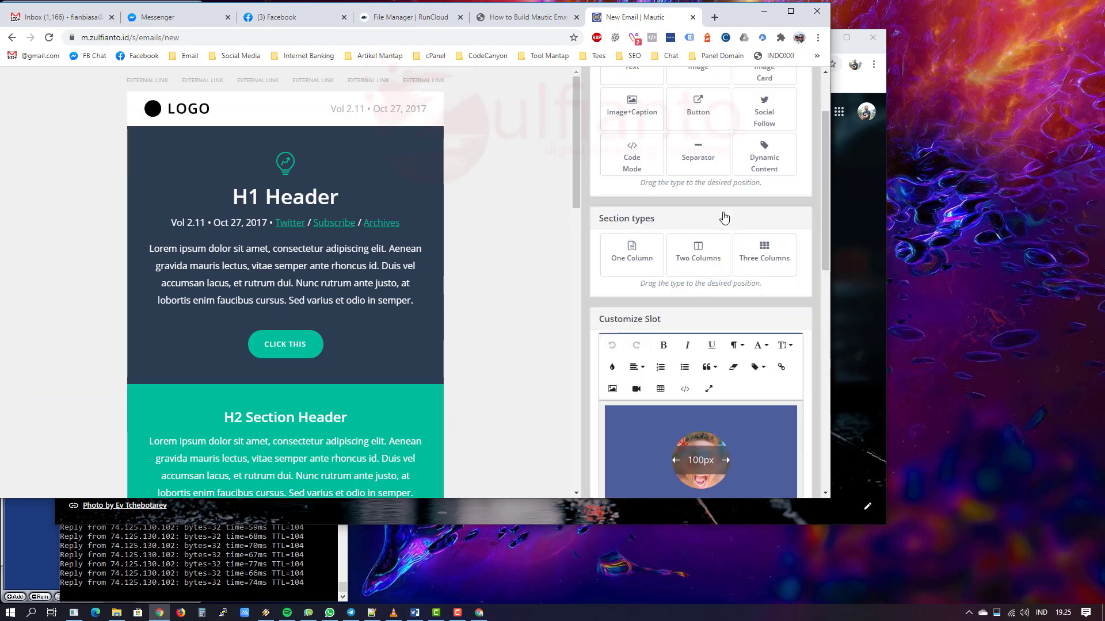
triple_click(622, 120)
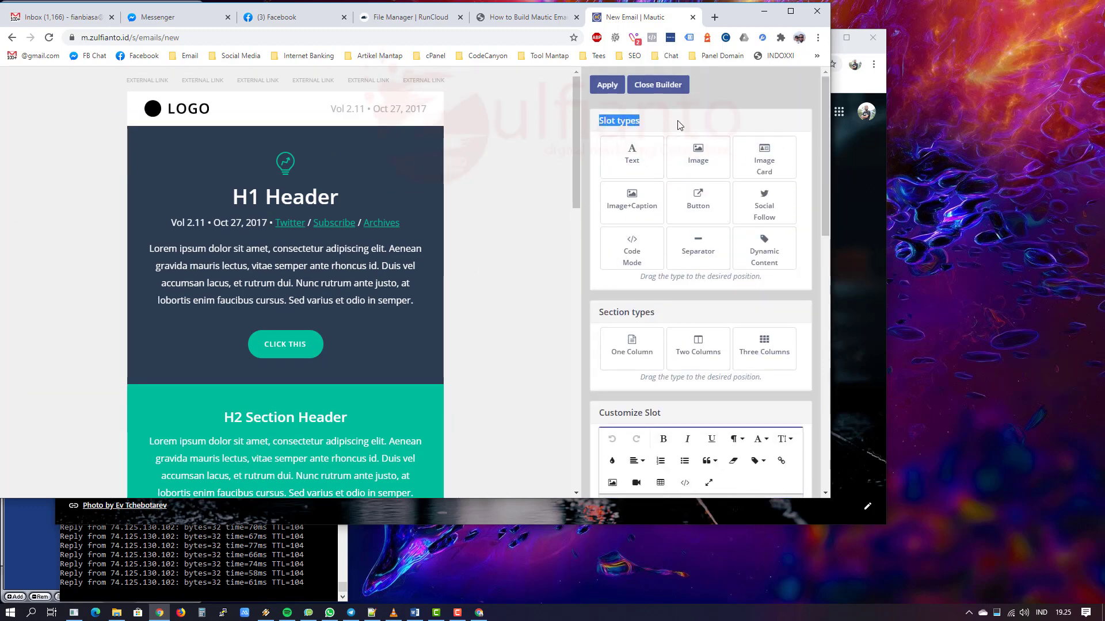
left_click(665, 123)
triple_click(630, 309)
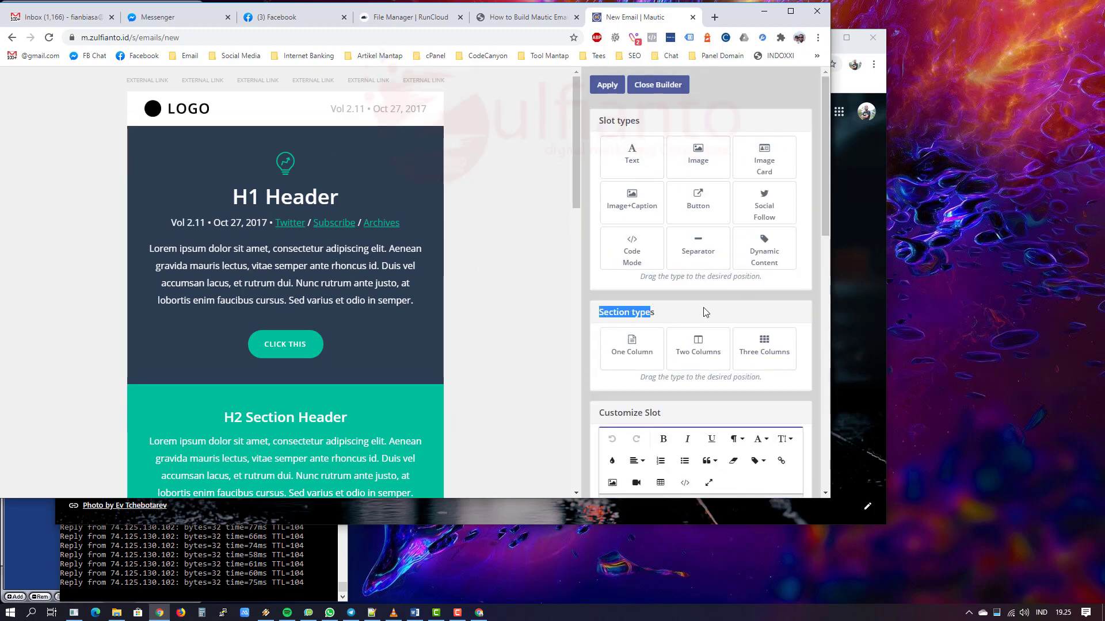
left_click(703, 307)
left_click_drag(593, 120, 659, 127)
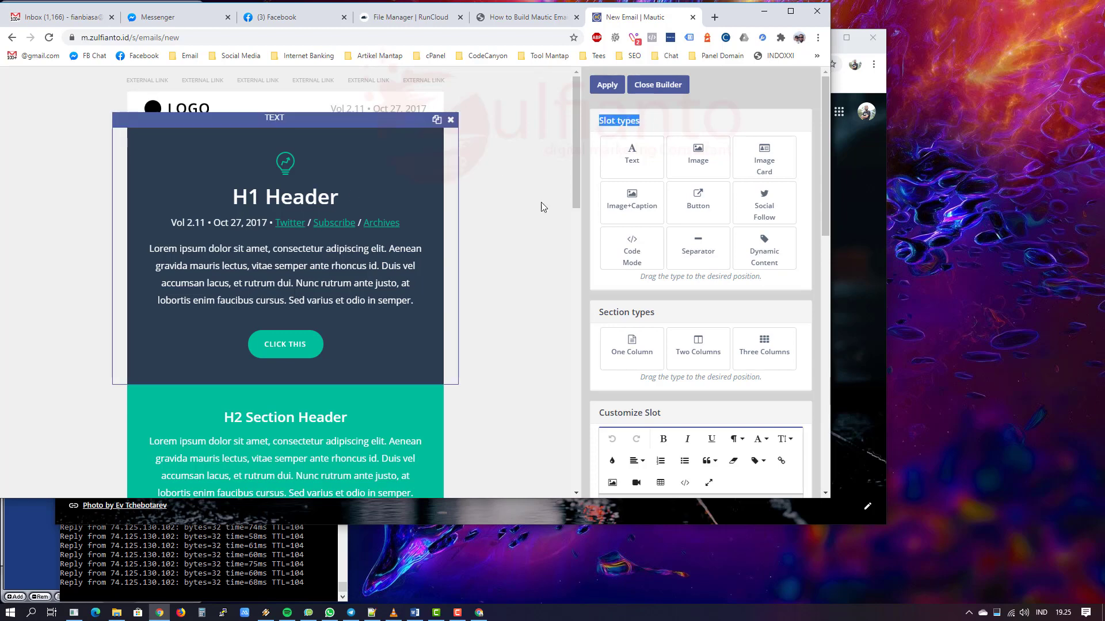
left_click(676, 115)
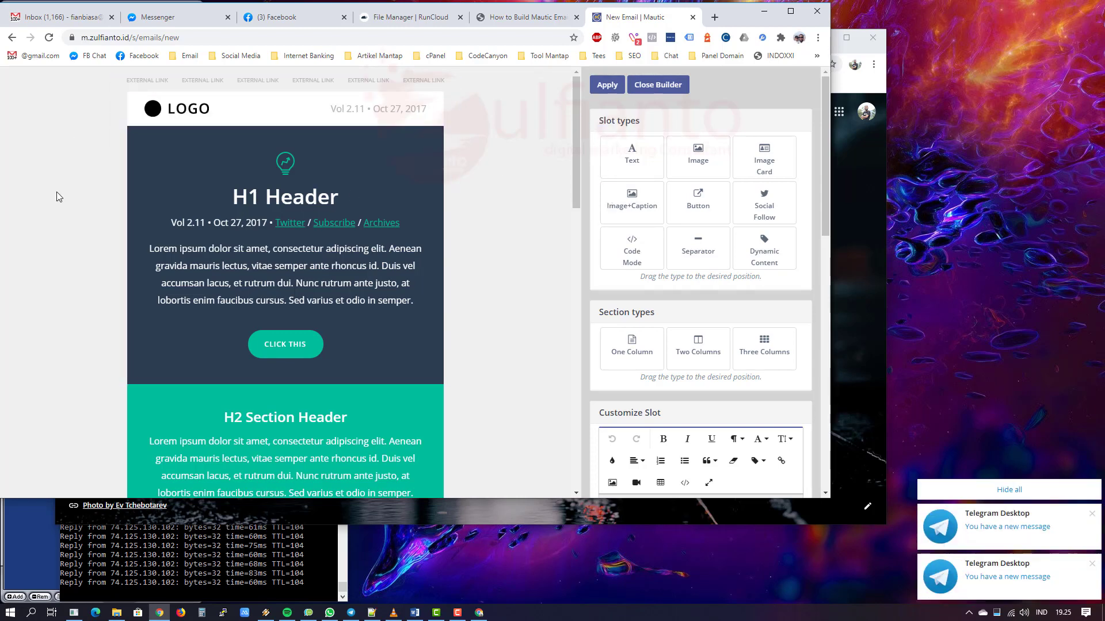
left_click_drag(596, 320, 345, 144)
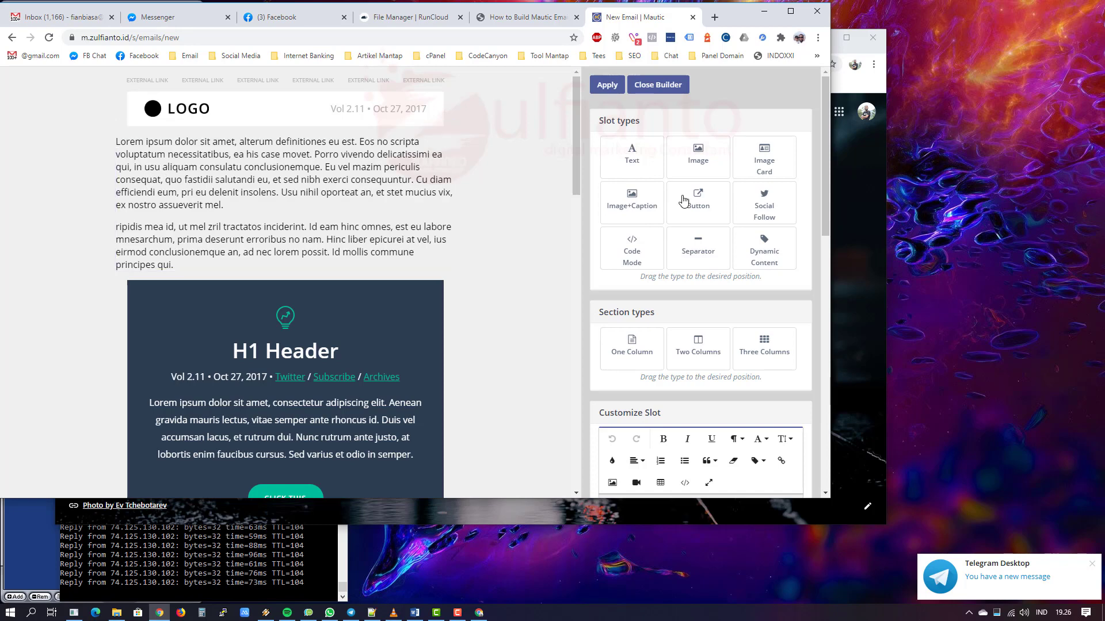
Step: Delete the Lorem ipsum text block under the logo
scroll(669, 351, "down", 2)
scroll(667, 351, "up", 2)
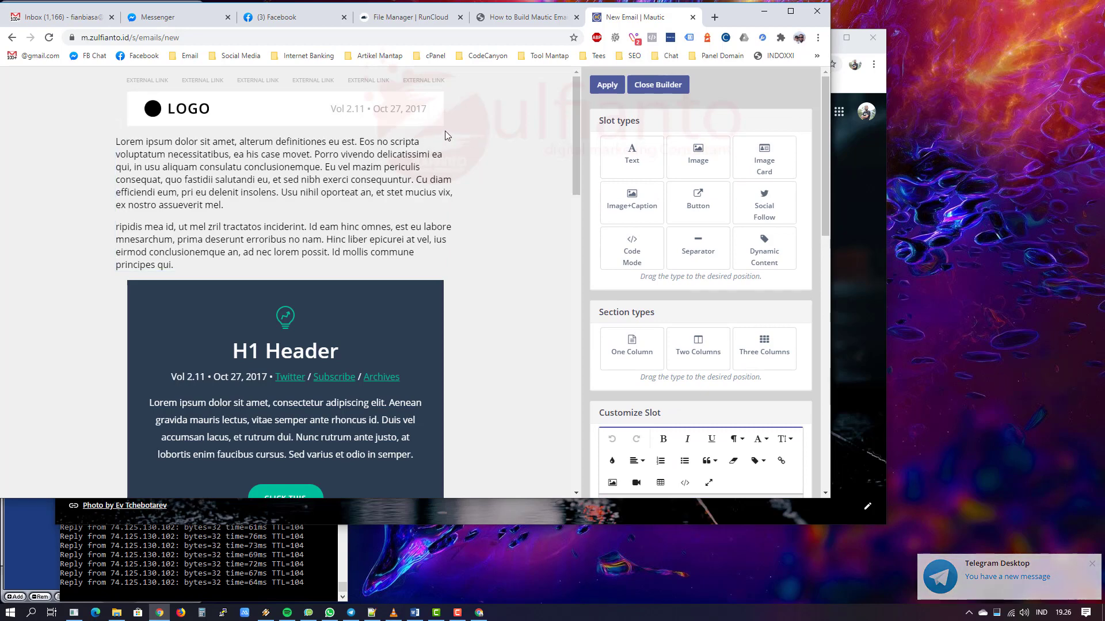
left_click(448, 129)
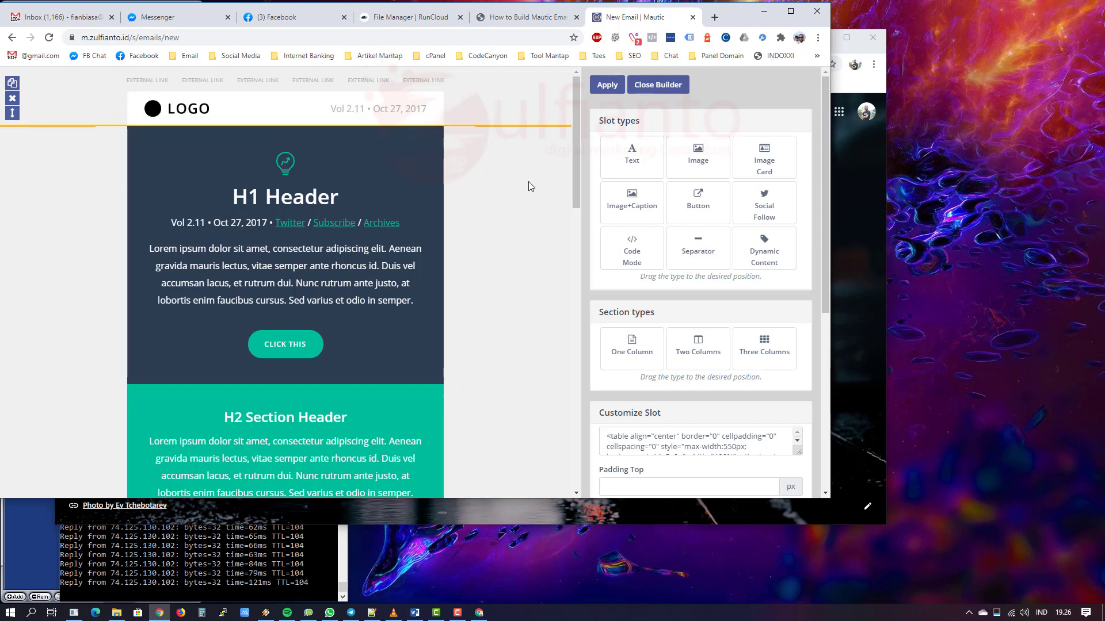
Step: Add a new Text slot between the logo and the H1 Header
scroll(363, 207, "down", 4)
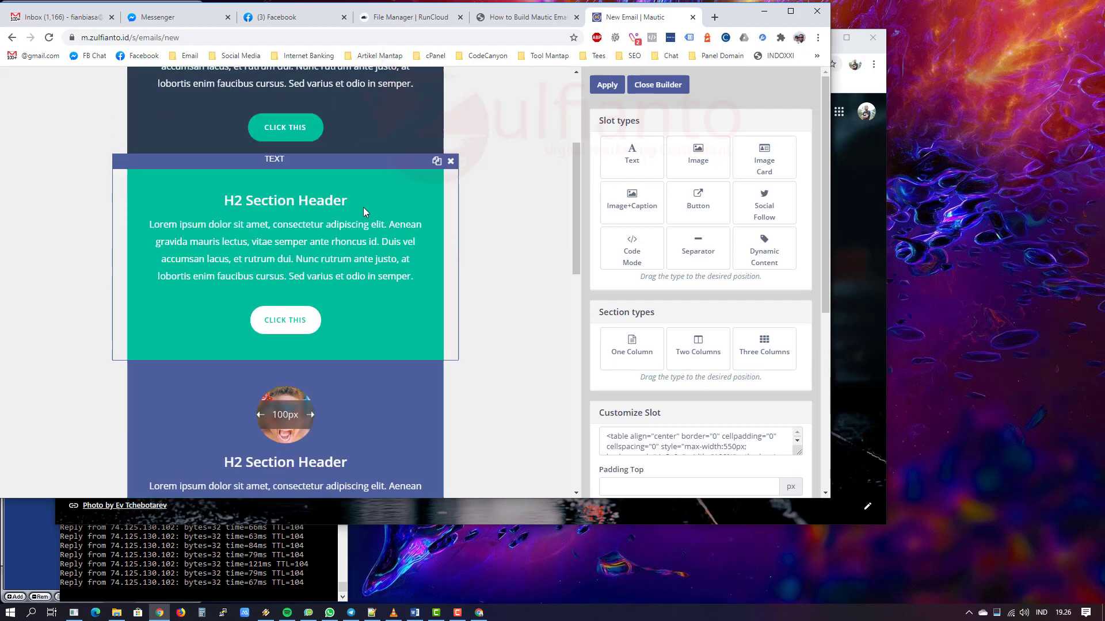
scroll(470, 205, "up", 4)
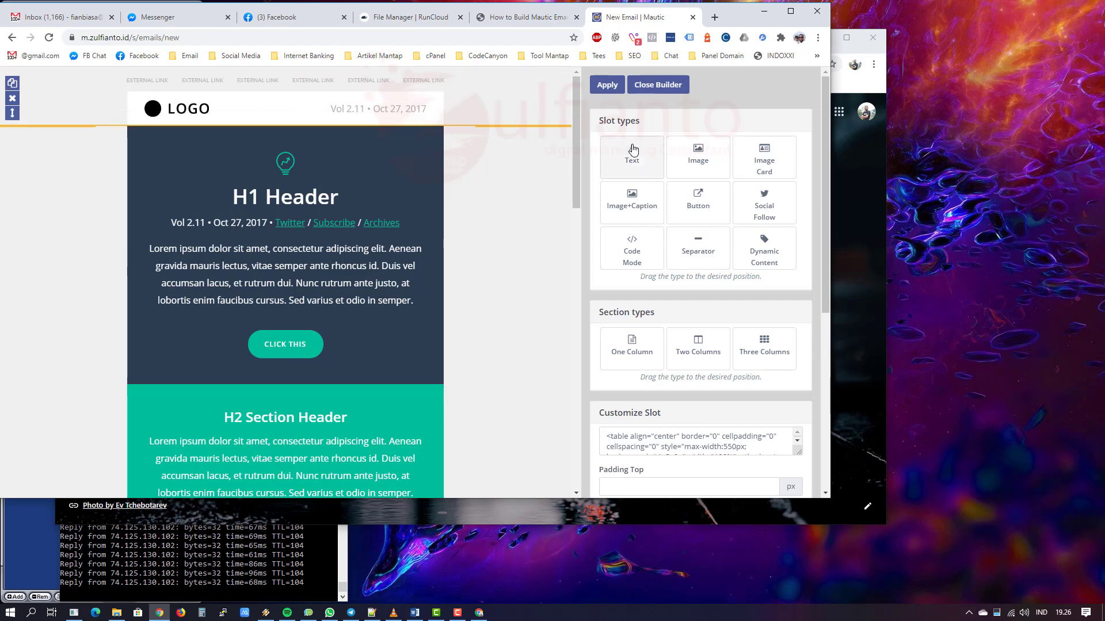
left_click_drag(632, 153, 254, 138)
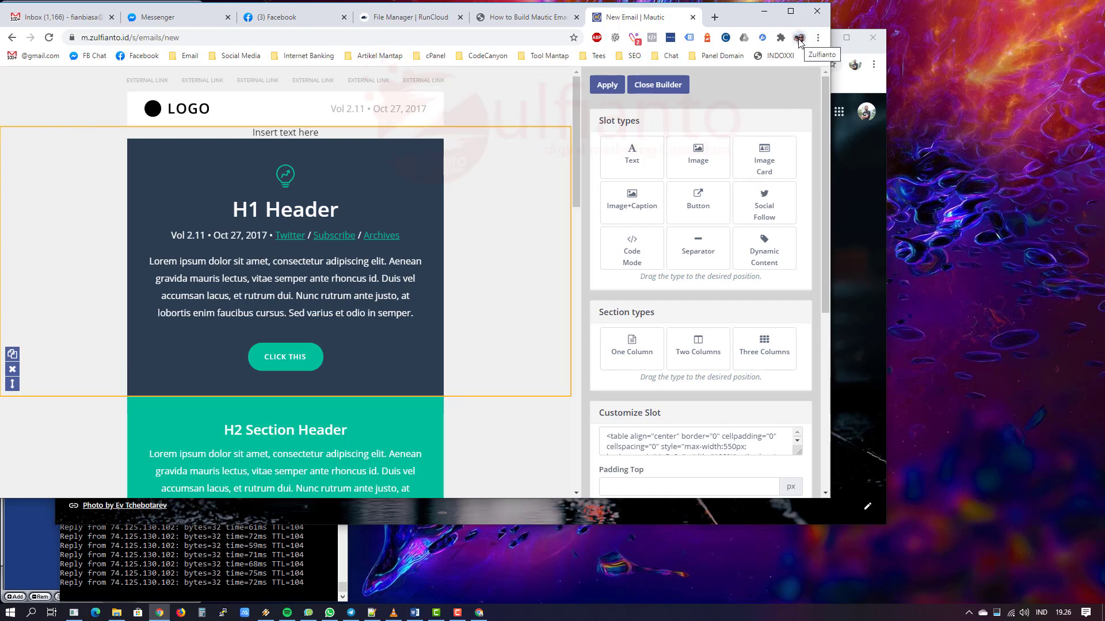
Step: Load stripo.email in the second Chrome window
left_click(859, 185)
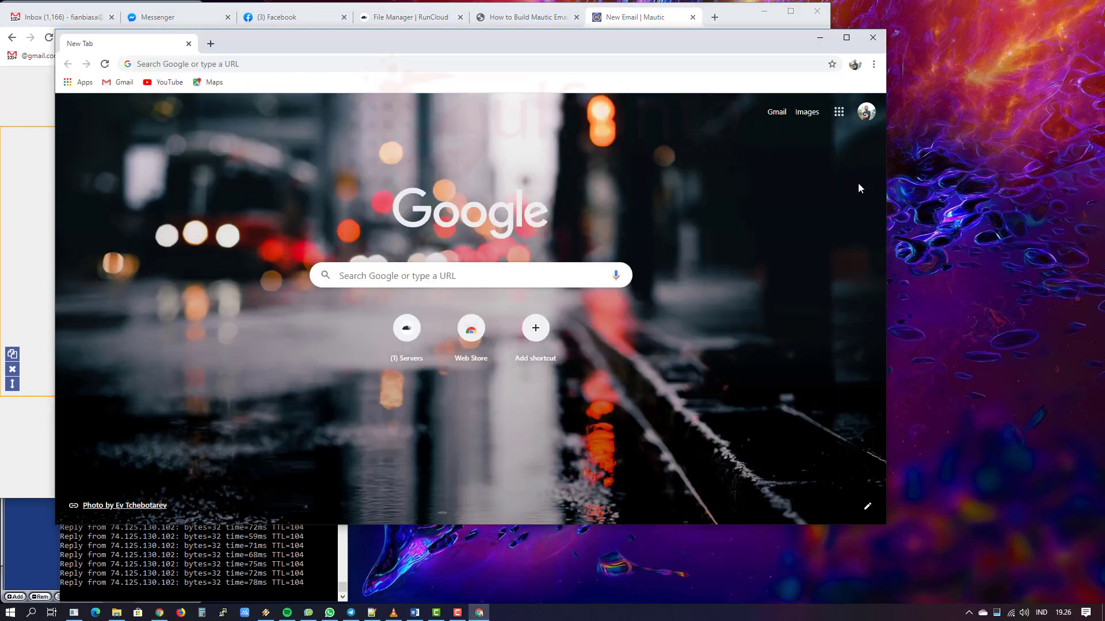
left_click(243, 67)
type("st")
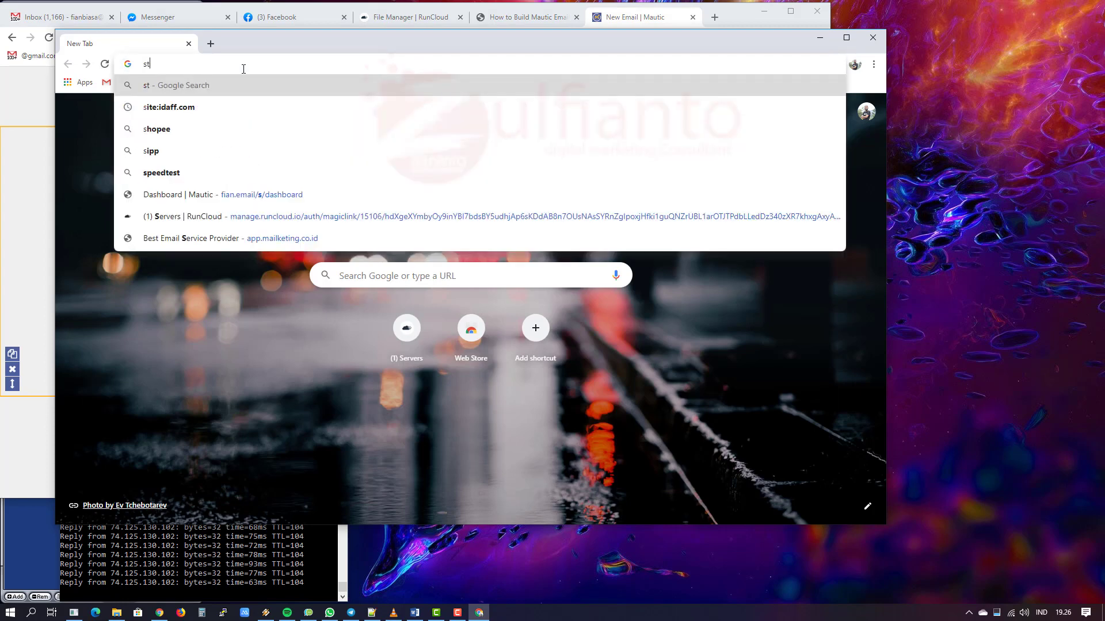
type("ripo.email")
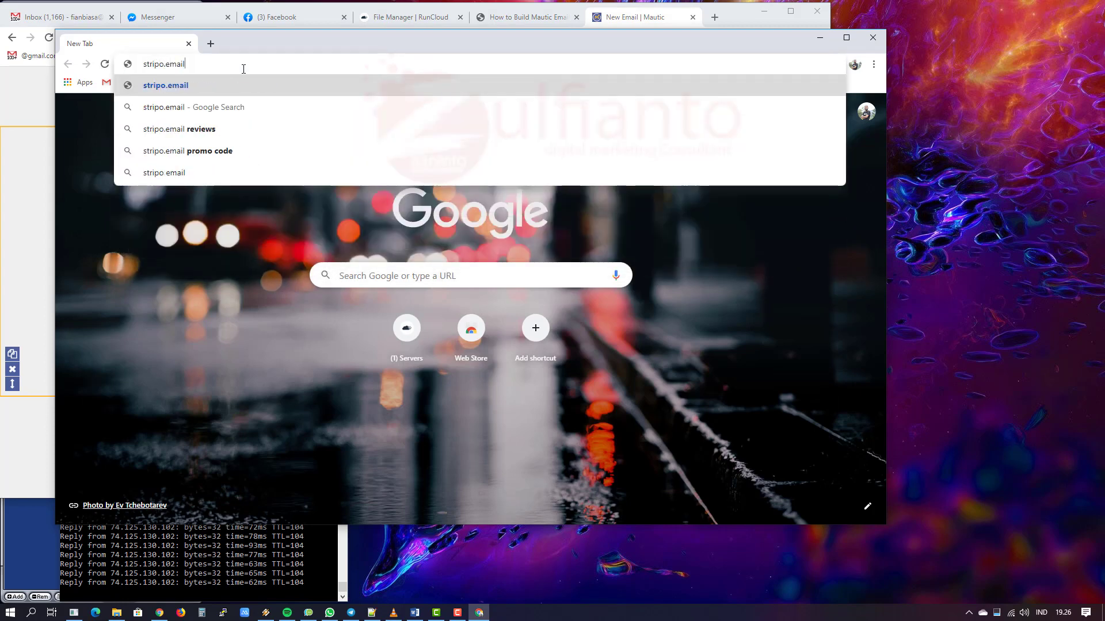
key("Return")
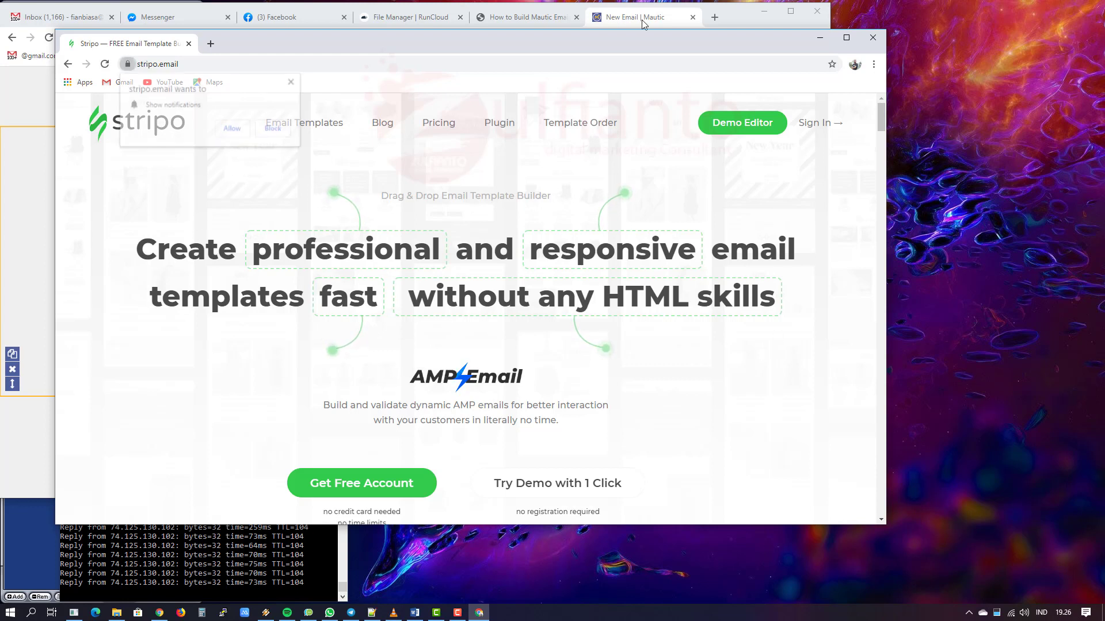
Step: Dismiss the notification prompt and scroll through the Stripo home page features
left_click(292, 82)
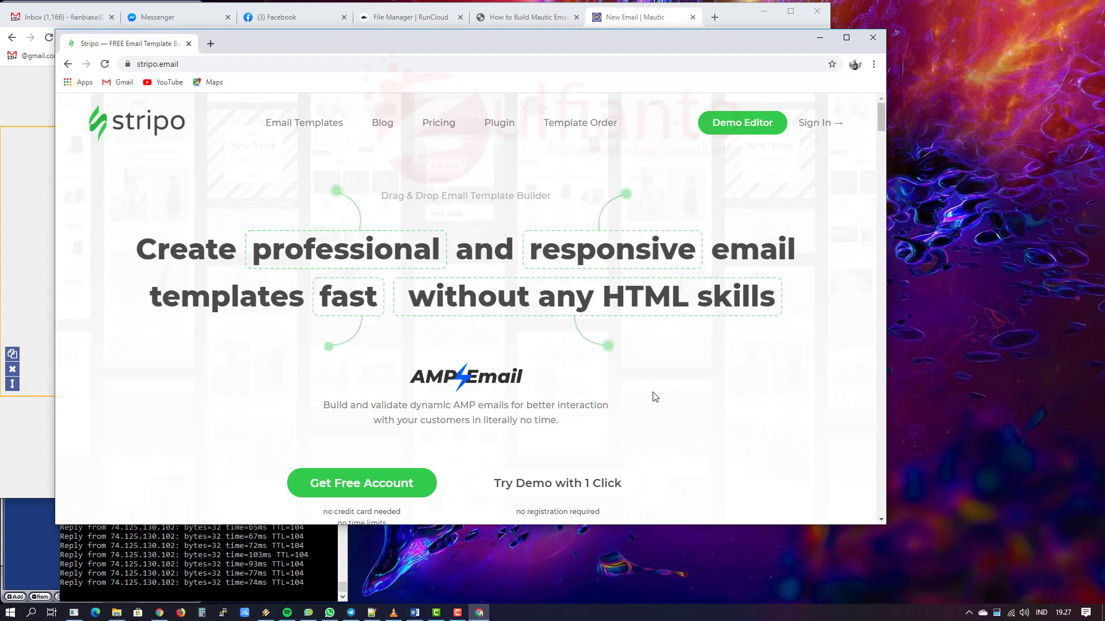
scroll(653, 397, "down", 4)
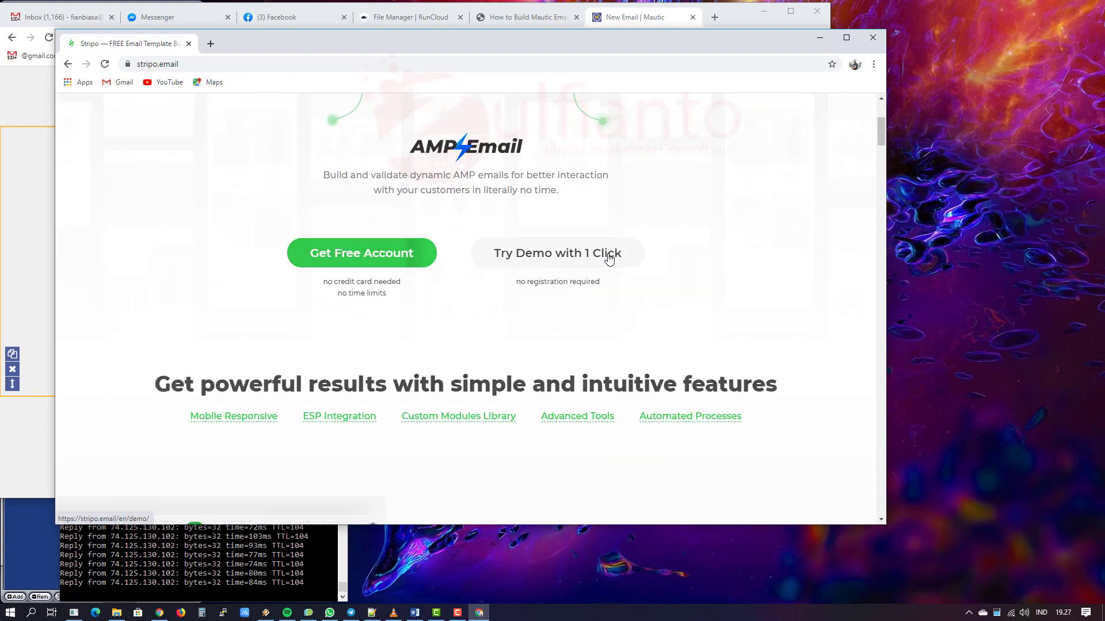
scroll(778, 377, "down", 5)
scroll(780, 378, "up", 3)
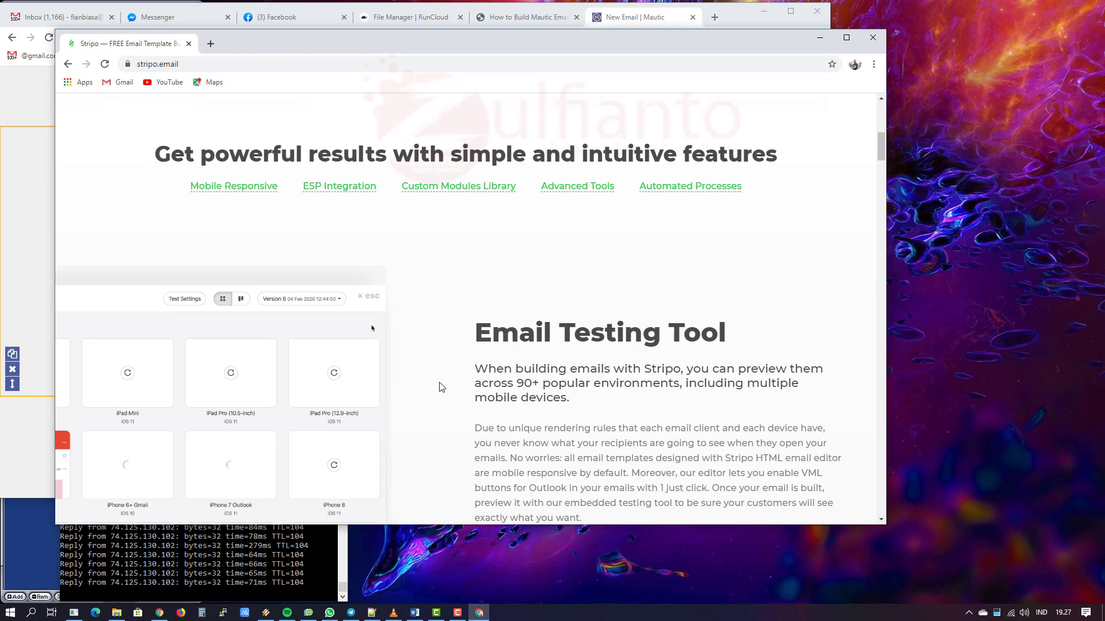
scroll(442, 387, "down", 3)
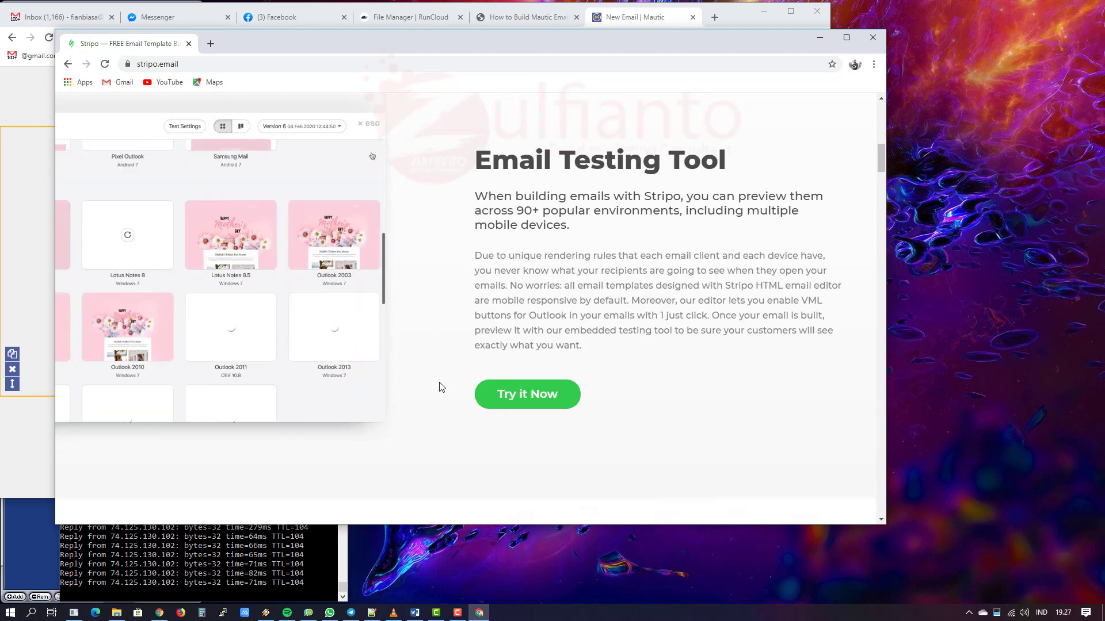
scroll(441, 387, "down", 7)
scroll(442, 387, "up", 3)
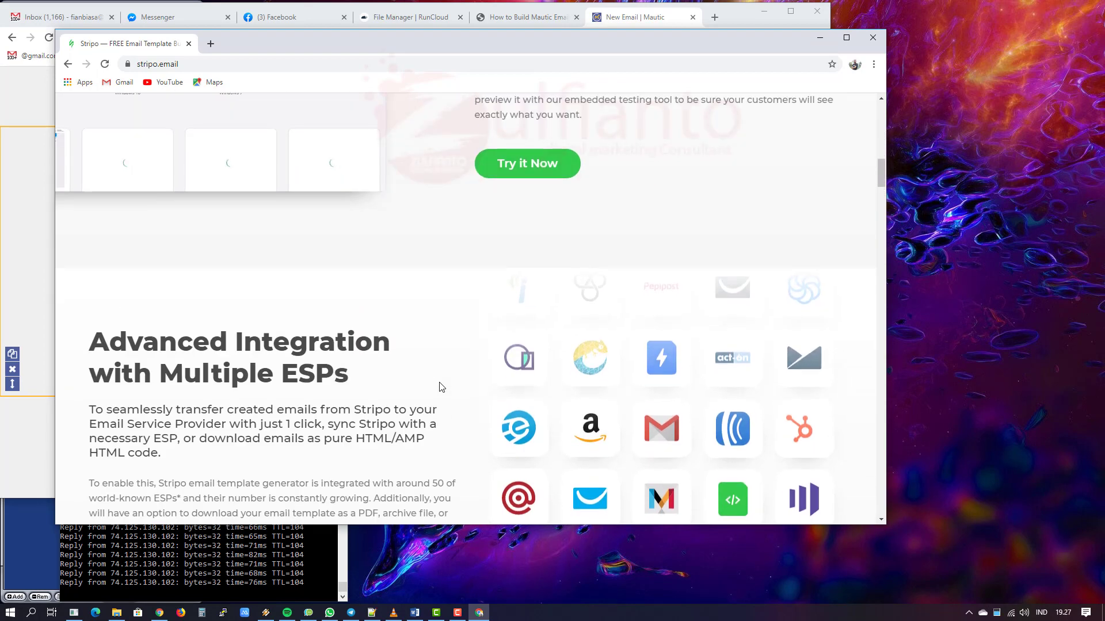
scroll(442, 386, "down", 12)
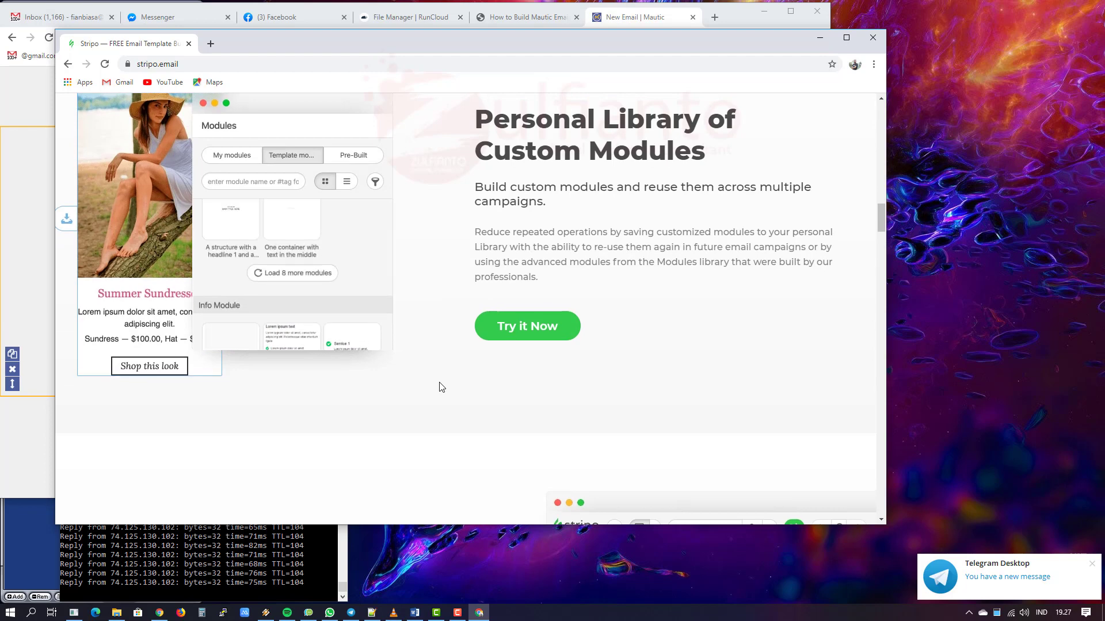
scroll(442, 386, "up", 3)
Step: Scroll back up and open the Get Free Account sign-up page
scroll(442, 386, "up", 4)
scroll(441, 387, "up", 2)
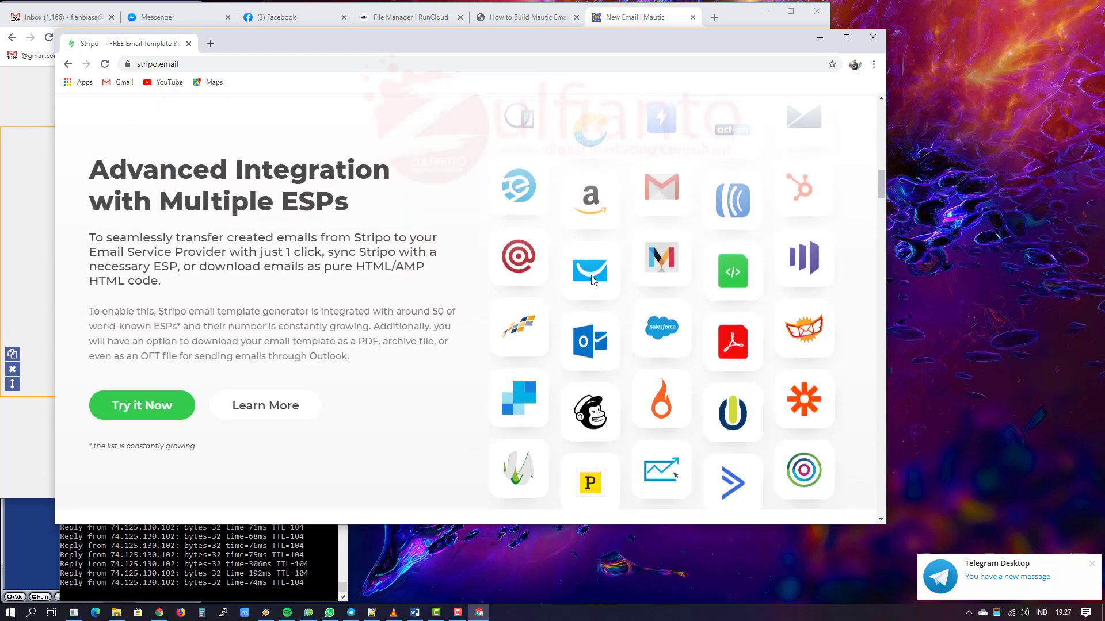
scroll(491, 303, "up", 1)
scroll(491, 304, "down", 20)
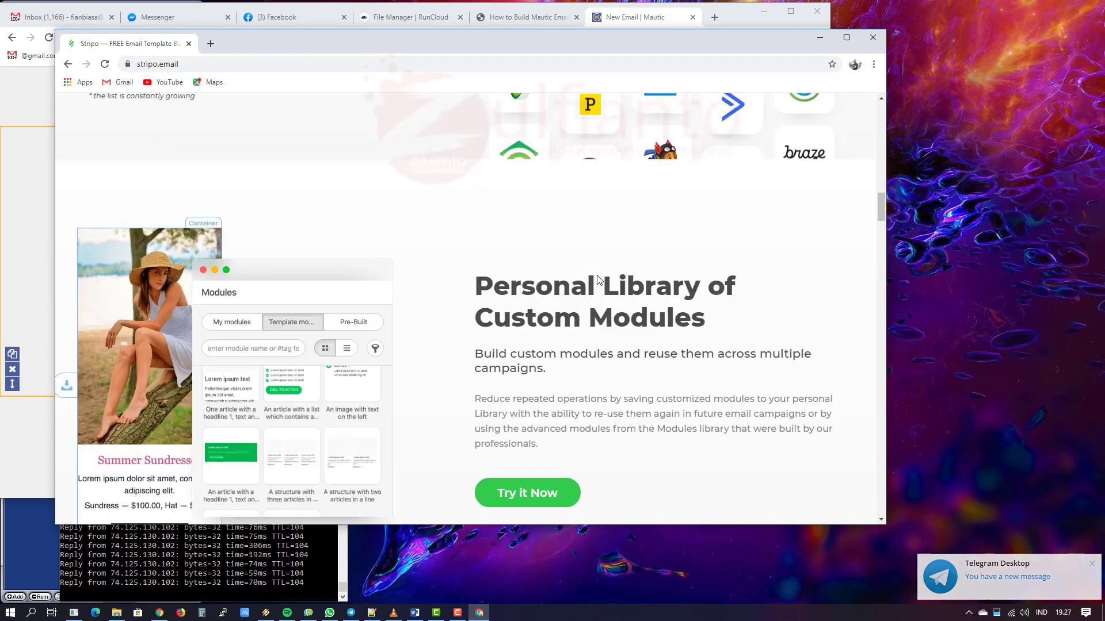
scroll(597, 280, "up", 20)
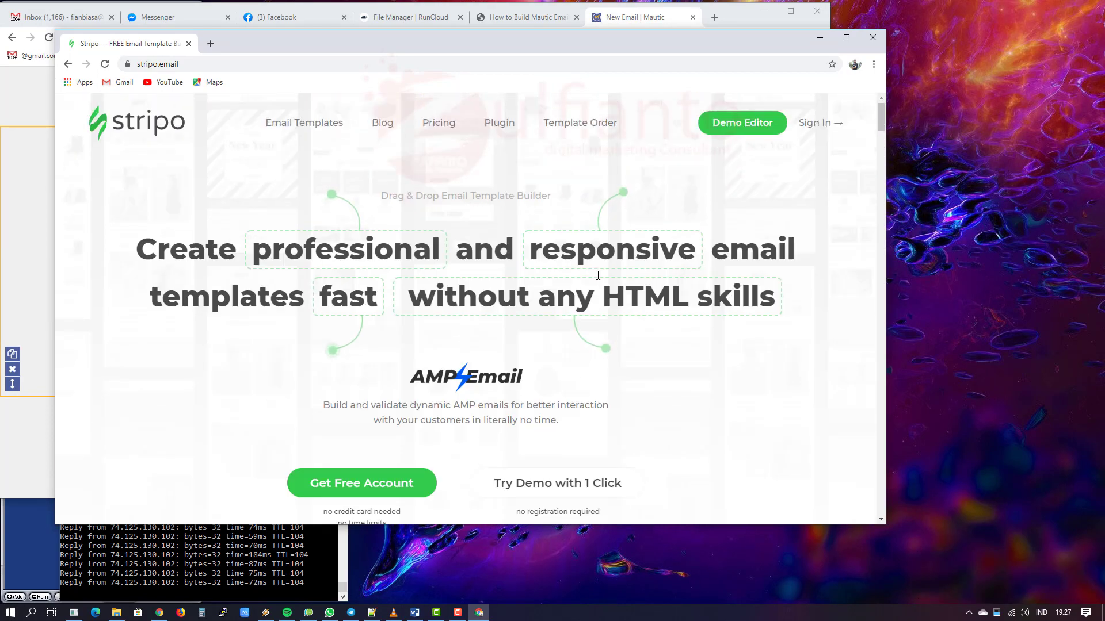
scroll(598, 275, "down", 3)
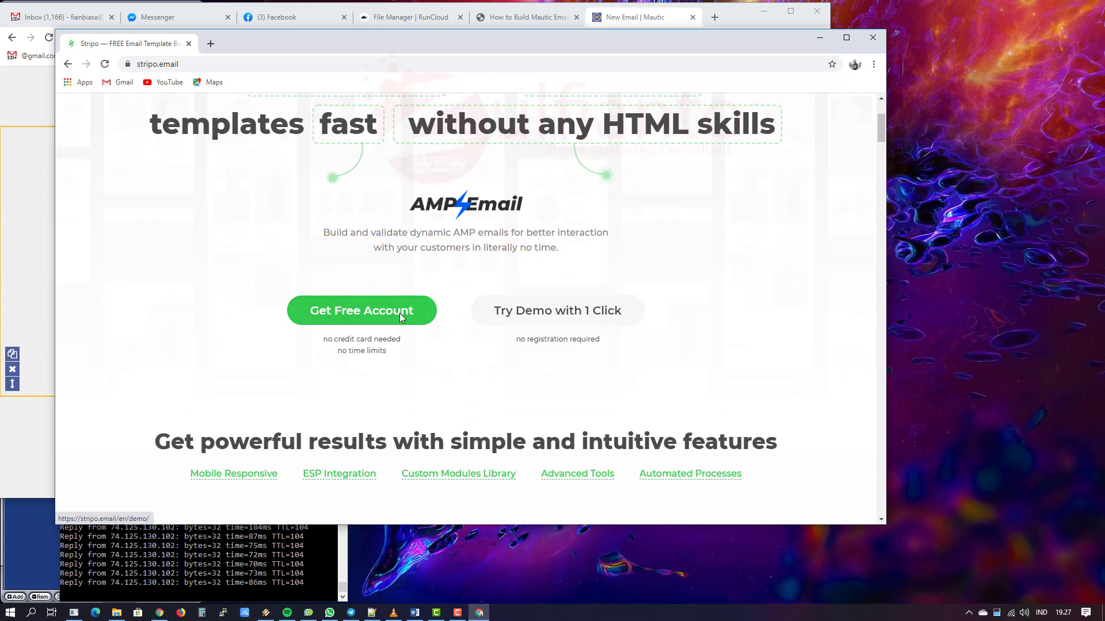
scroll(572, 313, "up", 3)
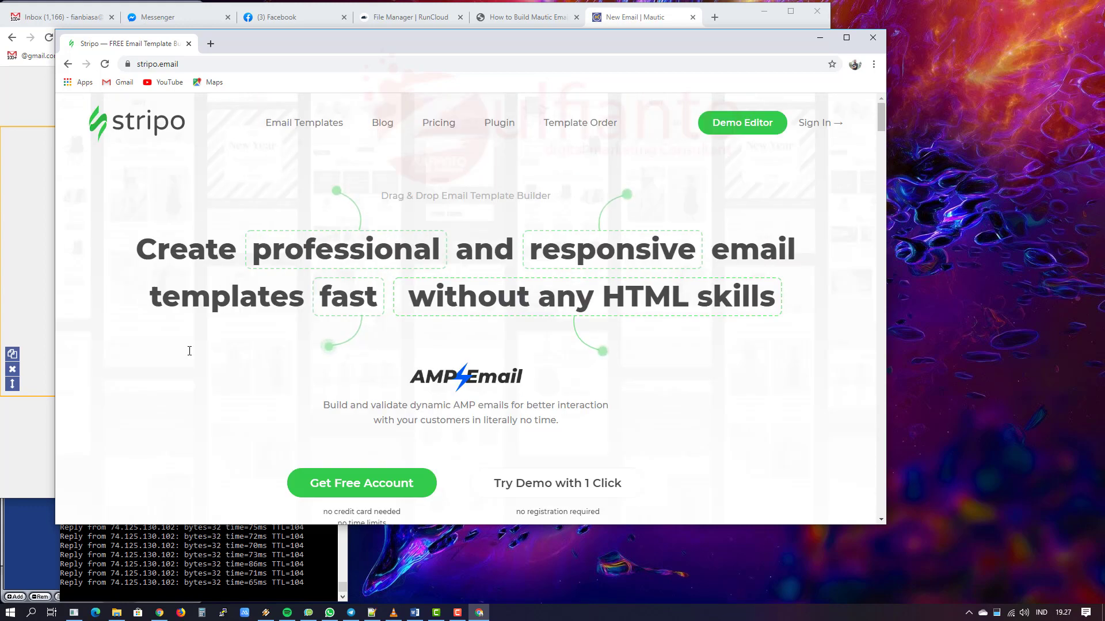
left_click(368, 483)
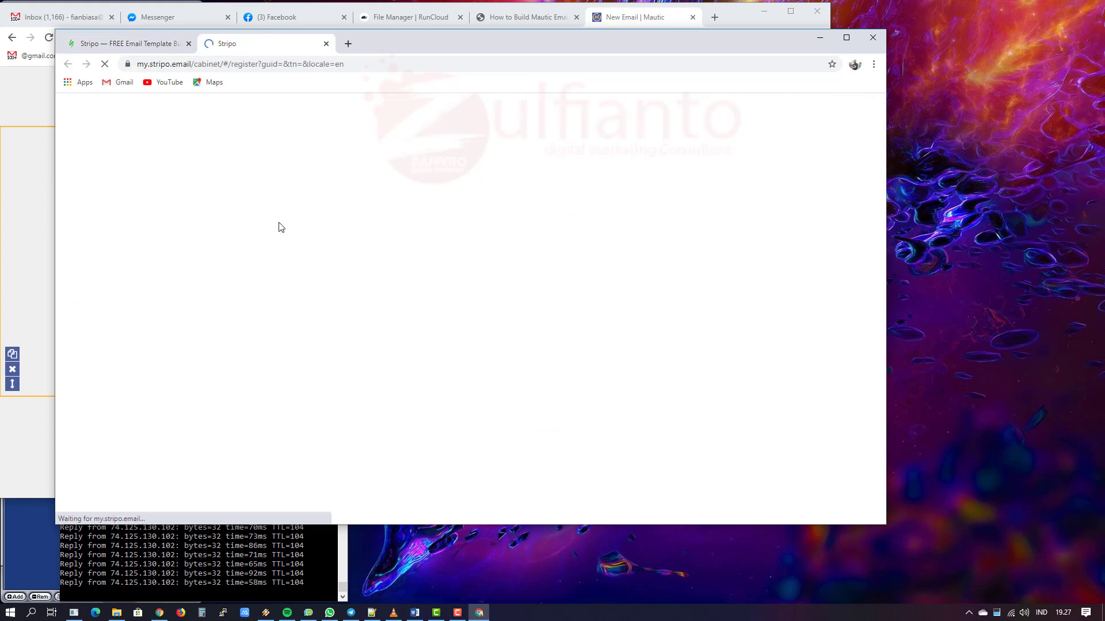
Step: Return to the sign-up page and opt in to special offers and templates
left_click(101, 43)
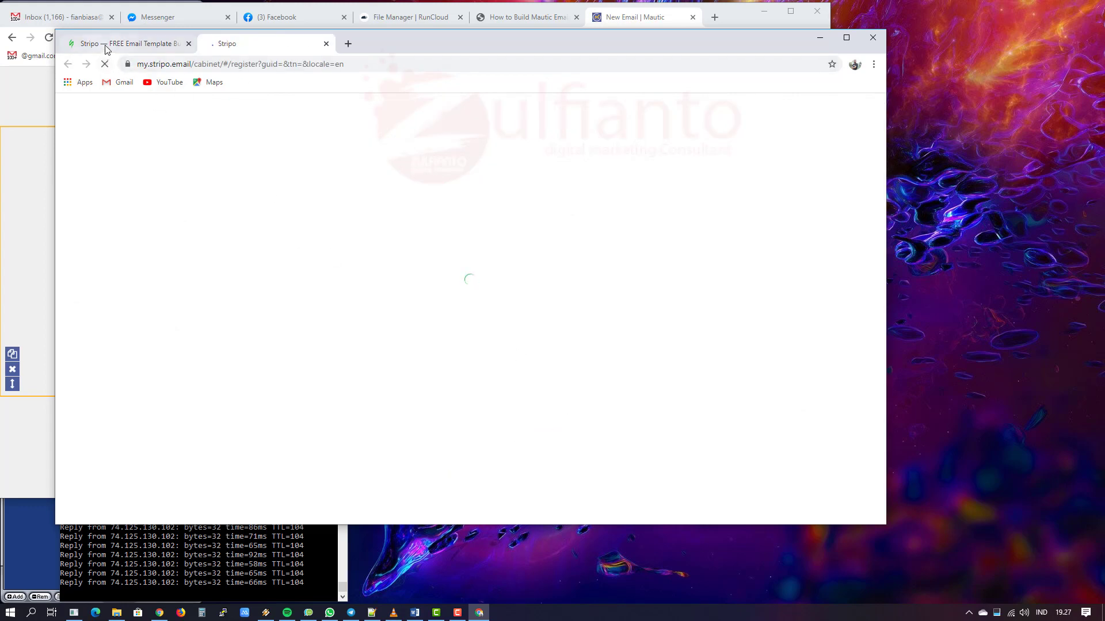
left_click(138, 64)
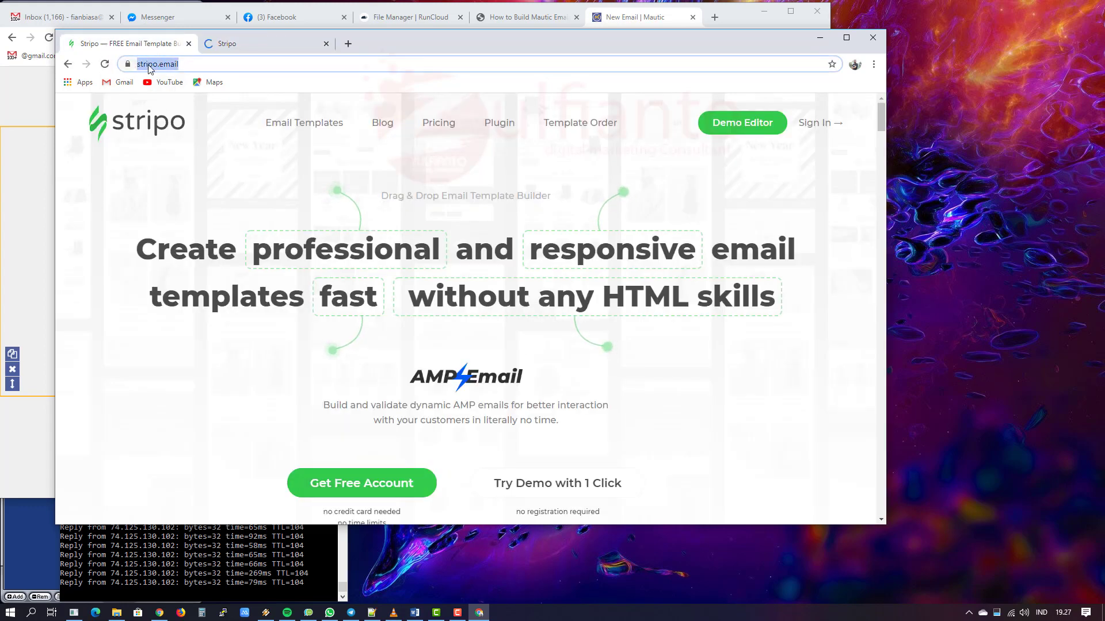
left_click(233, 45)
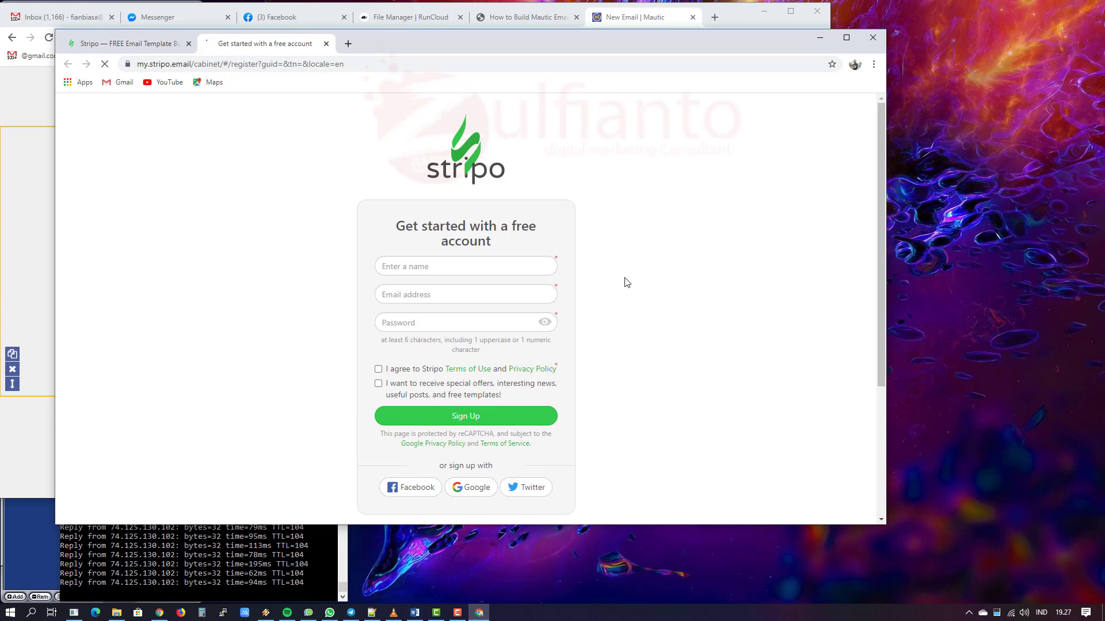
scroll(627, 283, "down", 2)
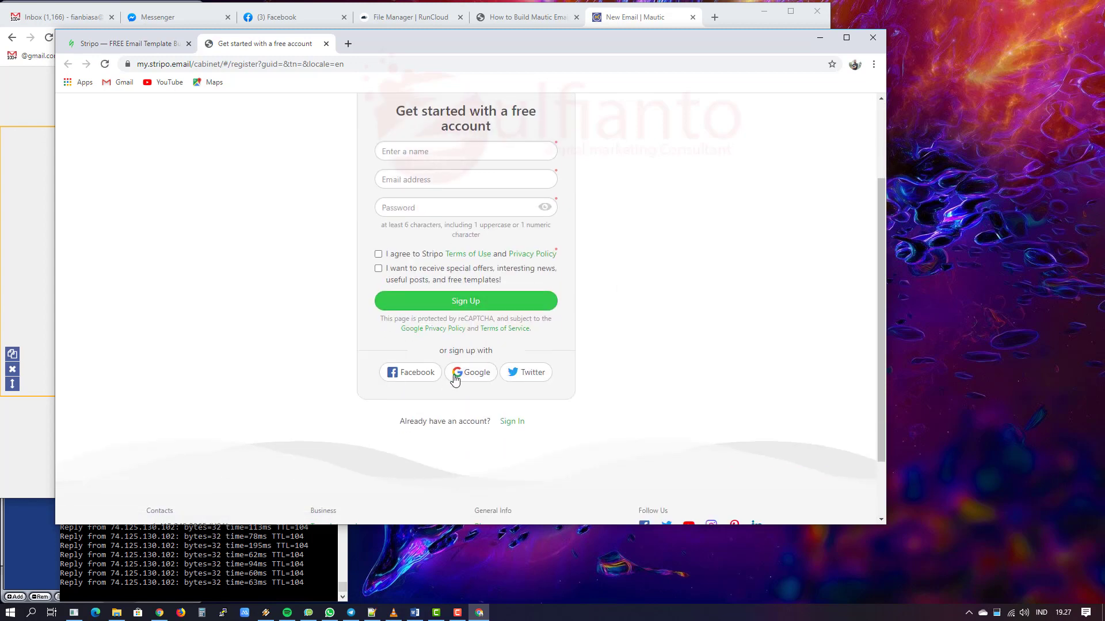
left_click(378, 269)
Step: Enter the name, e-mail address and password, then submit to create the account
left_click(416, 152)
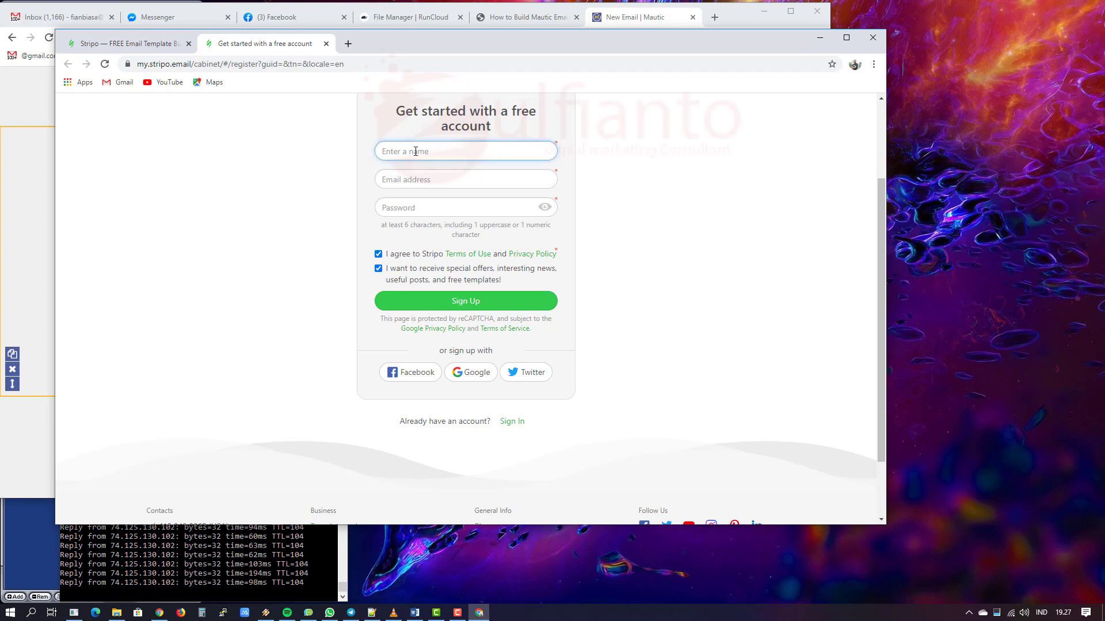
type("Zulfian")
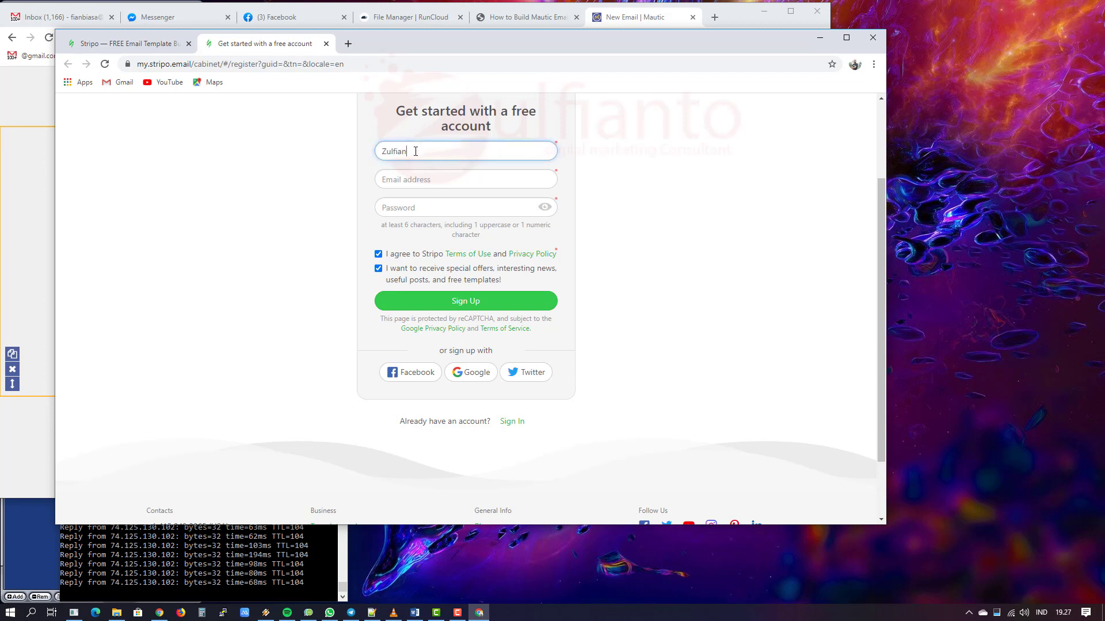
type("to")
key("Tab")
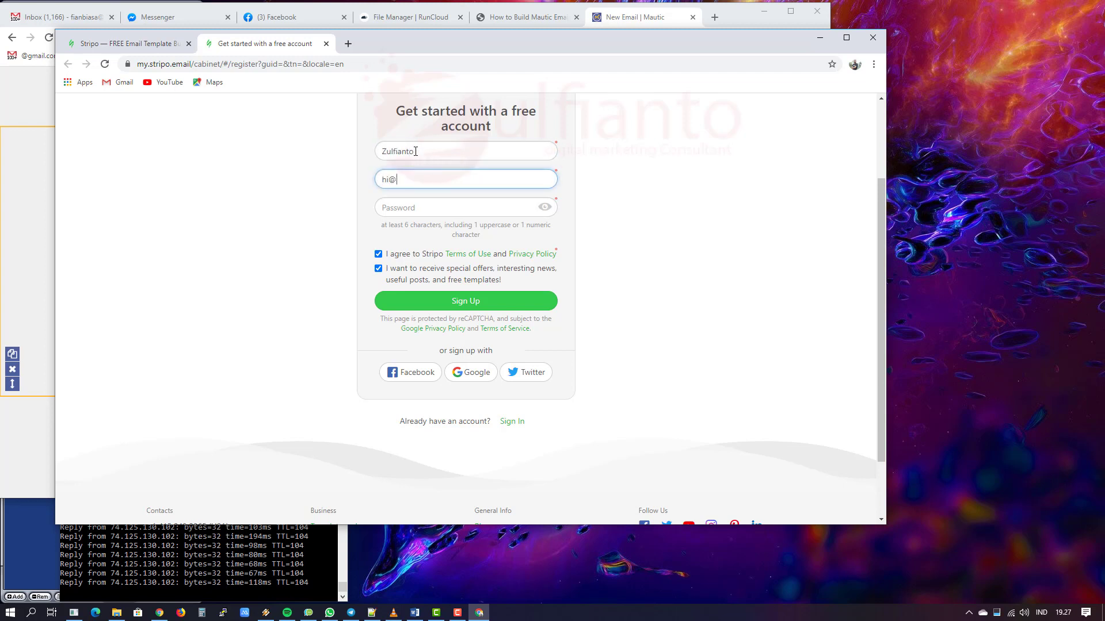
key("Tab")
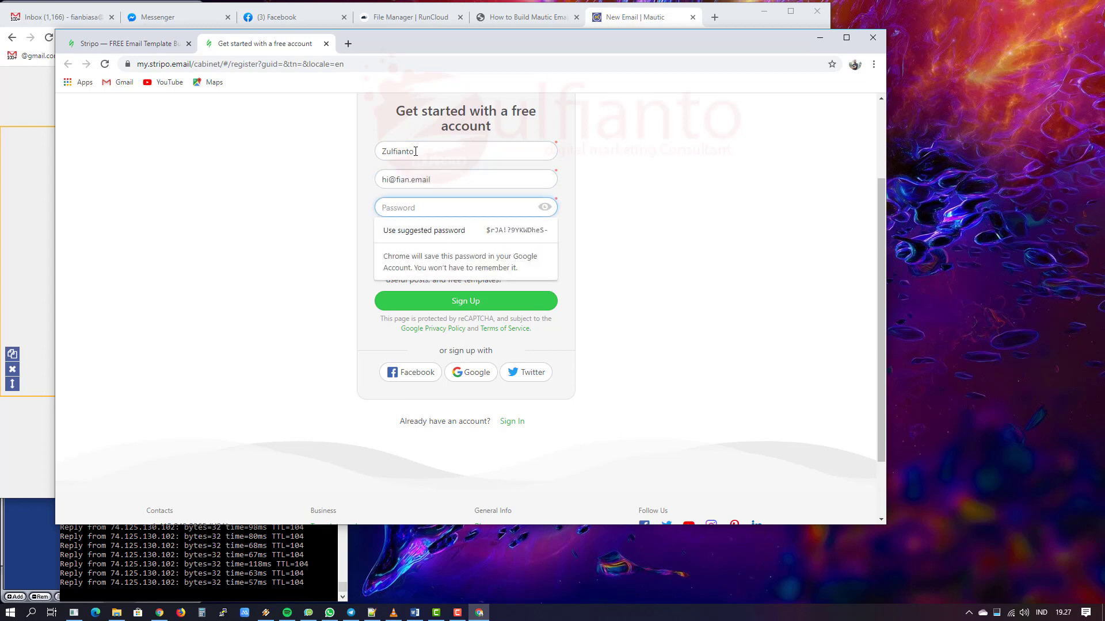
type("a•••••••••")
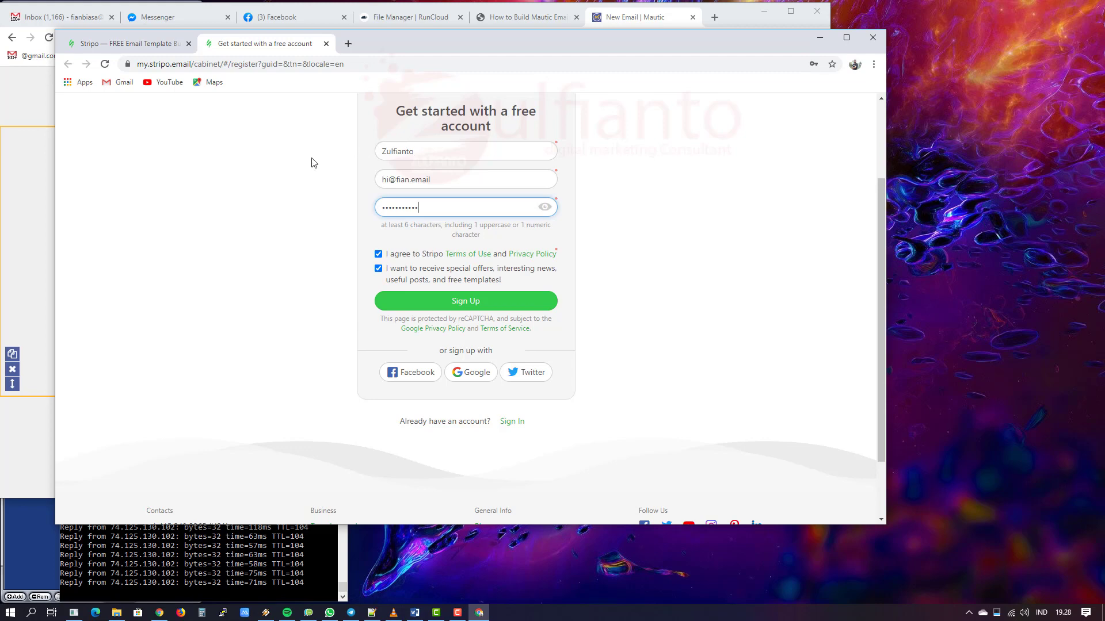
left_click(470, 304)
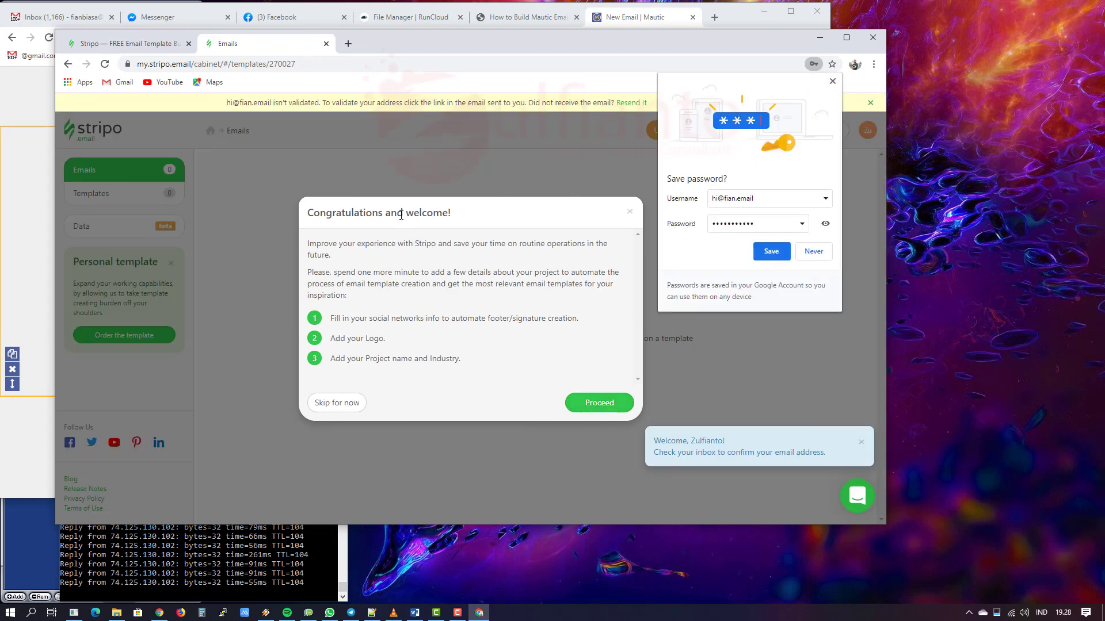
Step: Save the password in Chrome, proceed past the welcome dialog, and bring Gmail forward
left_click(771, 252)
left_click_drag(337, 318, 575, 321)
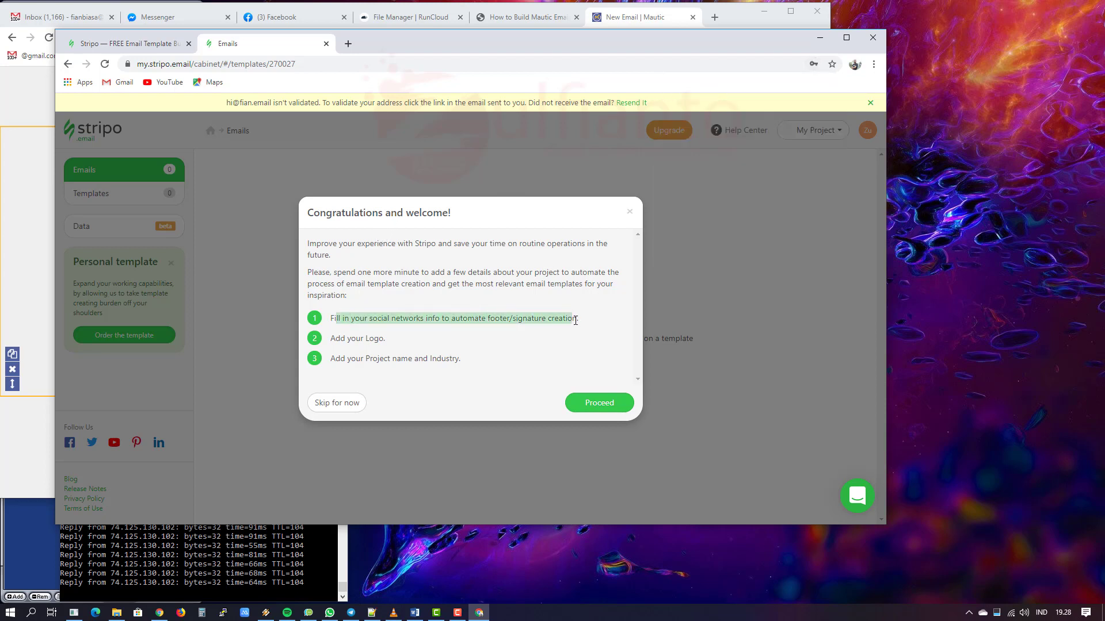
left_click_drag(405, 338, 491, 358)
left_click(492, 359)
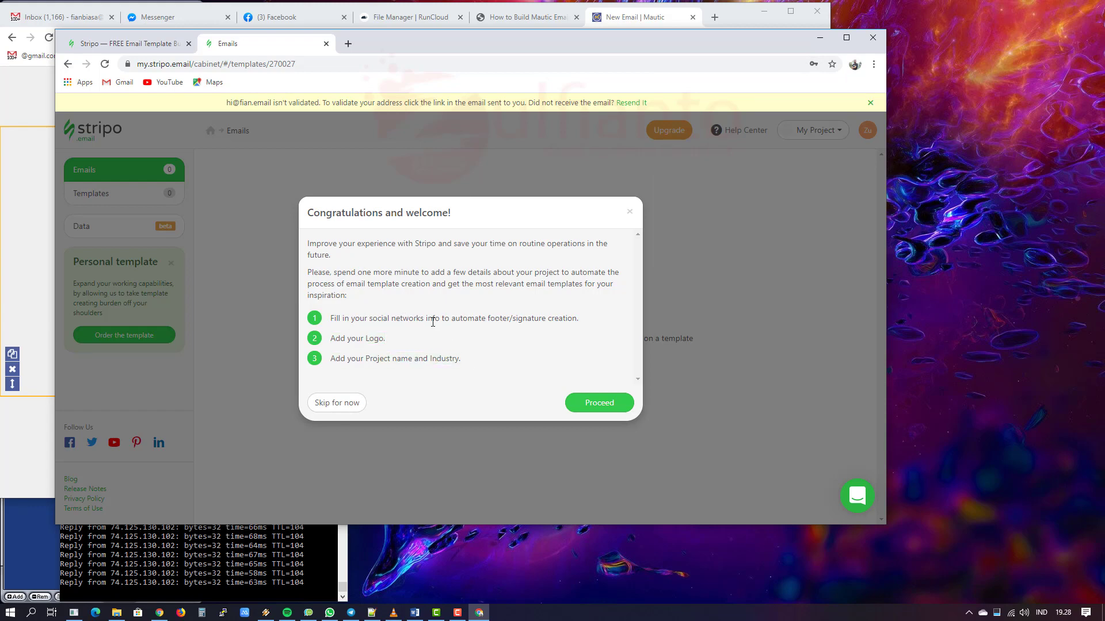
left_click(597, 402)
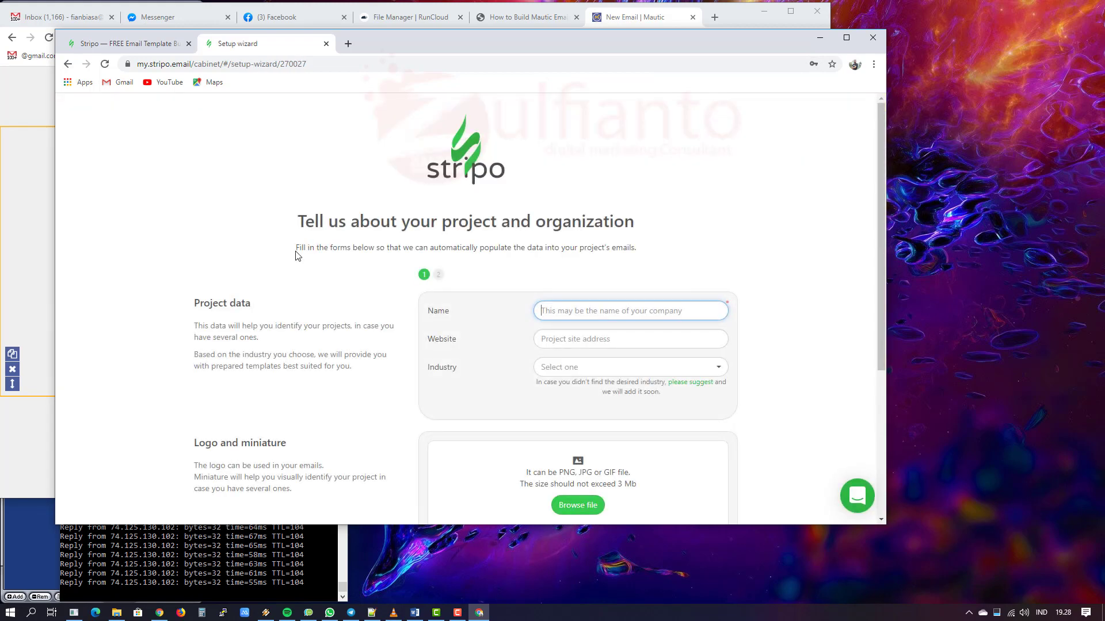
left_click(57, 18)
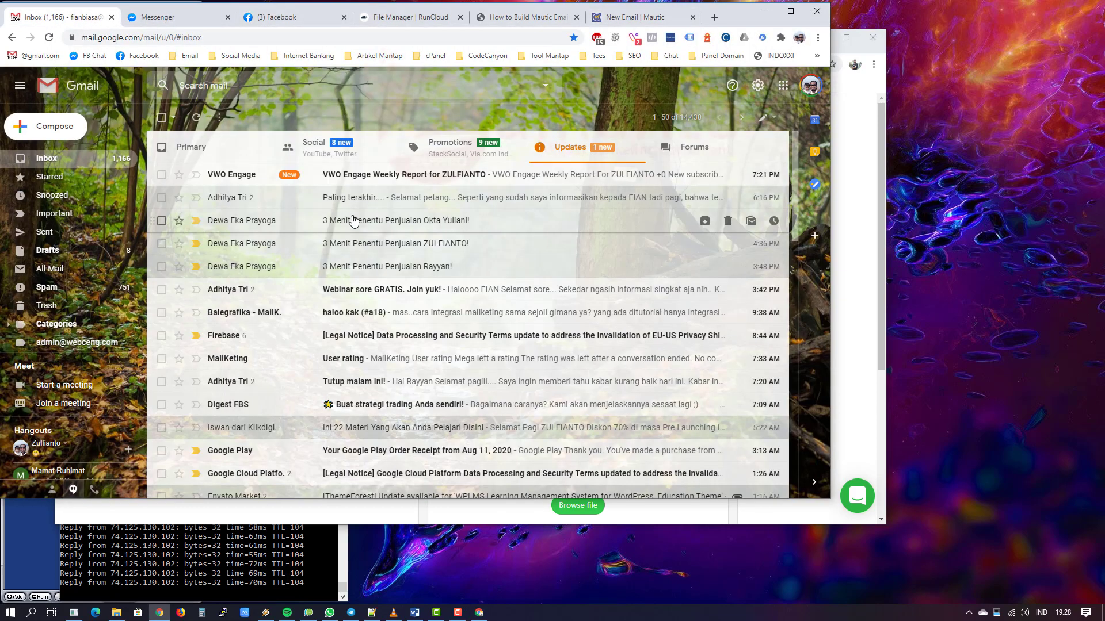
Step: View the 'Selamat Siang om' email's footer in Primary, then return to Stripo
left_click(217, 148)
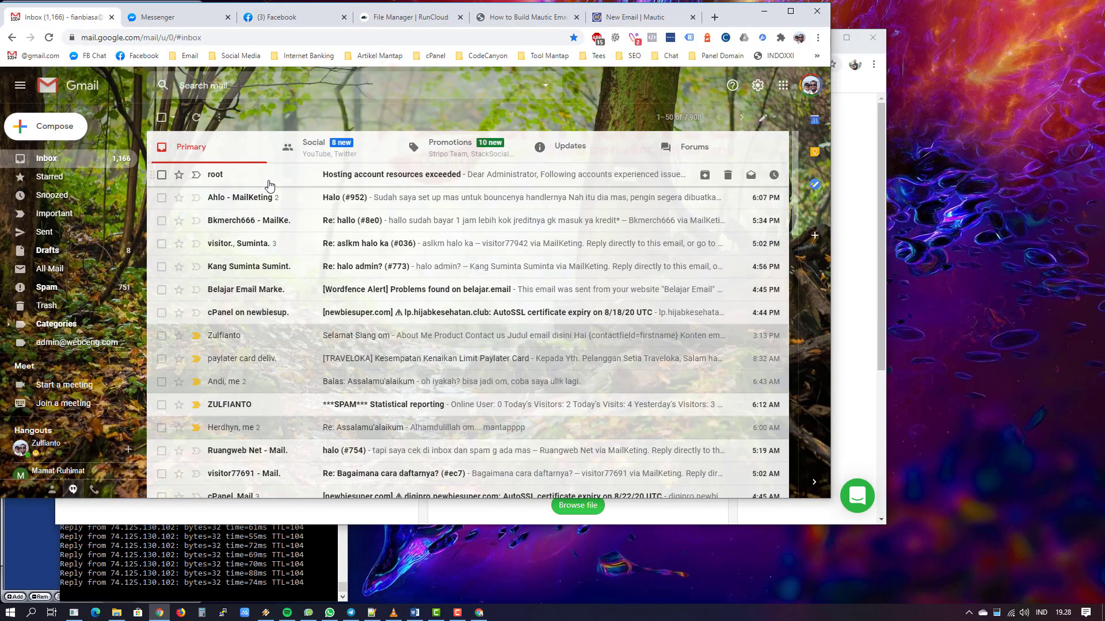
left_click(344, 335)
scroll(545, 281, "down", 10)
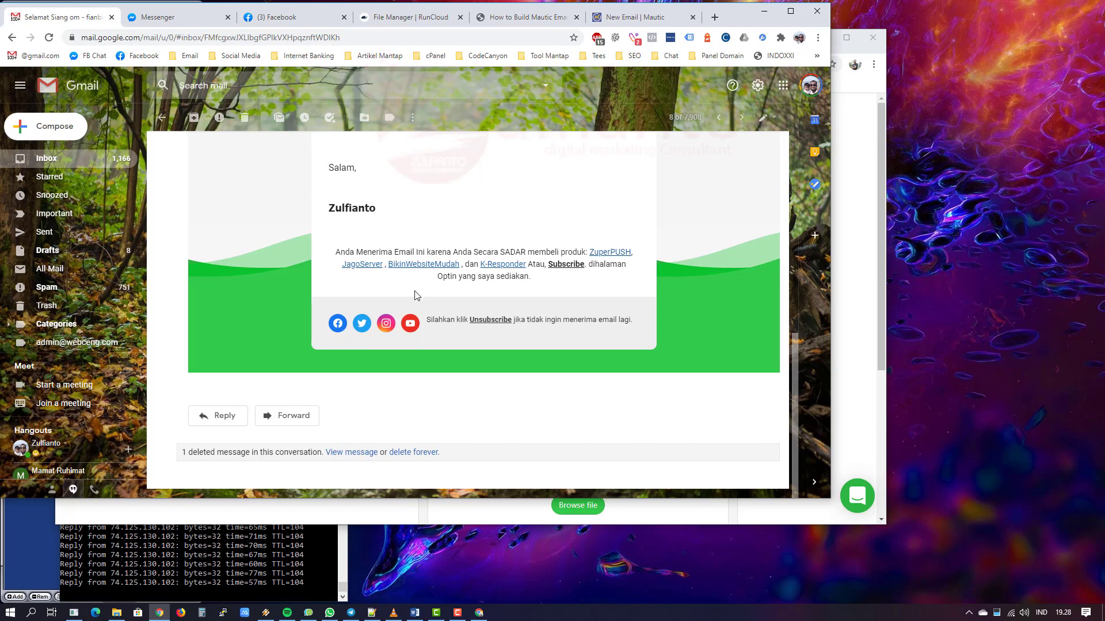
left_click(99, 162)
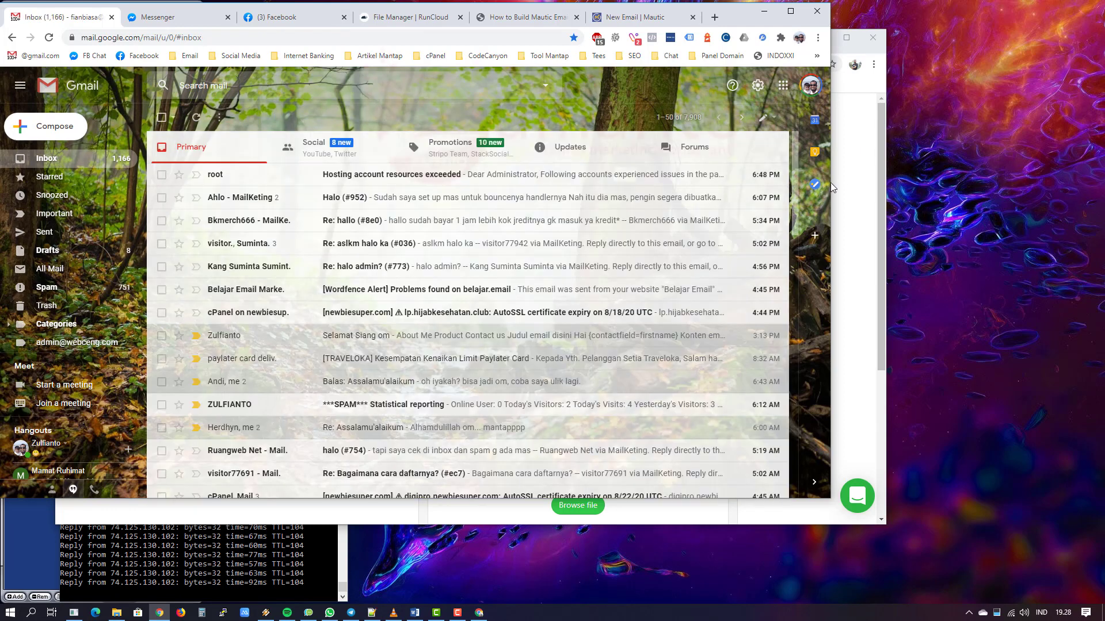
left_click(852, 185)
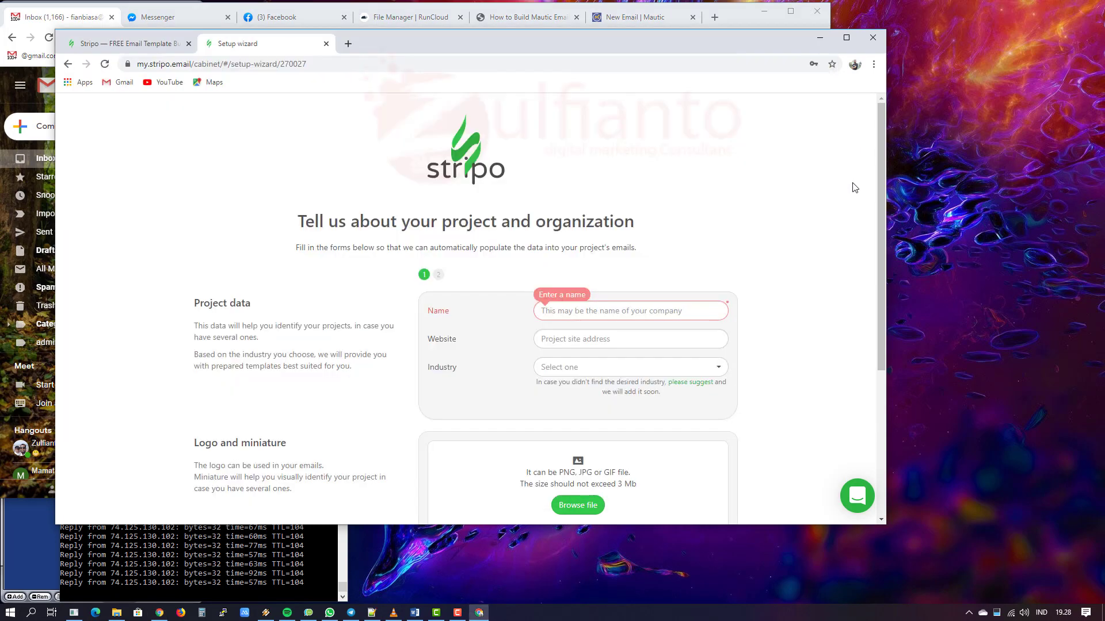
left_click(572, 315)
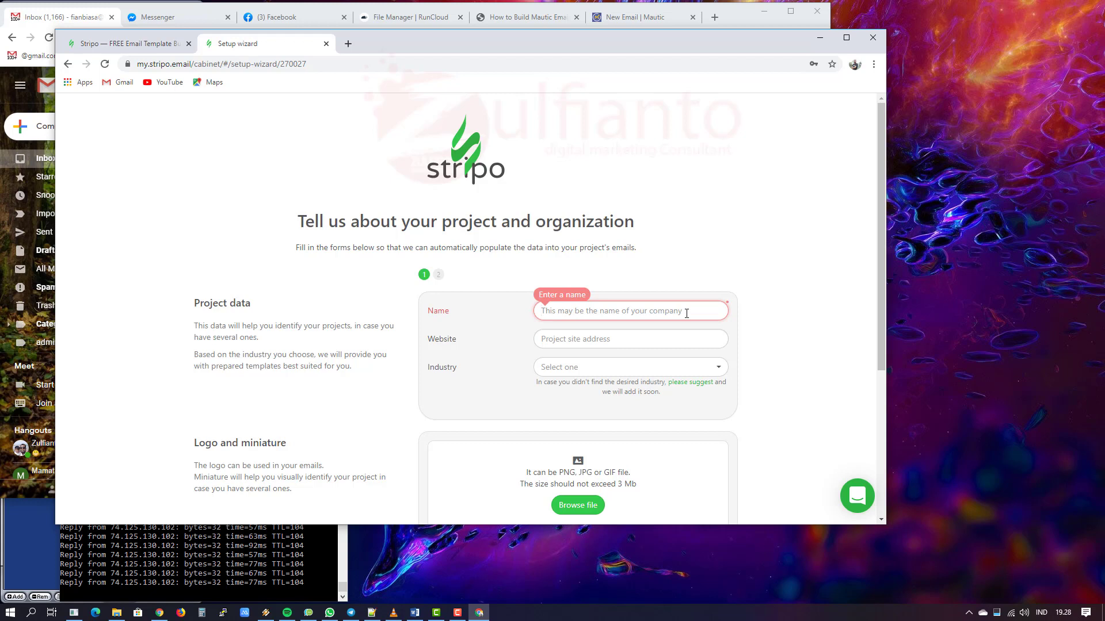
type("e-Jasa Dig")
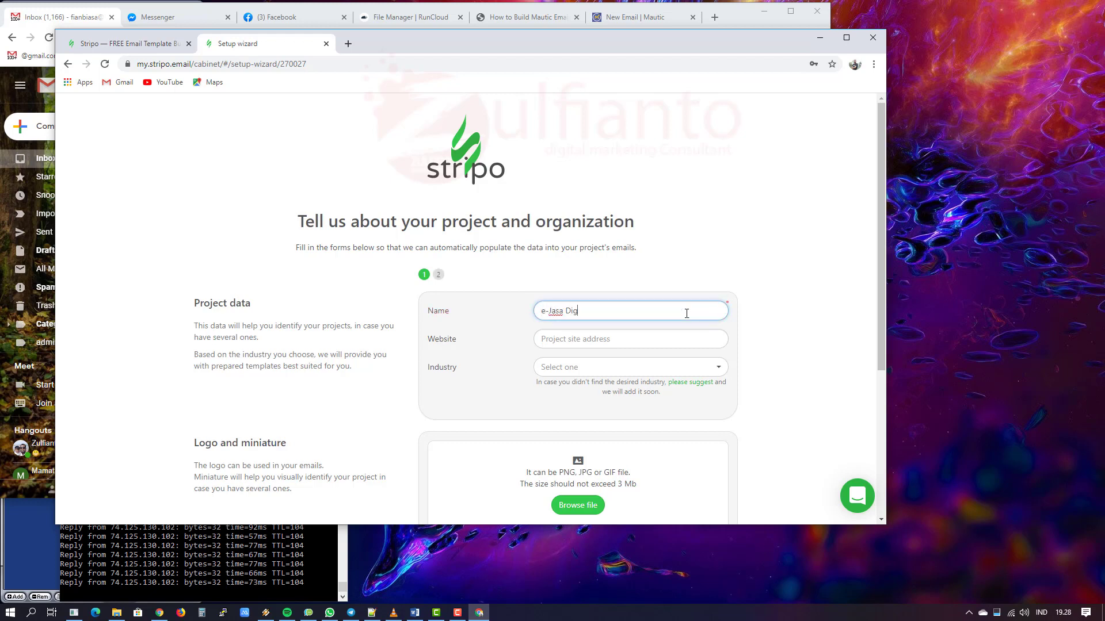
type("ital Indonesia")
key("Tab")
type("http")
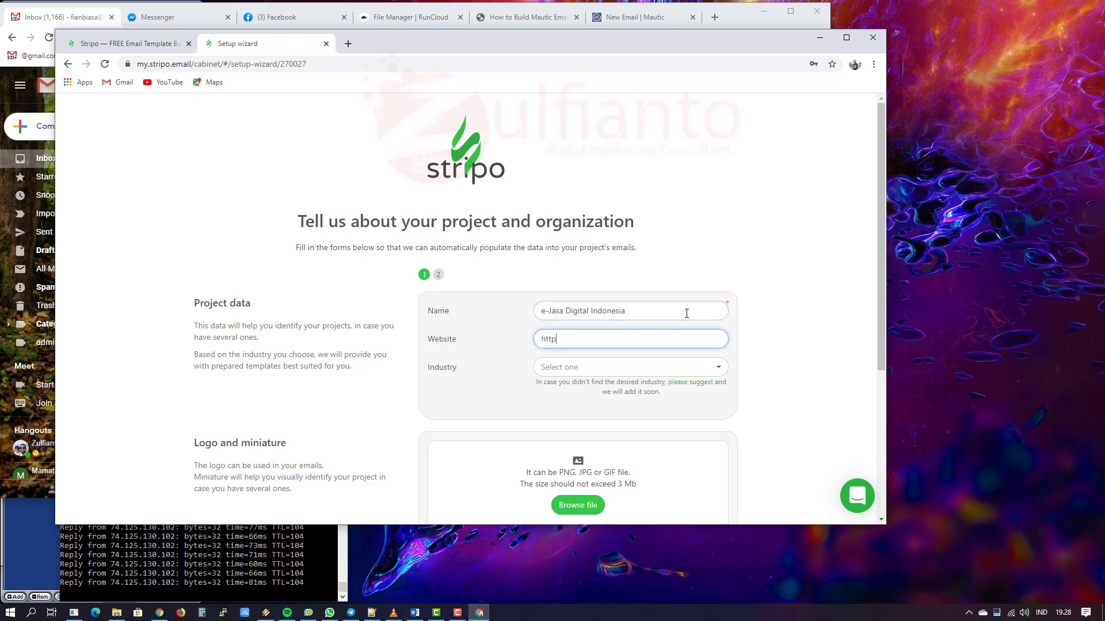
type("s://www.")
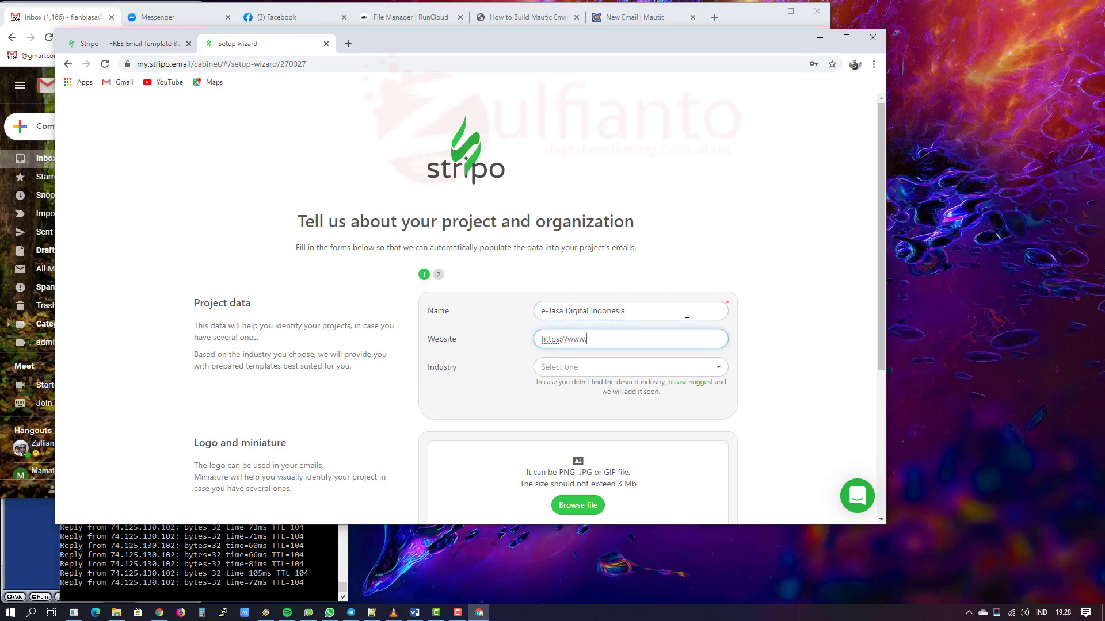
type("e-jasa.id")
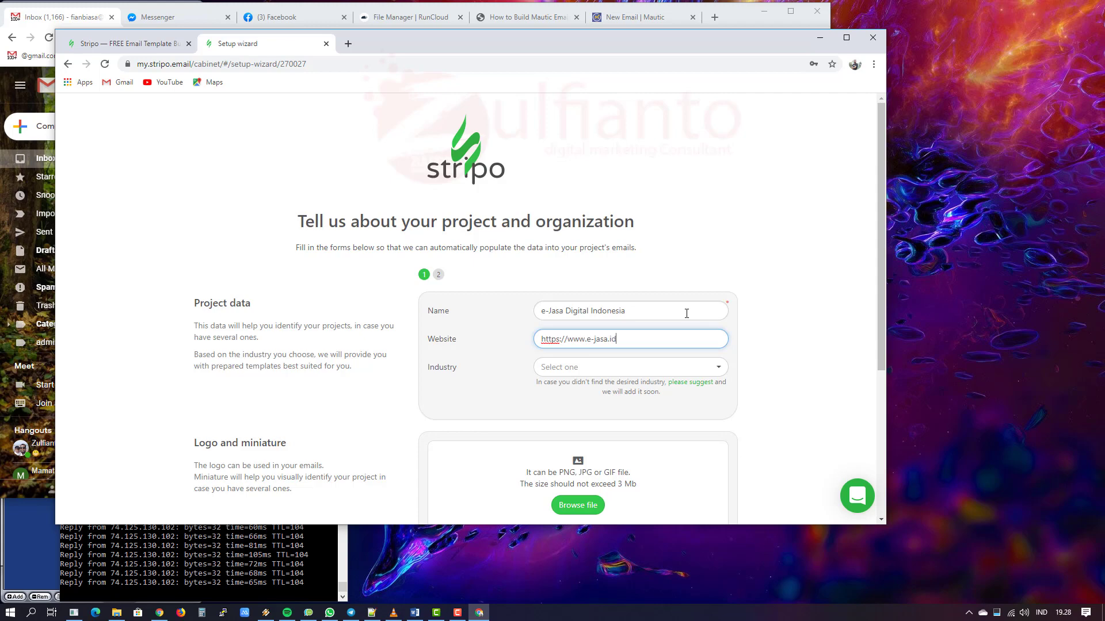
key("Tab")
left_click(705, 369)
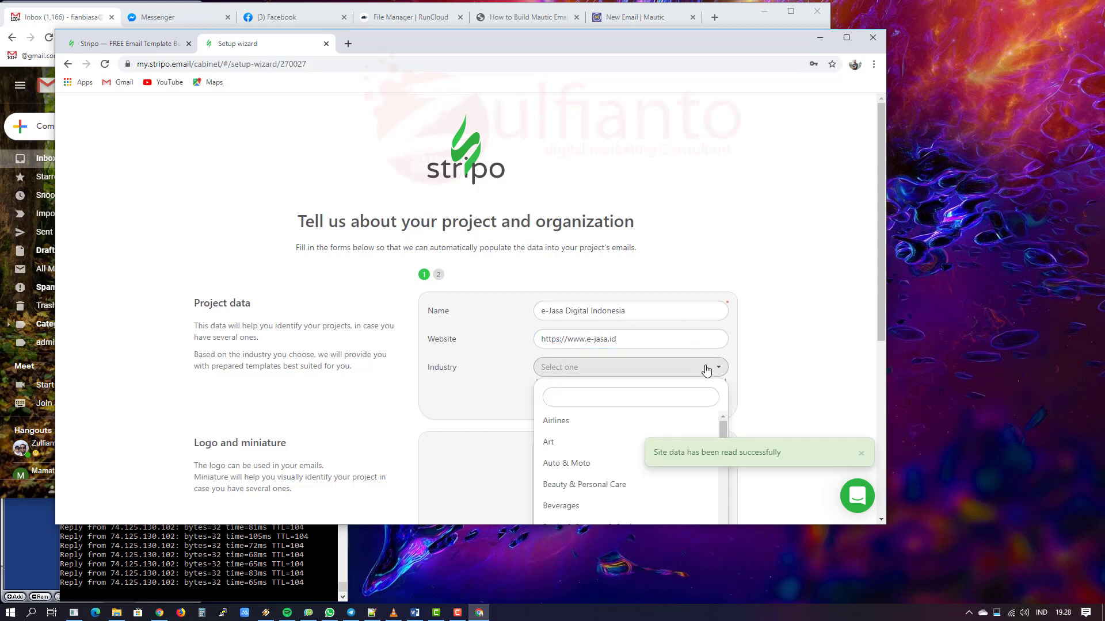
scroll(706, 370, "down", 3)
left_click_drag(723, 258, 713, 281)
left_click(646, 298)
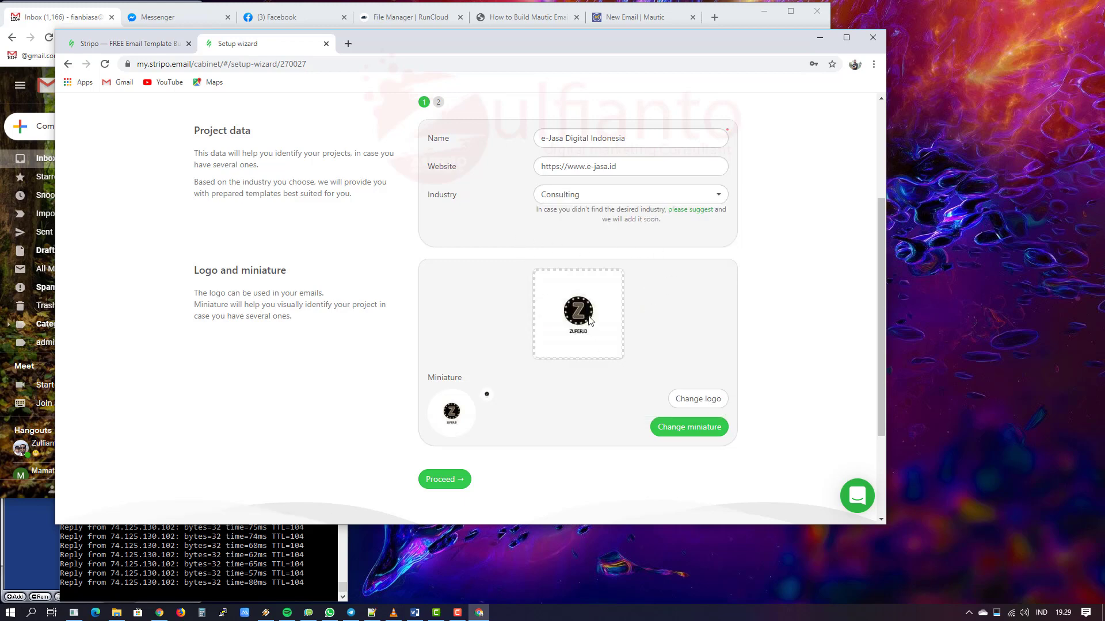
Step: Upload the ejasa image from drive E: as the project logo and proceed
left_click(699, 398)
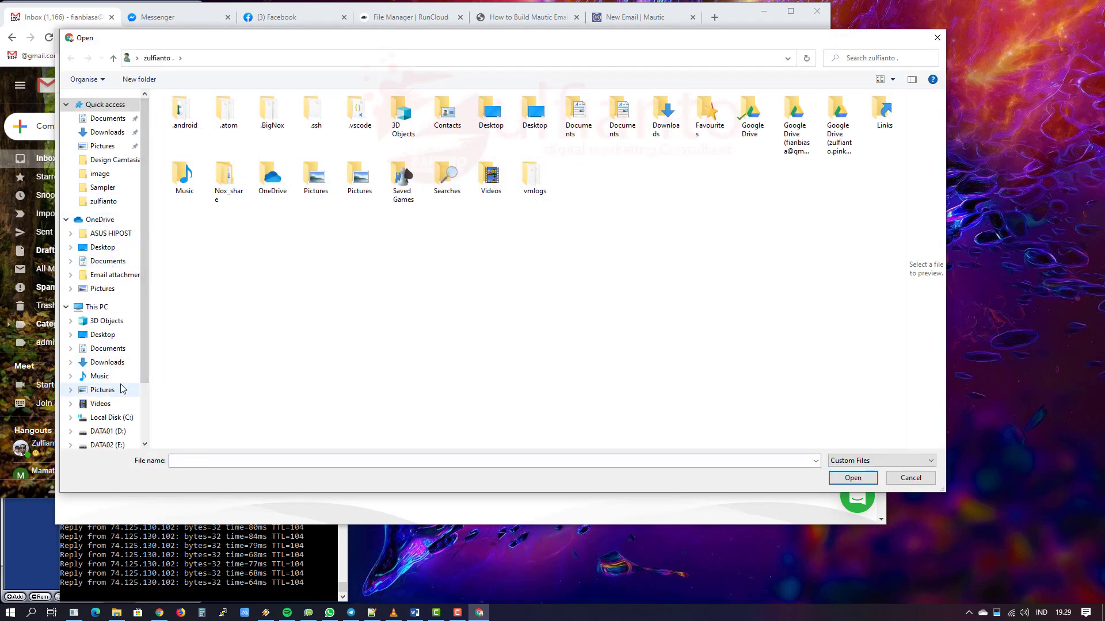
left_click(118, 444)
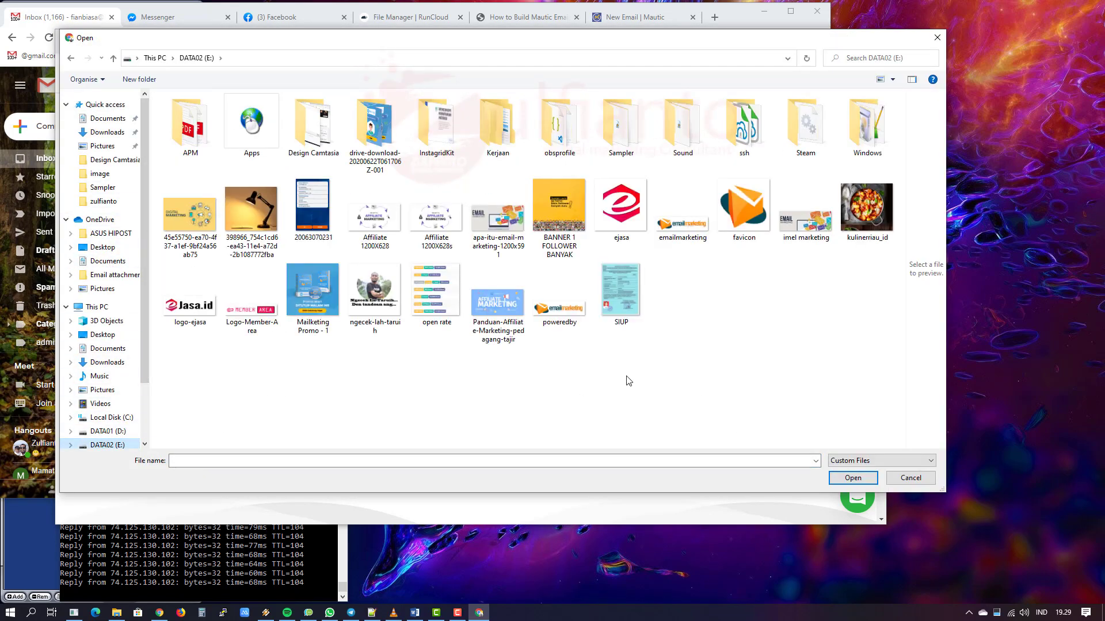
left_click(617, 211)
double_click(615, 214)
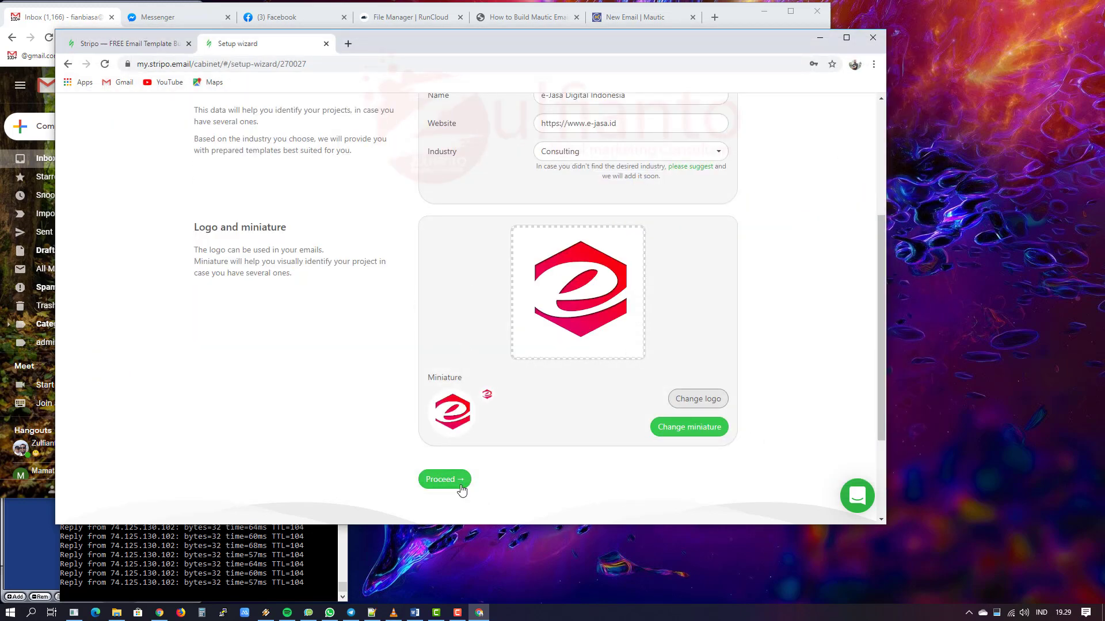
left_click(444, 479)
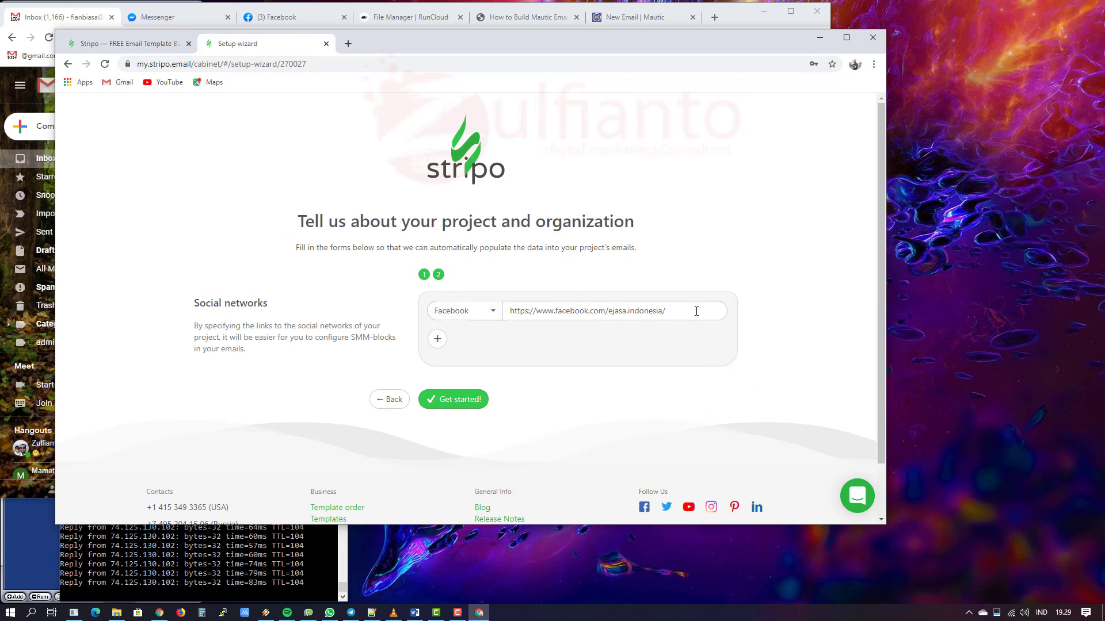
Step: Keep Facebook as the social network and finish the setup to create the project
left_click(477, 315)
left_click(808, 313)
left_click(468, 399)
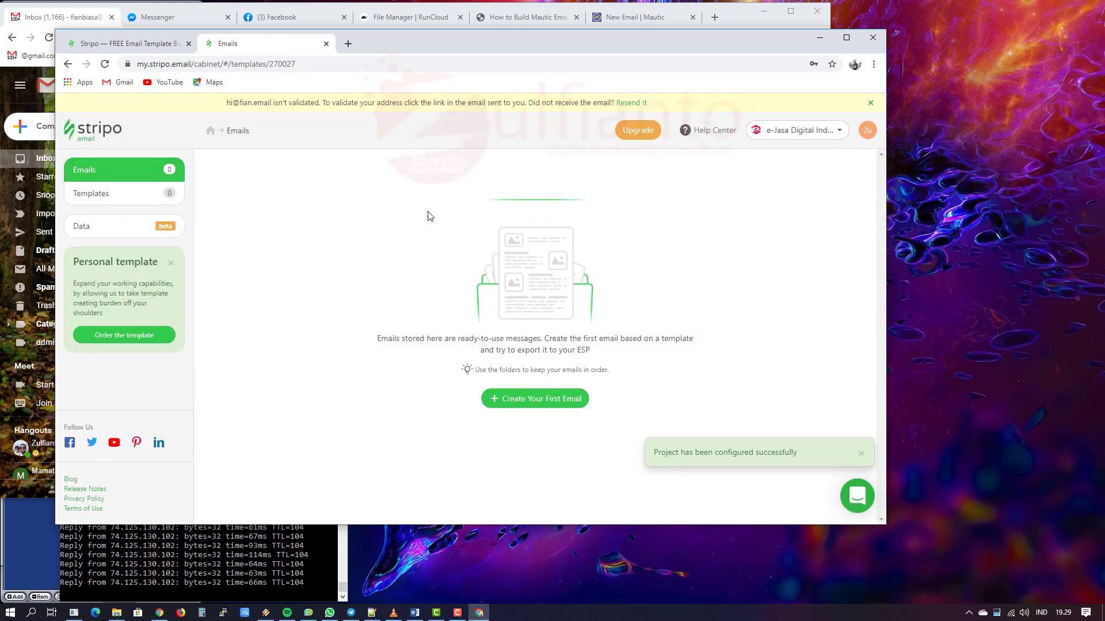
Step: Highlight the account-not-validated notice, then bring the Gmail window forward
left_click_drag(228, 102, 416, 105)
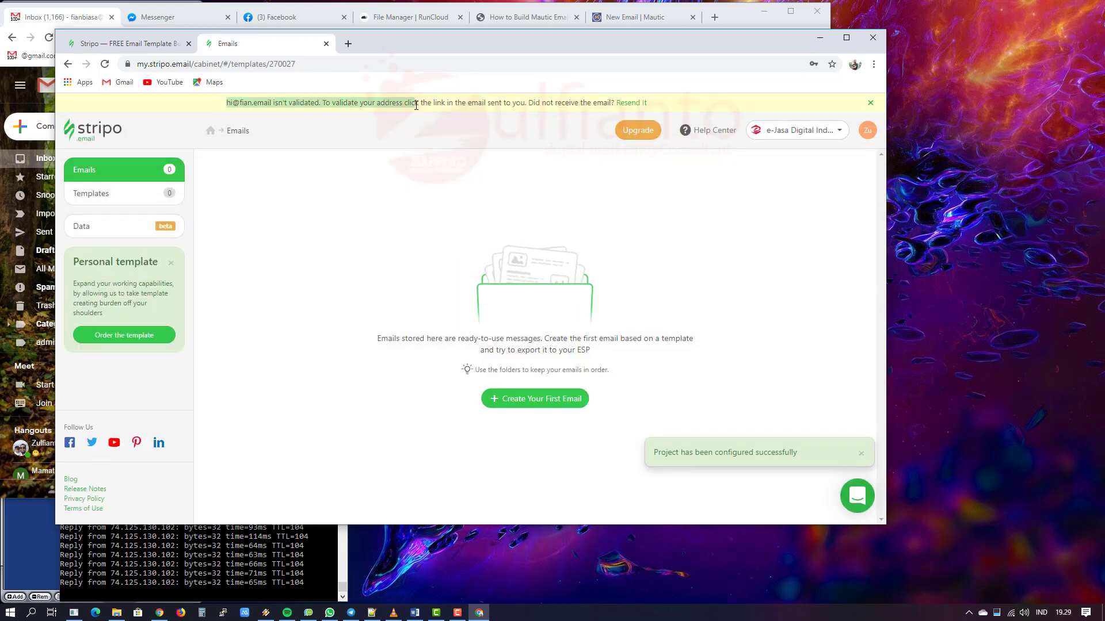
left_click(446, 141)
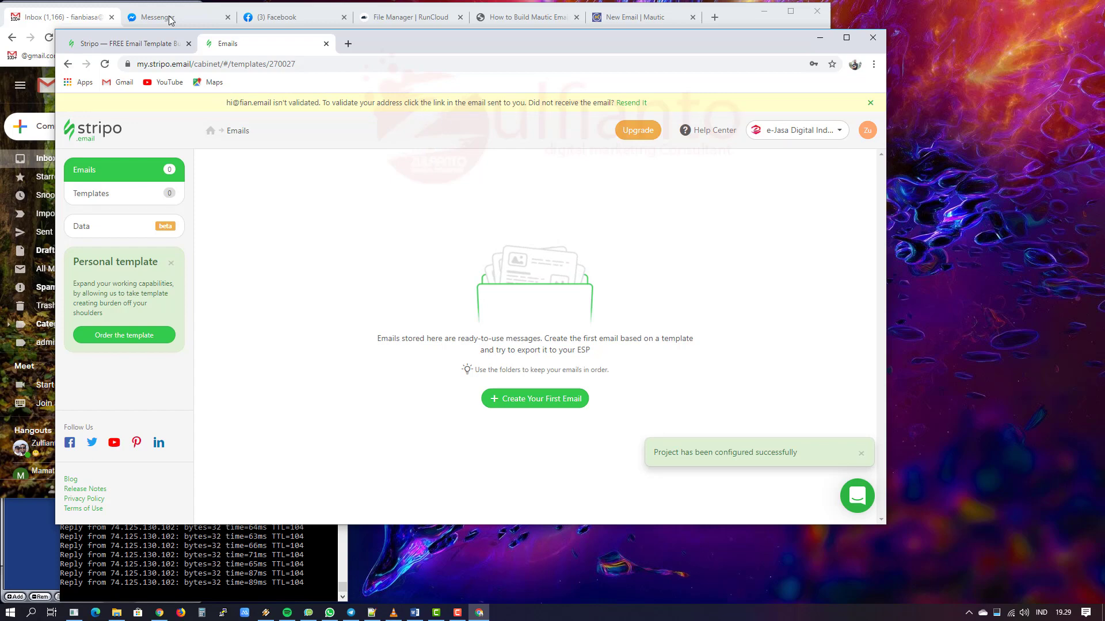
left_click(45, 13)
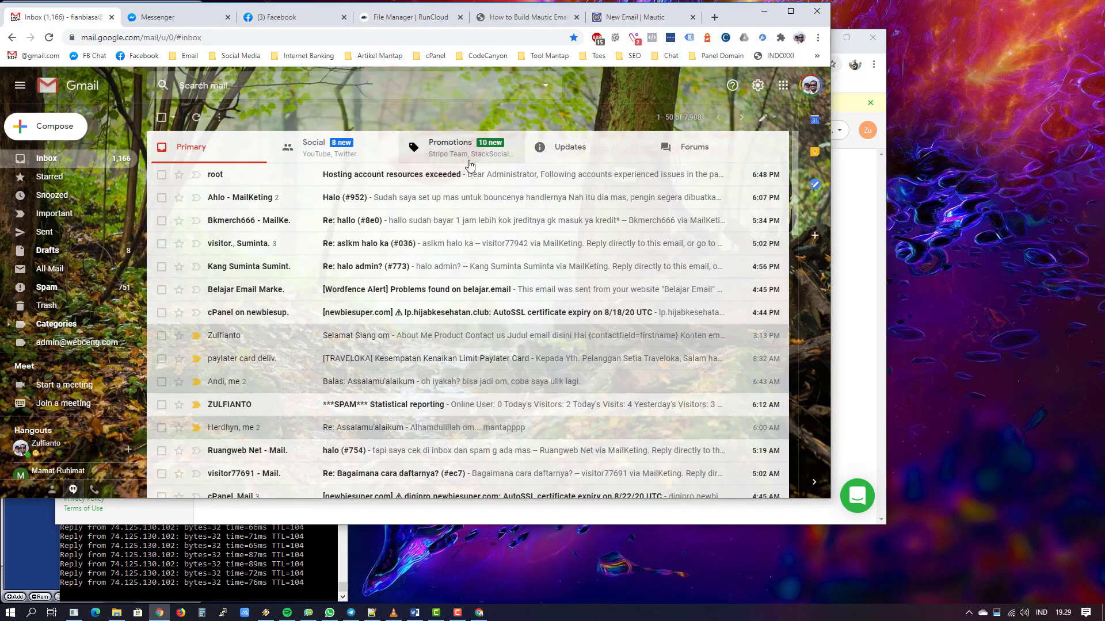
Step: Copy the Validate Account link from the Stripo validation email, then select Stripo's address bar
left_click(340, 176)
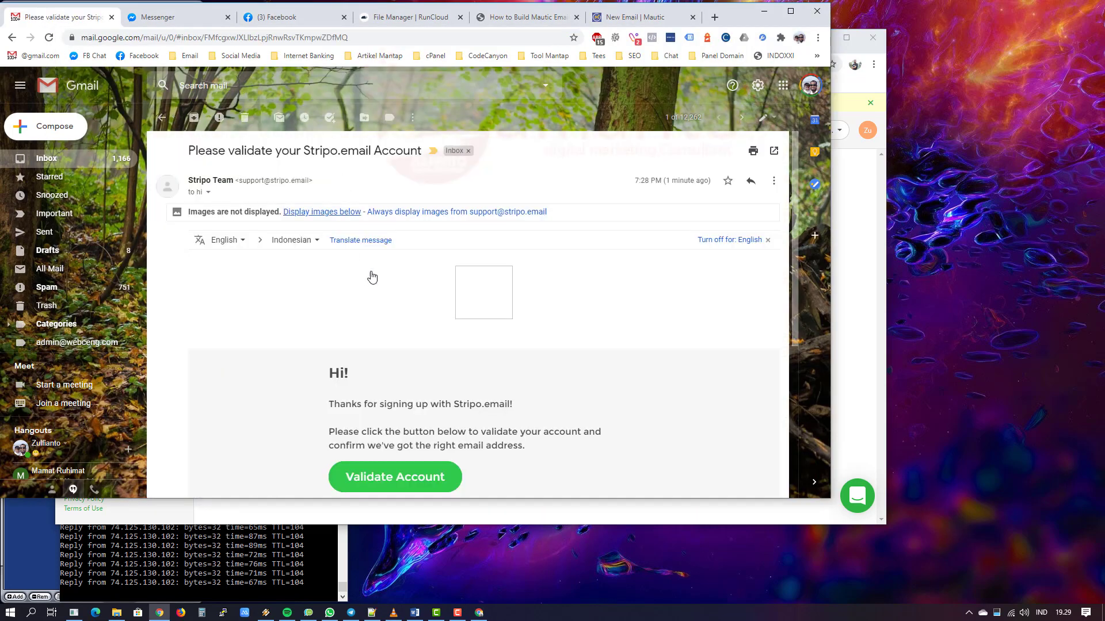
scroll(398, 431, "down", 4)
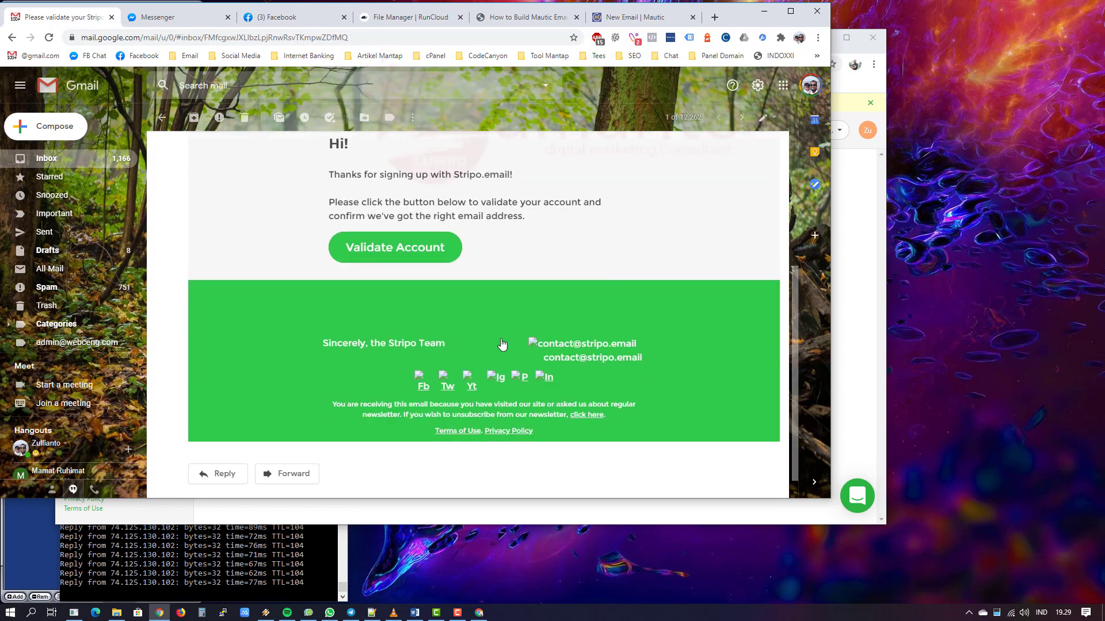
scroll(373, 361, "up", 2)
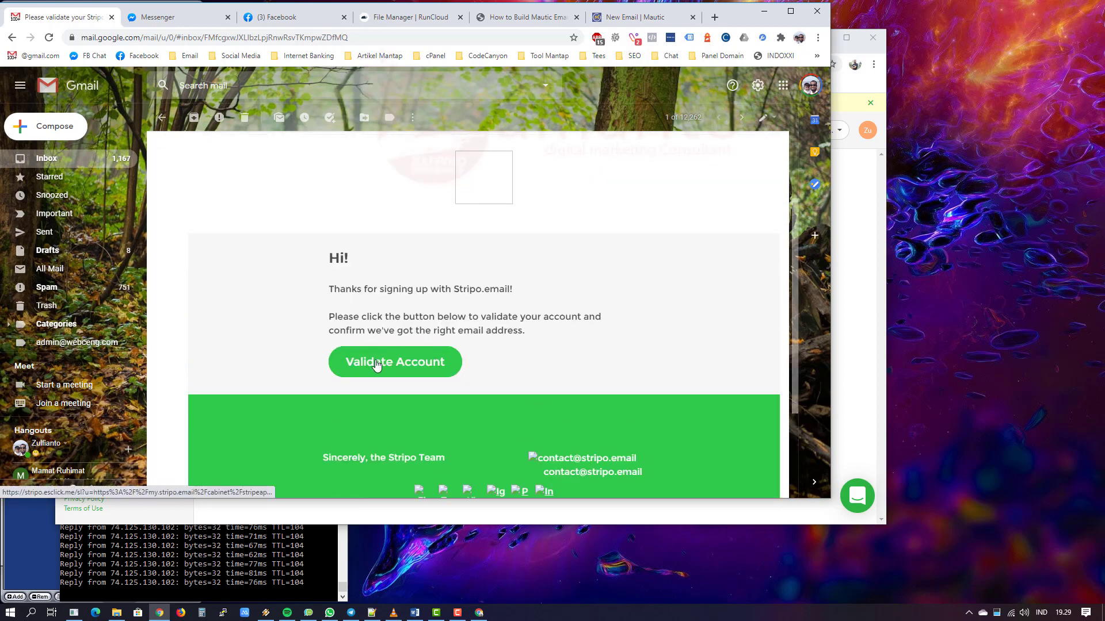
right_click(376, 364)
left_click(461, 458)
left_click(861, 185)
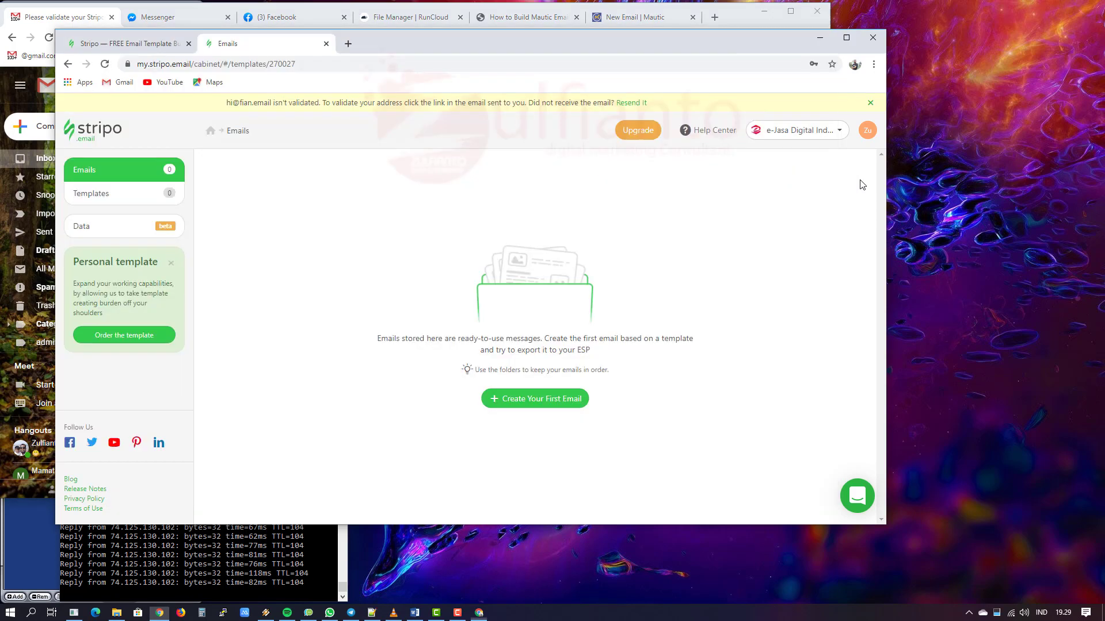
left_click(296, 64)
Step: Paste the copied validation link into Stripo's address bar and go to it
right_click(303, 64)
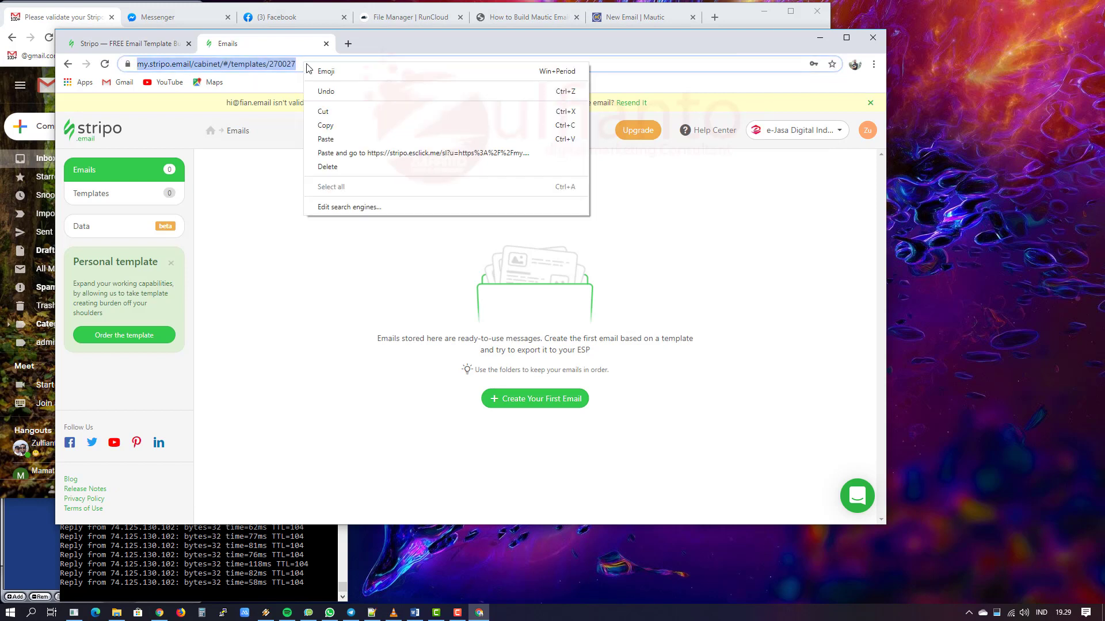
left_click(376, 153)
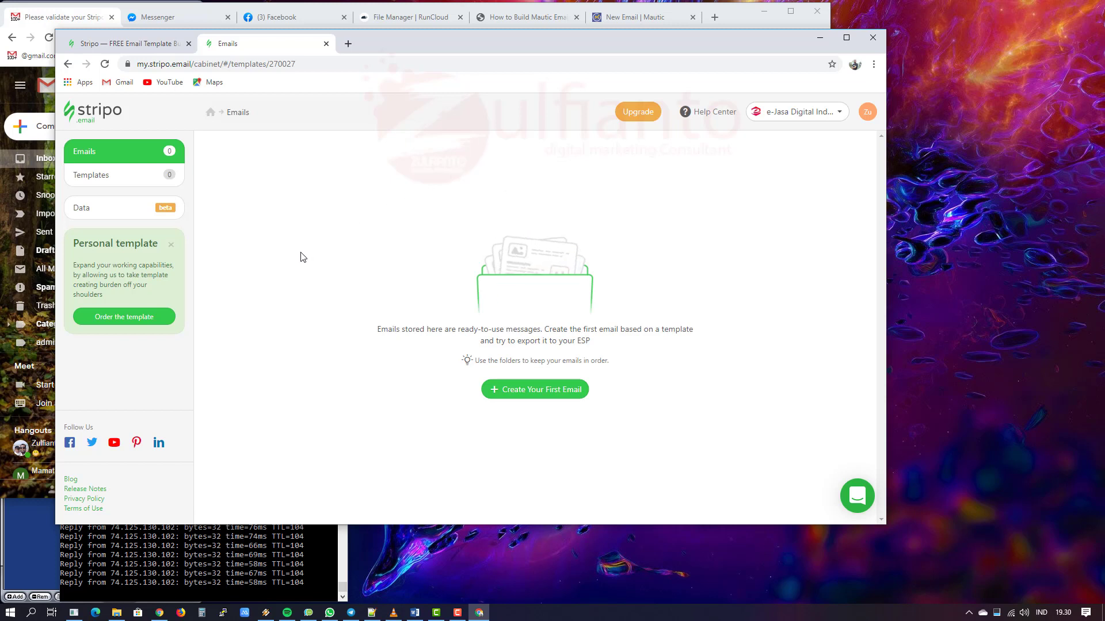
left_click(806, 112)
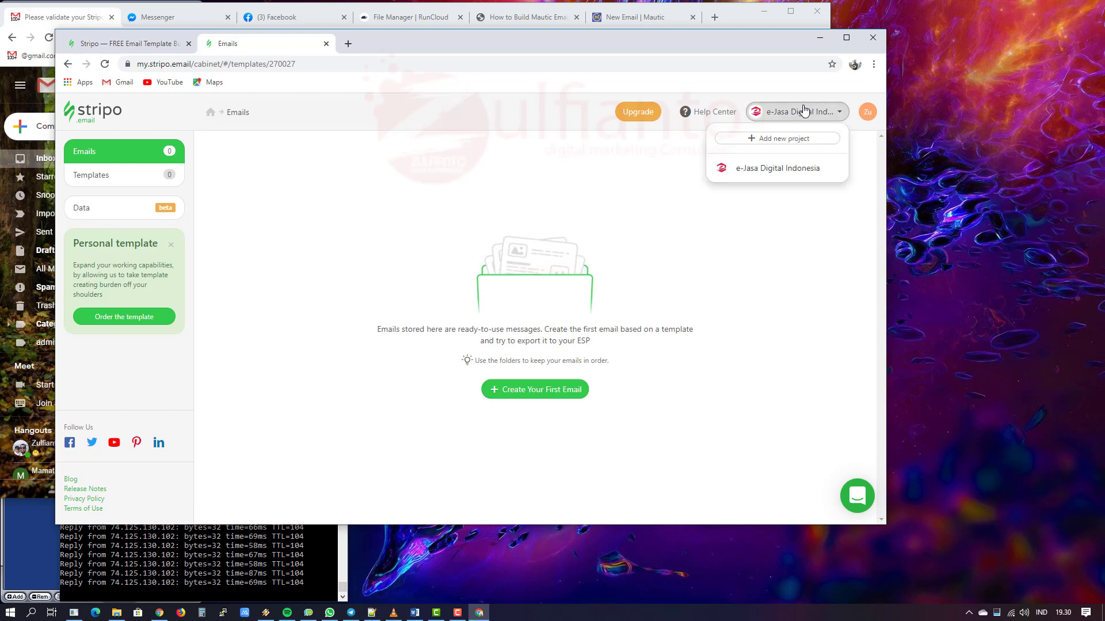
left_click(779, 288)
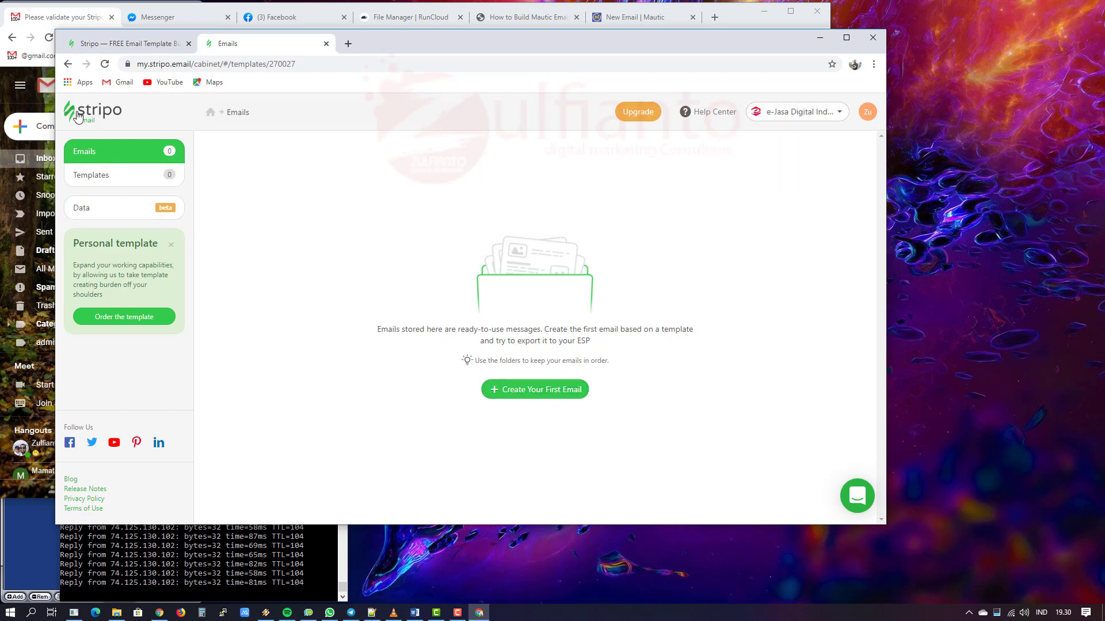
Step: Start the first email, browse Prepared templates, and return to the Basic templates
left_click(535, 397)
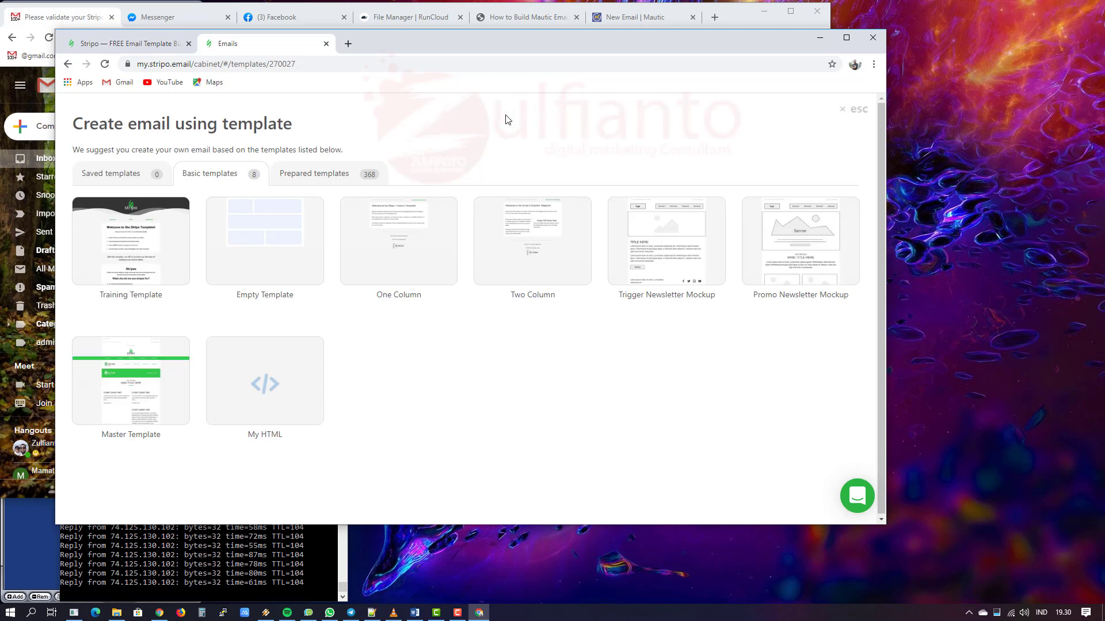
left_click(322, 173)
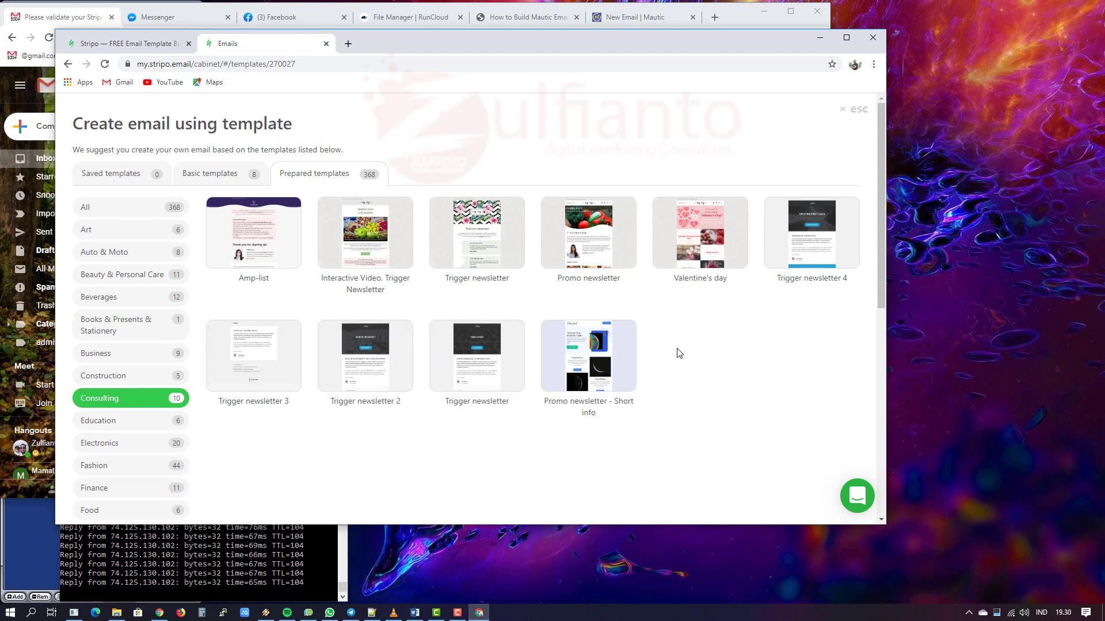
left_click(200, 175)
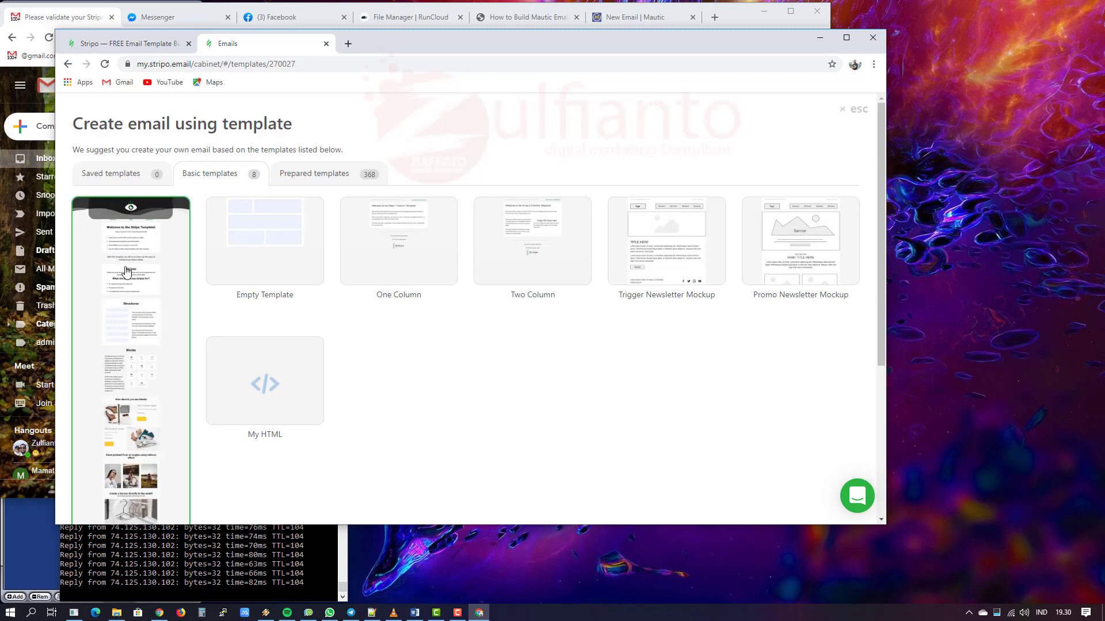
Step: Delete the Stripo validation email in Gmail and show the Primary inbox
left_click(45, 19)
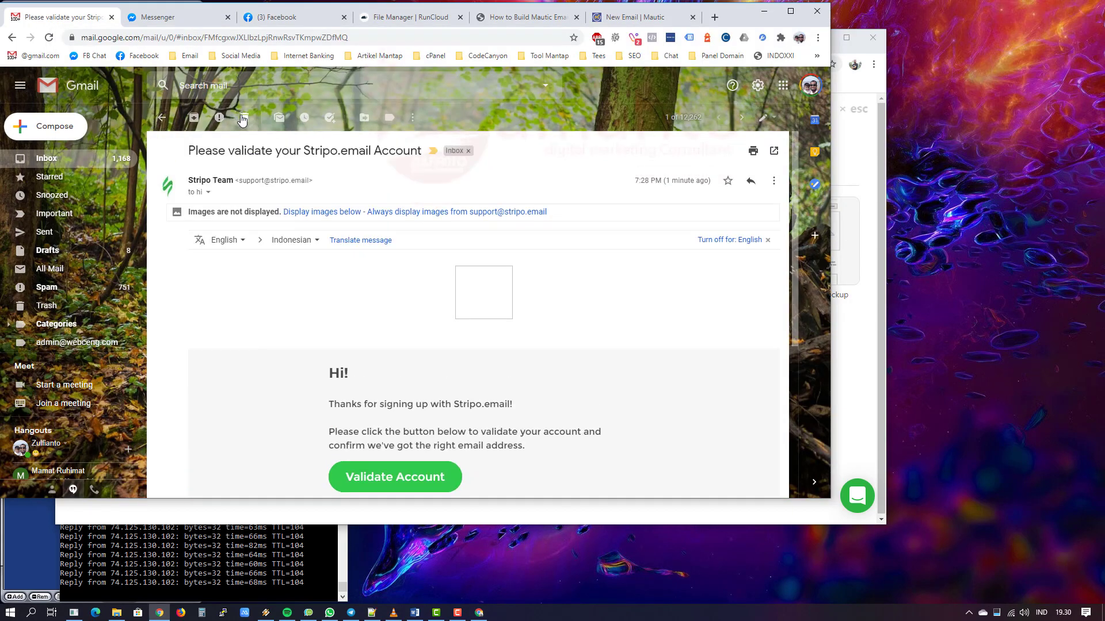
left_click(245, 118)
left_click(168, 145)
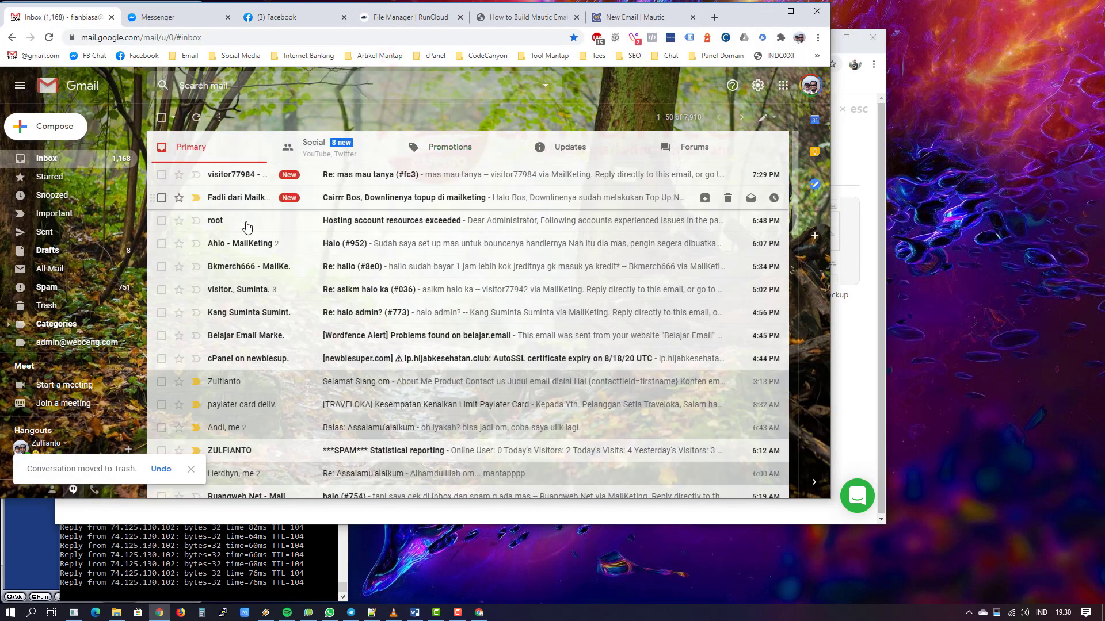
Step: Read through the 'Selamat Siang om' email, then return to Stripo's template choices
left_click(355, 382)
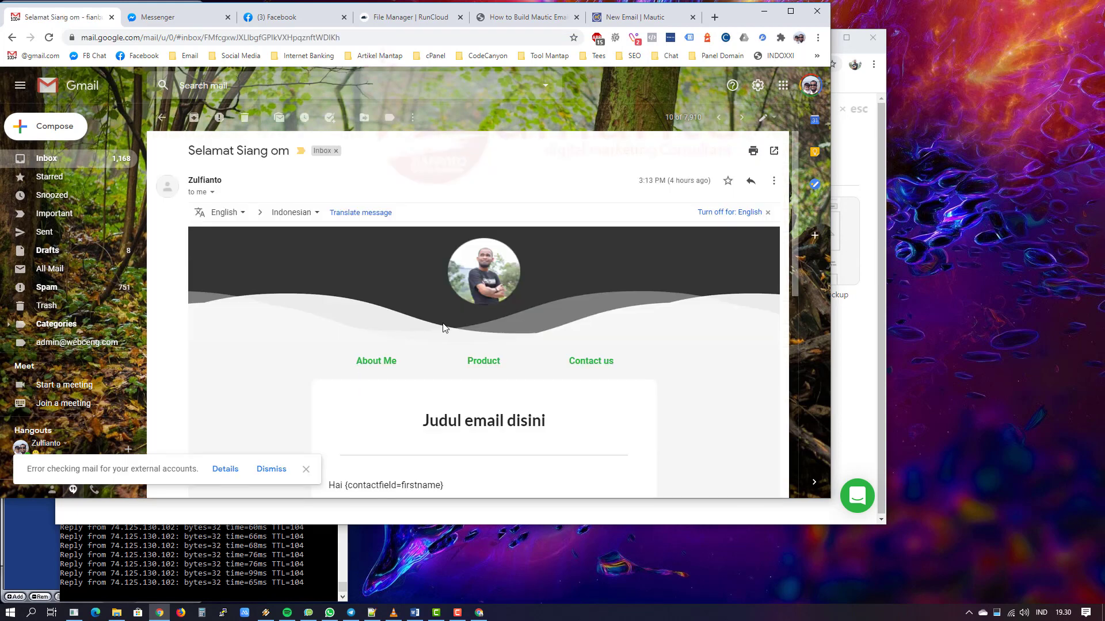
scroll(501, 319, "down", 1)
scroll(801, 323, "down", 5)
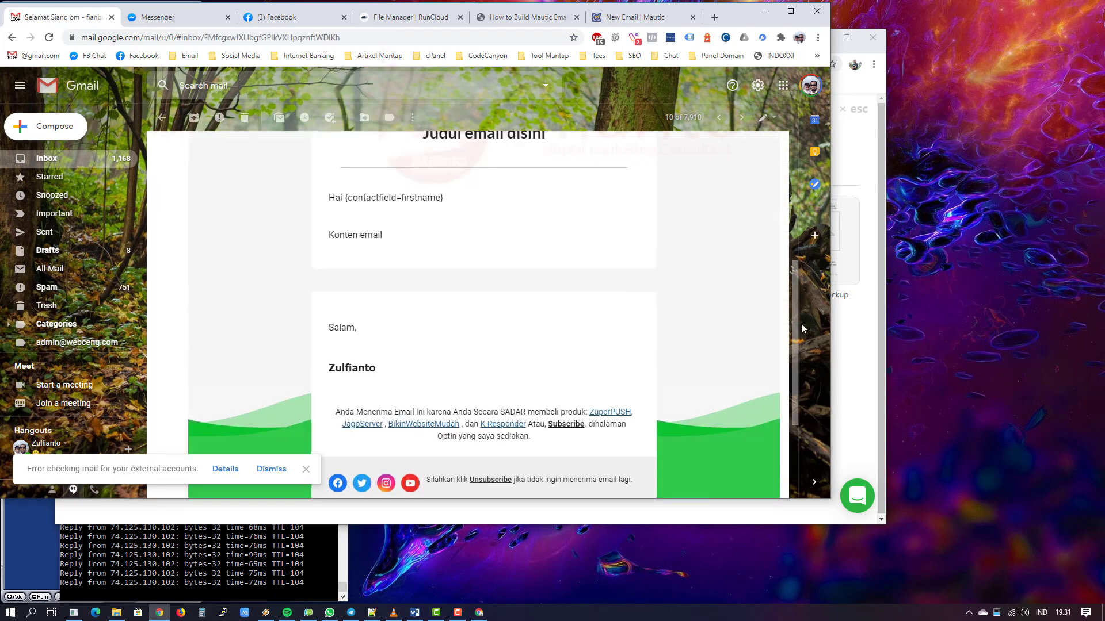
left_click(868, 327)
mouse_move(151, 235)
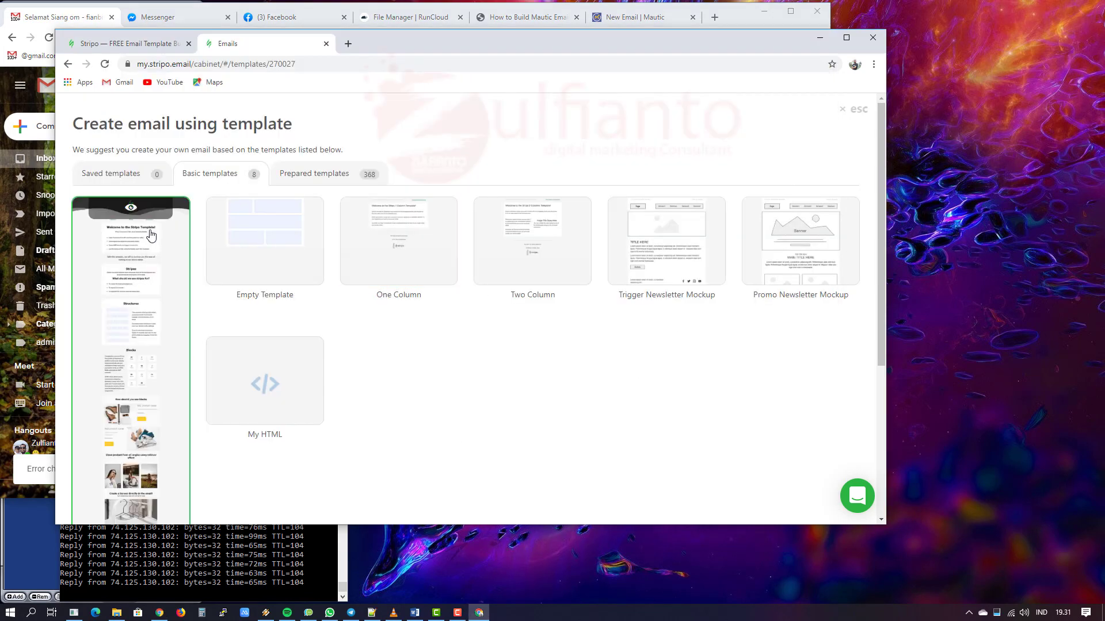
left_click(32, 17)
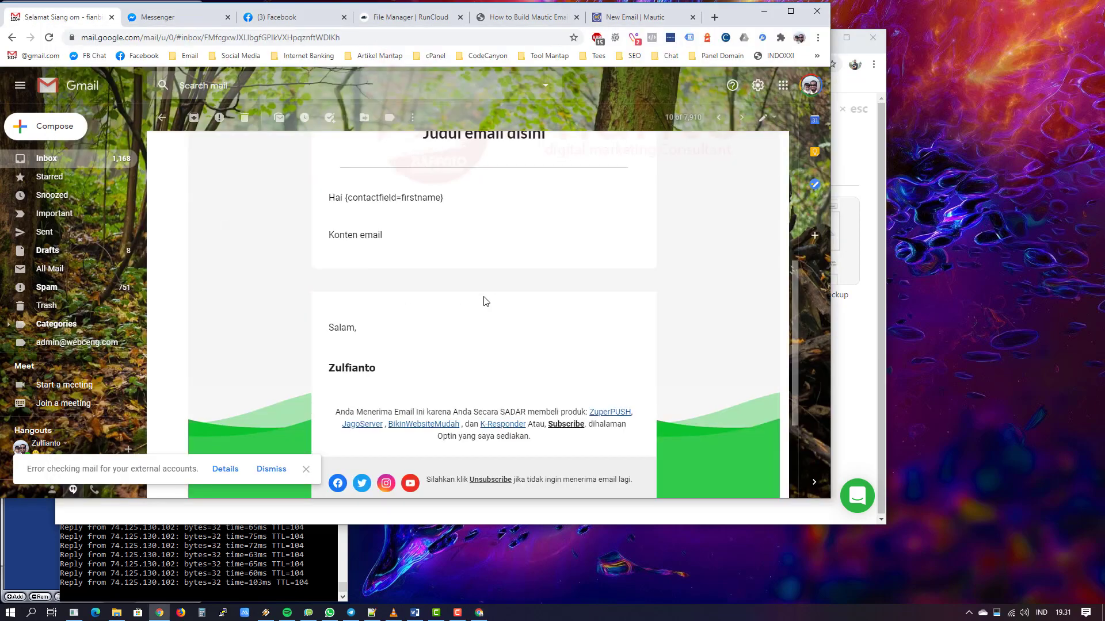
scroll(460, 305, "up", 10)
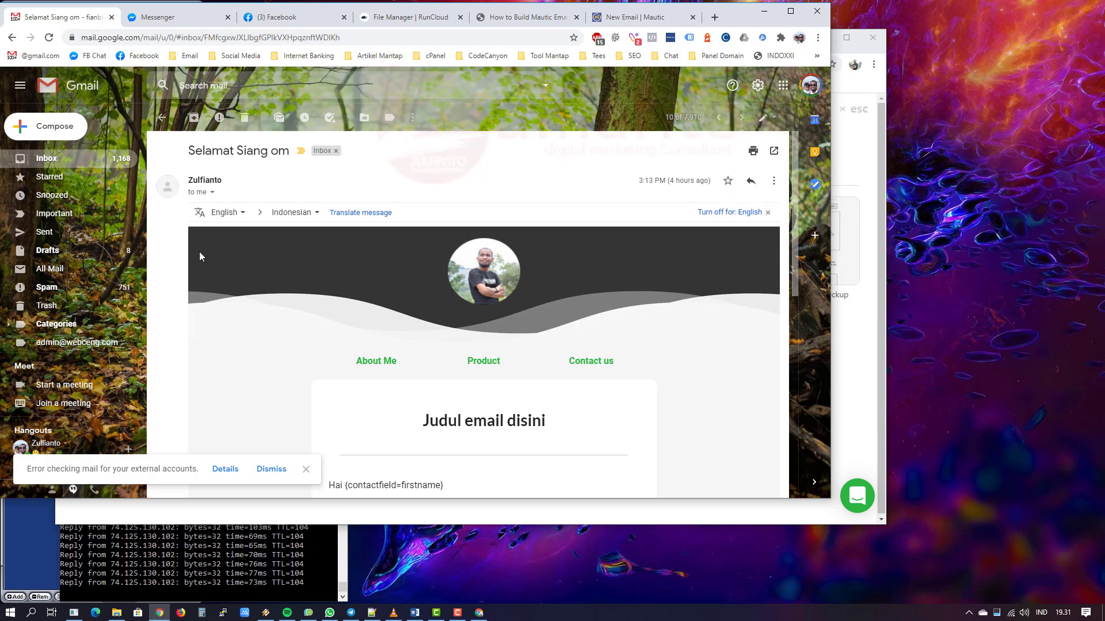
scroll(257, 409, "down", 9)
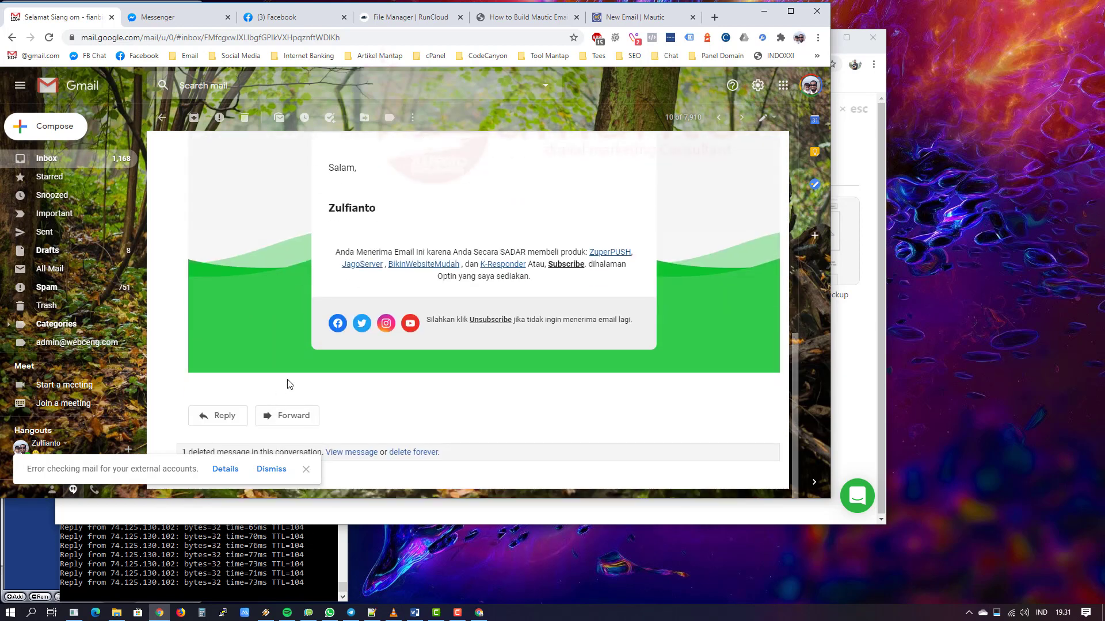
left_click(864, 346)
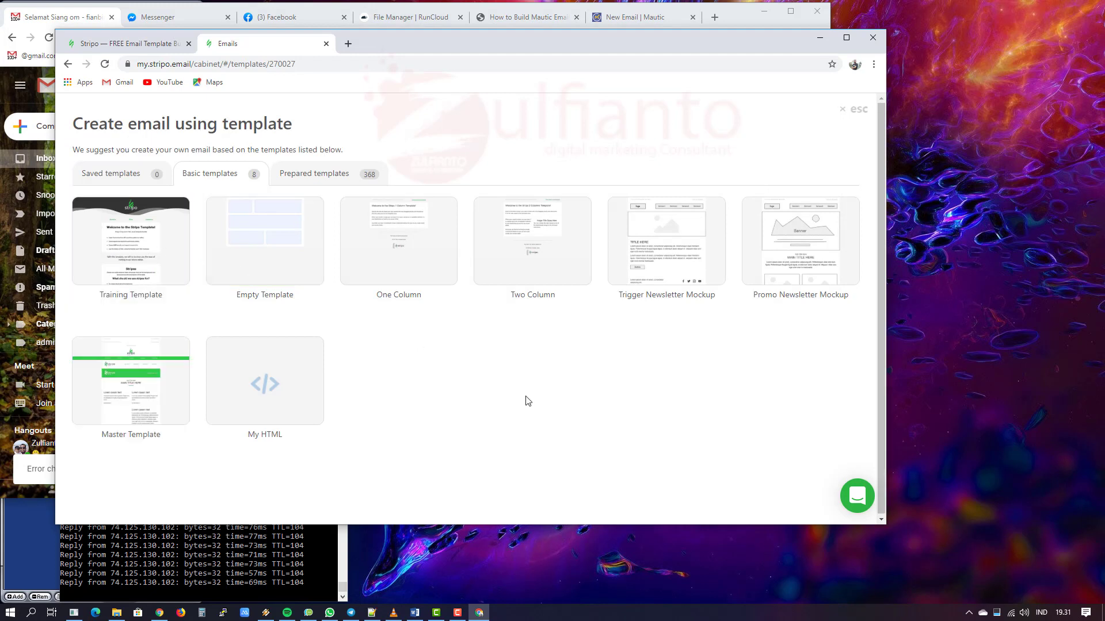
Step: Start a new email from the Empty Template thumbnail
mouse_move(238, 219)
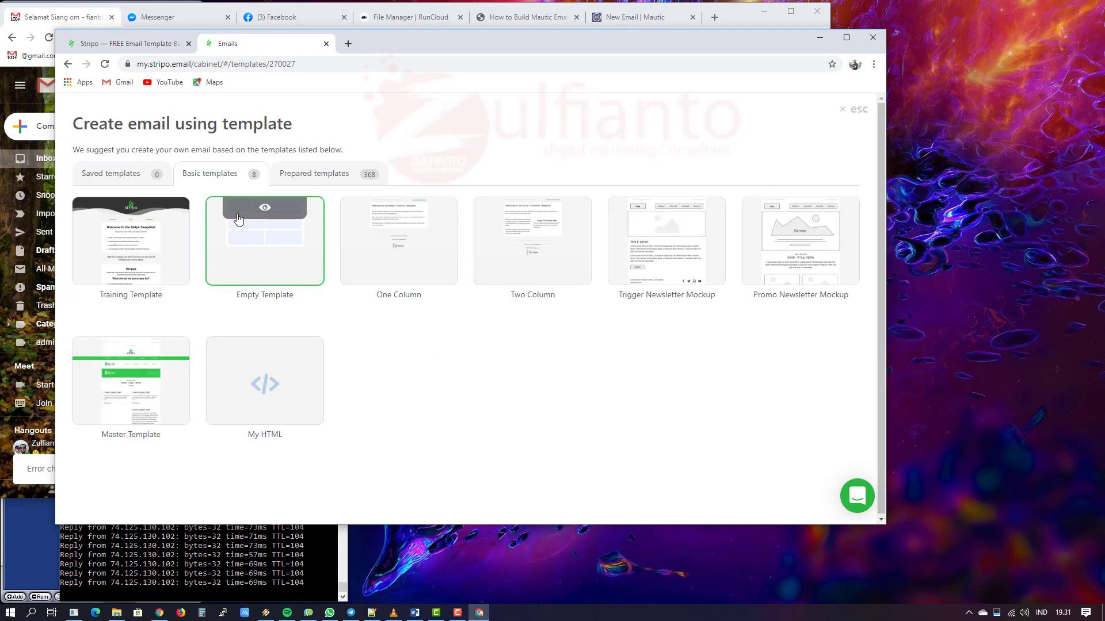
left_click(265, 252)
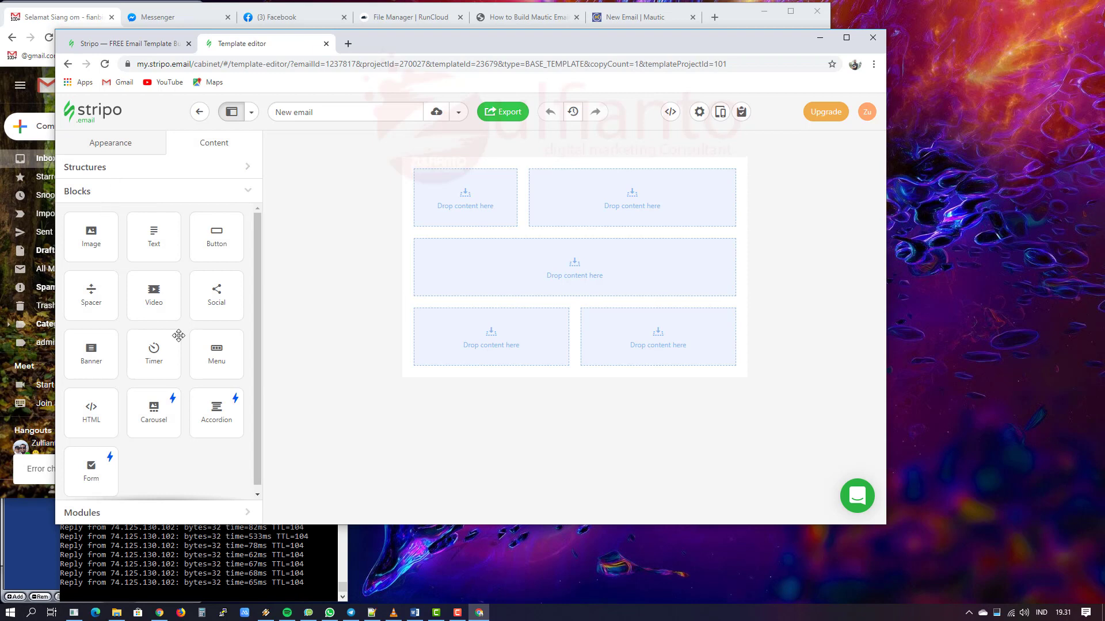
Step: Expand Modules in the Content panel and search the modules for 'header'
scroll(187, 351, "down", 1)
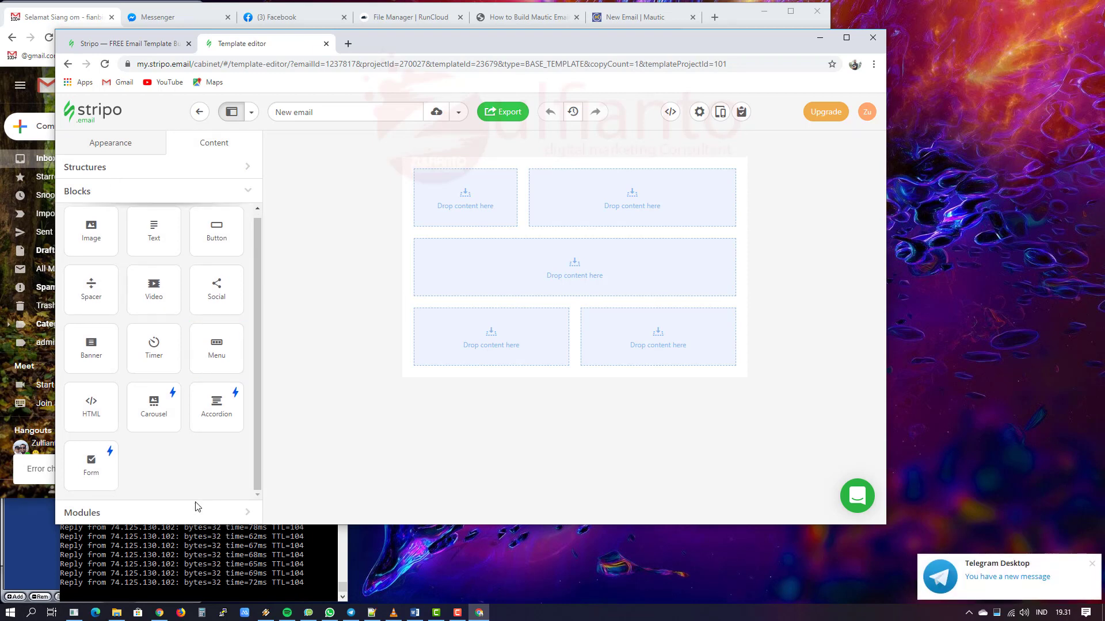
left_click(207, 513)
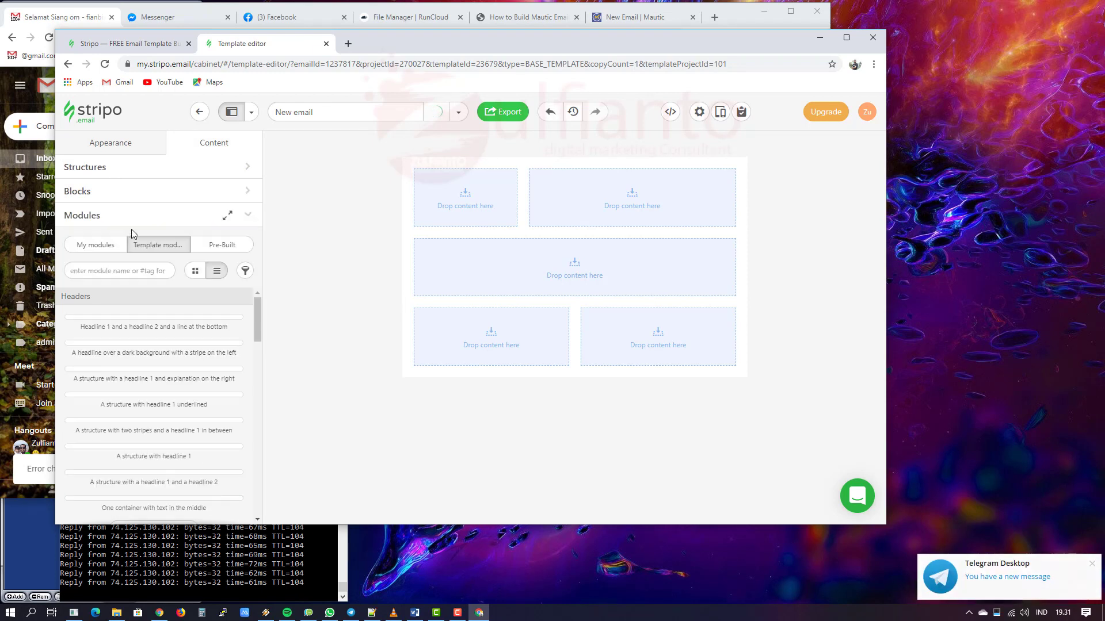
left_click(108, 269)
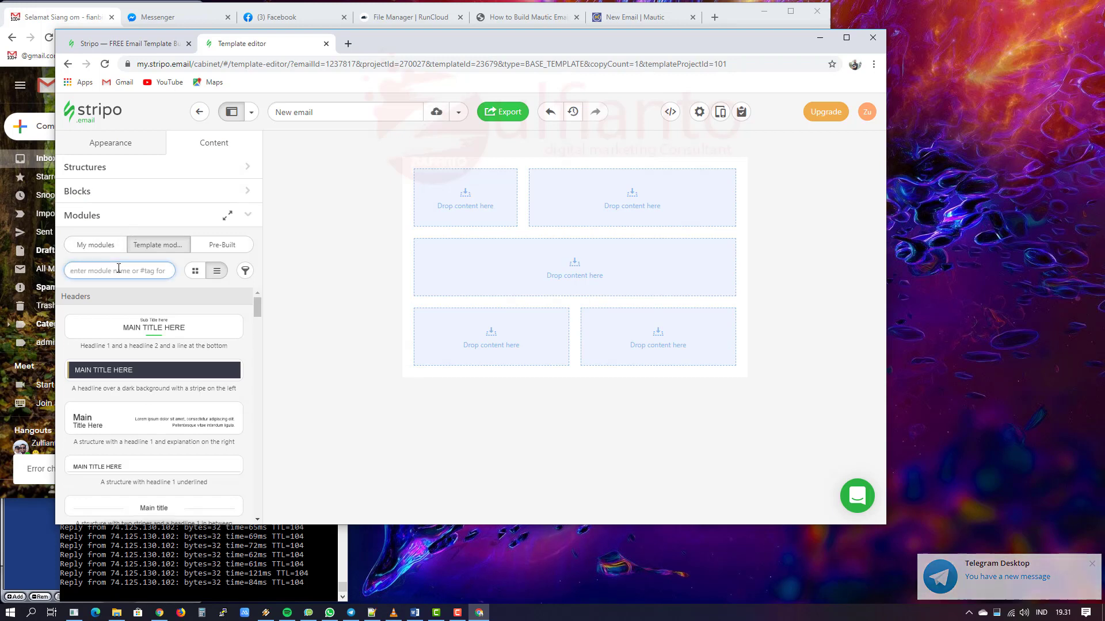
type("header")
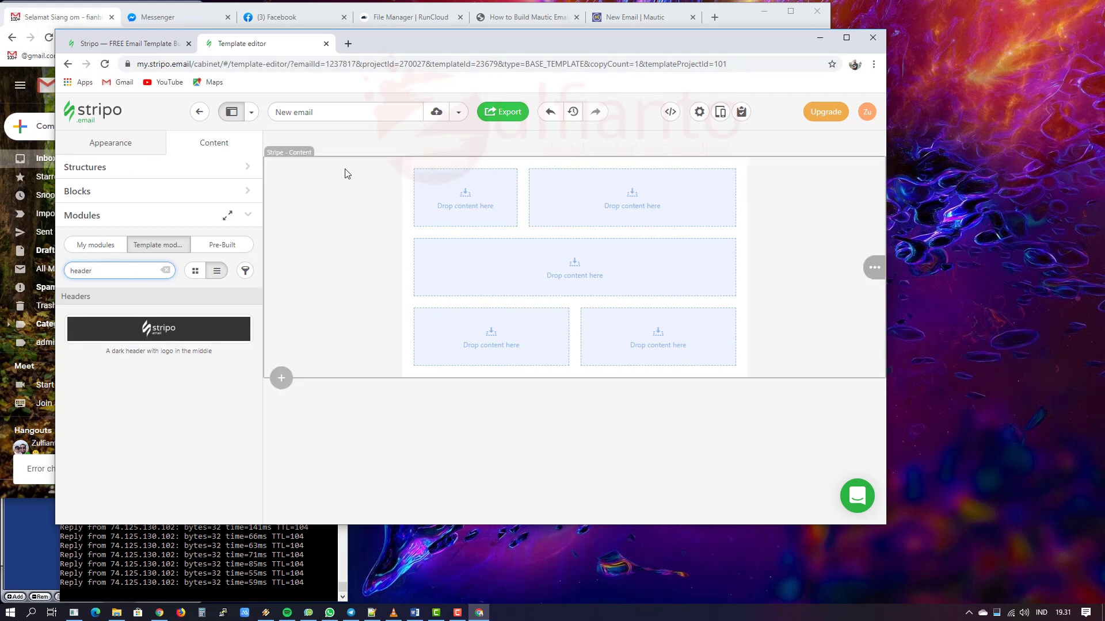
Step: Add a one-column row, drag it to the top, and move the content section beneath it
left_click(282, 378)
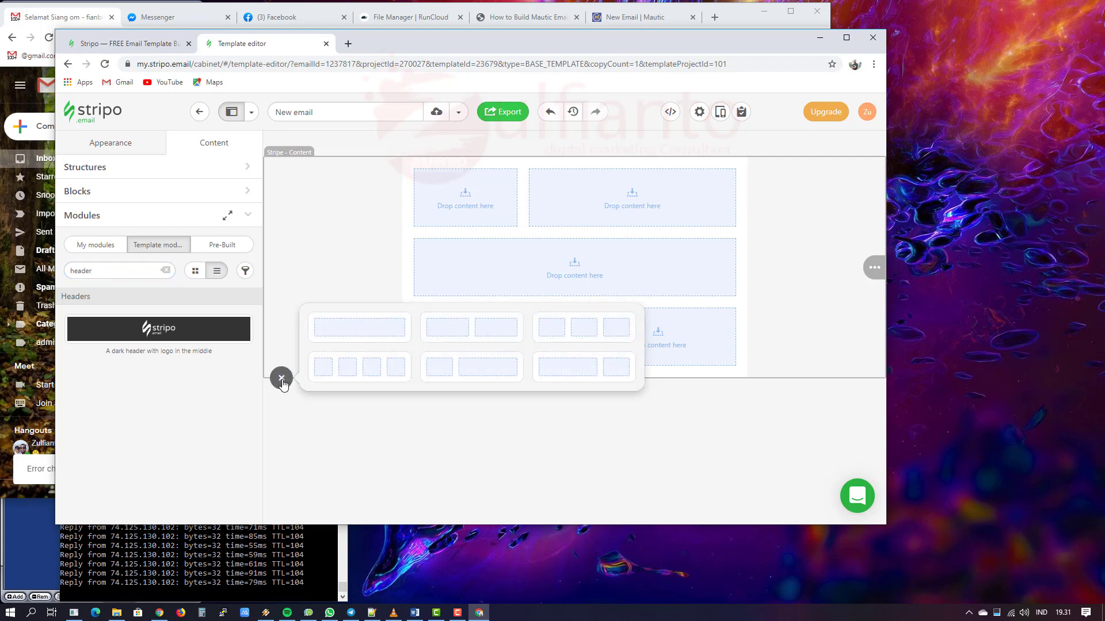
left_click(369, 337)
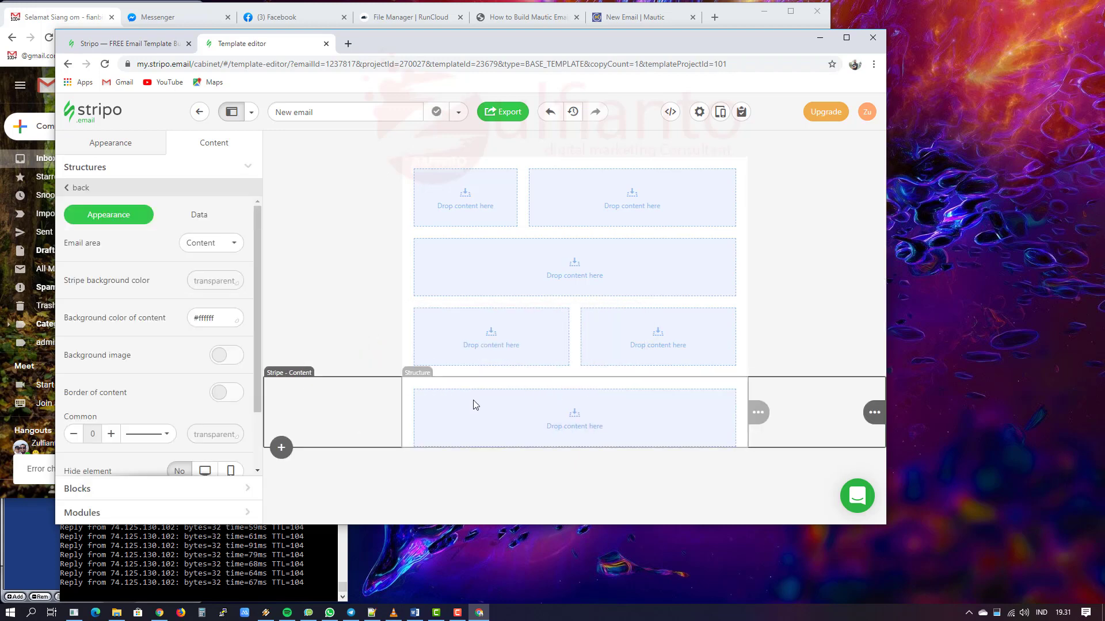
mouse_move(765, 411)
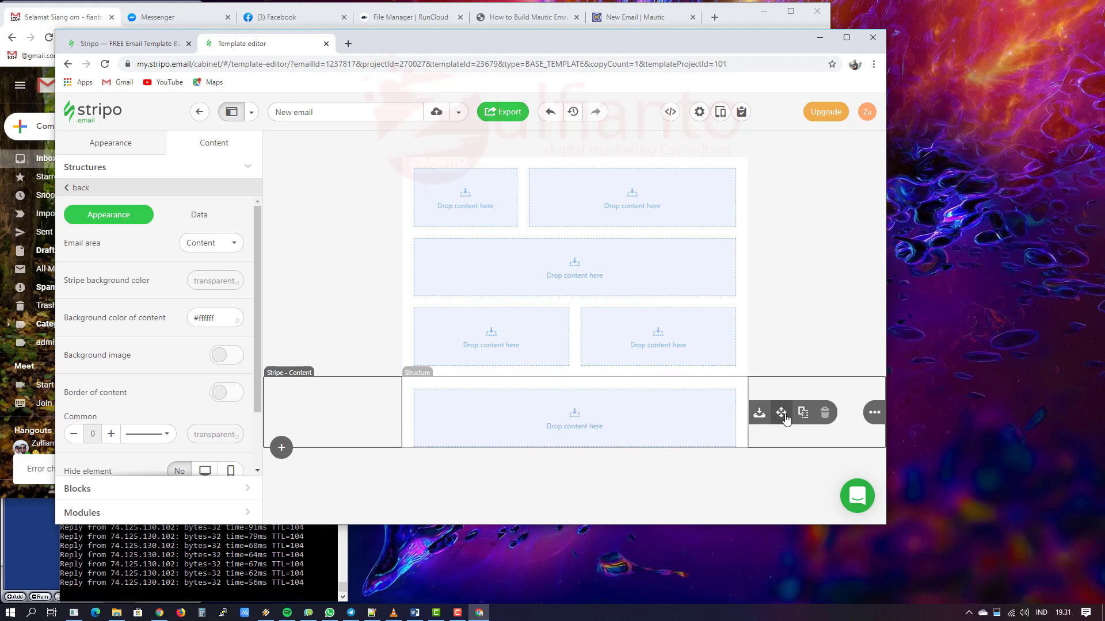
left_click_drag(784, 414, 562, 163)
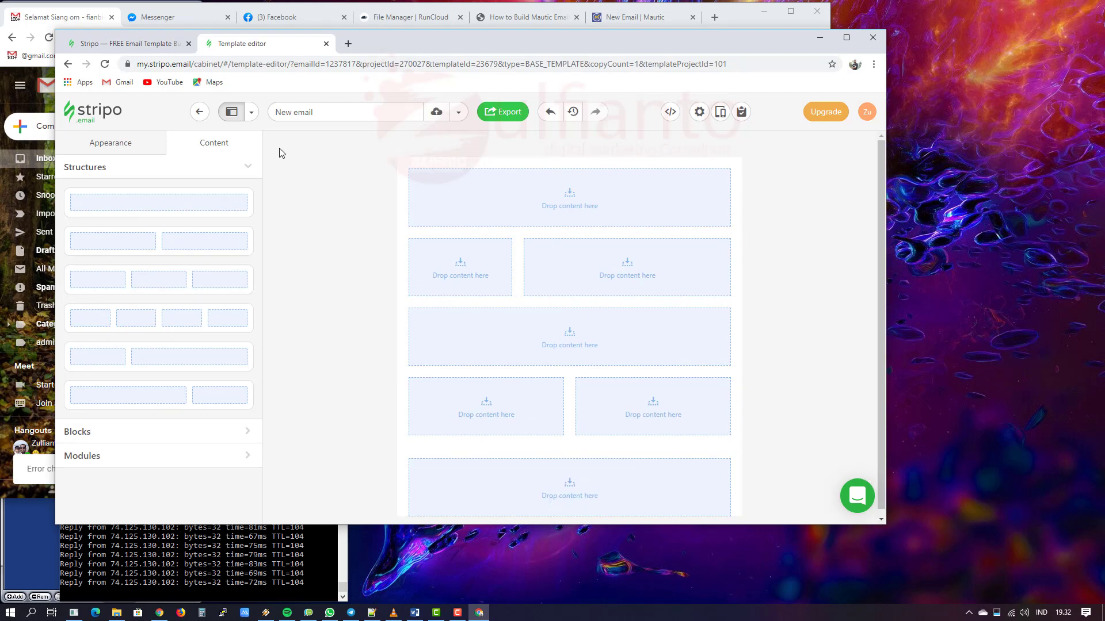
mouse_move(873, 305)
left_click_drag(843, 302, 573, 502)
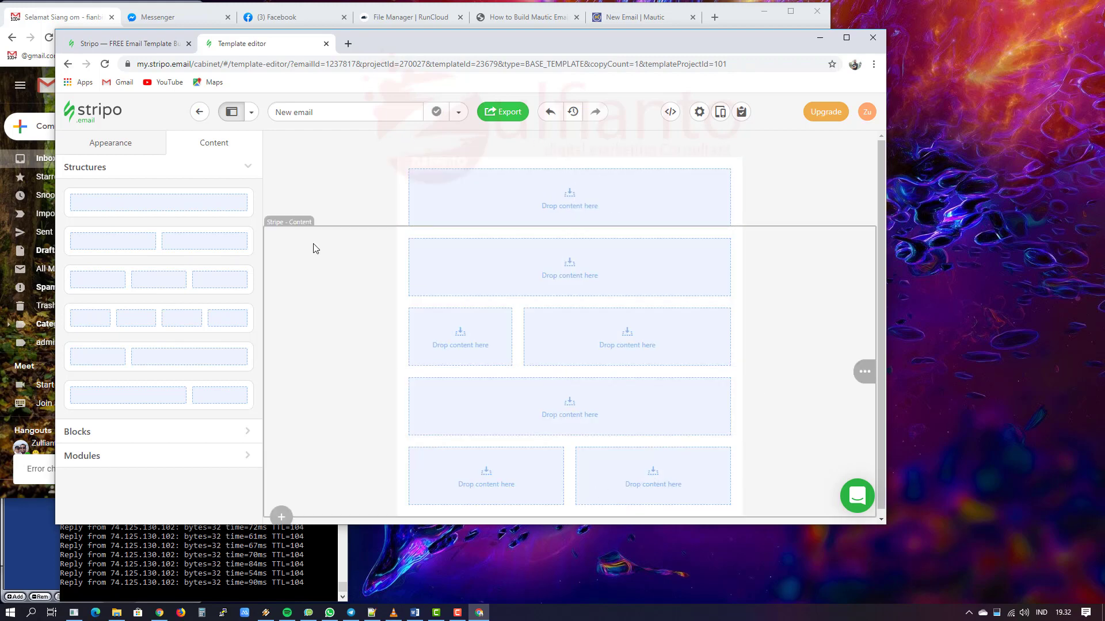
Step: Set the top stripe's email area to Header, leaving the lower stripe as Content
left_click(314, 247)
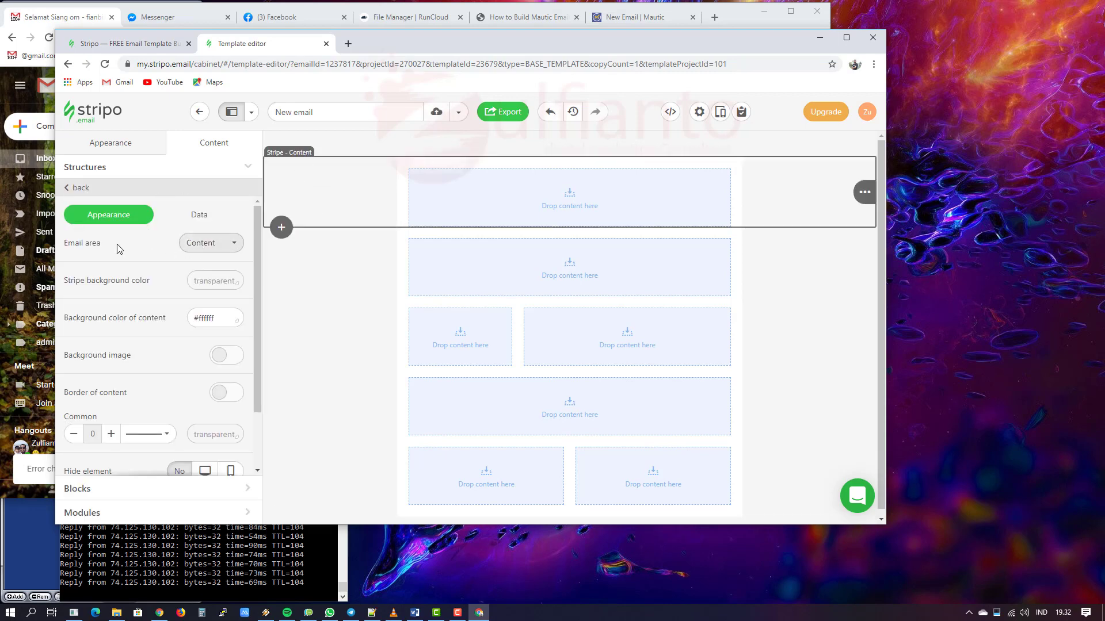
left_click(217, 248)
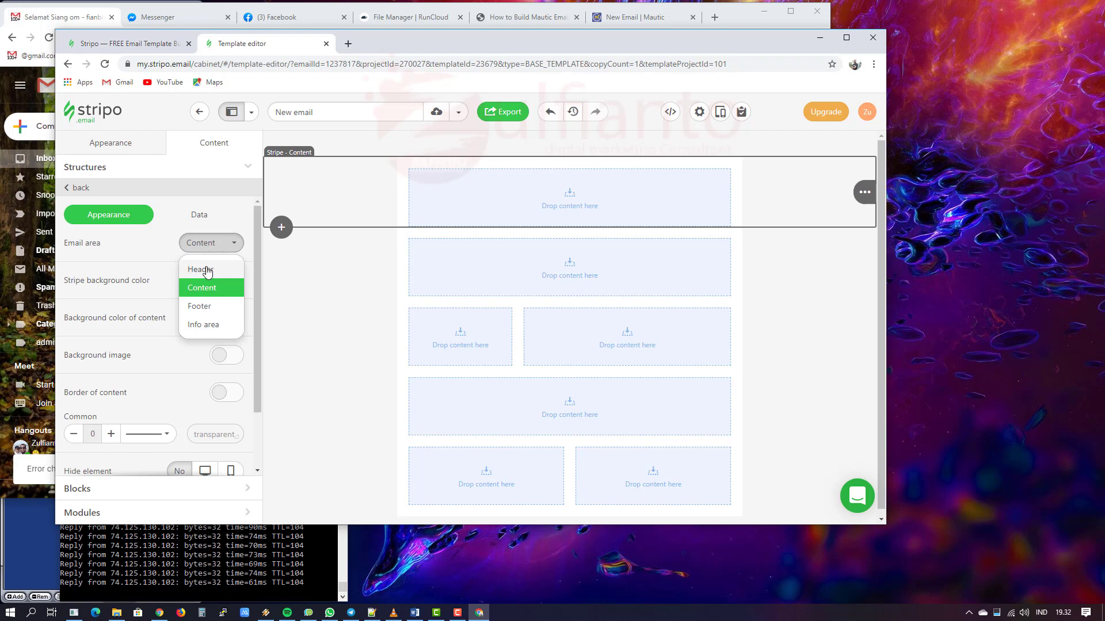
left_click(208, 271)
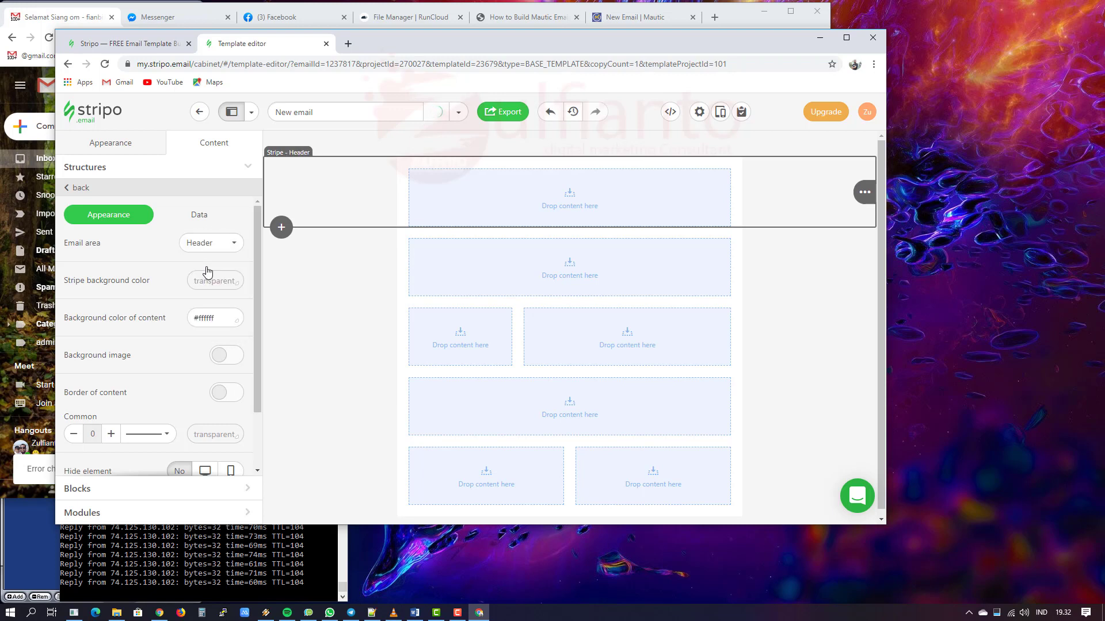
left_click(370, 276)
left_click(219, 240)
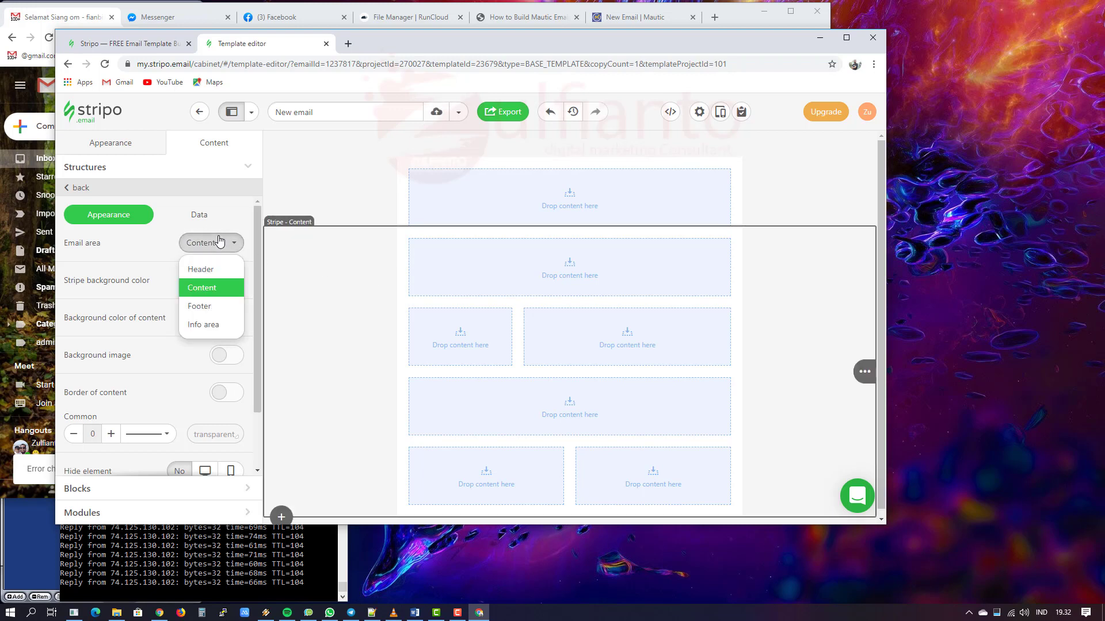
left_click(209, 293)
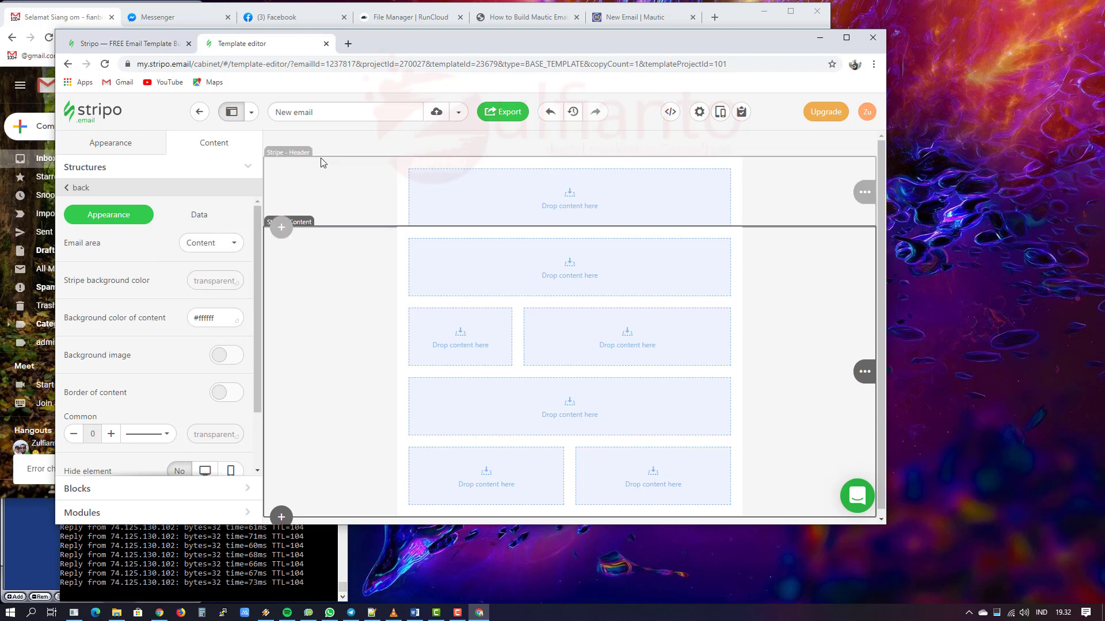
Step: Select the header stripe and expand the ready-made Modules library
left_click(336, 177)
scroll(224, 374, "down", 2)
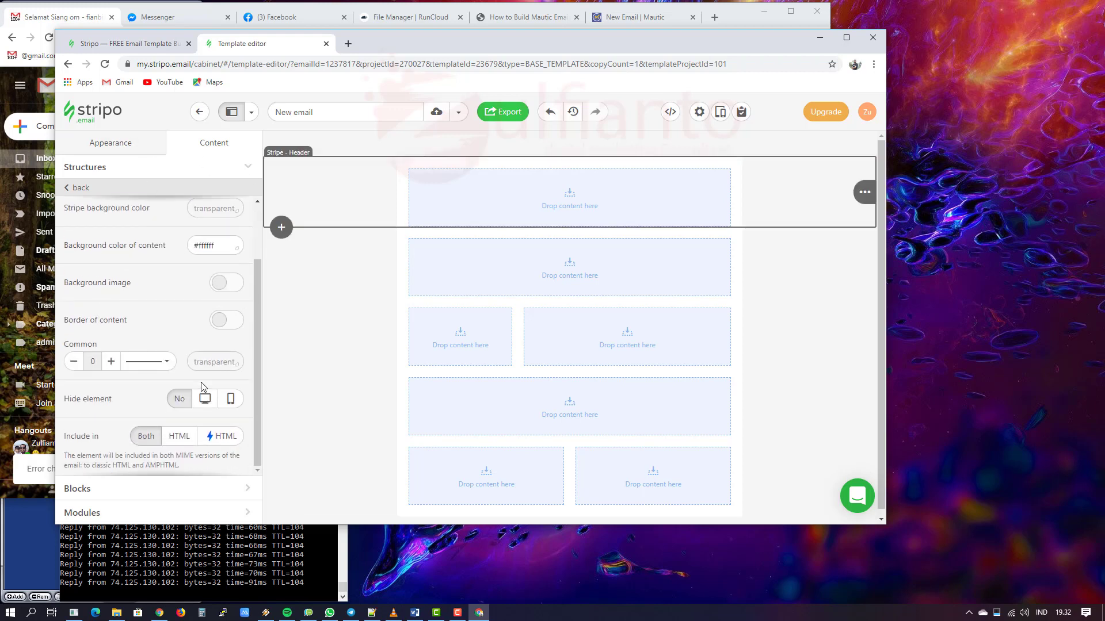
left_click(141, 513)
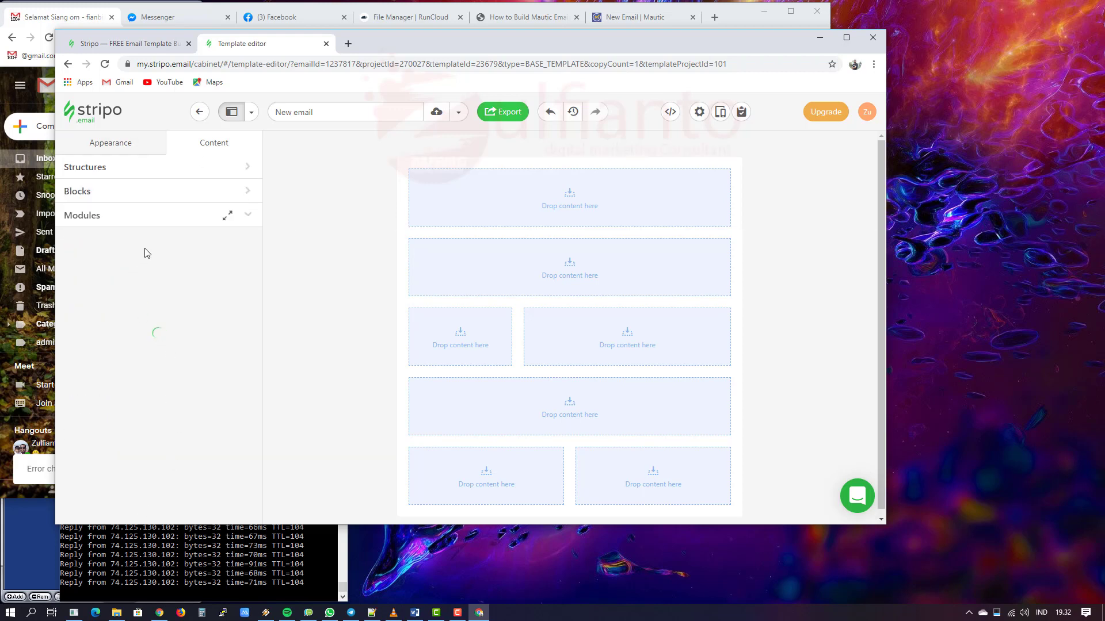
Step: Search modules for 'hea' and drag the dark header with centred logo onto the email's top
left_click(144, 270)
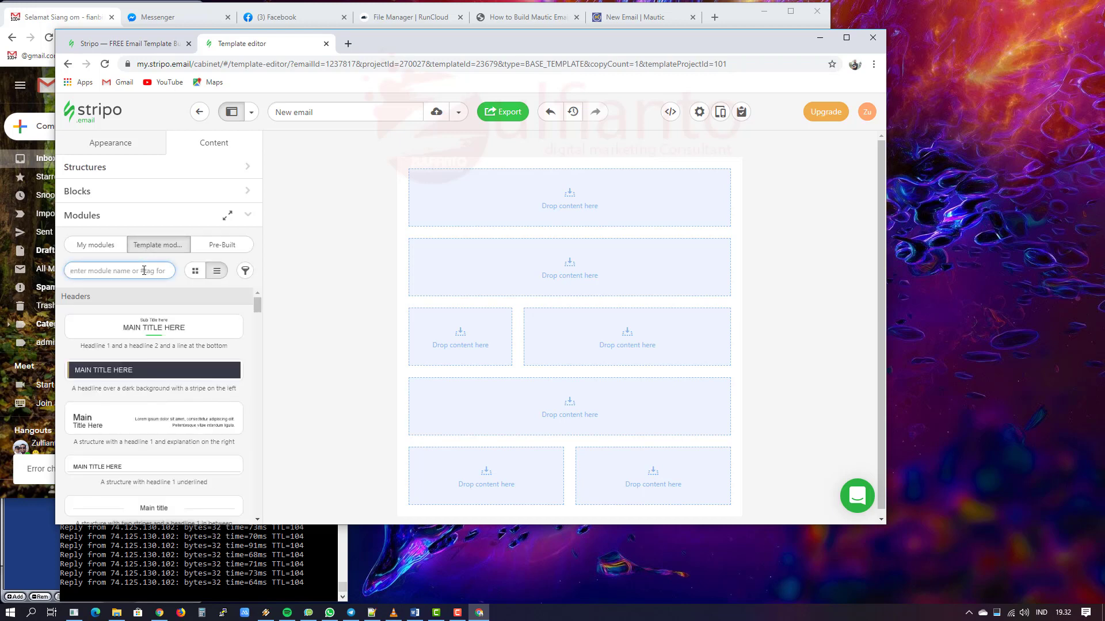
type("header")
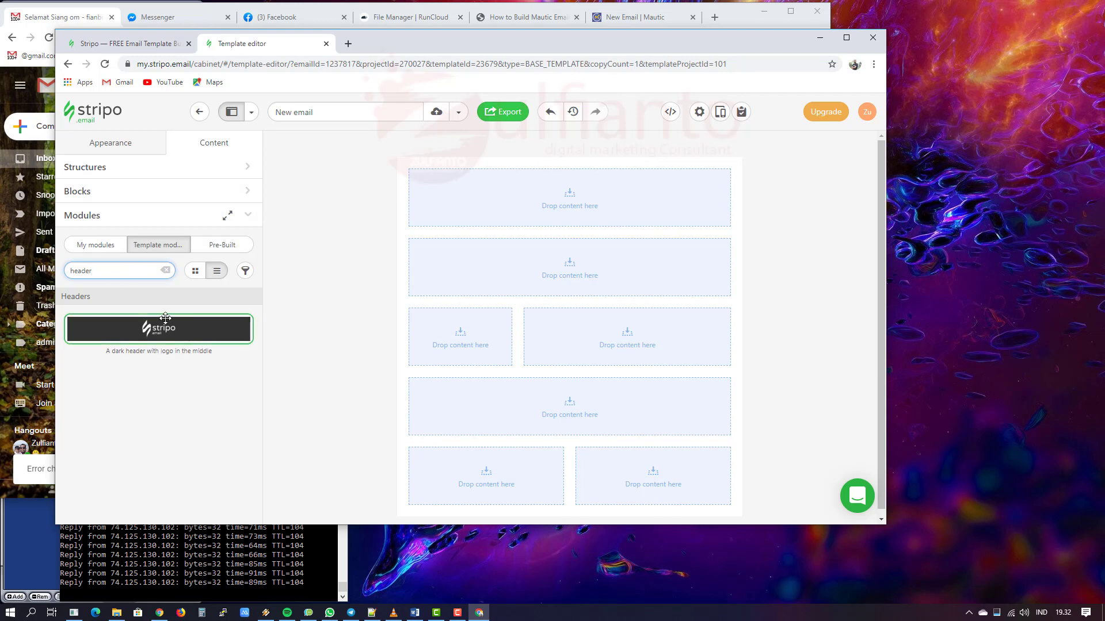
mouse_move(156, 331)
left_click_drag(157, 332, 585, 166)
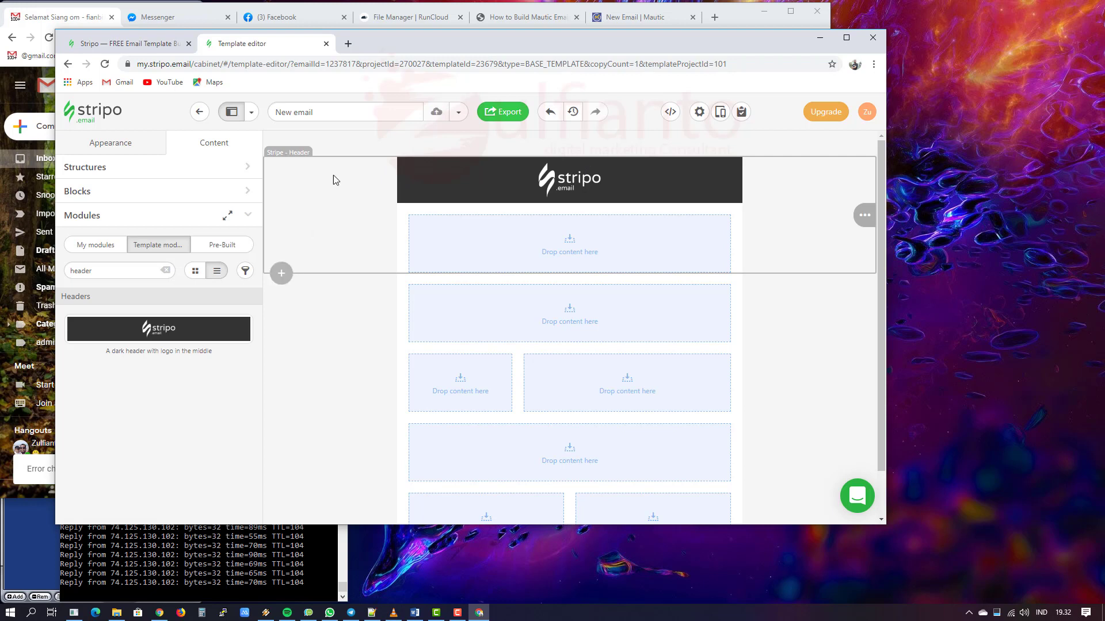
left_click(406, 164)
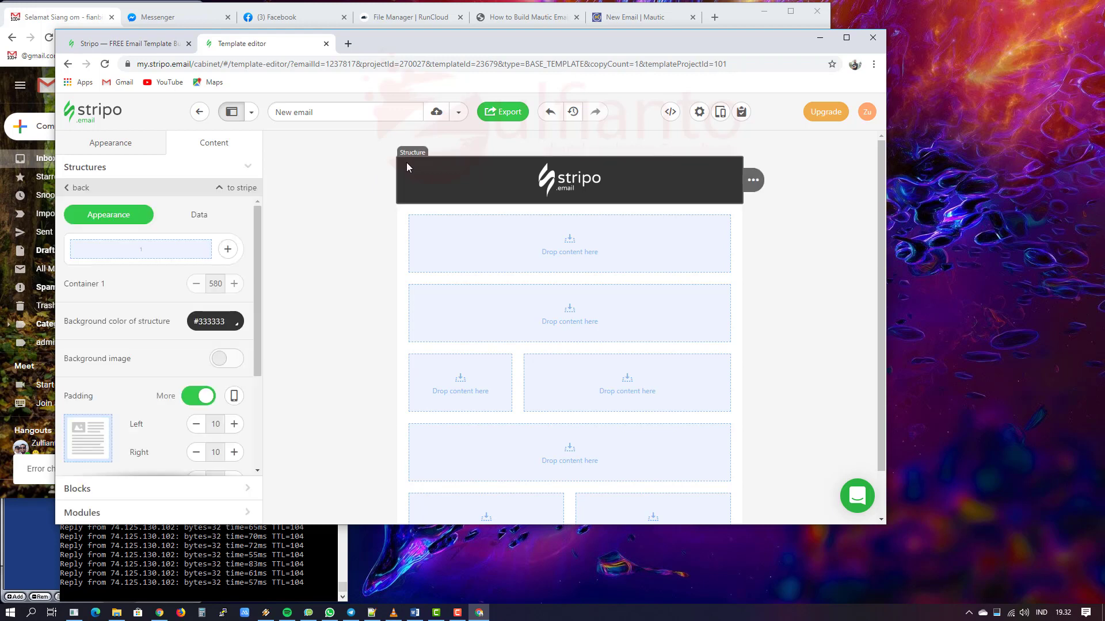
Step: Change the header background from #333333 to transparent and delete the empty row below it
left_click(229, 321)
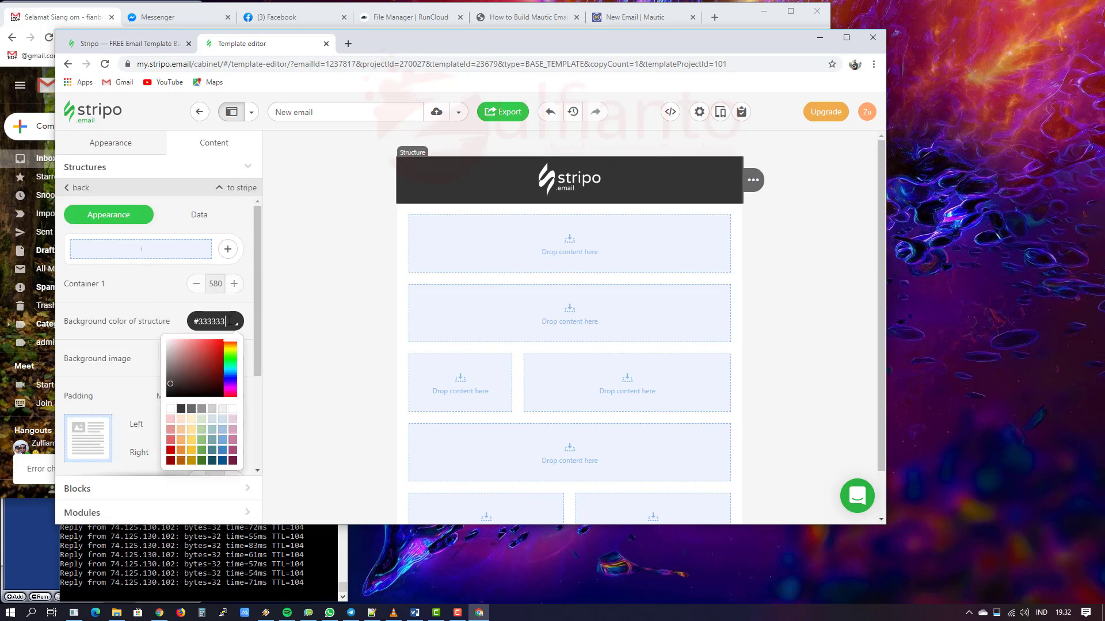
left_click(174, 409)
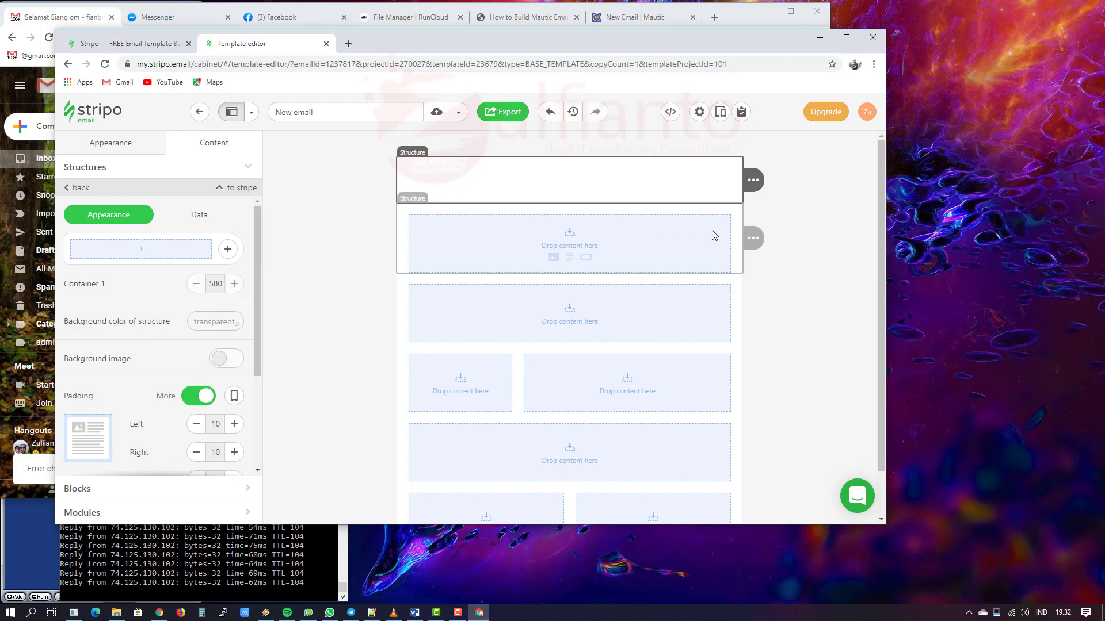
mouse_move(752, 238)
left_click(820, 240)
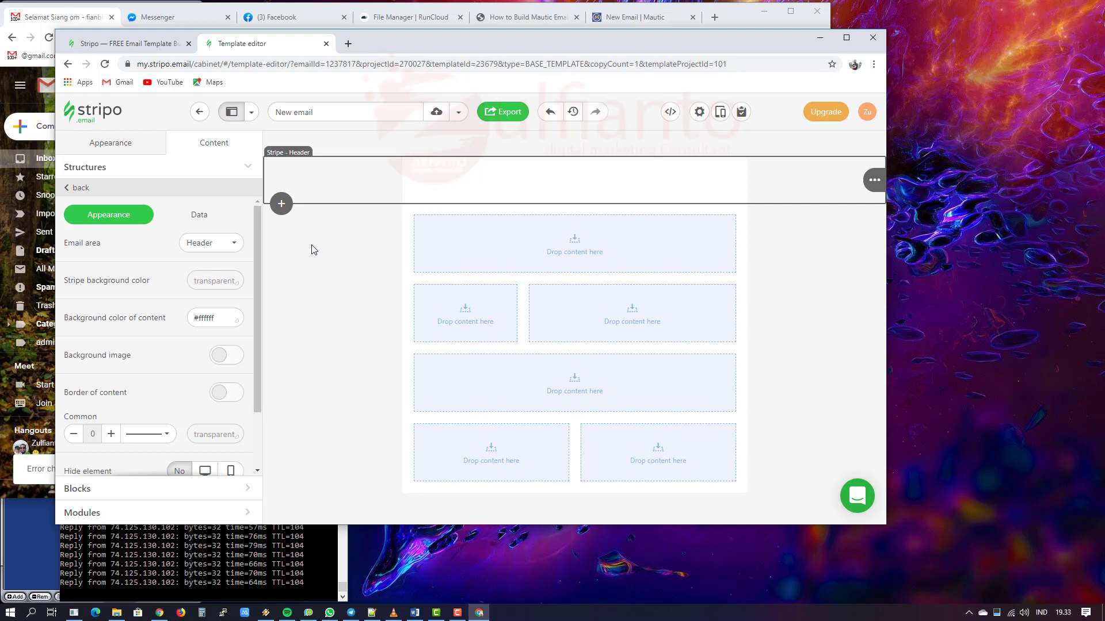
Step: Add a second container to the header structure and drag the divider to widths 403 and 157
left_click(575, 184)
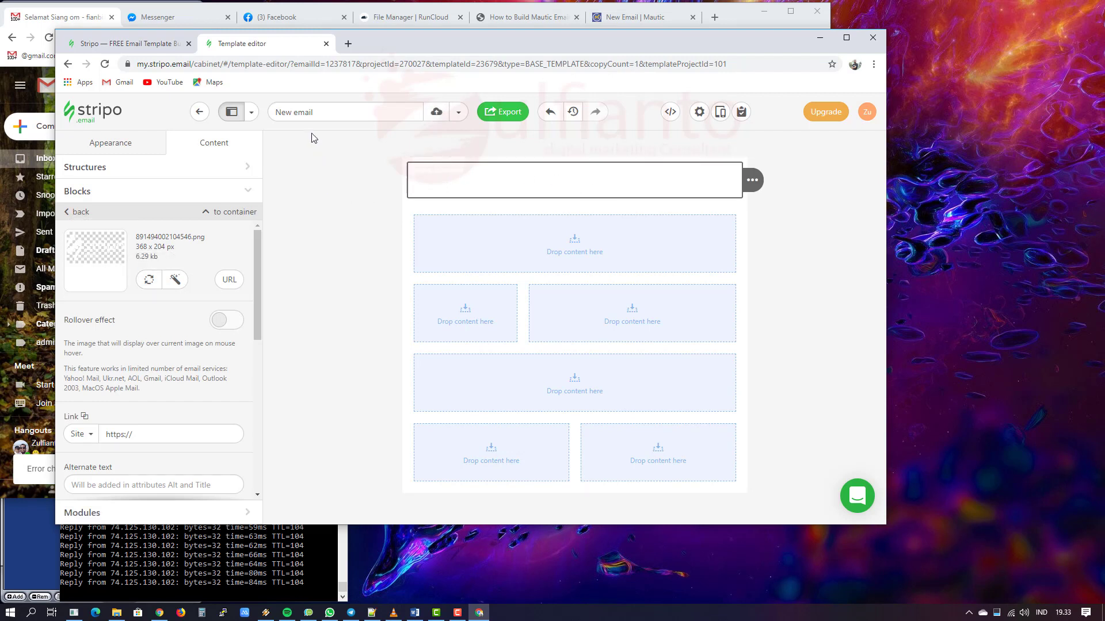
left_click(432, 164)
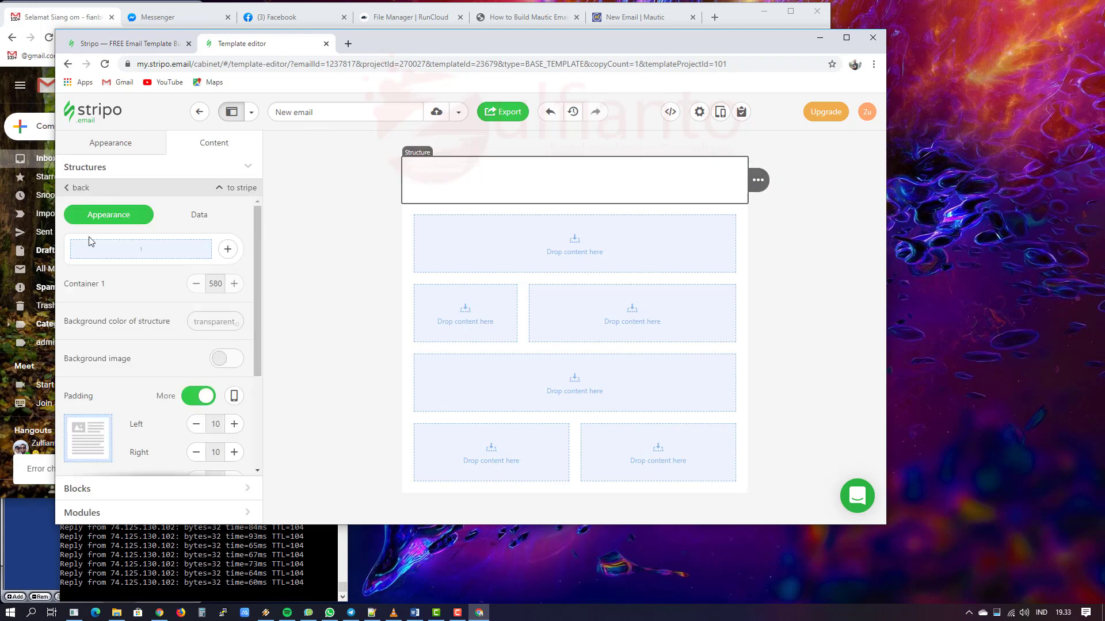
left_click(468, 182)
left_click(470, 183)
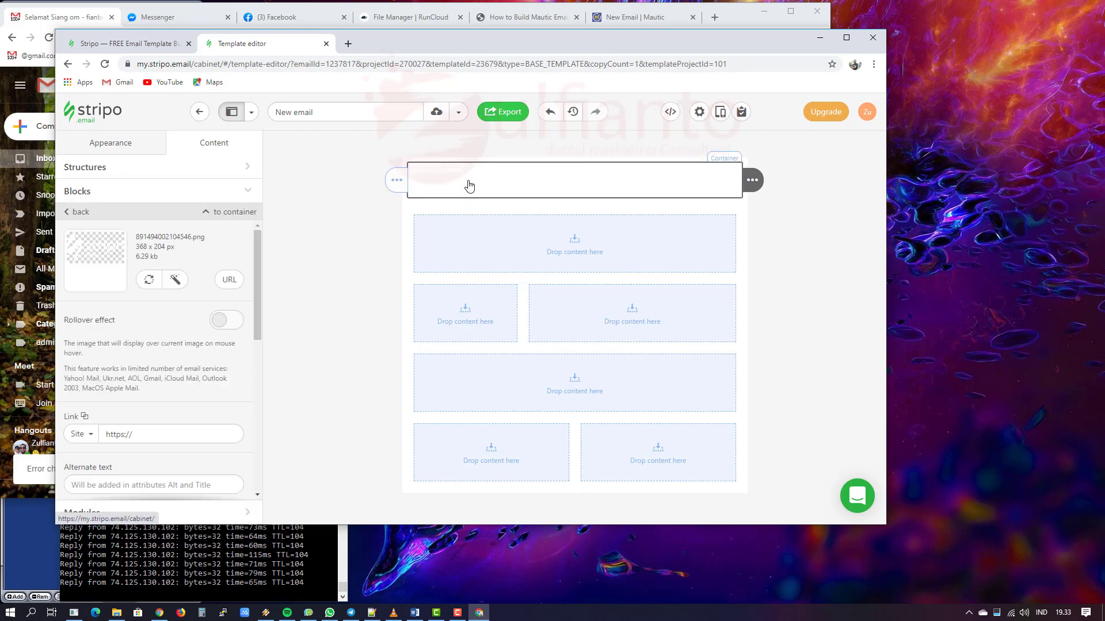
left_click(419, 164)
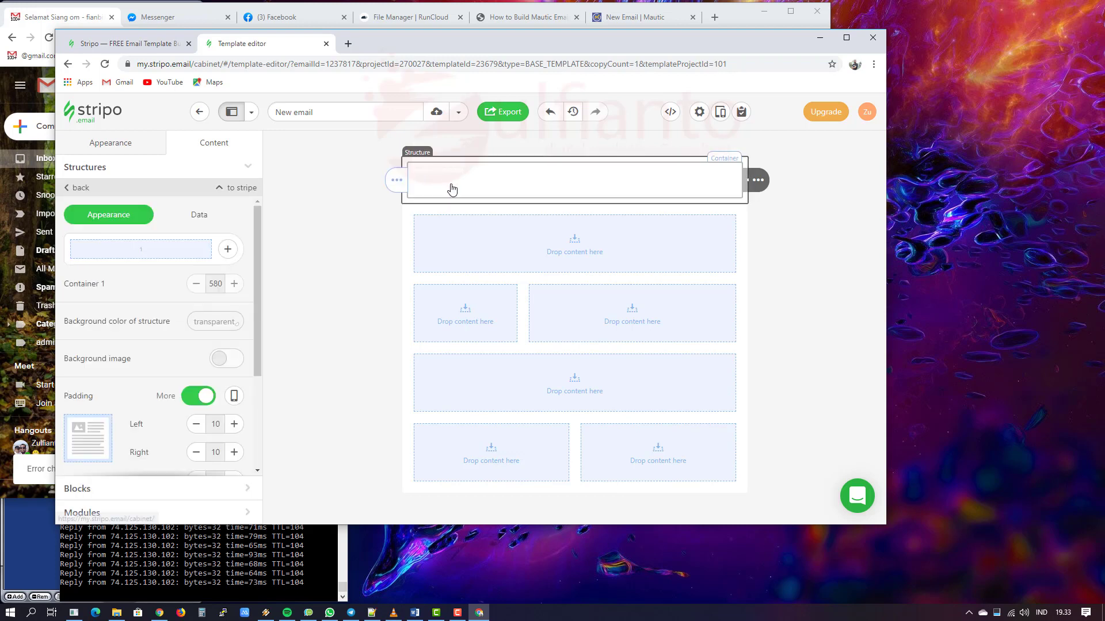
left_click(228, 251)
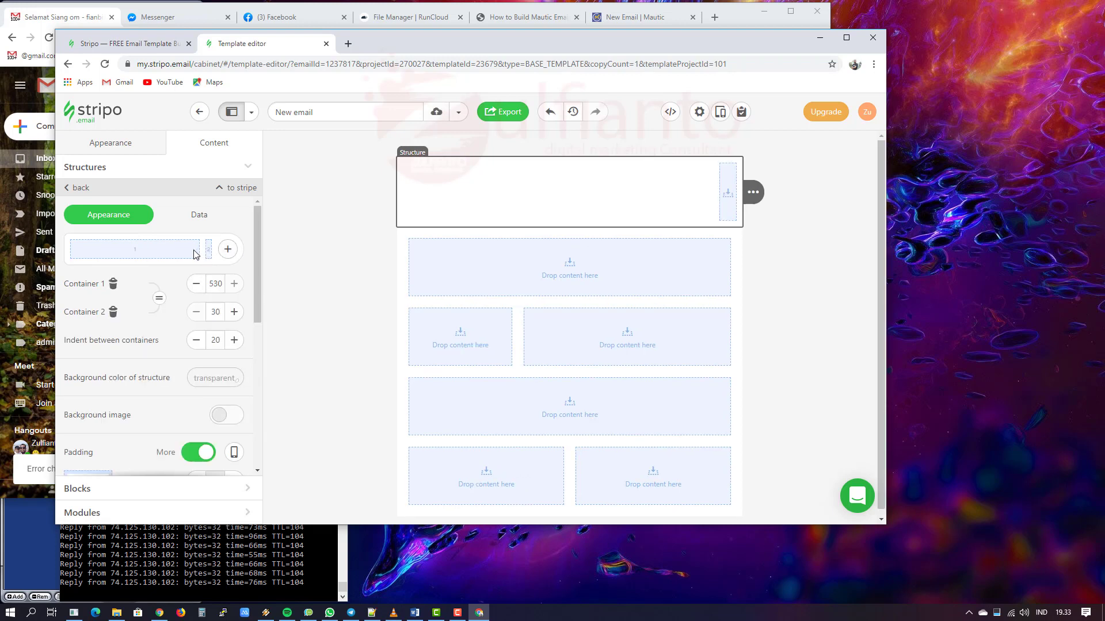
left_click_drag(189, 250, 161, 251)
Step: Delete the header's second container so the header is a single column again
left_click(114, 312)
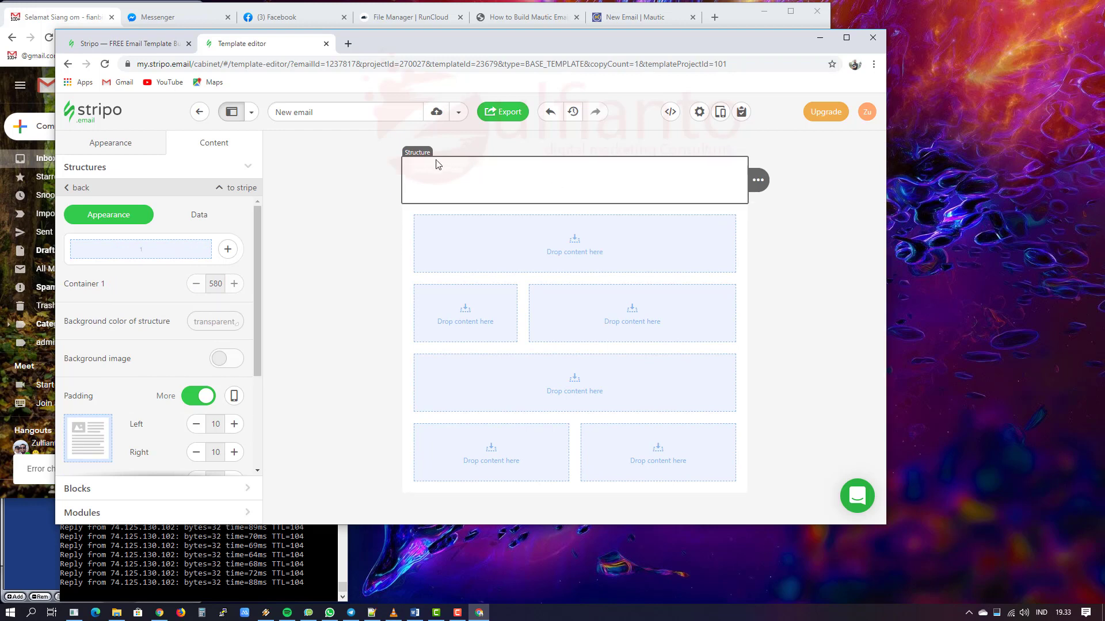
left_click(449, 185)
left_click(448, 184)
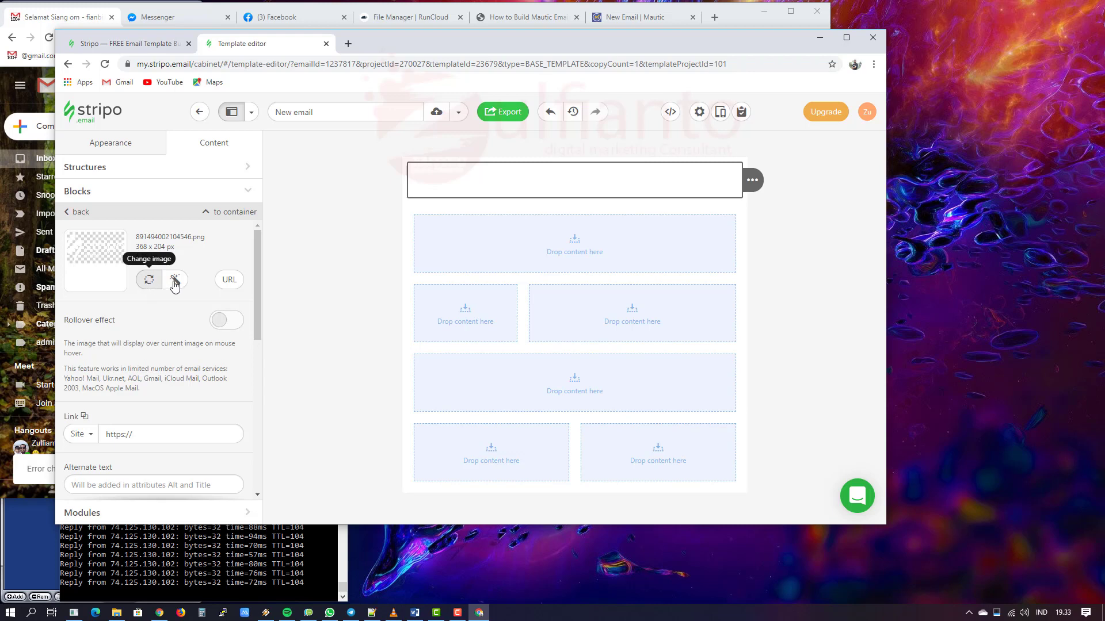
Step: Replace the header image with the ejasa logo uploaded from the computer
left_click(151, 281)
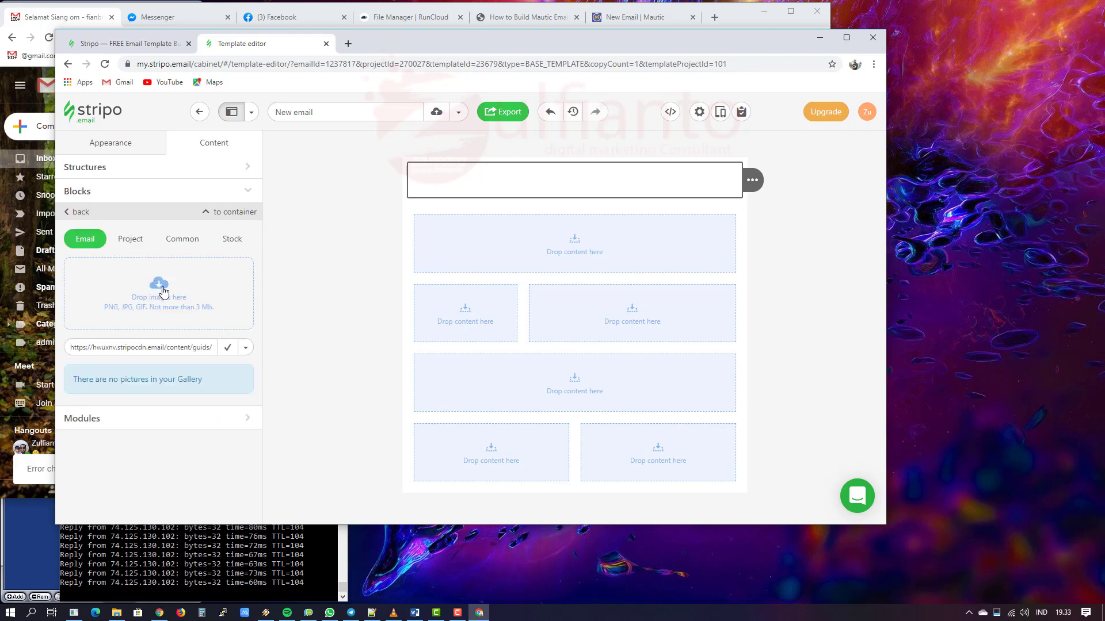
left_click(153, 292)
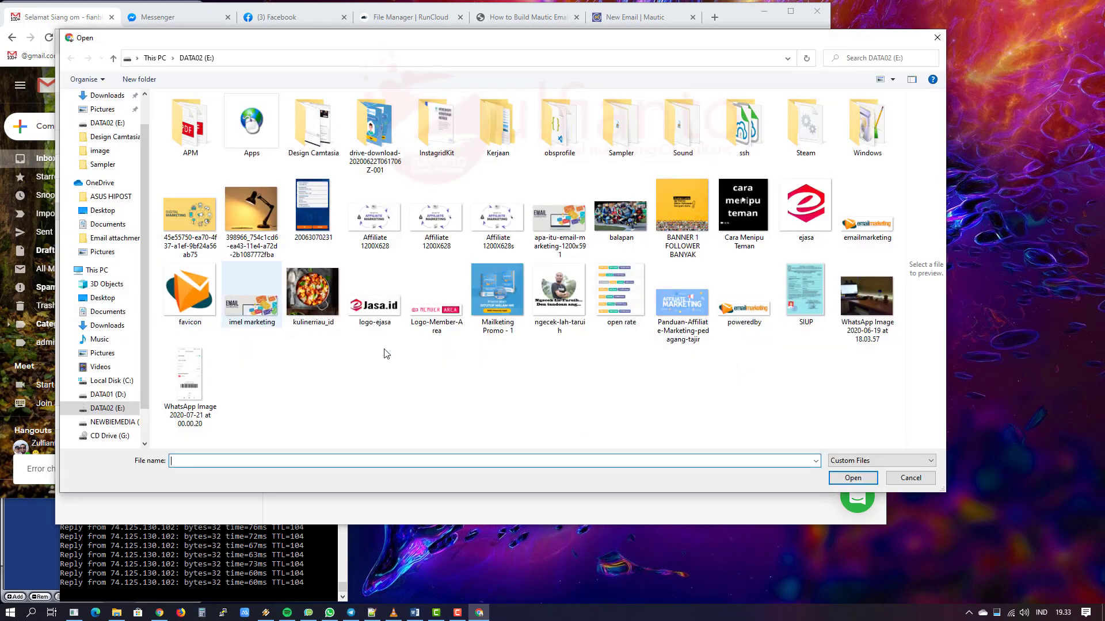
double_click(806, 207)
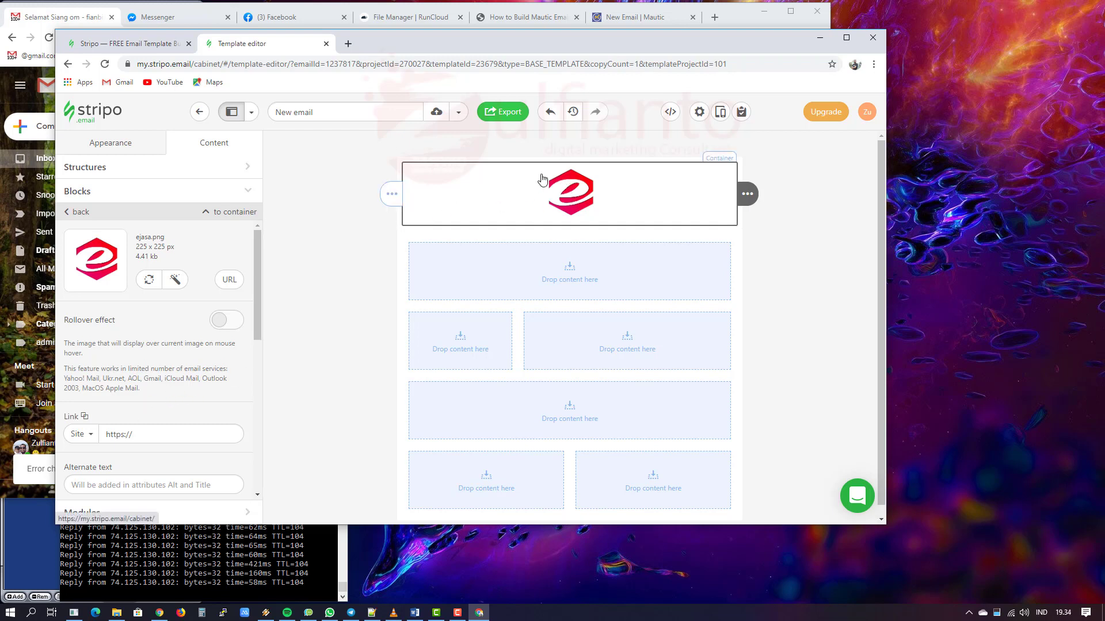
scroll(225, 339, "down", 1)
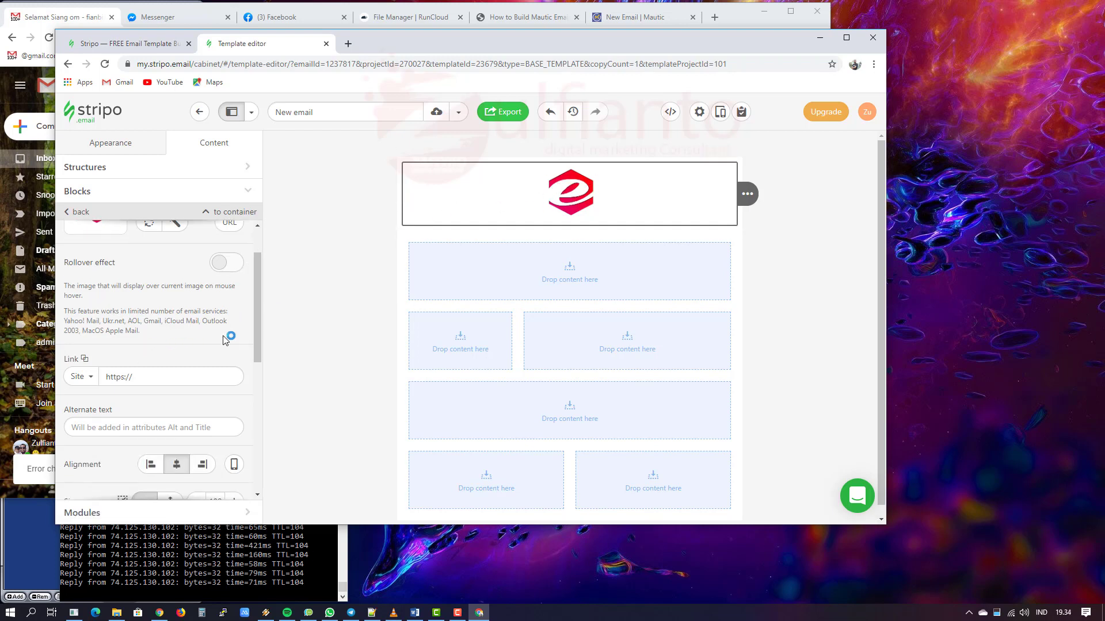
left_click(222, 268)
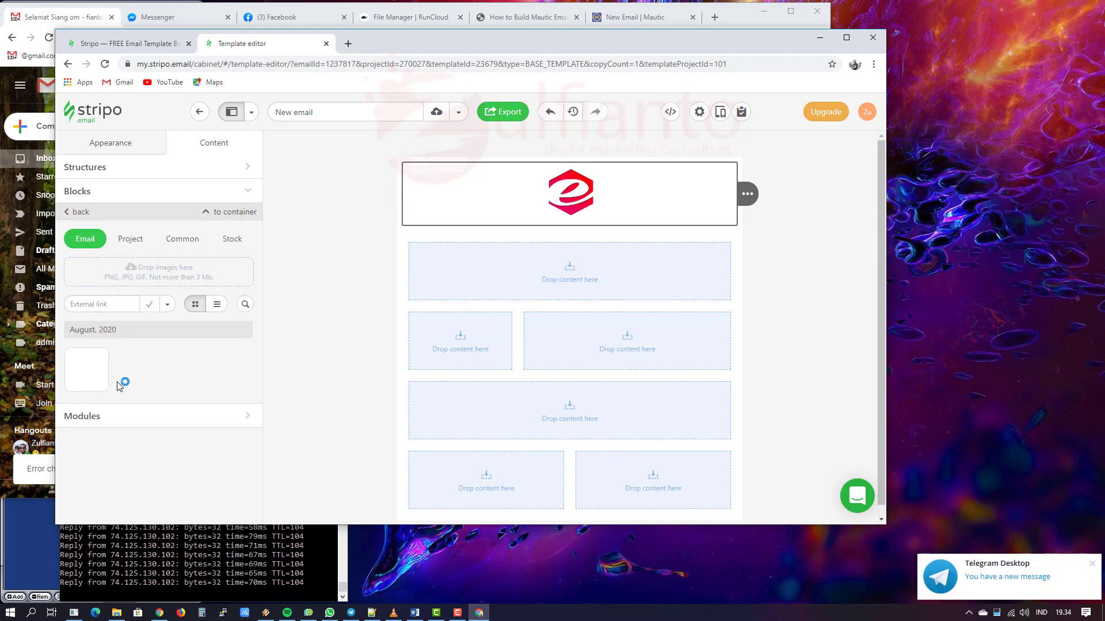
left_click(85, 212)
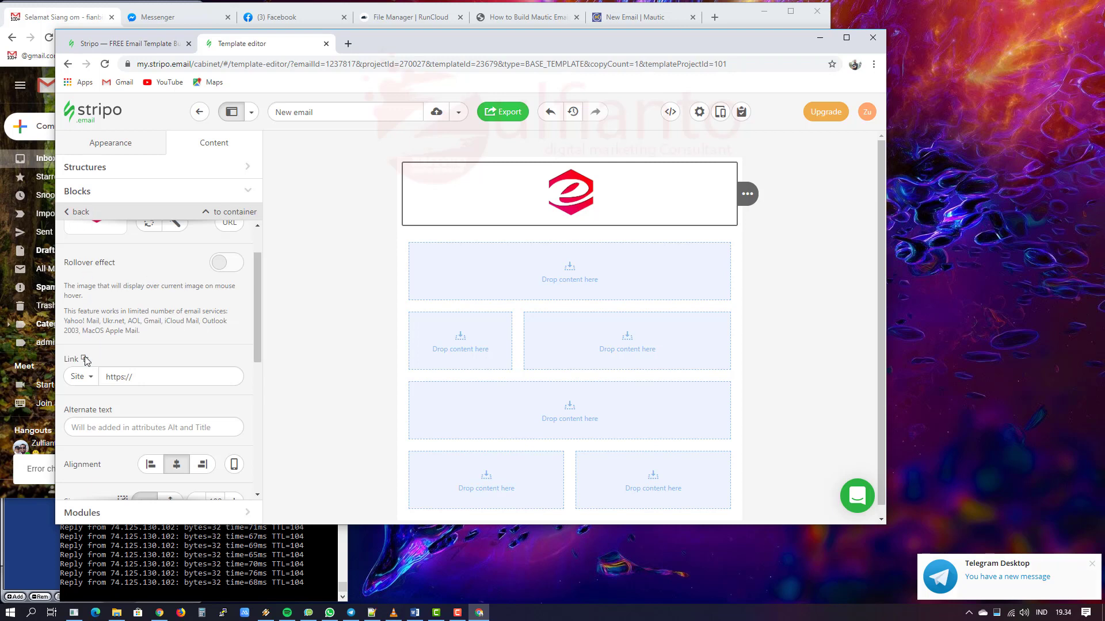
left_click(150, 378)
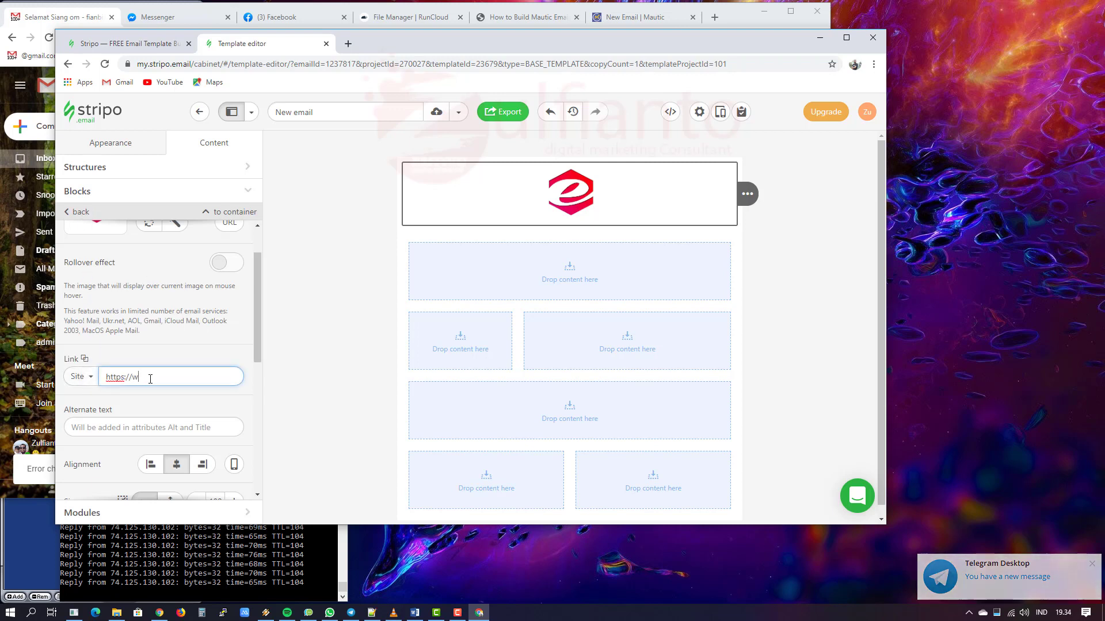
type("www.e-ja")
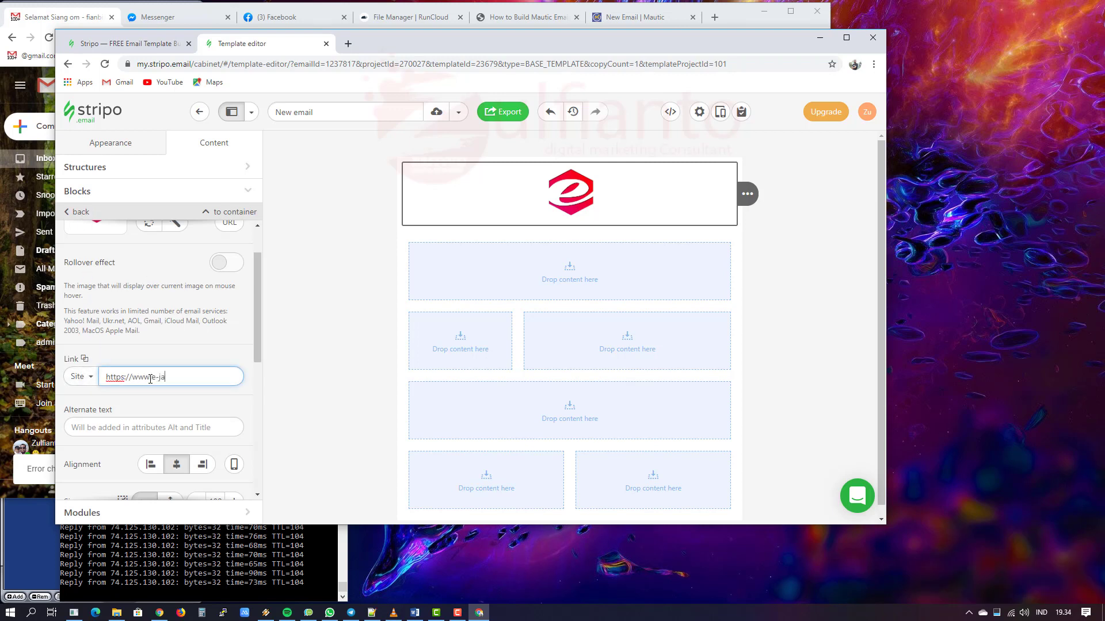
type("sa.id/")
left_click(157, 427)
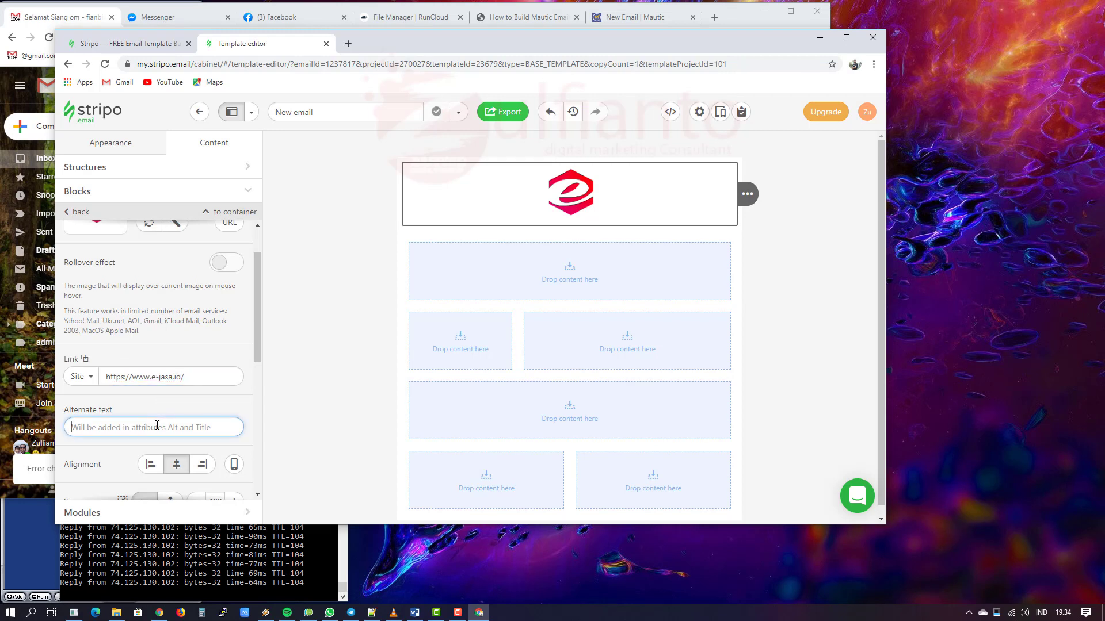
type("e-")
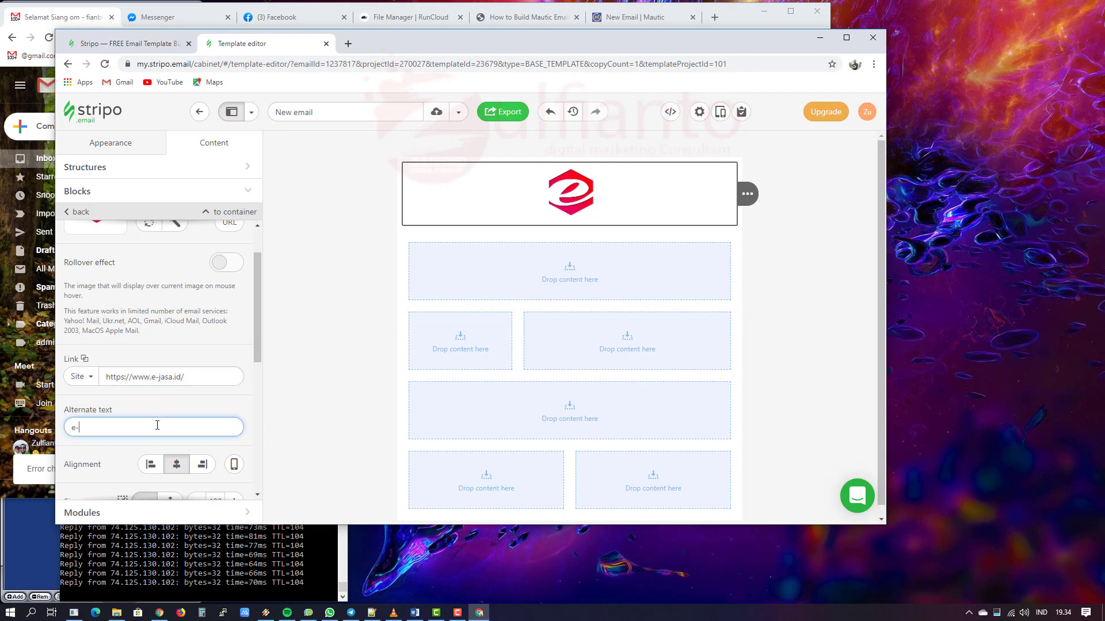
type("Jasa Digital Indonesia")
left_click(162, 414)
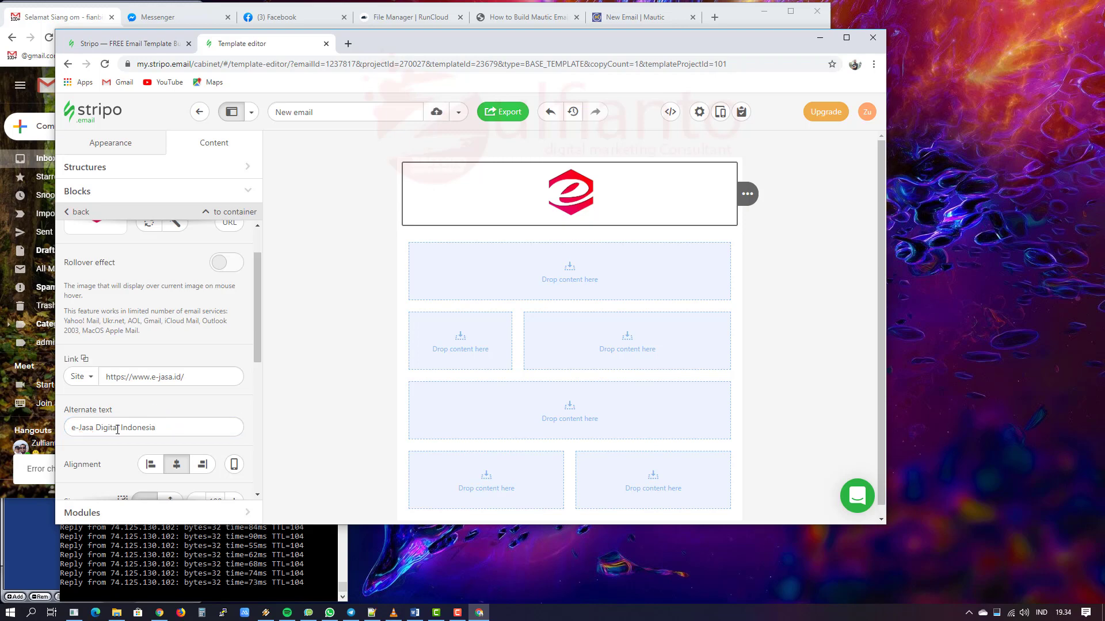
left_click(47, 16)
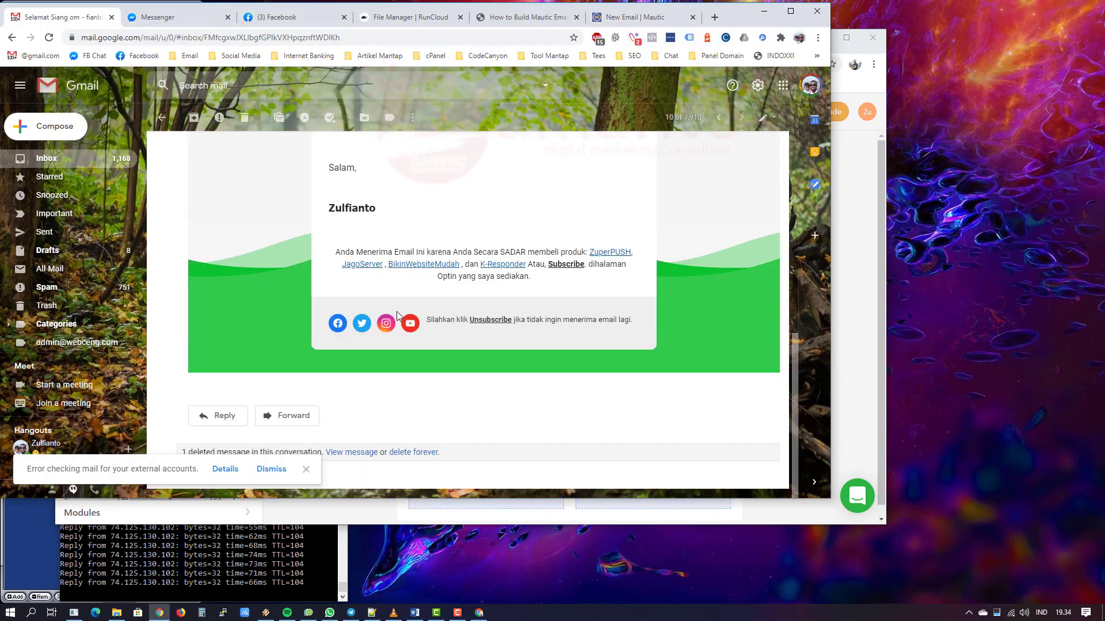
Step: Reduce the header logo's width from 108 using the Size minus button
scroll(415, 340, "up", 5)
scroll(416, 341, "down", 5)
left_click(871, 262)
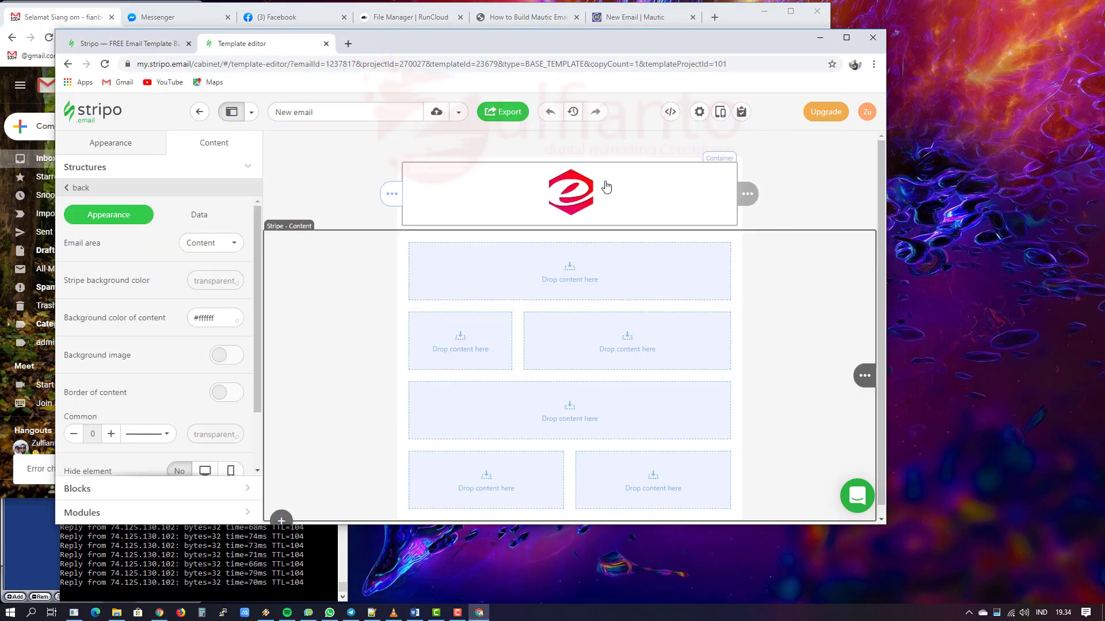
left_click(453, 199)
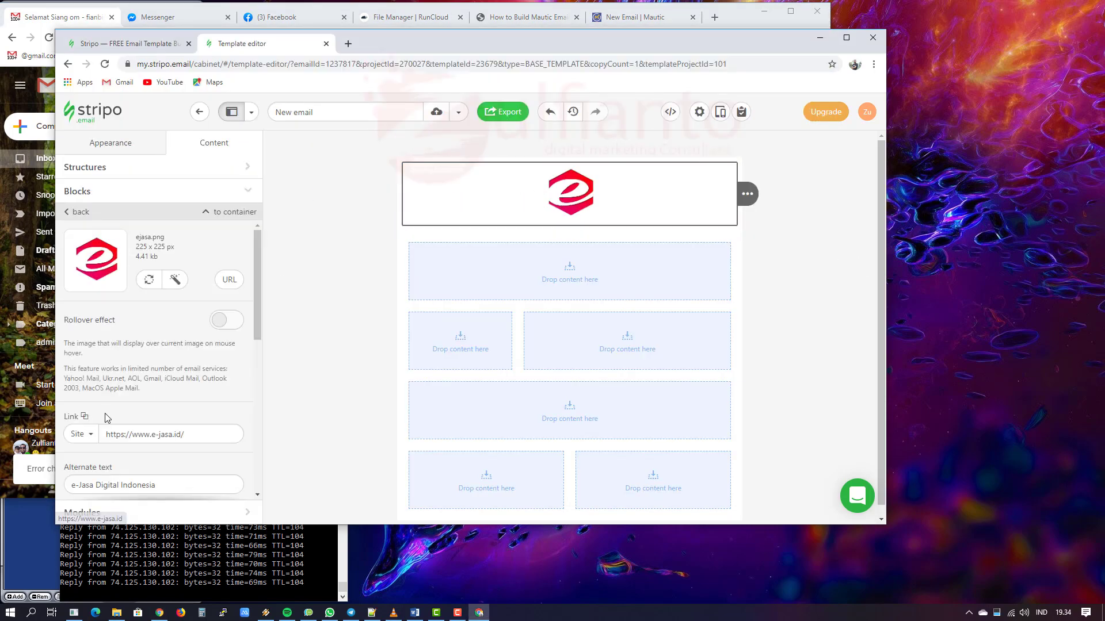
scroll(144, 437, "down", 5)
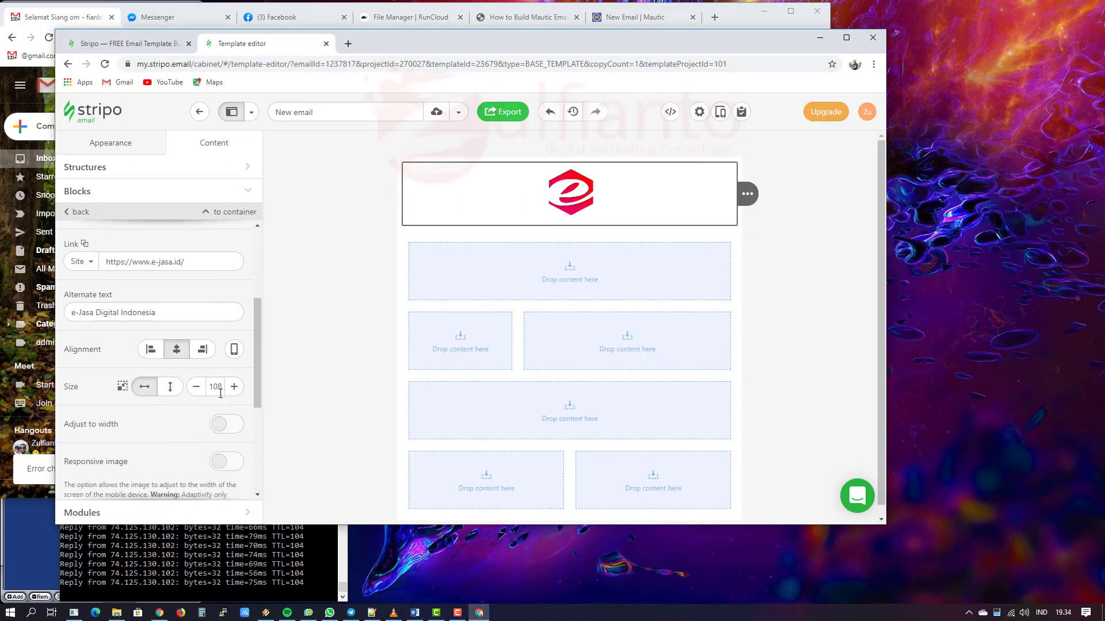
left_click(235, 388)
left_click(192, 389)
left_click(192, 389)
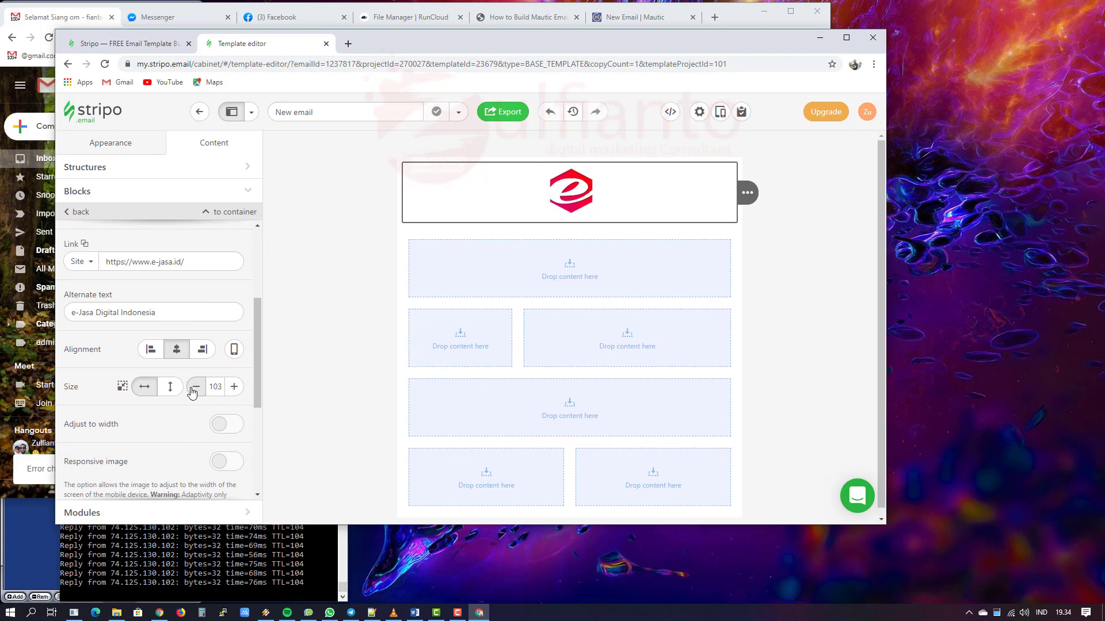
left_click(191, 389)
left_click(194, 387)
left_click(192, 391)
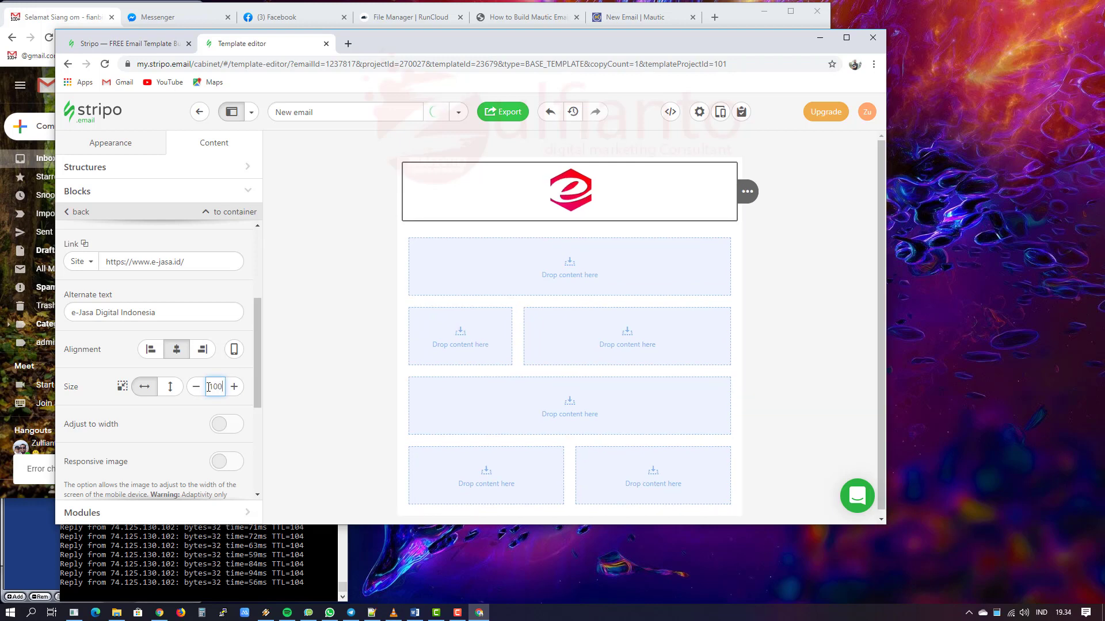
Step: Select the header stripe, then the content stripe below it
scroll(182, 425, "down", 4)
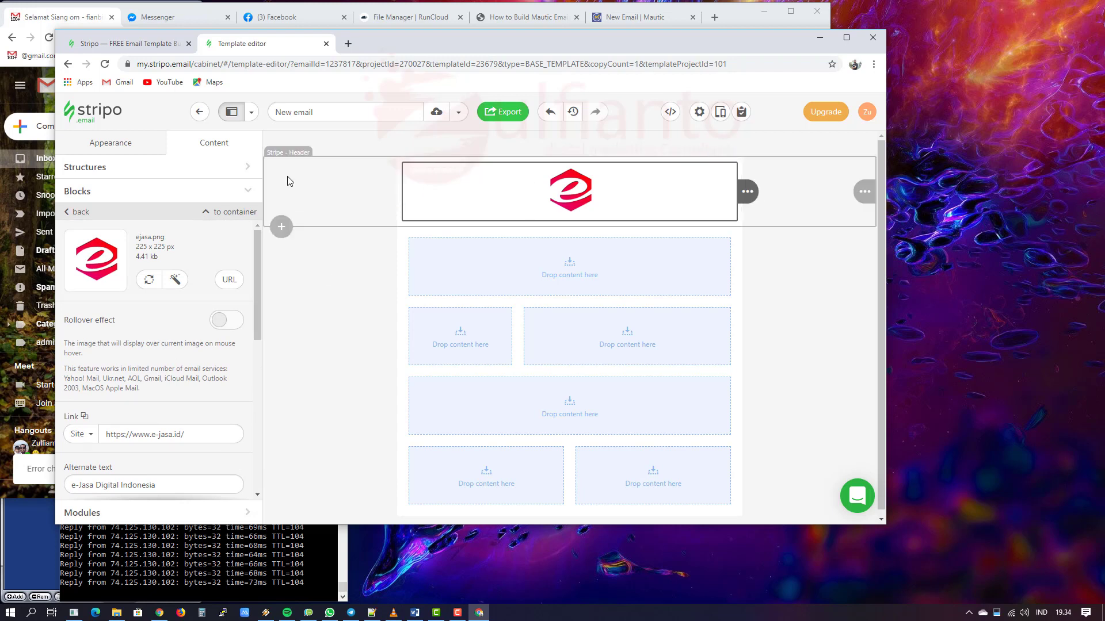
left_click(288, 180)
left_click(351, 256)
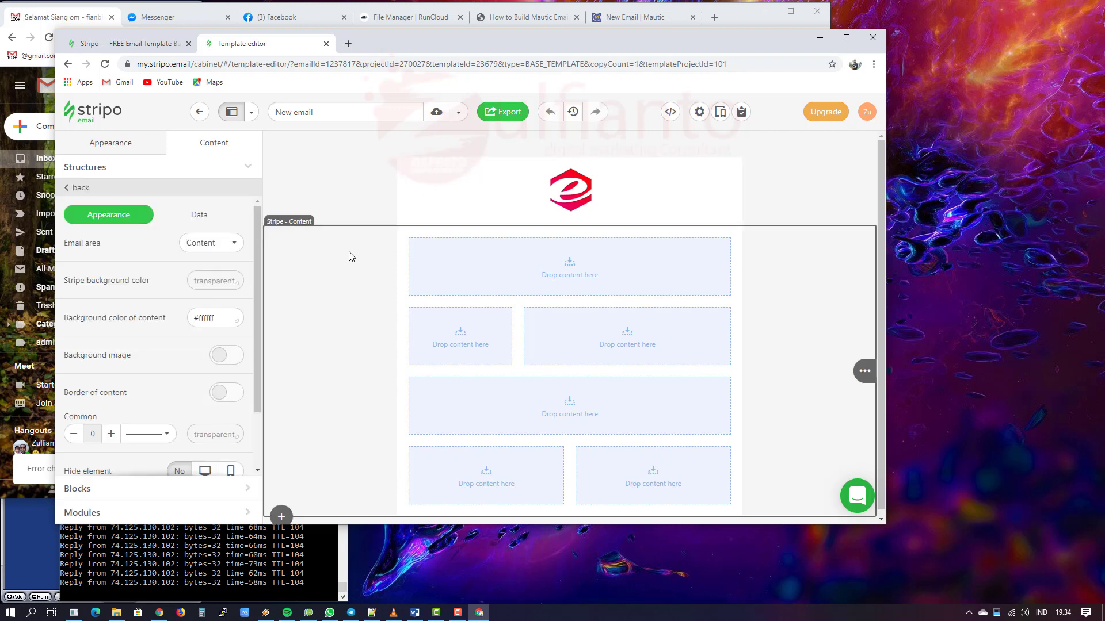
Step: Insert a one-column row at the bottom and set its Email area to Footer
left_click(281, 511)
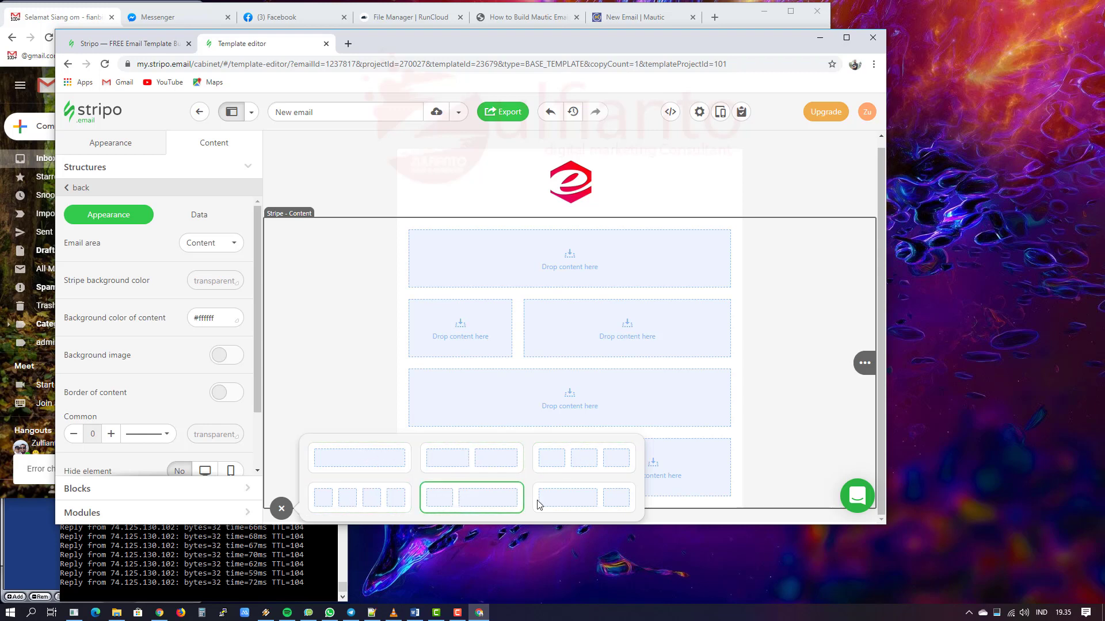
left_click(355, 461)
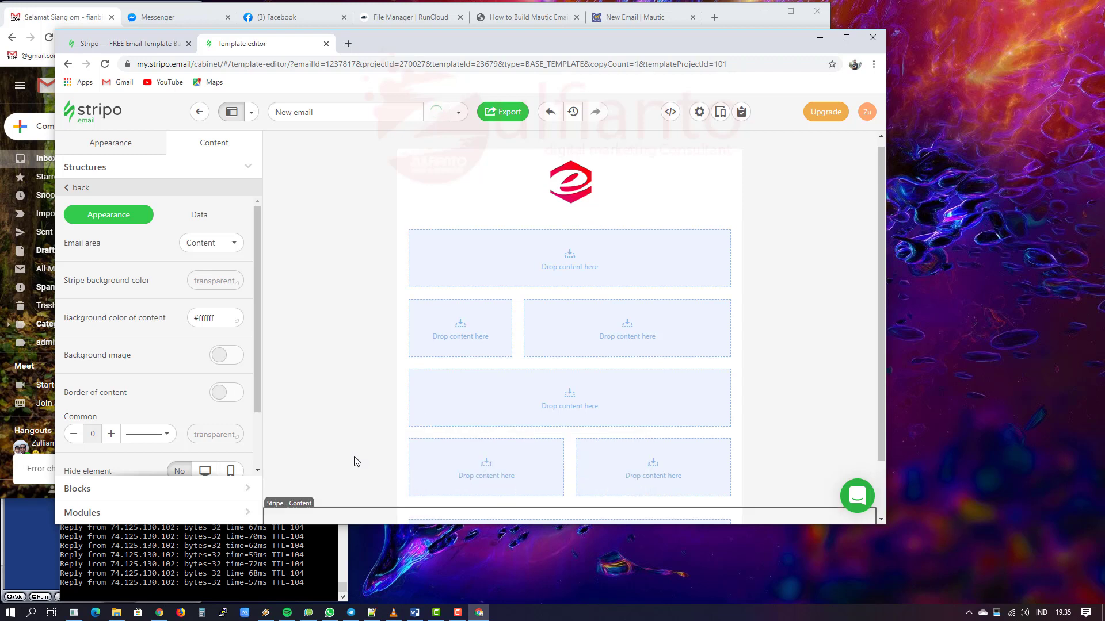
scroll(340, 355, "down", 1)
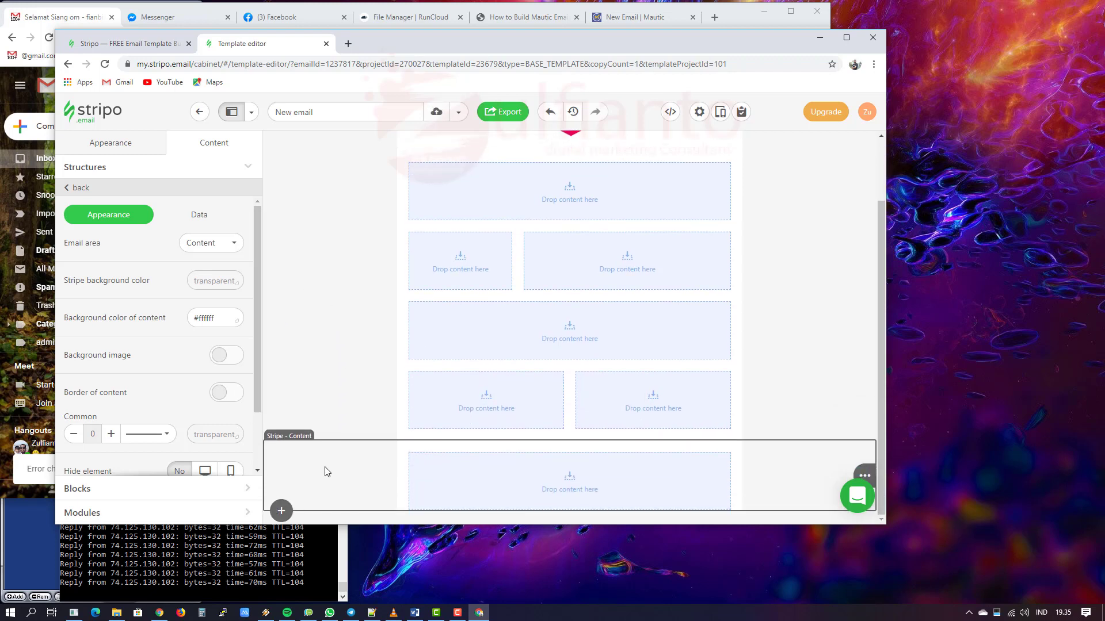
left_click(206, 244)
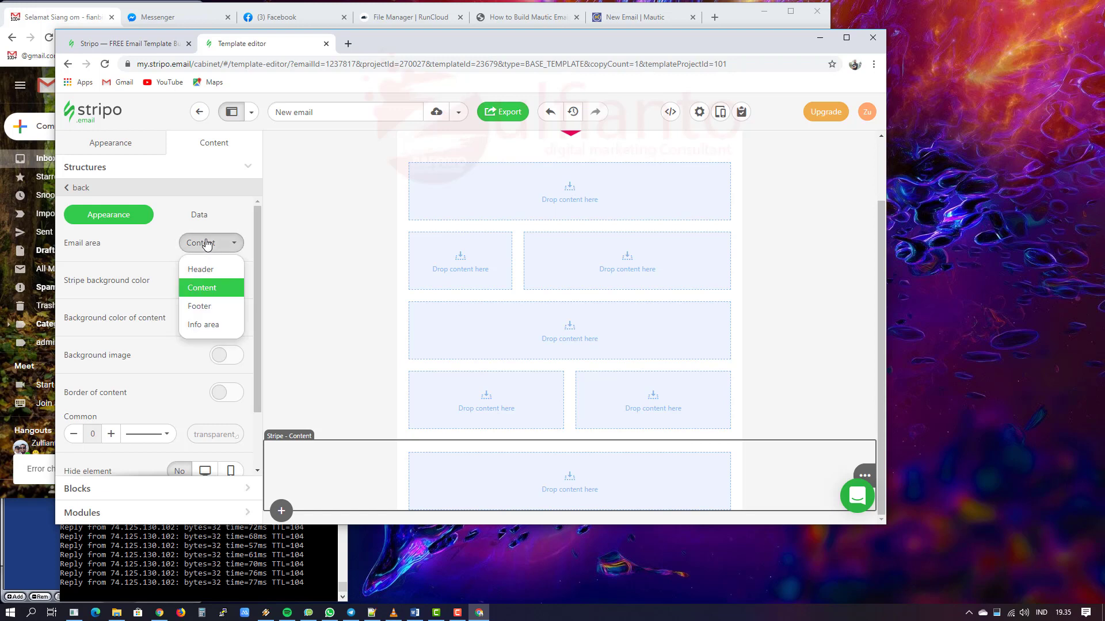
left_click(208, 308)
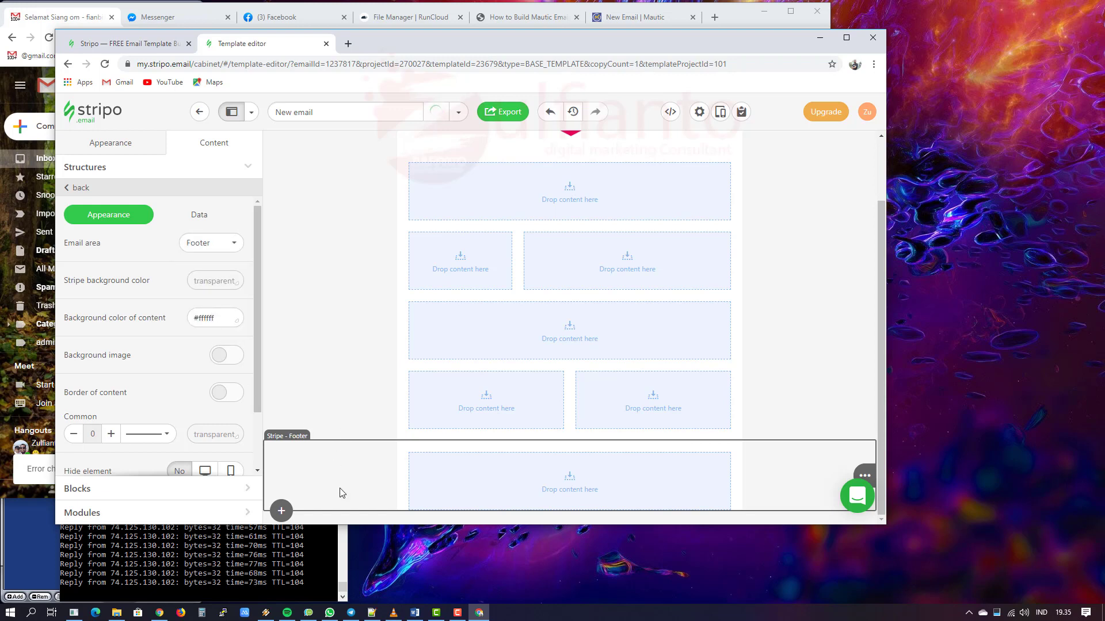
scroll(167, 354, "down", 1)
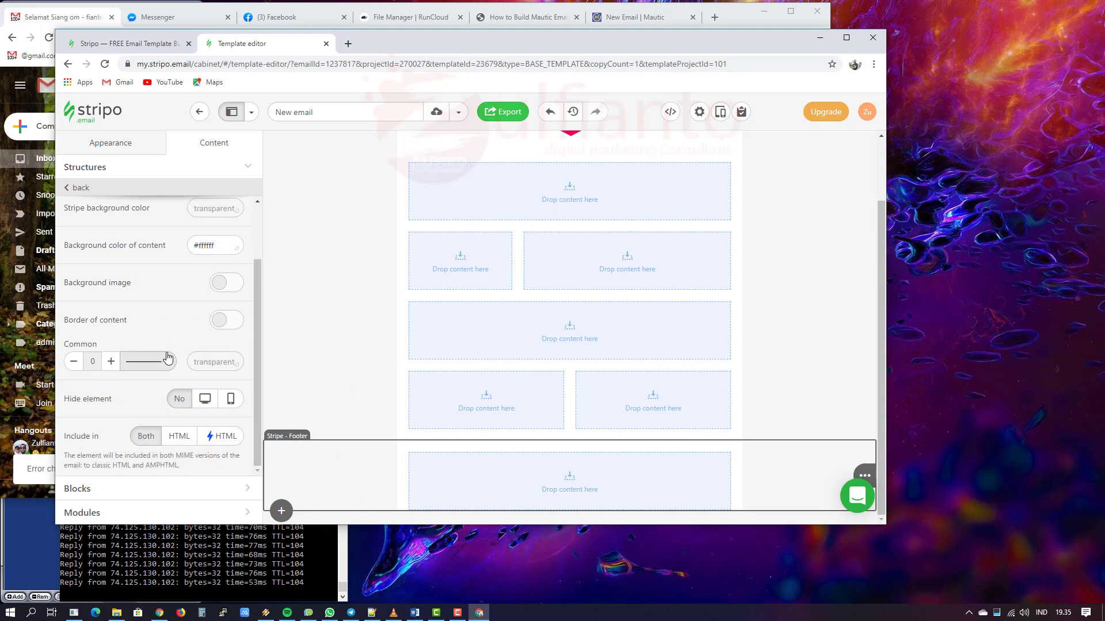
Step: Open the Modules library and browse its Pre-Built, Template and saved-module tabs
left_click(133, 513)
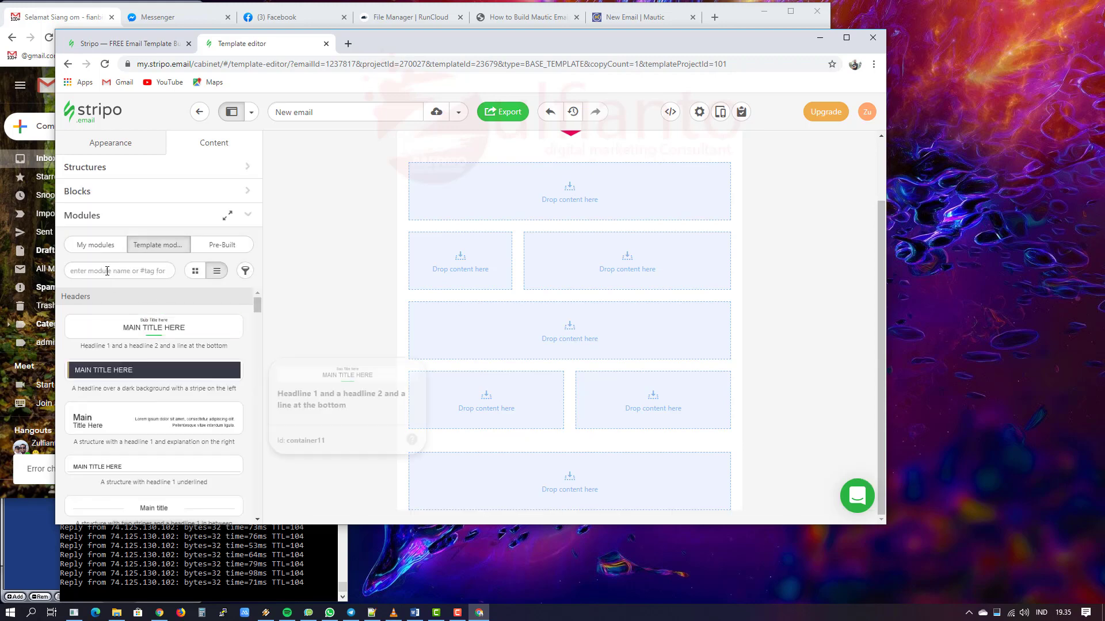
left_click(98, 268)
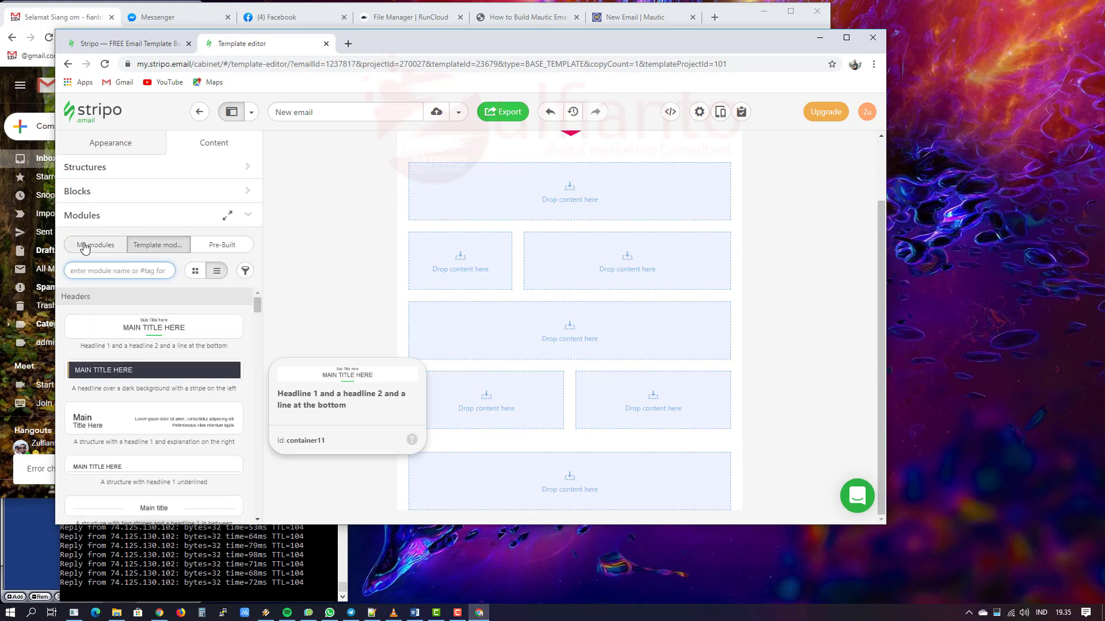
left_click(212, 248)
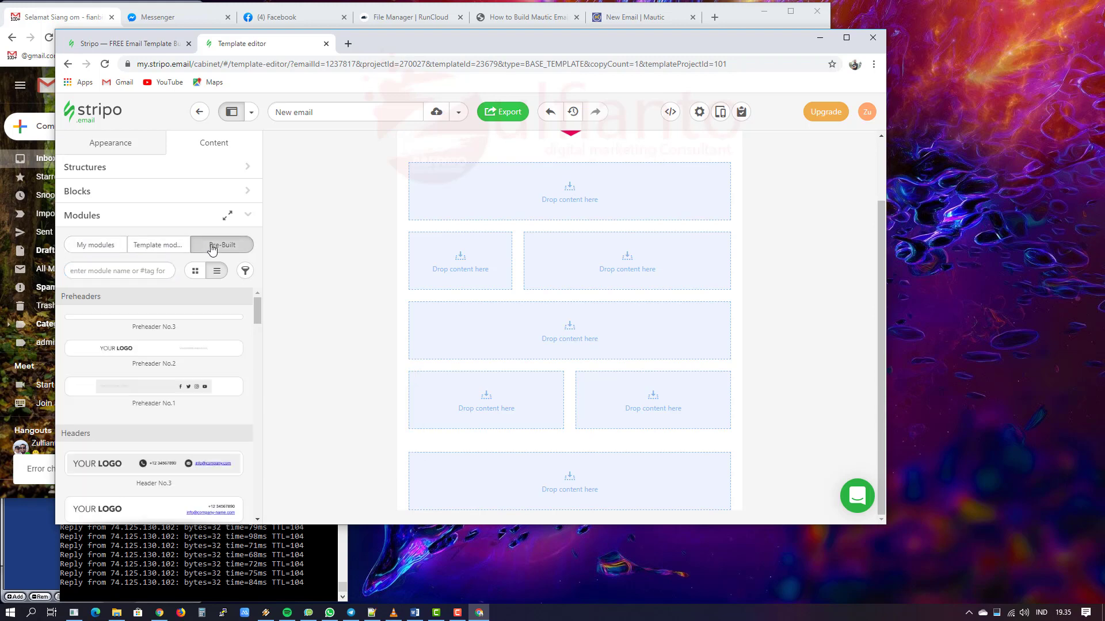
left_click(146, 251)
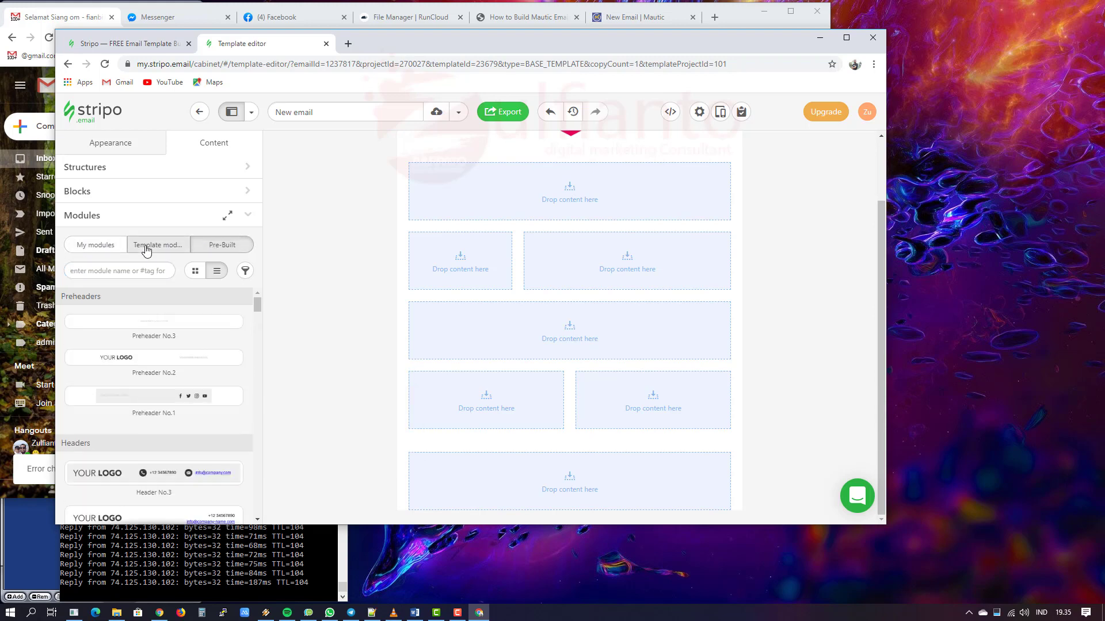
left_click(92, 245)
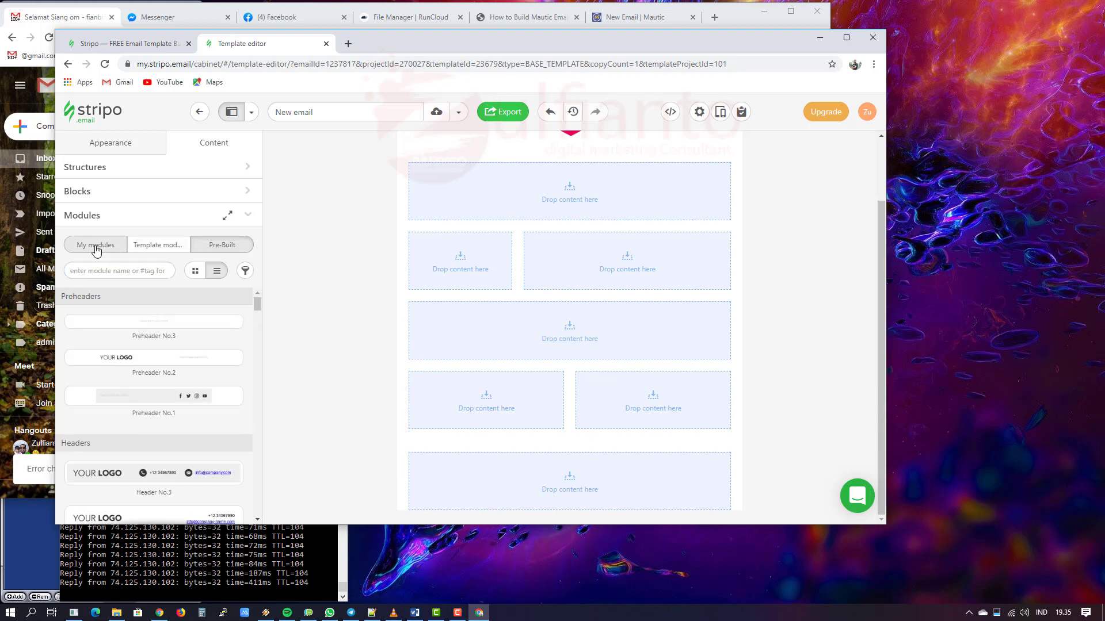
left_click(219, 249)
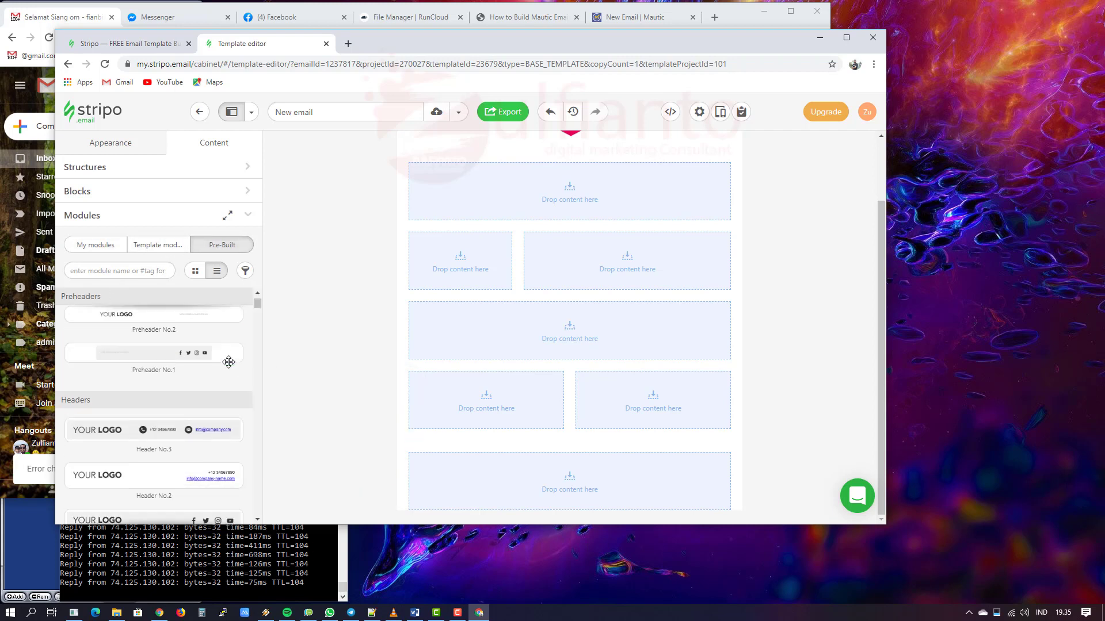
scroll(229, 362, "down", 3)
scroll(225, 362, "up", 4)
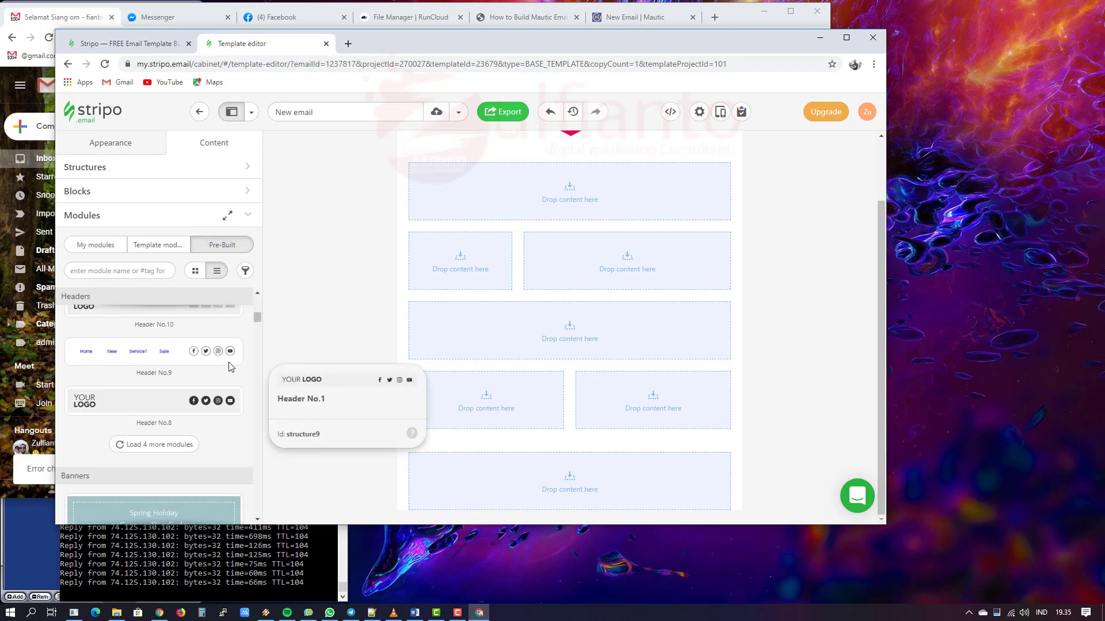
Step: Search the pre-built modules for 'fo' and scroll down the footer designs
left_click(116, 271)
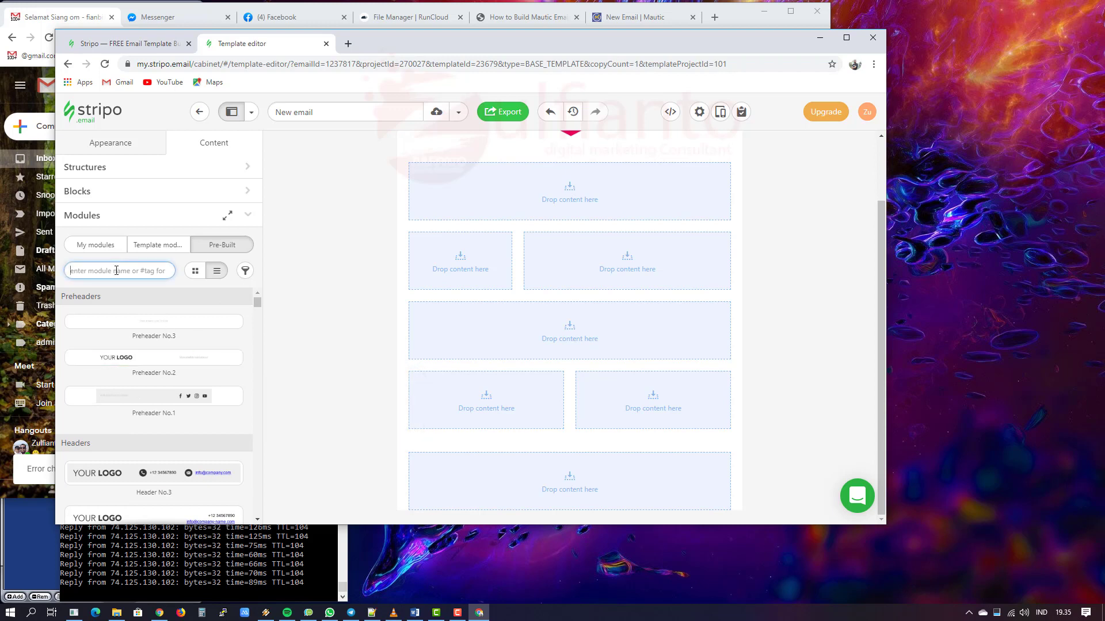
type("footer")
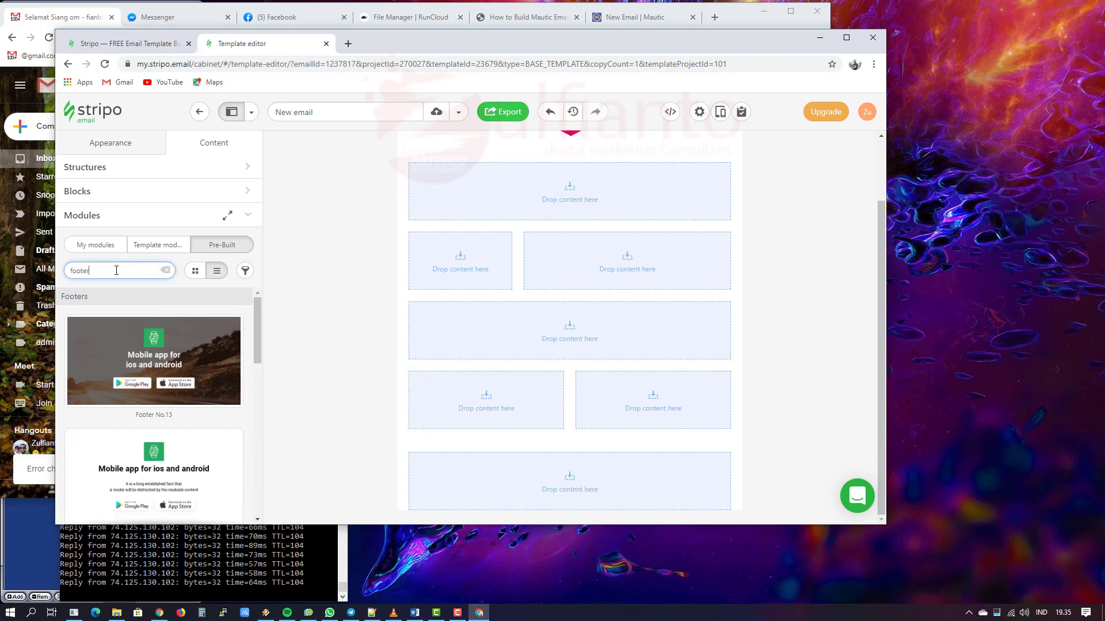
scroll(224, 351, "down", 3)
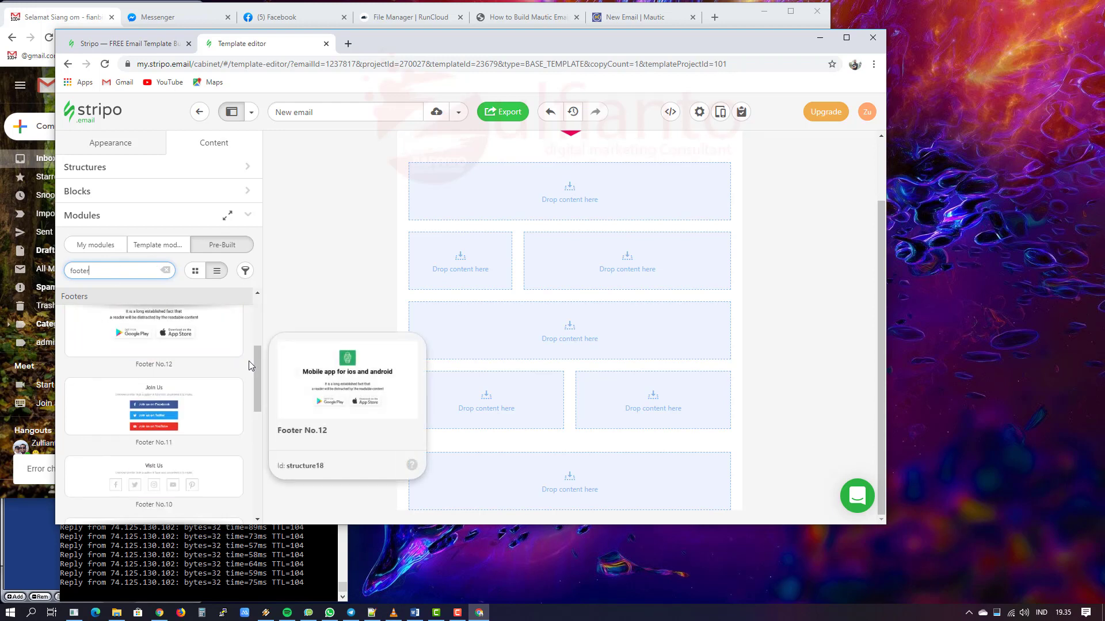
scroll(250, 381, "down", 4)
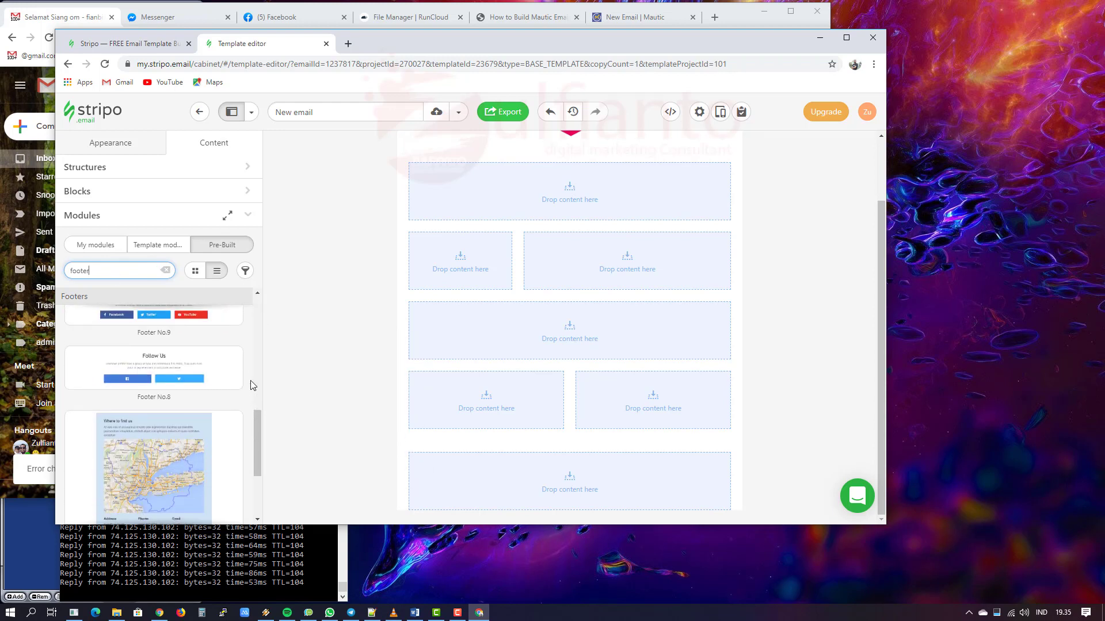
scroll(252, 385, "down", 3)
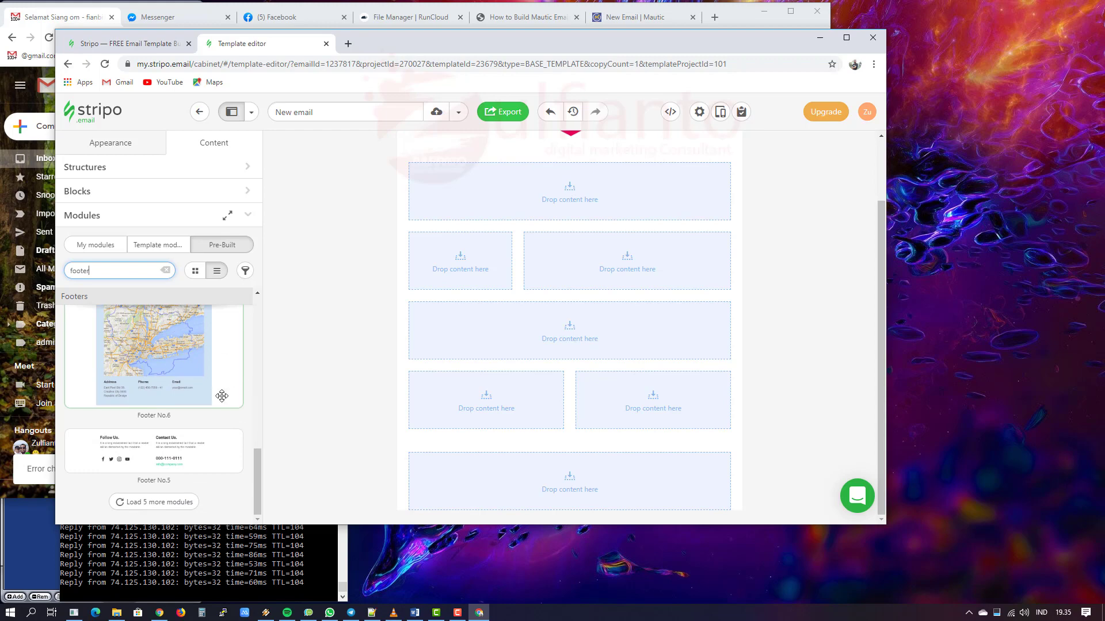
Step: Drop the Footer No.5 module into the email's footer row
left_click_drag(166, 442, 604, 480)
left_click(306, 458)
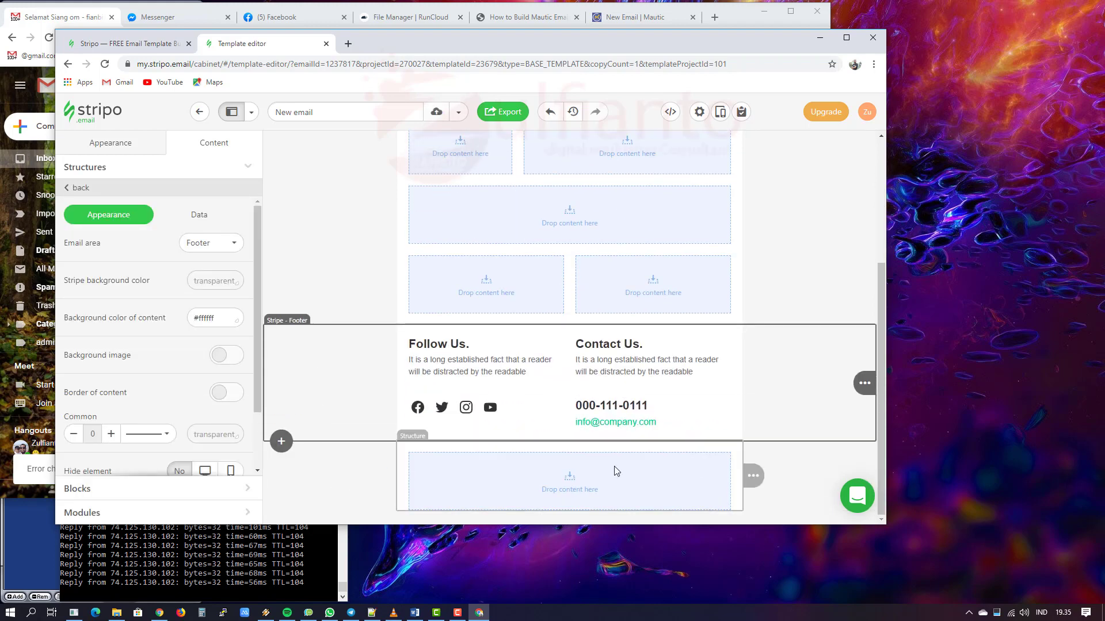
left_click(824, 478)
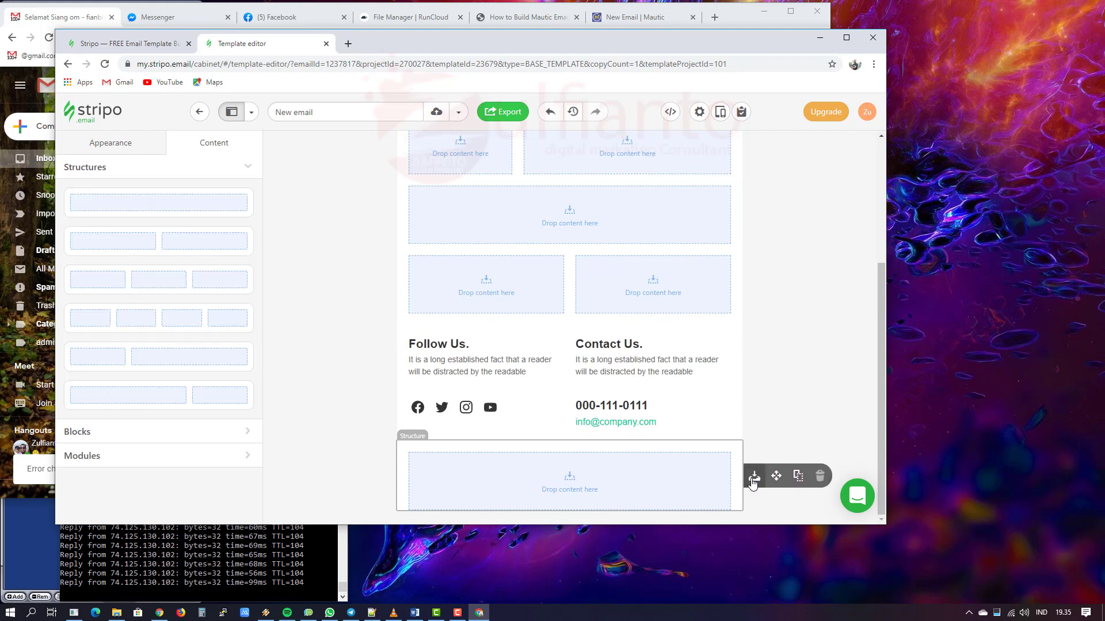
Step: Delete the empty structure below the footer and select the footer's social icons block
left_click(659, 481)
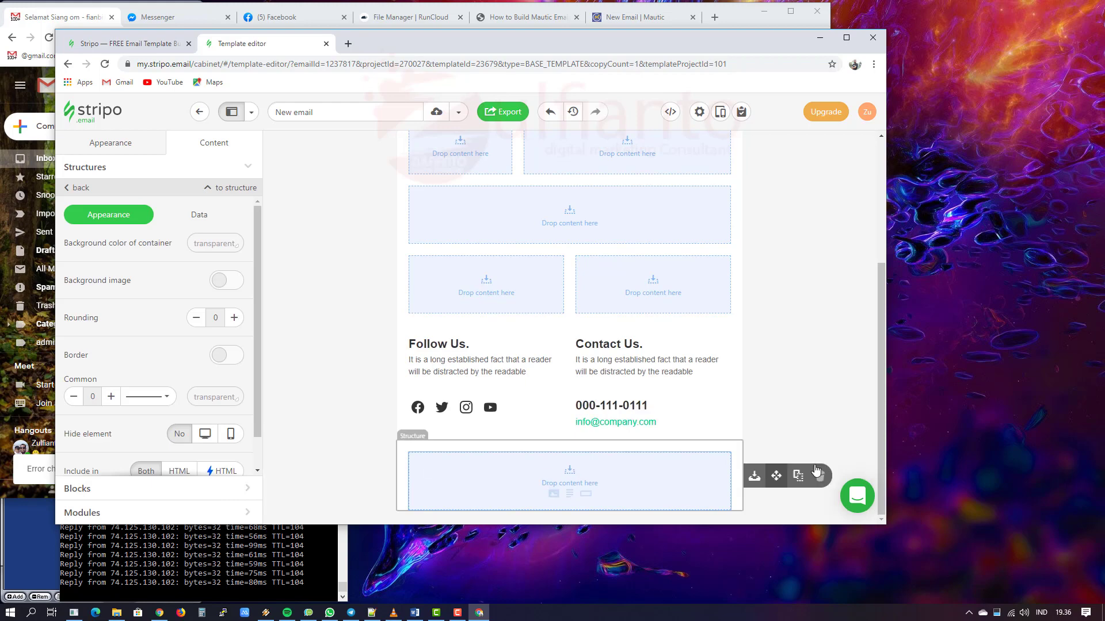
left_click(797, 476)
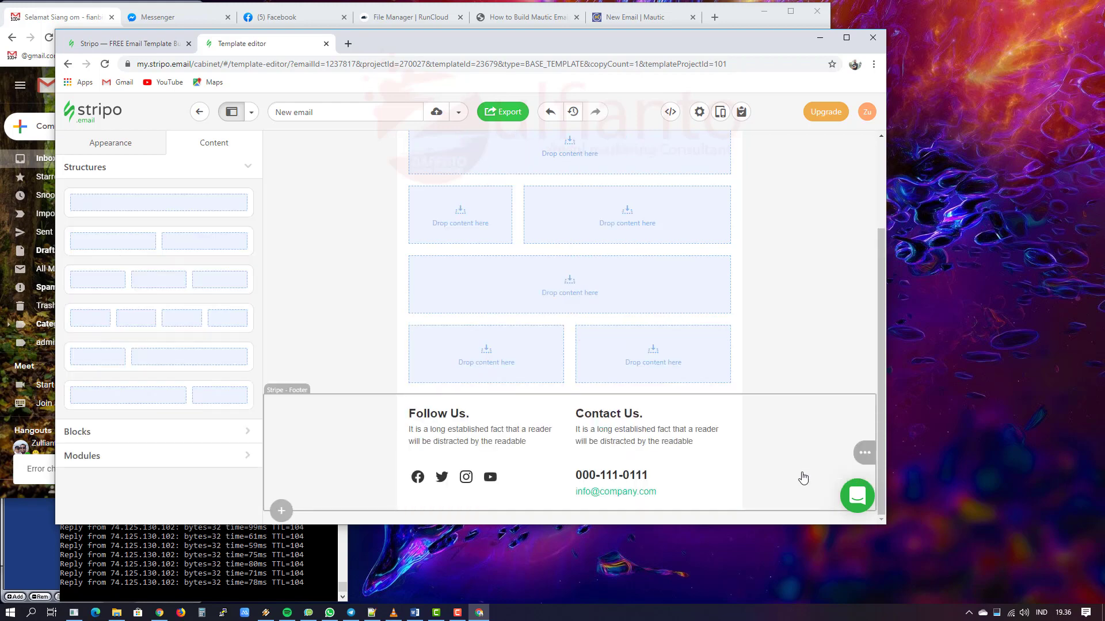
left_click(338, 424)
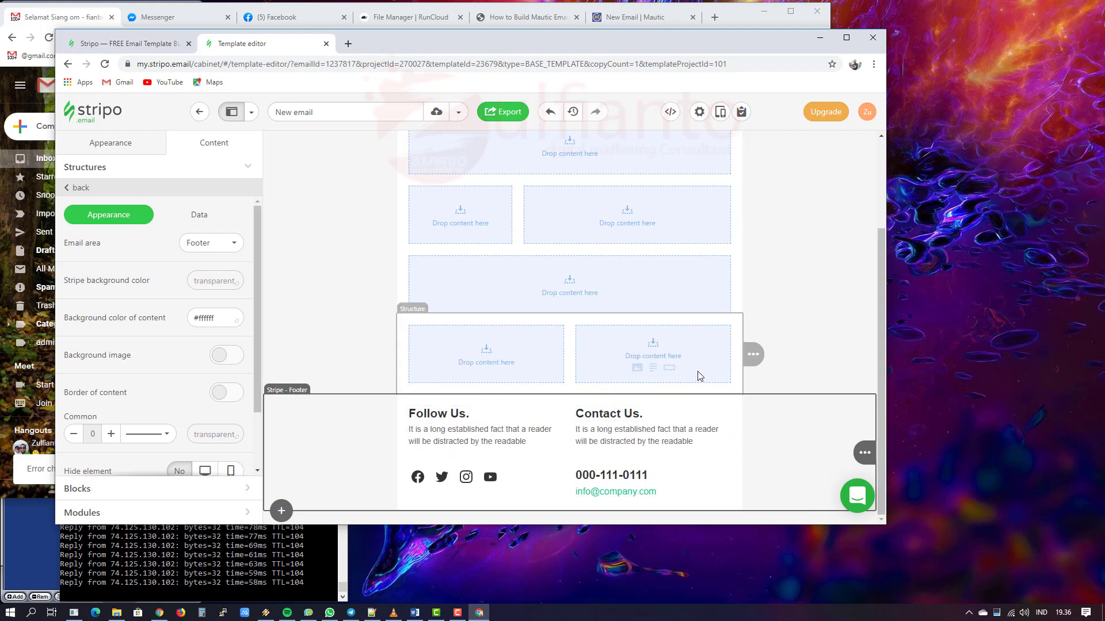
left_click(514, 475)
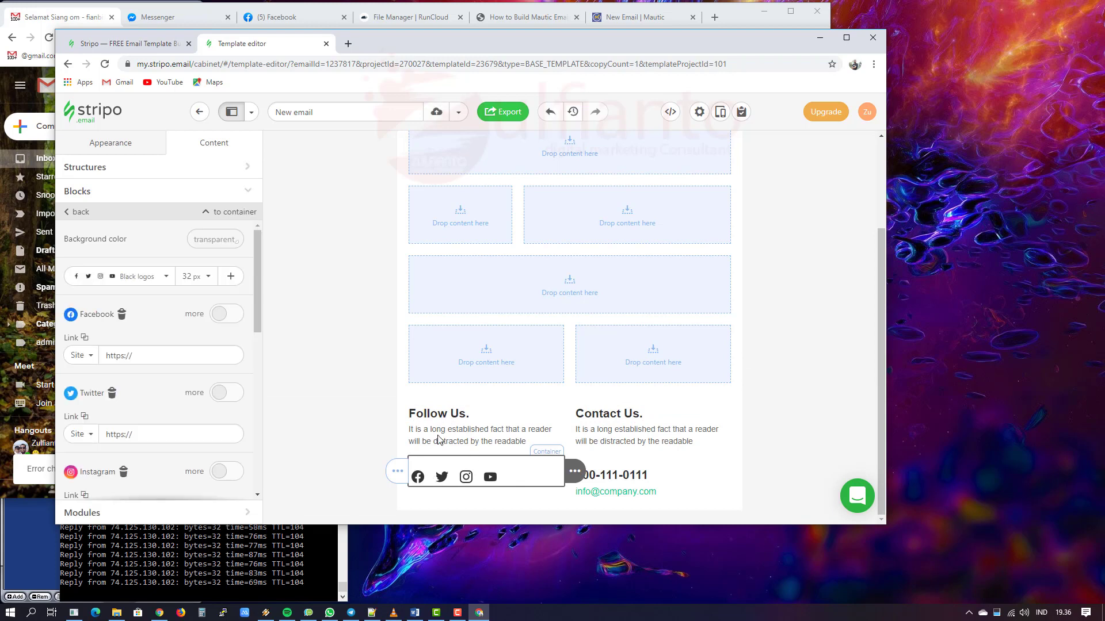
Step: Link the icons to facebook.com/ejasa.indonesia, twitter.com/ejasa.id and instagram.com/ejasa_id
left_click(159, 355)
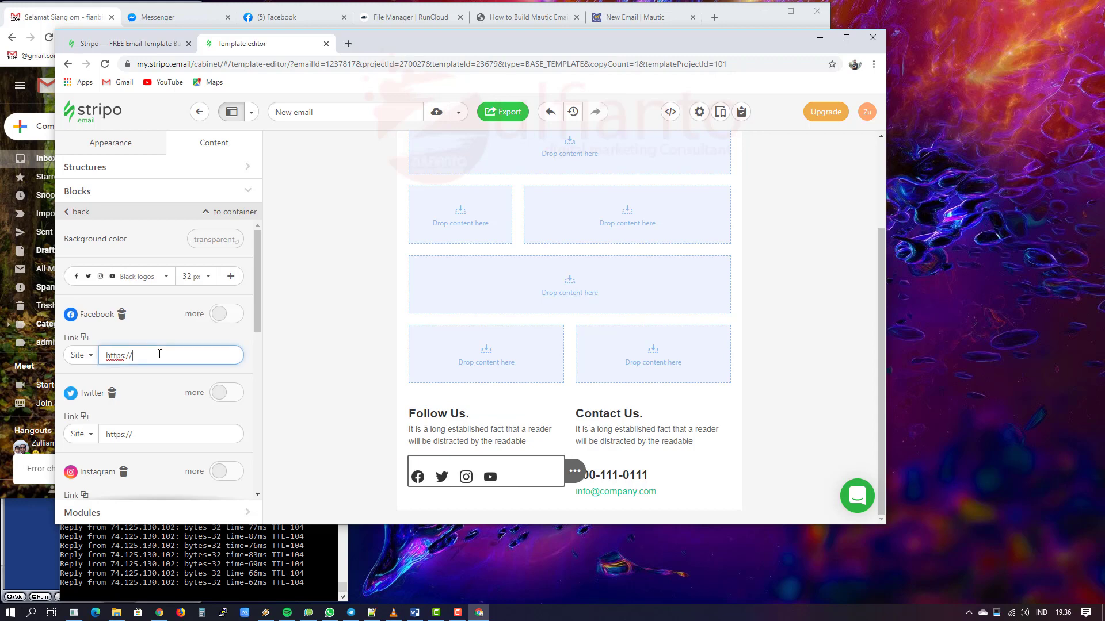
scroll(161, 368, "down", 2)
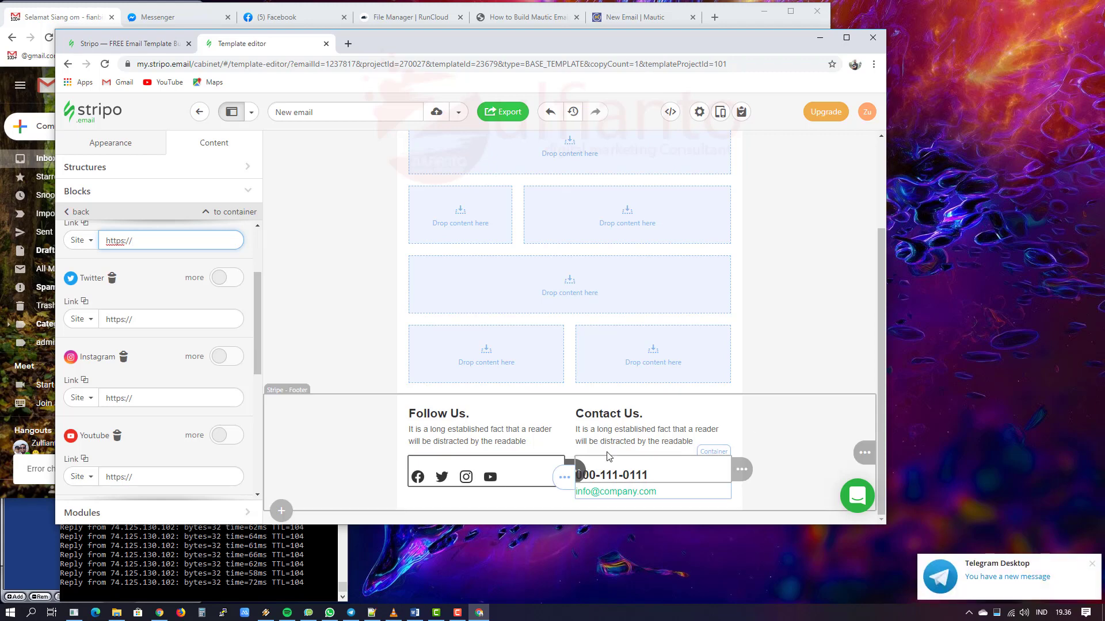
scroll(183, 330, "up", 2)
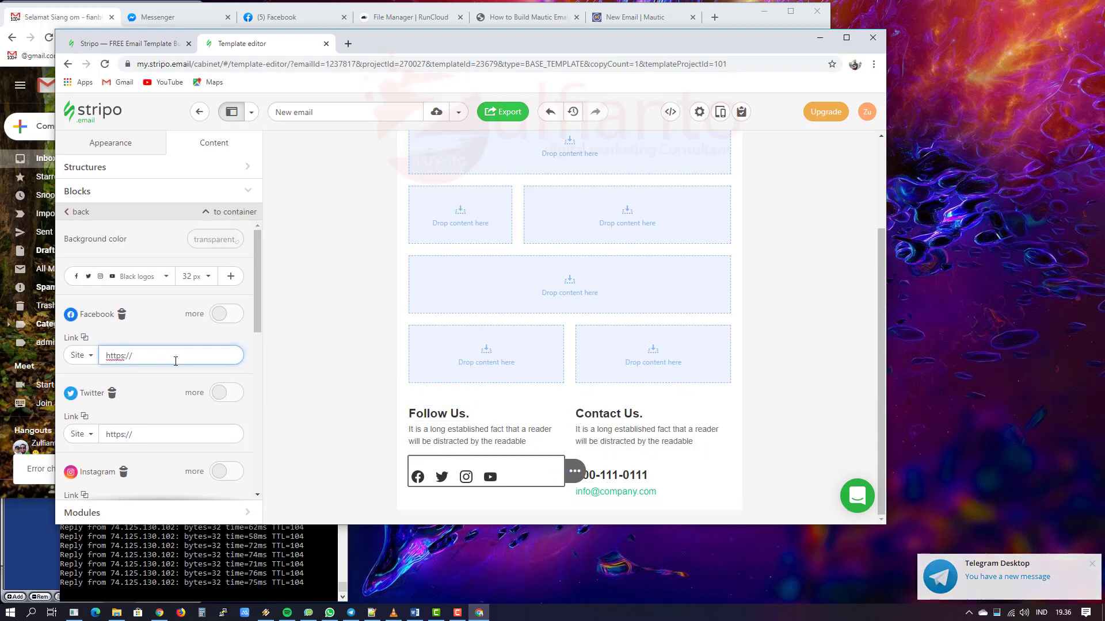
type("facebook.com/ejasa.indonesia")
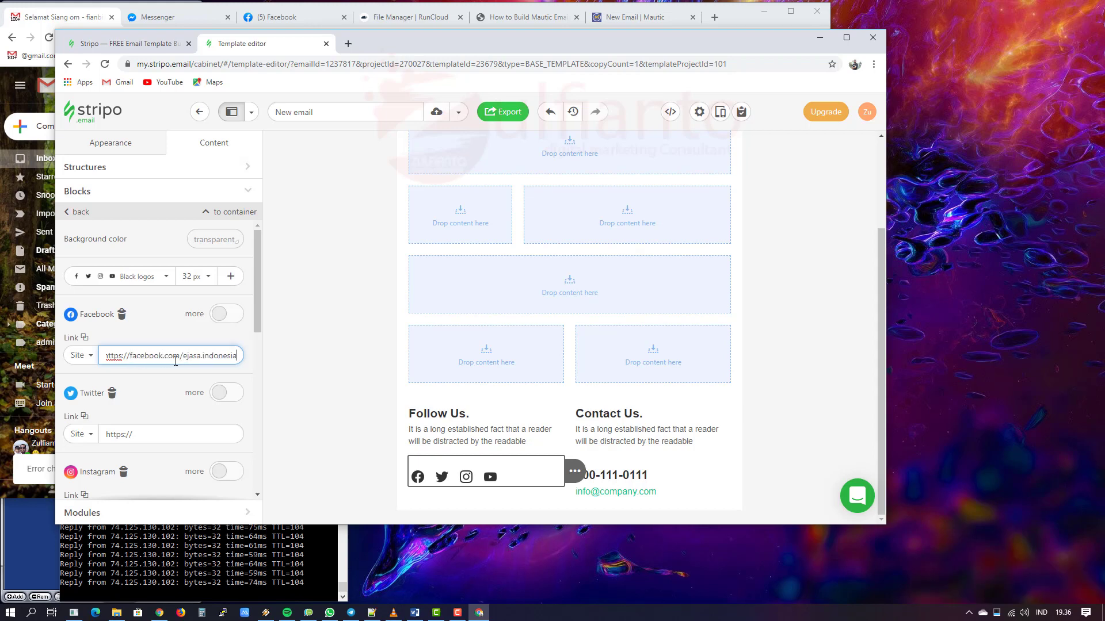
left_click(155, 435)
type("twitter.com/ejasa.id")
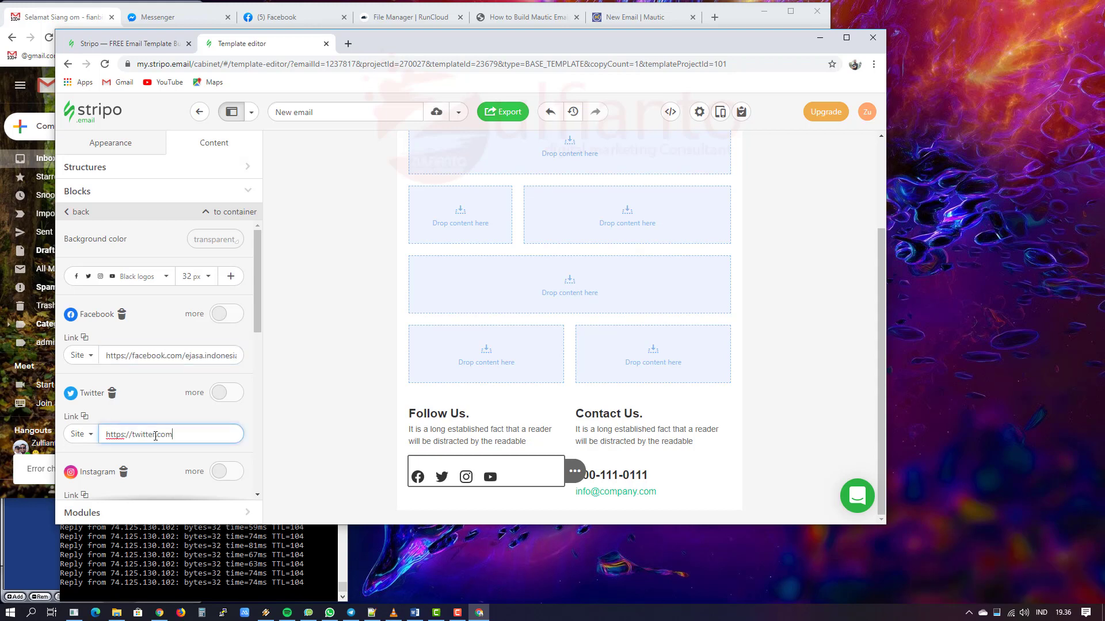
scroll(160, 420, "down", 3)
left_click(155, 343)
type("instagram.")
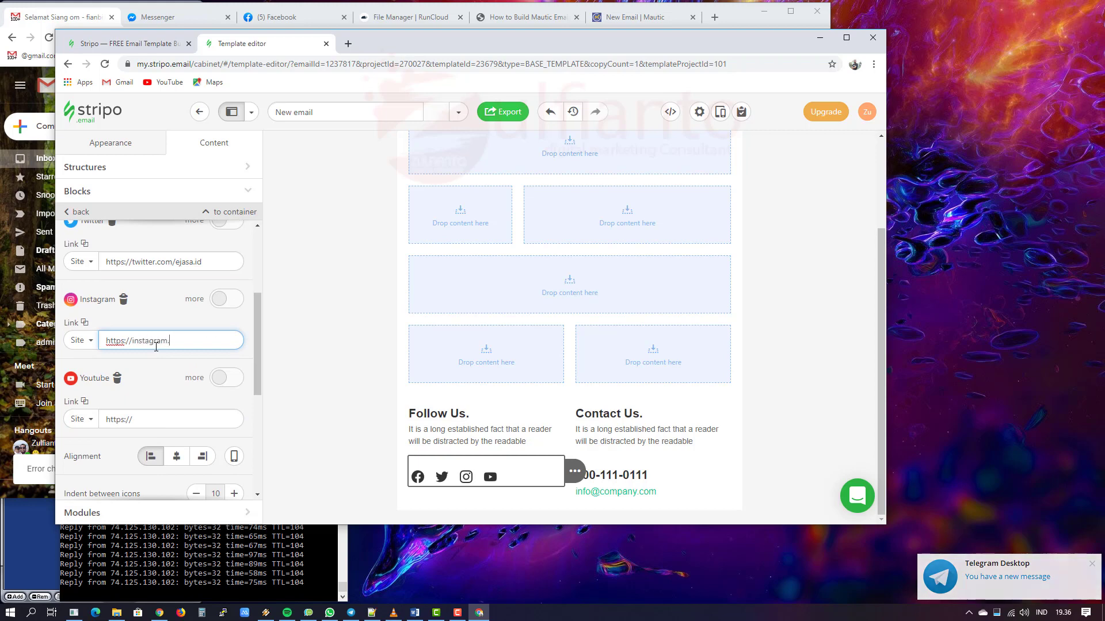
type("com/ejasa_id")
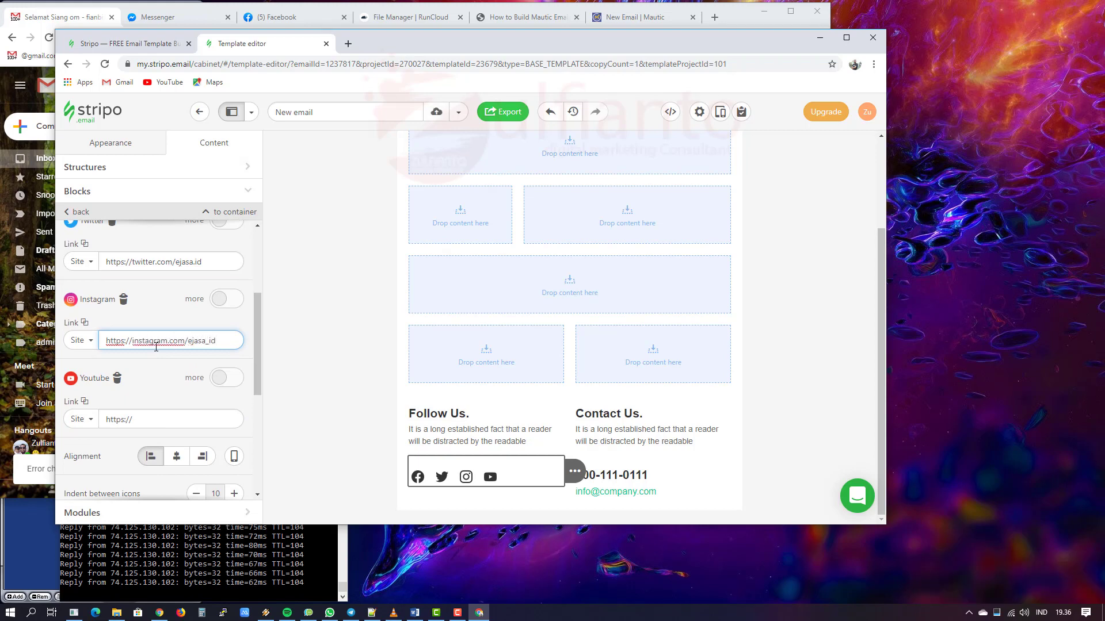
Step: Change the Youtube icon's link type from Site to Other
left_click(81, 419)
left_click(86, 365)
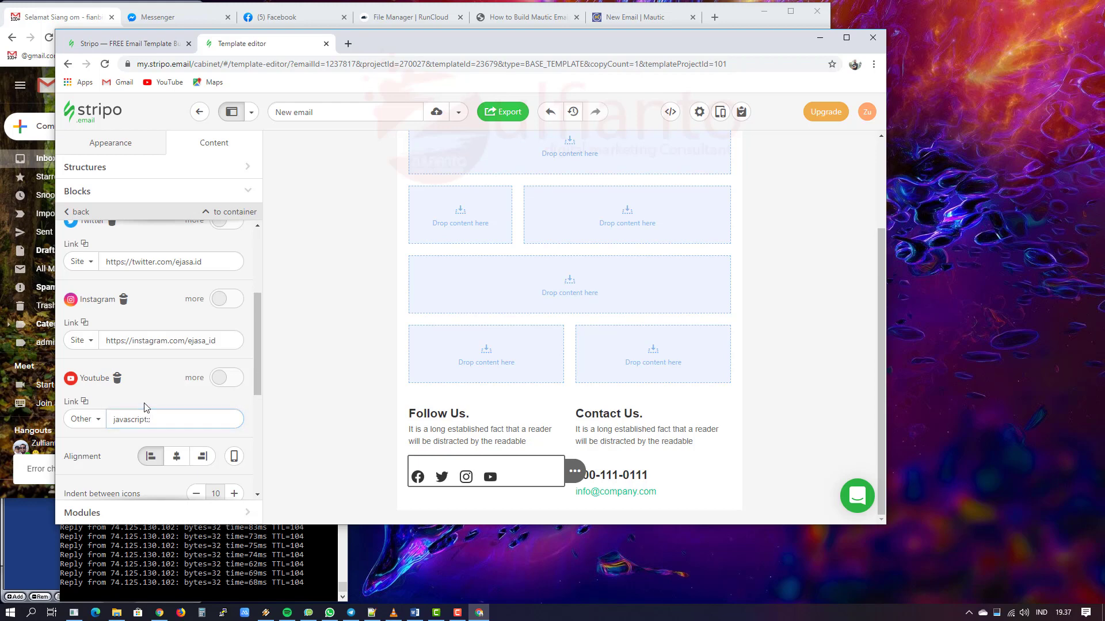
scroll(144, 409, "down", 4)
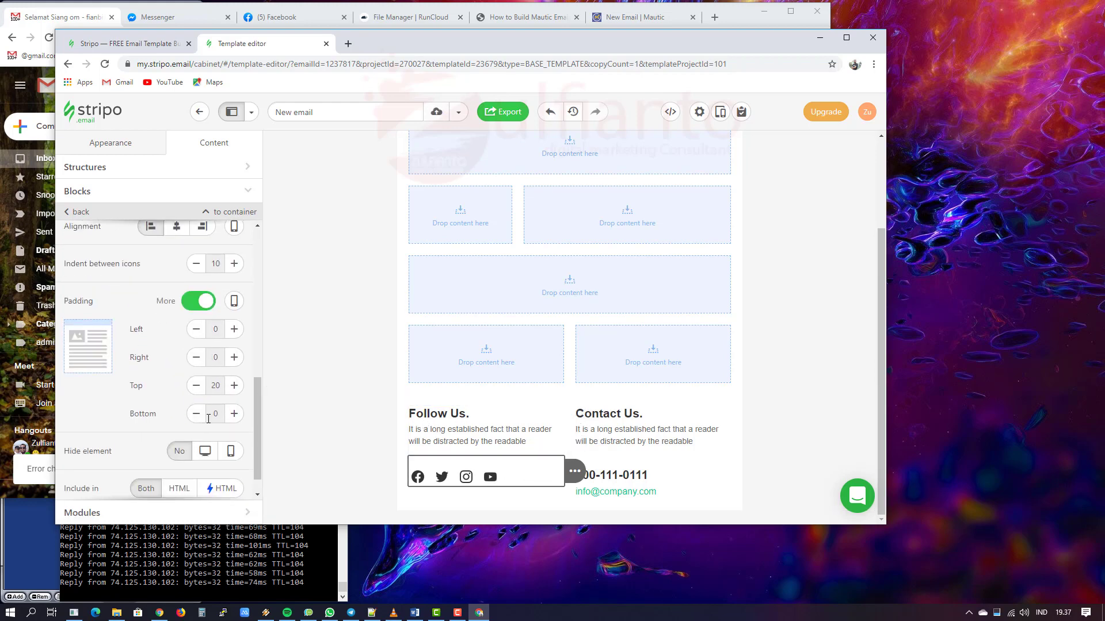
Step: Raise the social icons block's bottom padding to 20, matching its top padding
left_click(234, 415)
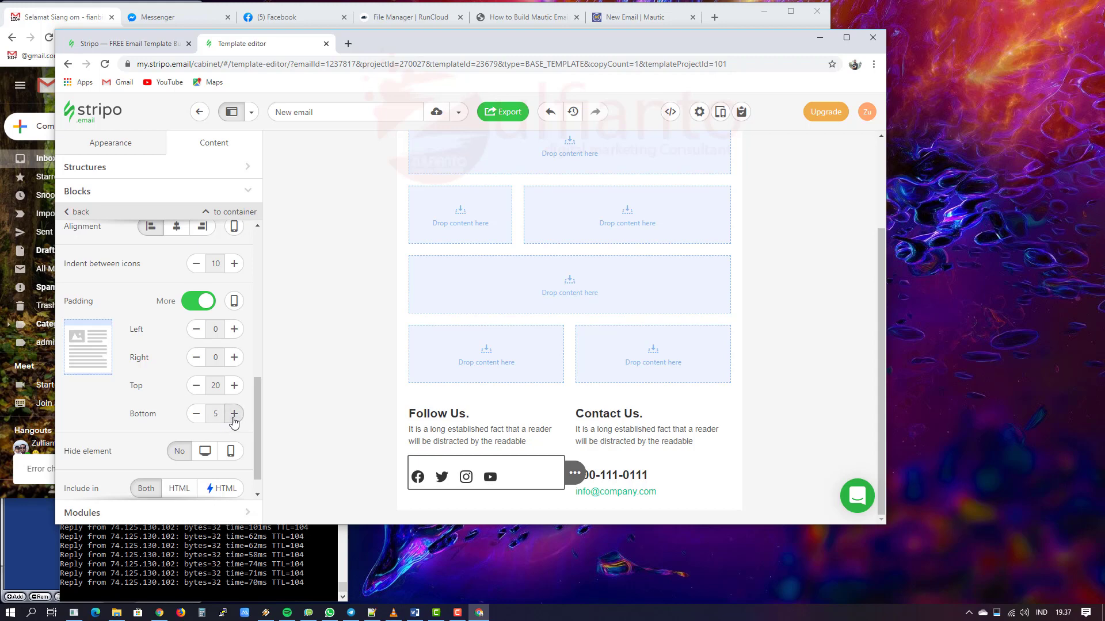
left_click(234, 414)
left_click(235, 414)
left_click(234, 414)
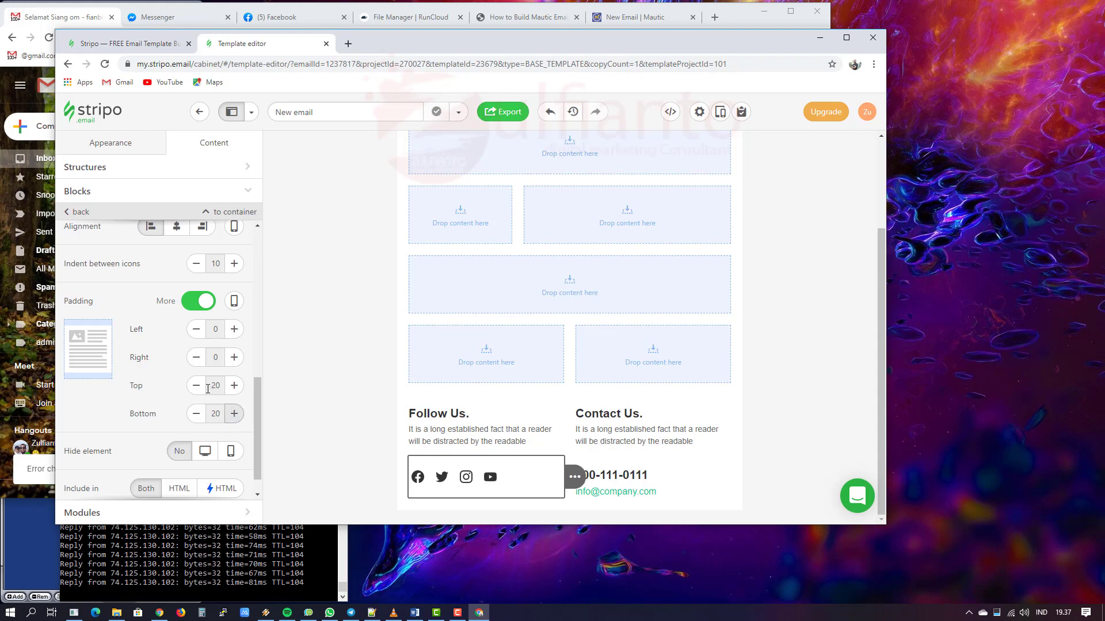
mouse_move(576, 475)
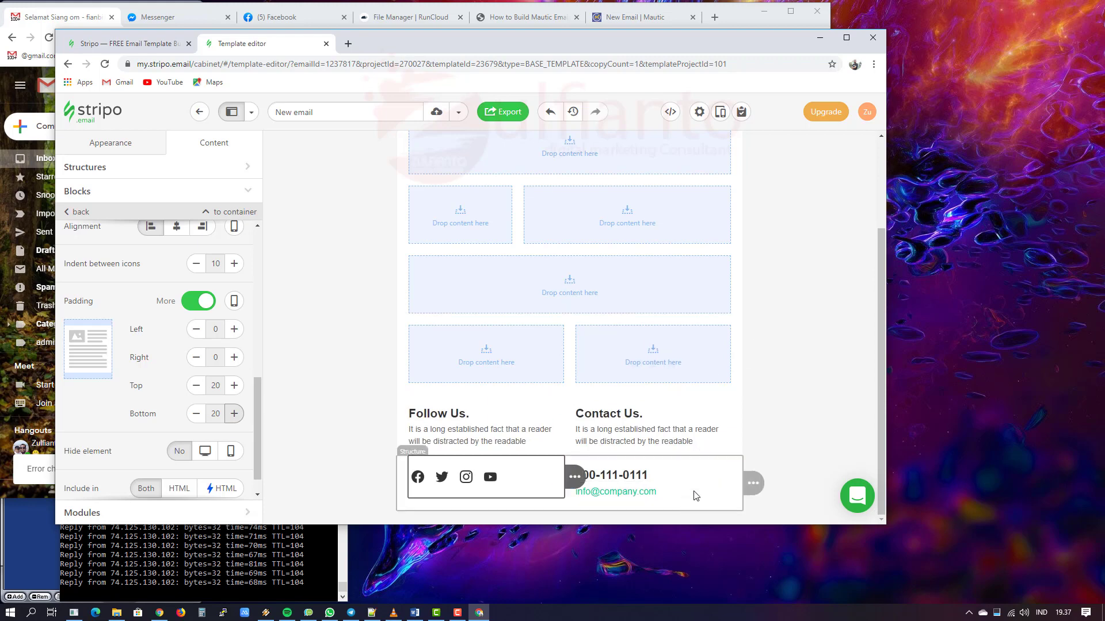
left_click(665, 473)
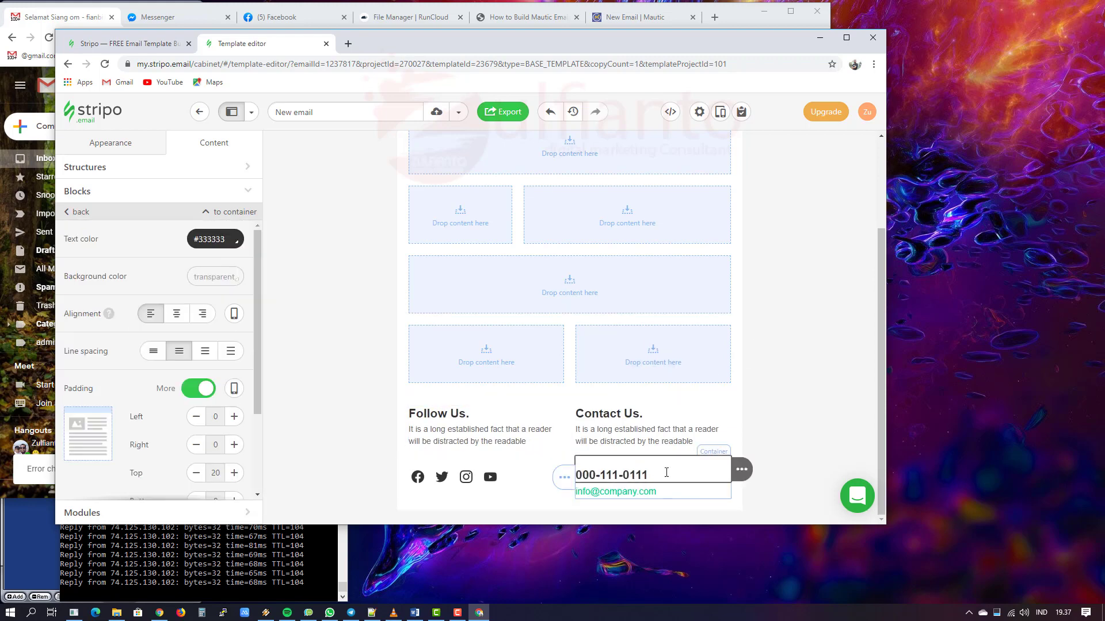
Step: Type e-Jasa's real phone number and contact e-mail address over the Contact Us placeholders
triple_click(617, 470)
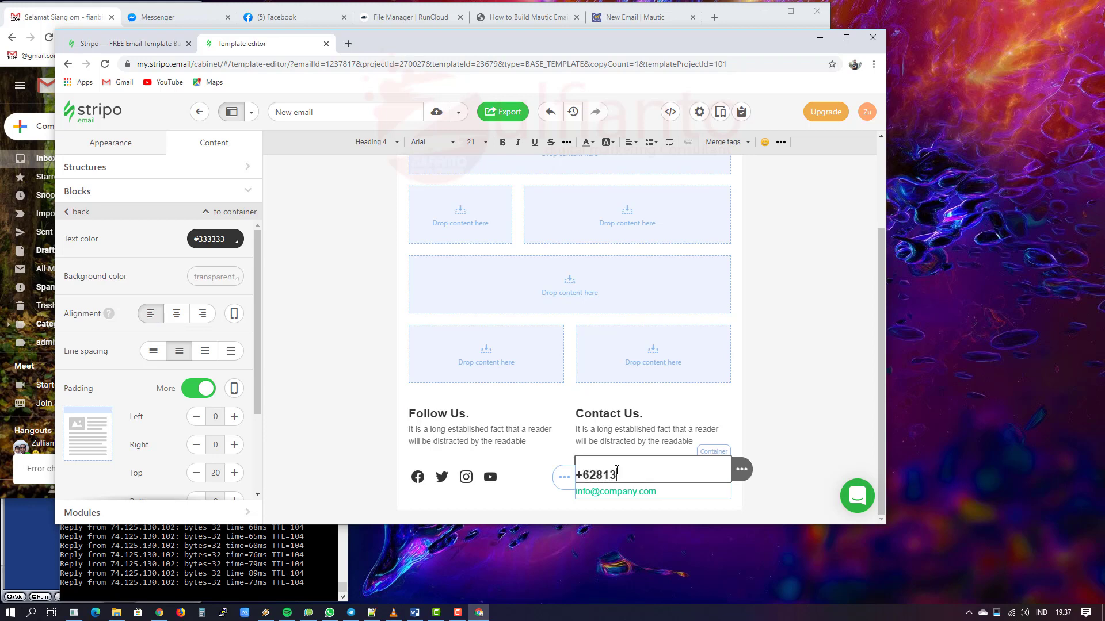
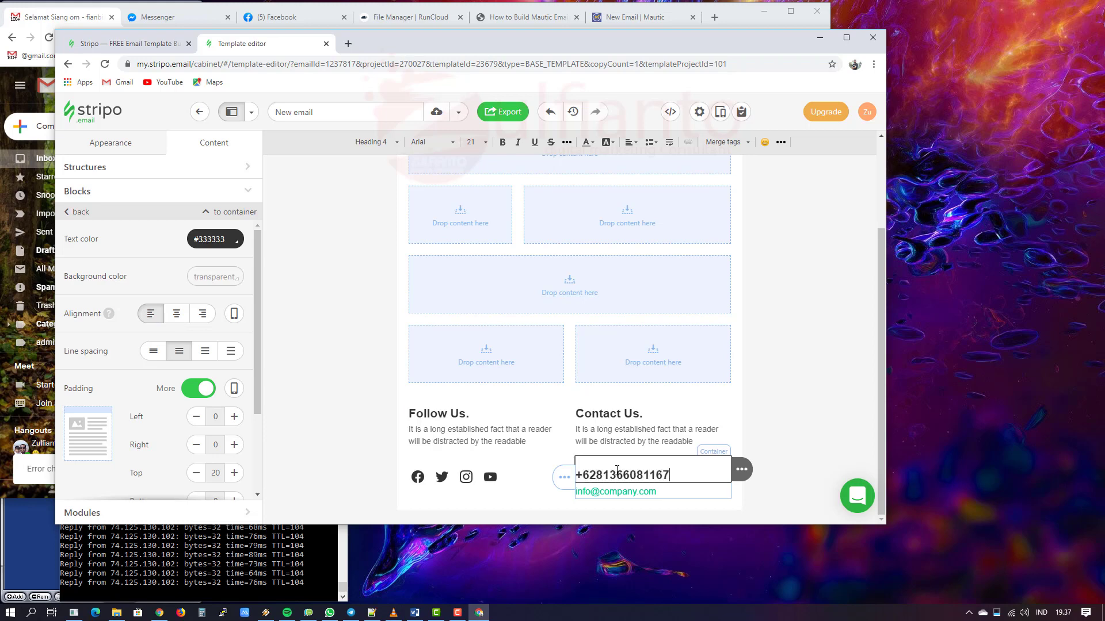
left_click(708, 498)
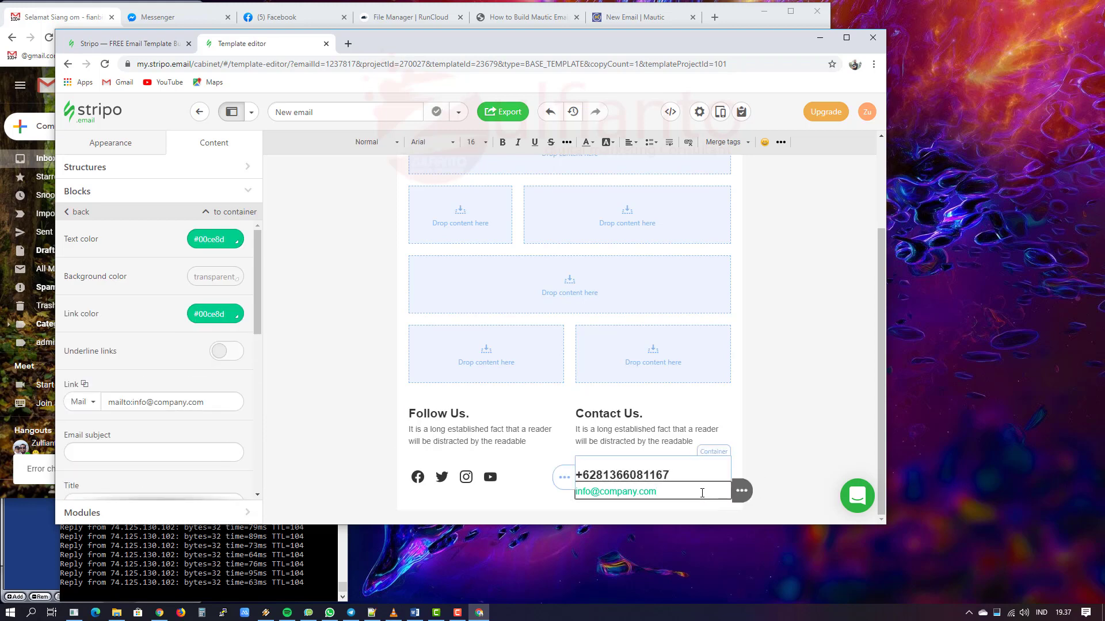
triple_click(678, 493)
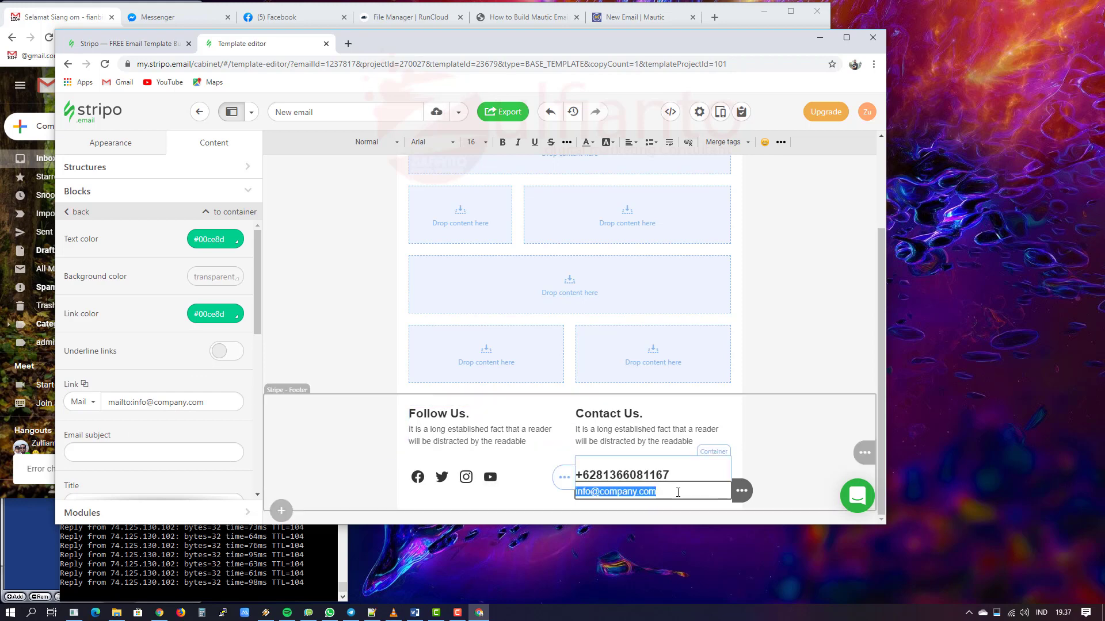
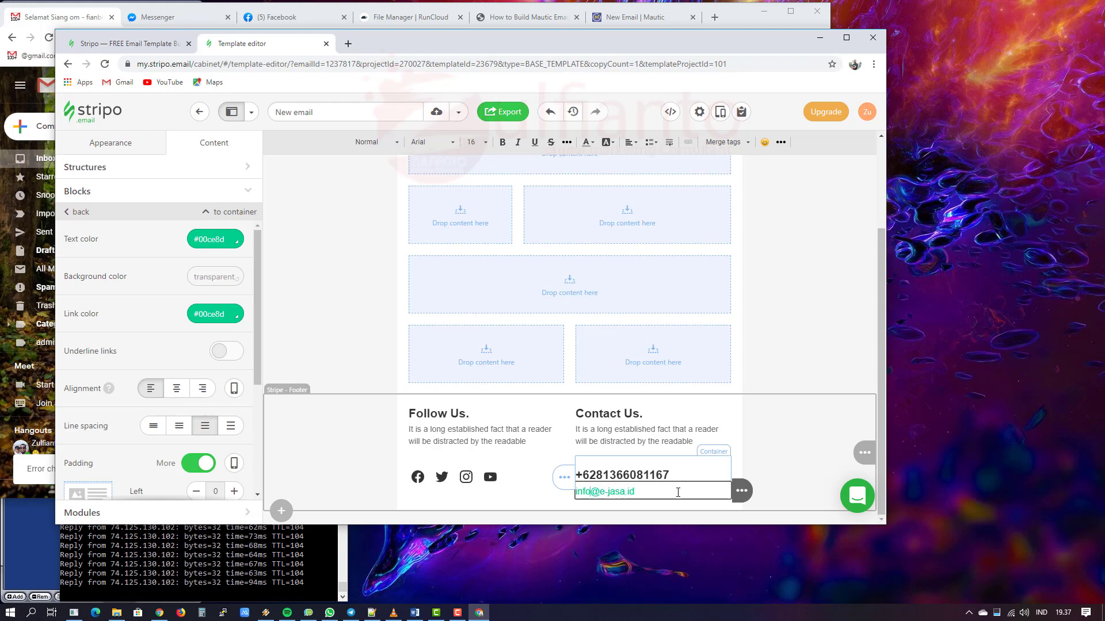
type("admin")
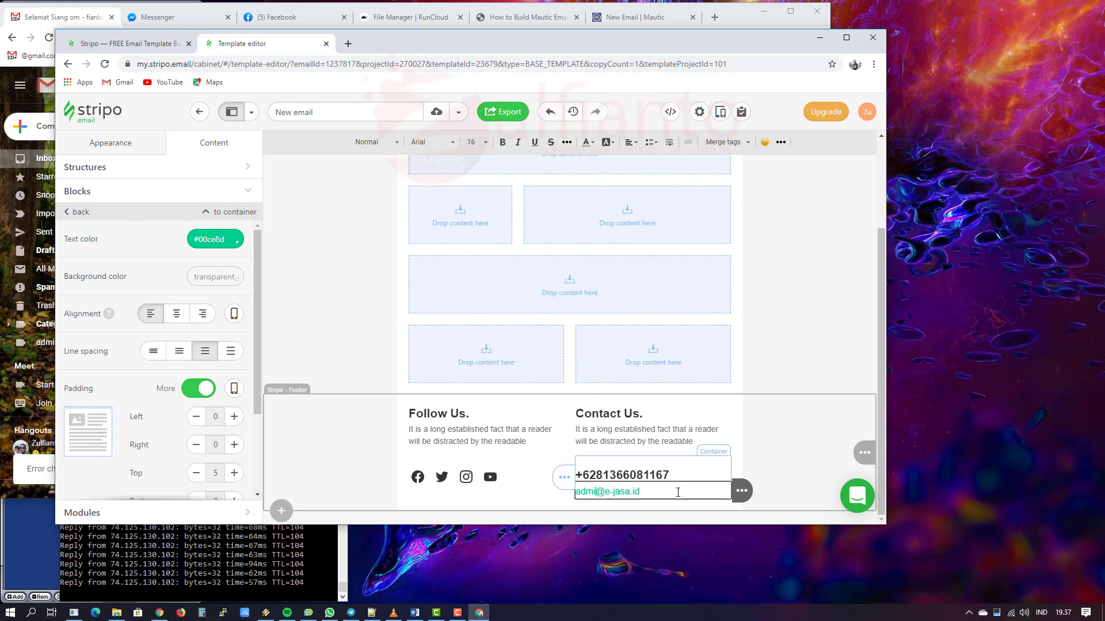
scroll(140, 453, "down", 3)
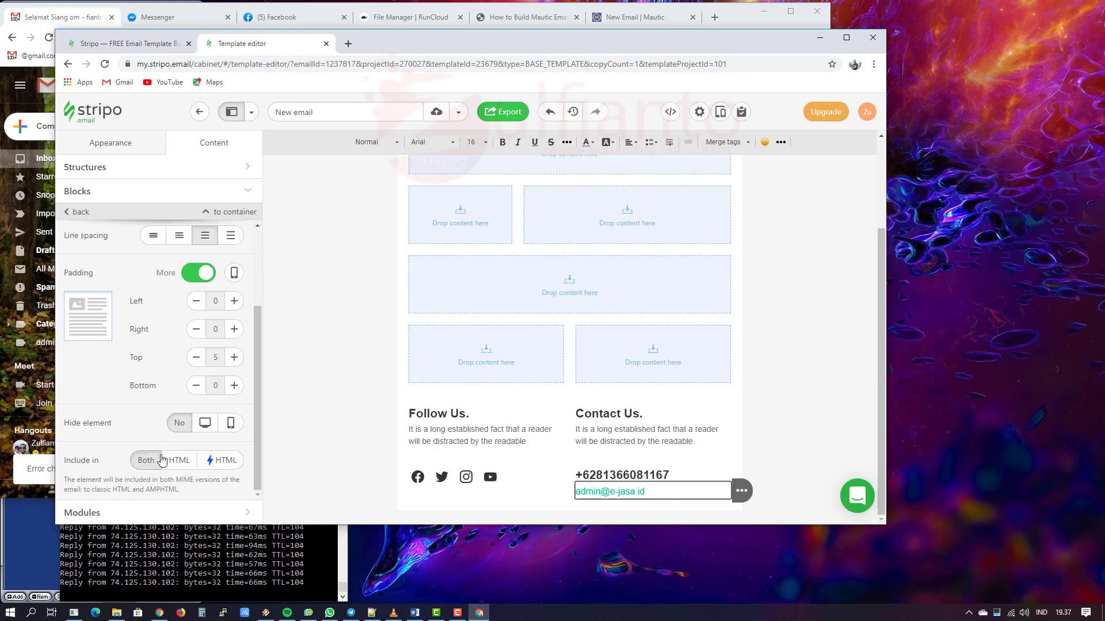
scroll(662, 454, "up", 3)
scroll(781, 441, "down", 3)
scroll(742, 478, "down", 1)
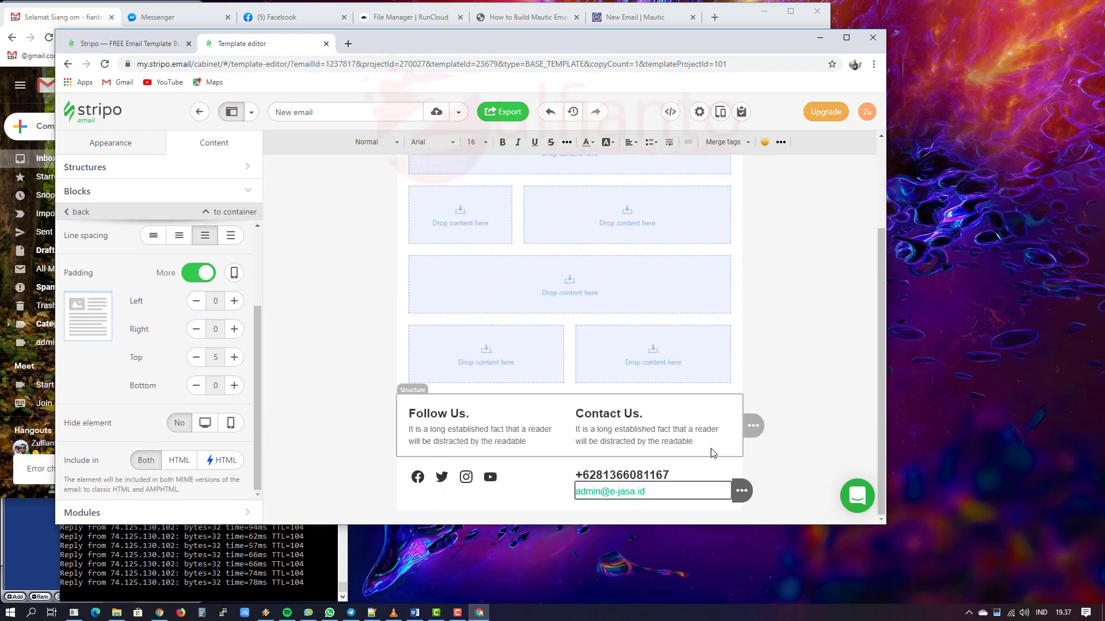
left_click(795, 445)
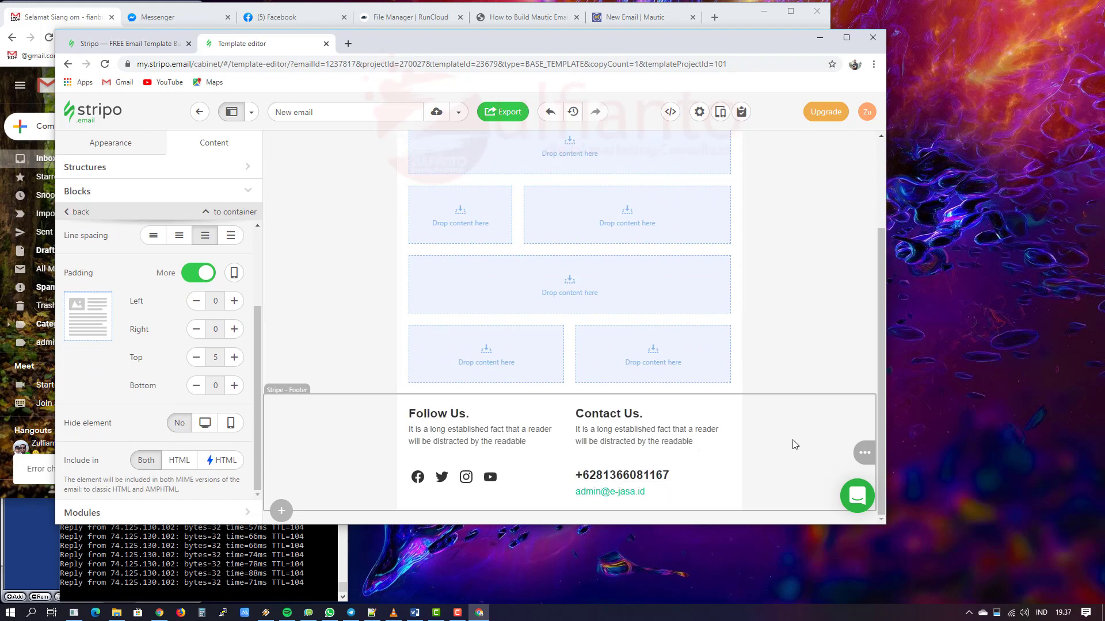
left_click(685, 491)
scroll(154, 358, "down", 3)
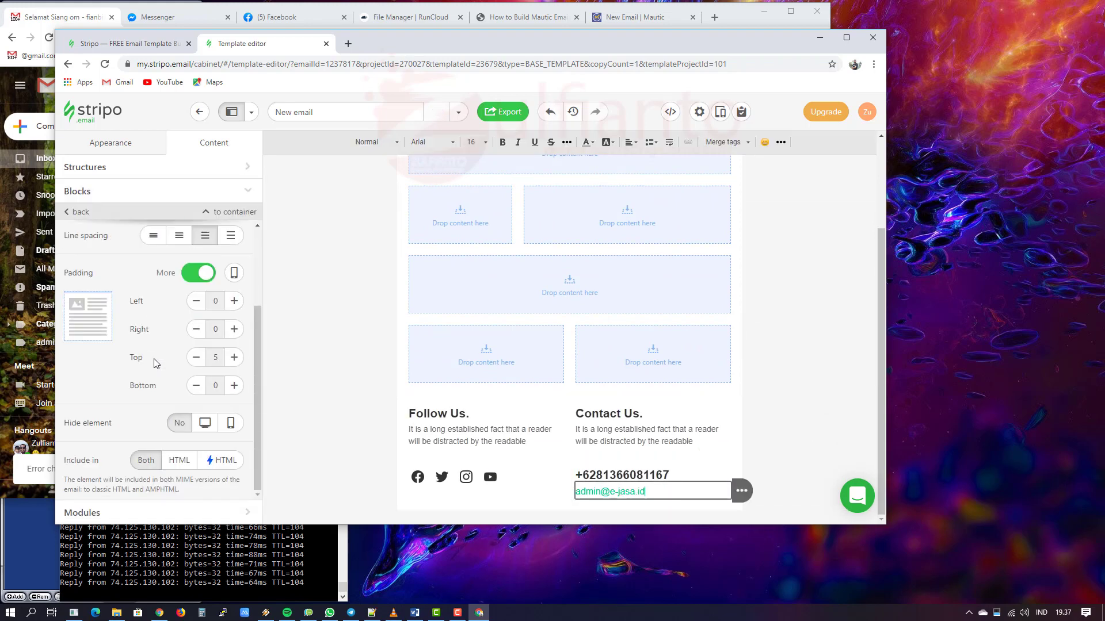
scroll(151, 352, "up", 3)
left_click(74, 213)
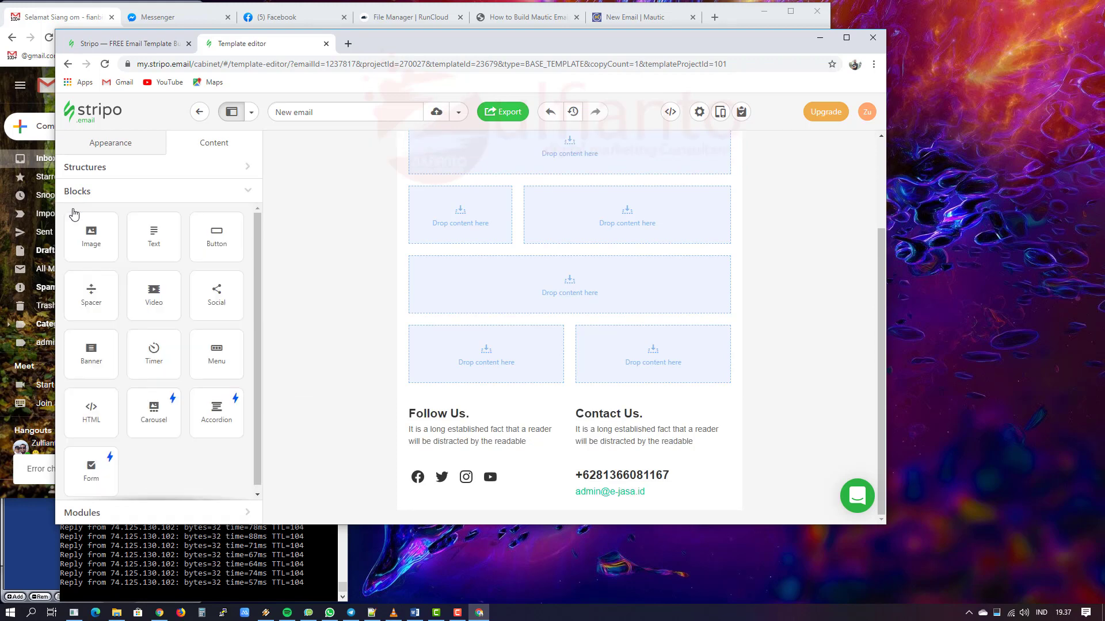
Step: Make the footer e-mail line a mailto link with subject 'Saya mau Info lengkap tentang layanan e-Jasa'
left_click(624, 495)
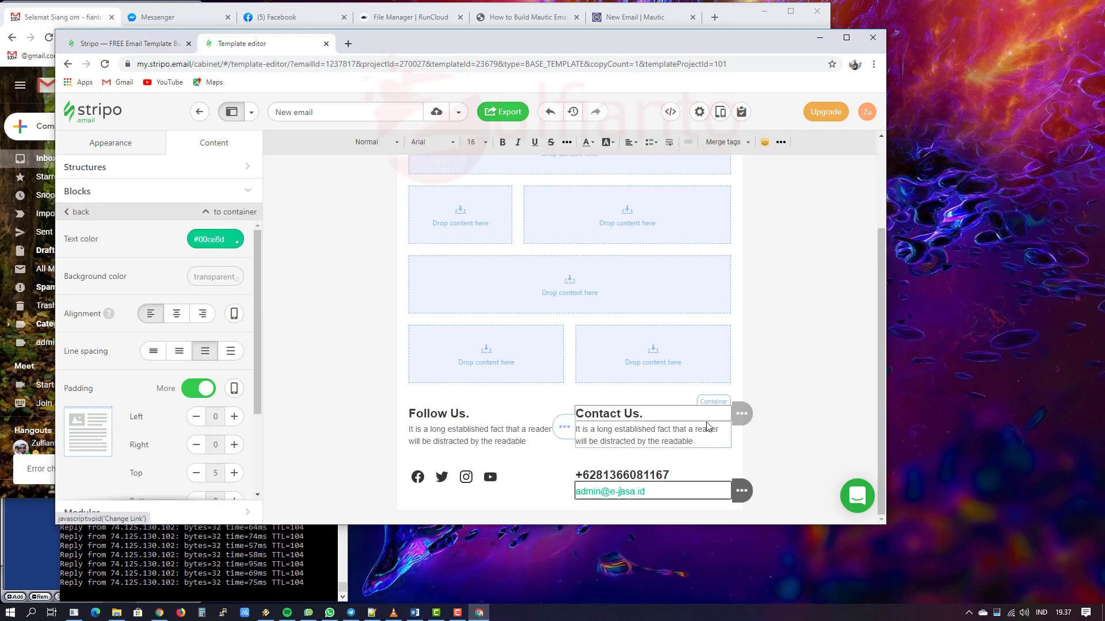
key("ctrl+a")
left_click(688, 142)
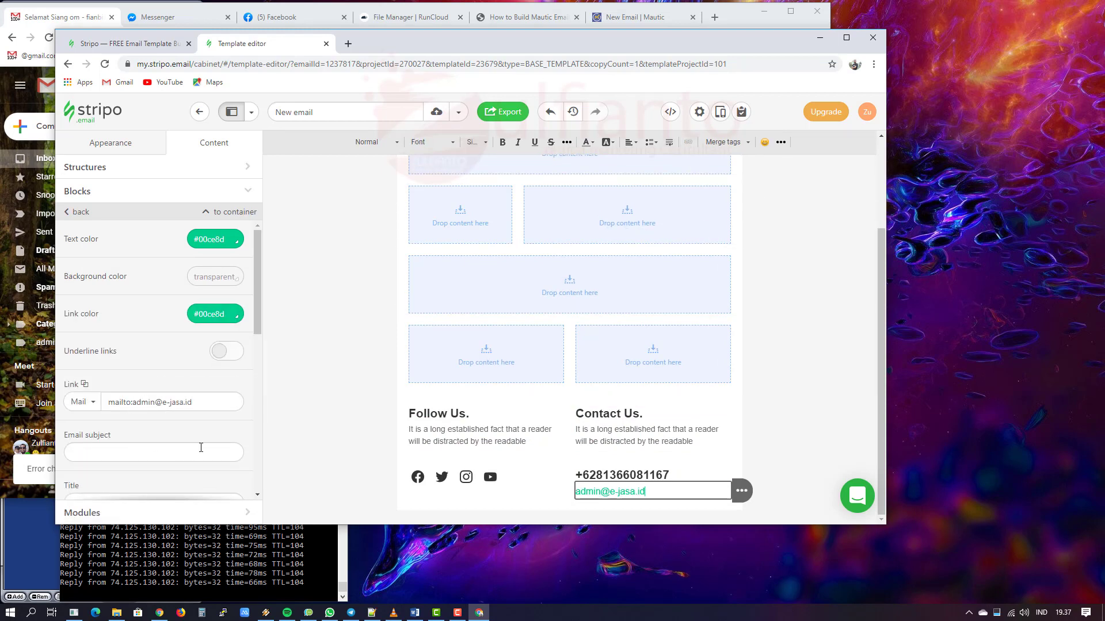
scroll(118, 362, "down", 2)
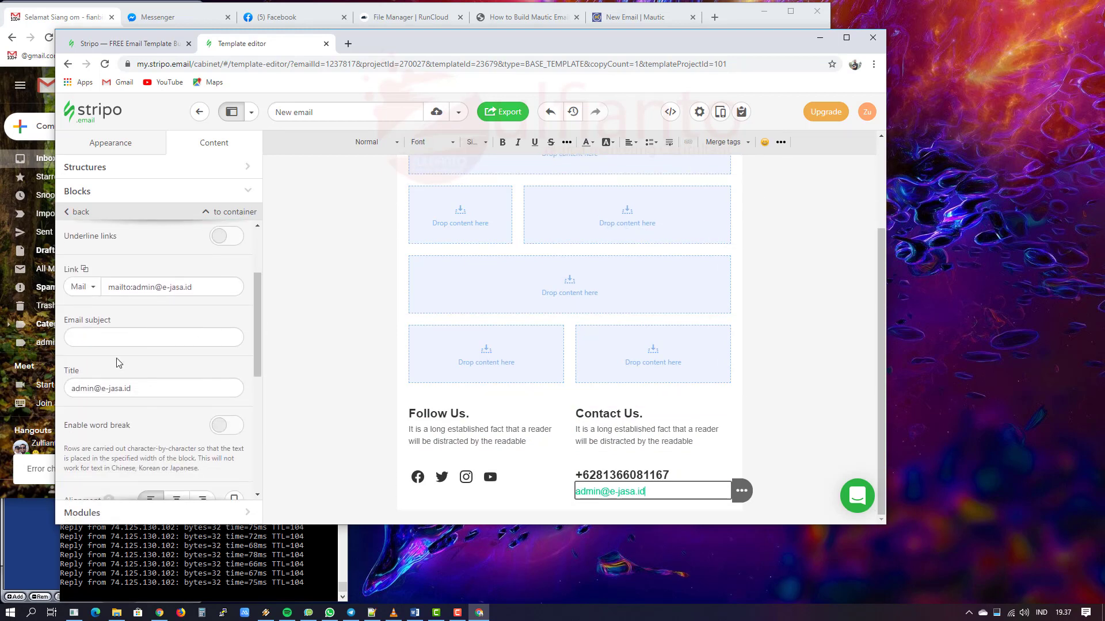
left_click(115, 336)
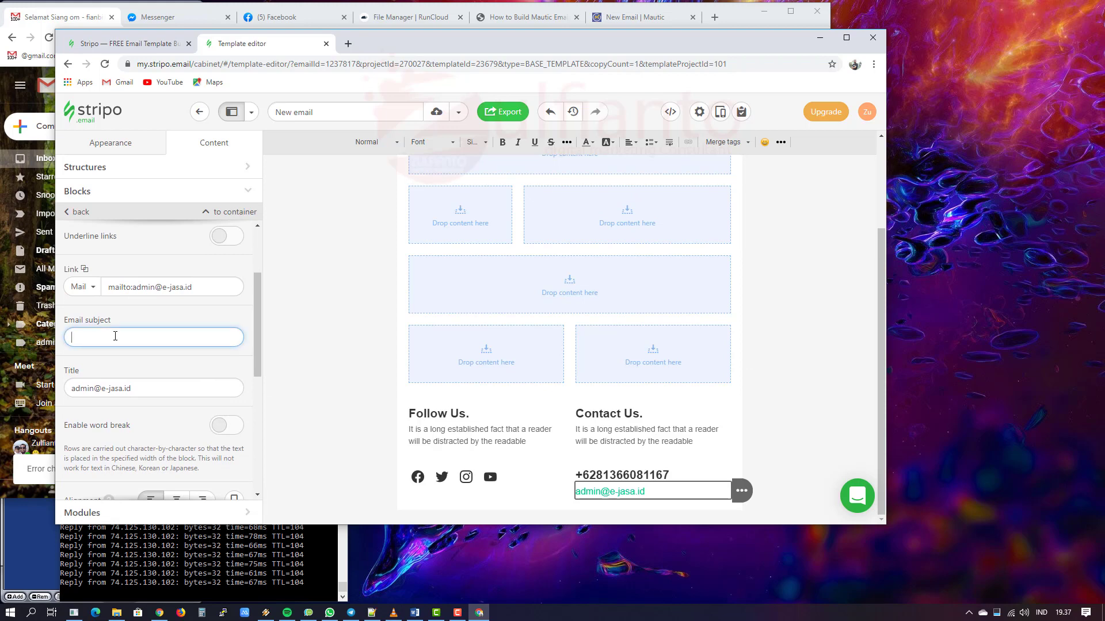
type("Saya mau Info leng")
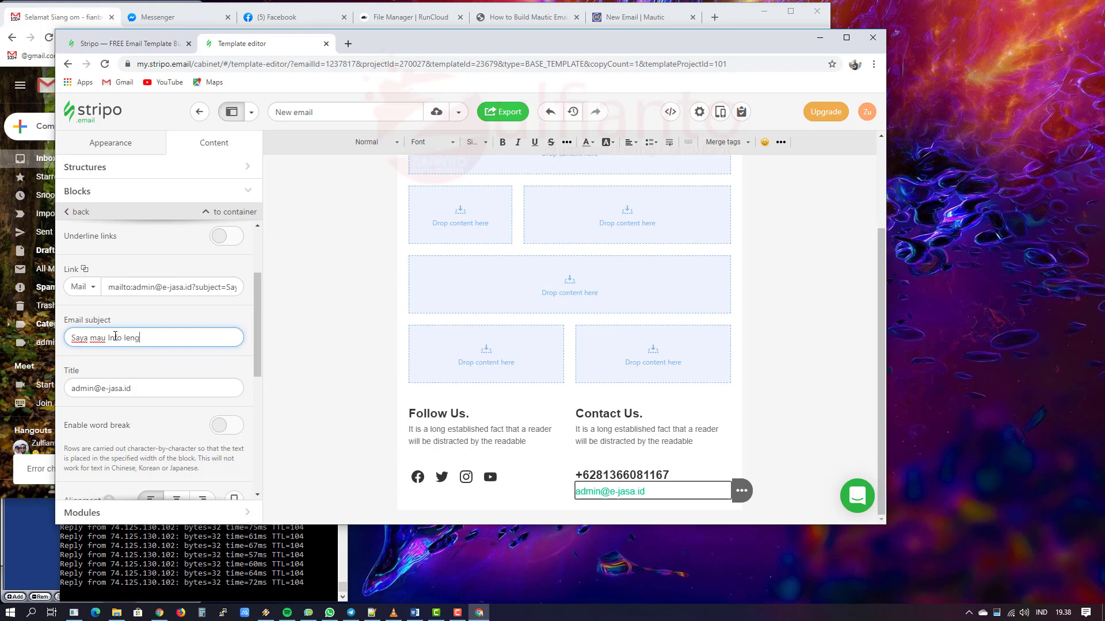
type("kap tentang lauanan e-Jasa")
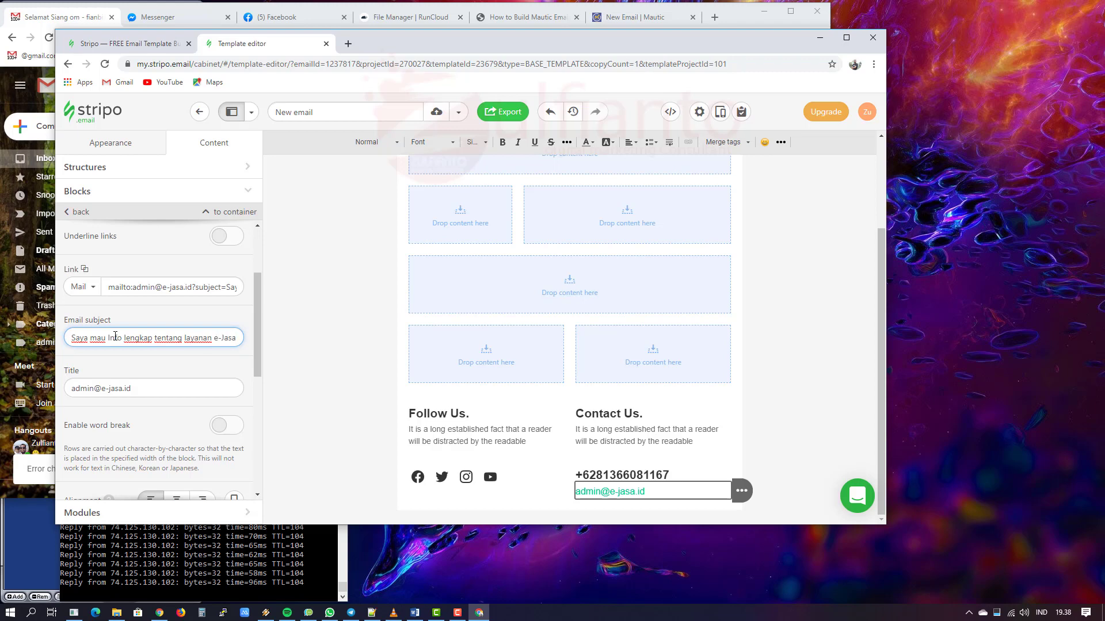
Step: Try 'Butuh Info Layanan e-Jasa' as the link title, then restore the contact address as title
left_click(155, 390)
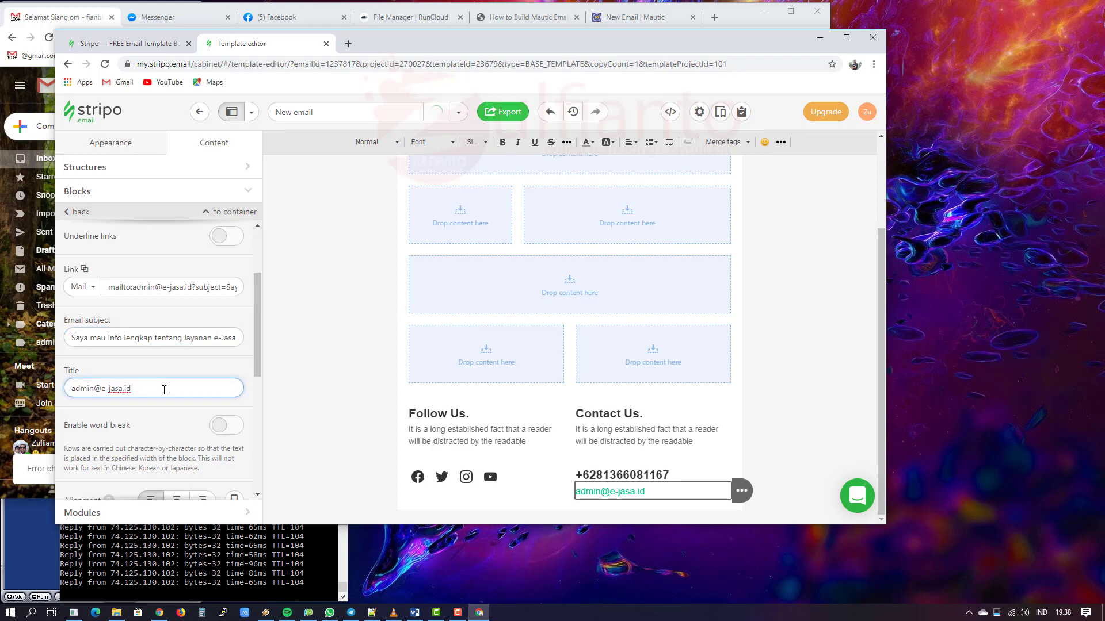
left_click_drag(131, 389, 68, 390)
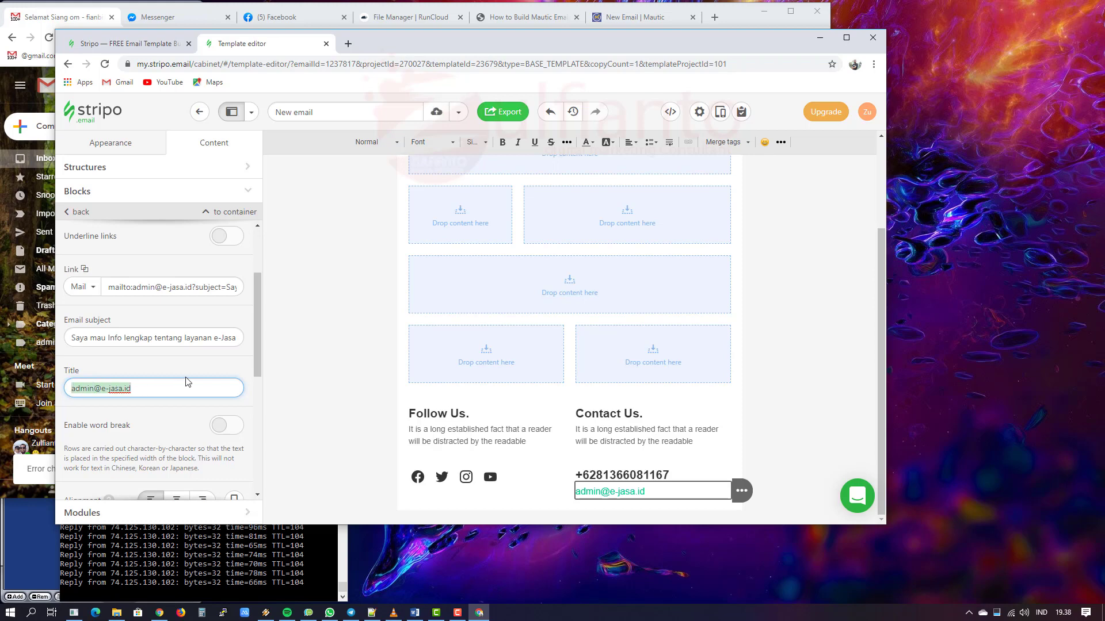
type("Butuh I")
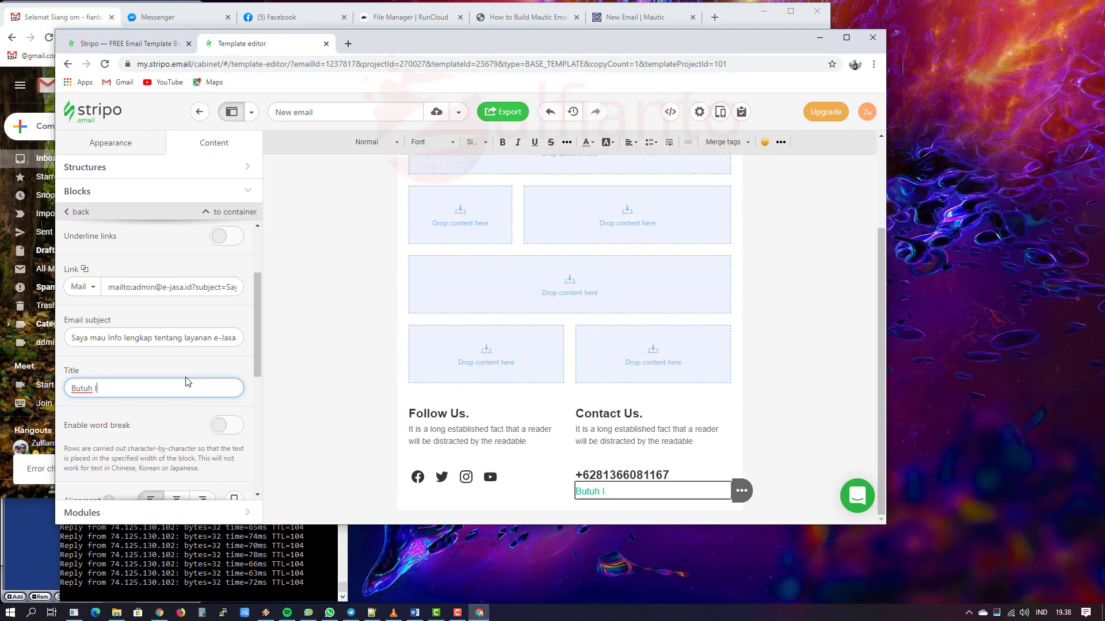
type("nfo Layanan ")
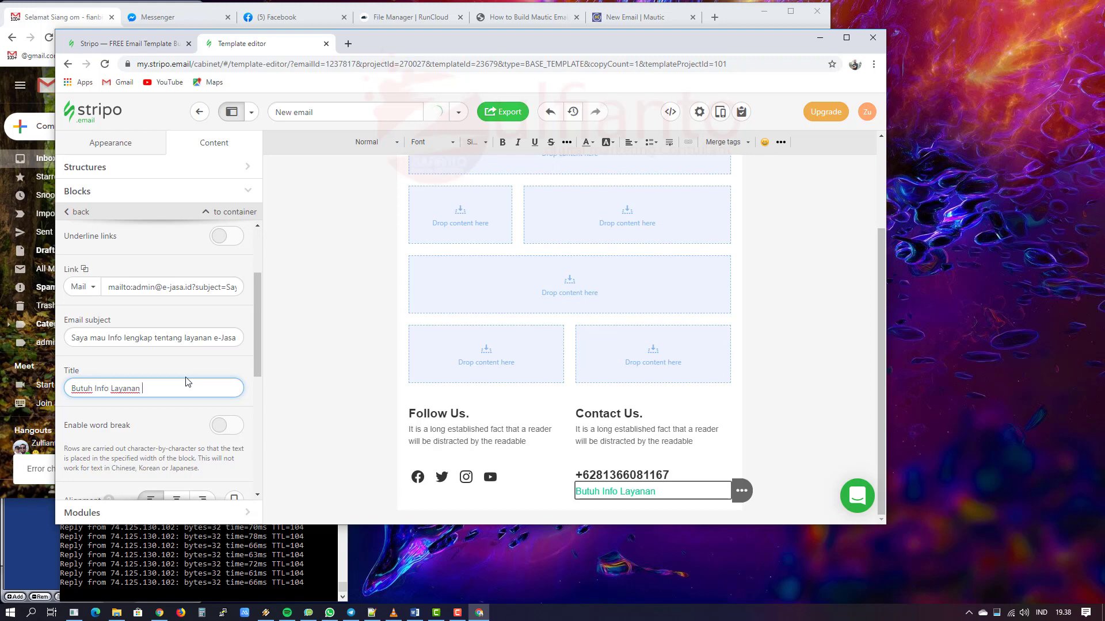
type("e-Jasa")
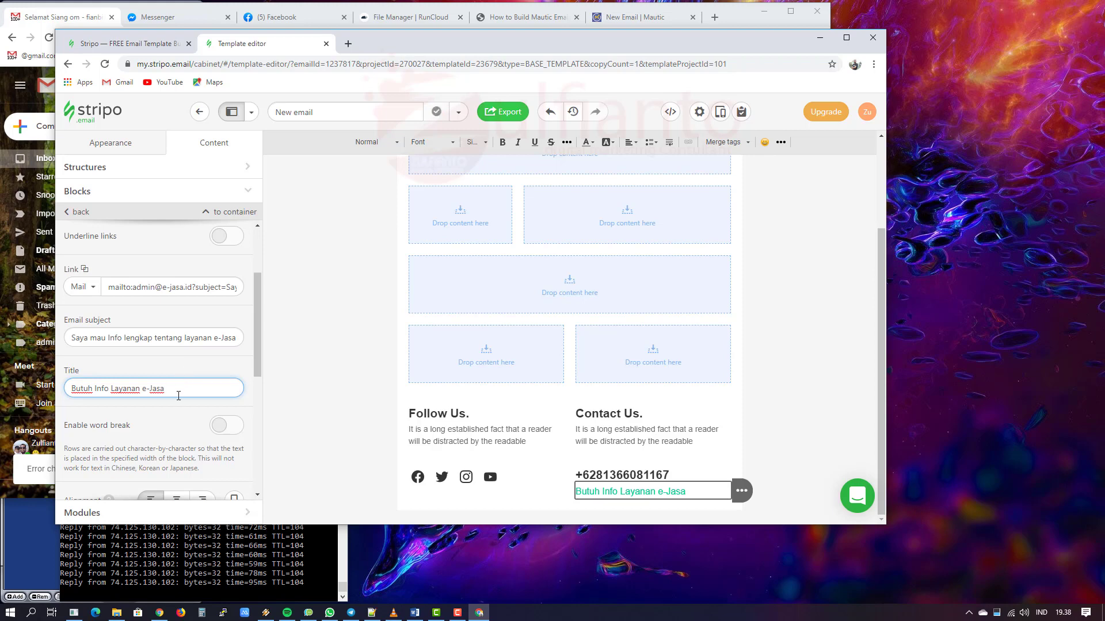
key("ctrl+a")
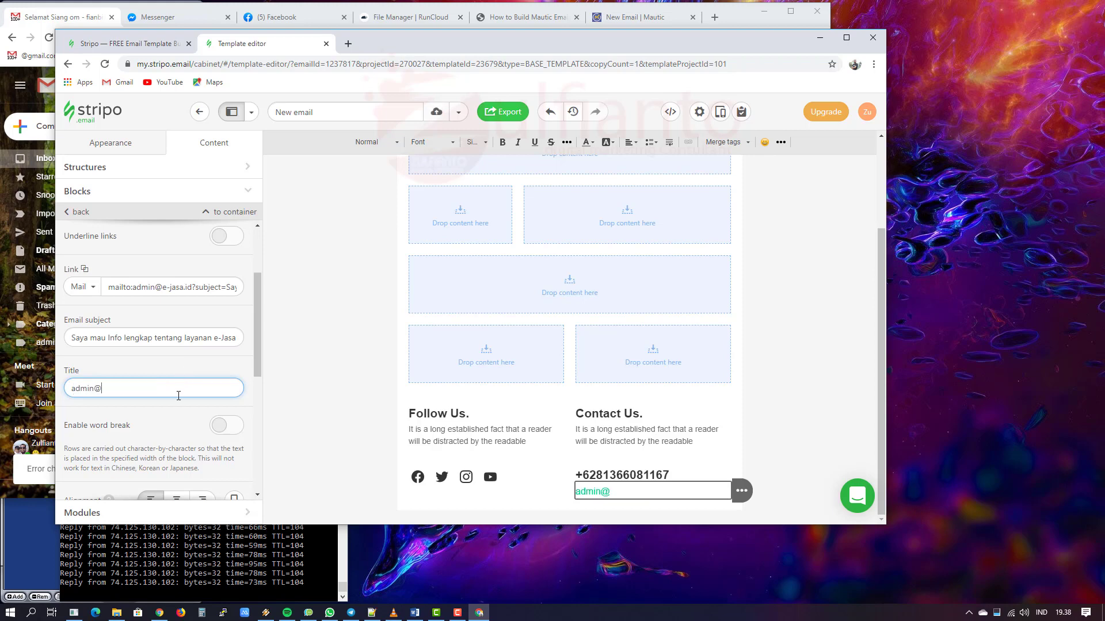
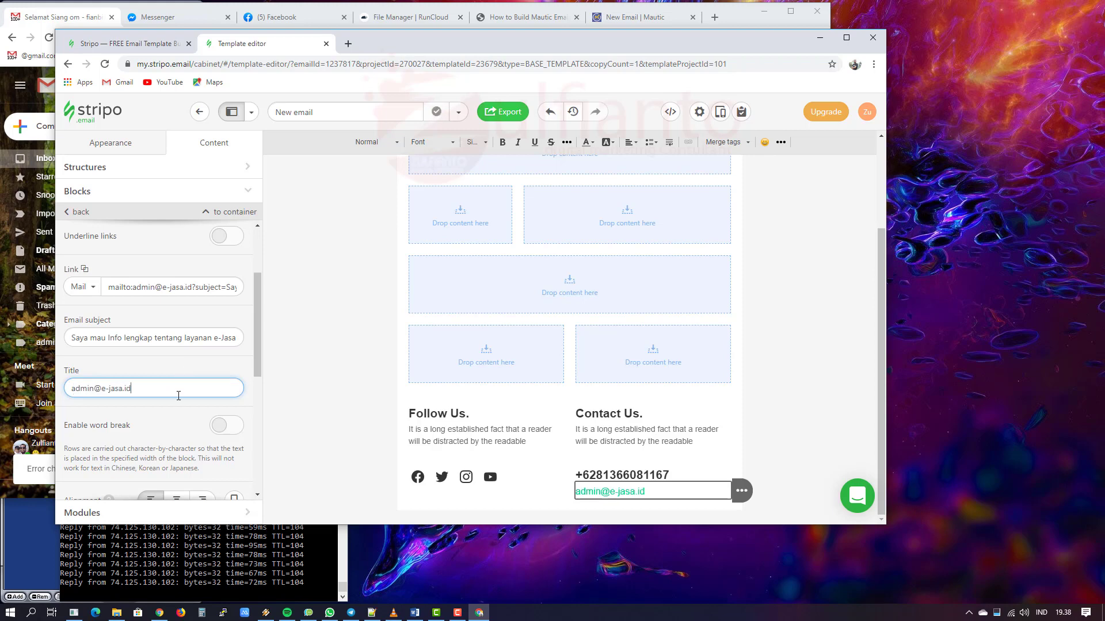
left_click(172, 370)
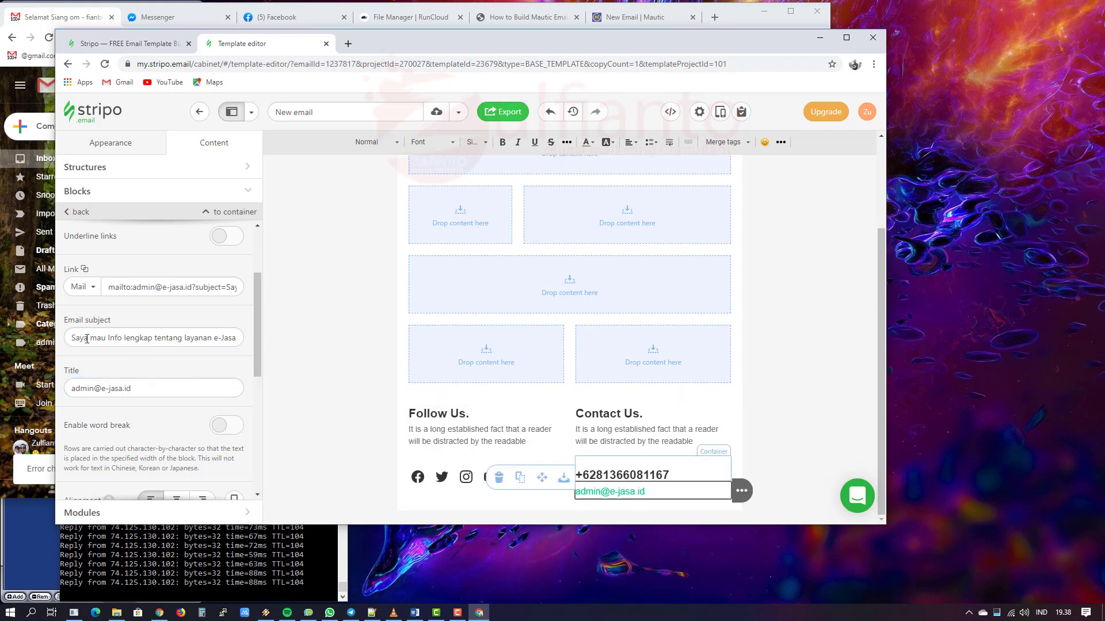
scroll(183, 394, "down", 2)
scroll(155, 355, "down", 2)
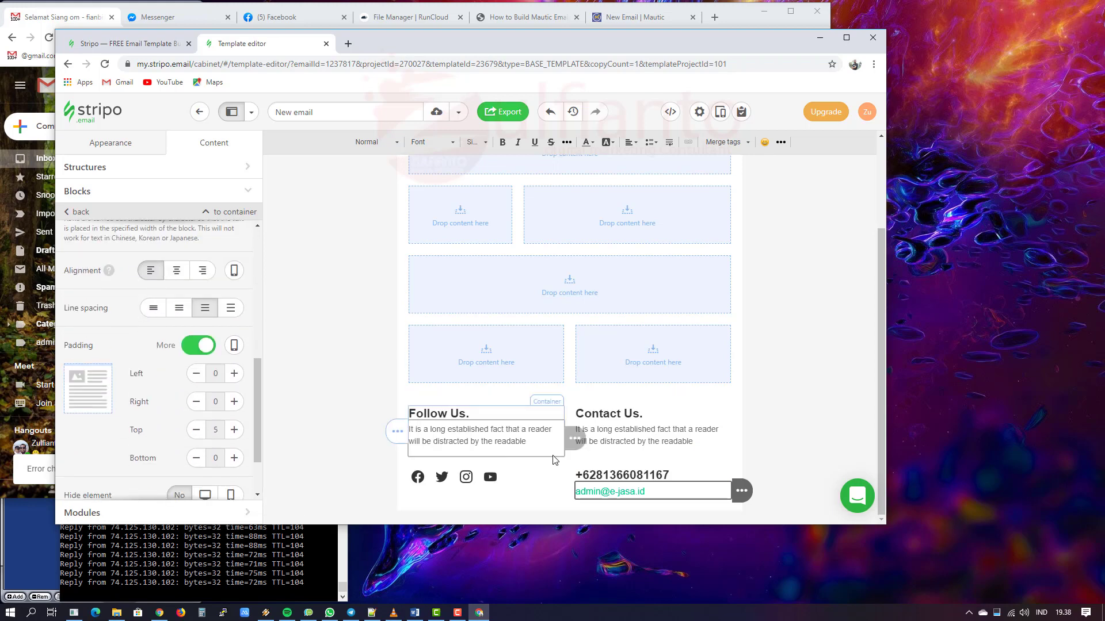
Step: Delete the empty two-column, one-column and second two-column structures from the layout
left_click(791, 462)
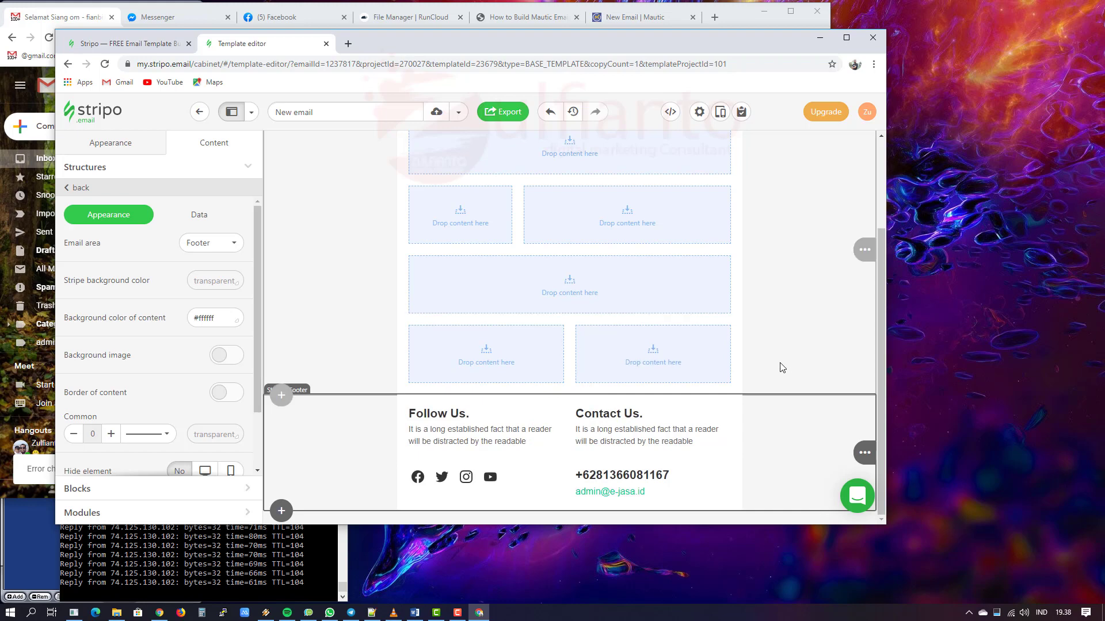
scroll(779, 366, "up", 3)
scroll(777, 364, "down", 3)
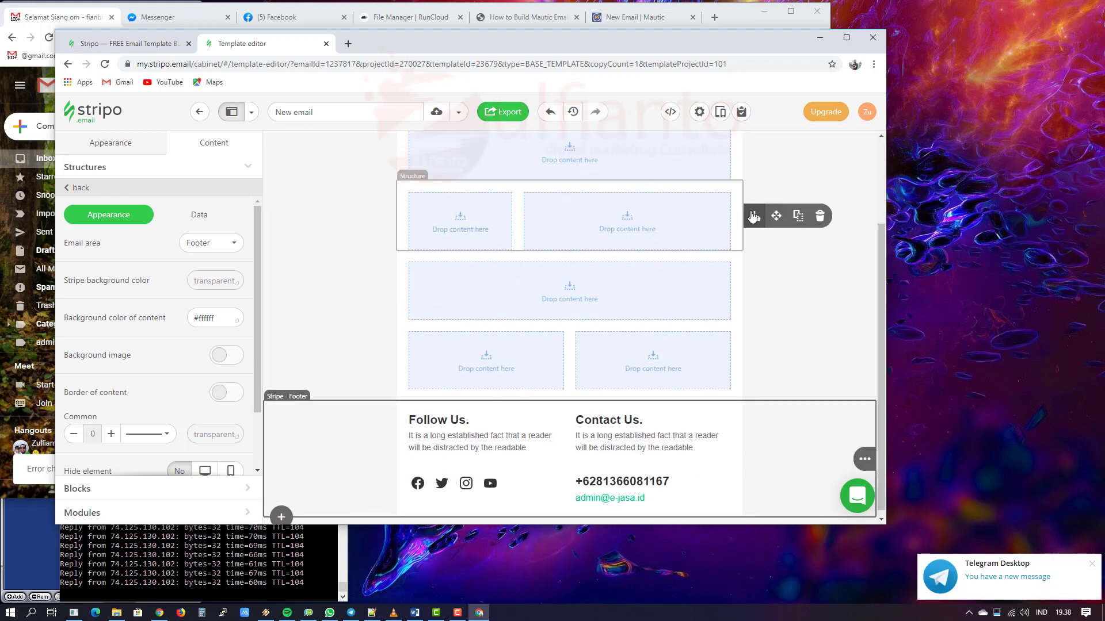
left_click(820, 216)
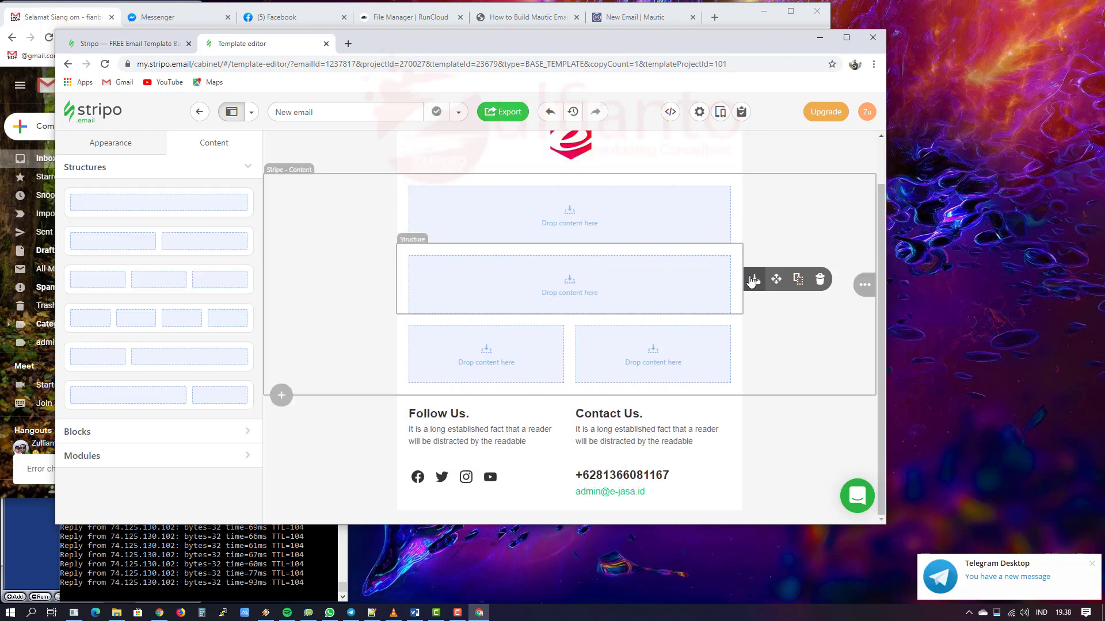
left_click(820, 279)
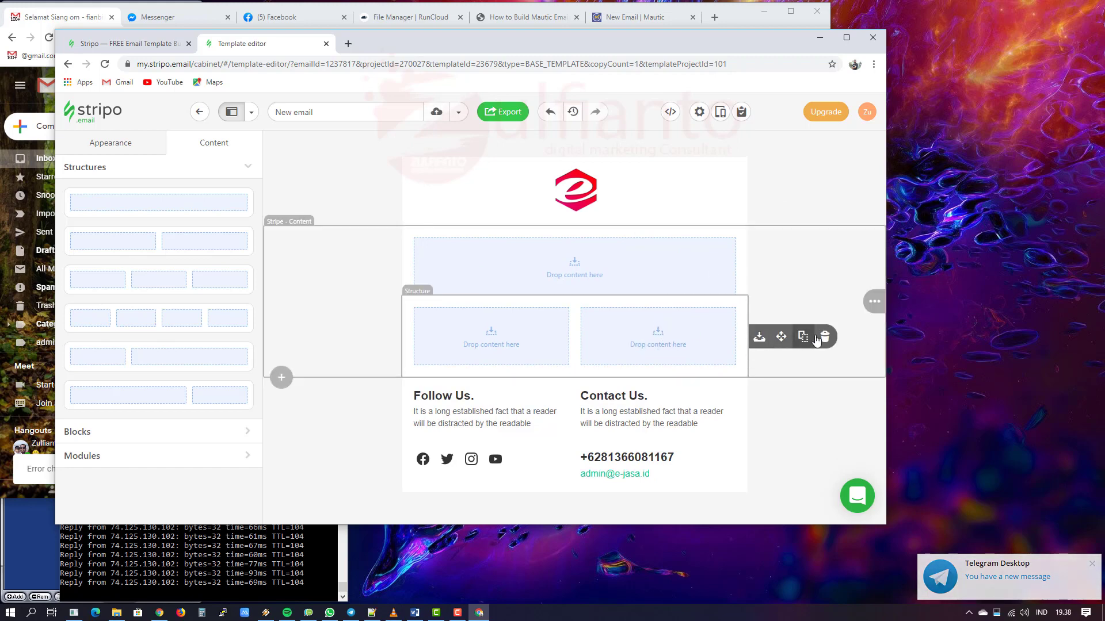
left_click(824, 338)
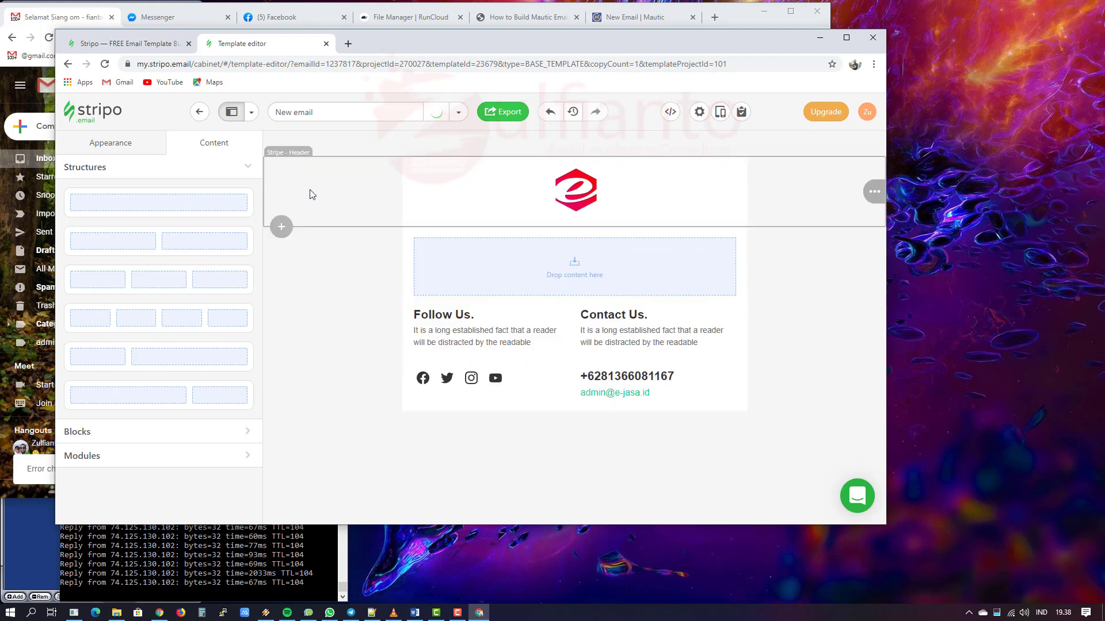
Step: Check the remaining header, footer and content stripes, then go back to the content blocks
left_click(311, 198)
left_click(320, 265)
left_click(320, 353)
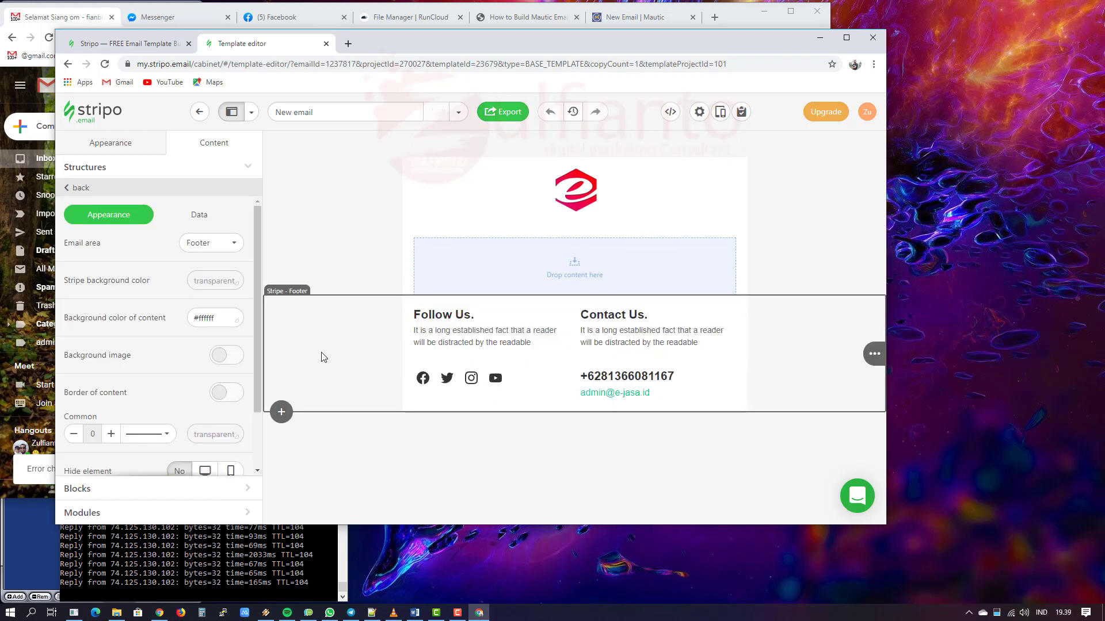
mouse_move(782, 266)
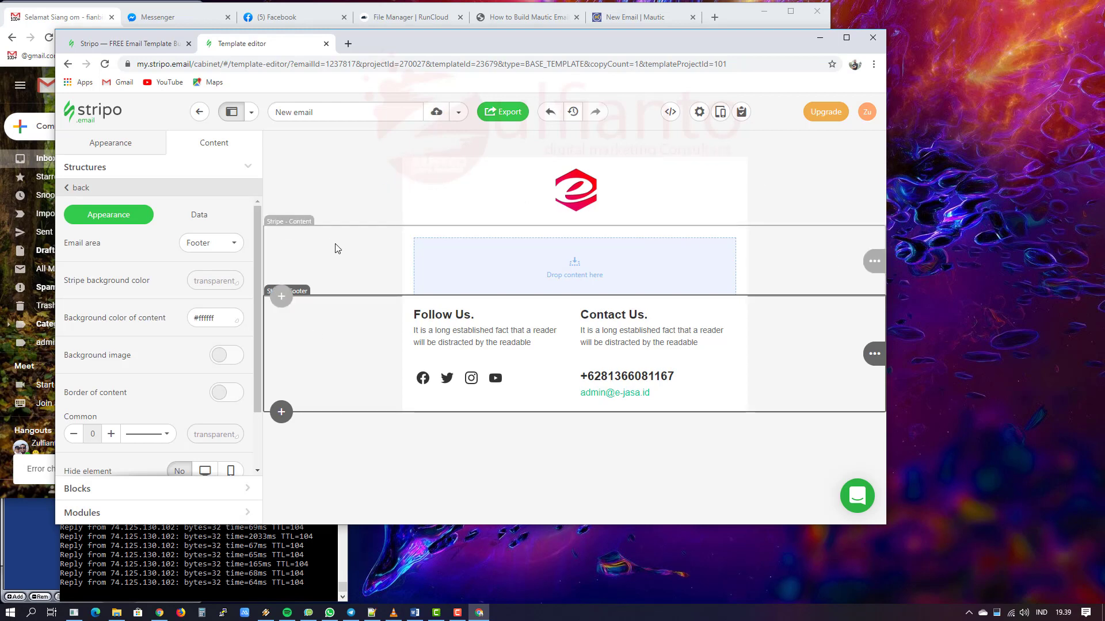
left_click(337, 248)
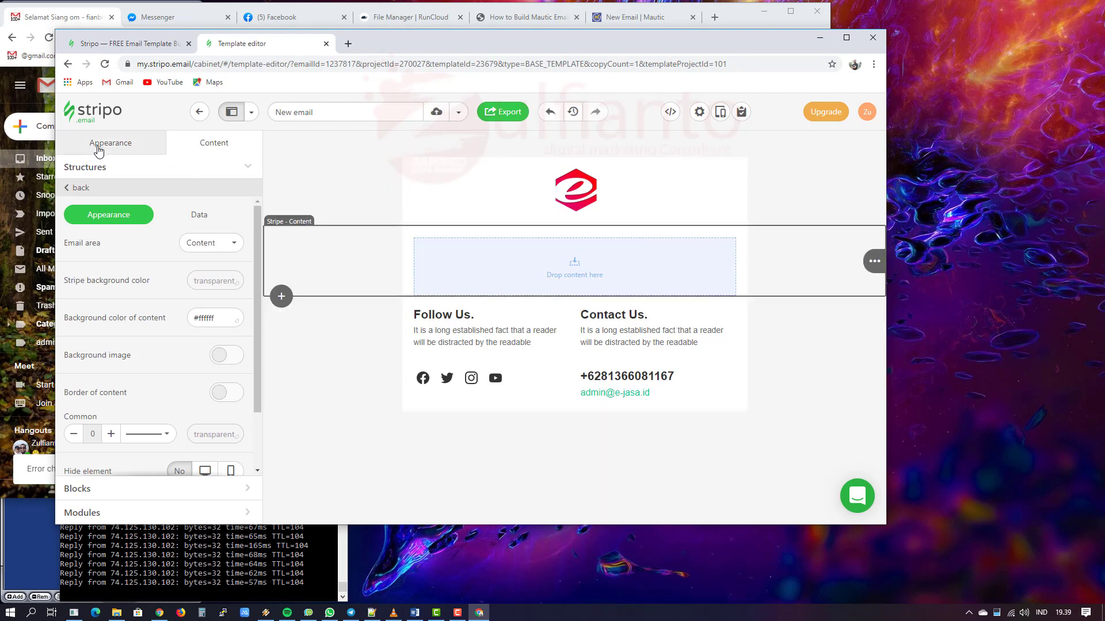
left_click(81, 188)
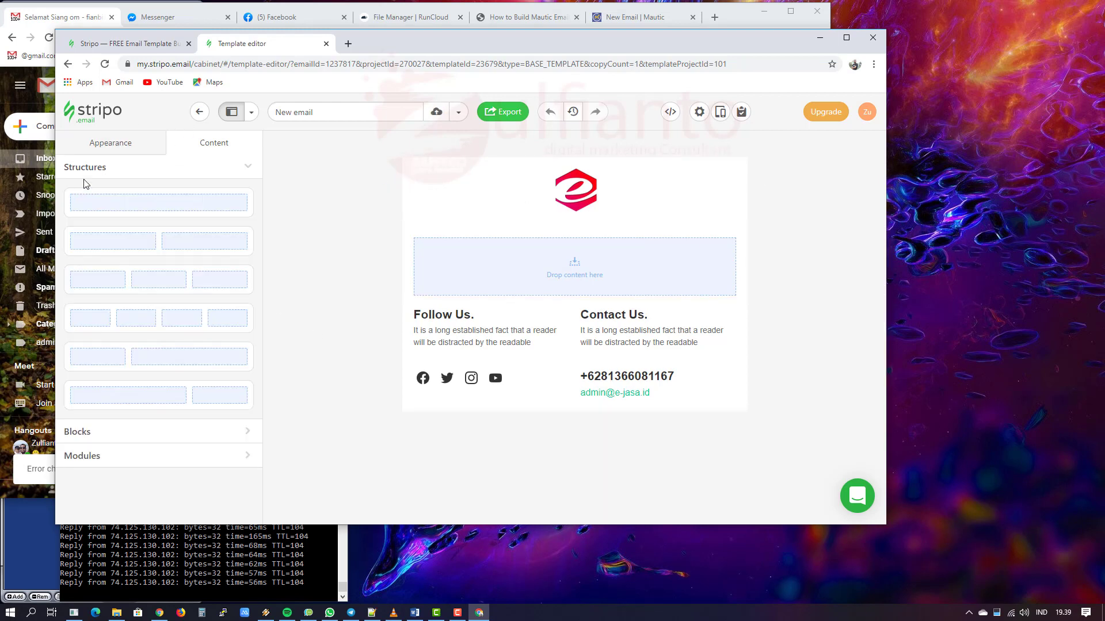
left_click(157, 431)
Step: Drop a Text block into the empty content row and give it 15 left and right padding
left_click_drag(154, 237, 608, 263)
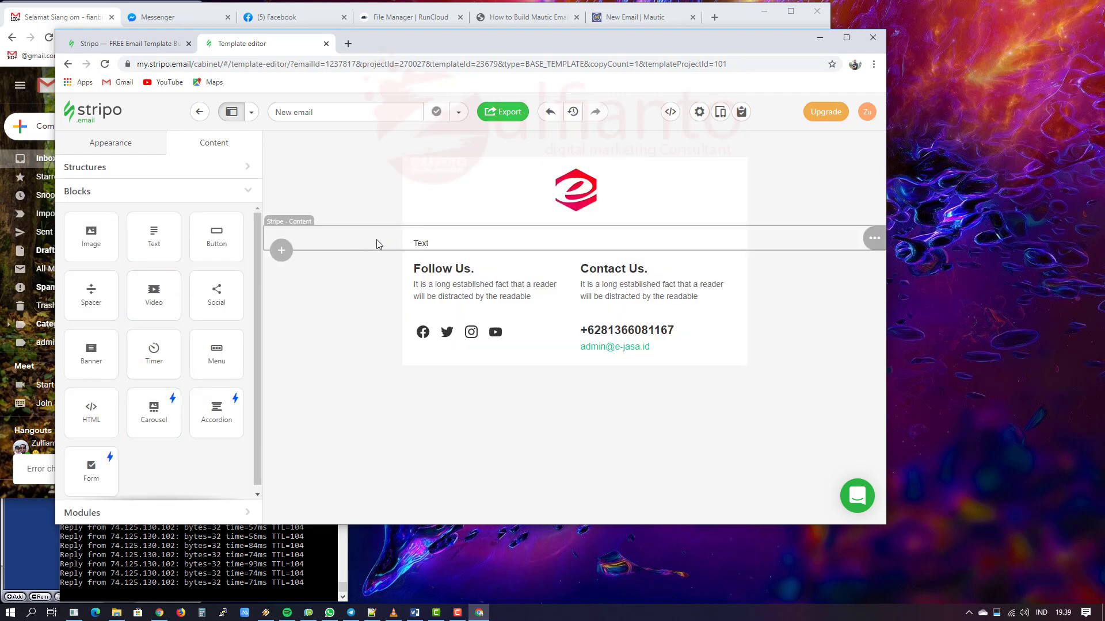
left_click(490, 245)
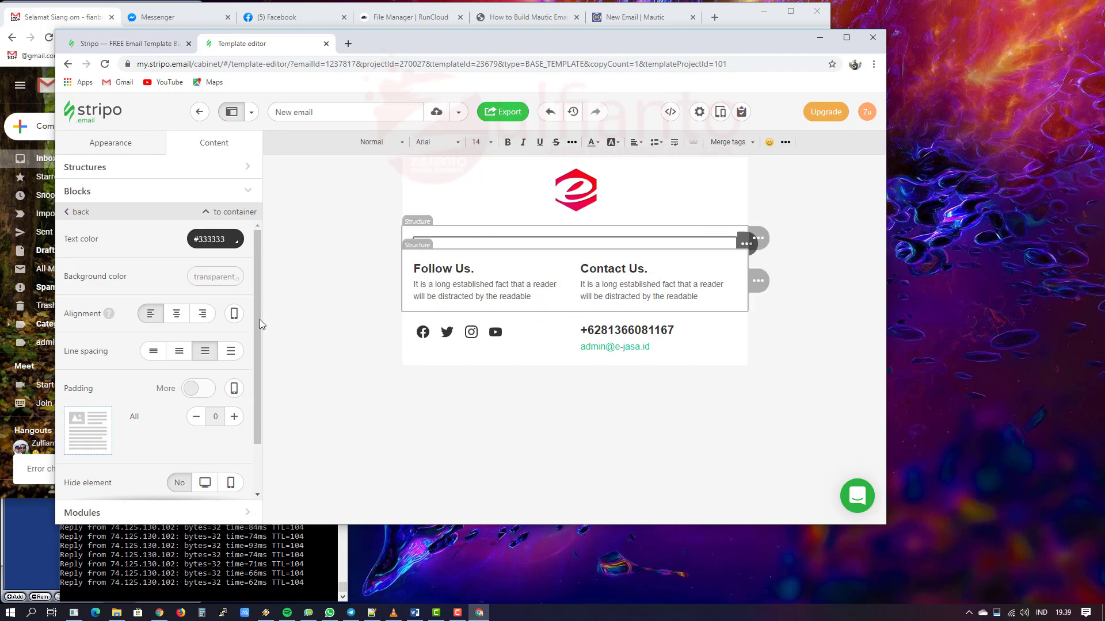
scroll(151, 389, "down", 1)
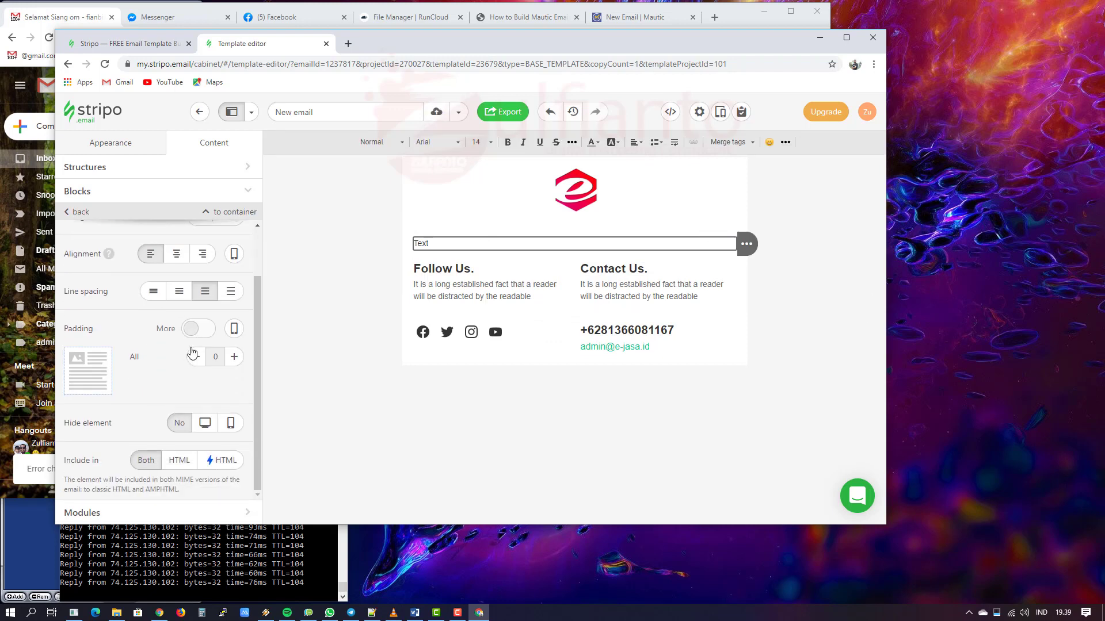
left_click(197, 331)
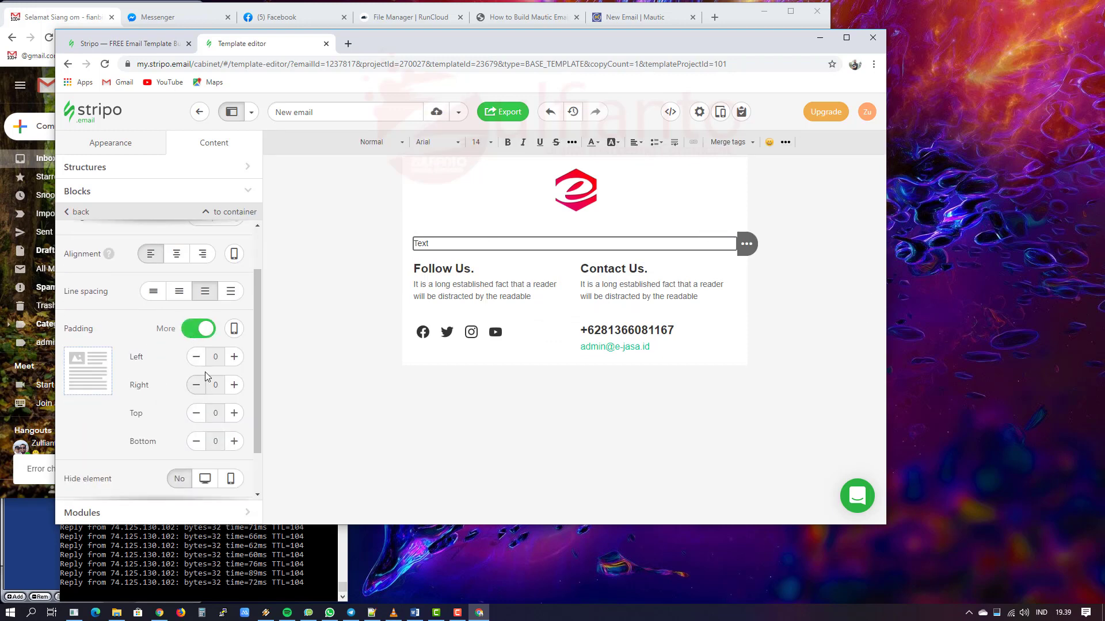
left_click(235, 358)
left_click(234, 358)
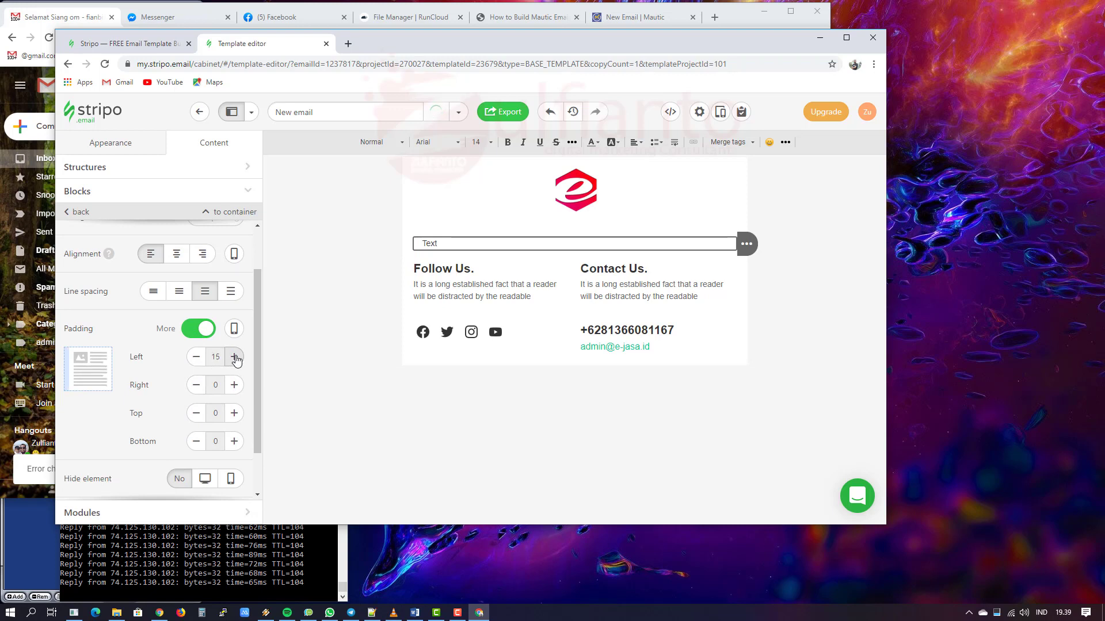
left_click(234, 414)
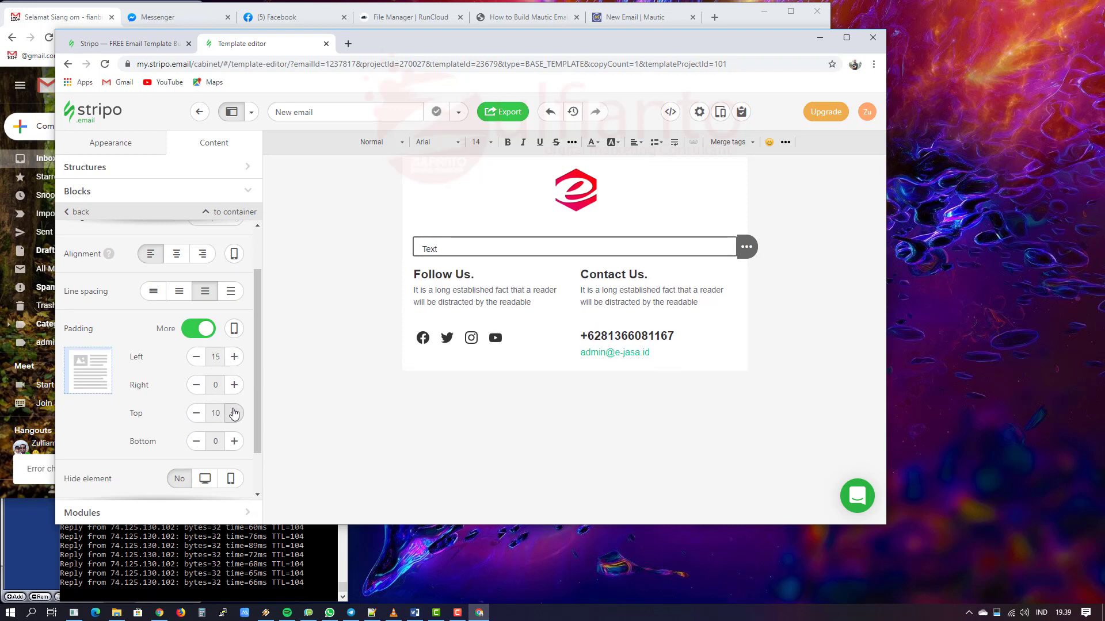
left_click(194, 416)
left_click(235, 387)
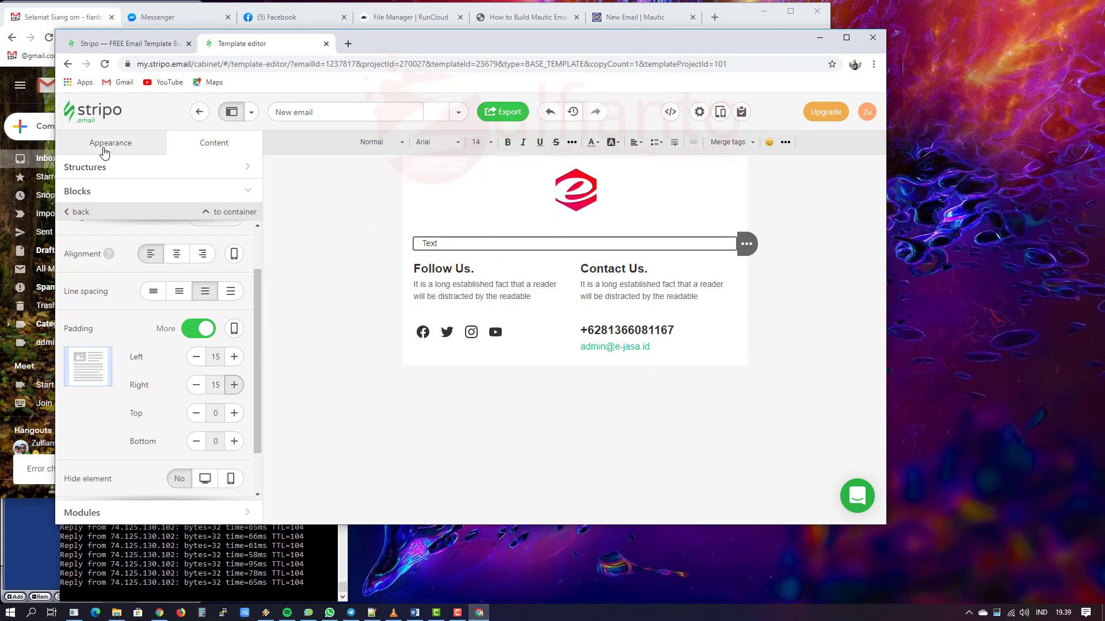
left_click(81, 213)
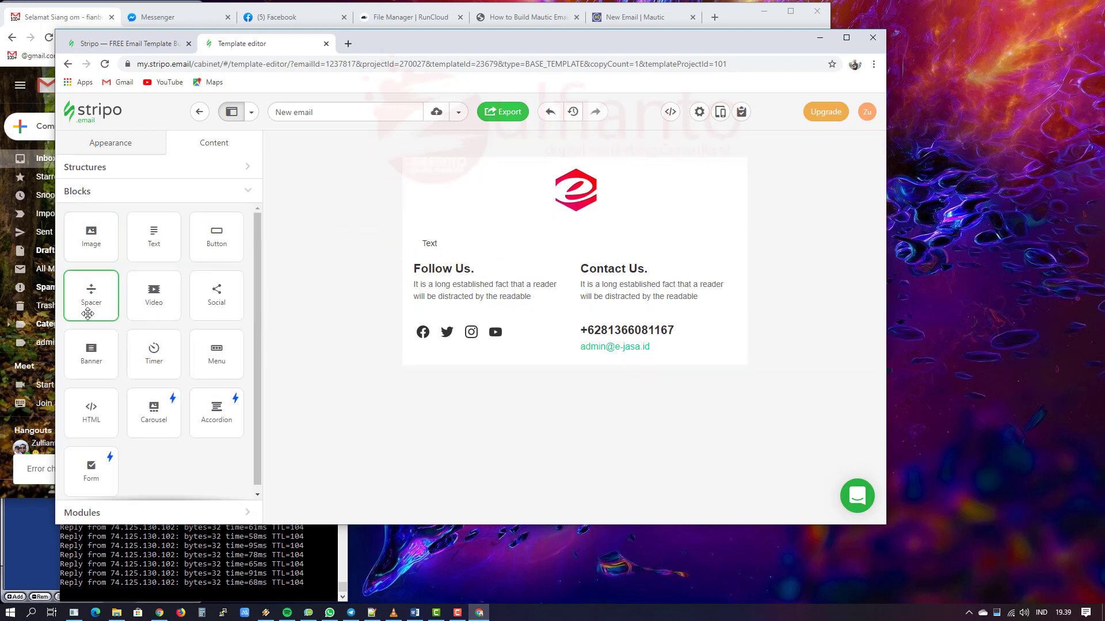
Step: Add a divider and a new text block below the first text block
mouse_move(91, 292)
left_mouse_down()
mouse_move(567, 250)
mouse_move(530, 245)
left_mouse_up()
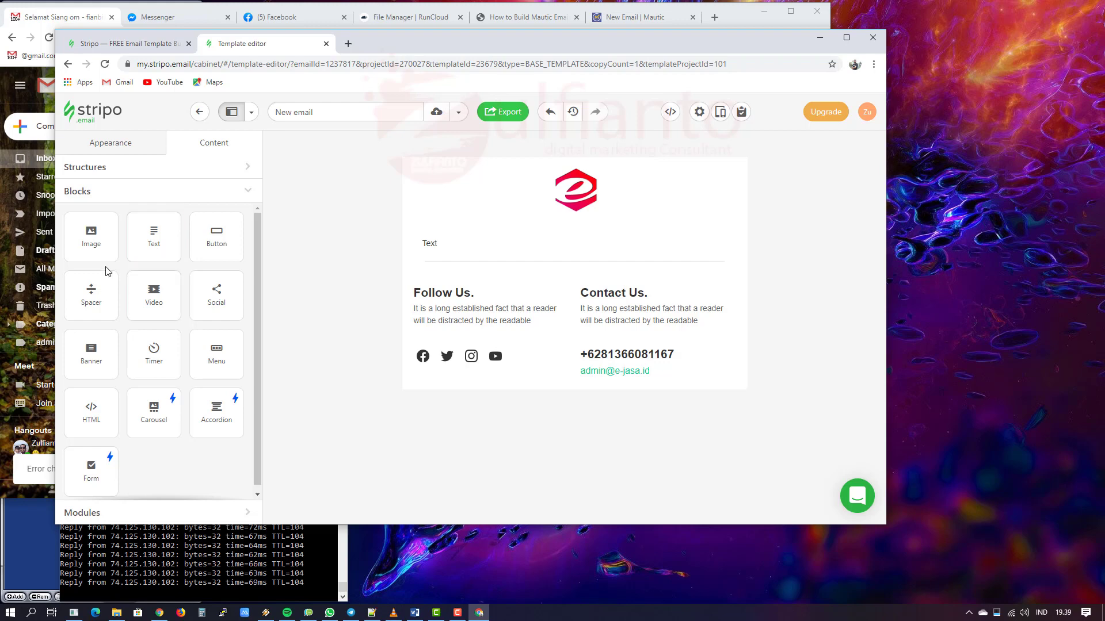
left_click_drag(157, 231, 544, 269)
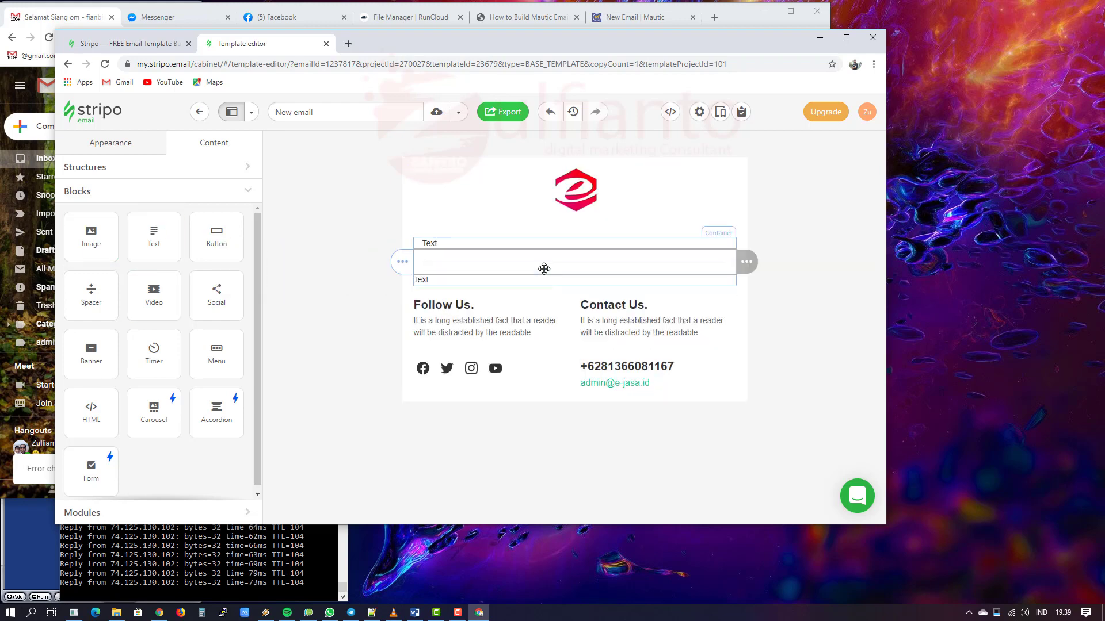
left_click(491, 282)
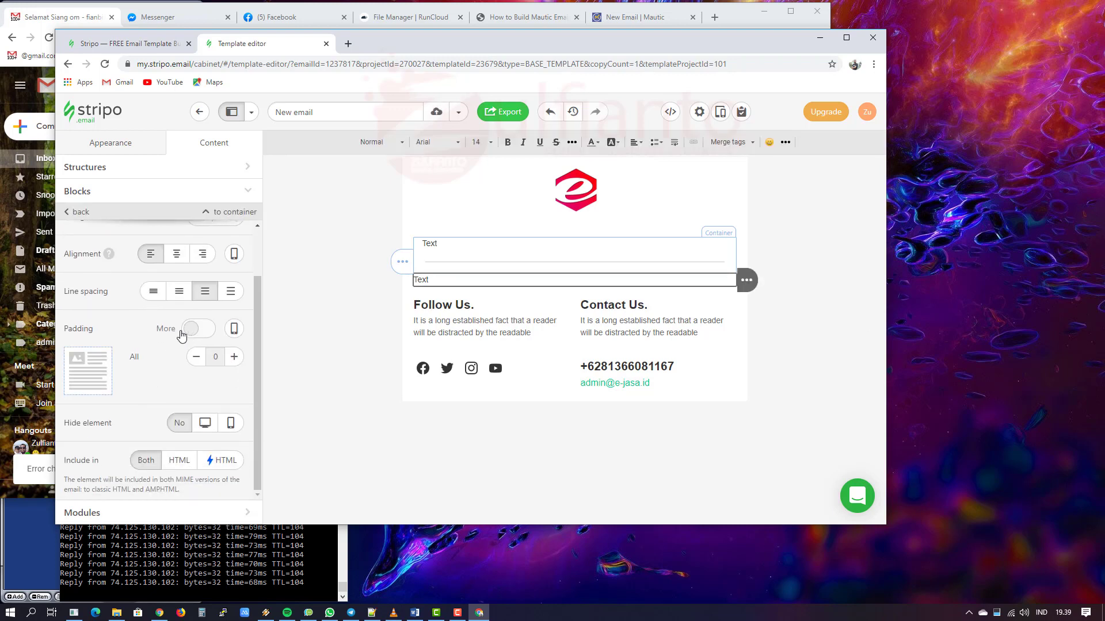
Step: Switch to per-side padding and raise the new text block's left padding to 15
left_click(202, 331)
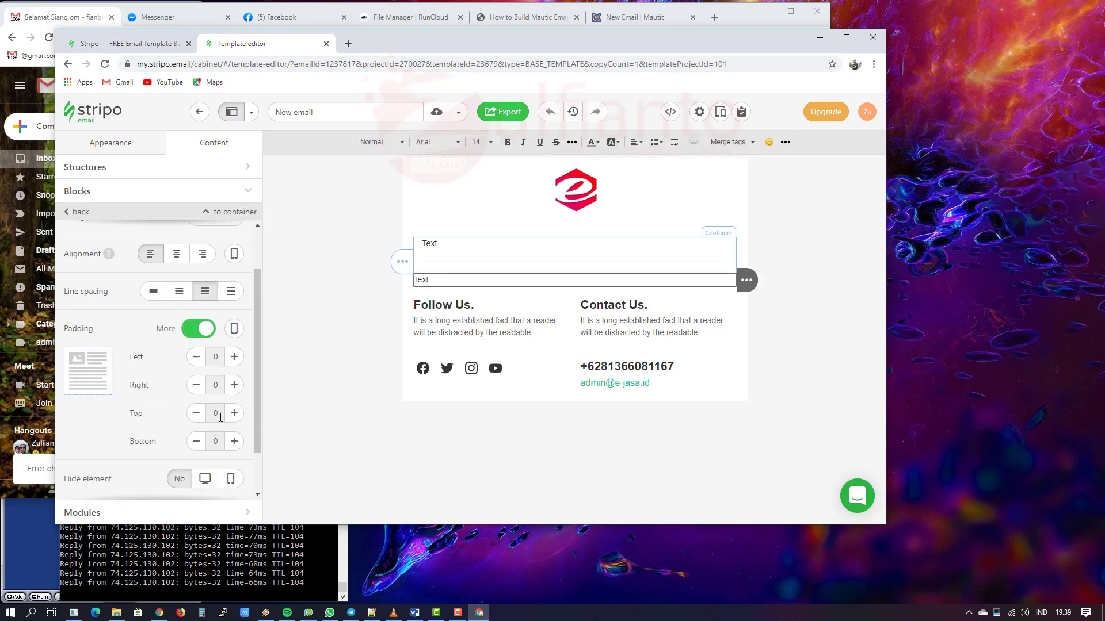
left_click(236, 360)
left_click(236, 360)
left_click(235, 361)
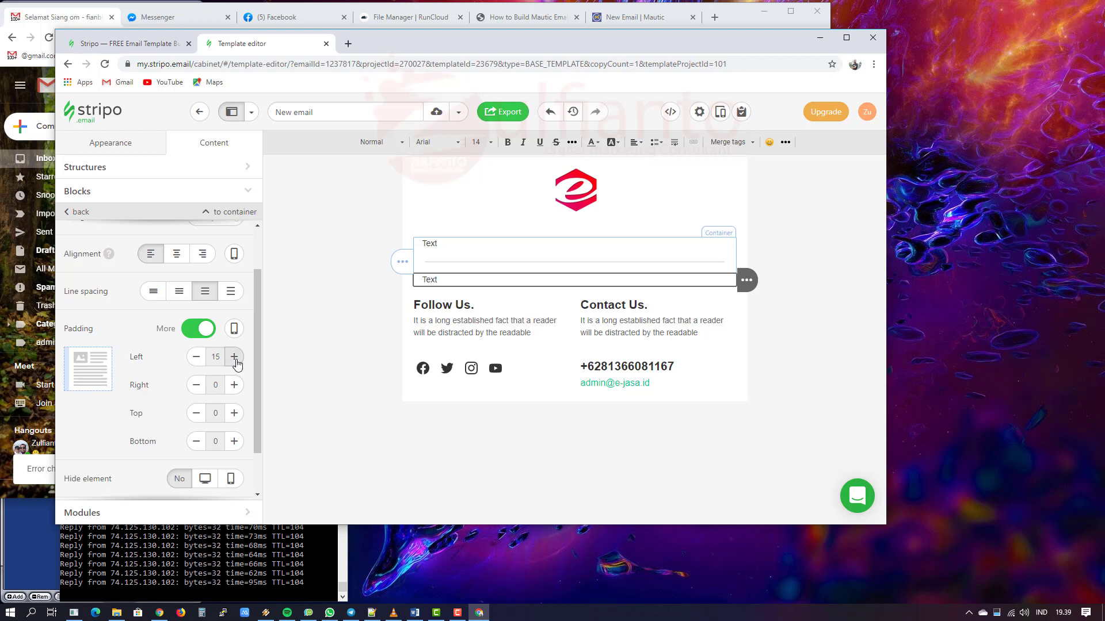
left_click(236, 360)
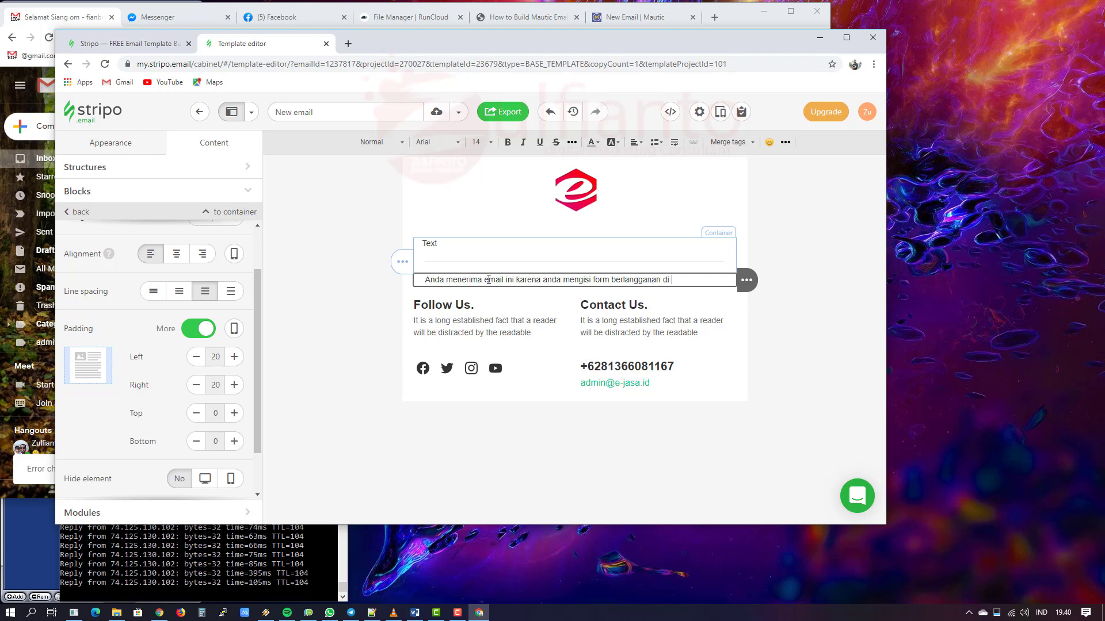
Step: Finish the unsubscribe notice text ending '…website silahkan' and make 'Klik Unsubscribe' bold
type("website yang kami miliki, jika anda tidak ingin menerima email la")
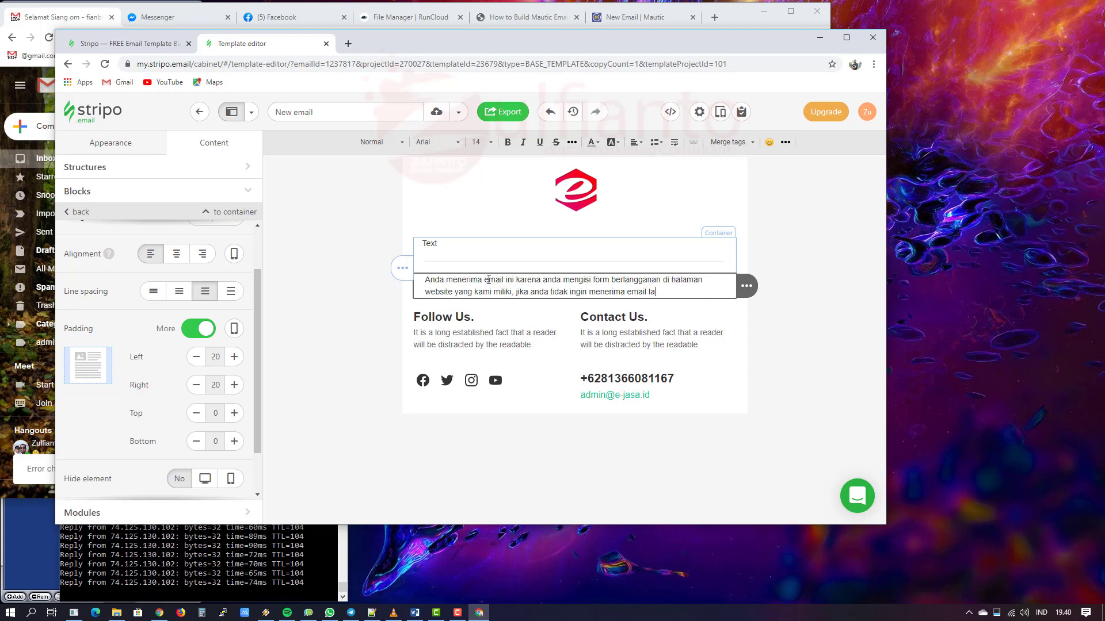
type(" silahkan Klik Unsubscribe.")
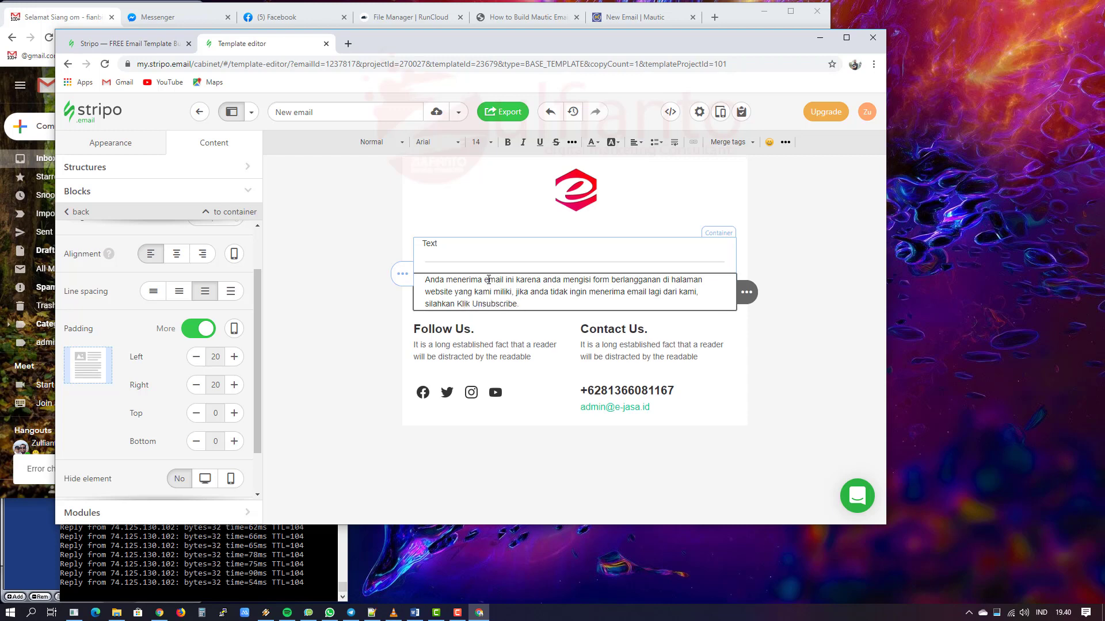
left_click(466, 301)
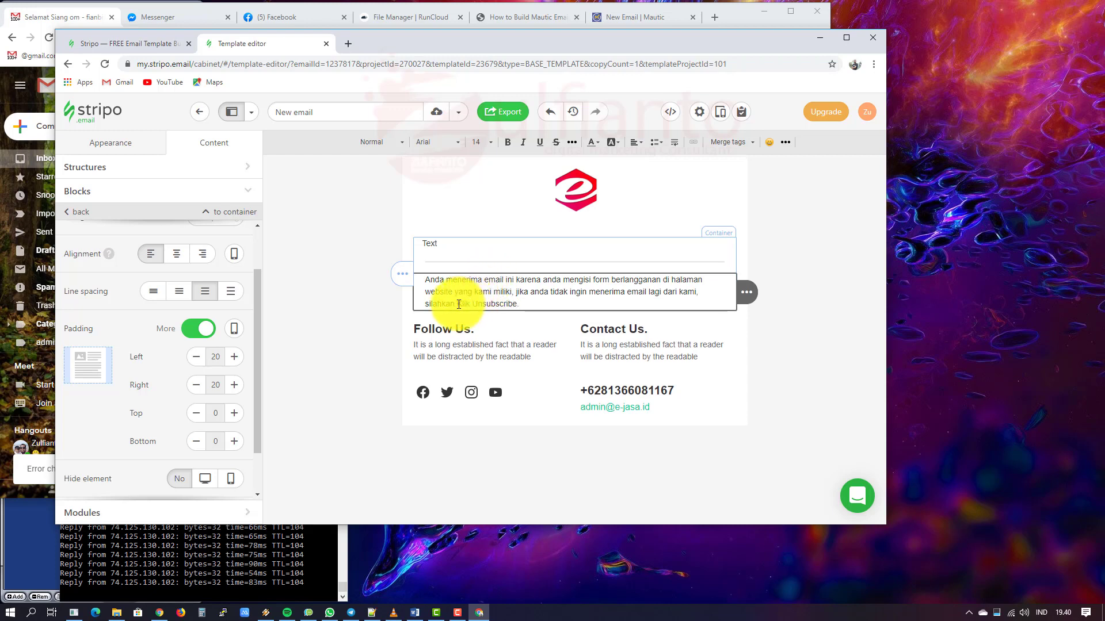
left_click_drag(458, 304, 515, 308)
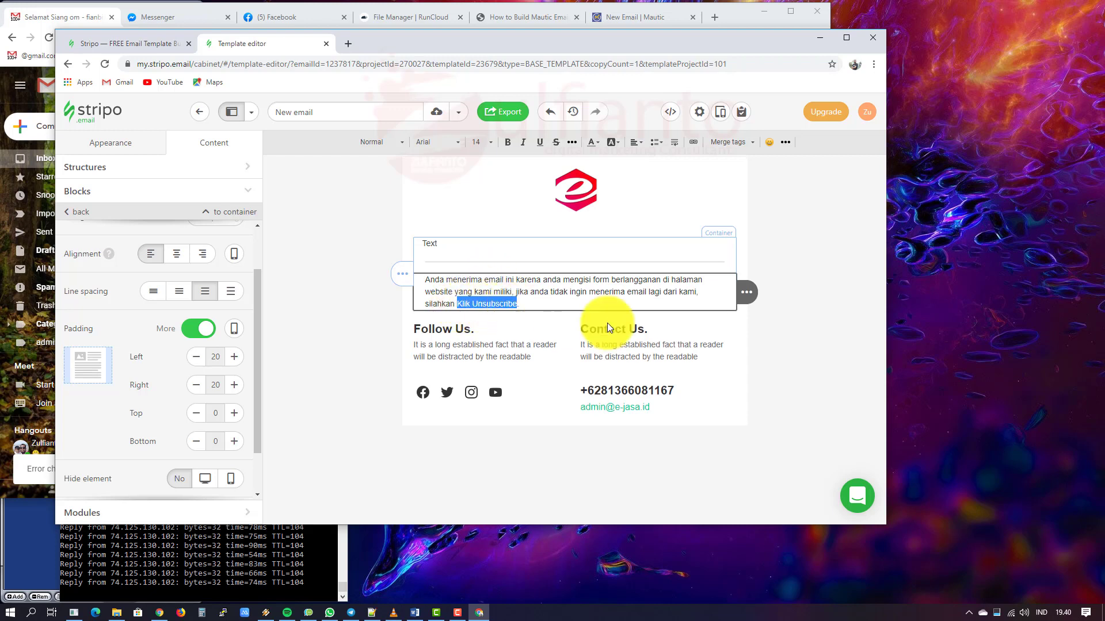
left_click(506, 140)
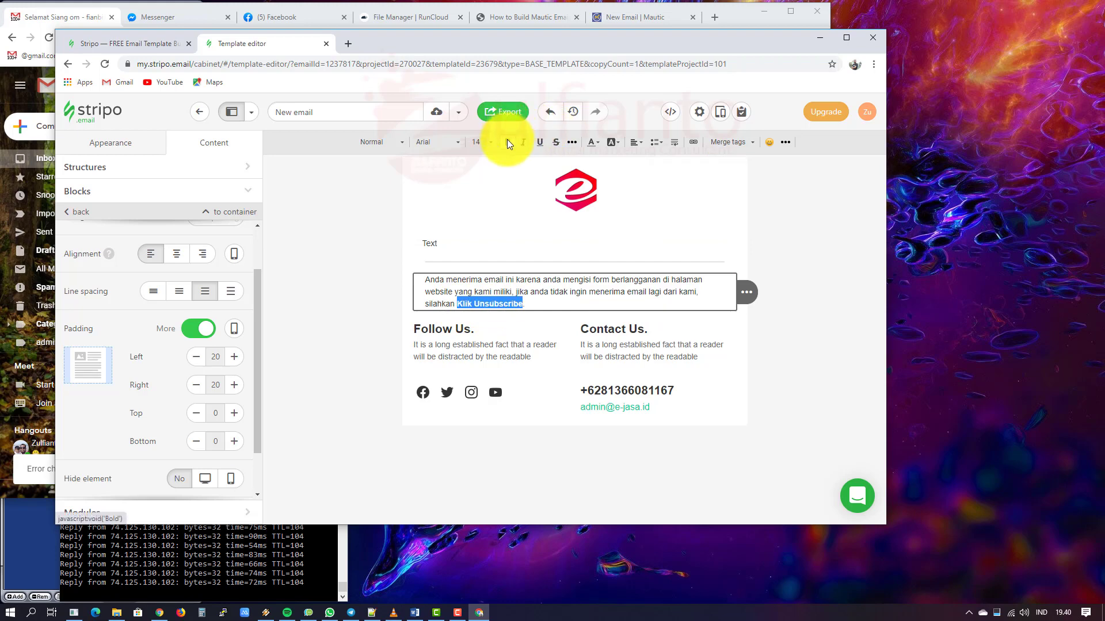
left_click(549, 304)
Step: Centre-align the whole unsubscribe paragraph
key("ctrl+a")
left_click(634, 143)
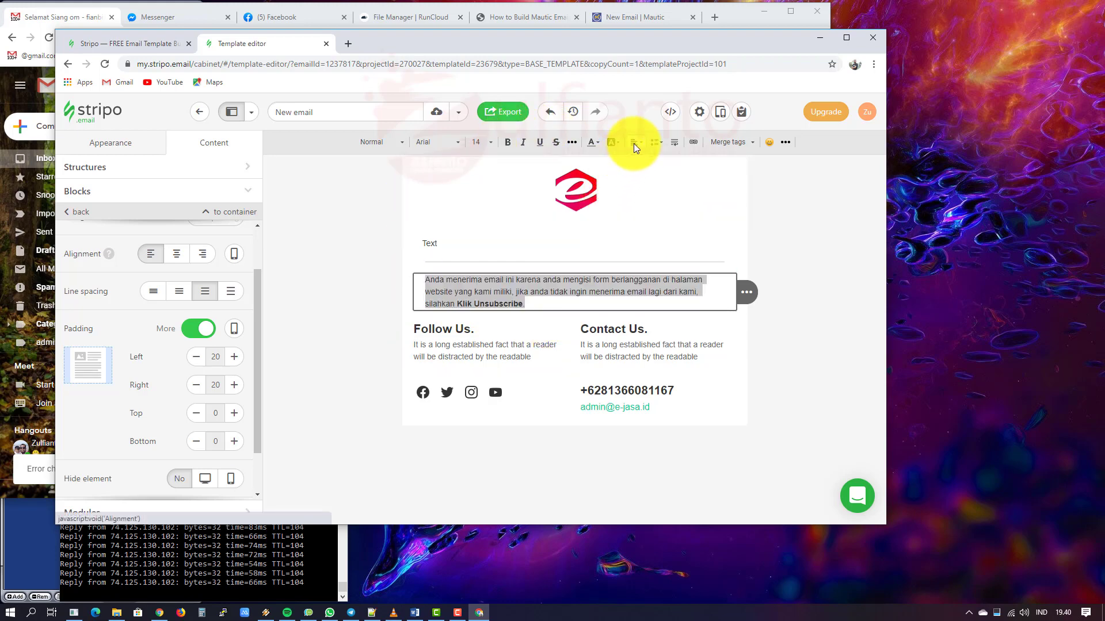
left_click(654, 179)
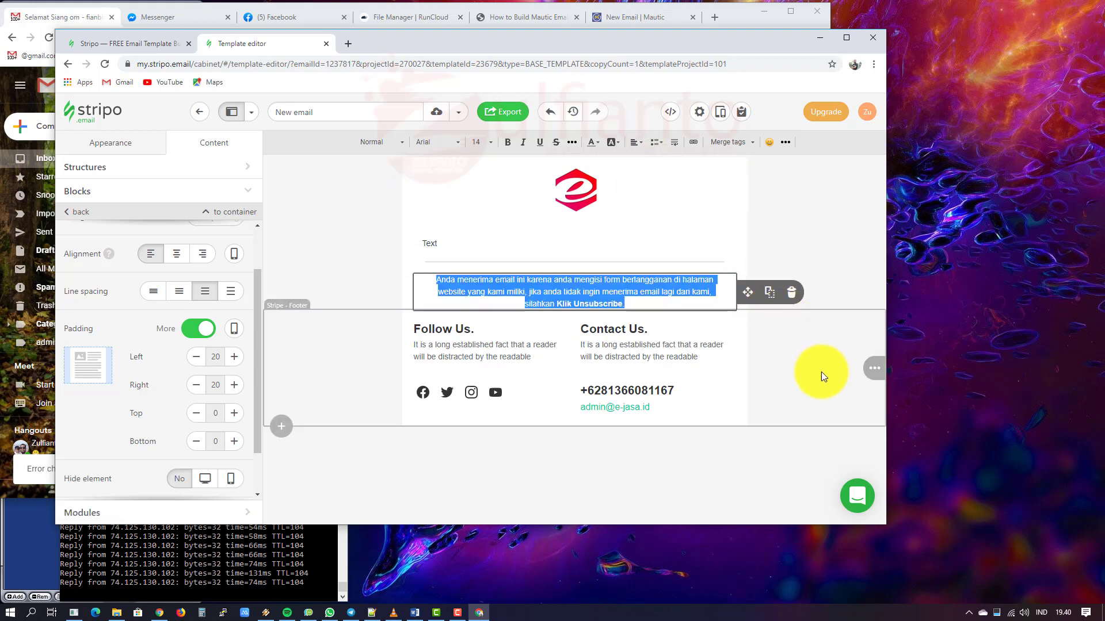
left_click(311, 247)
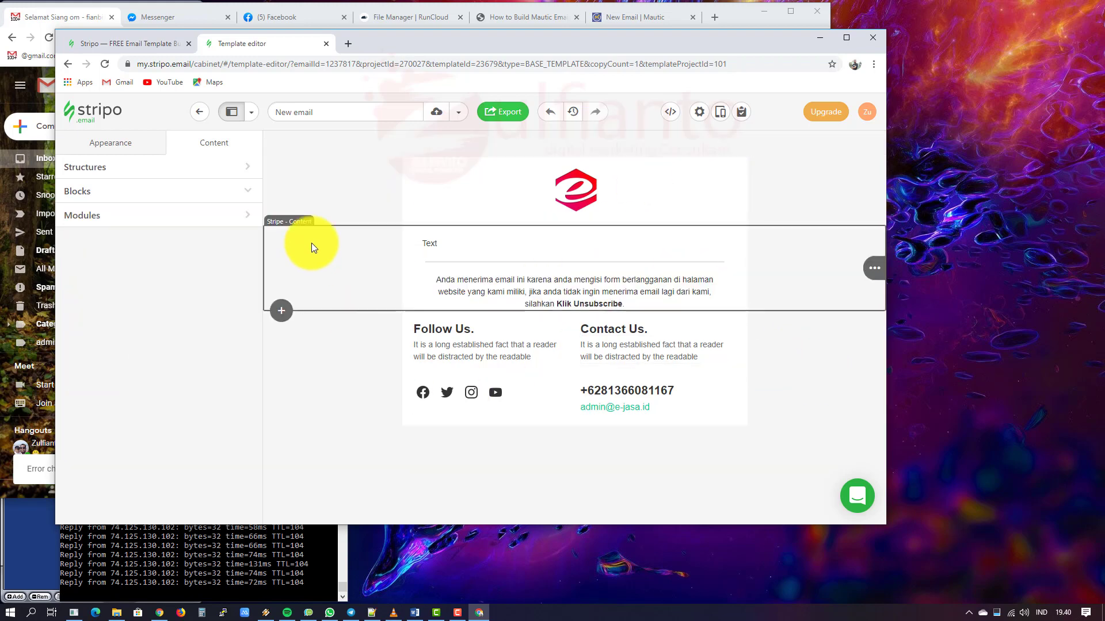
left_click(326, 146)
left_click(511, 284)
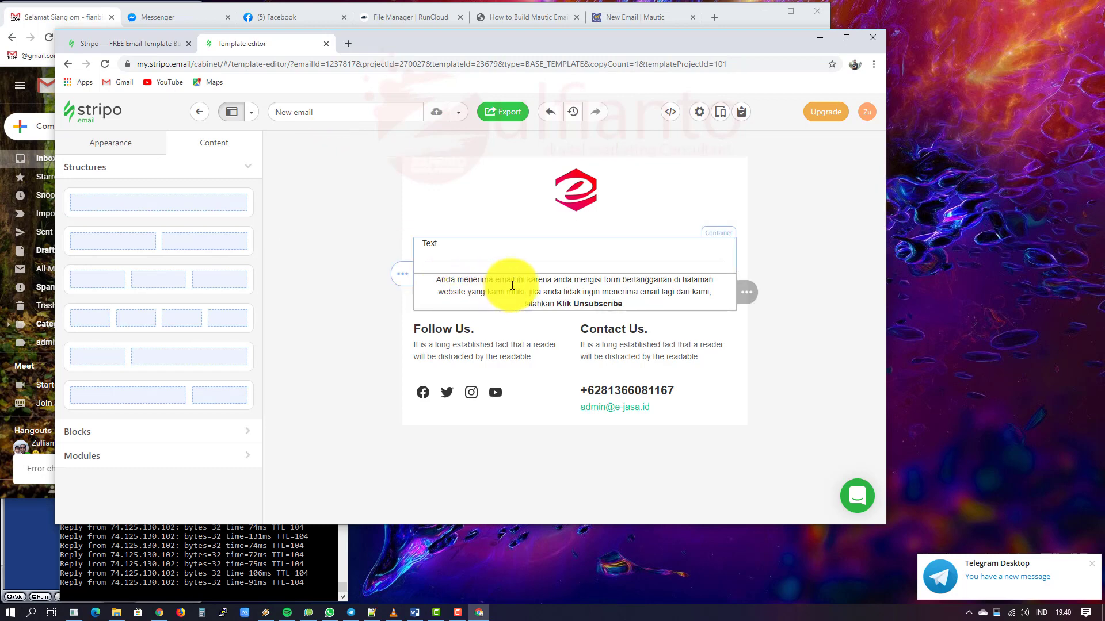
Step: Set the unsubscribe notice to font size 11
triple_click(510, 282)
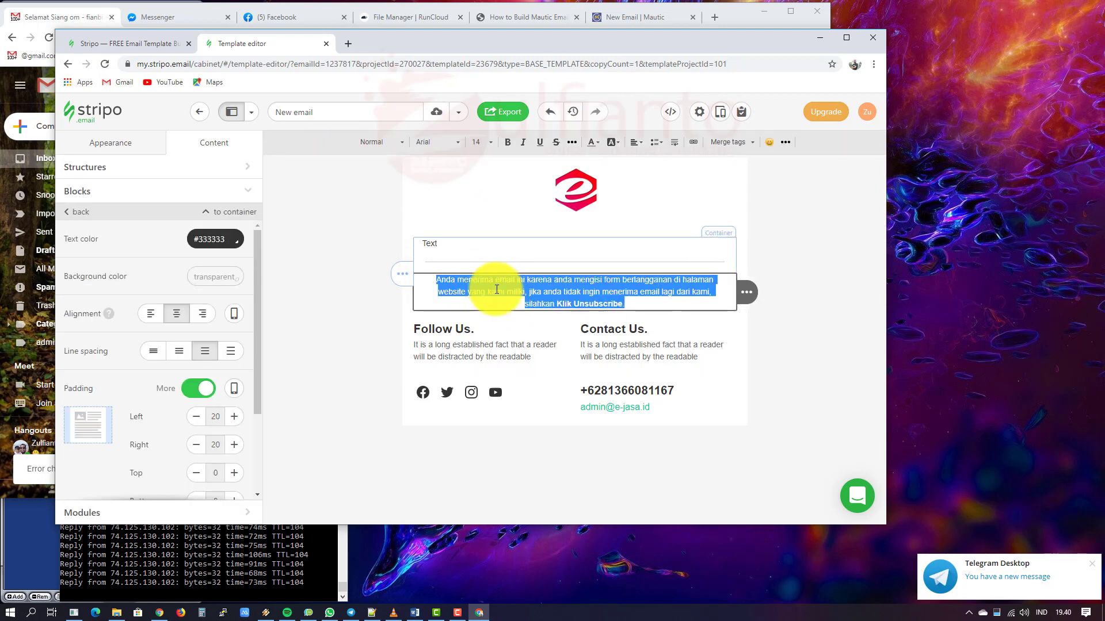
left_click(489, 144)
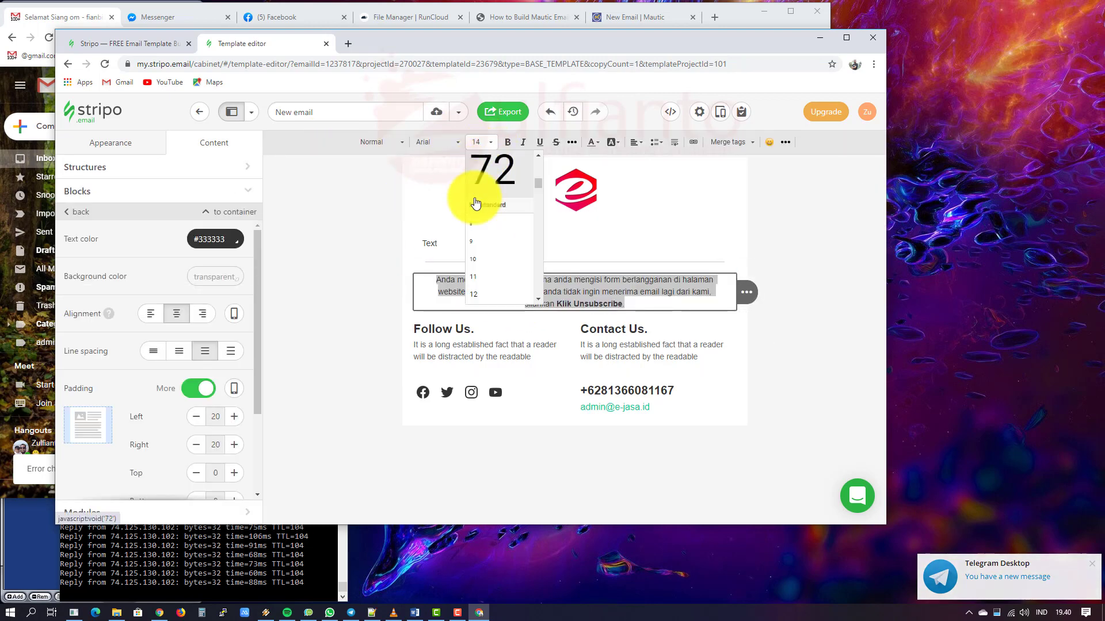
left_click(493, 273)
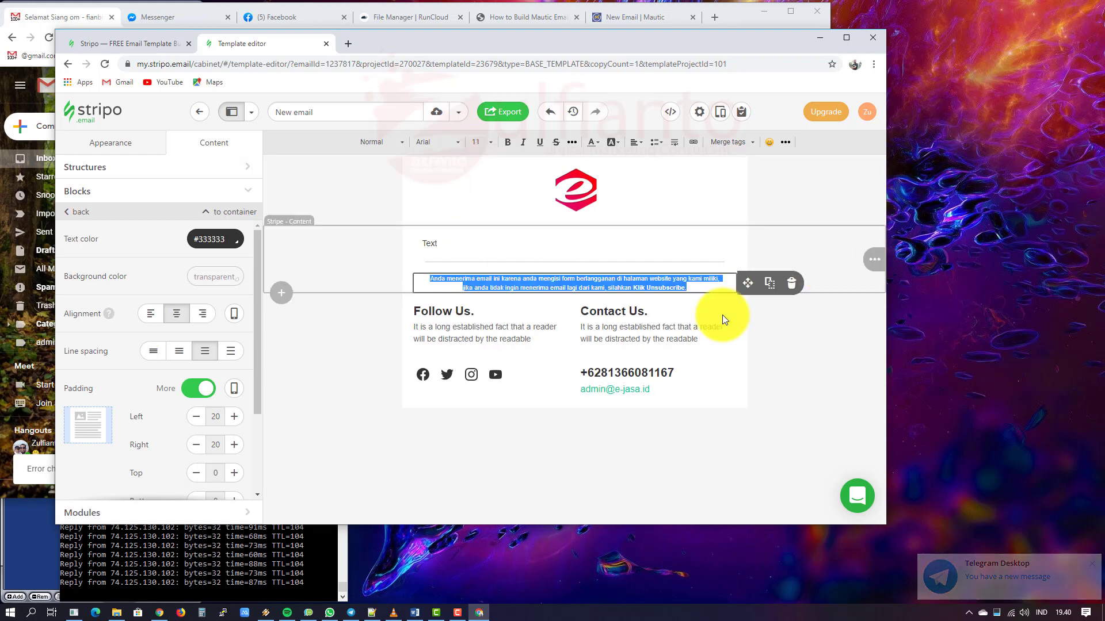
Step: Set the Follow Us and Contact Us headings to font size 15
left_click(452, 310)
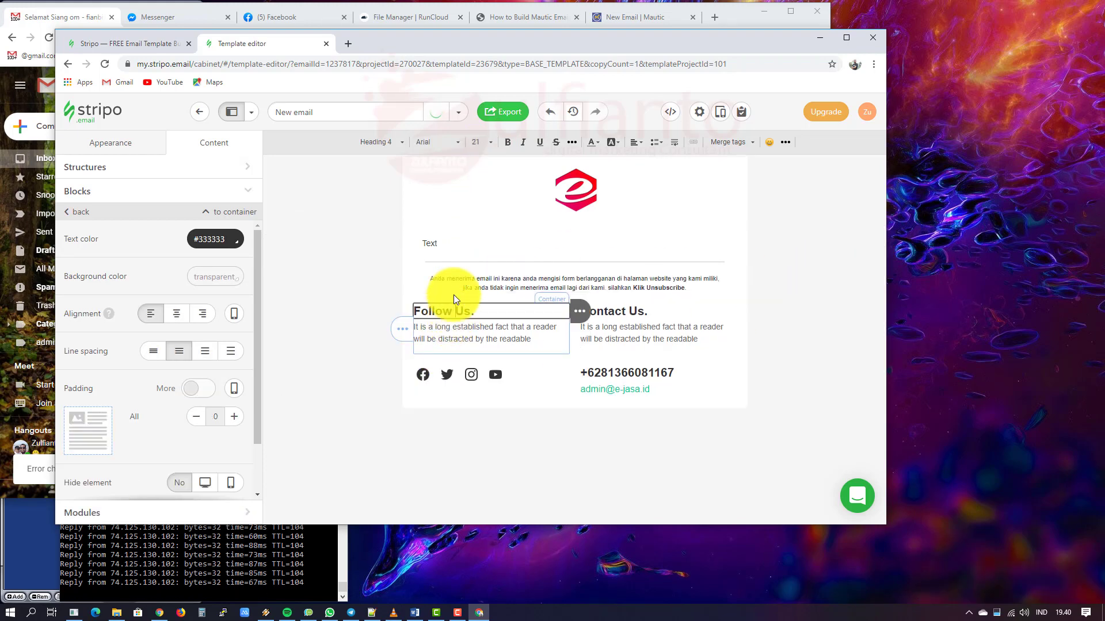
key("ctrl+a")
left_click(482, 141)
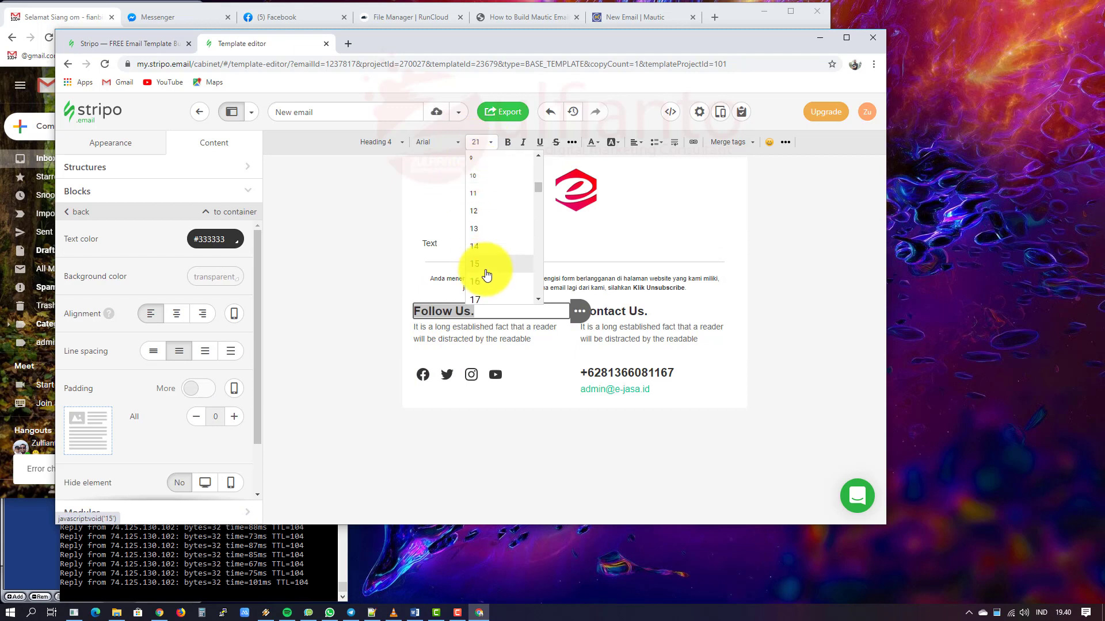
left_click(485, 265)
left_click(623, 312)
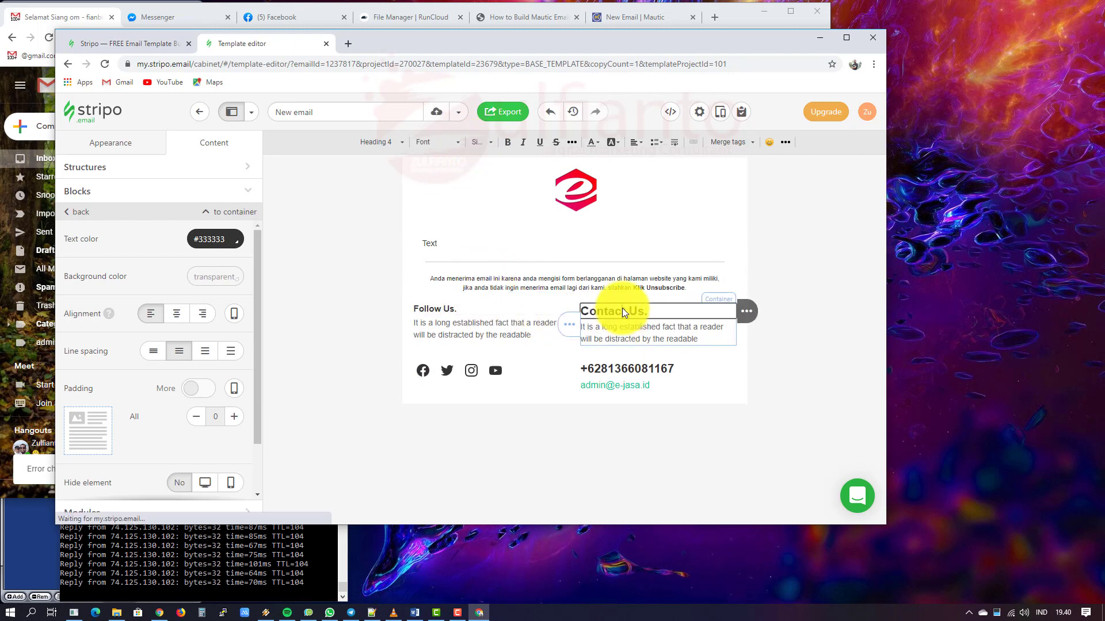
key("ctrl+a")
left_click(482, 142)
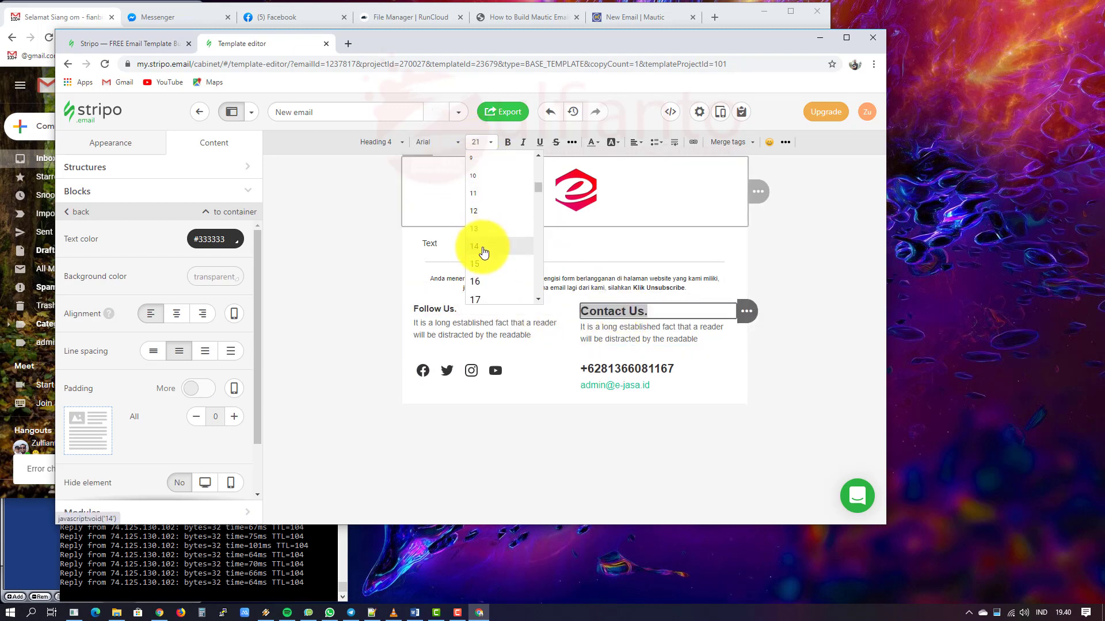
left_click(483, 256)
Step: Set the body text under Follow Us and Contact Us to font size 12
left_click(482, 337)
key("ctrl+a")
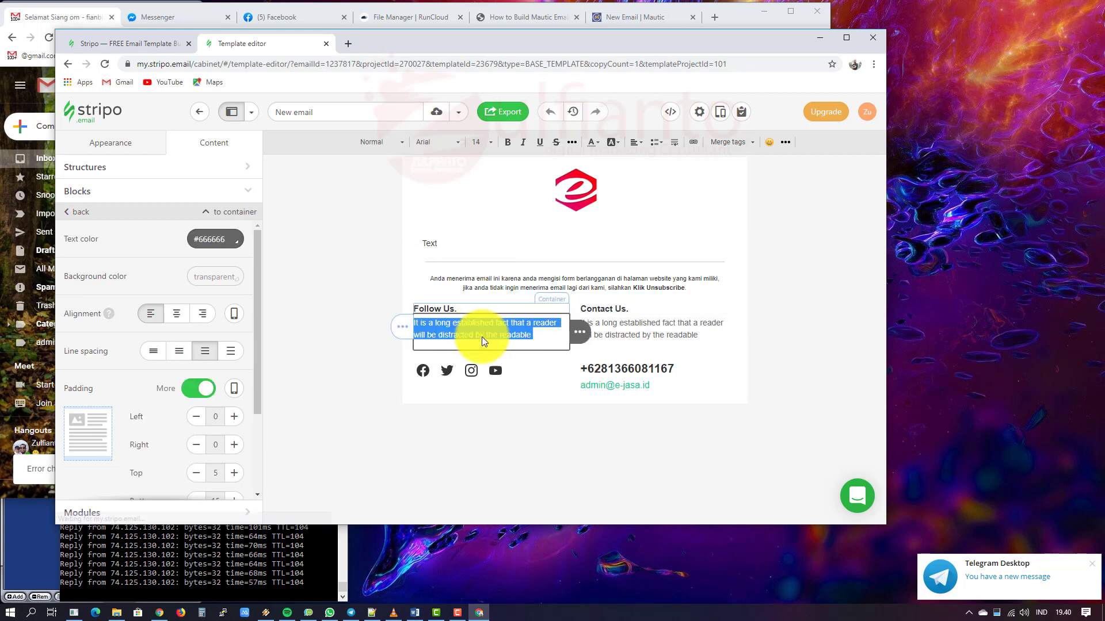
left_click(480, 138)
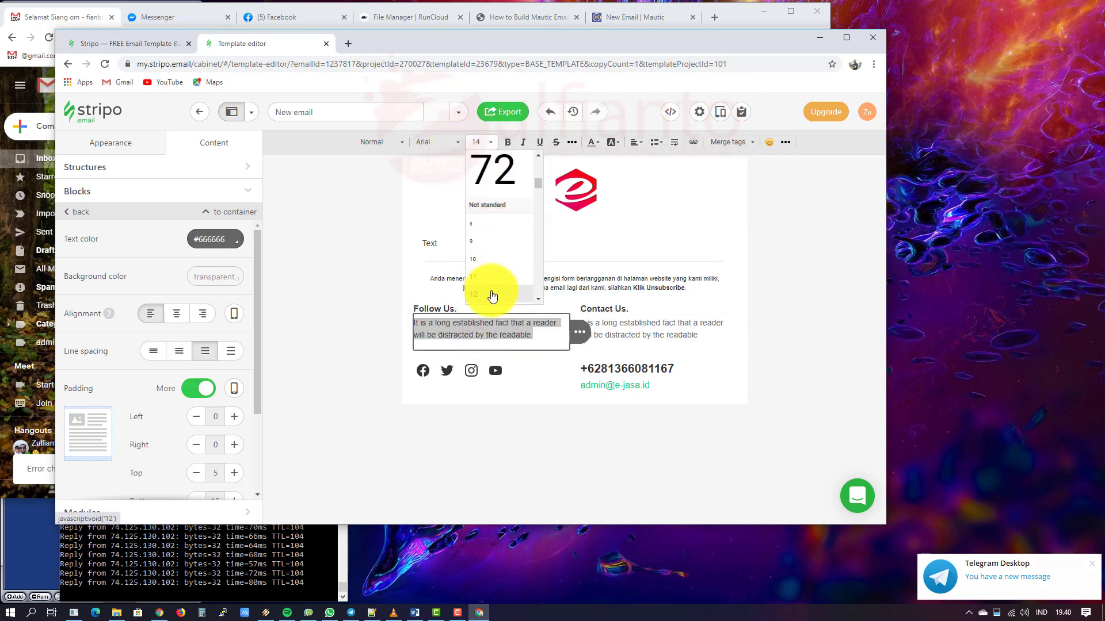
left_click(493, 292)
left_click(688, 332)
key("ctrl+a")
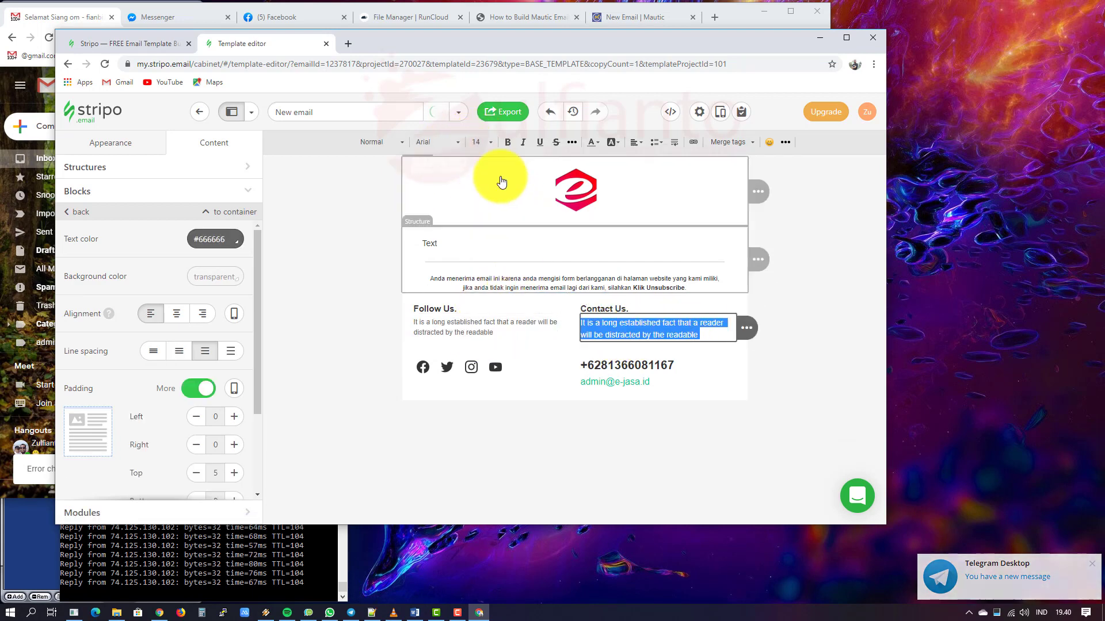
left_click(481, 140)
left_click(493, 292)
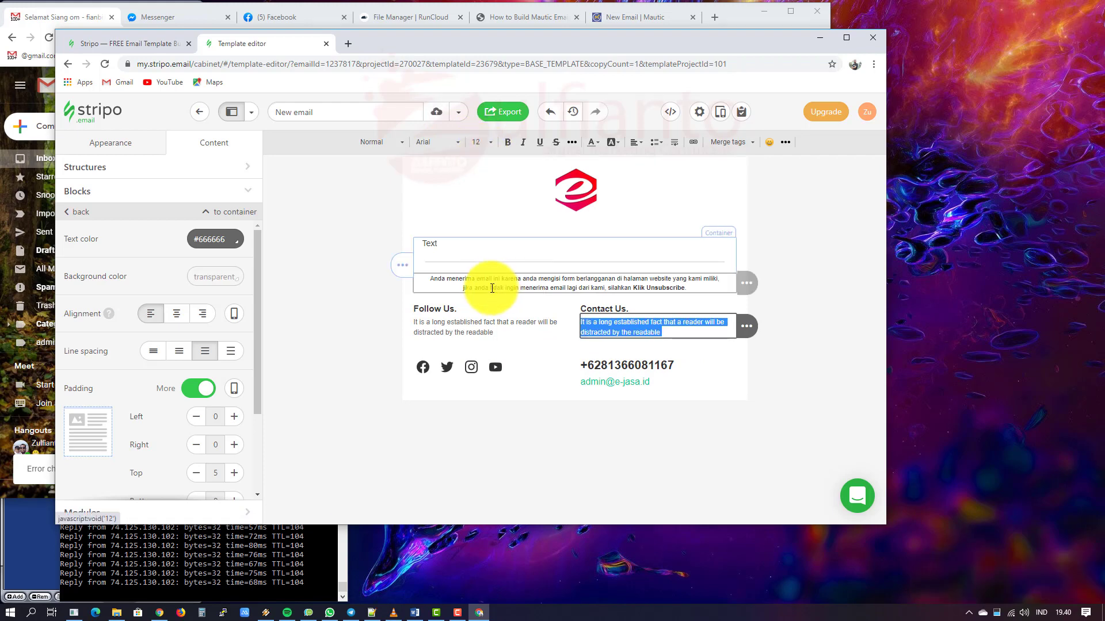
left_click(618, 471)
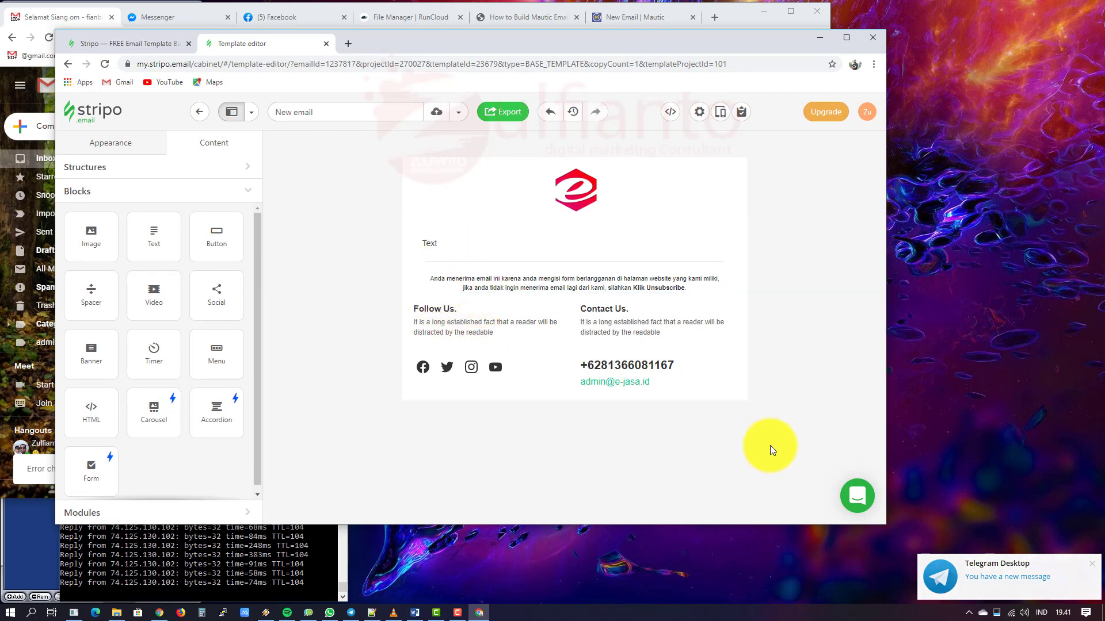
left_click(460, 246)
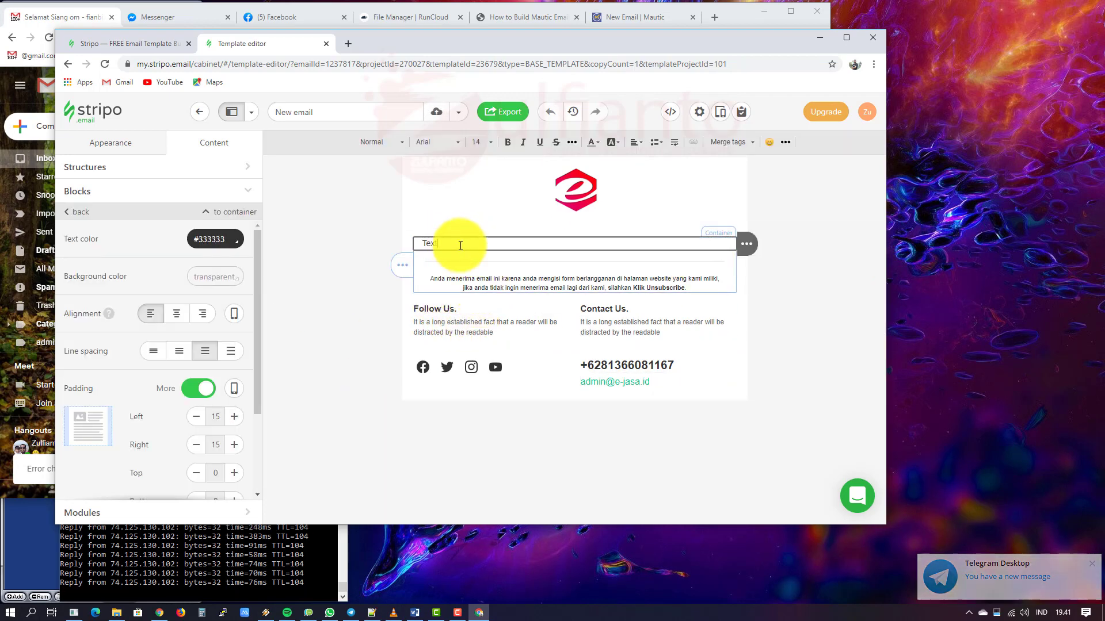
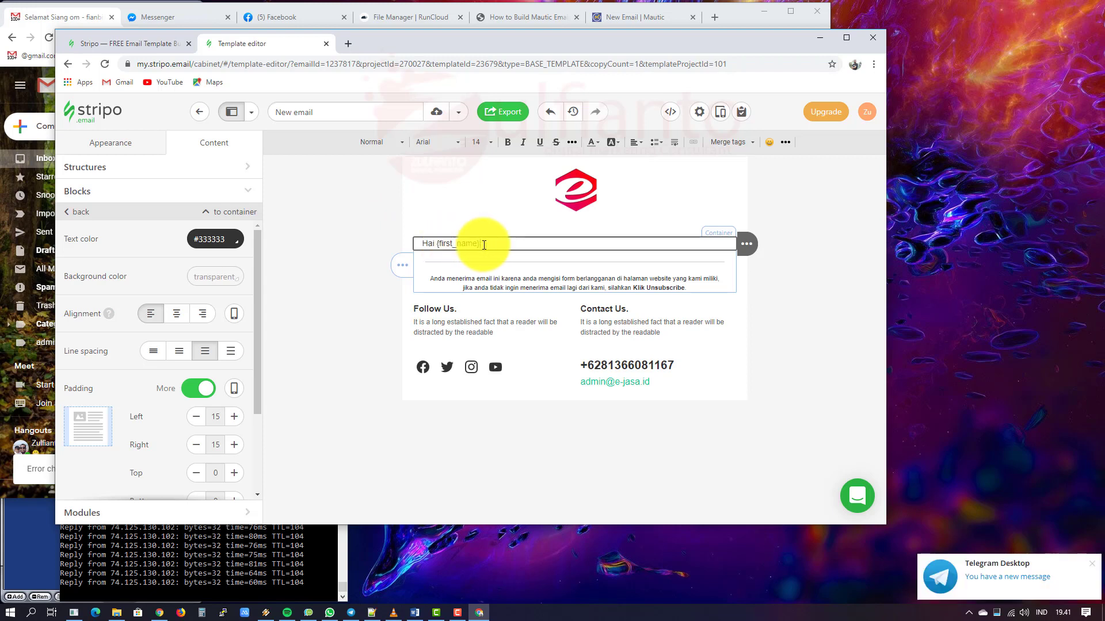
Step: Switch to the 'New Email | Mautic' builder tab
left_click(611, 16)
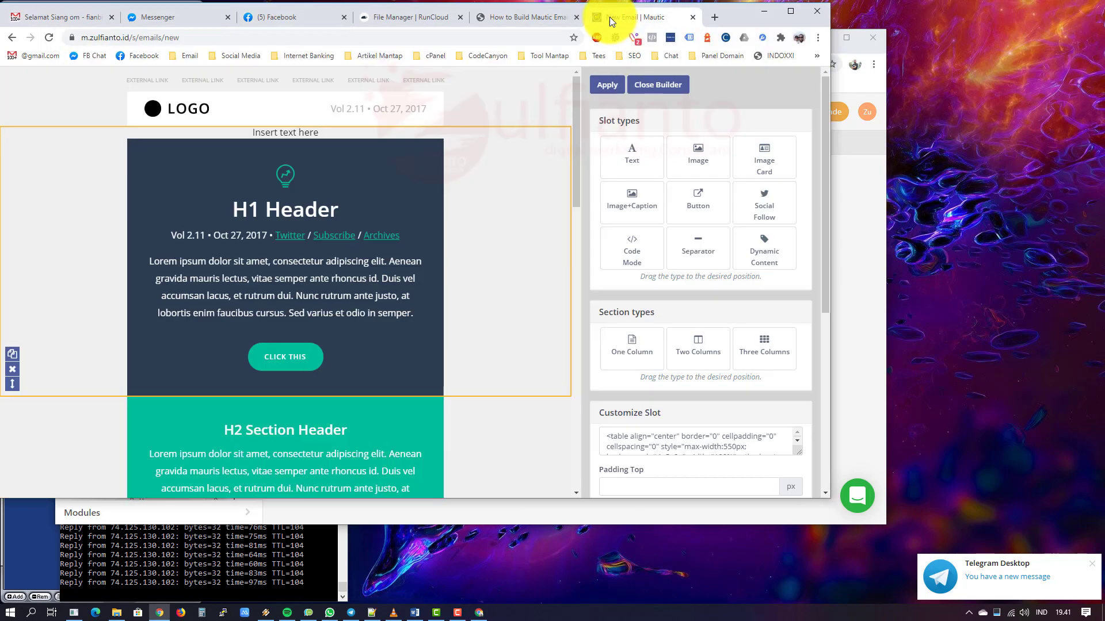
Step: Add a line below the header paragraph and try the First Name merge field, then undo it
scroll(466, 245, "down", 3)
scroll(756, 347, "down", 3)
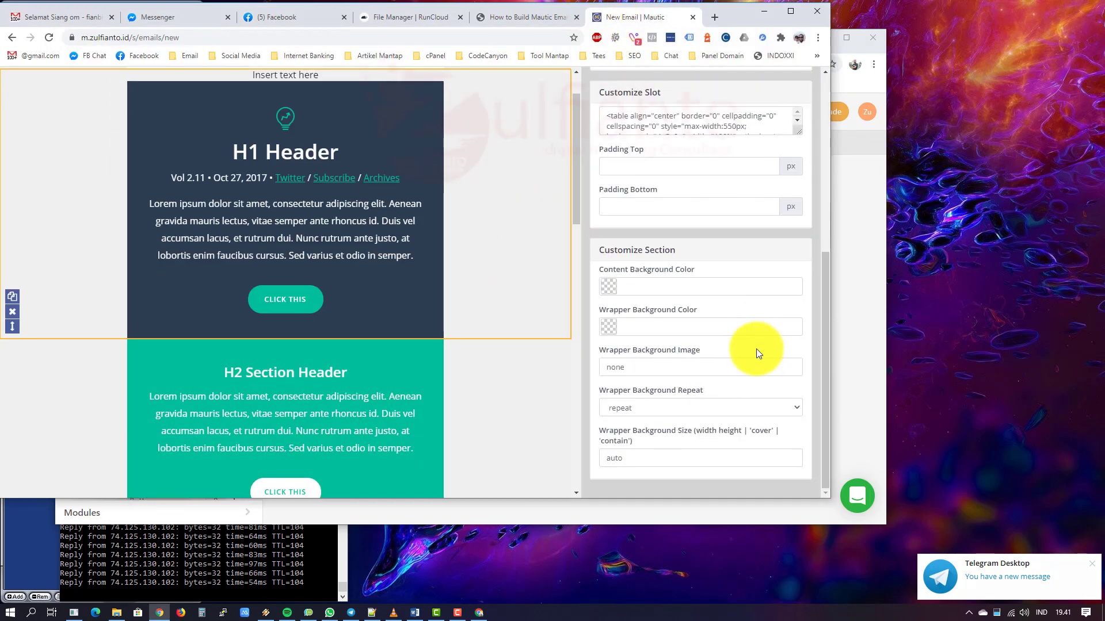
left_click(399, 239)
scroll(805, 334, "down", 3)
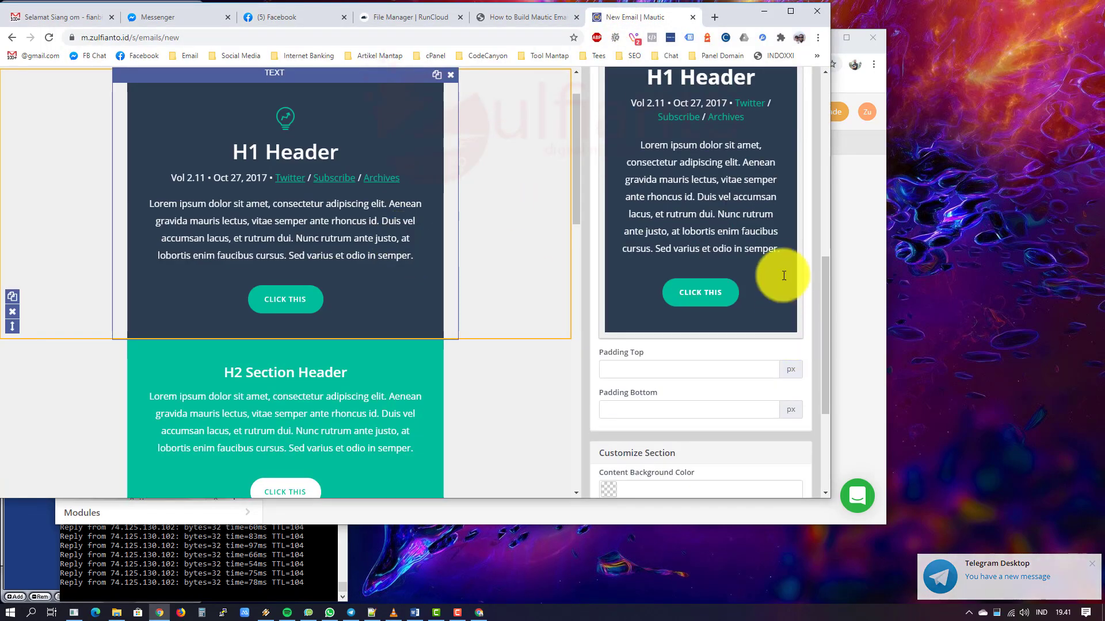
left_click(783, 249)
key("Right")
key("Right")
key("Right")
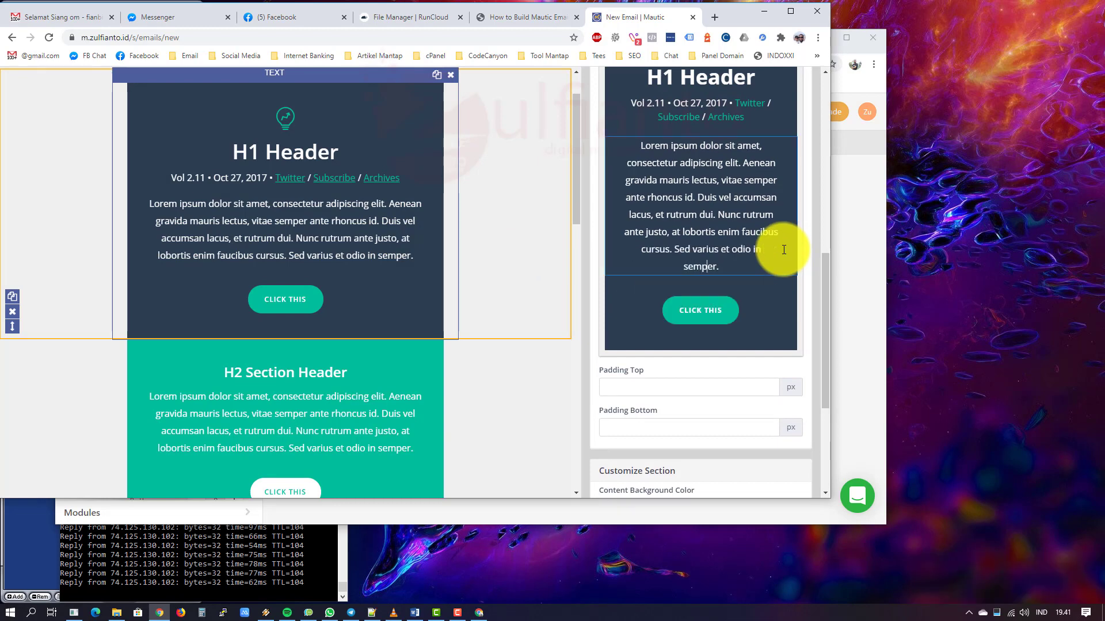
key("Return")
key("Return")
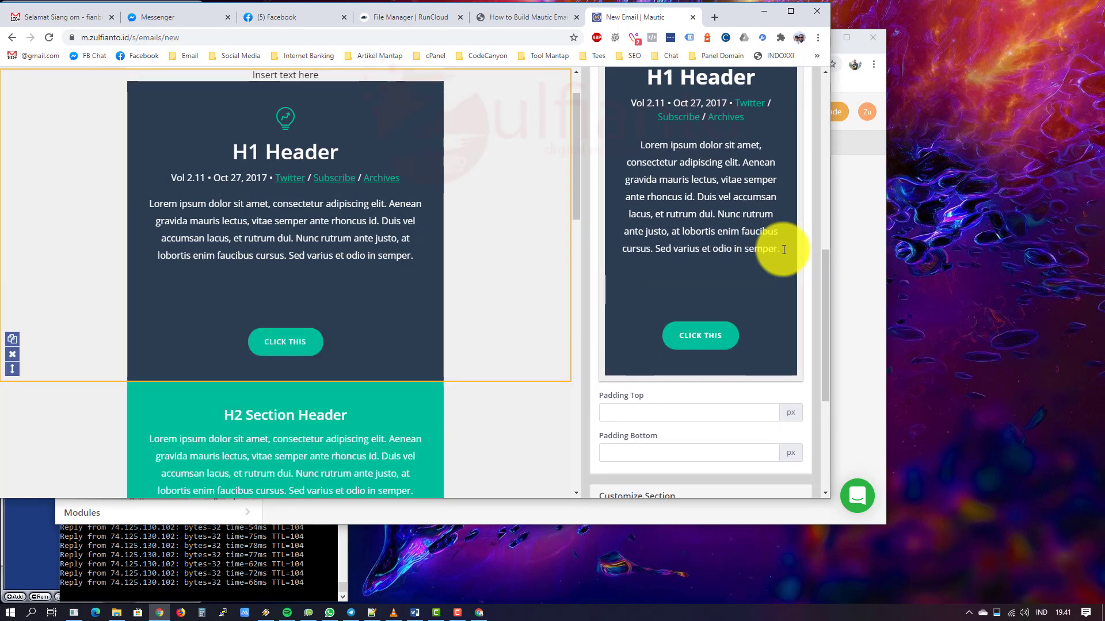
type("{firs")
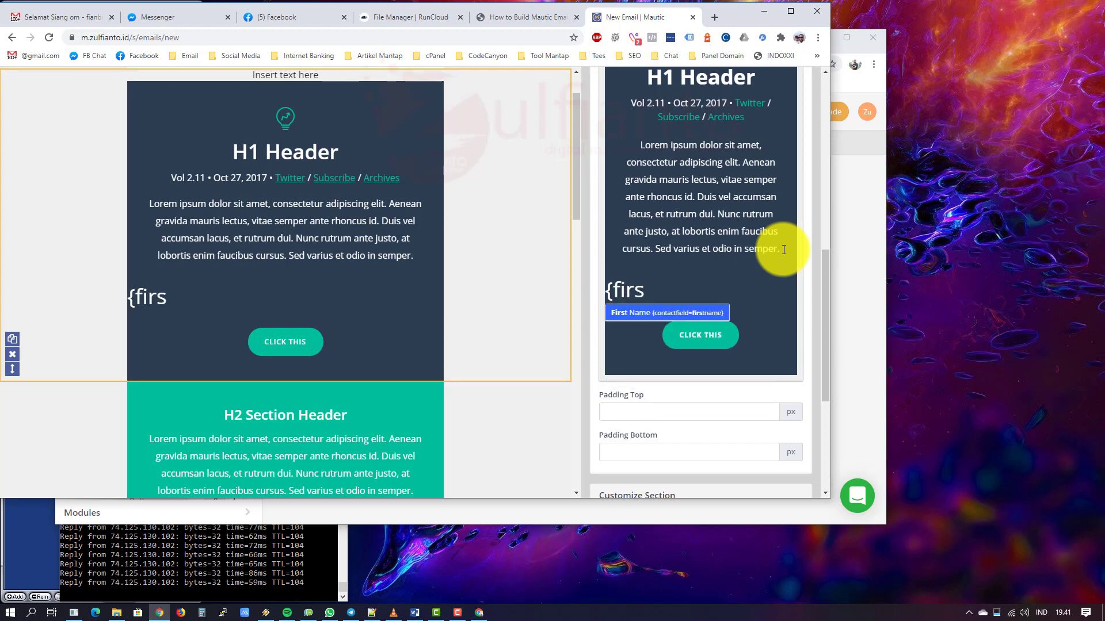
key("Return")
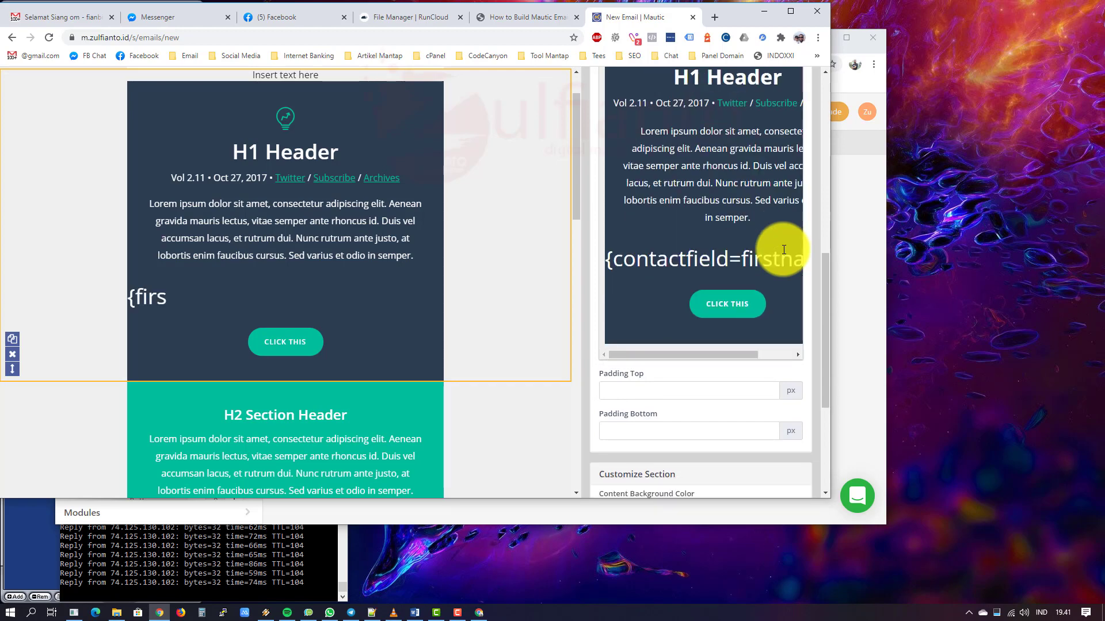
left_click_drag(753, 356, 785, 356)
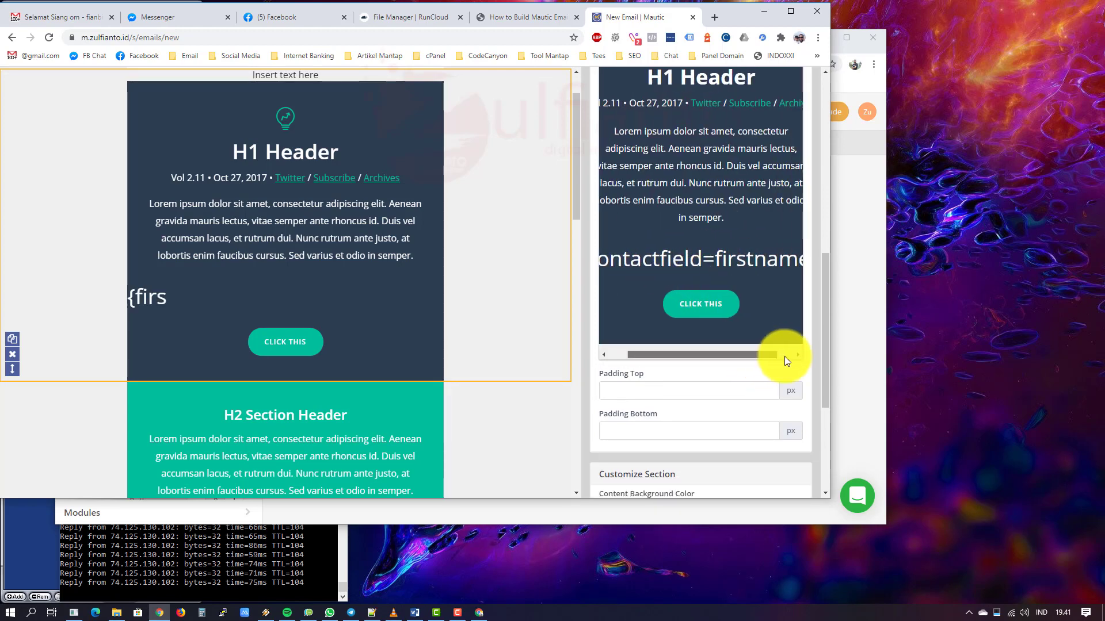
key("ctrl+z")
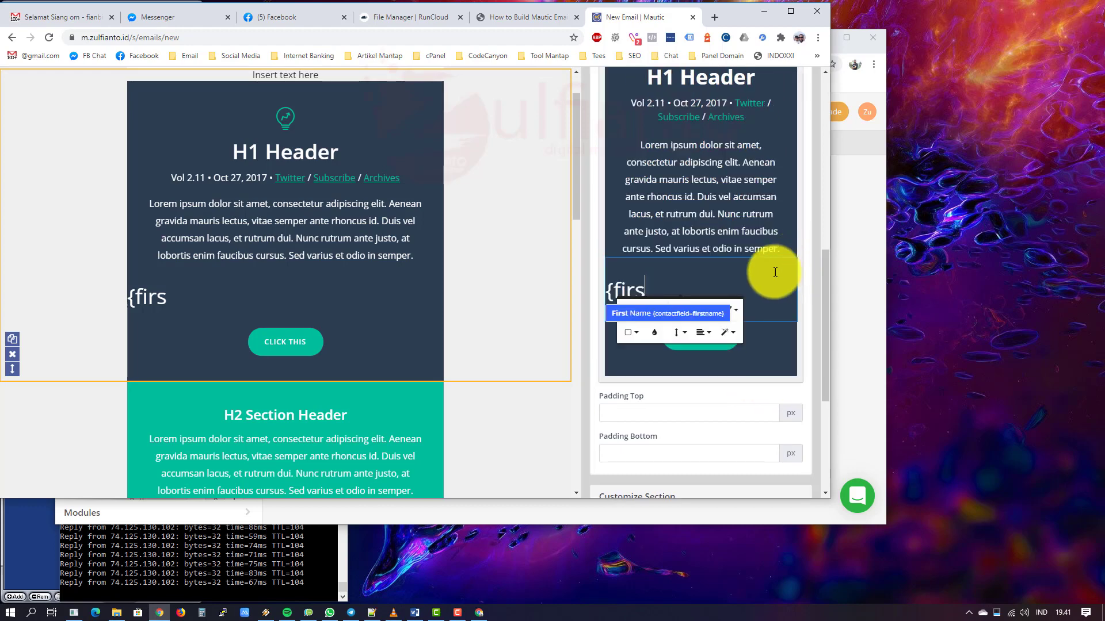
left_click(718, 280)
Step: Insert the {contactfield=firstname} token on the new line from the First Name suggestion
left_click(681, 295)
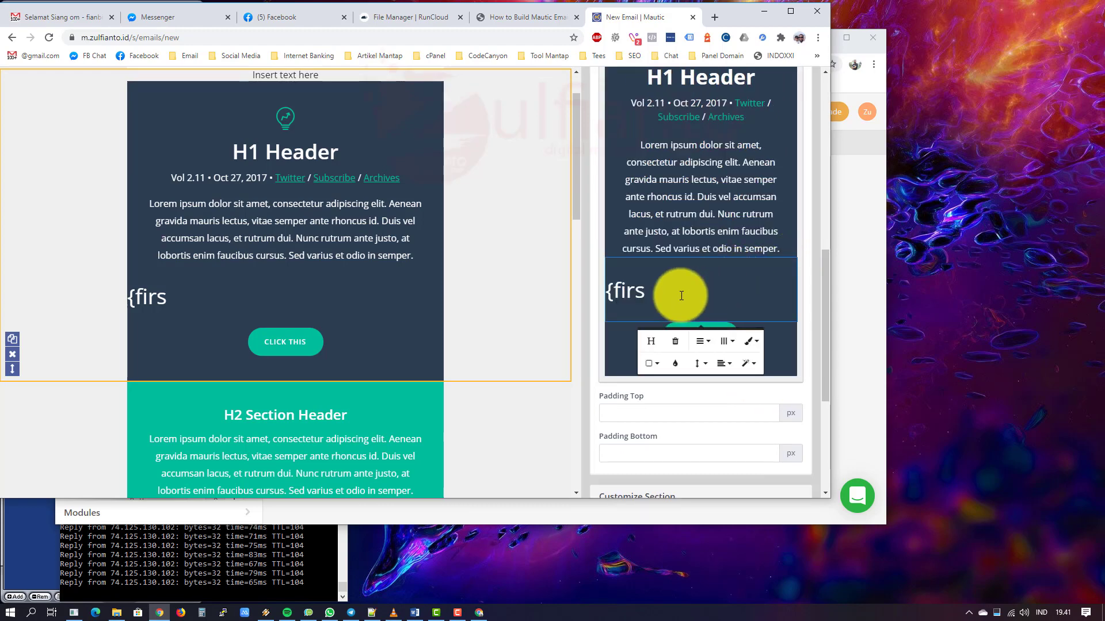
scroll(682, 296, "down", 2)
scroll(661, 247, "up", 4)
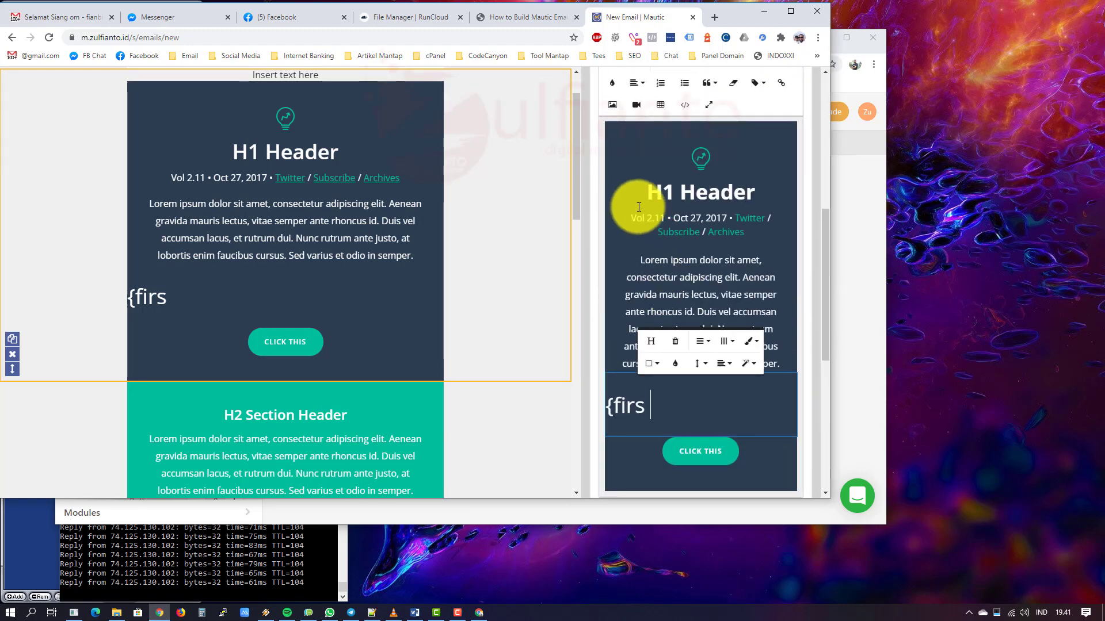
triple_click(628, 287)
left_click(657, 407)
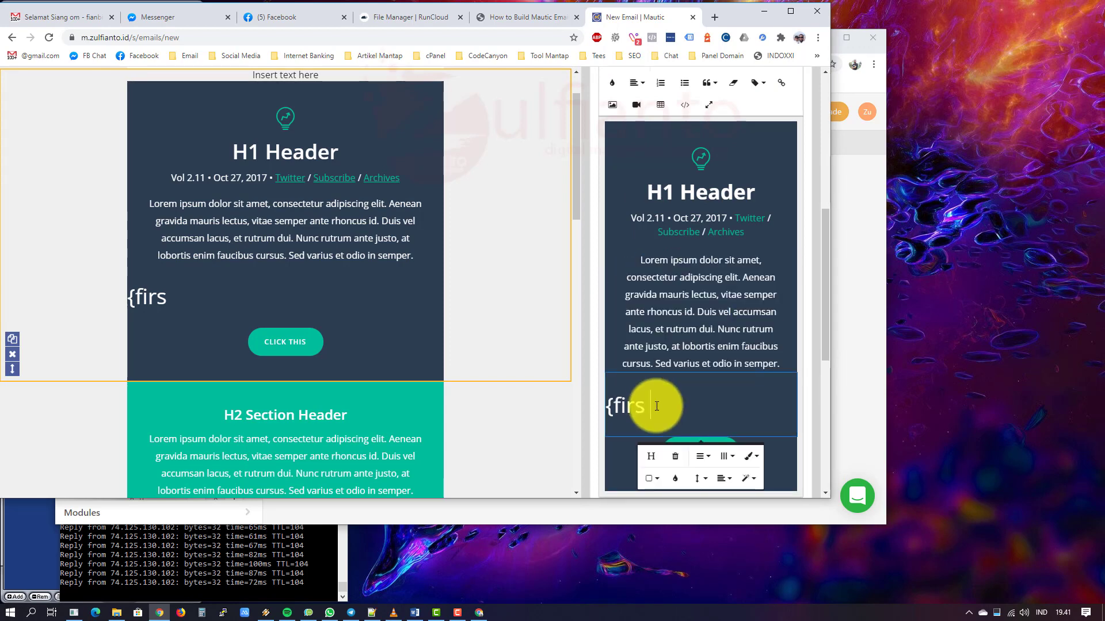
left_click(656, 406)
left_click_drag(657, 406, 642, 407)
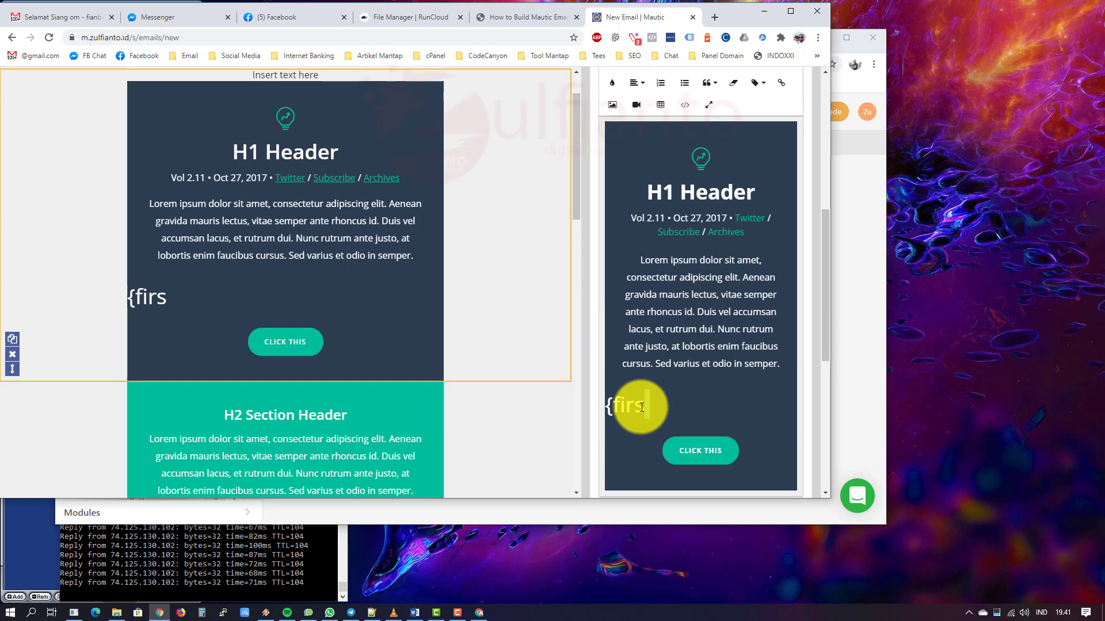
key("BackSpace")
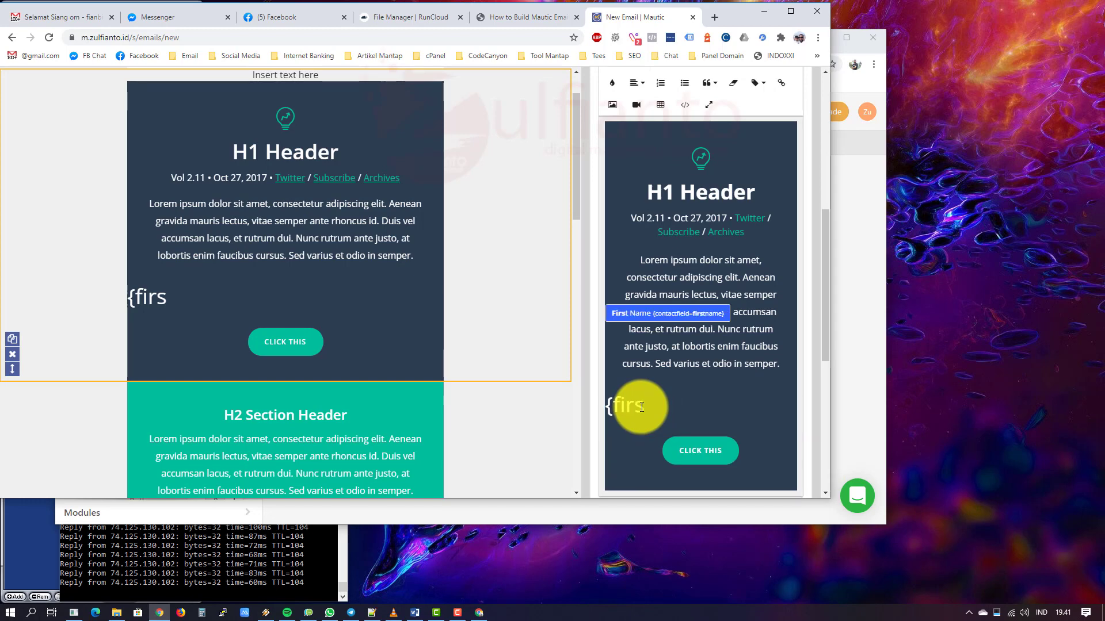
key("BackSpace")
key("Return")
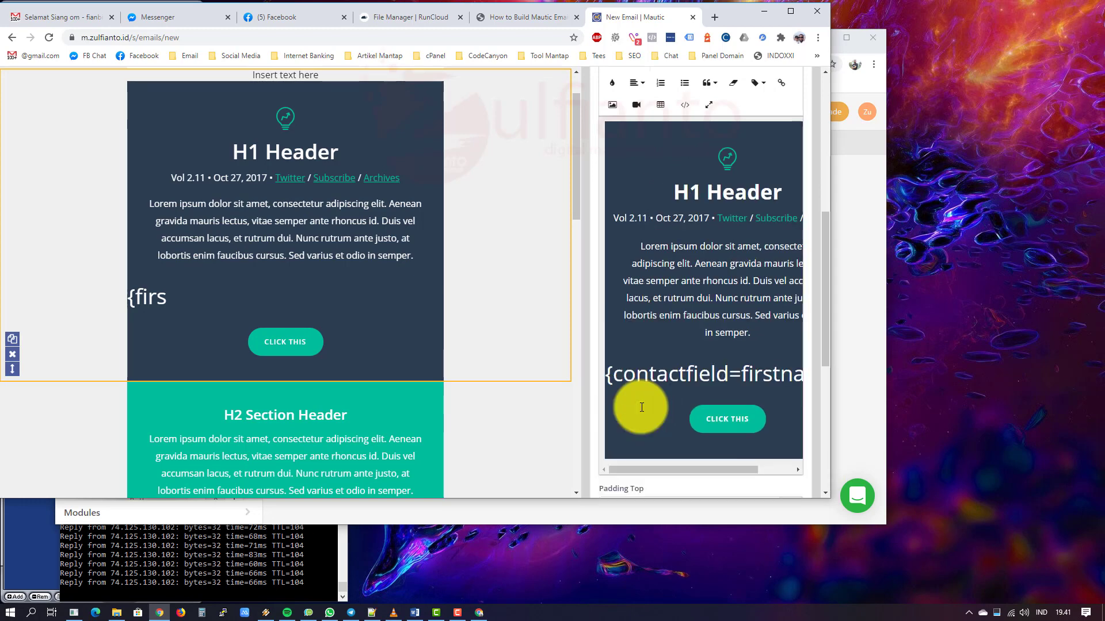
Step: Select the {contactfield=firstname} token in the text slot's HTML source, then return to Stripo
left_click(685, 104)
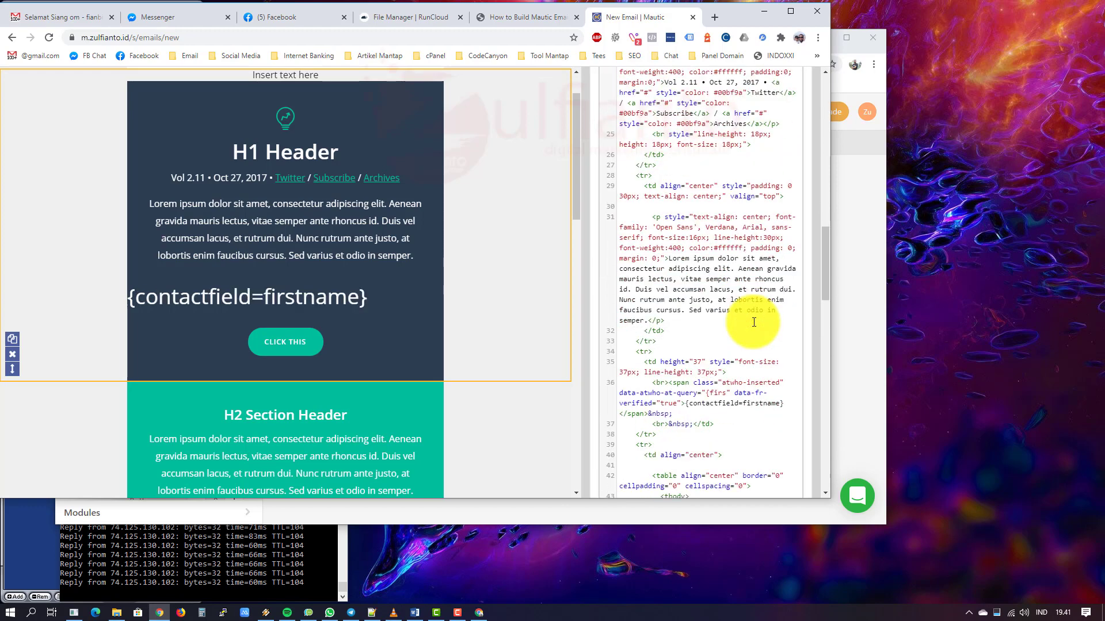
scroll(754, 320, "down", 5)
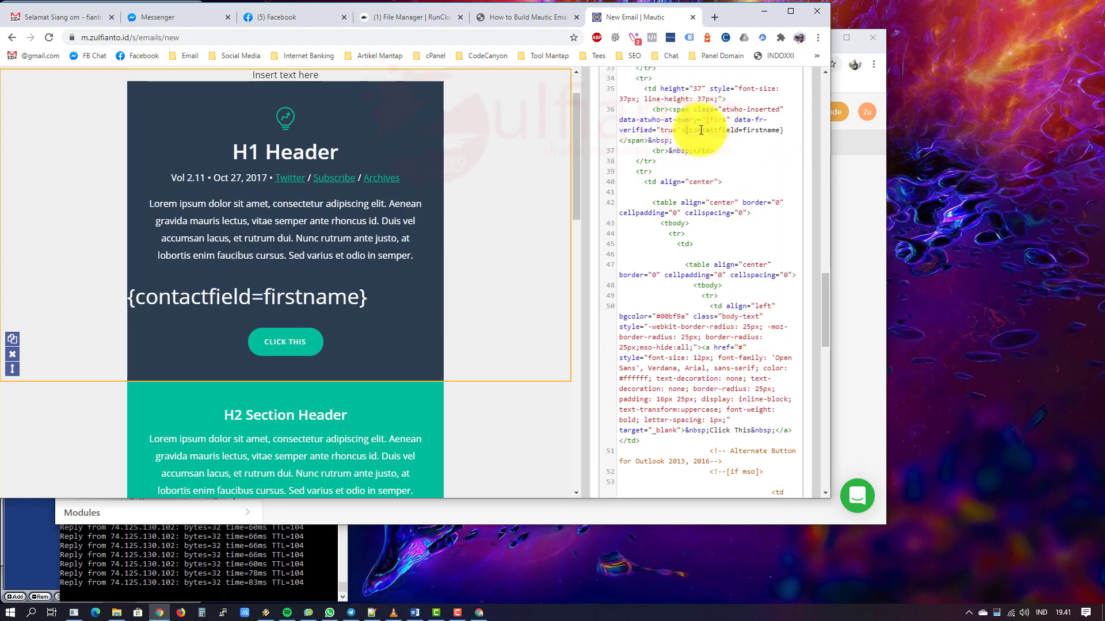
left_click_drag(685, 130, 767, 132)
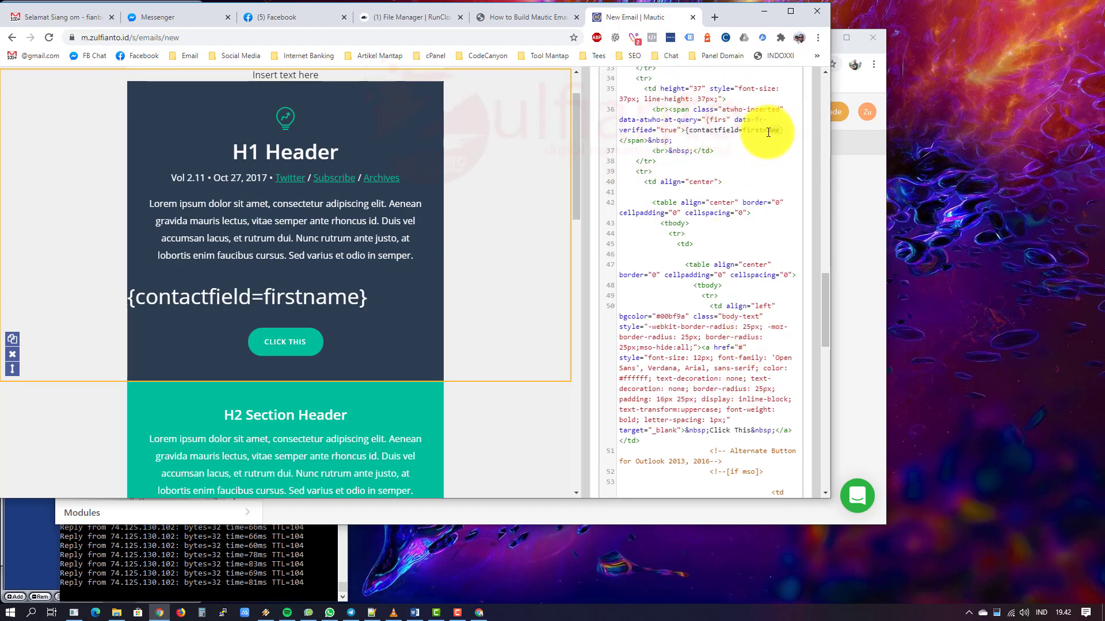
left_click(619, 141)
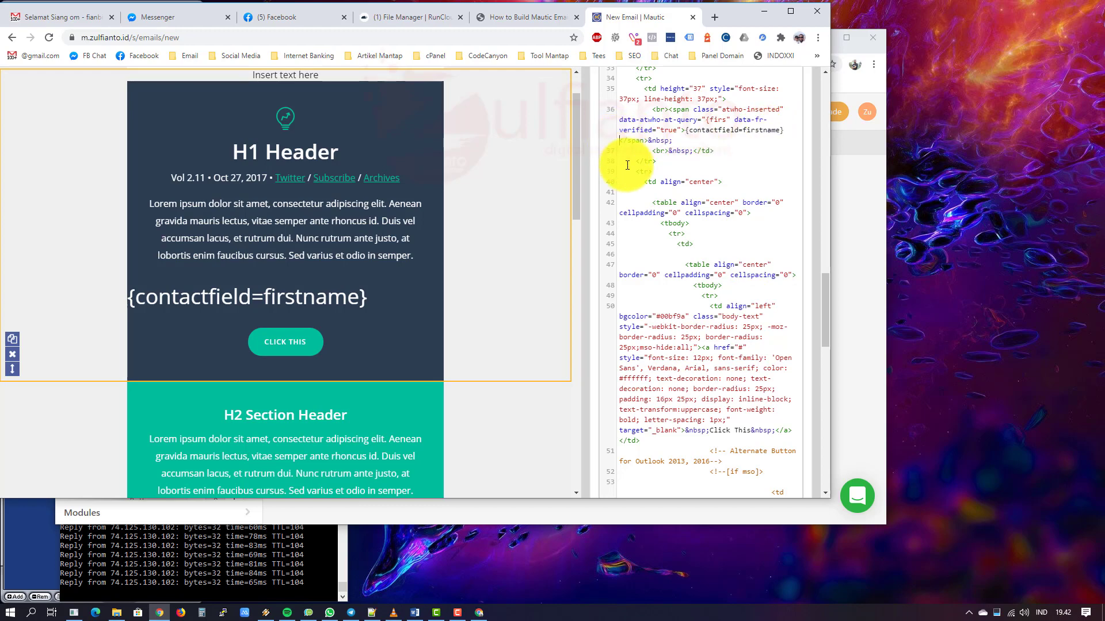
key("shift+Left")
key("shift+Left")
key("shift+Left")
key("shift+Left")
key("shift+Left")
key("shift+Left")
key("shift+Left")
key("shift+Left")
key("shift+Left")
key("shift+Left")
key("shift+Left")
key("shift+Left")
key("shift+Left")
key("shift+Left")
key("shift+Left")
key("shift+Left")
key("shift+Left")
key("shift+Left")
key("shift+Left")
key("shift+Left")
key("ctrl+c")
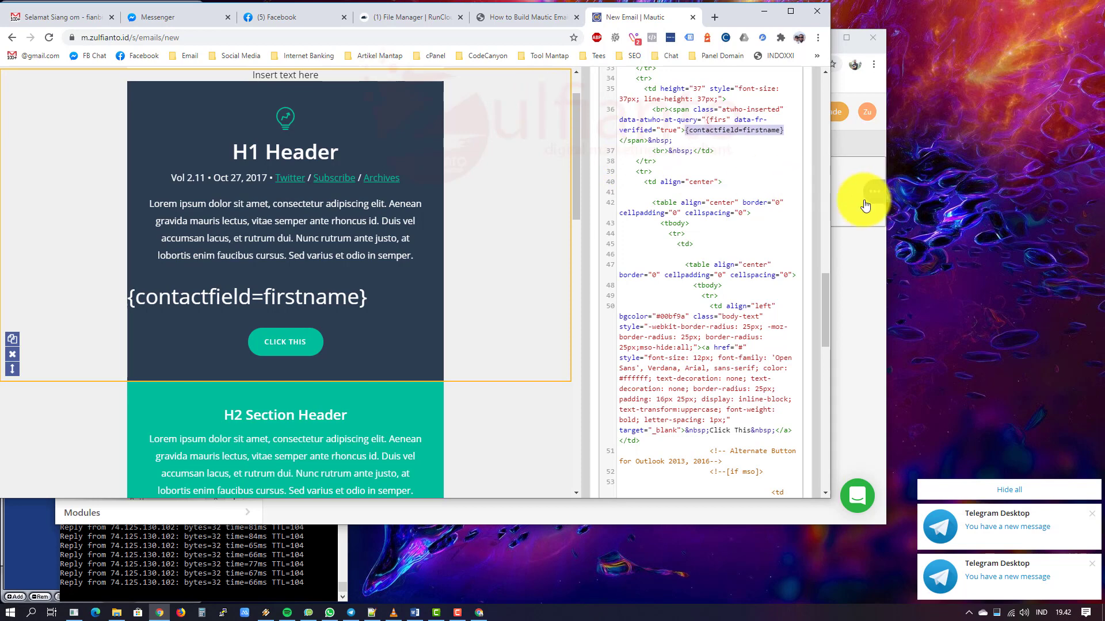
left_click(862, 201)
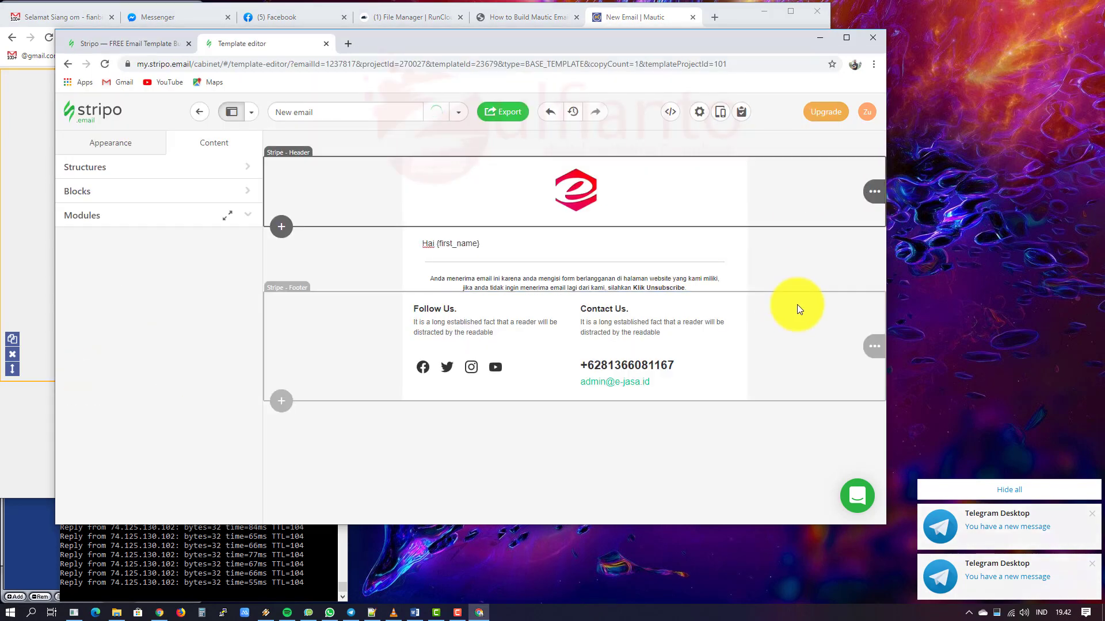
Step: Replace {first_name} in the Hai greeting with the pasted {contactfield=firstname} token
left_click(477, 244)
left_click(478, 246)
left_click_drag(531, 247, 437, 243)
key("ctrl+v")
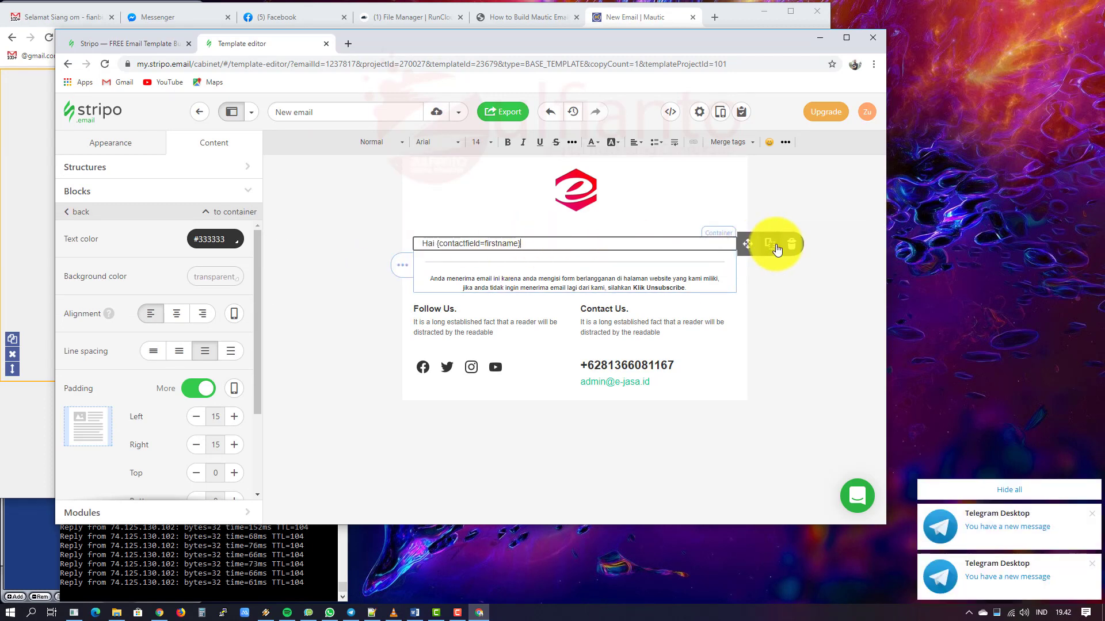
Step: Duplicate the greeting block and change the copy to 'ini isi email'
left_click(776, 244)
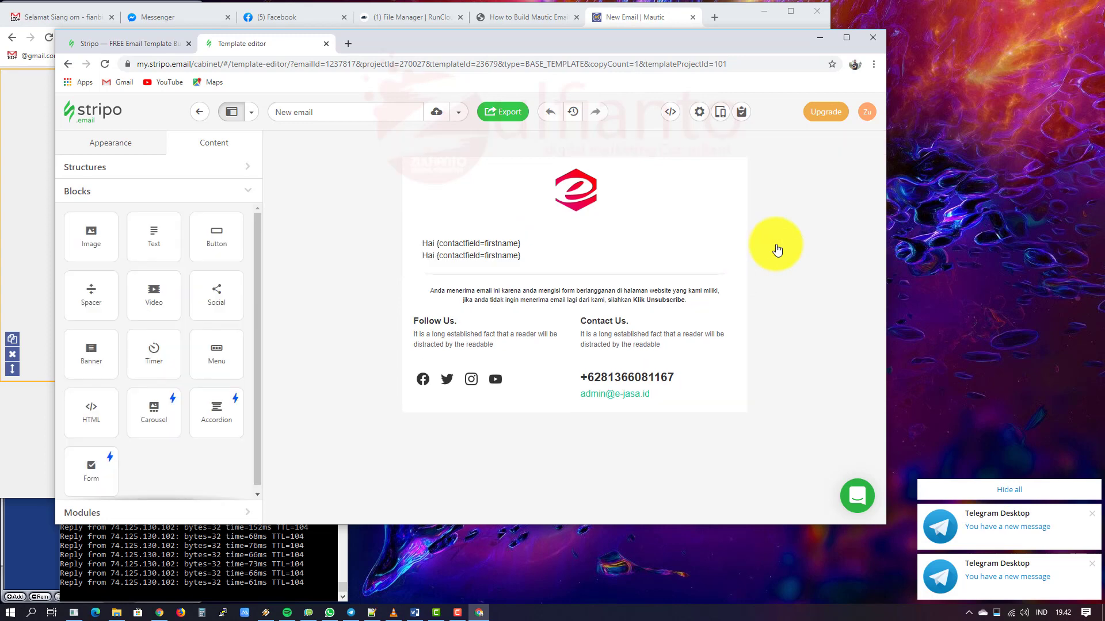
left_click(539, 257)
type("ini isio")
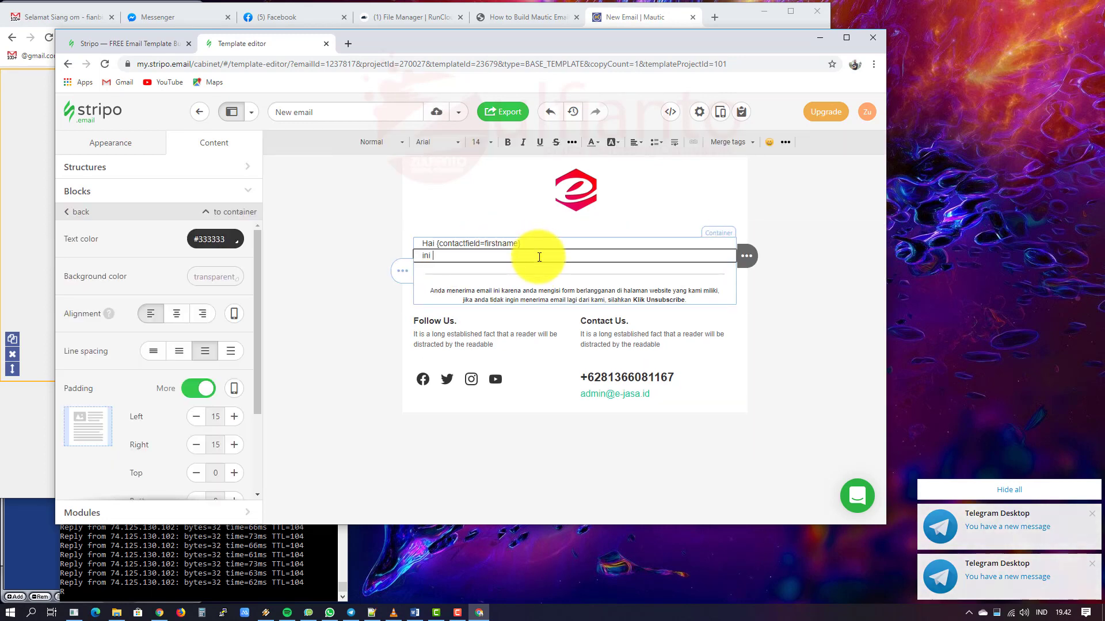
key("BackSpace")
key("BackSpace")
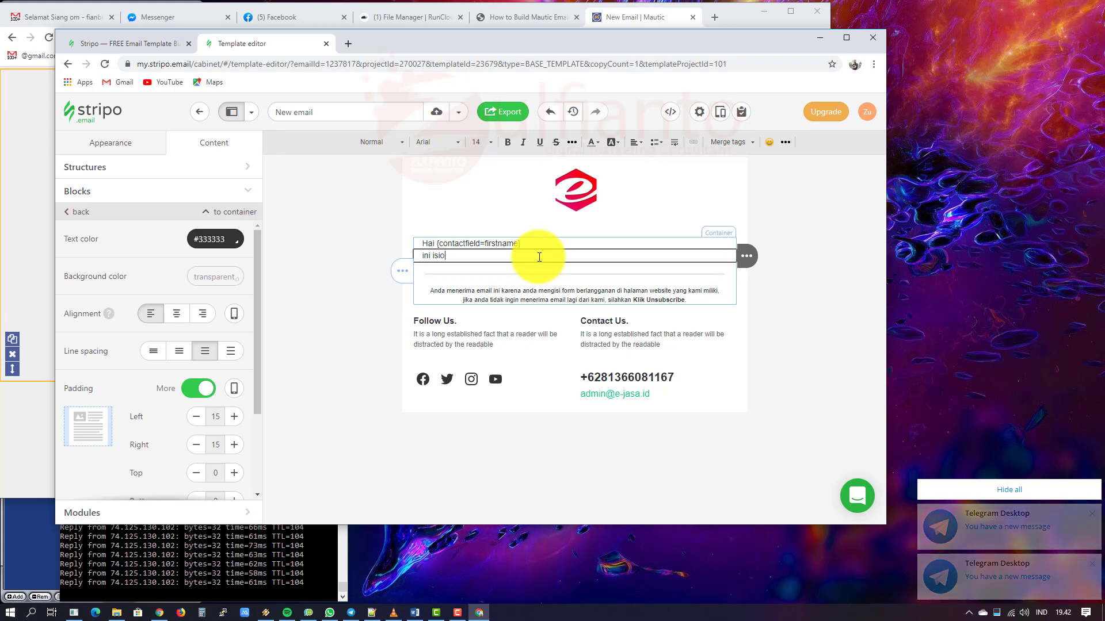
type("email")
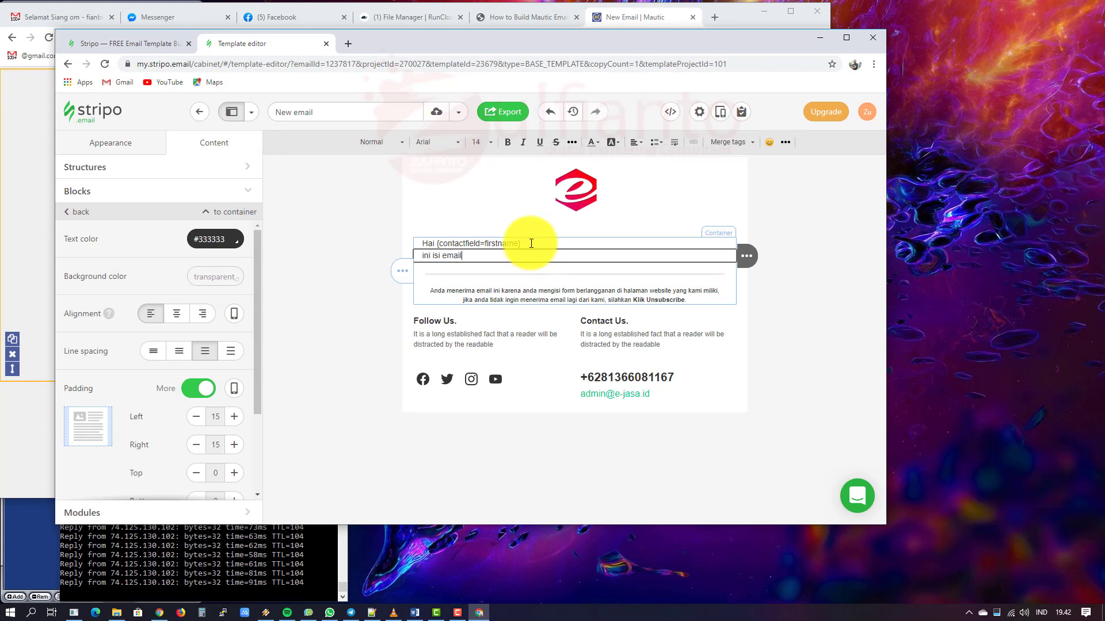
left_click(568, 241)
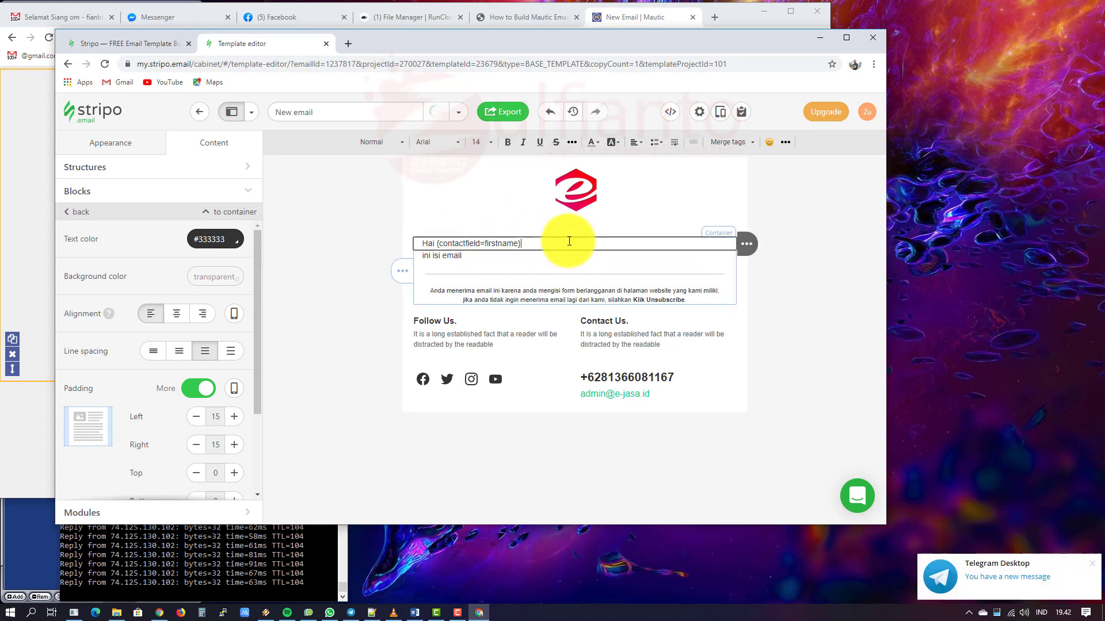
scroll(177, 340, "down", 2)
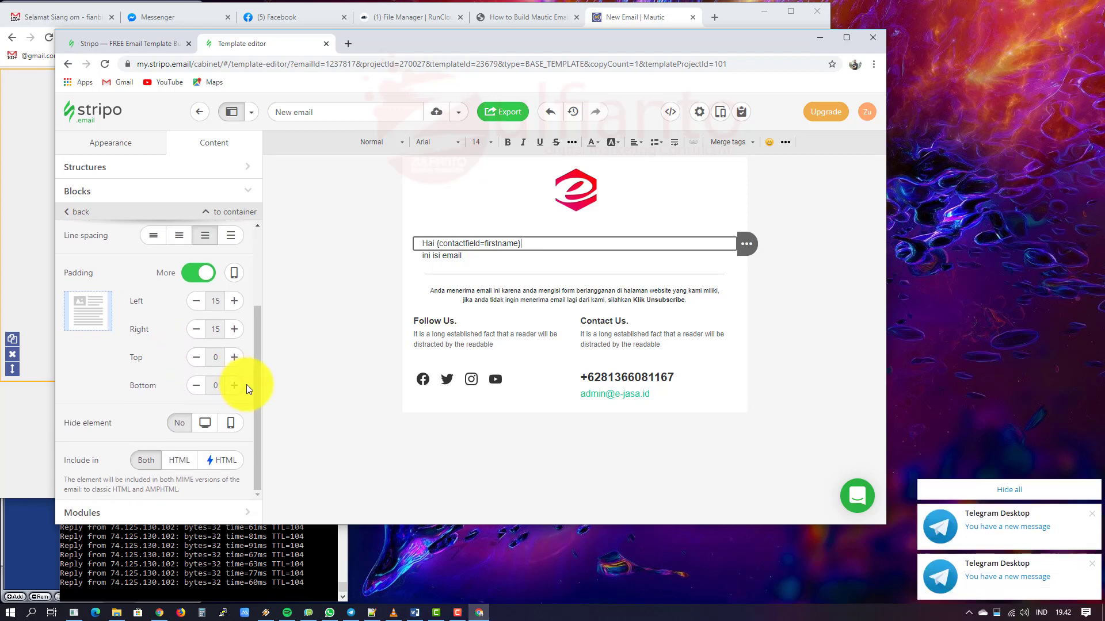
scroll(247, 384, "up", 1)
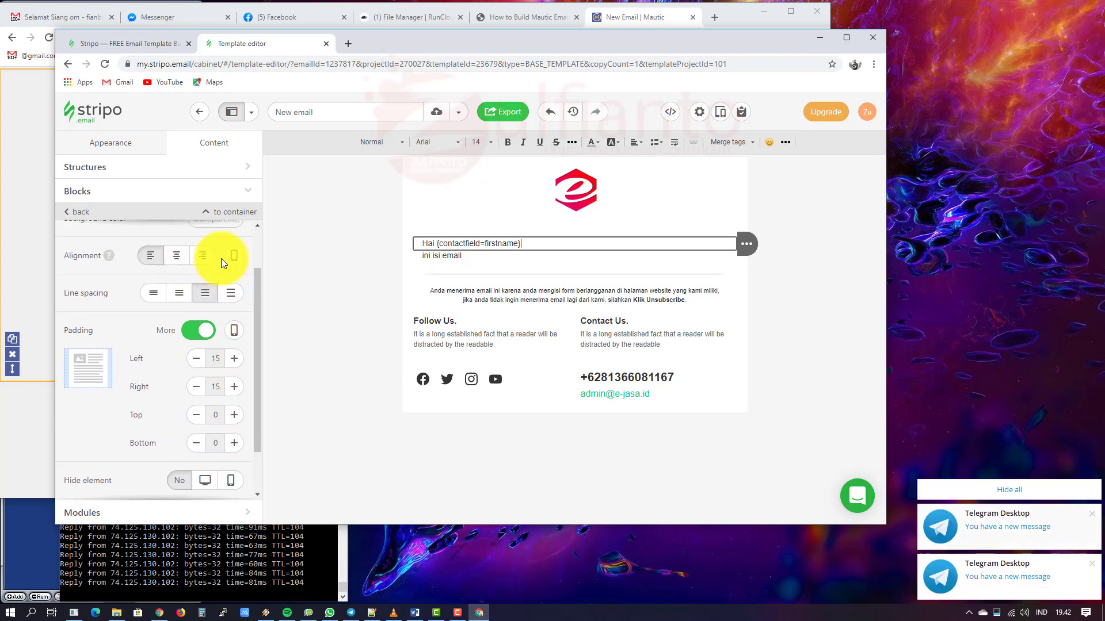
scroll(164, 369, "up", 1)
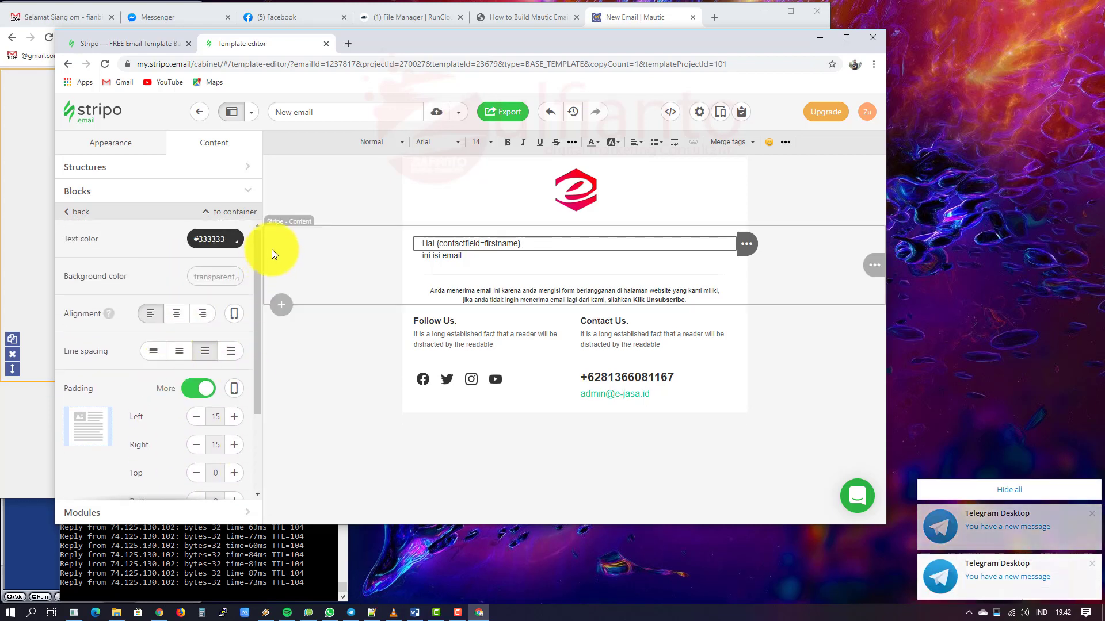
left_click(523, 255)
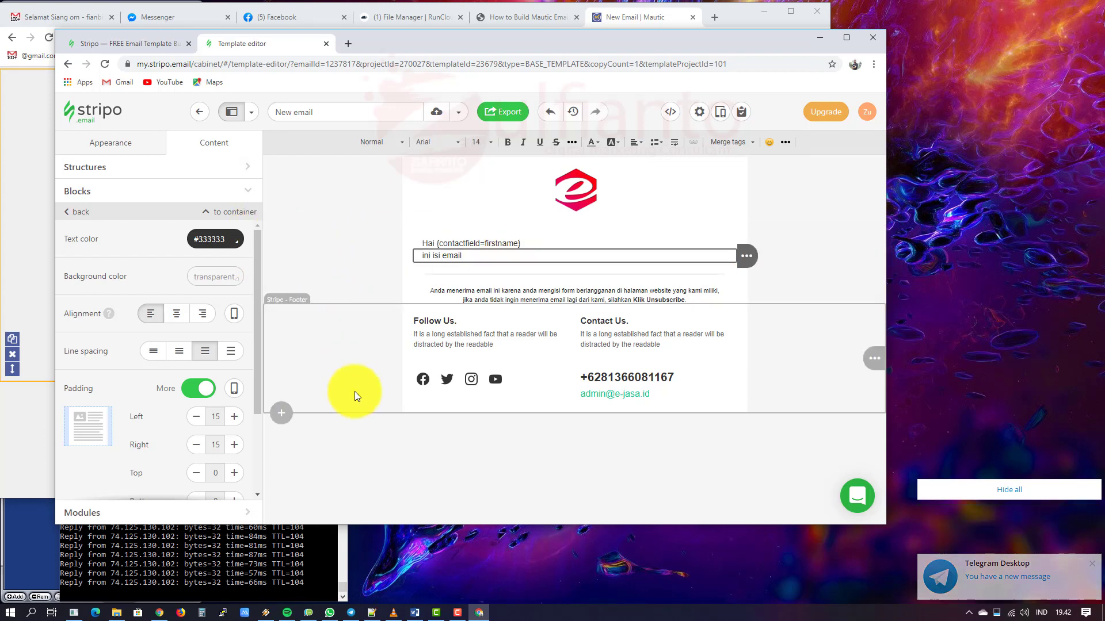
left_click(433, 454)
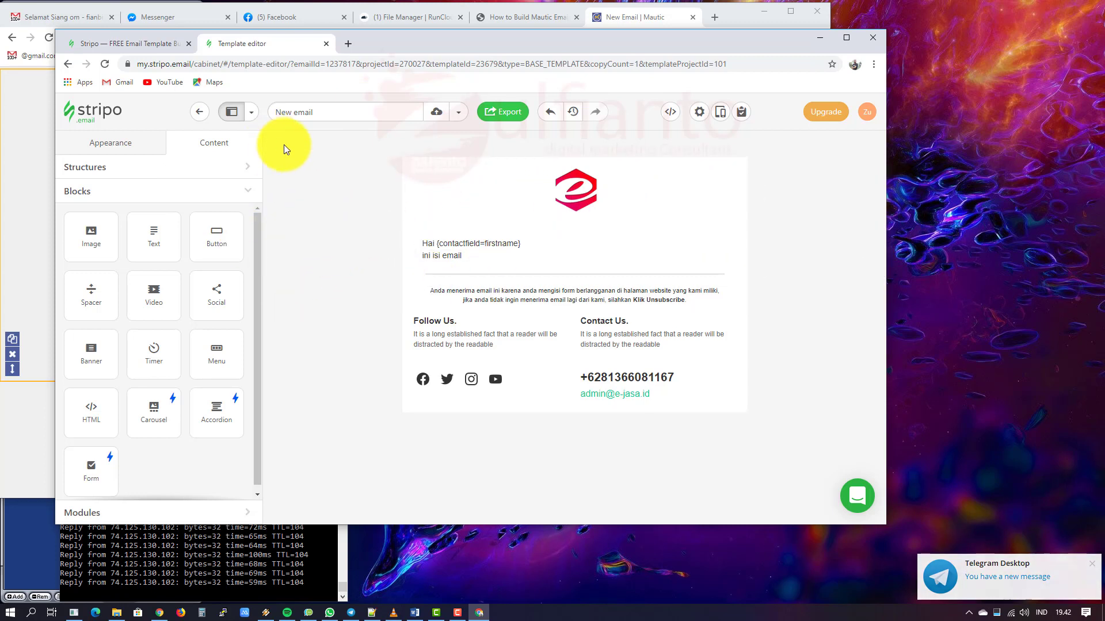
Step: Check the content and footer stripe settings against the Mautic builder
left_click(309, 176)
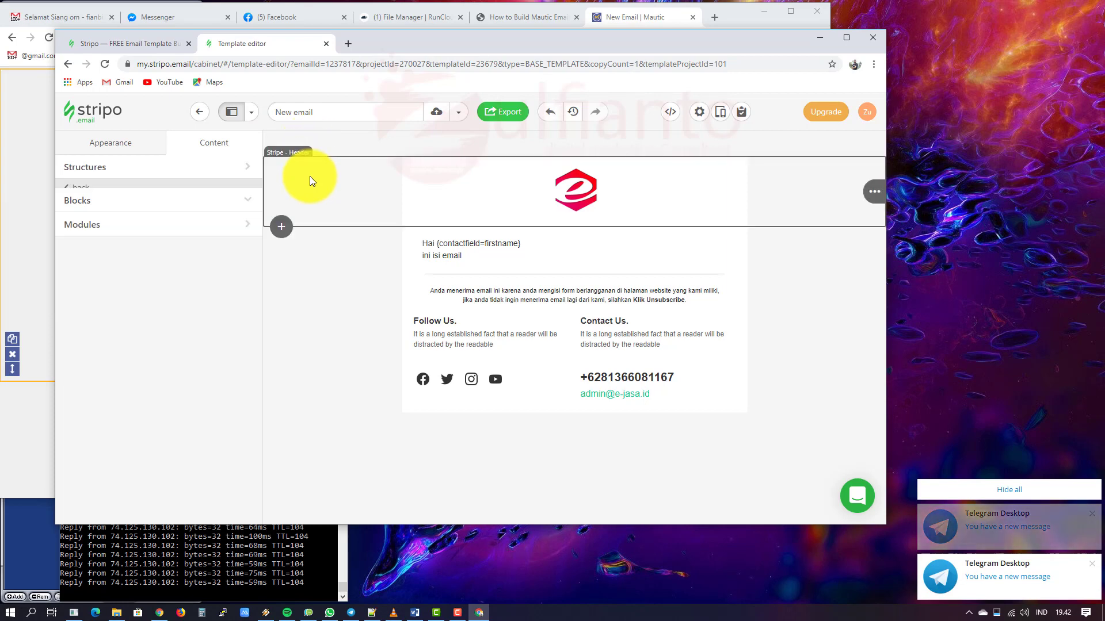
left_click(319, 341)
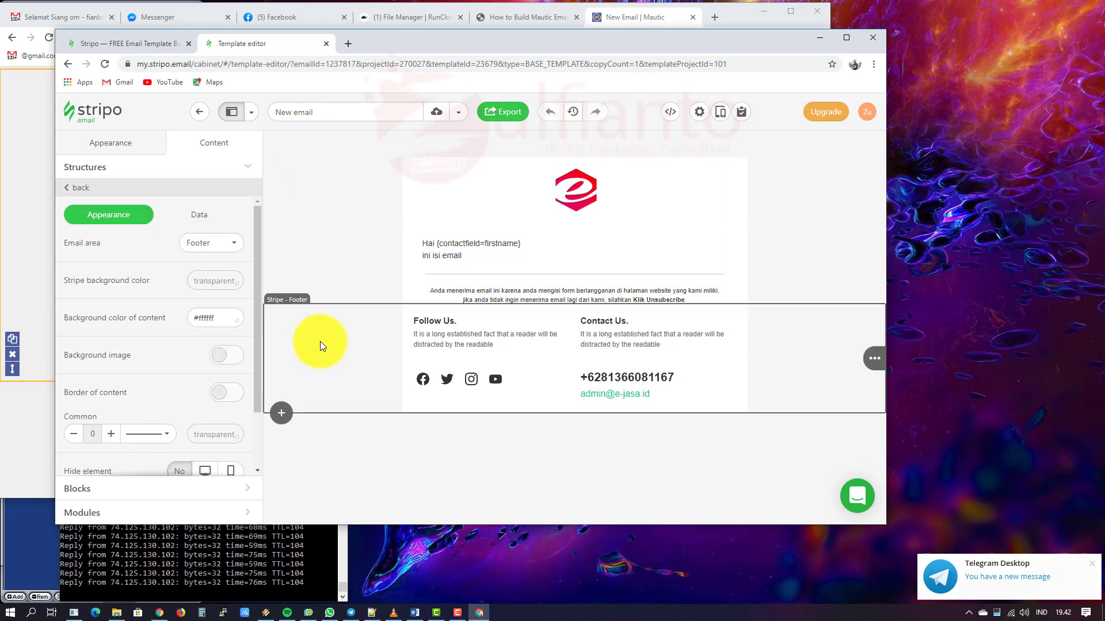
left_click(622, 12)
scroll(666, 234, "up", 10)
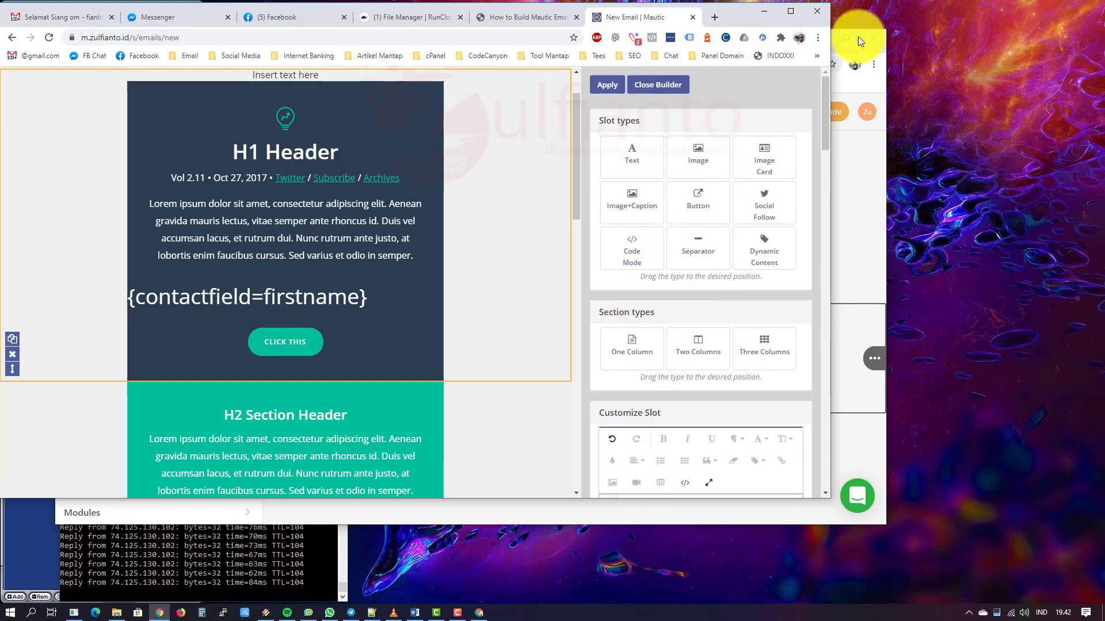
left_click(867, 140)
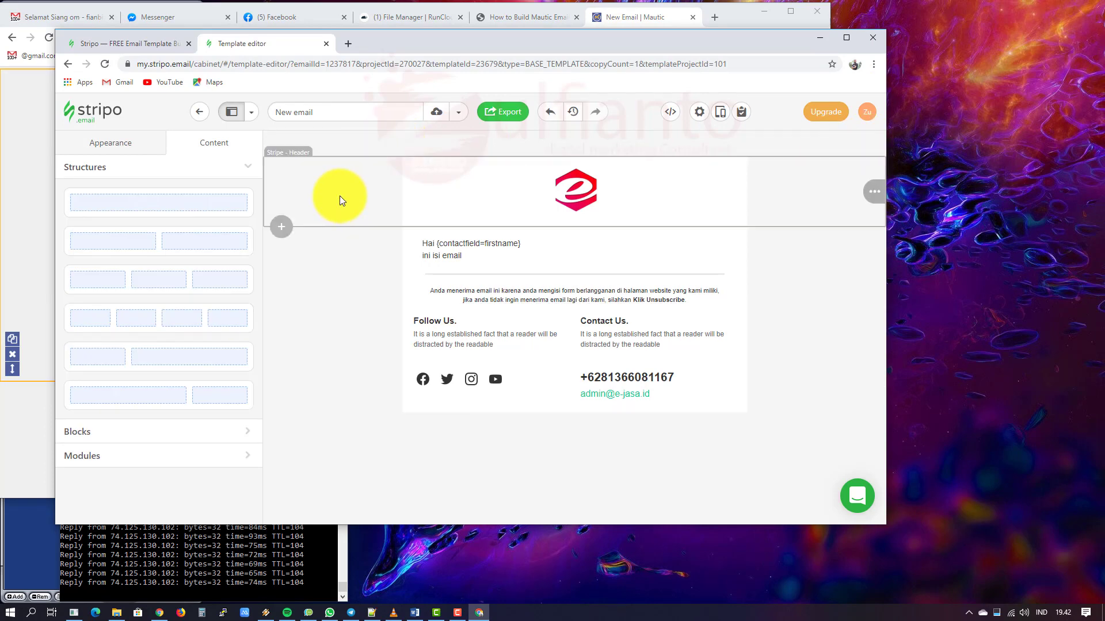
Step: Recheck the header, content and footer stripe settings, then select the greeting text block
left_click(340, 193)
left_click(329, 256)
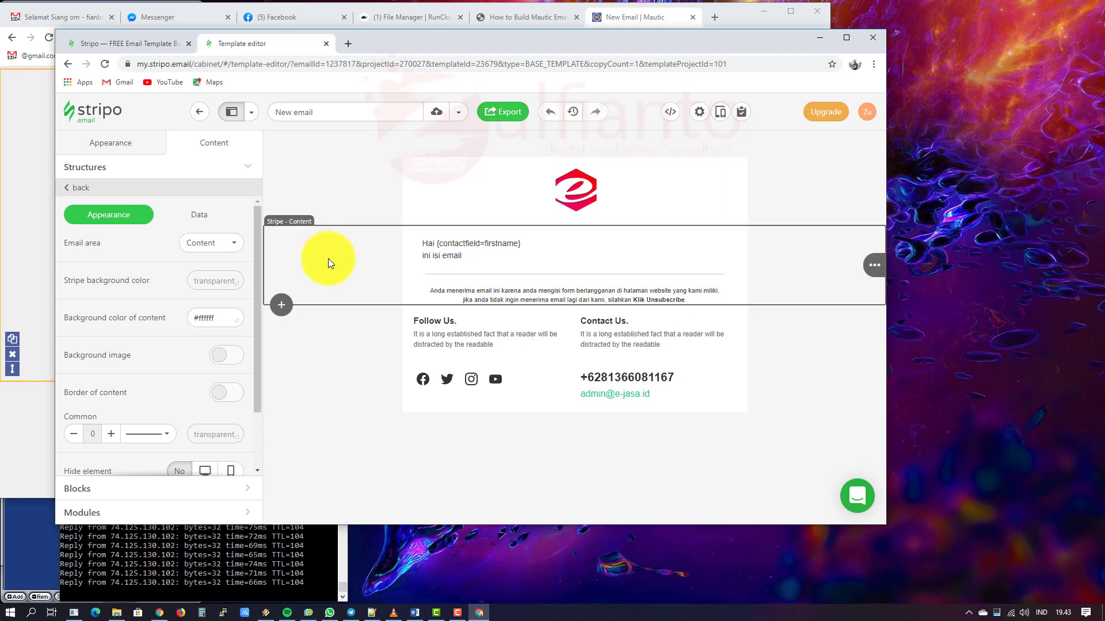
left_click(327, 340)
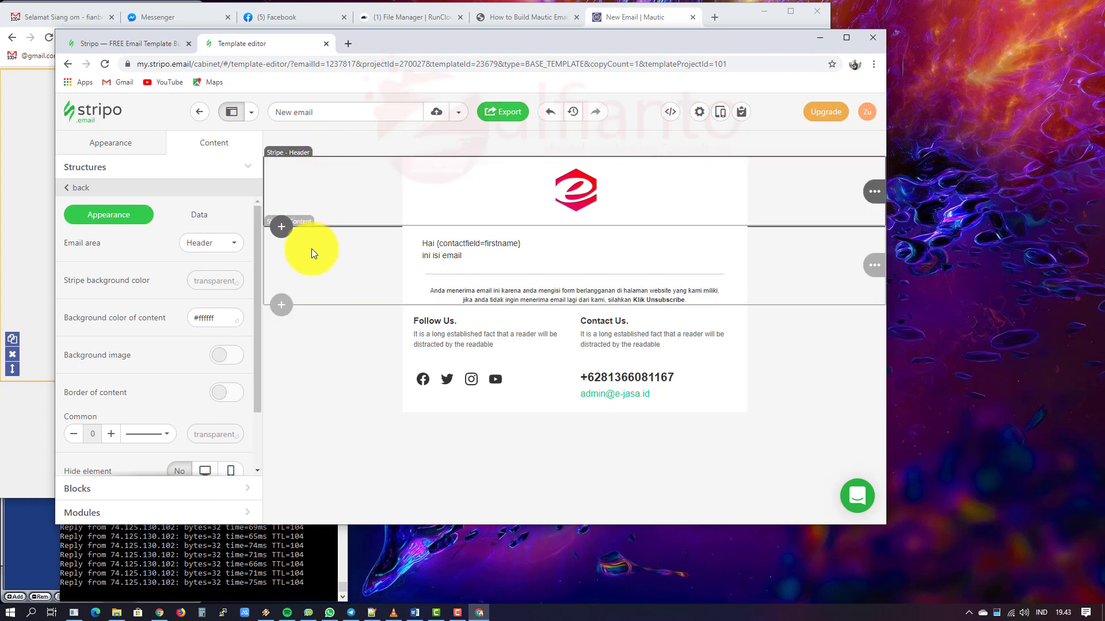
left_click(311, 249)
left_click(328, 350)
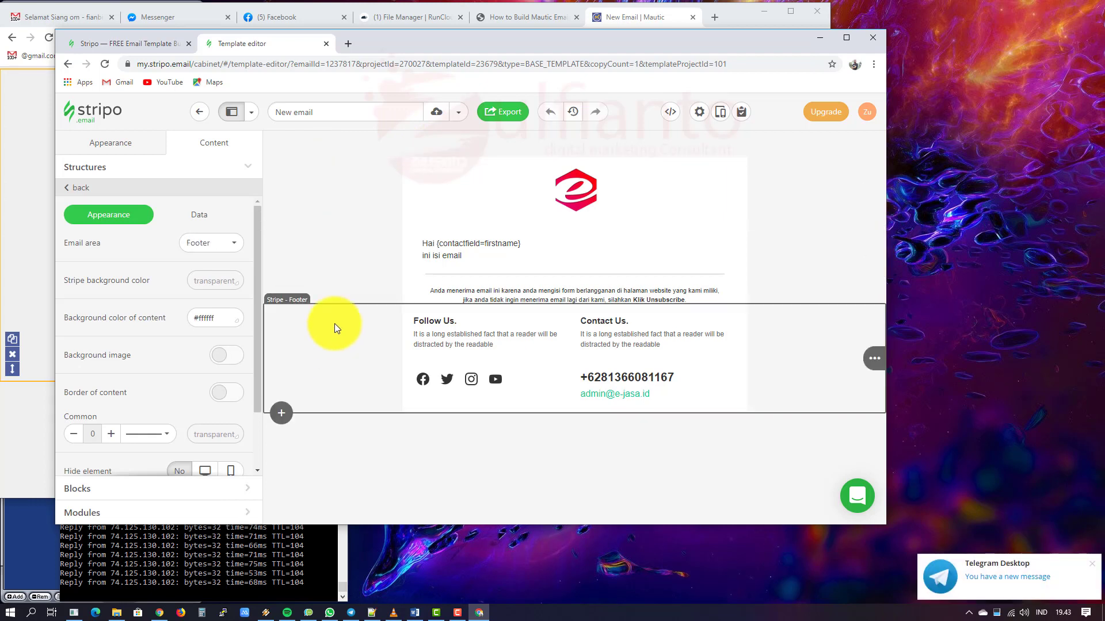
left_click(466, 242)
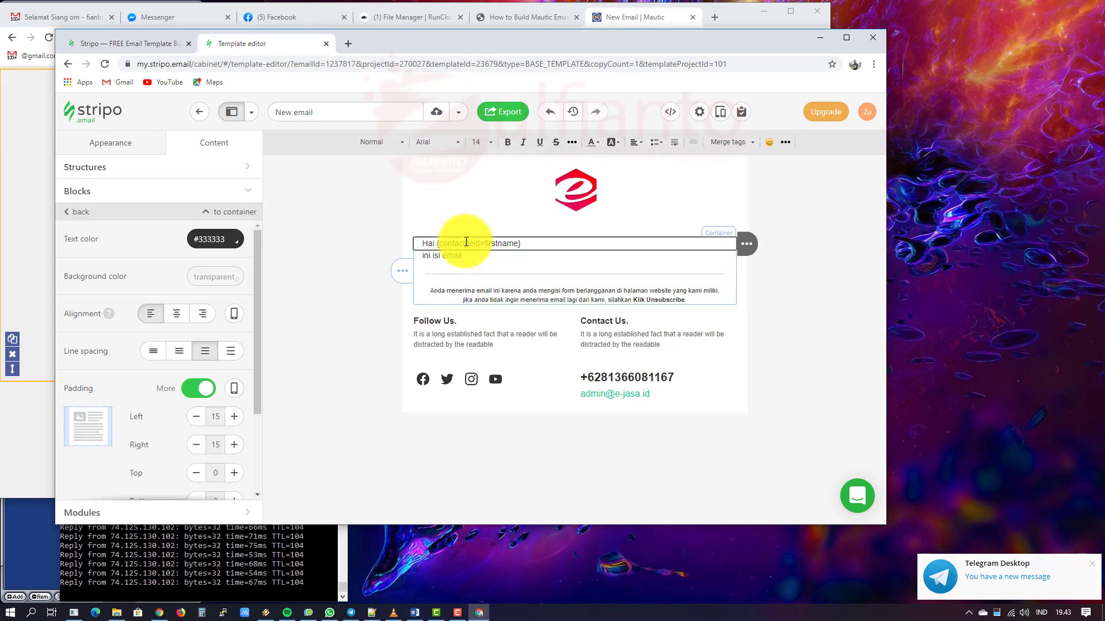
Step: Set the greeting line's font to Lato
key("ctrl+a")
left_click(444, 143)
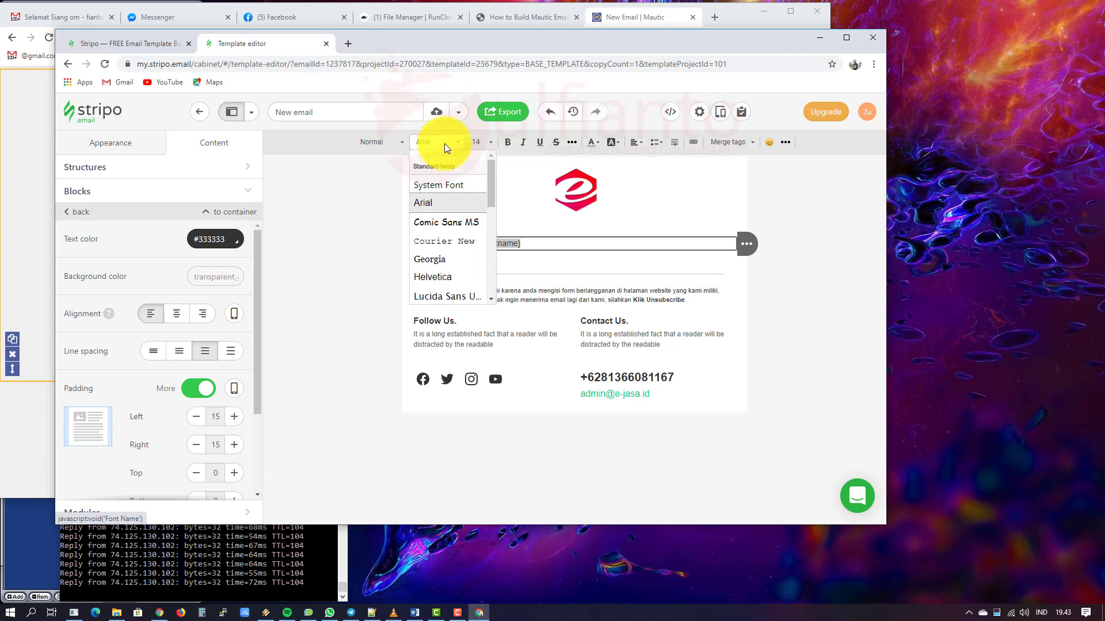
left_click_drag(491, 181, 492, 217)
left_click(437, 200)
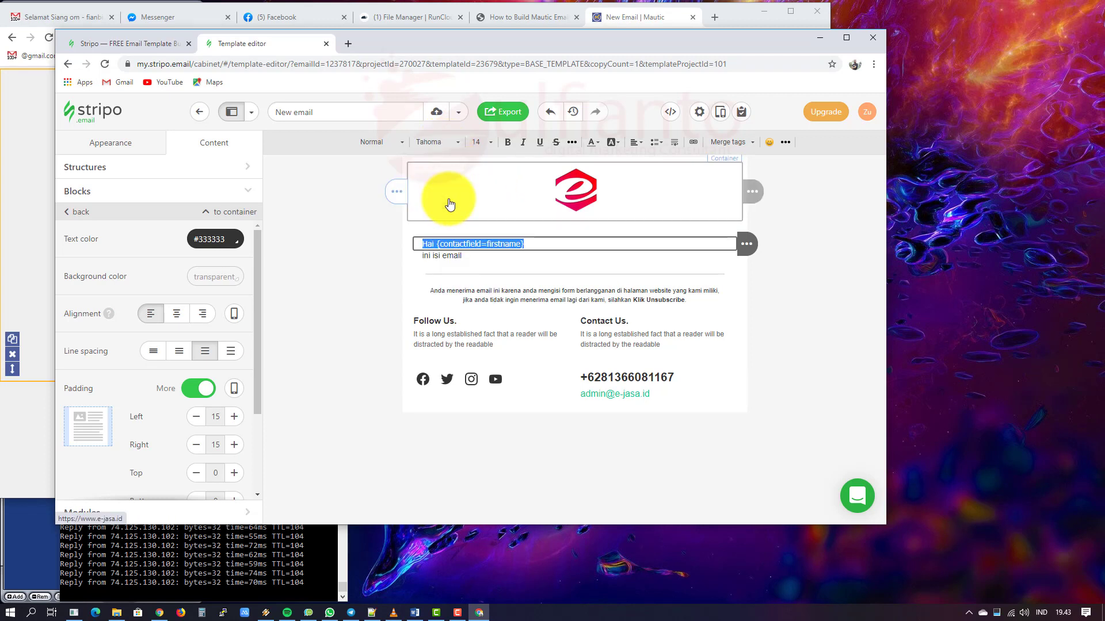
left_click(443, 143)
scroll(469, 237, "down", 2)
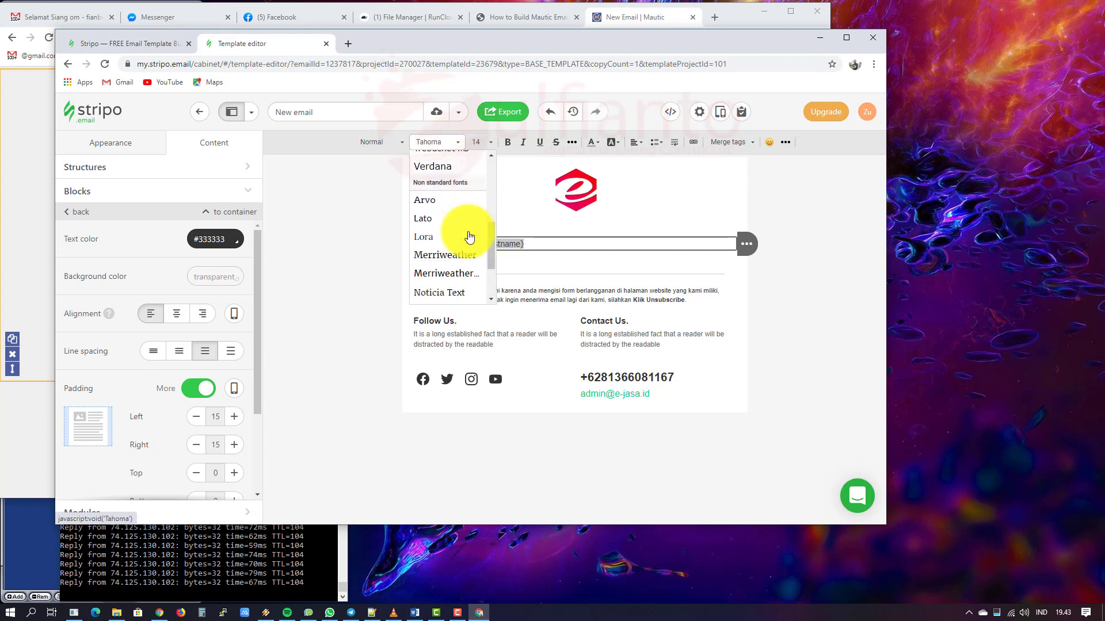
left_click(450, 220)
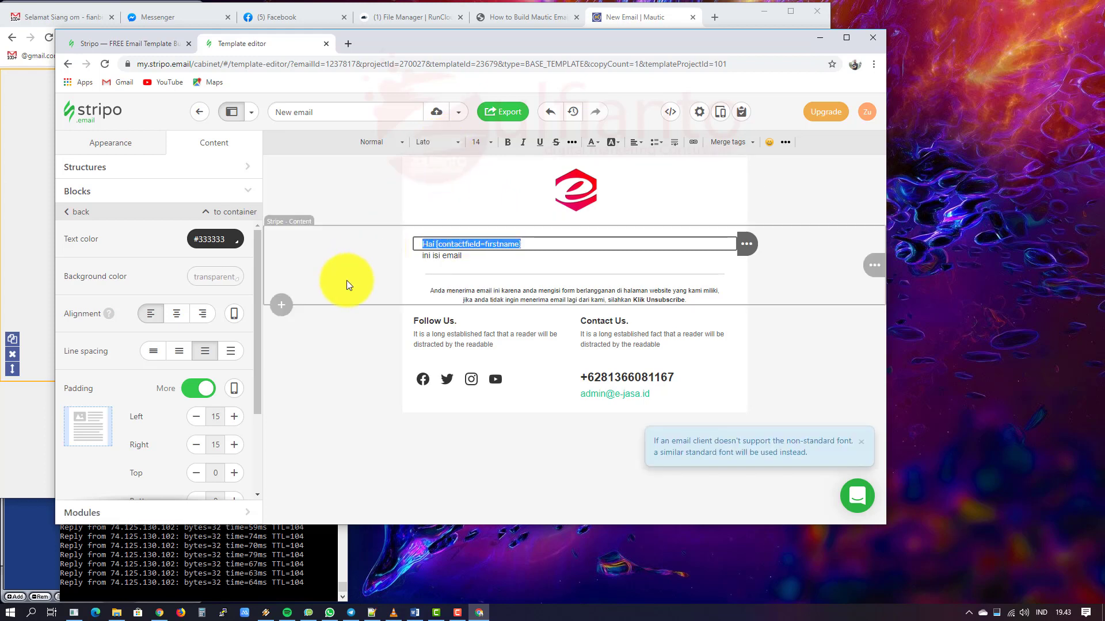
Step: Set the 'ini isi email' text to Lato as well
left_click(500, 256)
key("ctrl+a")
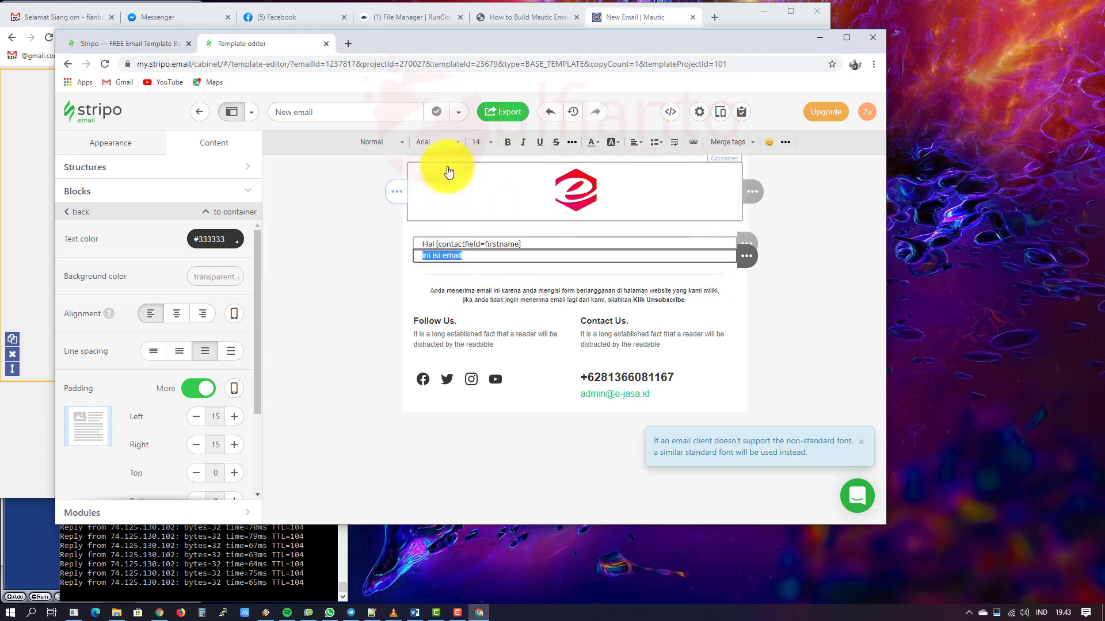
left_click(438, 143)
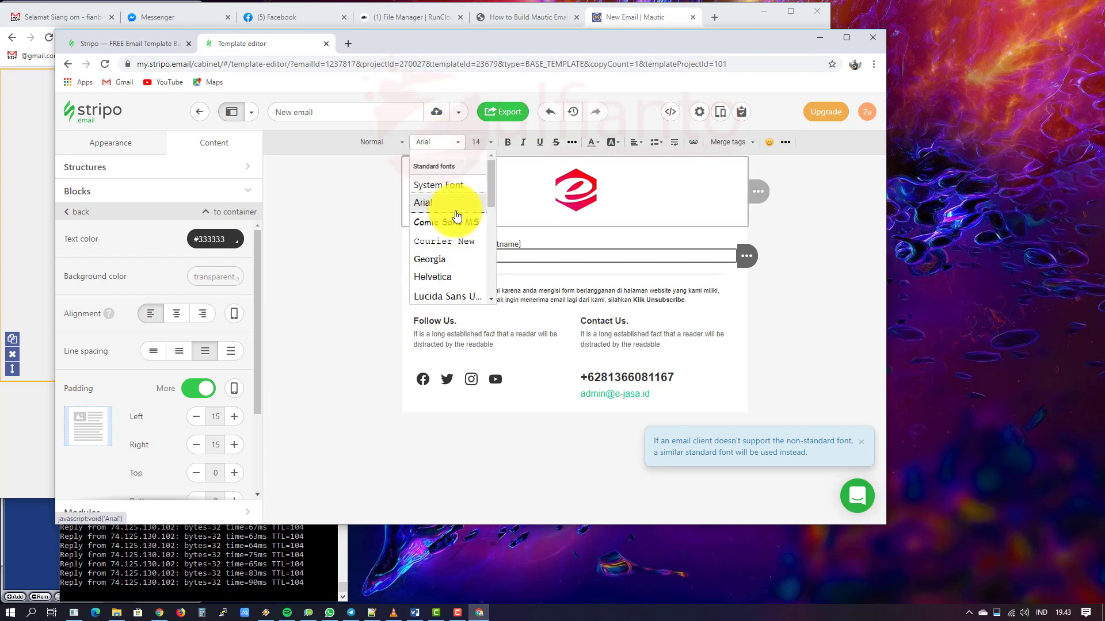
scroll(452, 268, "down", 3)
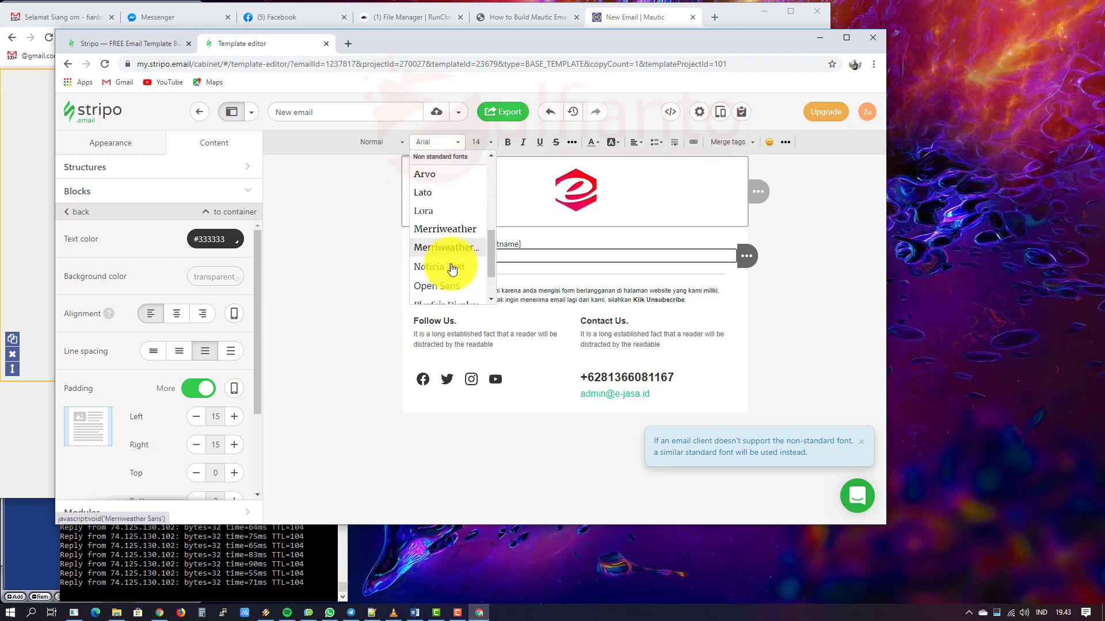
left_click(438, 201)
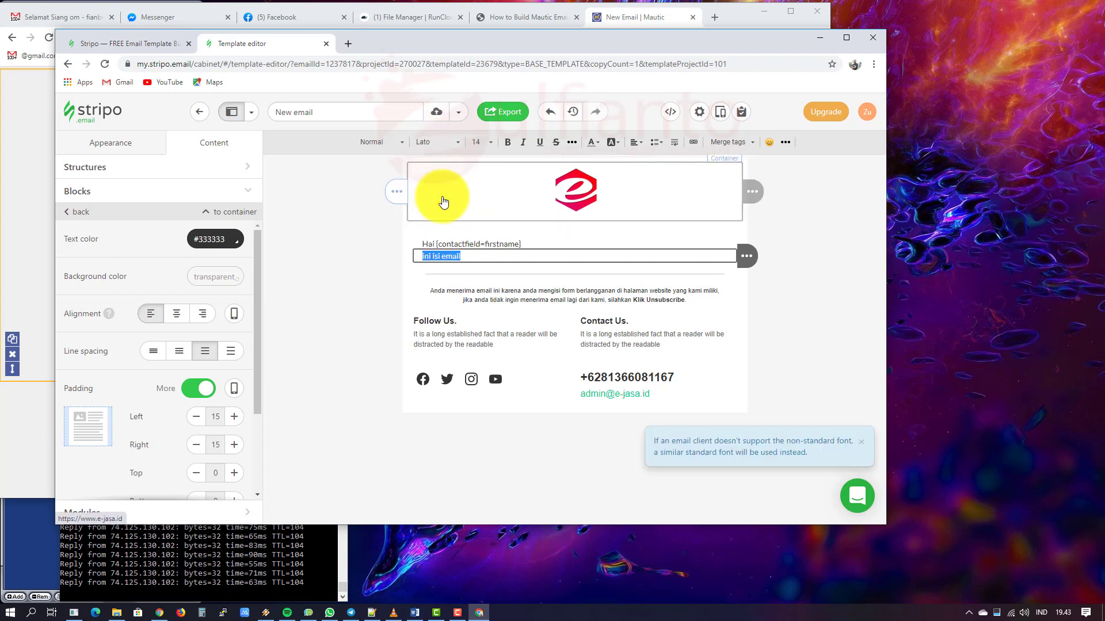
left_click(395, 459)
mouse_move(325, 197)
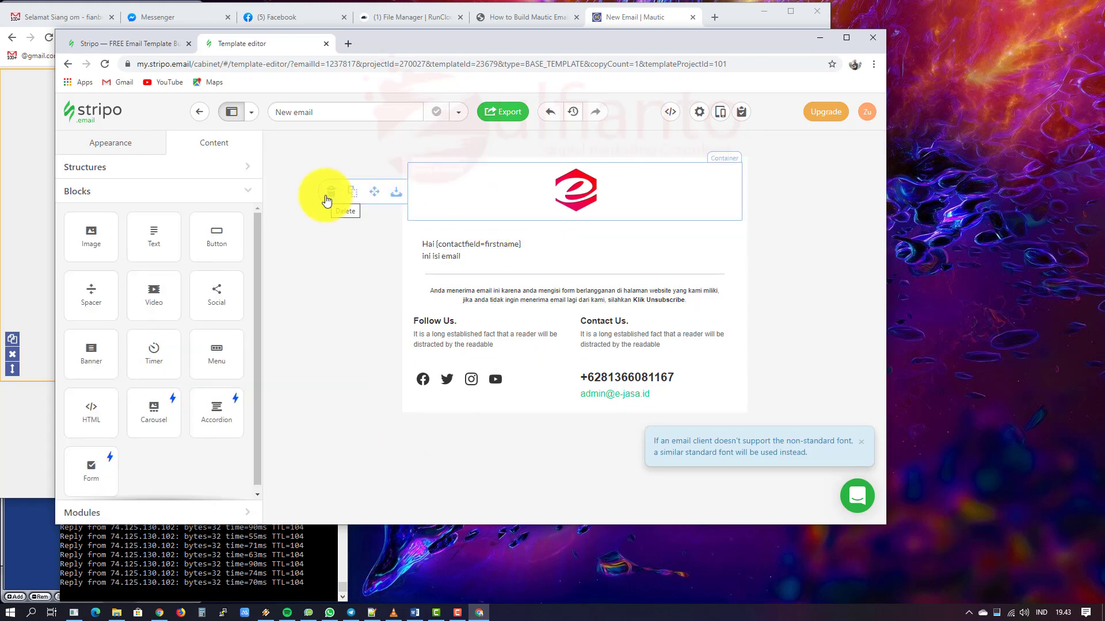
left_click(469, 243)
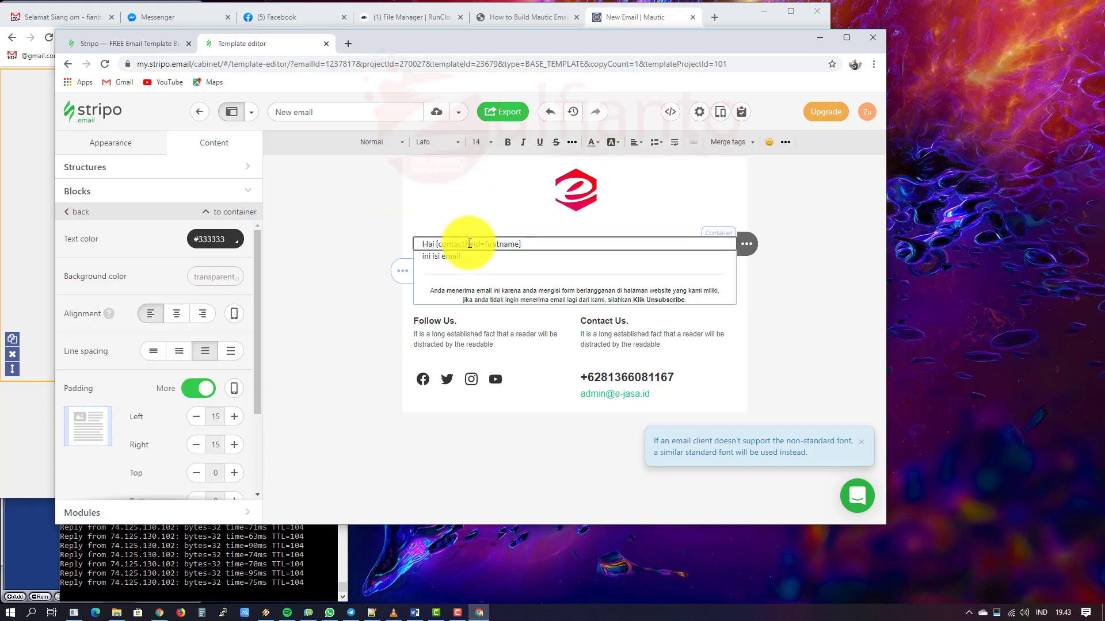
left_click(440, 256)
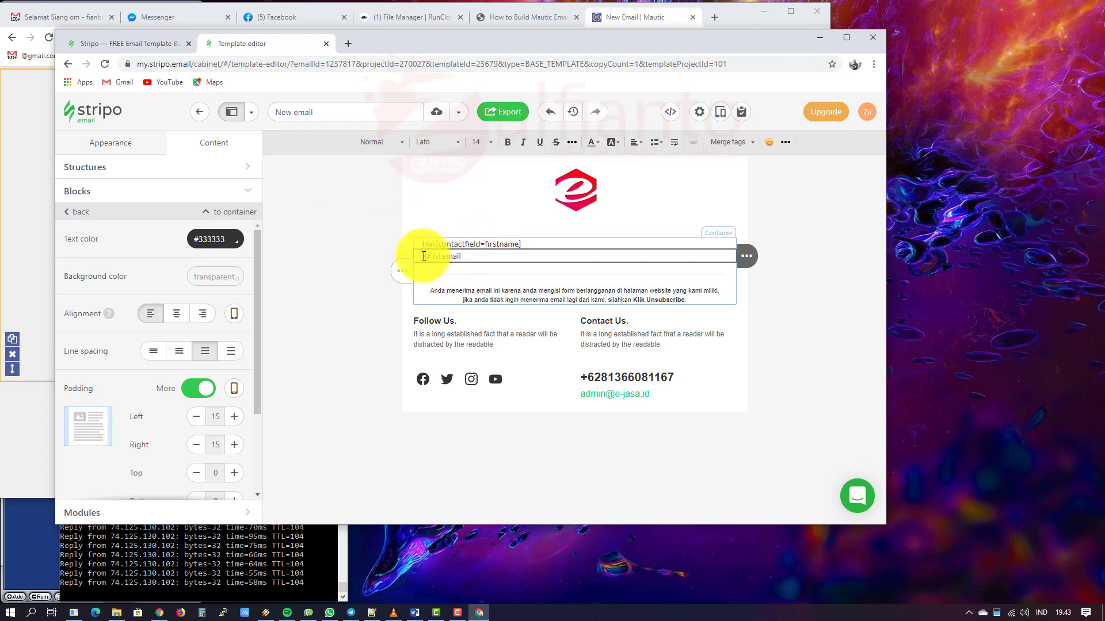
left_click(460, 463)
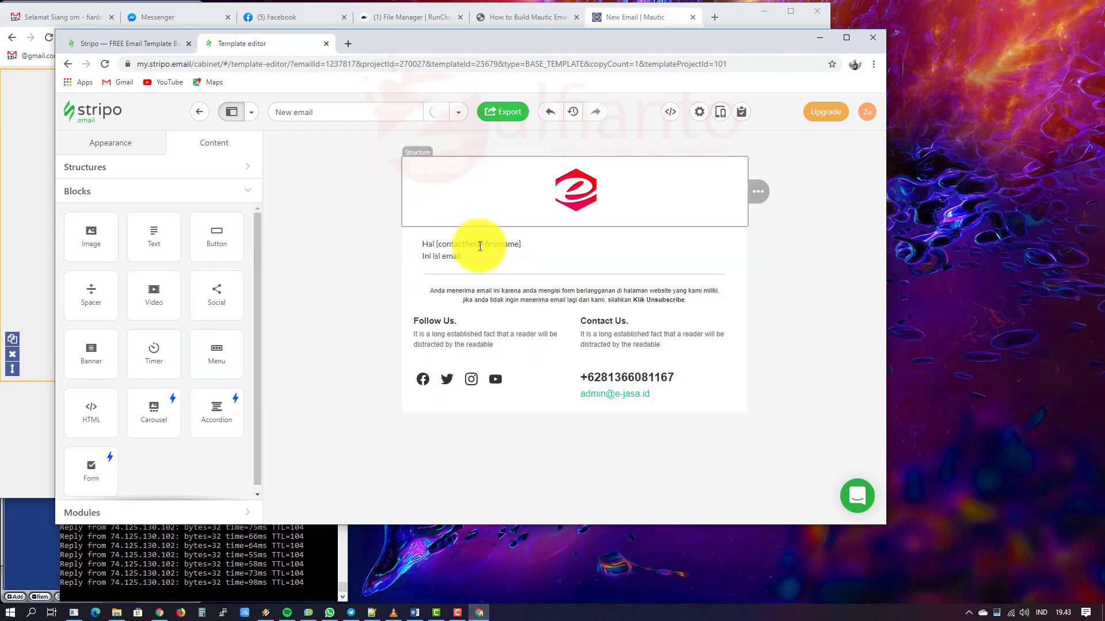
left_click_drag(92, 291, 501, 250)
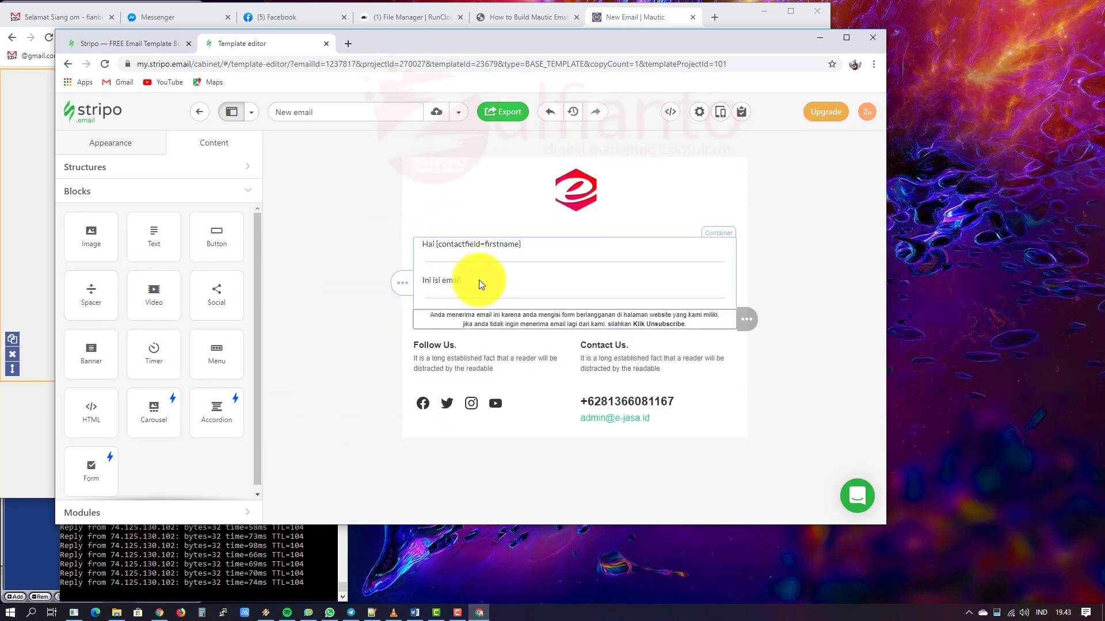
left_click(469, 260)
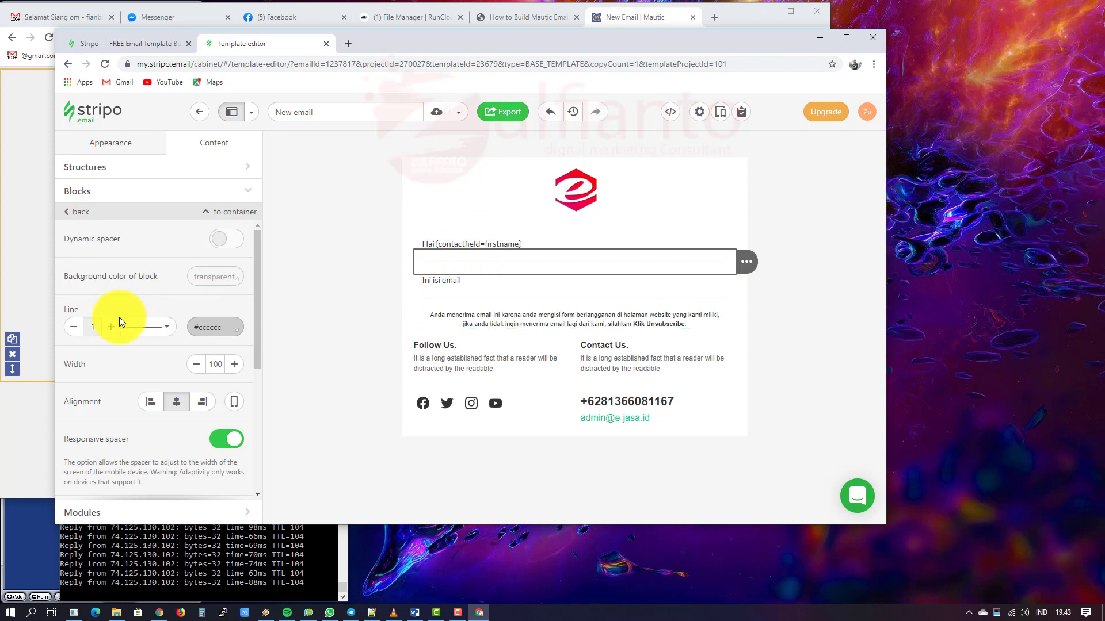
left_click(73, 327)
left_click(195, 368)
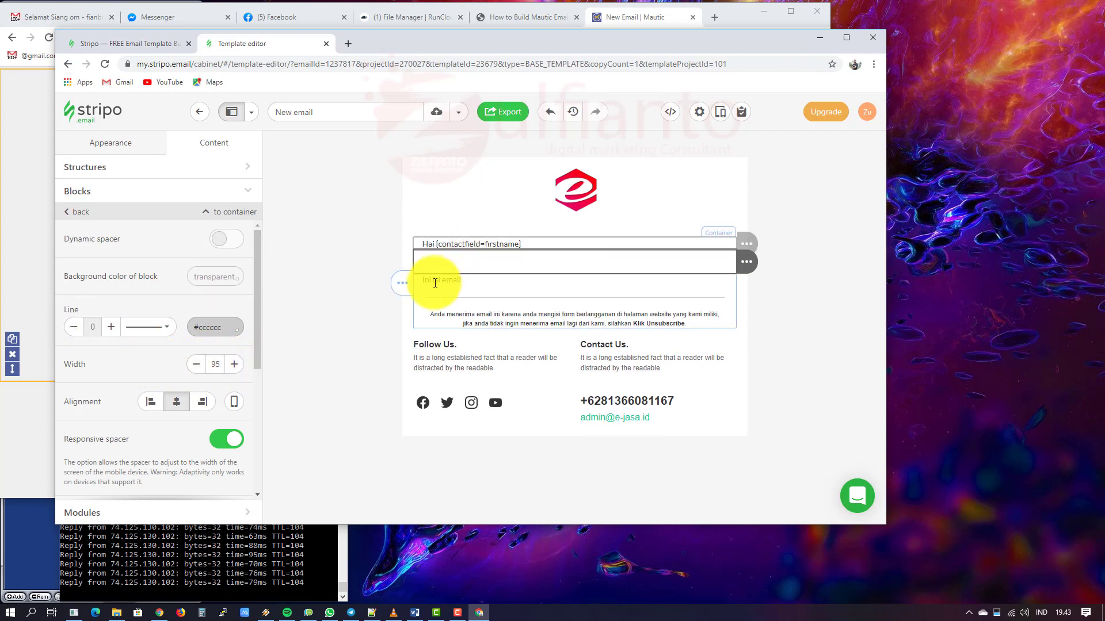
scroll(233, 366, "down", 4)
scroll(221, 366, "up", 4)
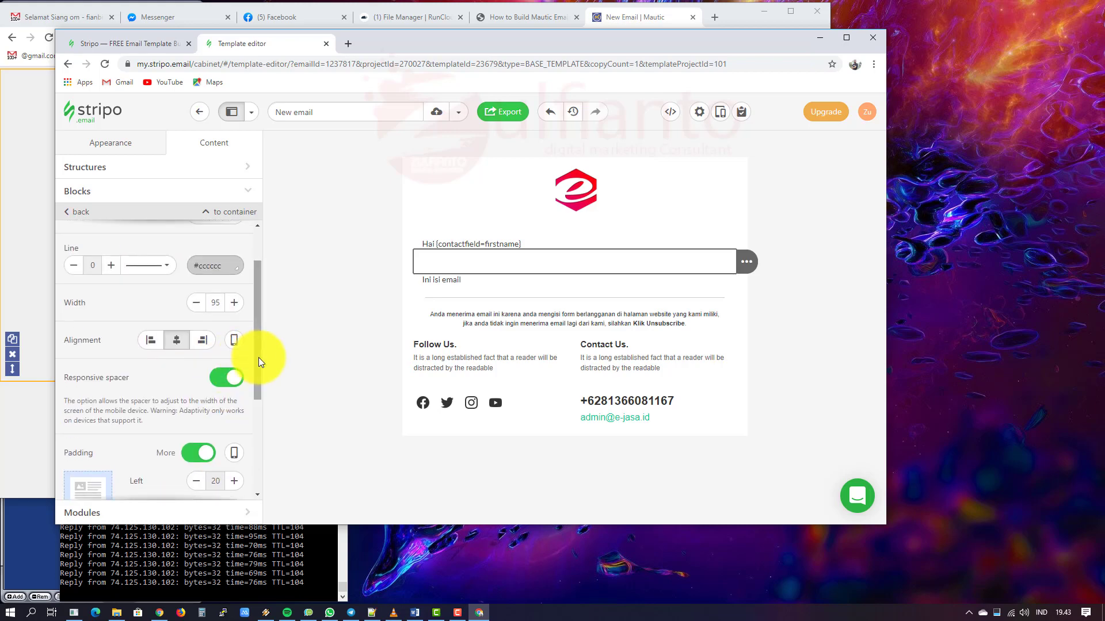
scroll(257, 359, "down", 4)
scroll(167, 343, "up", 3)
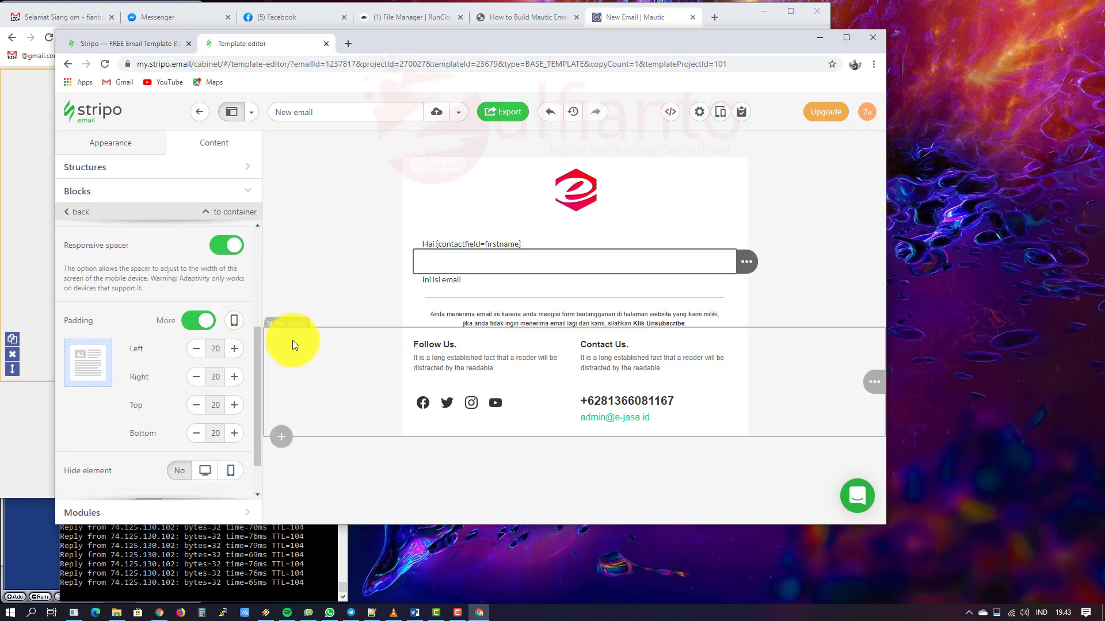
left_click(482, 284)
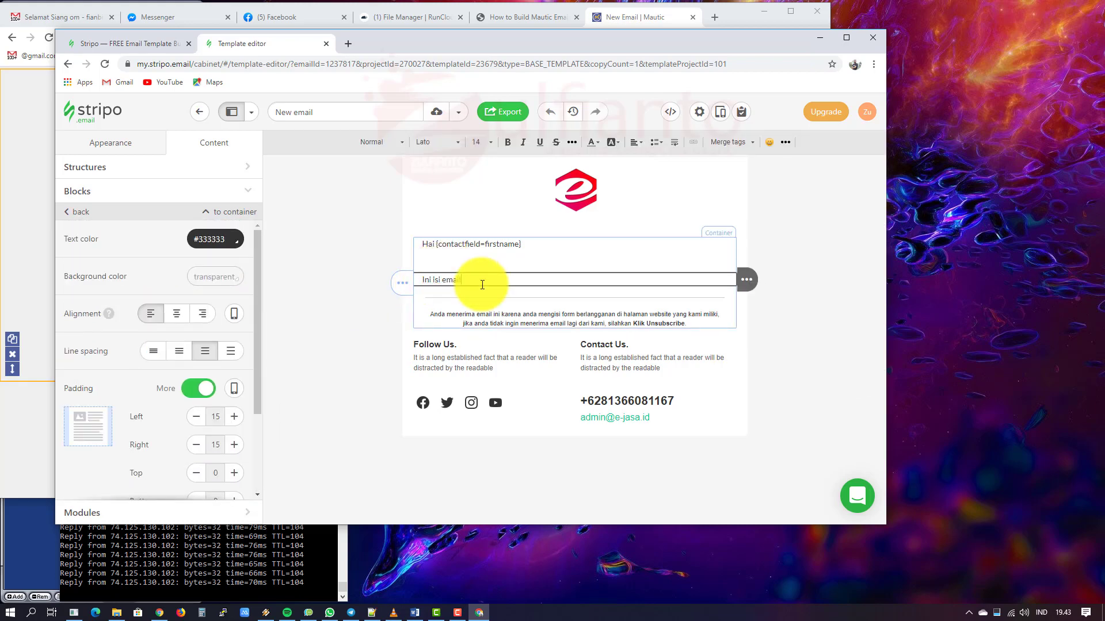
left_click(591, 498)
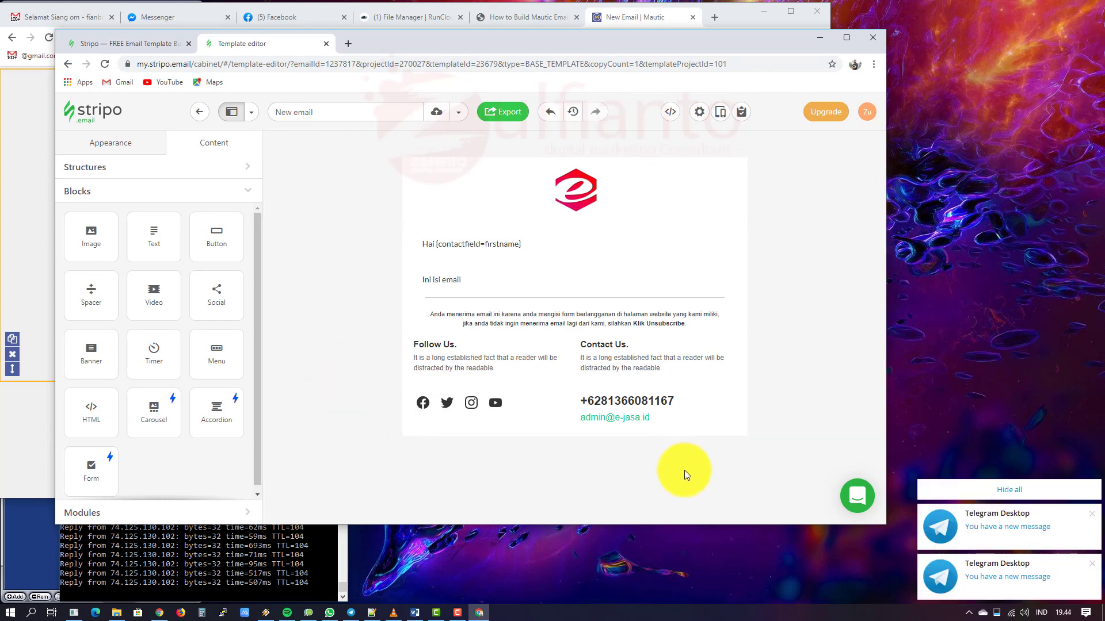
Step: Dismiss the notifications, rename the email to 'ejasa themes' and save it
left_click(1009, 489)
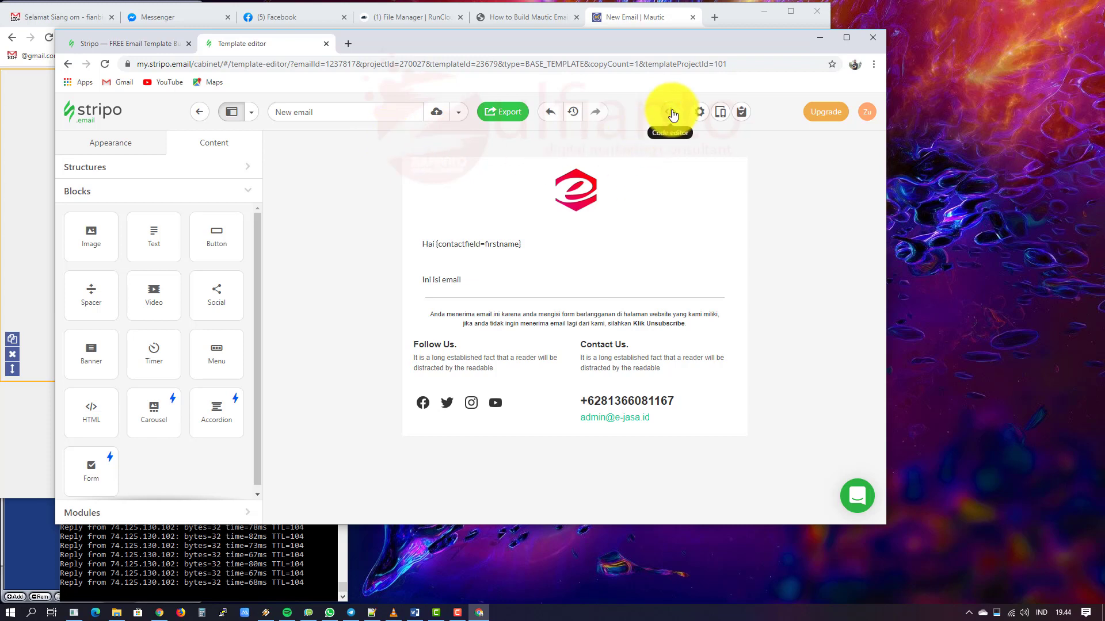
left_click(279, 111)
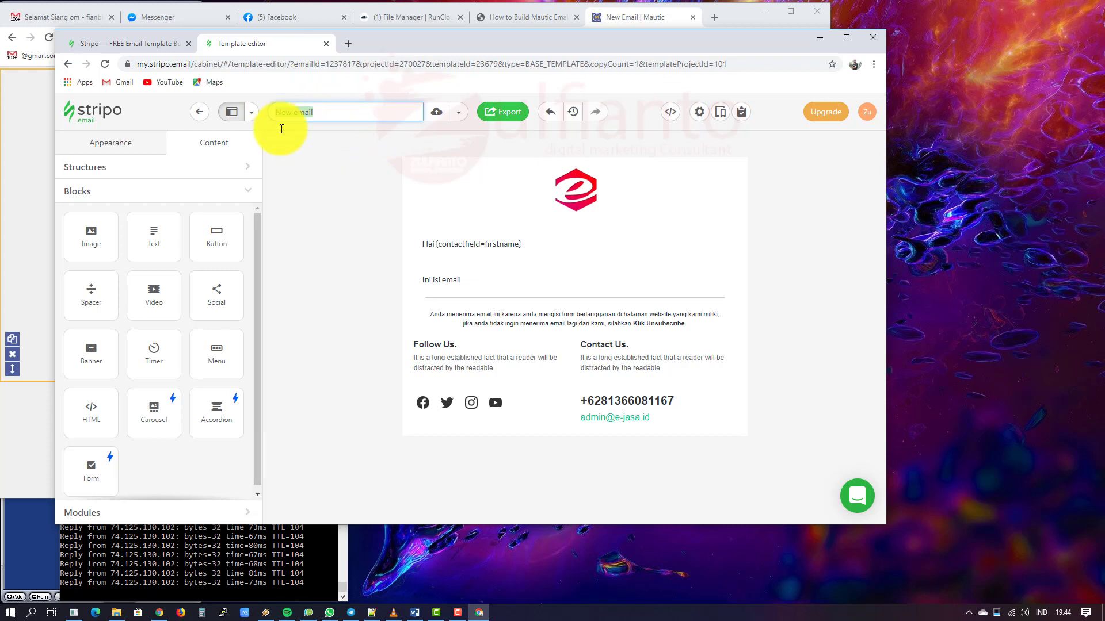
type("ejasa")
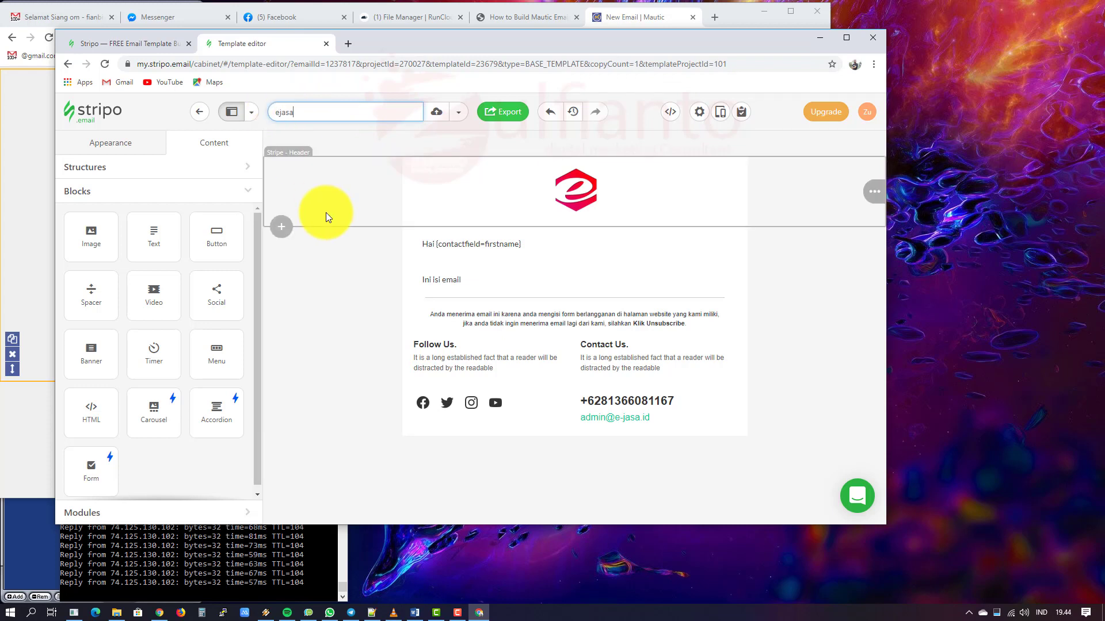
type(" themes")
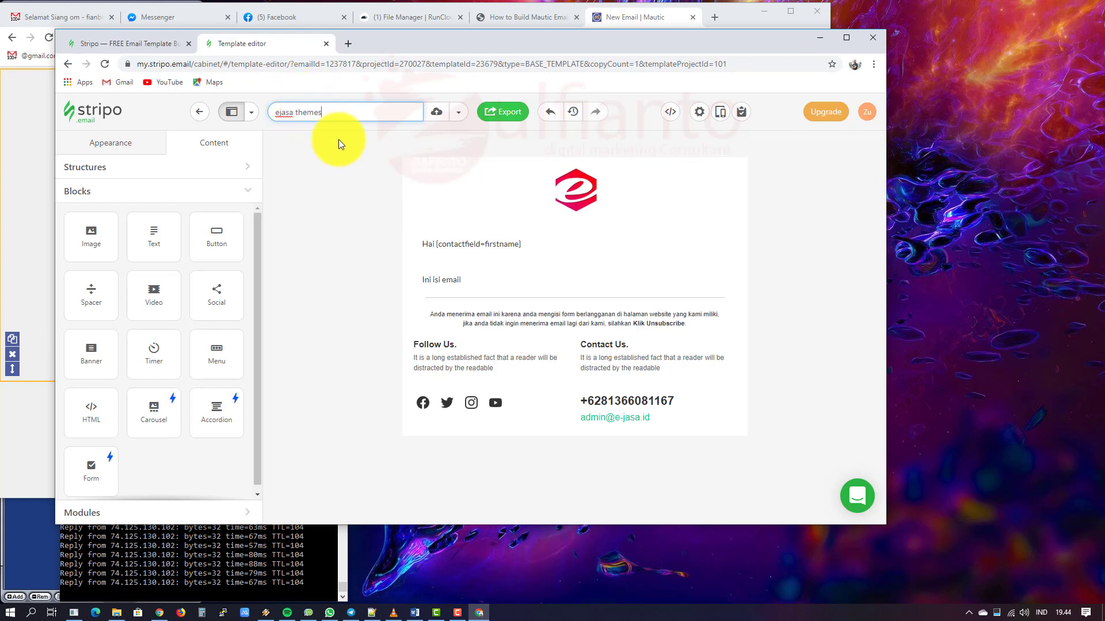
left_click(436, 115)
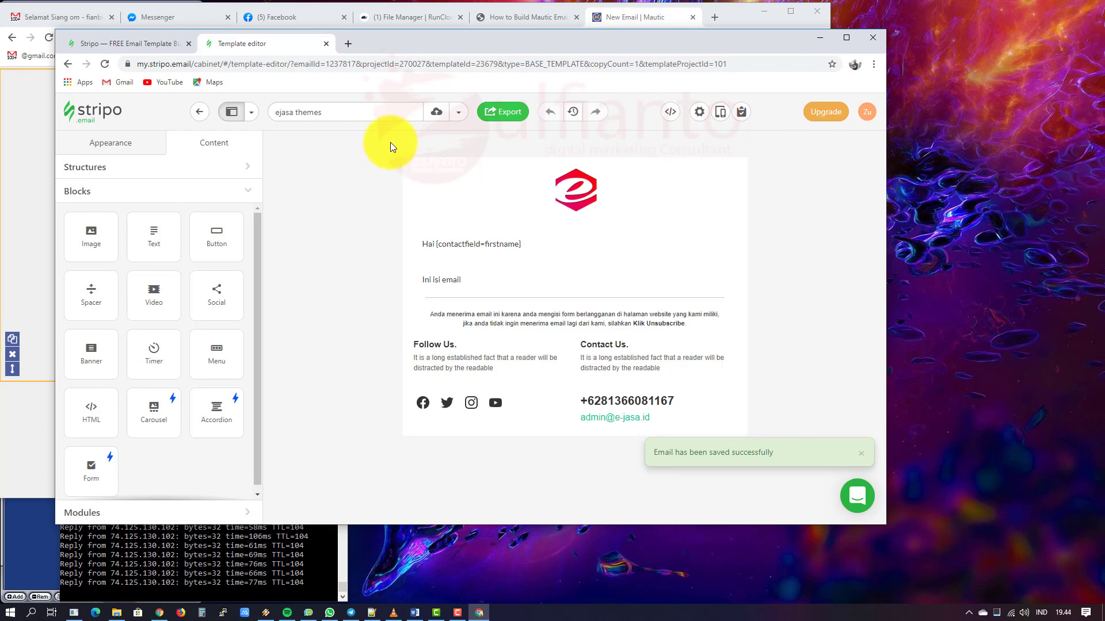
key("alt+Tab")
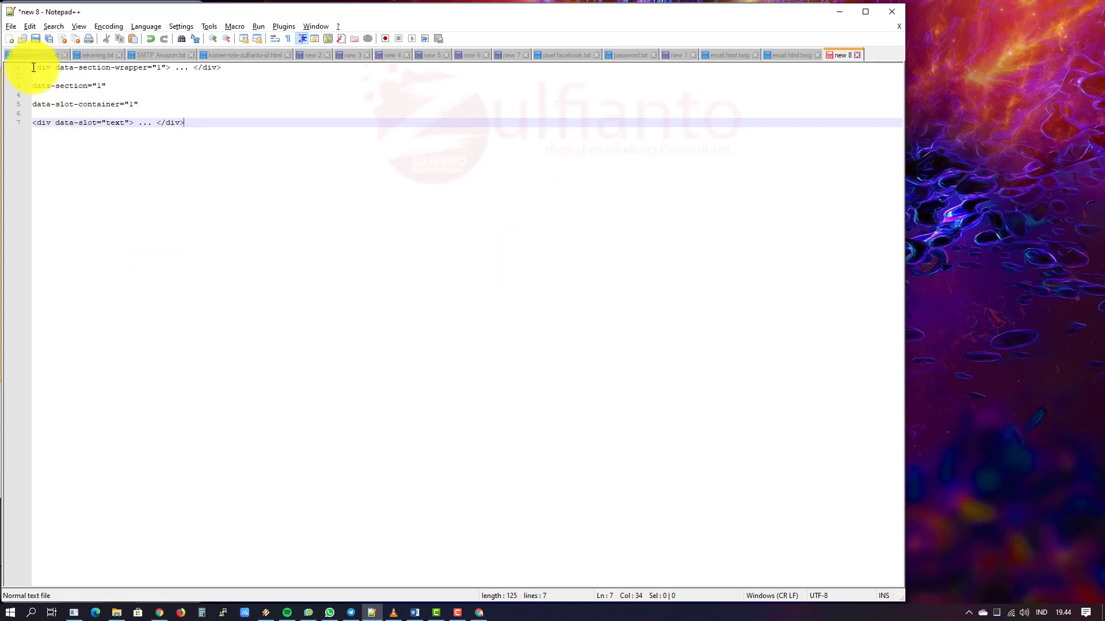
Step: Review the data-section-wrapper, data-section and data-slot lines in the 'new 8' notes
left_click_drag(173, 67, 20, 62)
left_click(150, 240)
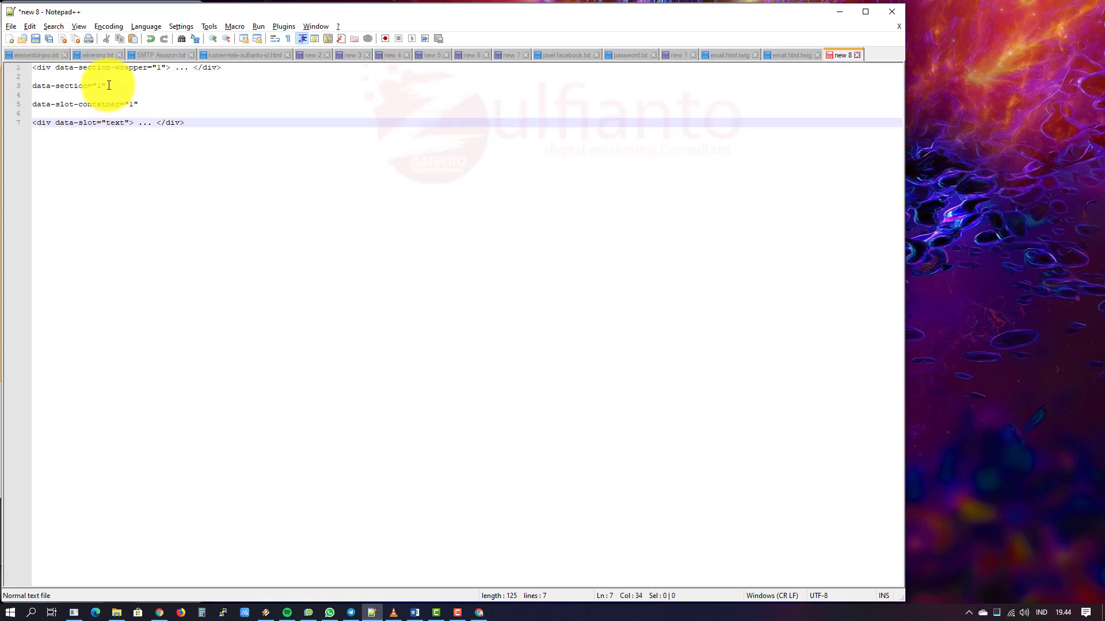
left_click_drag(107, 85, 36, 85)
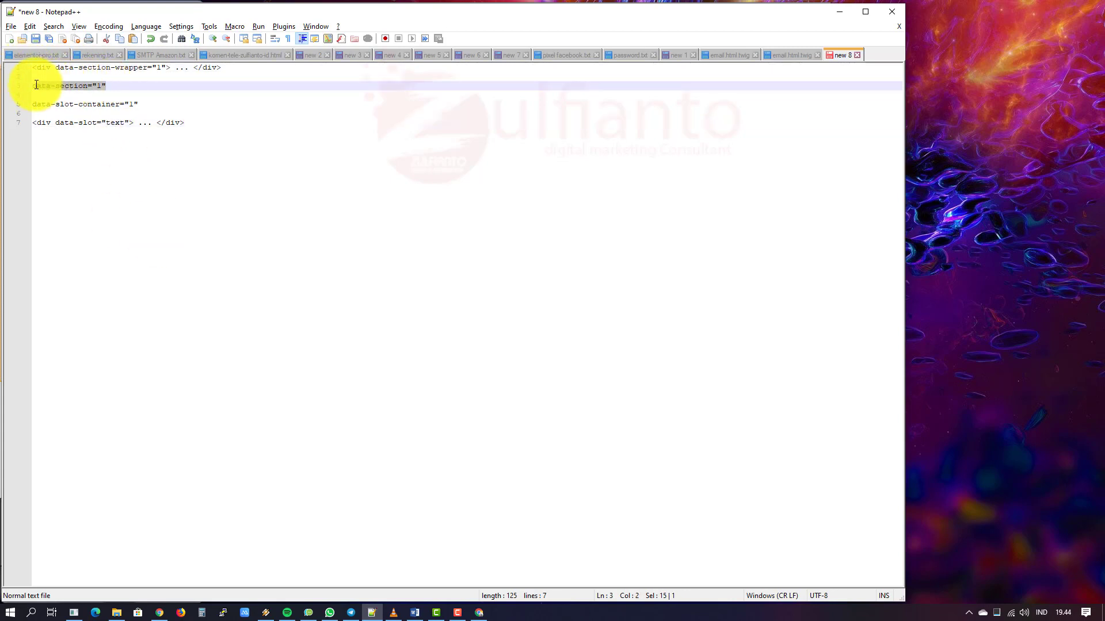
left_click(148, 250)
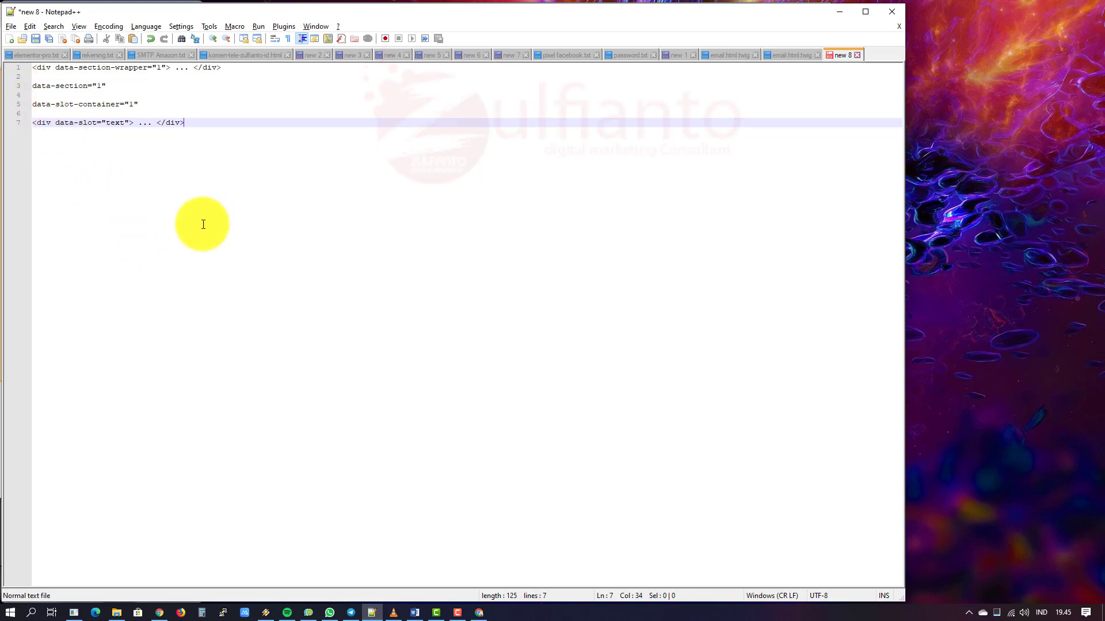
left_click(136, 102)
left_click_drag(136, 102, 34, 103)
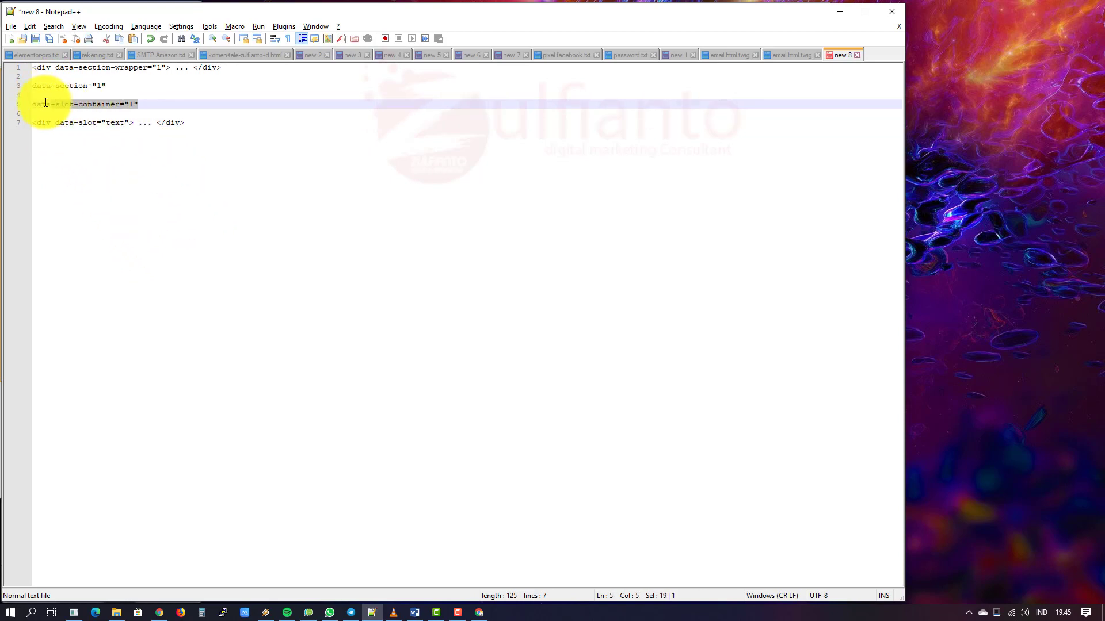
left_click(125, 195)
left_click_drag(62, 122, 102, 123)
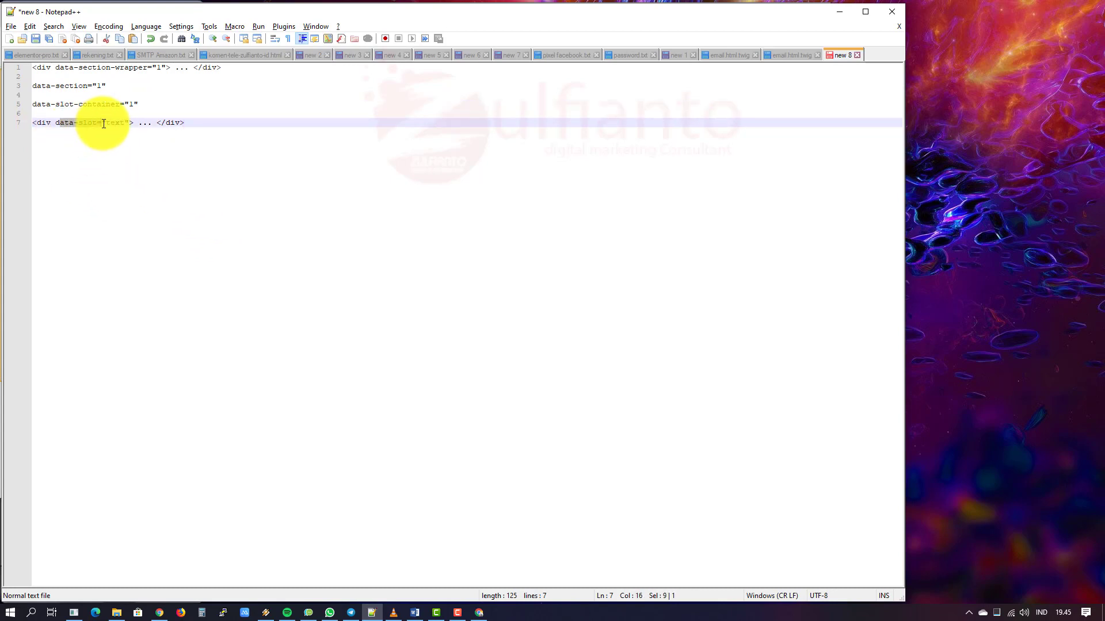
left_click(219, 231)
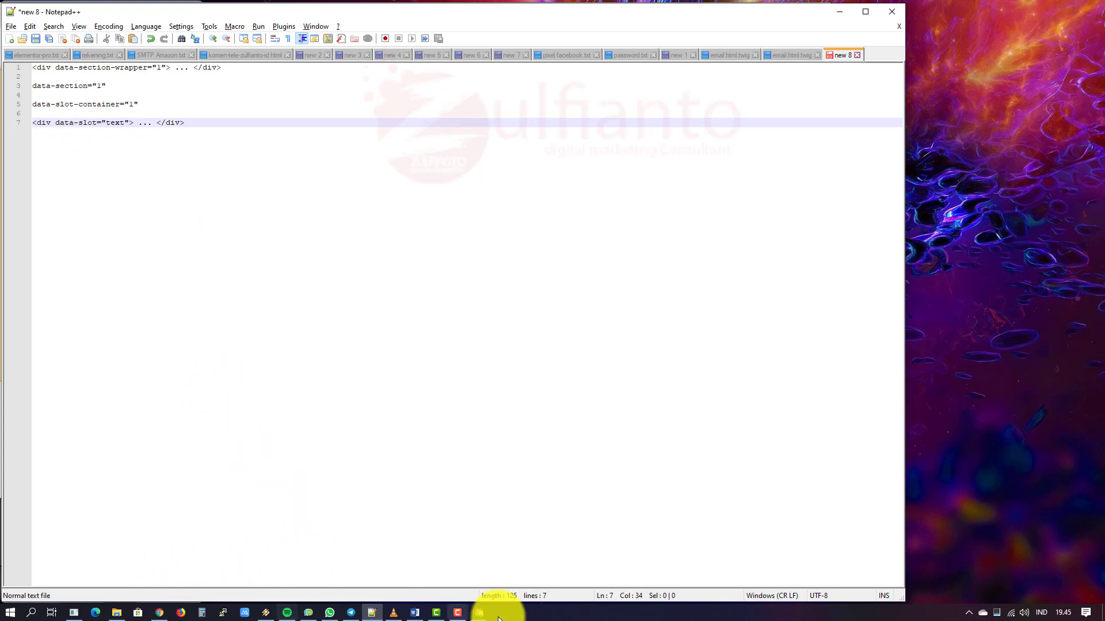
left_click(478, 611)
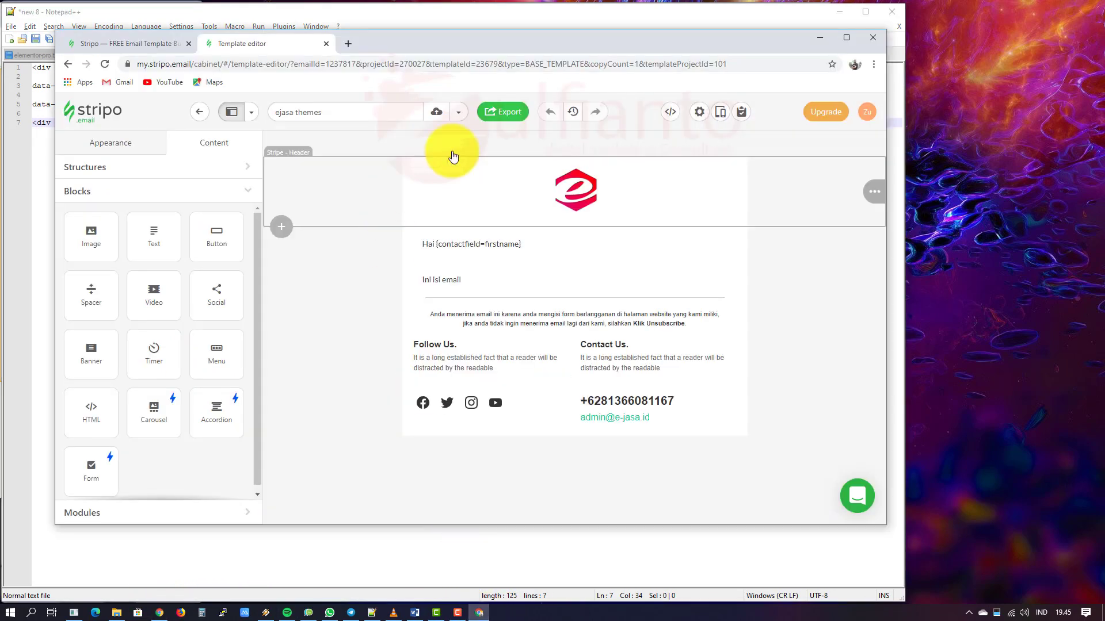
Step: Open the email's HTML code and fold the header, content and footer table blocks
left_click(672, 113)
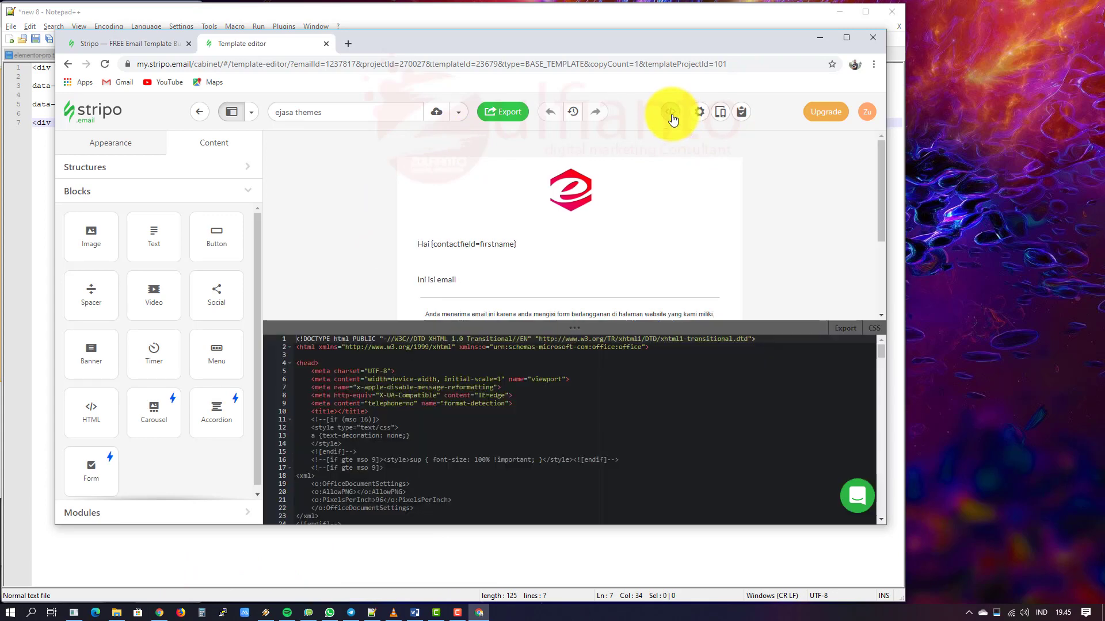
scroll(548, 403, "down", 2)
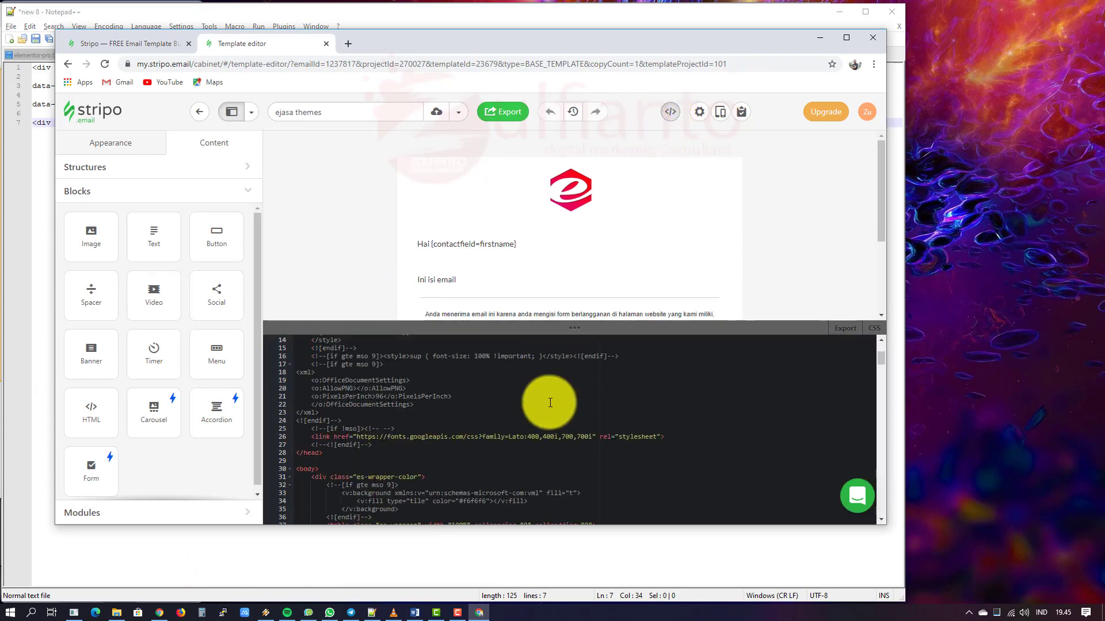
scroll(550, 403, "down", 3)
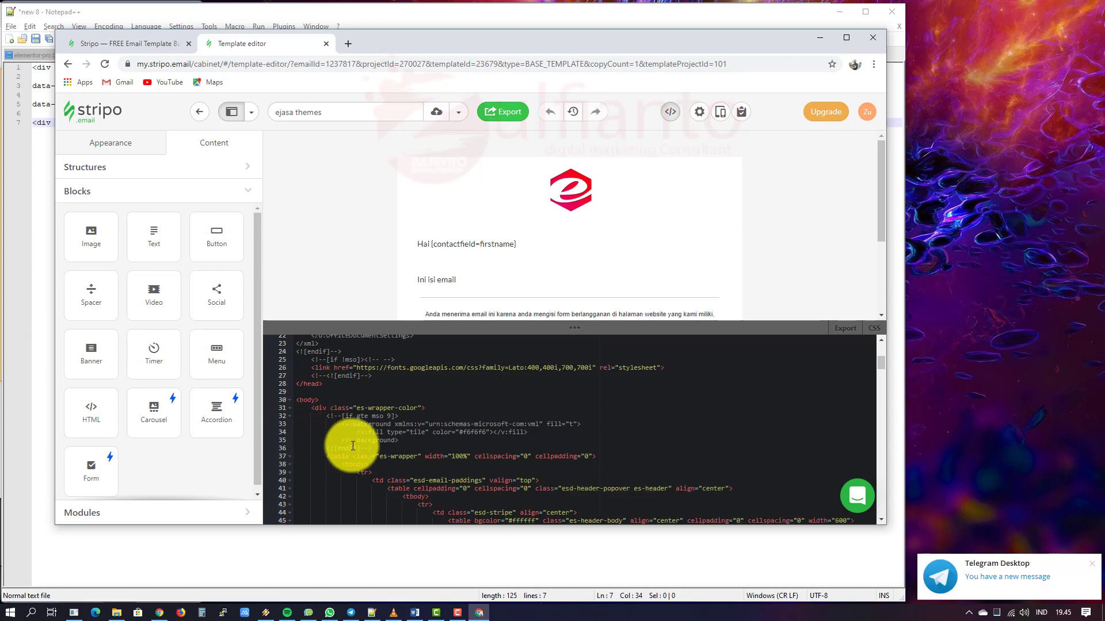
scroll(353, 444, "down", 1)
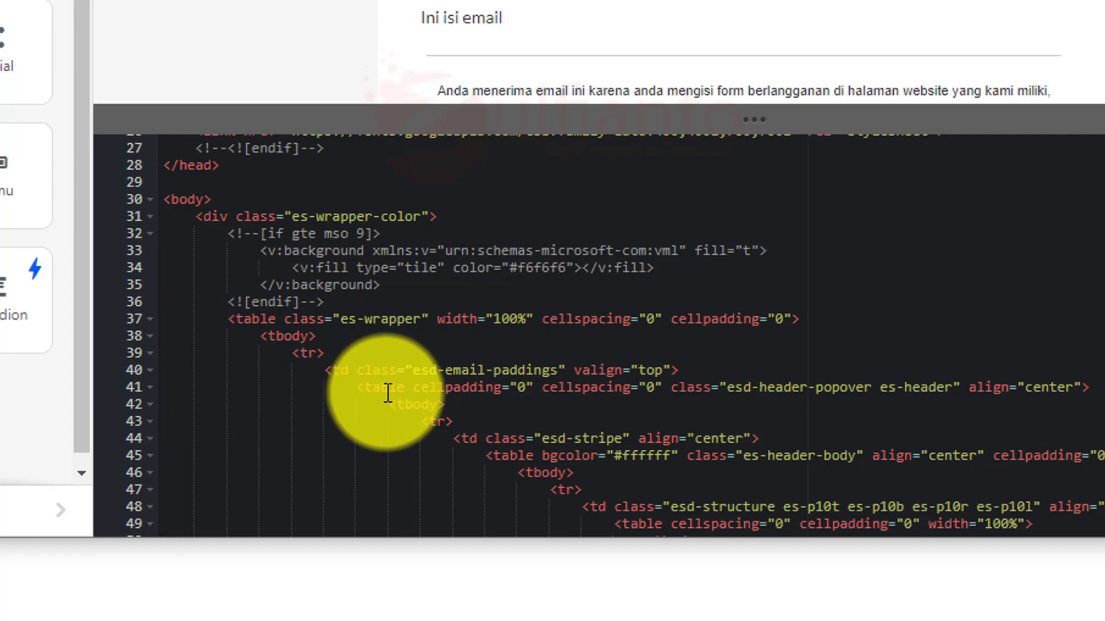
left_click(151, 387)
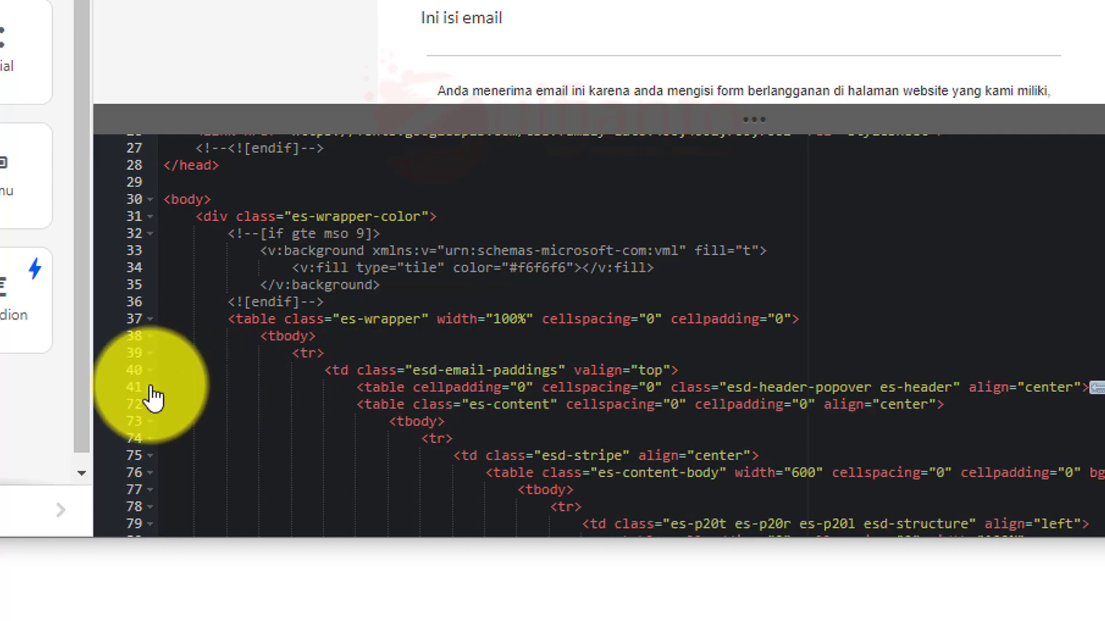
left_click(153, 404)
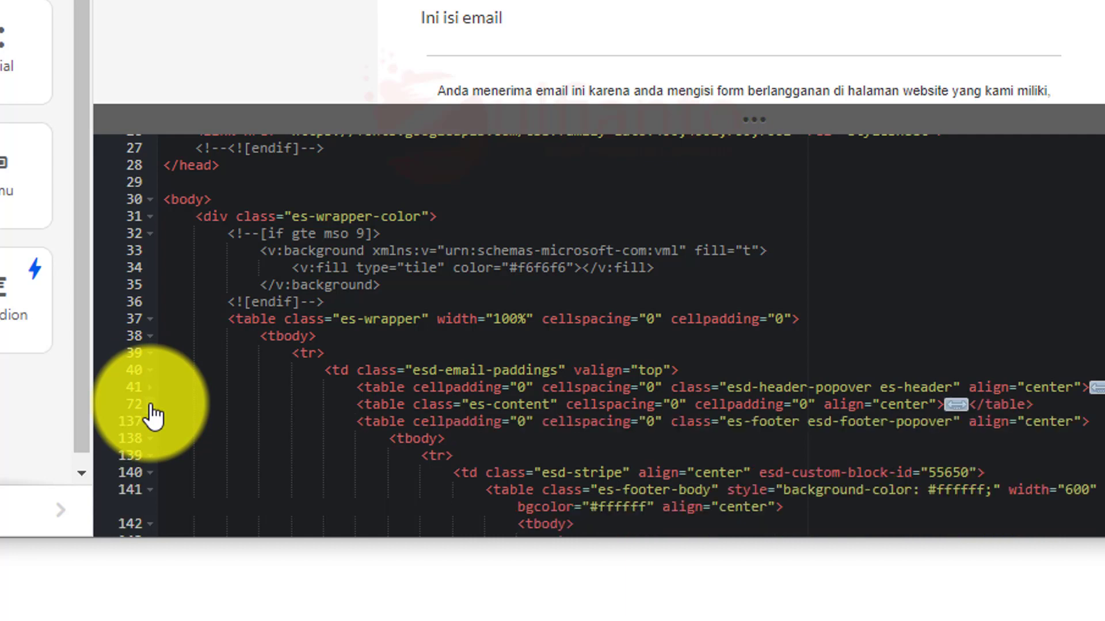
left_click(152, 423)
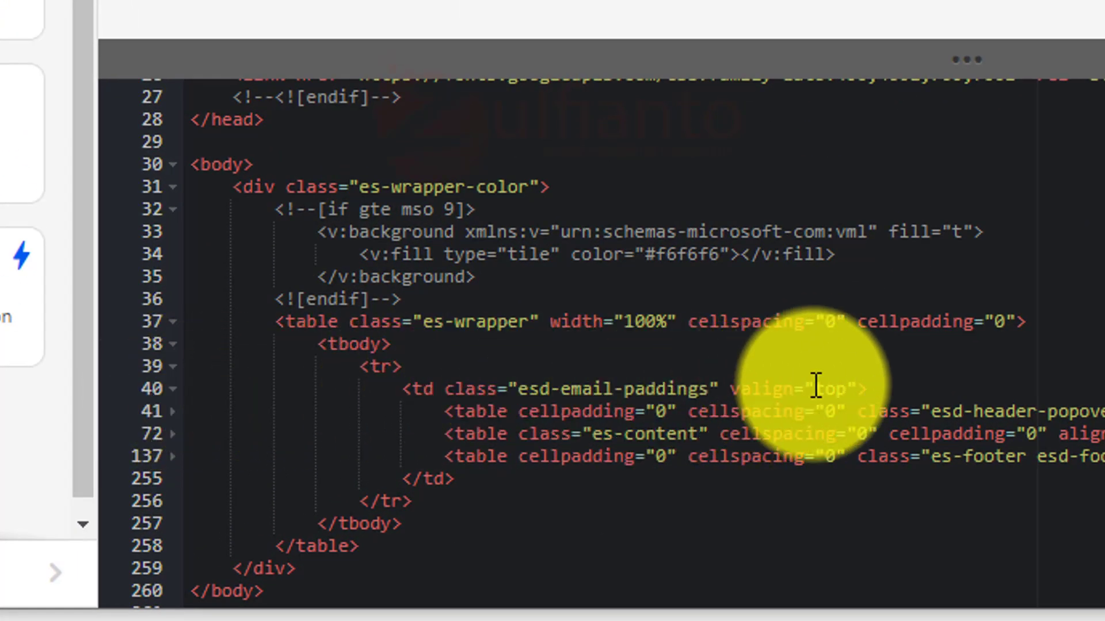
Step: Insert an empty line after line 40 and select the data-section-wrapper tag in the notes
left_click(881, 390)
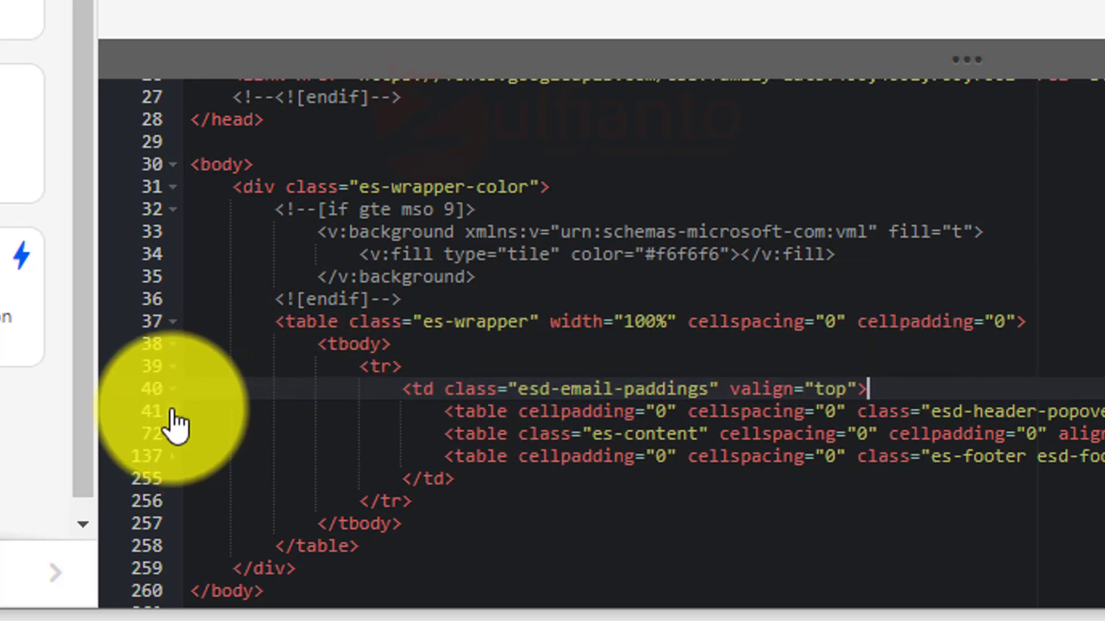
left_click(172, 411)
scroll(535, 480, "down", 6)
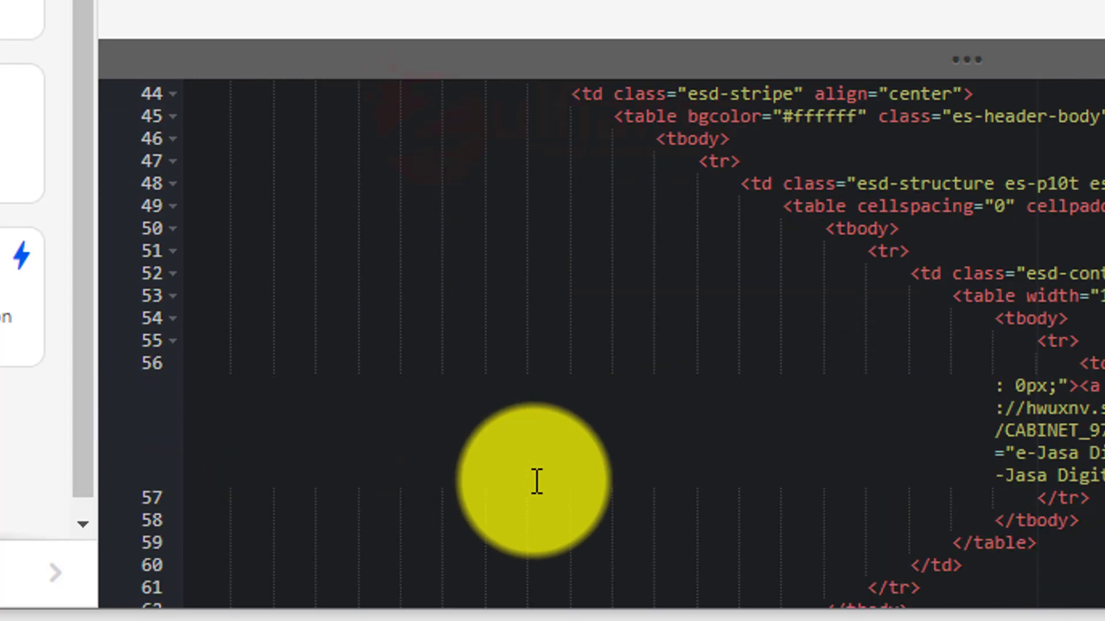
scroll(535, 481, "up", 1)
scroll(535, 481, "up", 2)
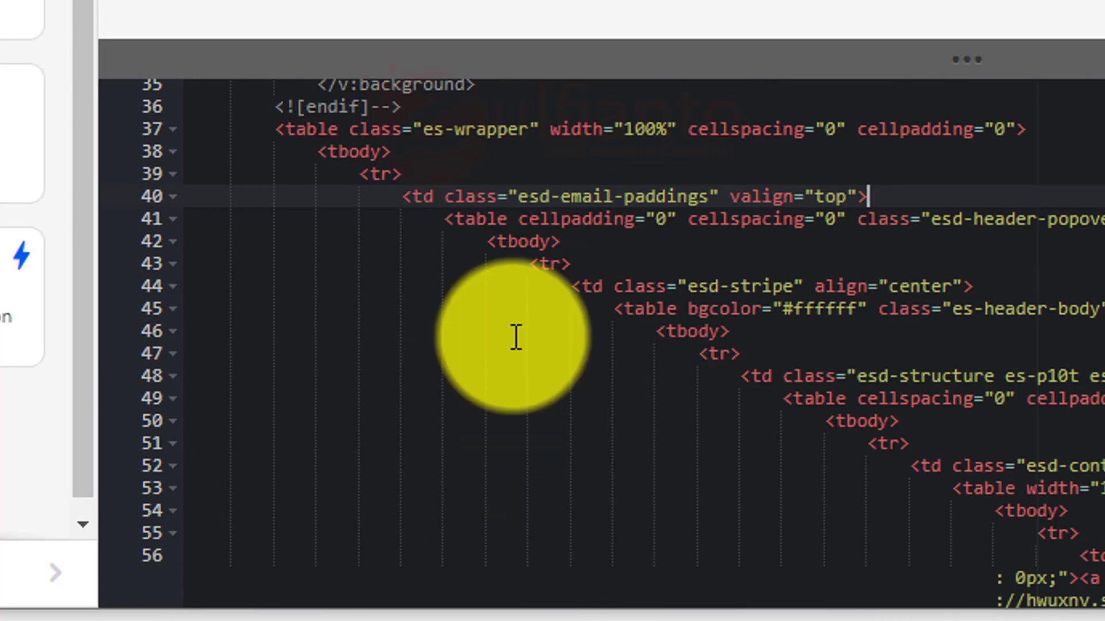
left_click(174, 220)
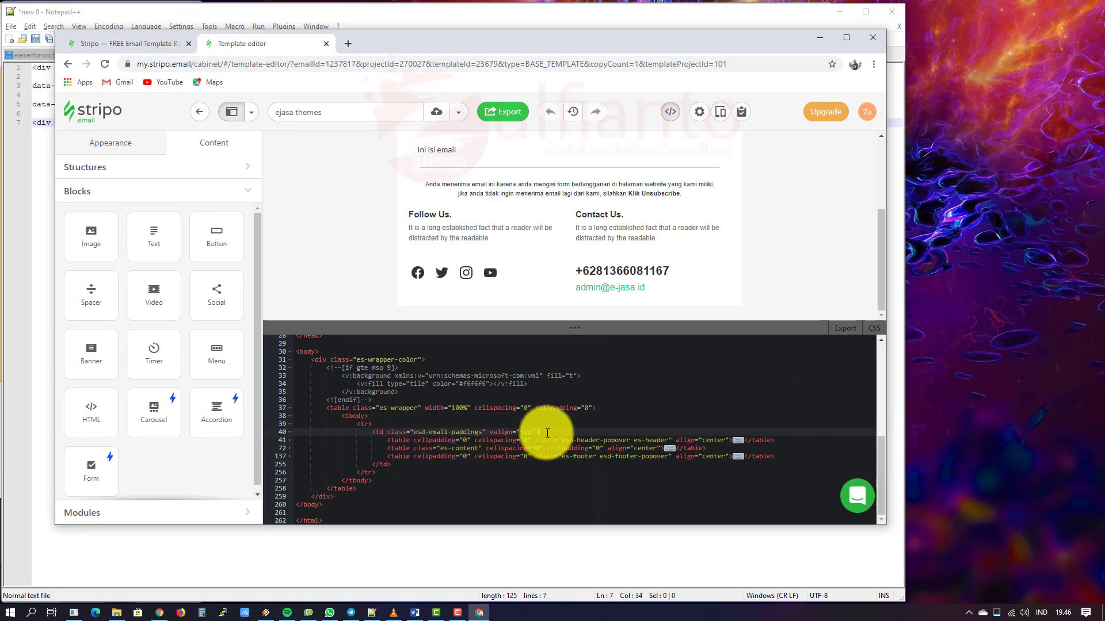
key("Return")
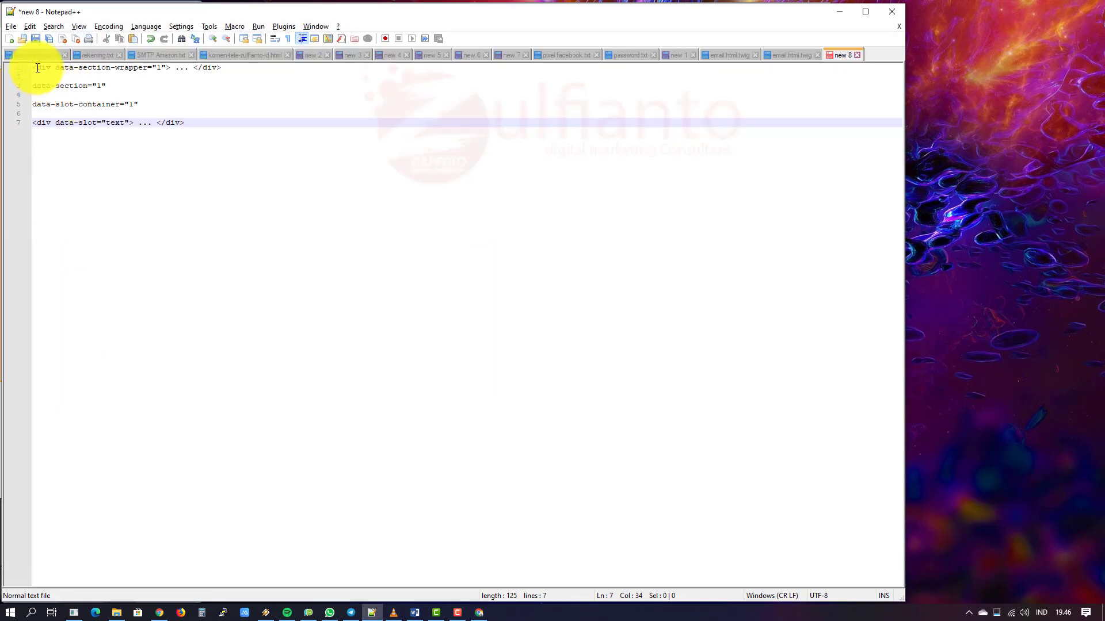
left_click_drag(172, 68, 31, 64)
key("ctrl+c")
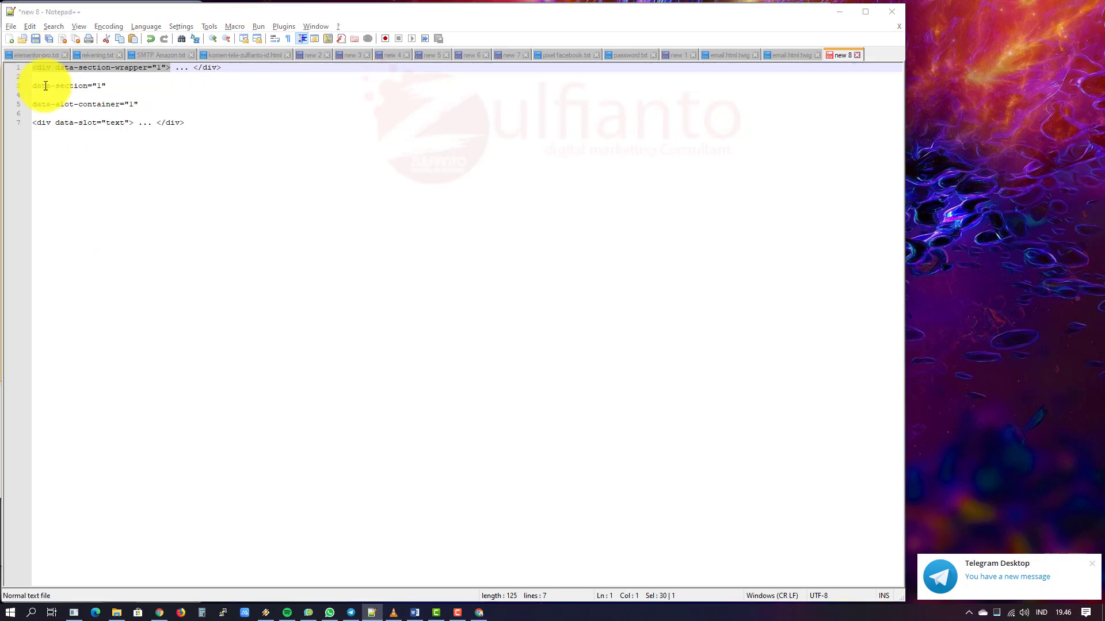
key("alt+Tab")
Step: Wrap the header table in a <div data-section-wrapper="1"> with a closing </div>
key("ctrl+v")
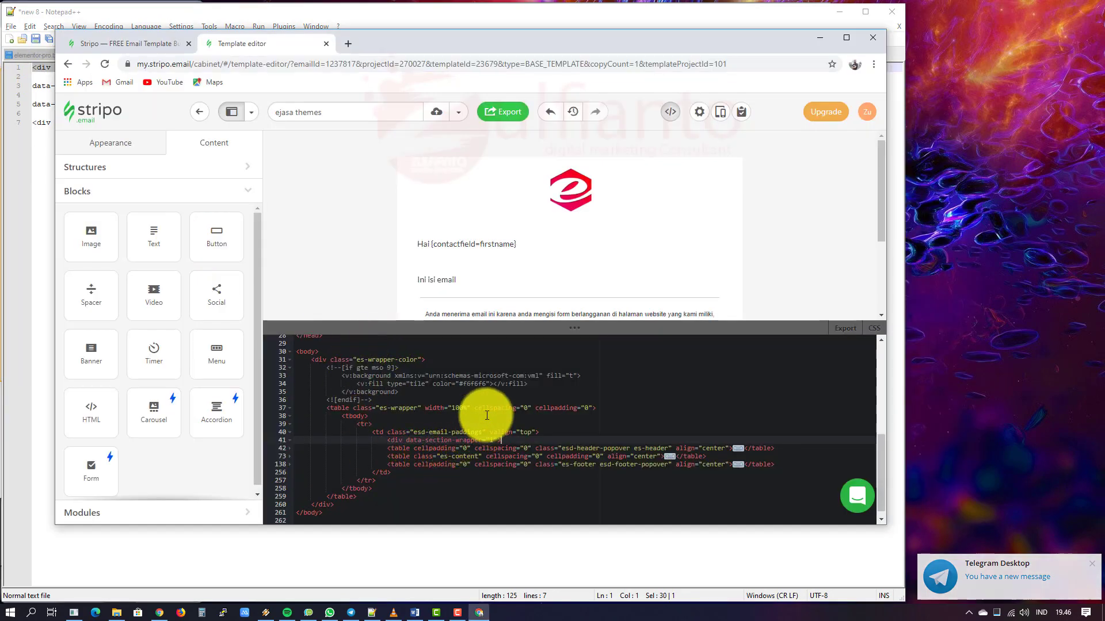
left_click(790, 447)
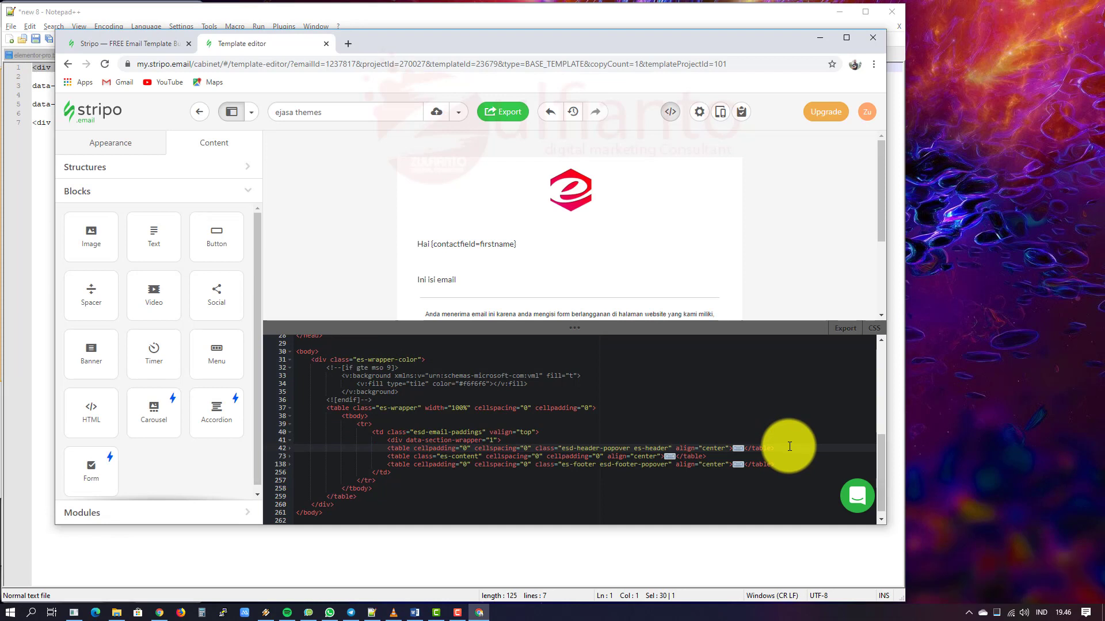
key("Return")
type("</div>")
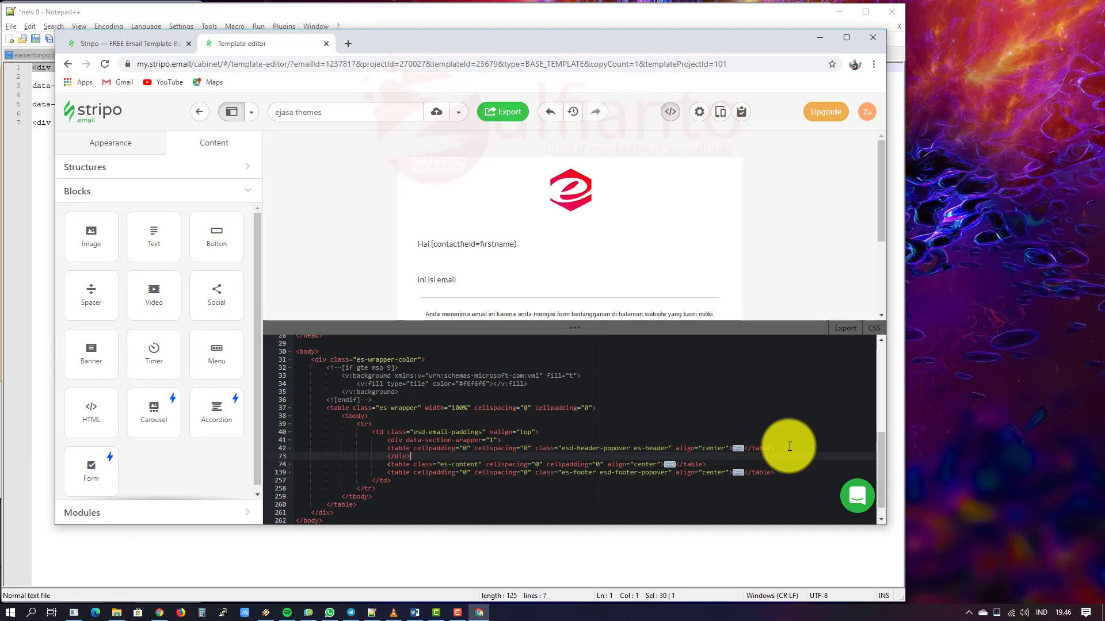
key("Return")
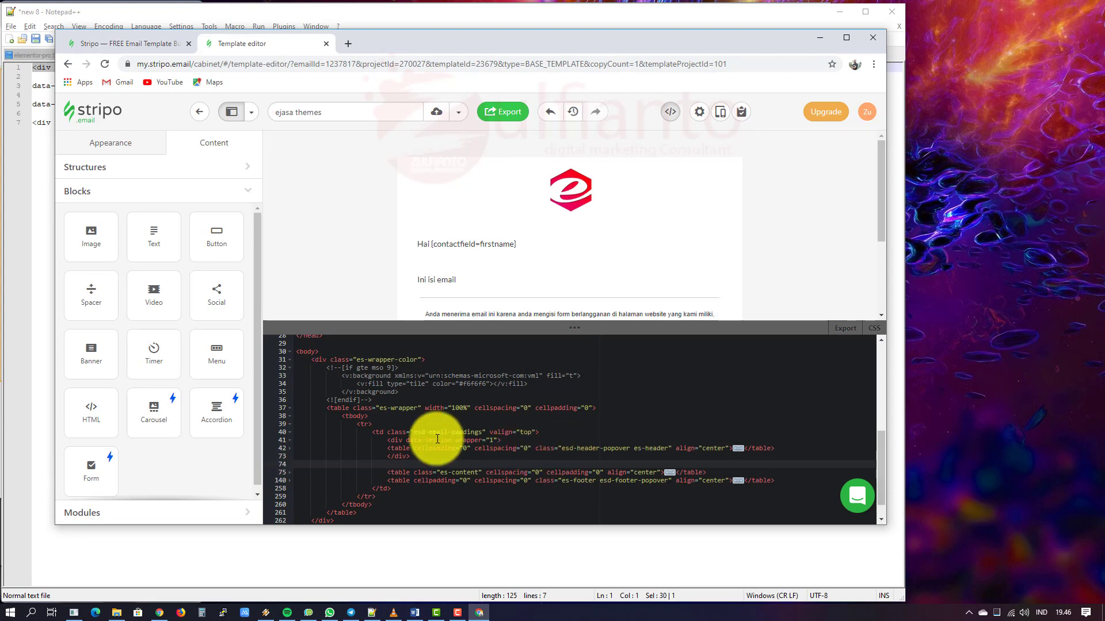
left_click(396, 441)
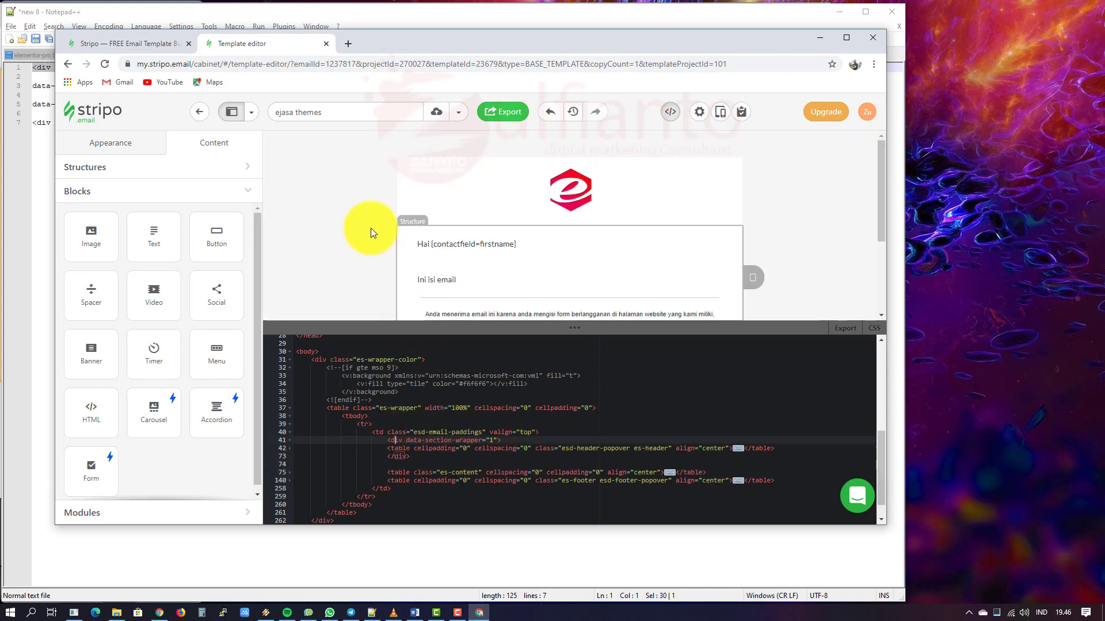
Step: Wrap the content and footer tables in their own data-section-wrapper divs
left_click(400, 465)
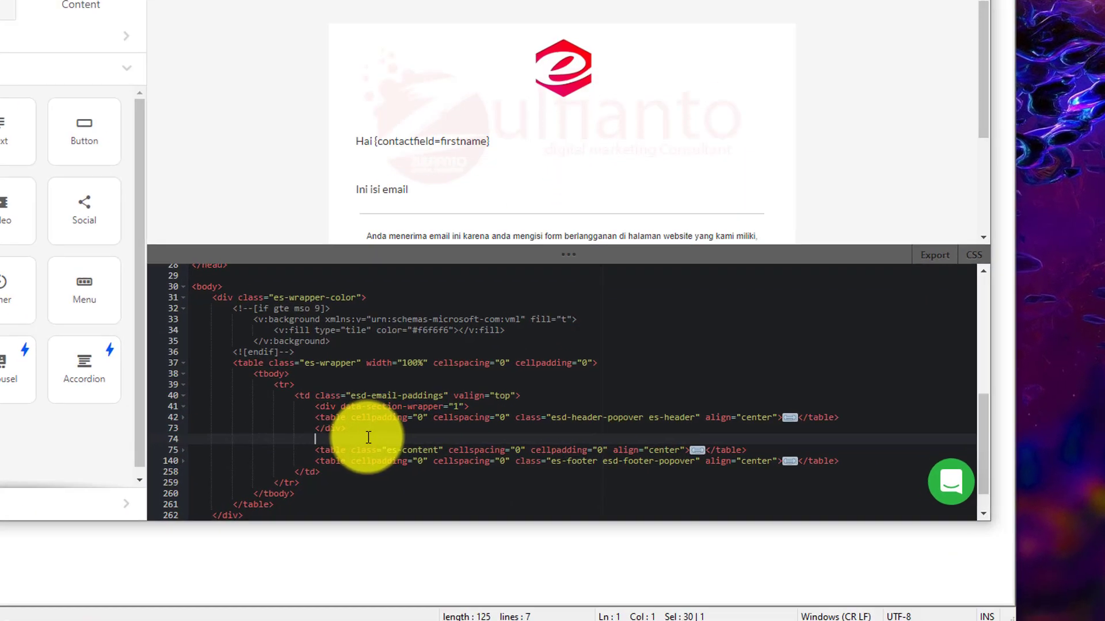
key("ctrl+v")
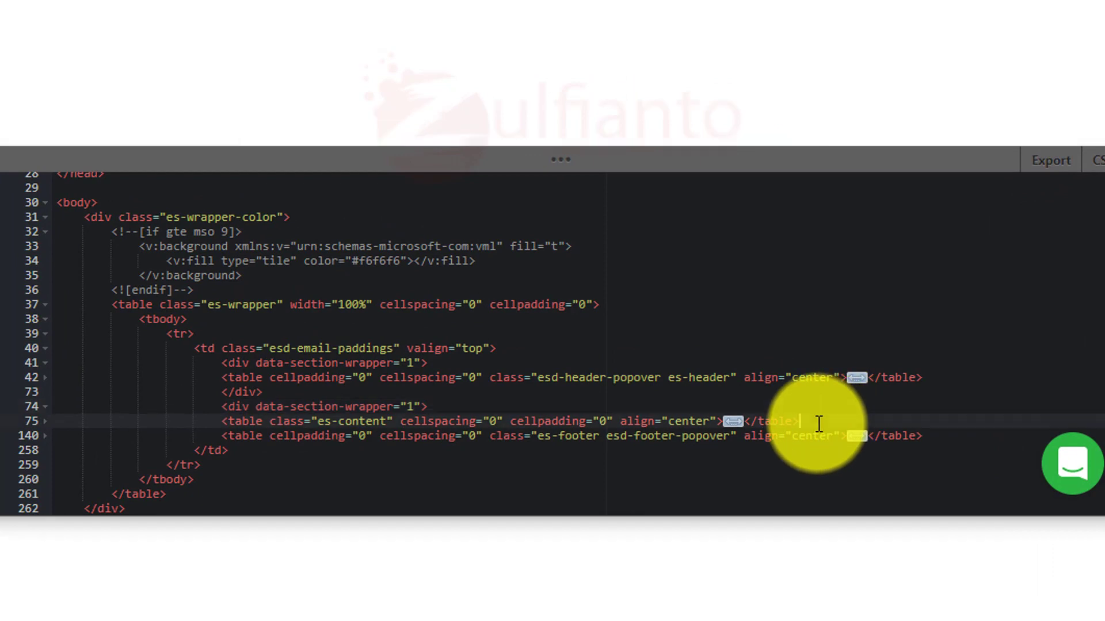
left_click(818, 422)
key("Return")
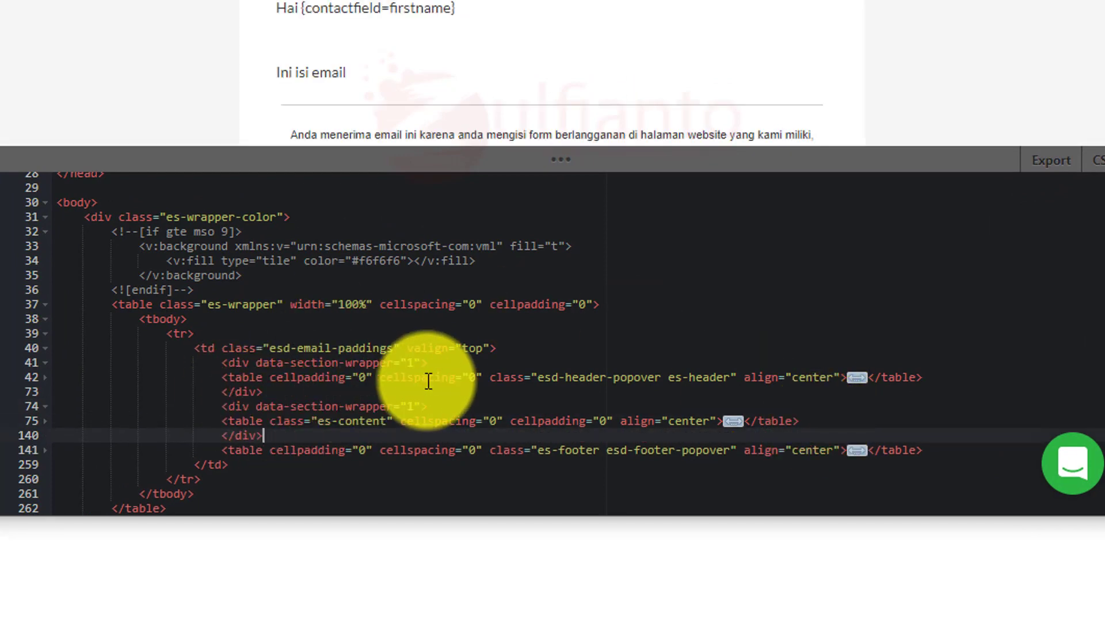
scroll(432, 379, "down", 1)
key("Return")
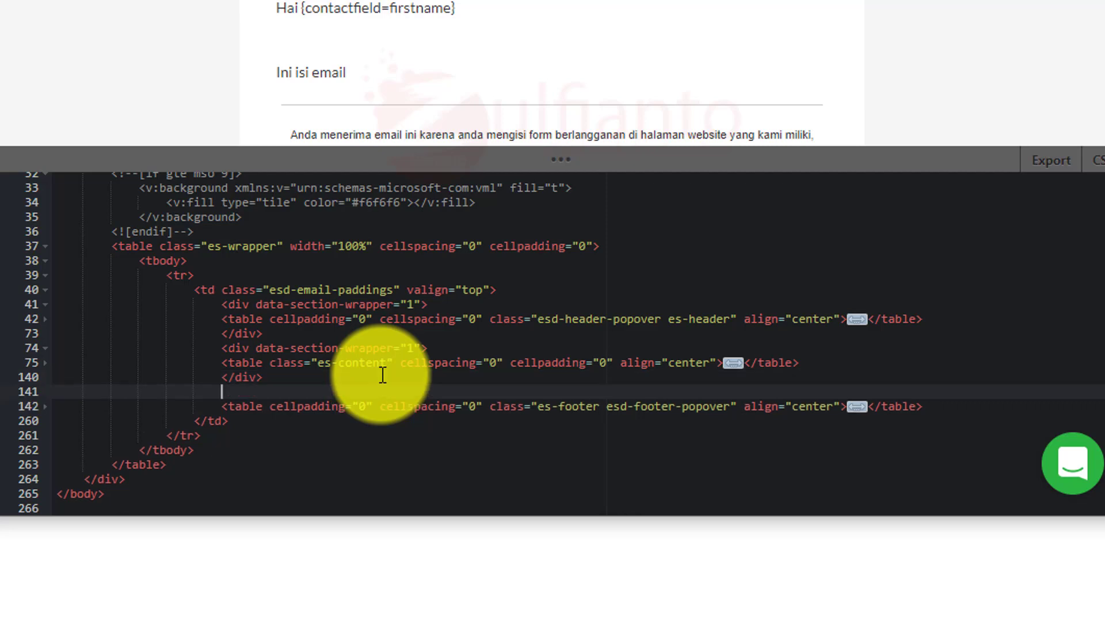
key("ctrl+v")
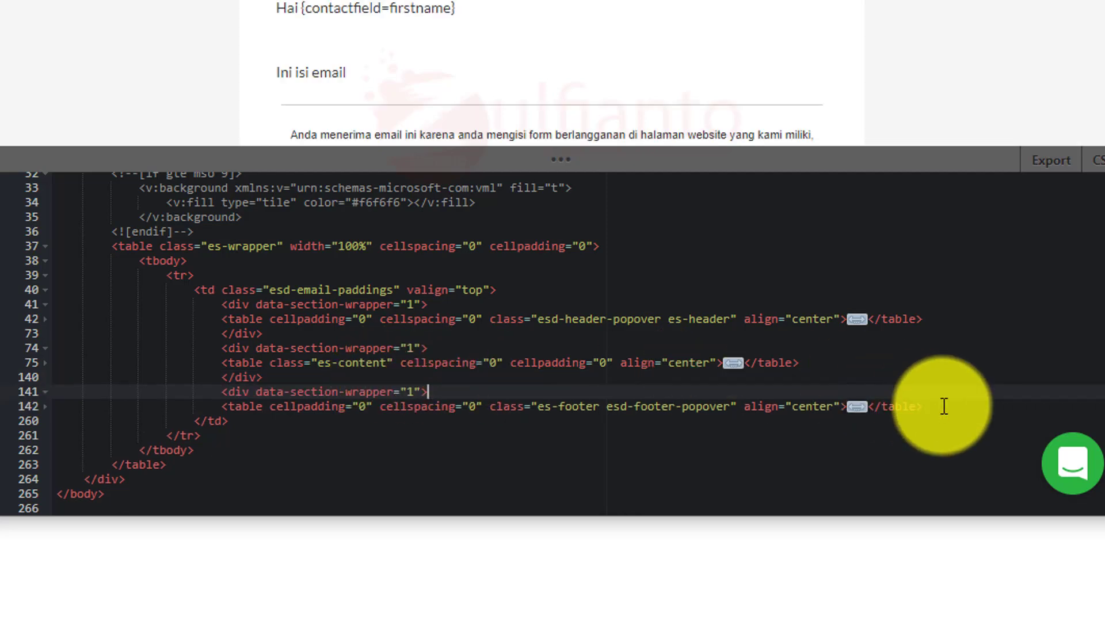
left_click(944, 408)
key("Return")
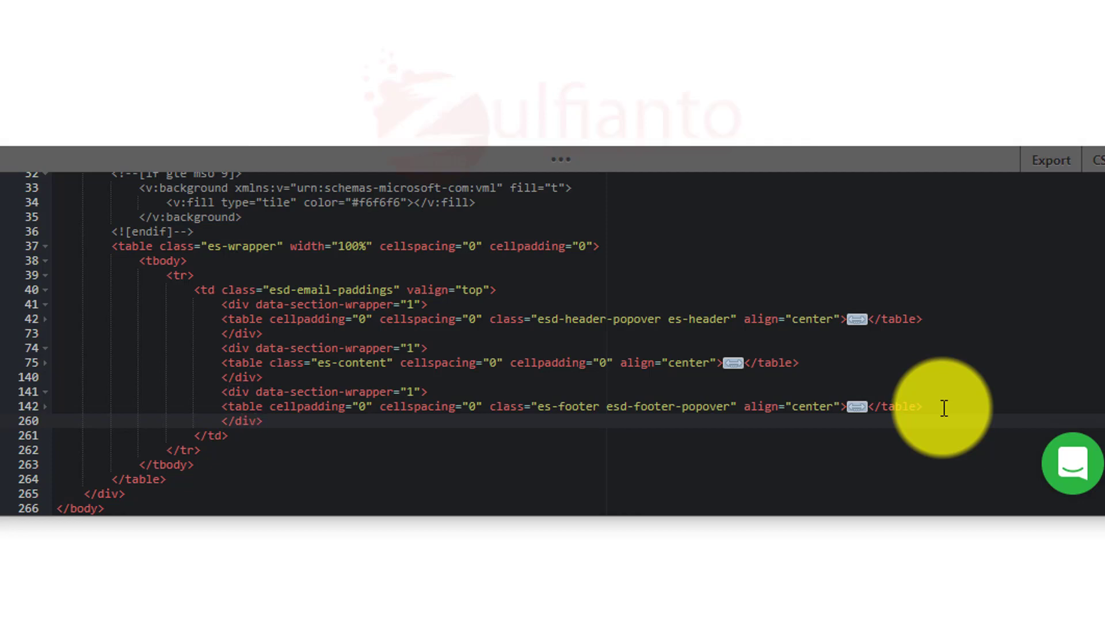
Step: Add blank lines before, between and after the three wrapped sections
left_click(322, 331)
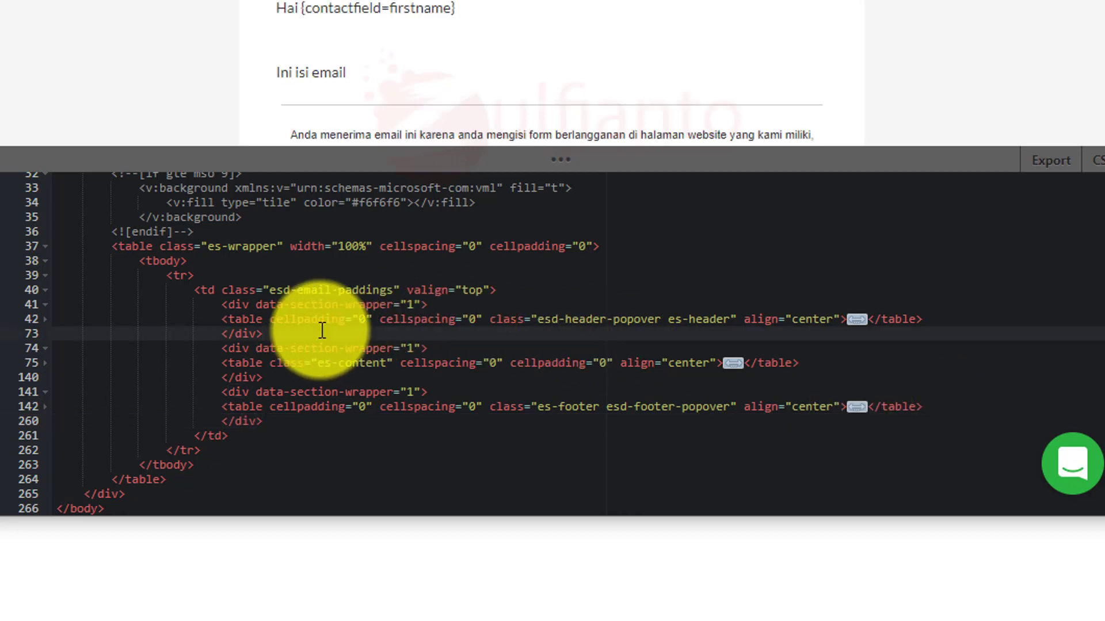
key("Return")
left_click(290, 391)
key("Return")
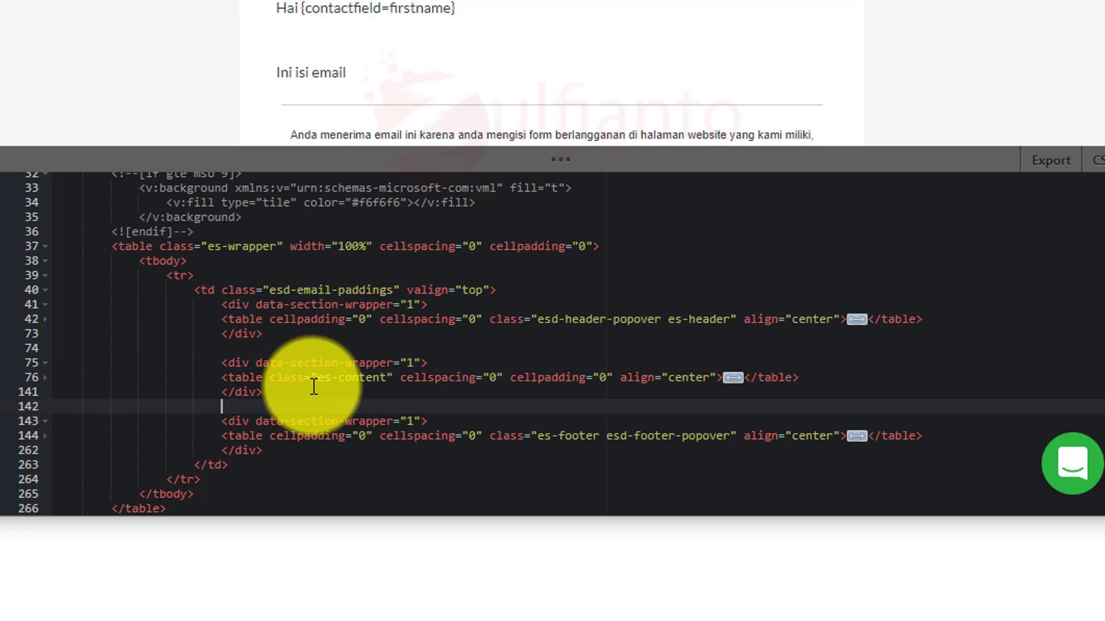
left_click(563, 290)
key("Return")
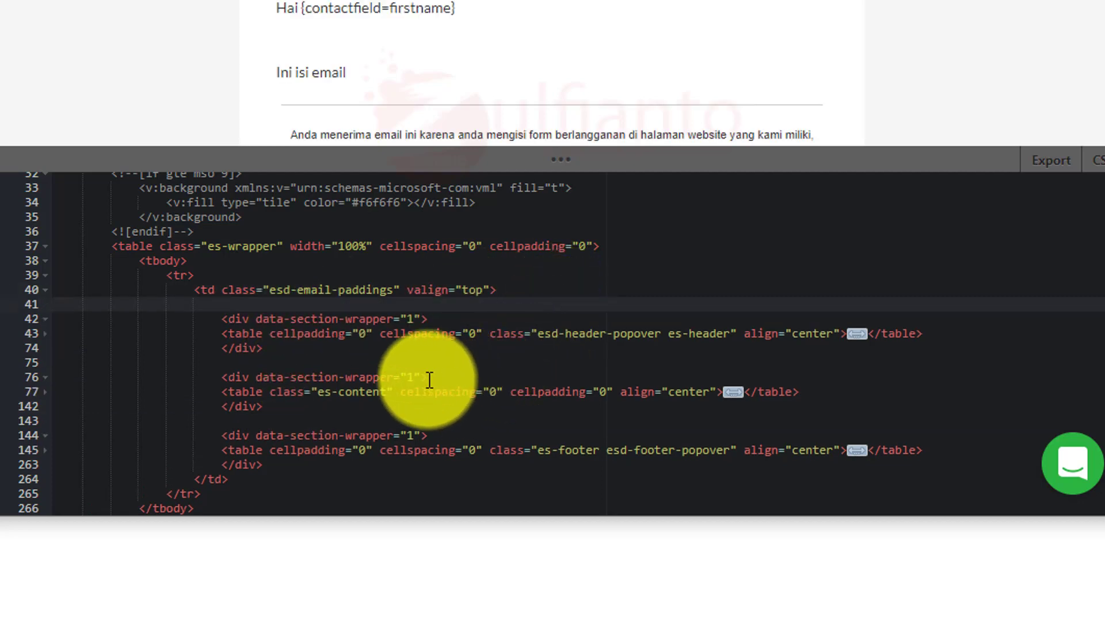
left_click(328, 465)
key("Return")
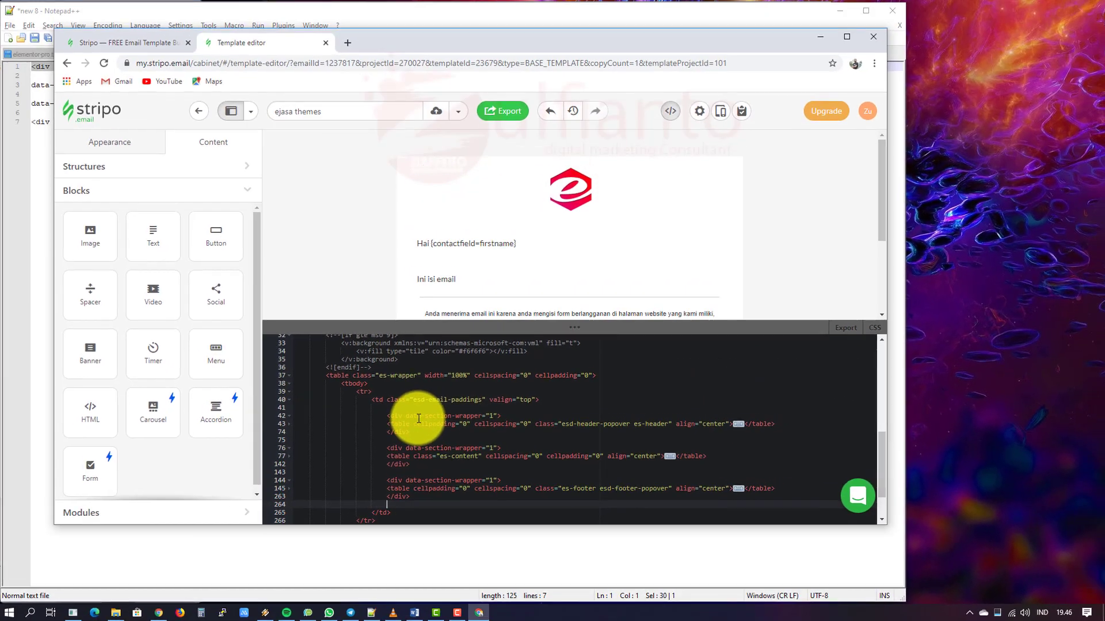
left_click(276, 320)
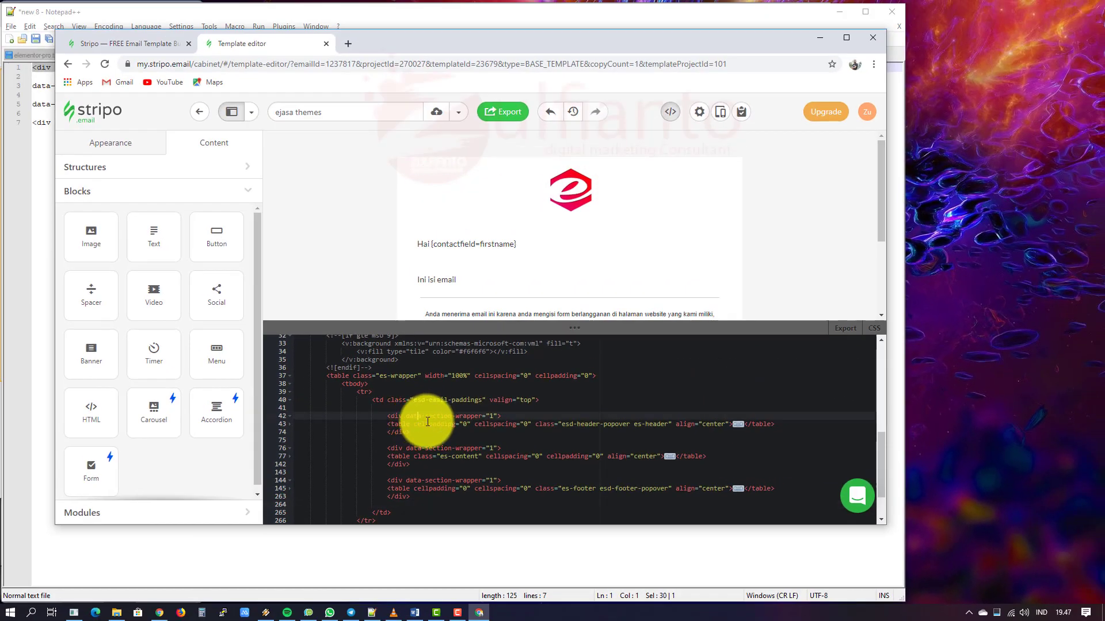
left_click(490, 424)
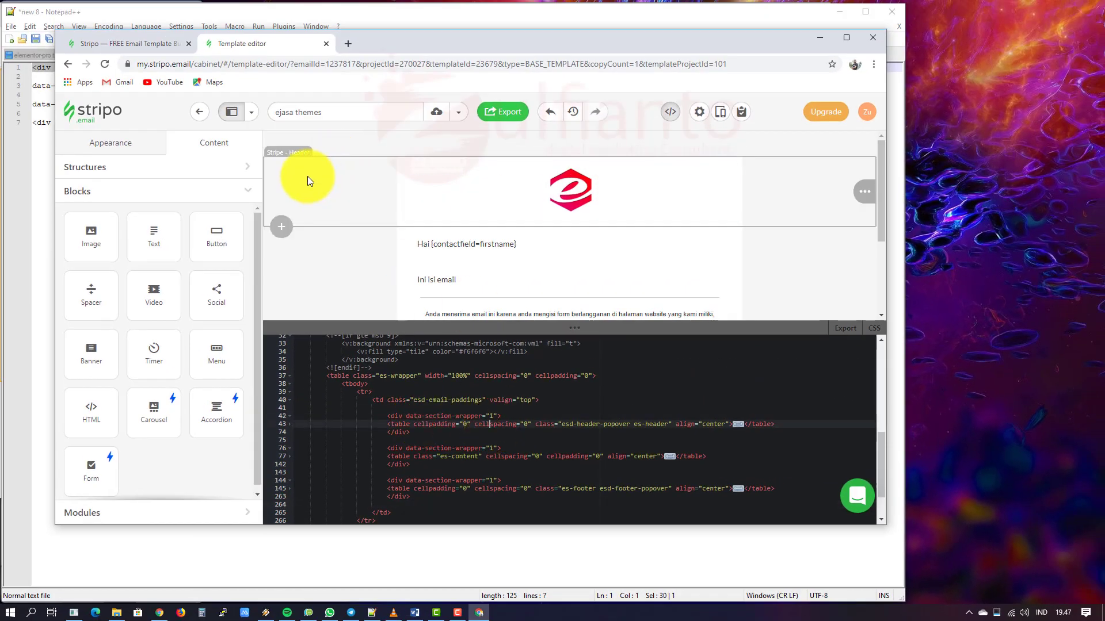
left_click(419, 448)
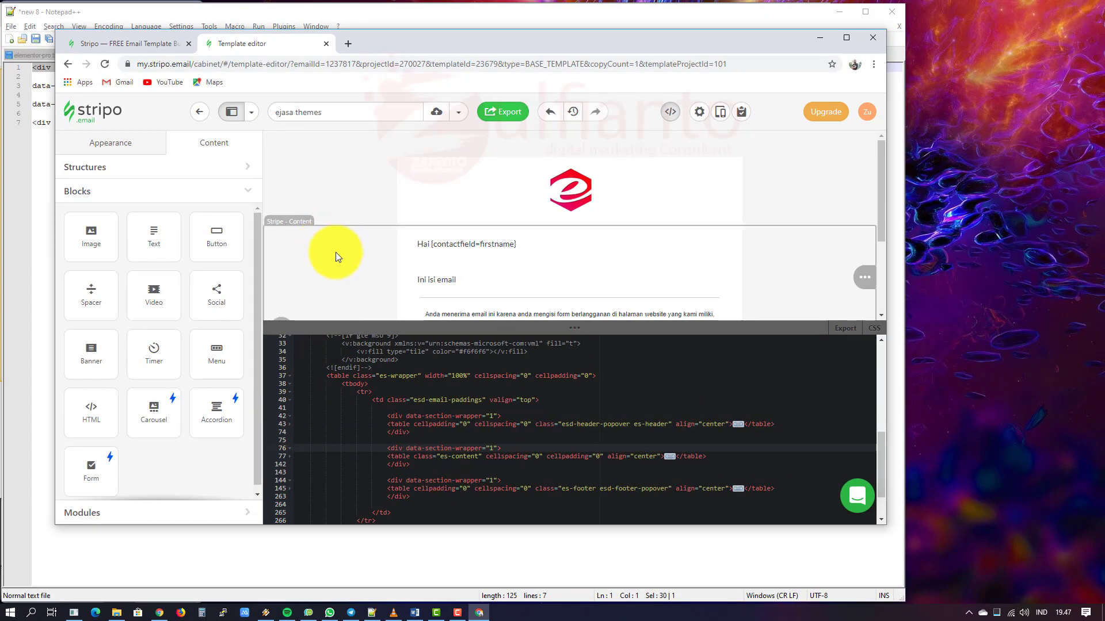
left_click(444, 489)
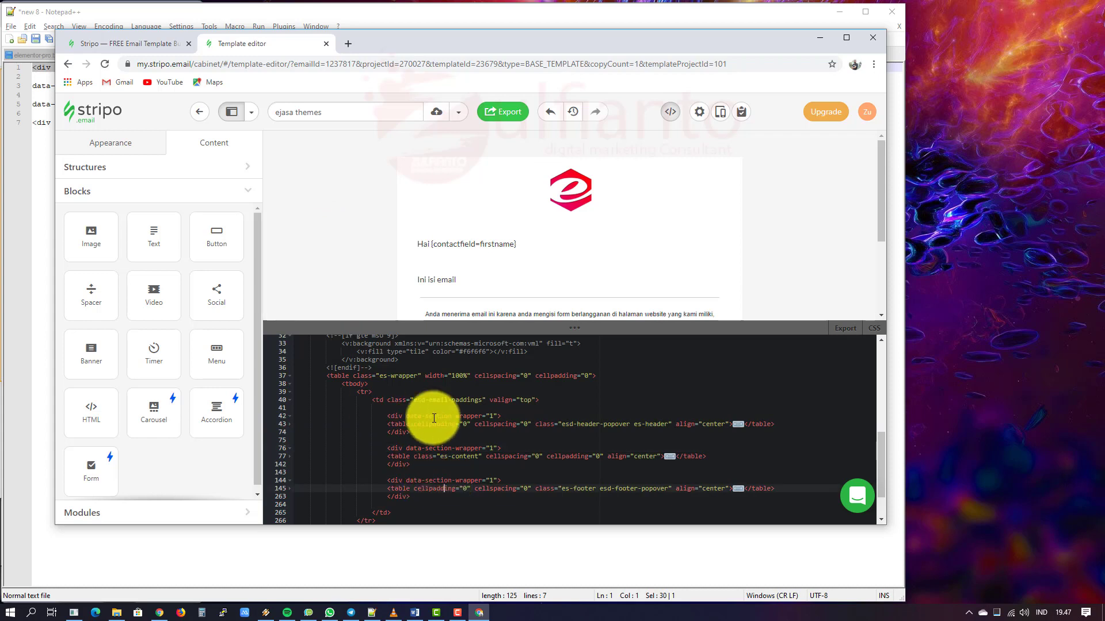
scroll(607, 444, "down", 1)
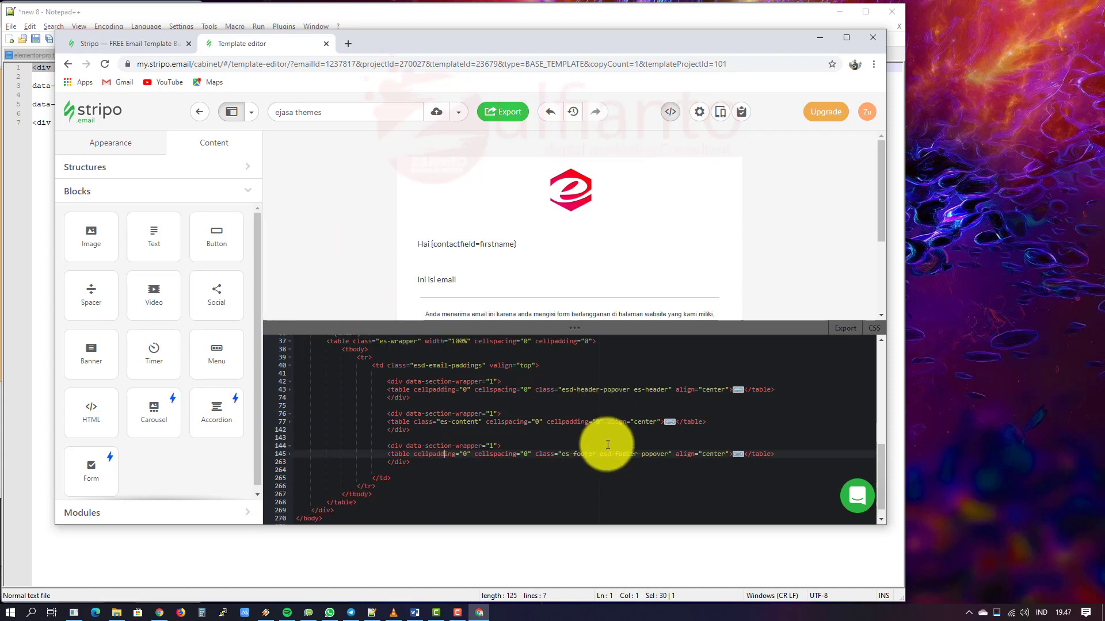
left_click(288, 382)
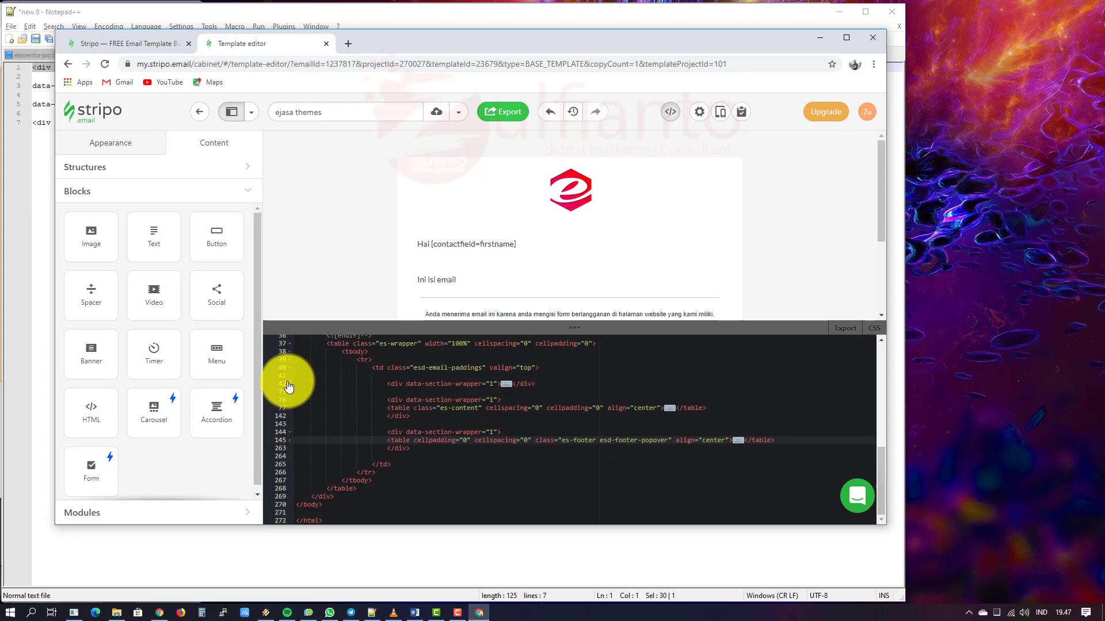
left_click(289, 385)
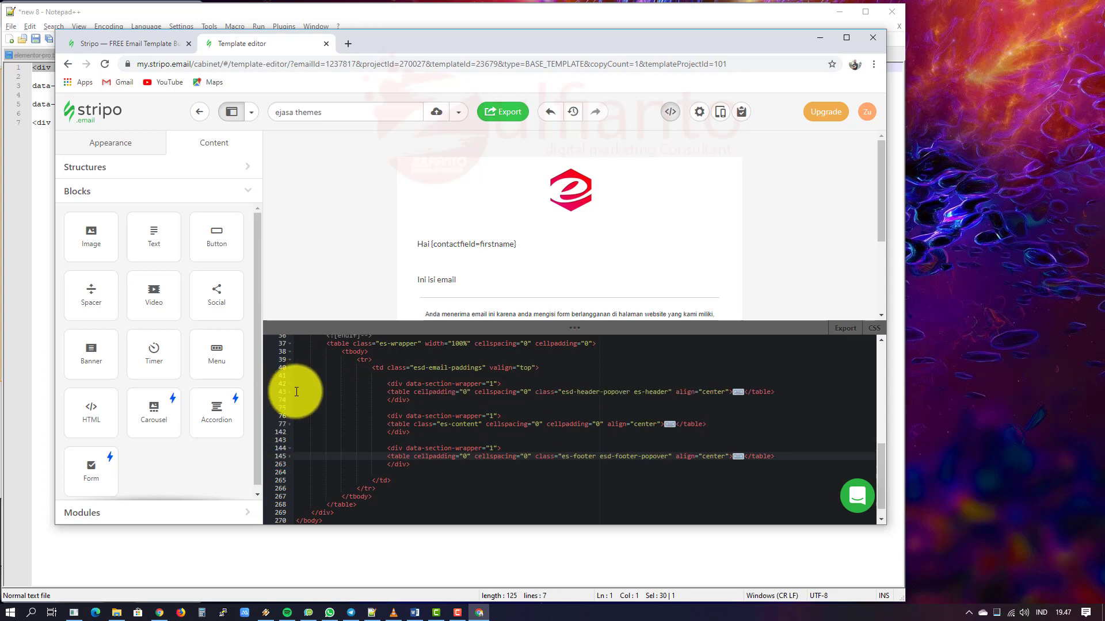
left_click(291, 393)
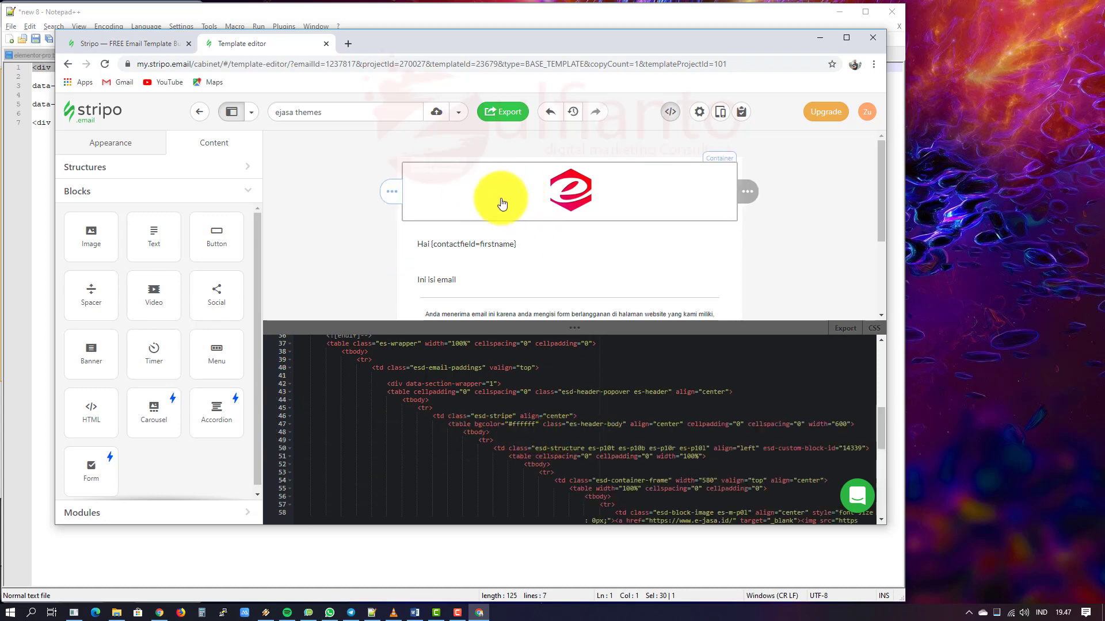
scroll(584, 445, "down", 3)
scroll(584, 445, "up", 1)
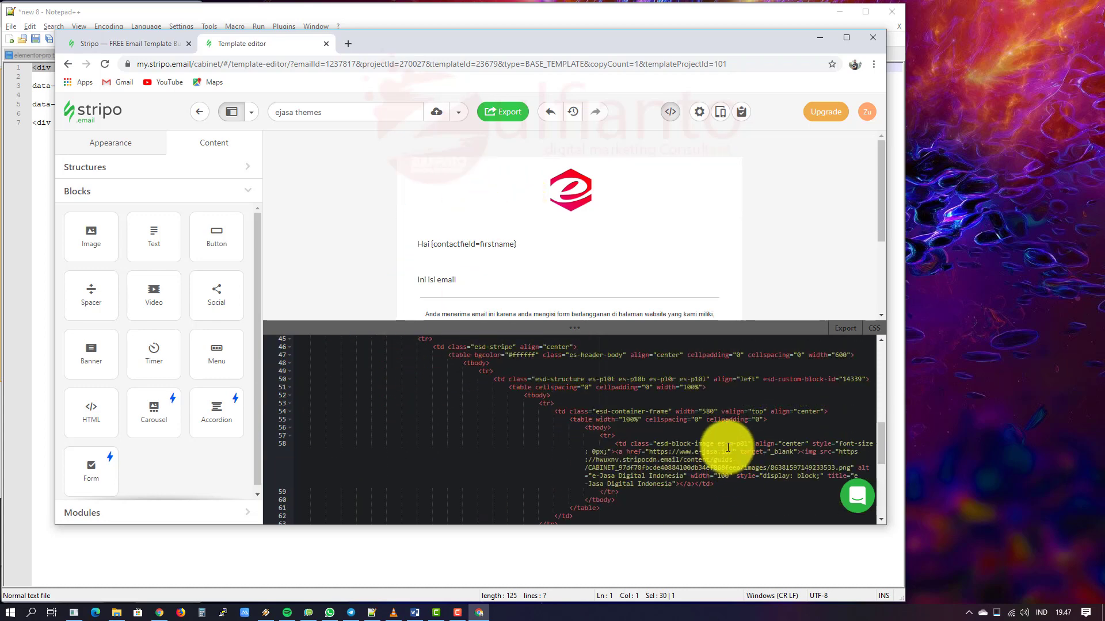
scroll(704, 454, "up", 3)
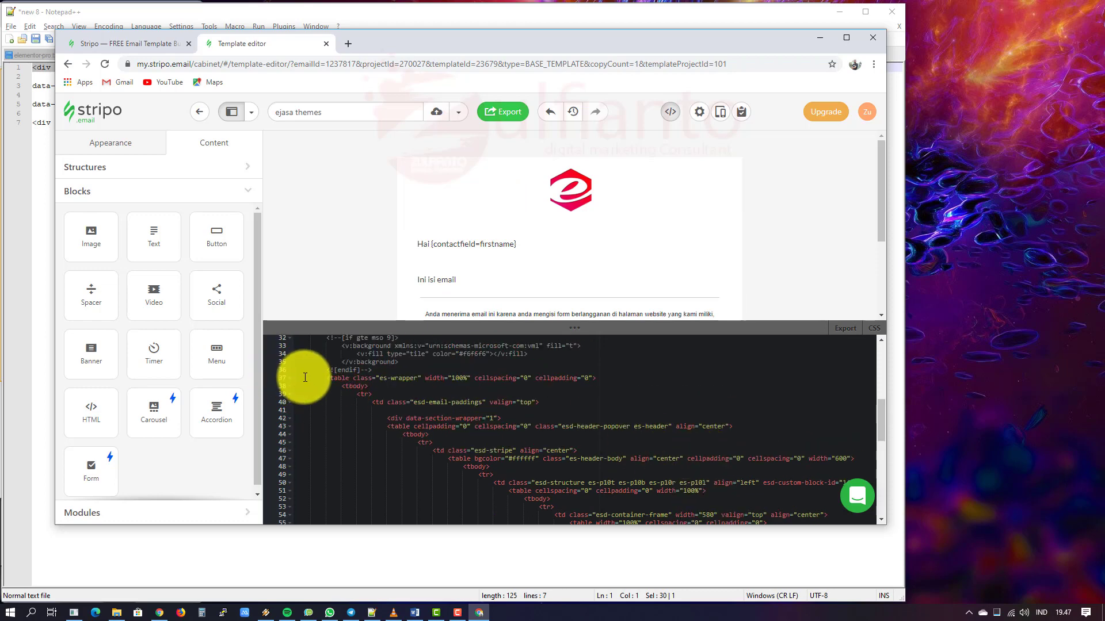
scroll(347, 371, "up", 2)
scroll(348, 371, "down", 1)
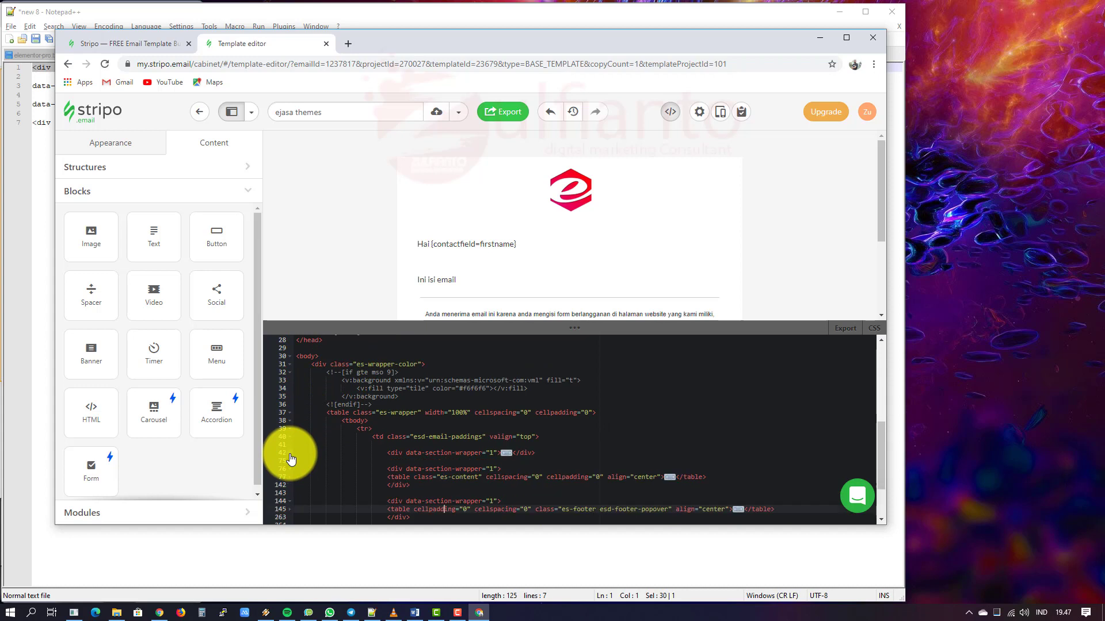
left_click(290, 461)
scroll(327, 455, "down", 2)
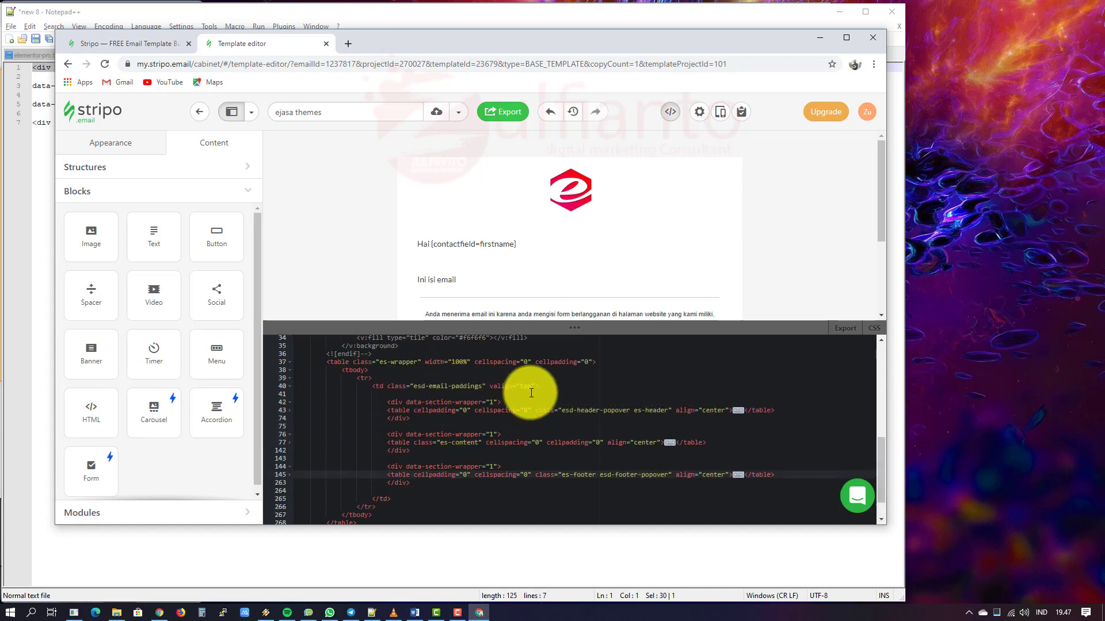
left_click(523, 394)
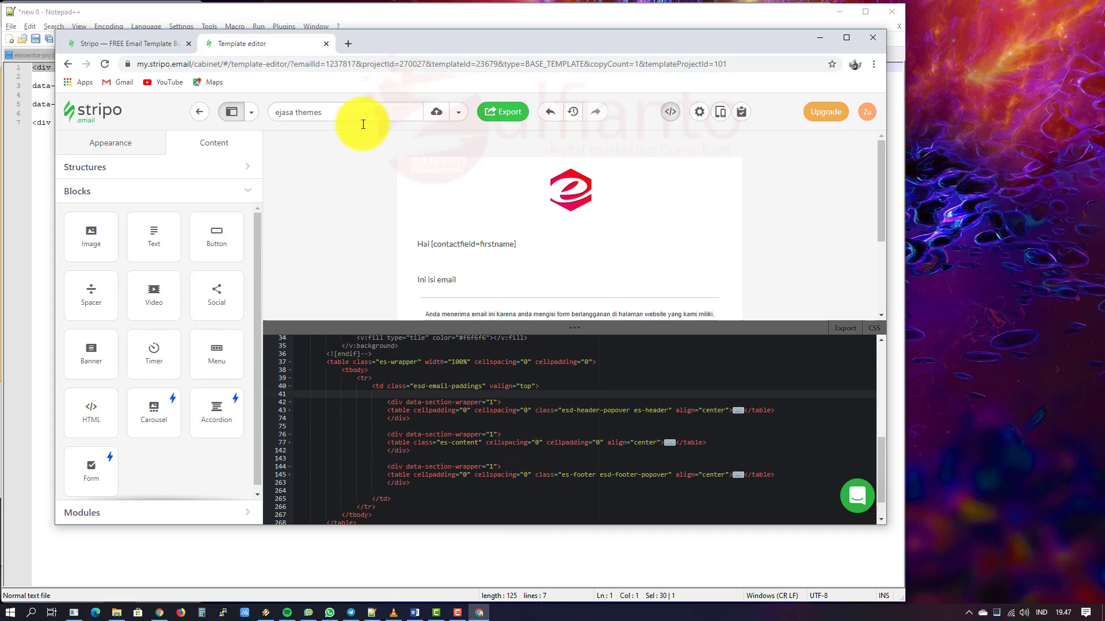
Step: Select the header stripe to show its Appearance settings and its esd-stripe HTML
left_click(343, 183)
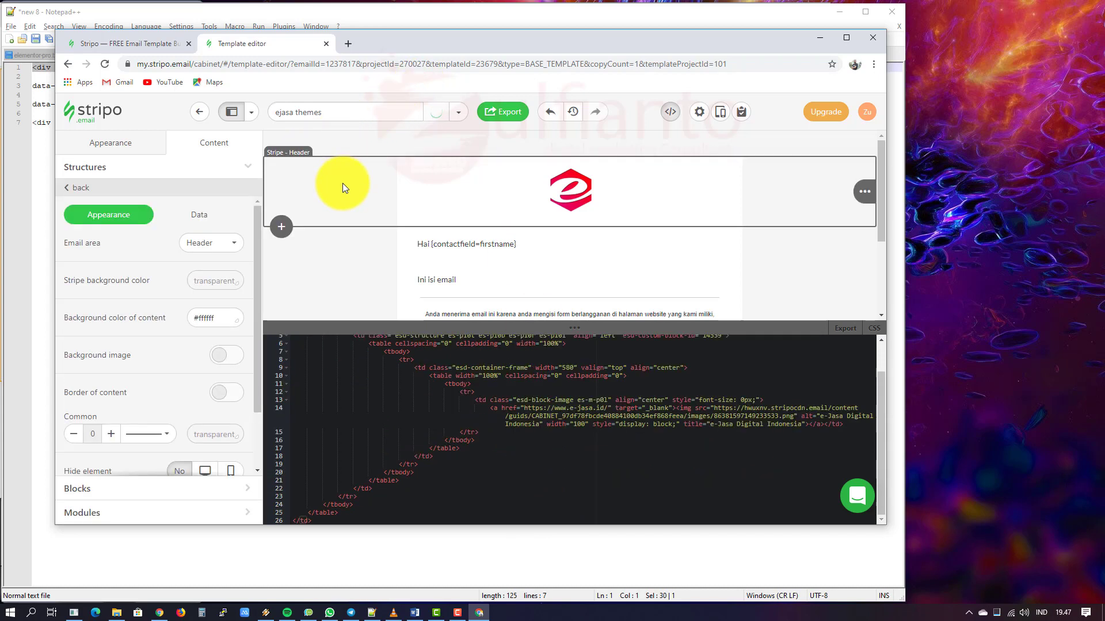
scroll(469, 382, "up", 2)
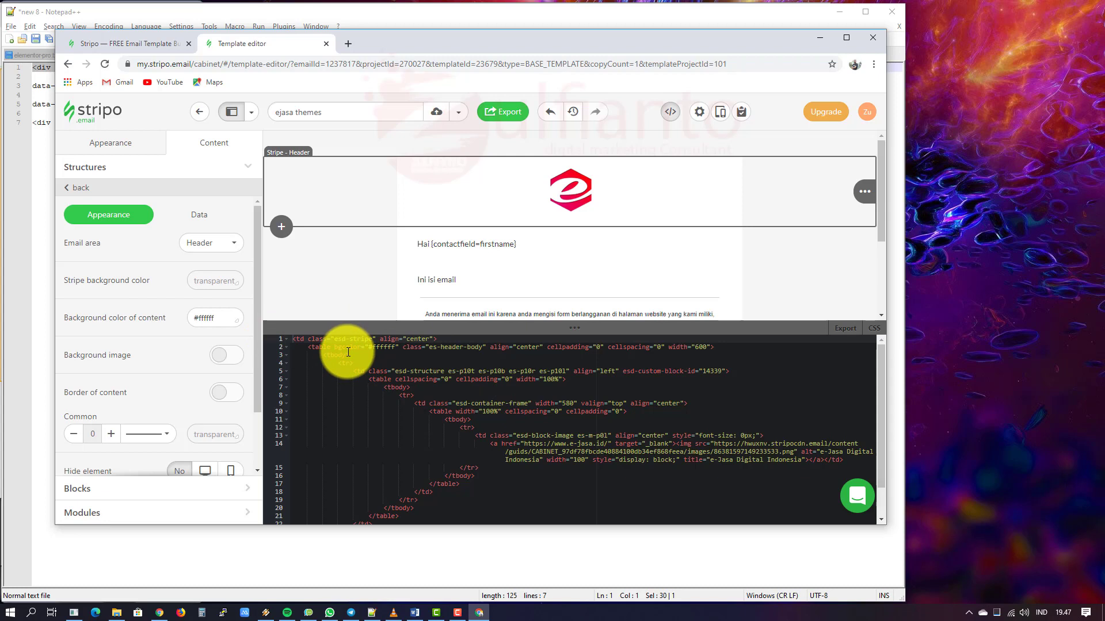
Step: Copy the data-section="1" attribute line from the Notepad++ notes, then switch back to Stripo
left_click(43, 244)
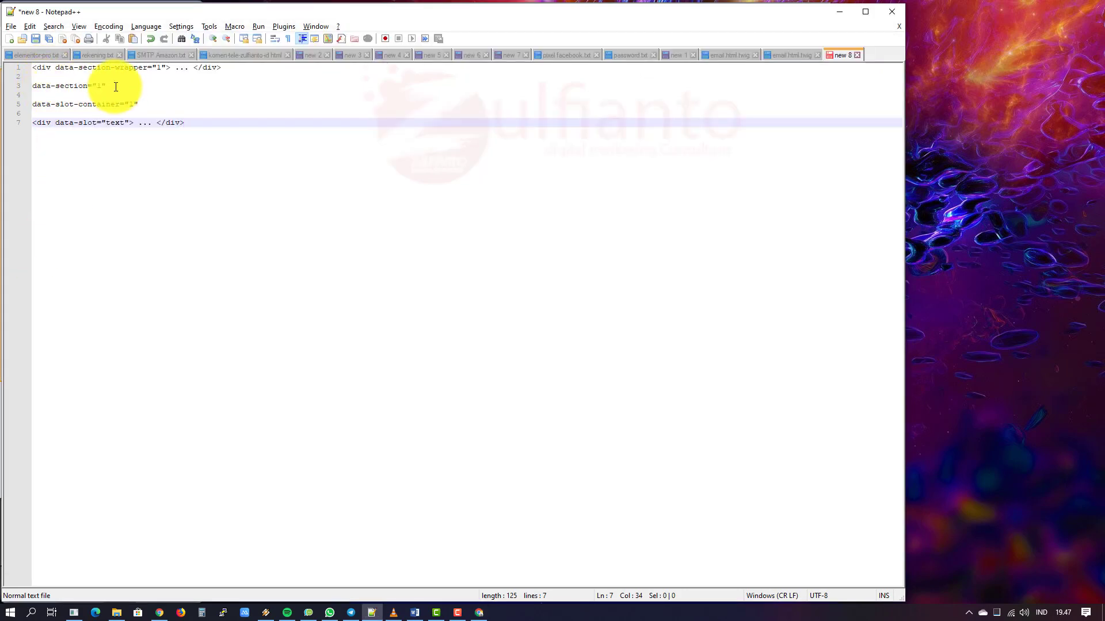
left_click_drag(107, 86, 31, 86)
key("ctrl+c")
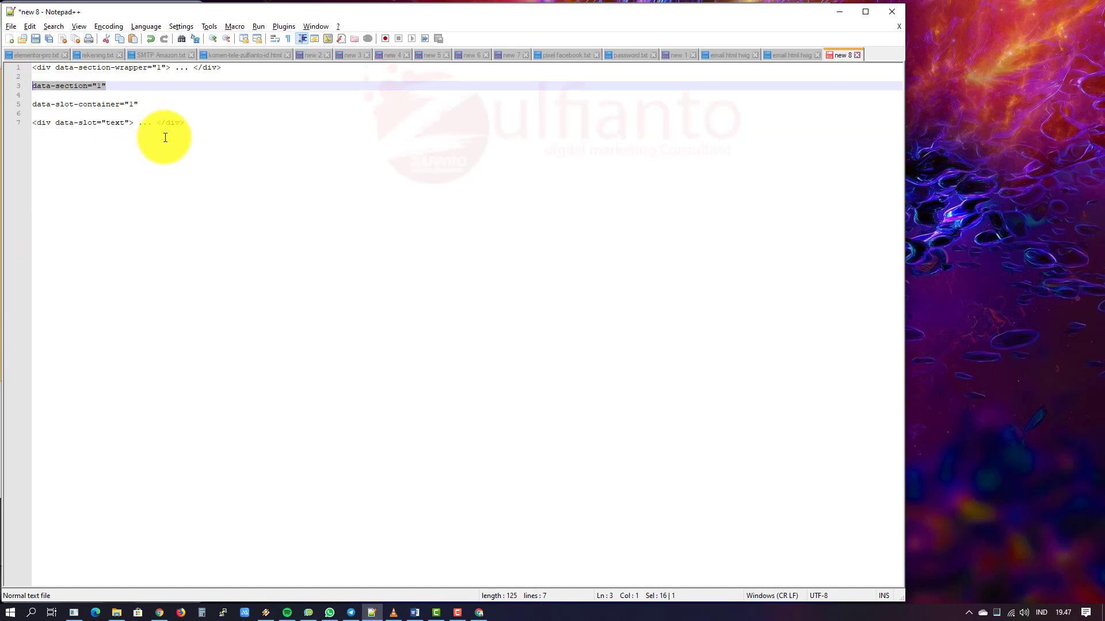
key("alt+Tab")
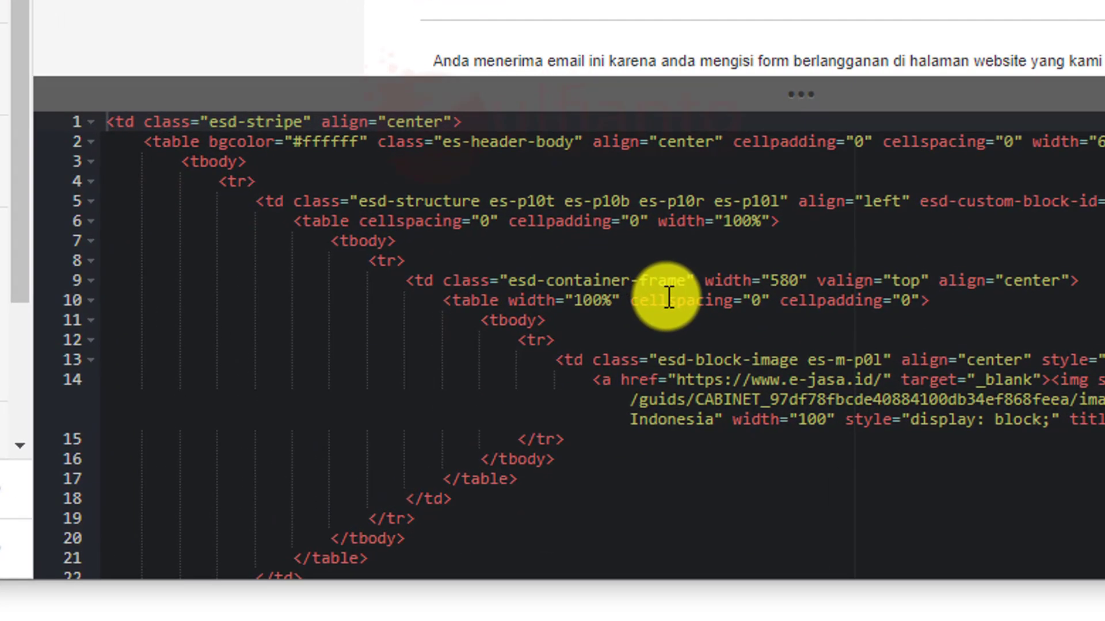
Step: Paste data-section="1" into the header's es-header-body table tag, then select the content stripe
left_click(206, 141)
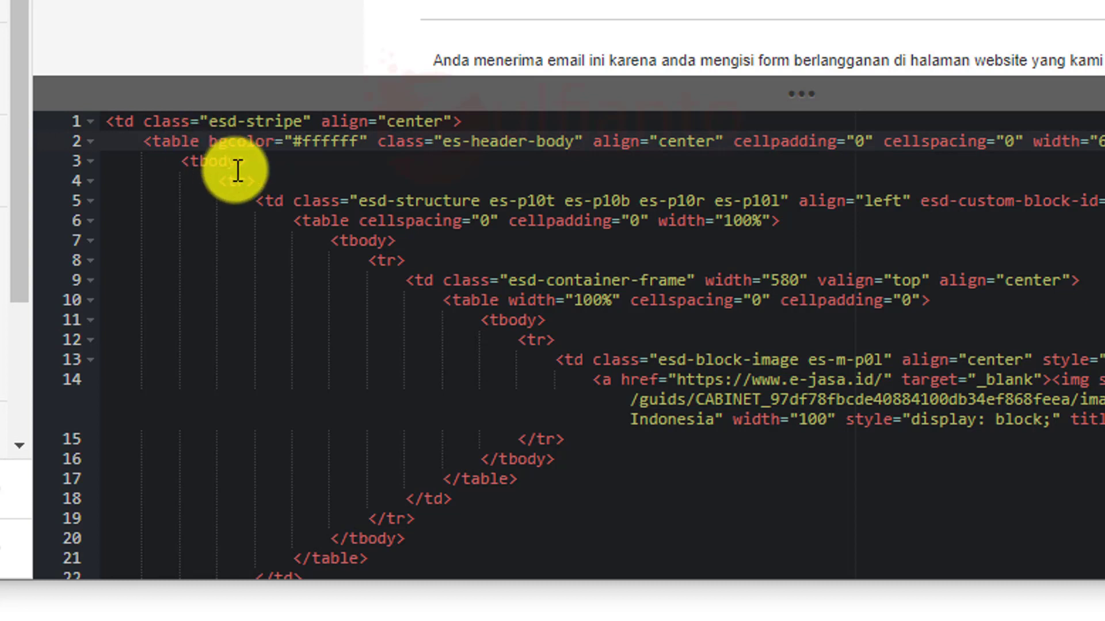
key("ctrl+v")
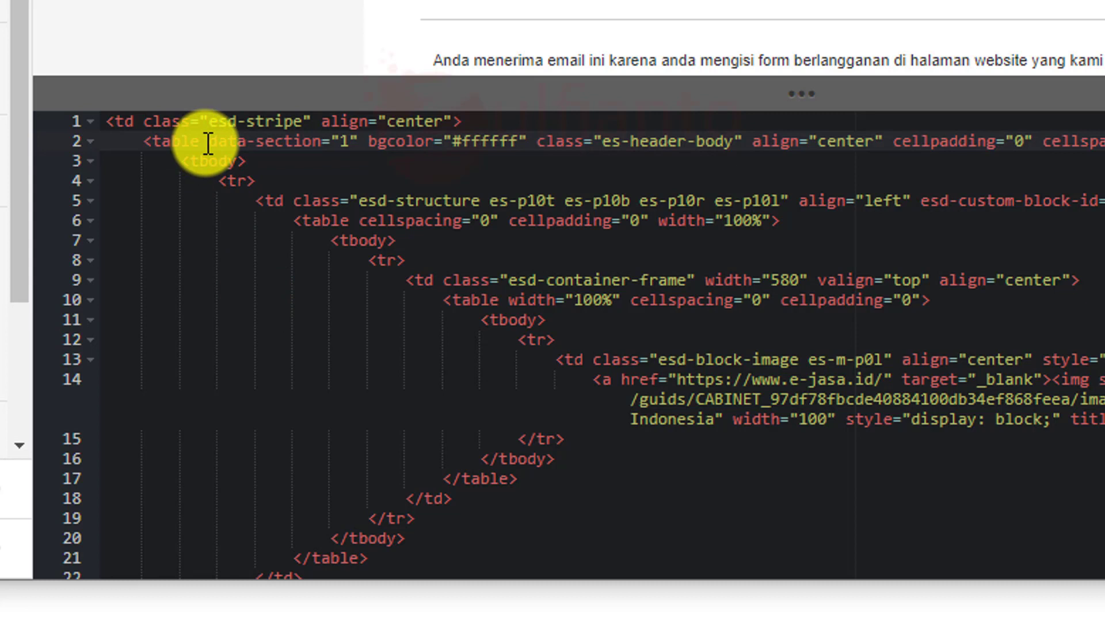
left_click(294, 141)
left_click(357, 142)
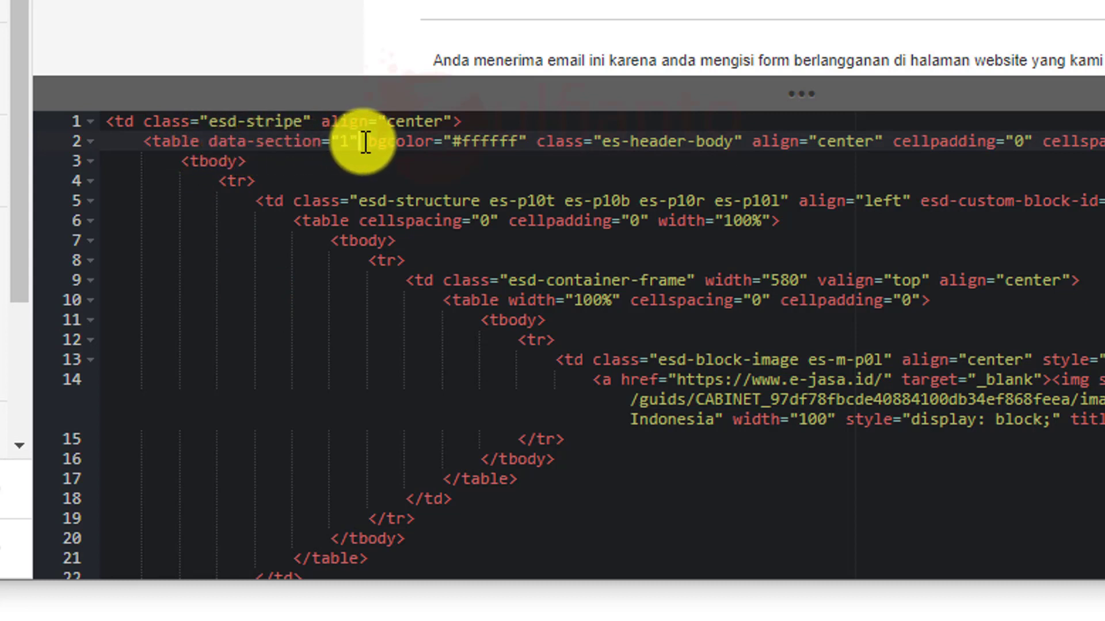
left_click(164, 141)
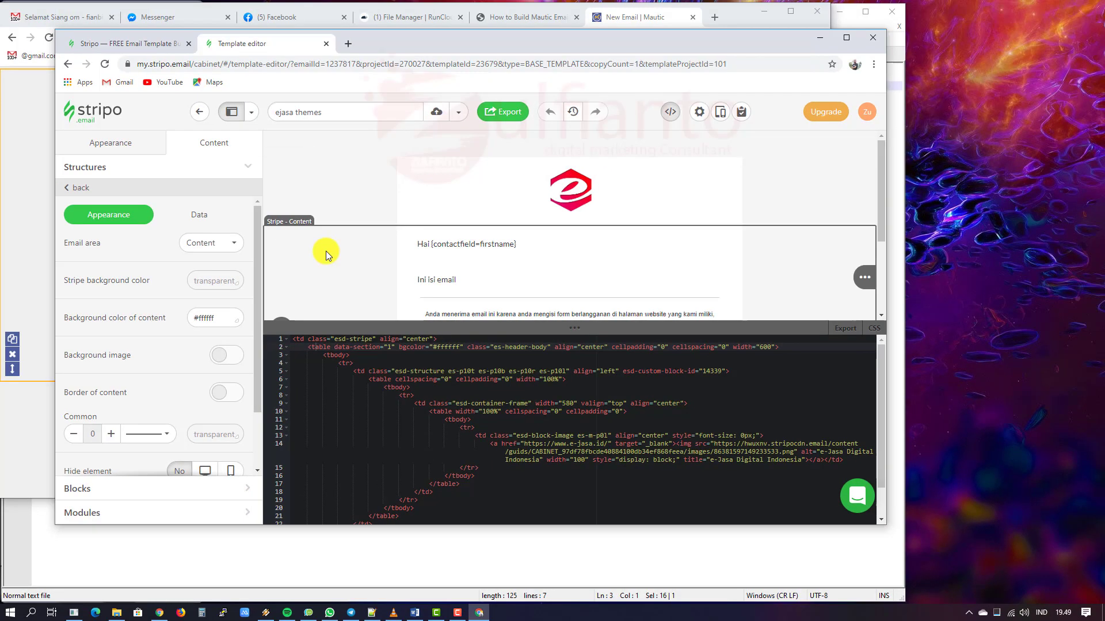
left_click(326, 251)
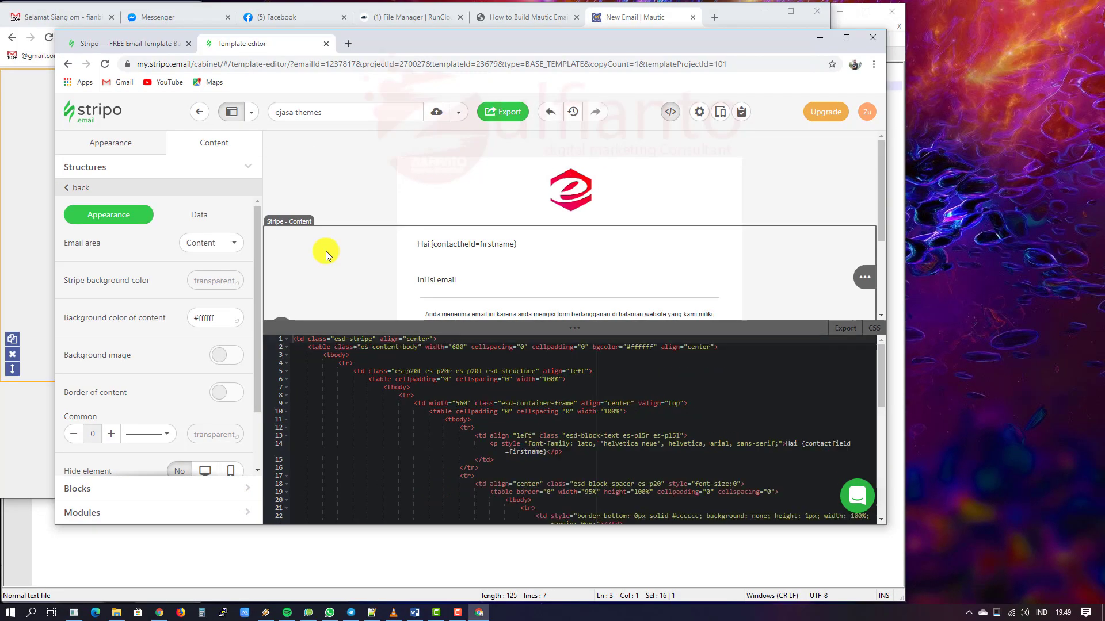
Step: Paste data-section="1" into the es-content-body and es-footer-body table tags
left_click(336, 349)
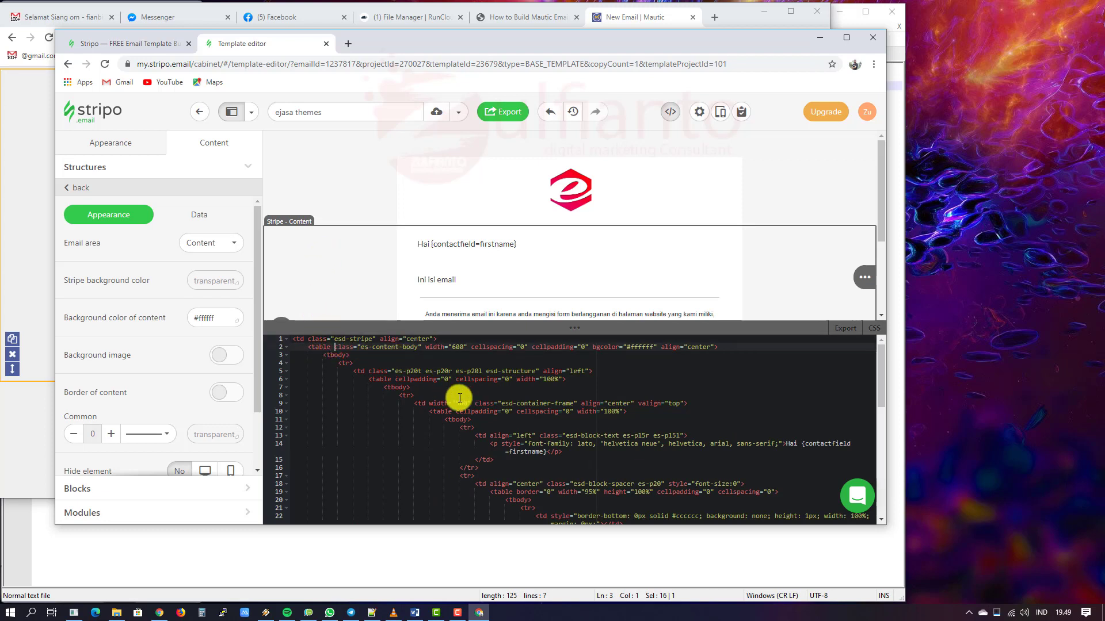
key("ctrl+v")
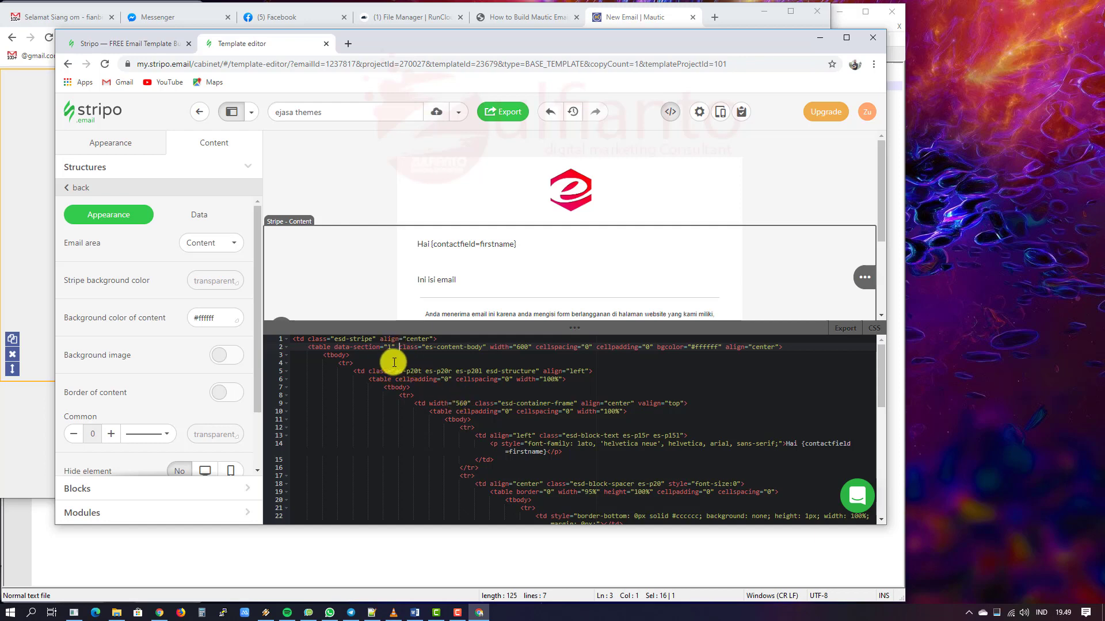
scroll(345, 254, "down", 2)
left_click(336, 229)
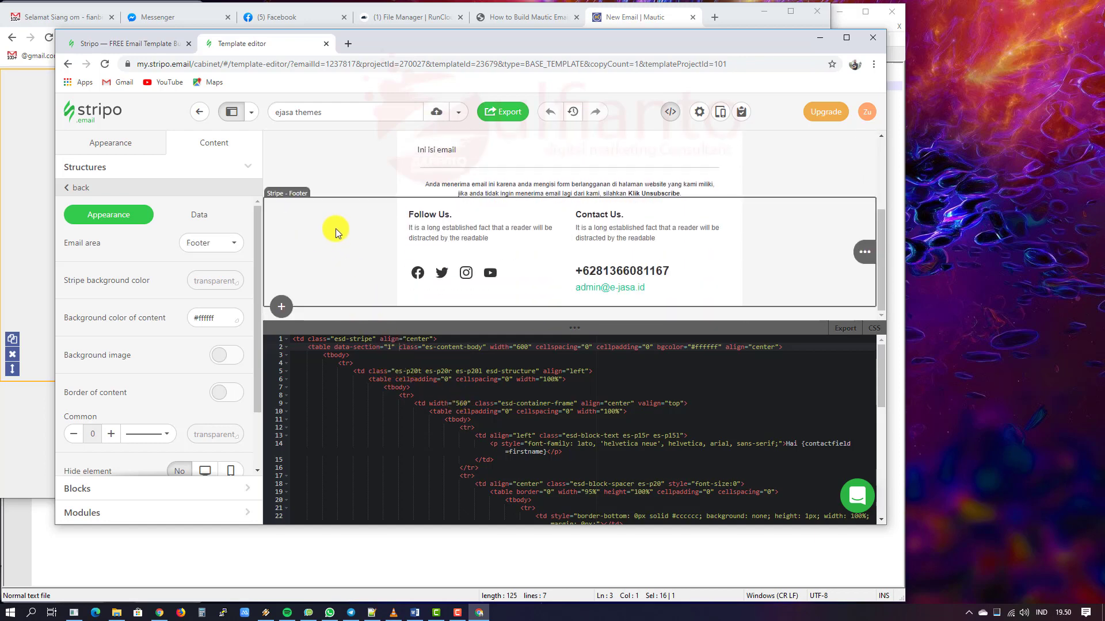
left_click(339, 347)
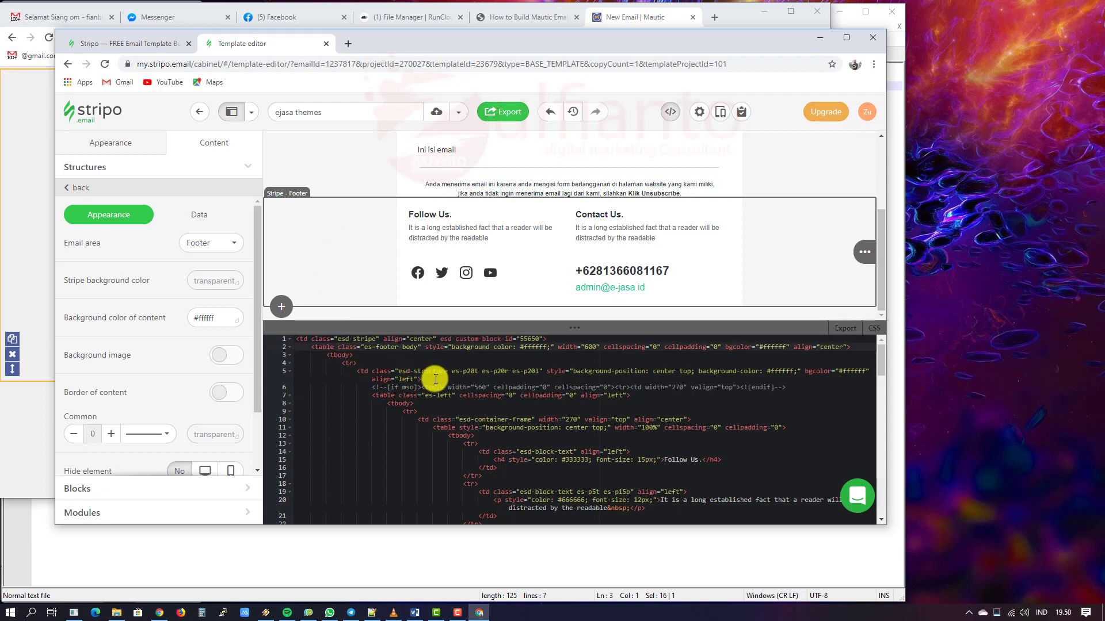
key("ctrl+v")
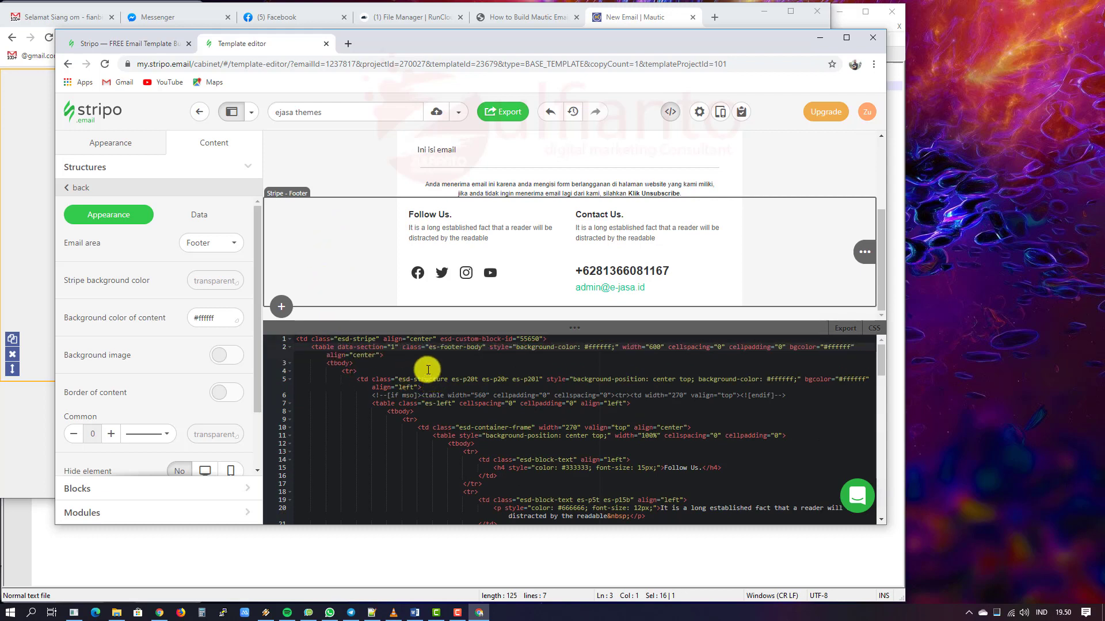
Step: Copy the data-slot-container="1" line from the Notepad++ notes and switch back to Stripo
left_click(12, 198)
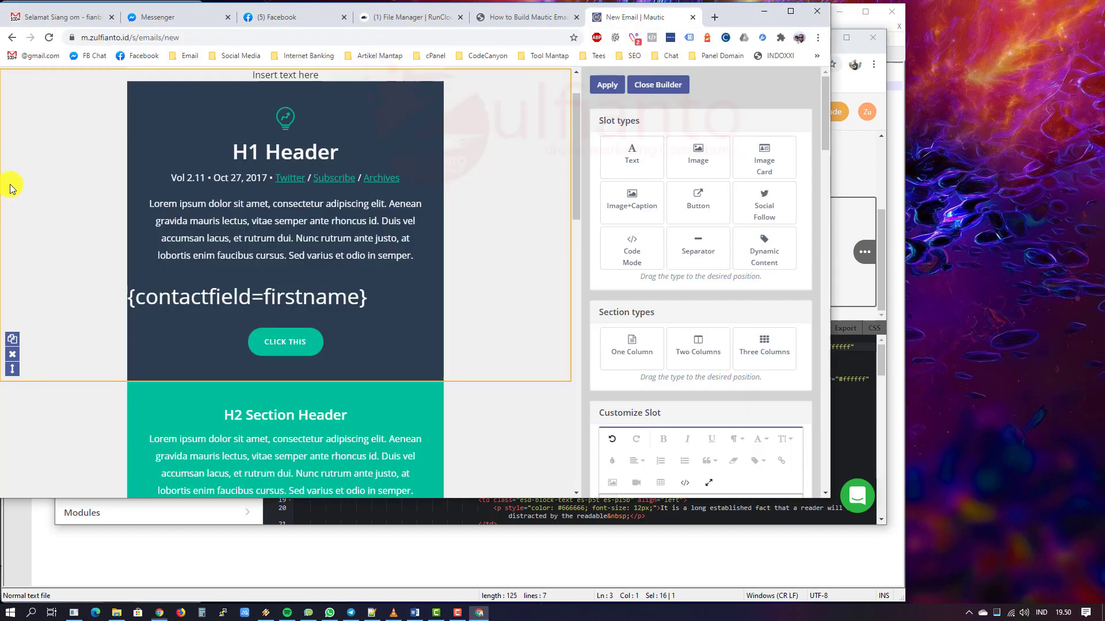
left_click(880, 226)
left_click(252, 560)
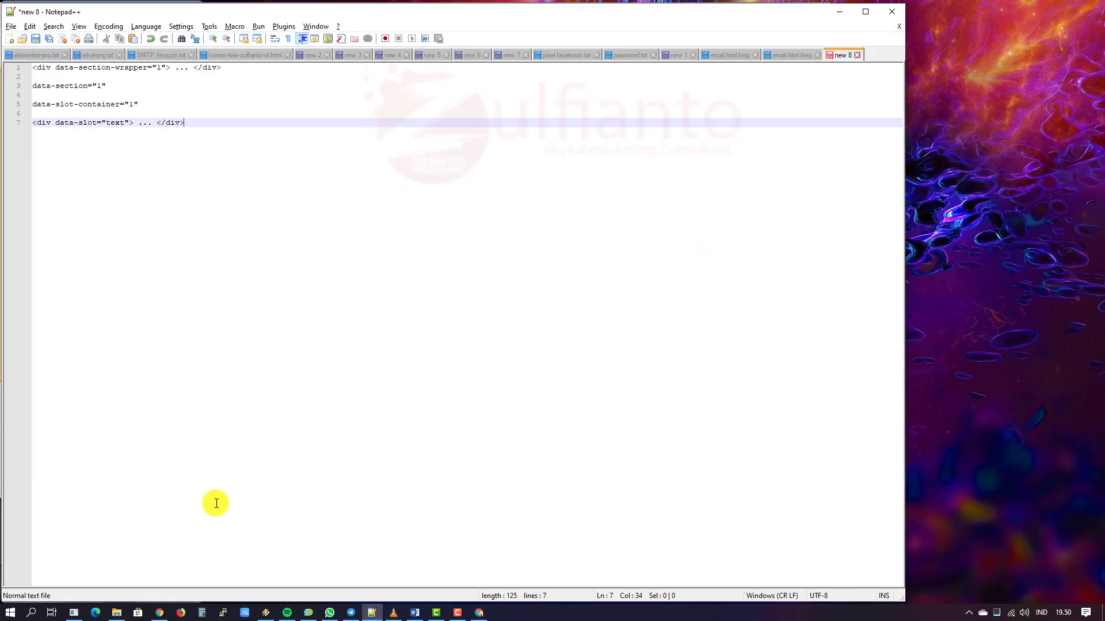
left_click_drag(139, 104, 32, 104)
key("ctrl+c")
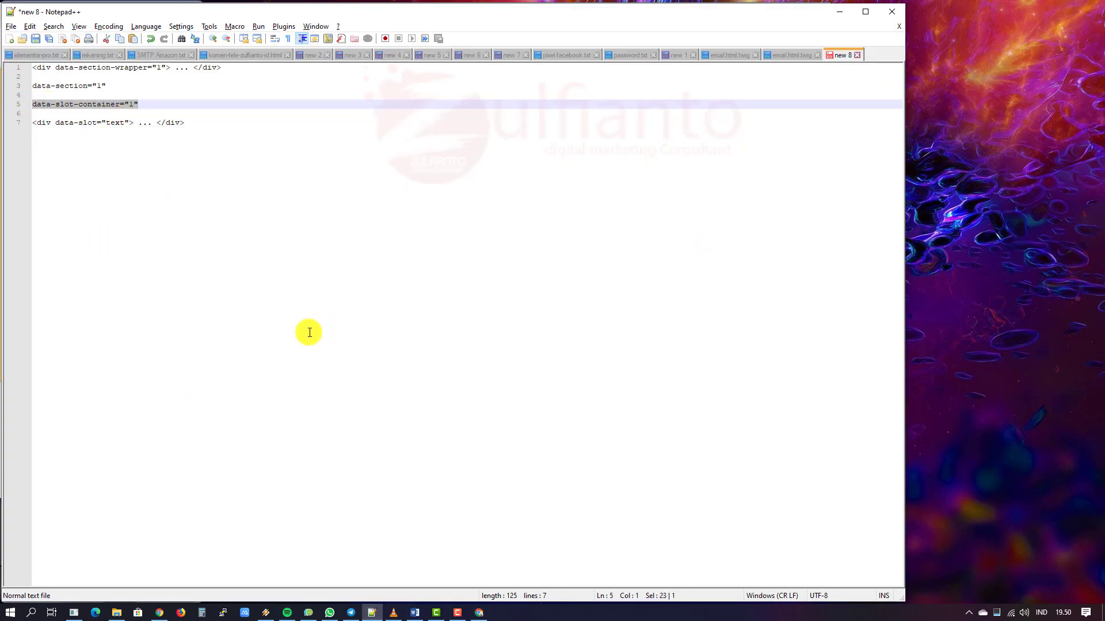
left_click(484, 614)
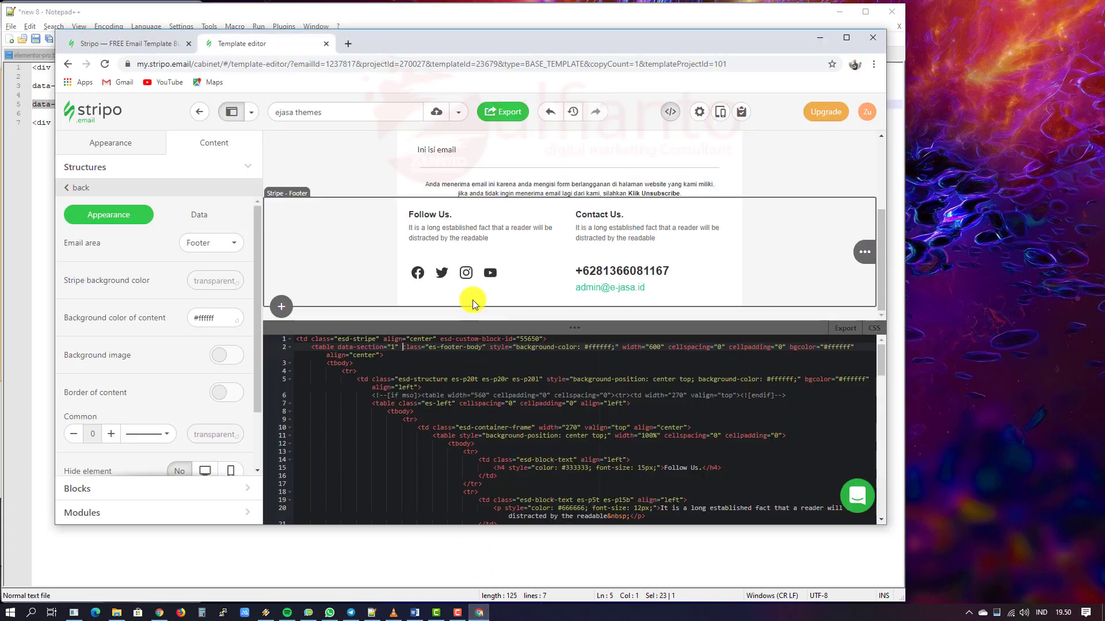
Step: Reselect the content stripe via its structure so the code editor shows its esd-stripe HTML
scroll(543, 236, "up", 5)
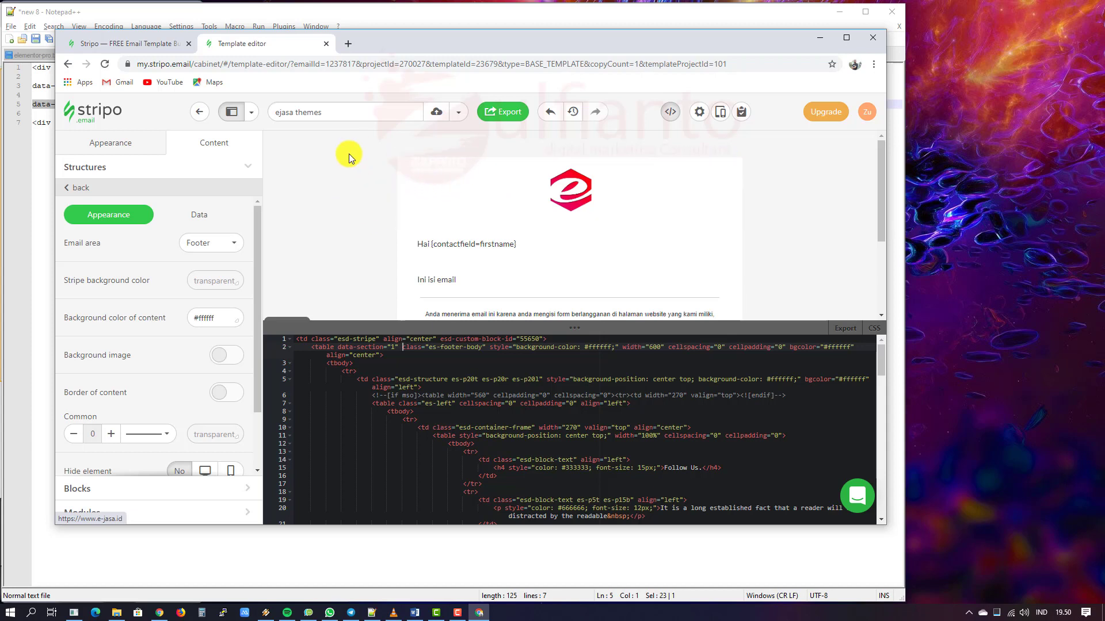
left_click(365, 242)
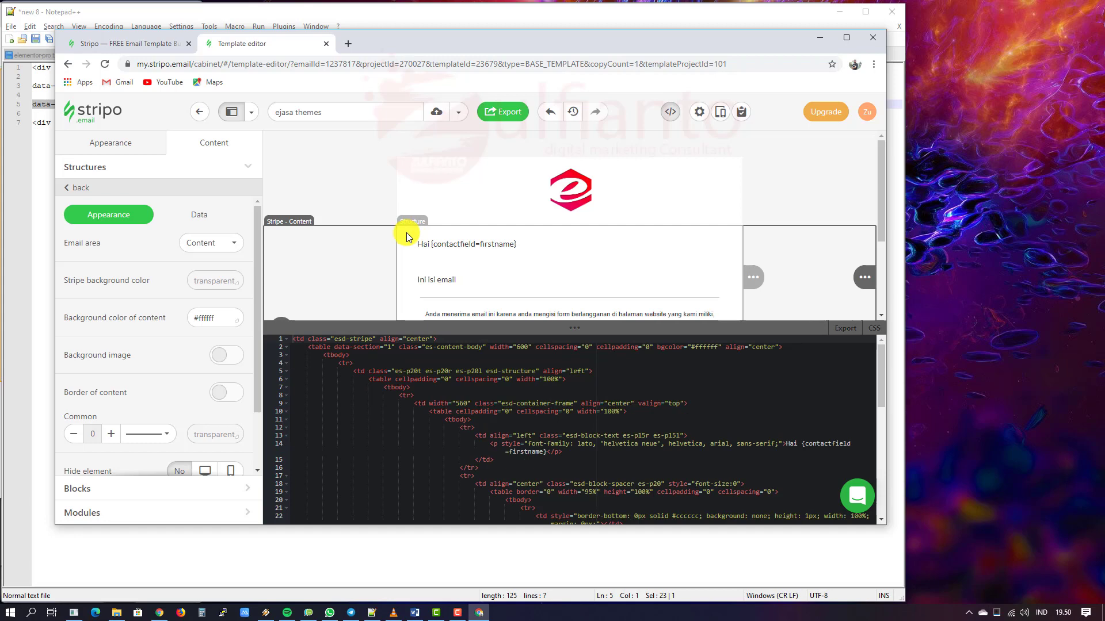
left_click(406, 236)
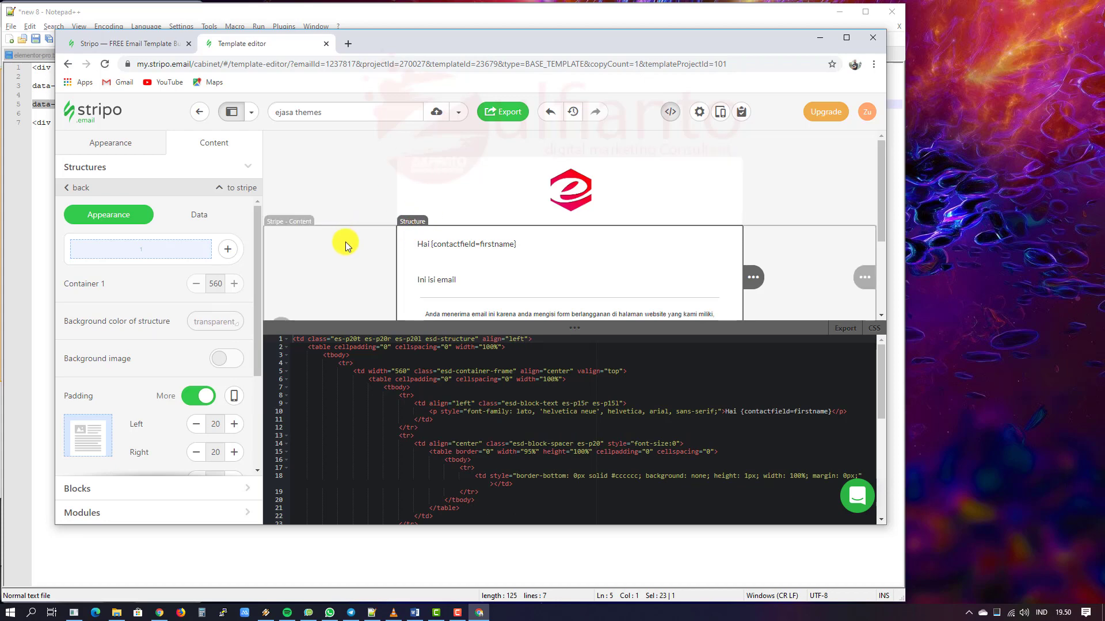
left_click(346, 245)
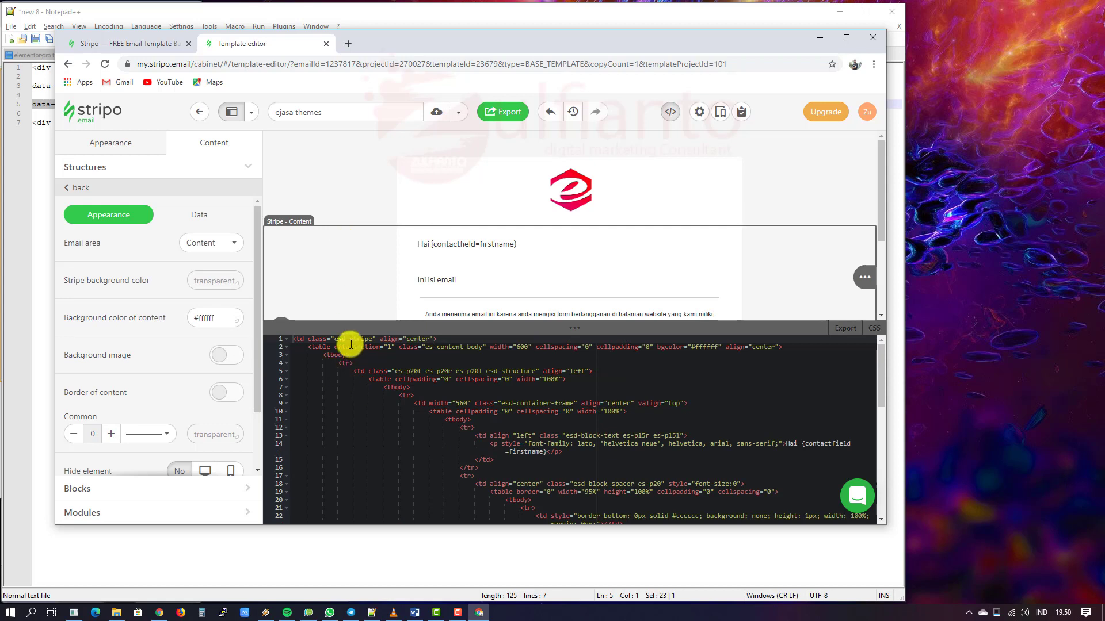
scroll(352, 276, "down", 1)
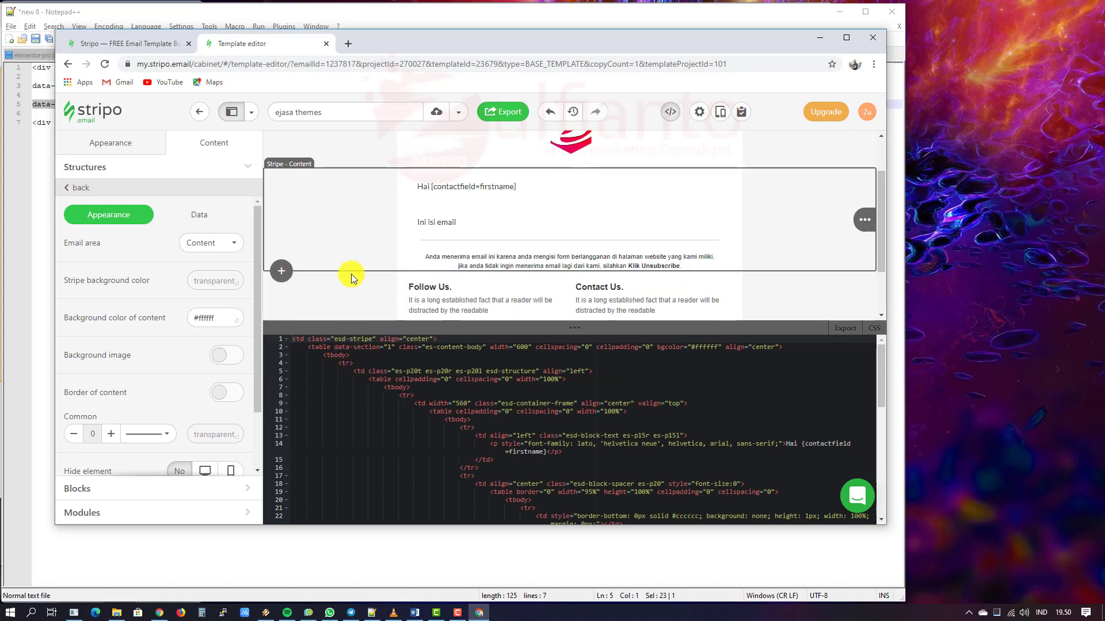
scroll(340, 234, "up", 1)
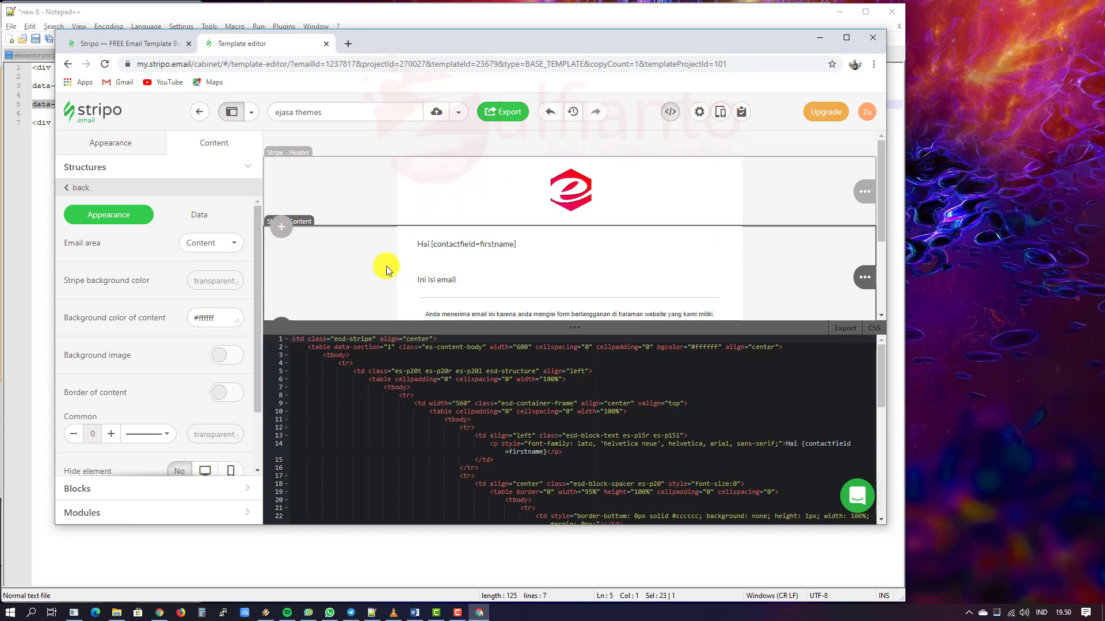
scroll(321, 251, "down", 1)
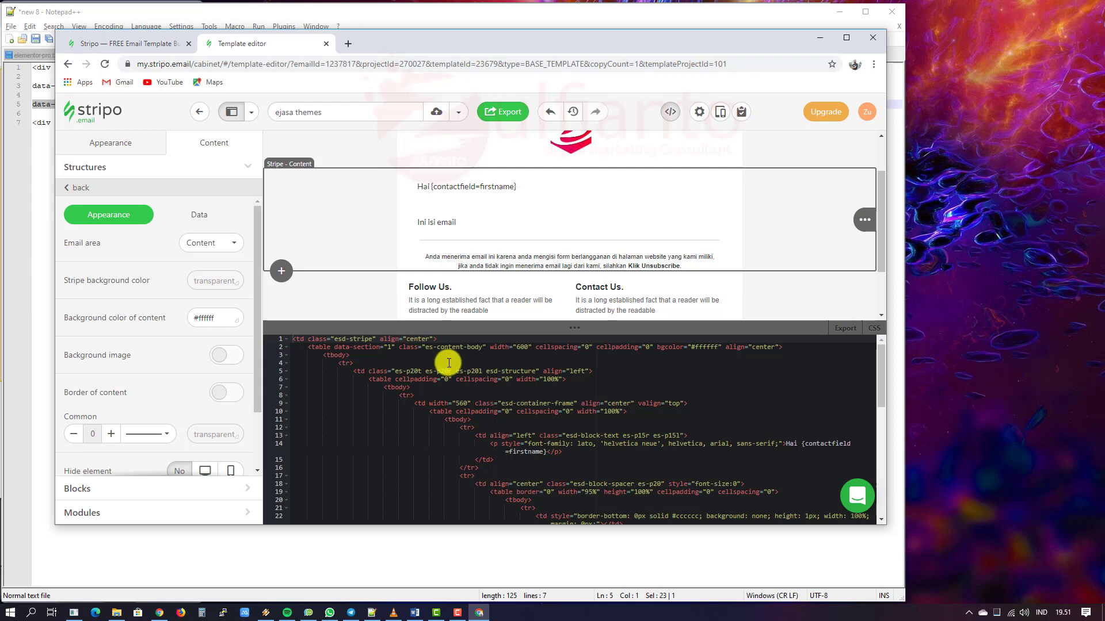
left_click(517, 403)
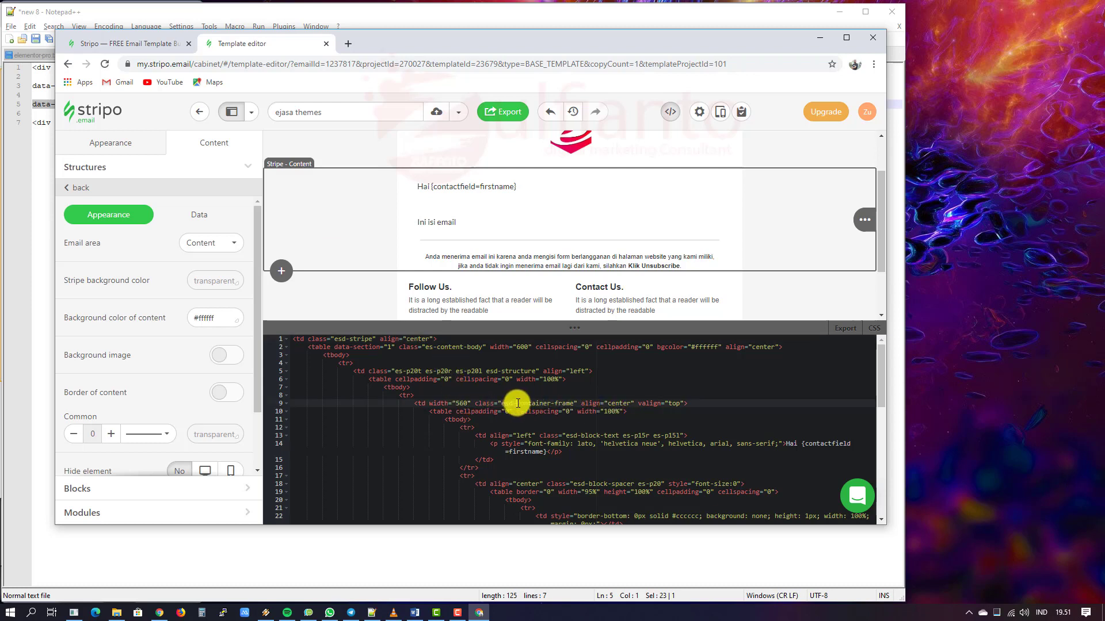
left_click_drag(522, 403, 573, 403)
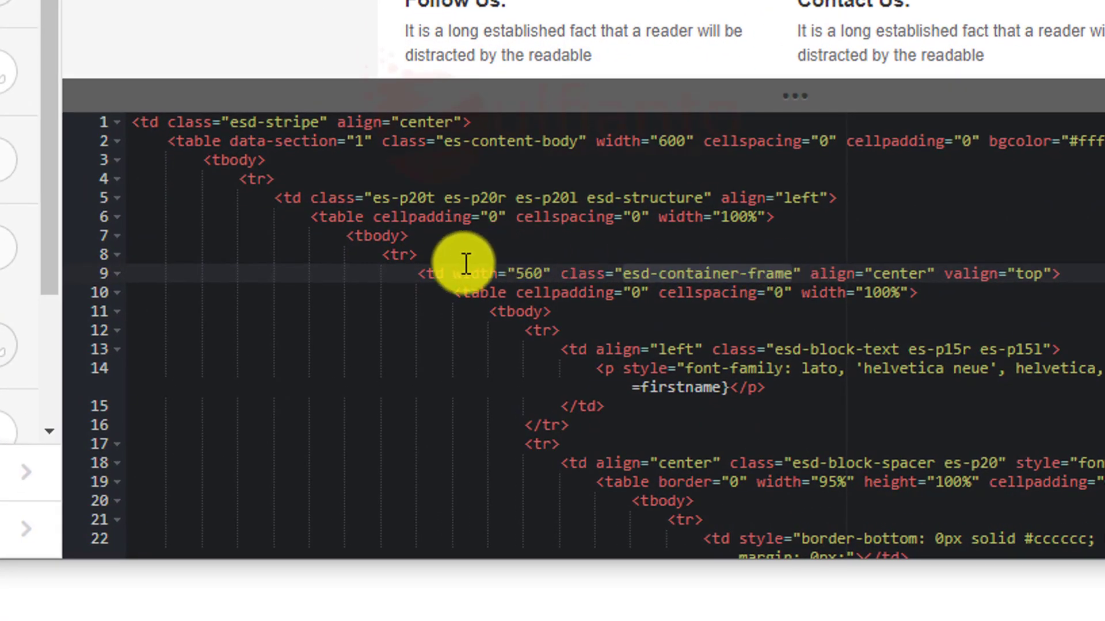
left_click(453, 273)
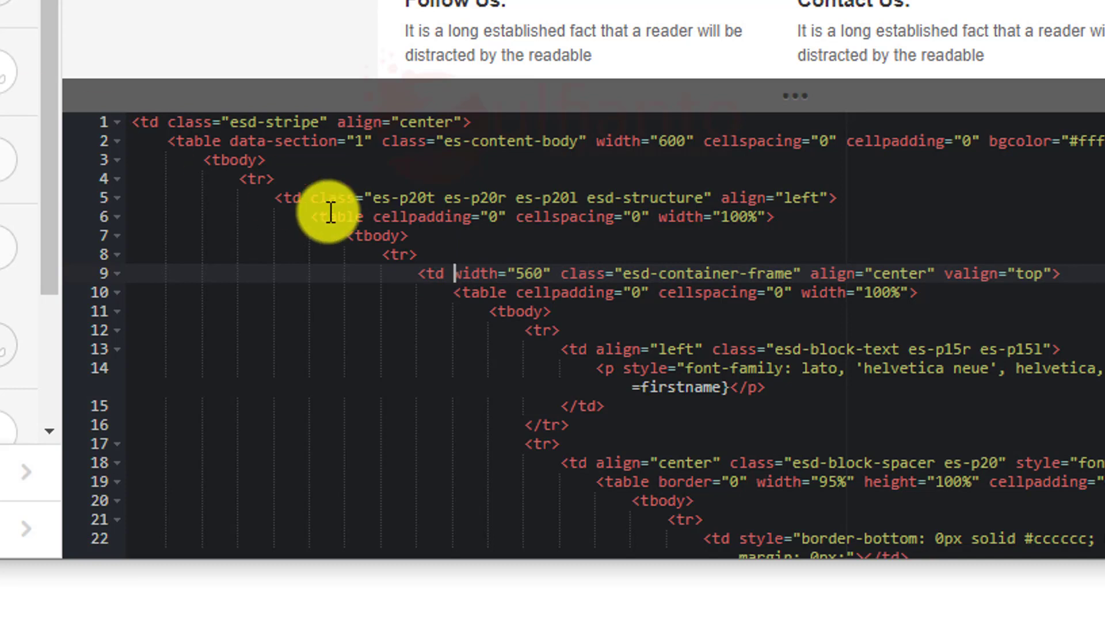
left_click(518, 293)
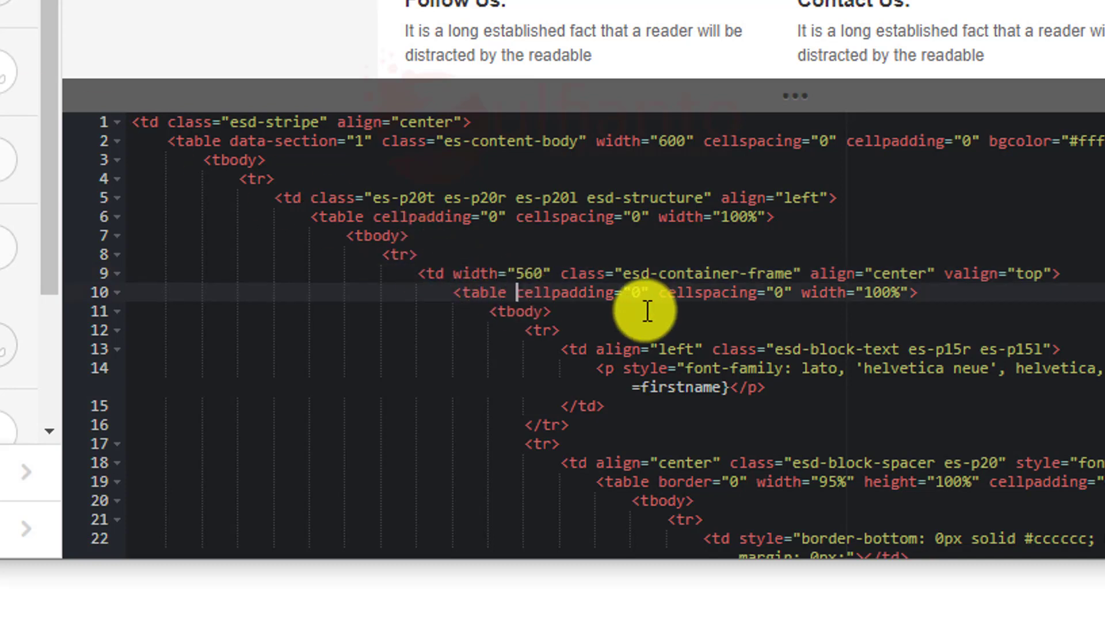
key("ctrl+v")
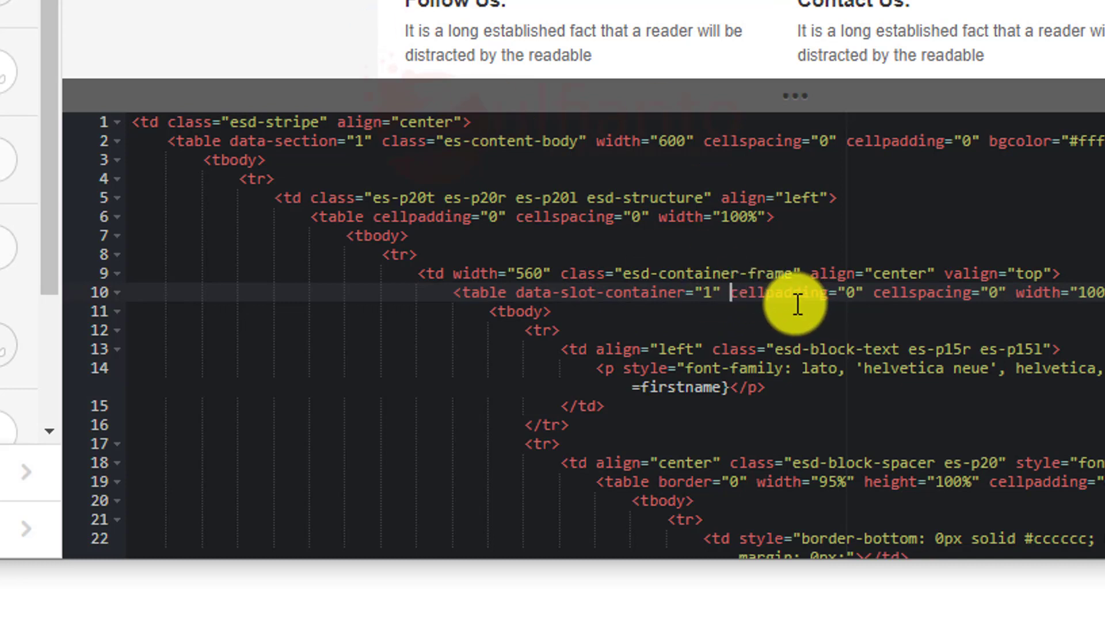
scroll(798, 305, "down", 1)
scroll(798, 305, "down", 2)
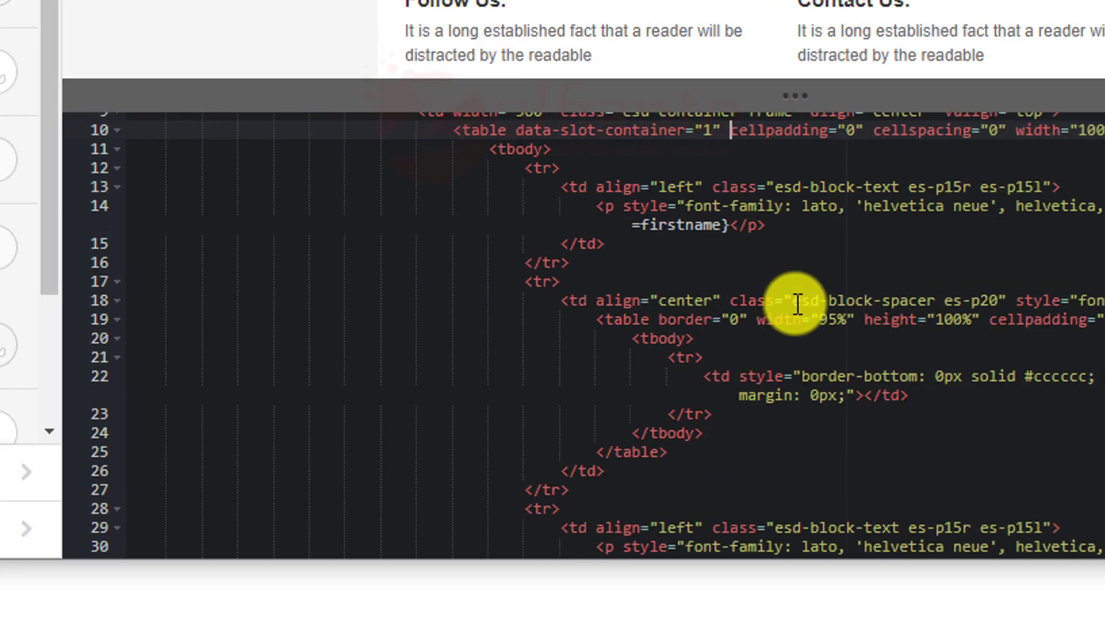
scroll(798, 305, "up", 1)
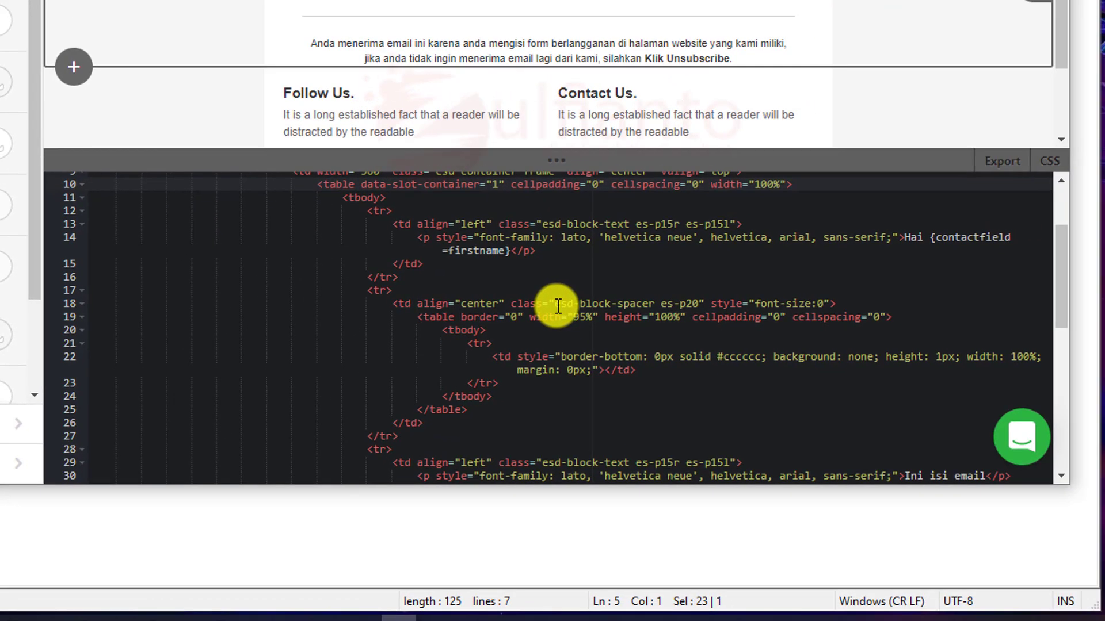
Step: Search the HTML for esd-container-frame and add a blank line after line 13's td tag
key("ctrl+f")
type("esd-container")
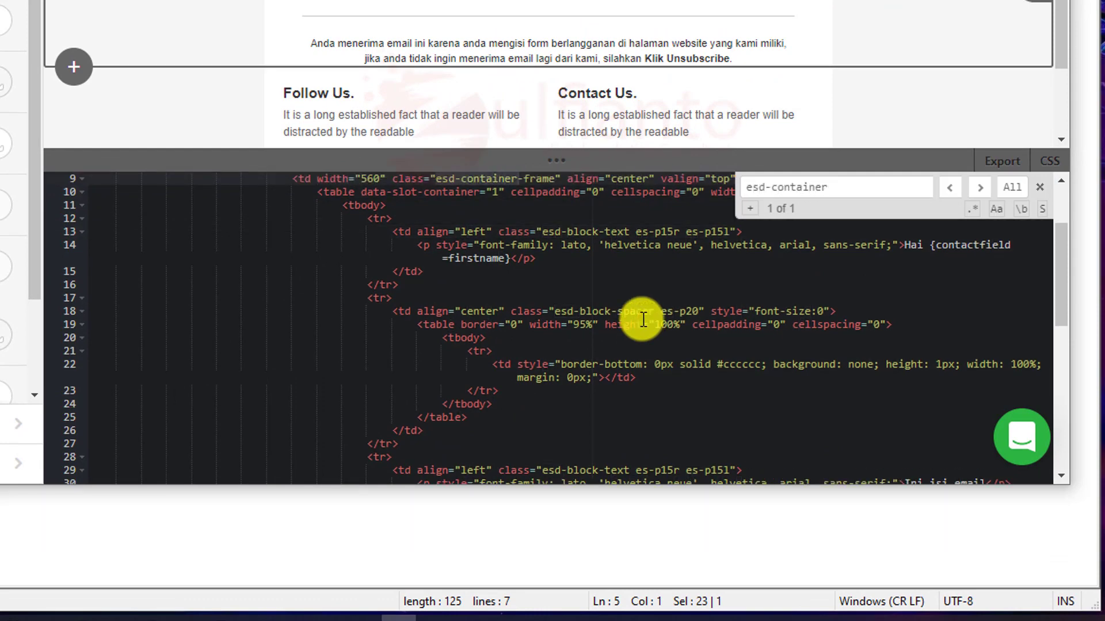
scroll(604, 339, "up", 3)
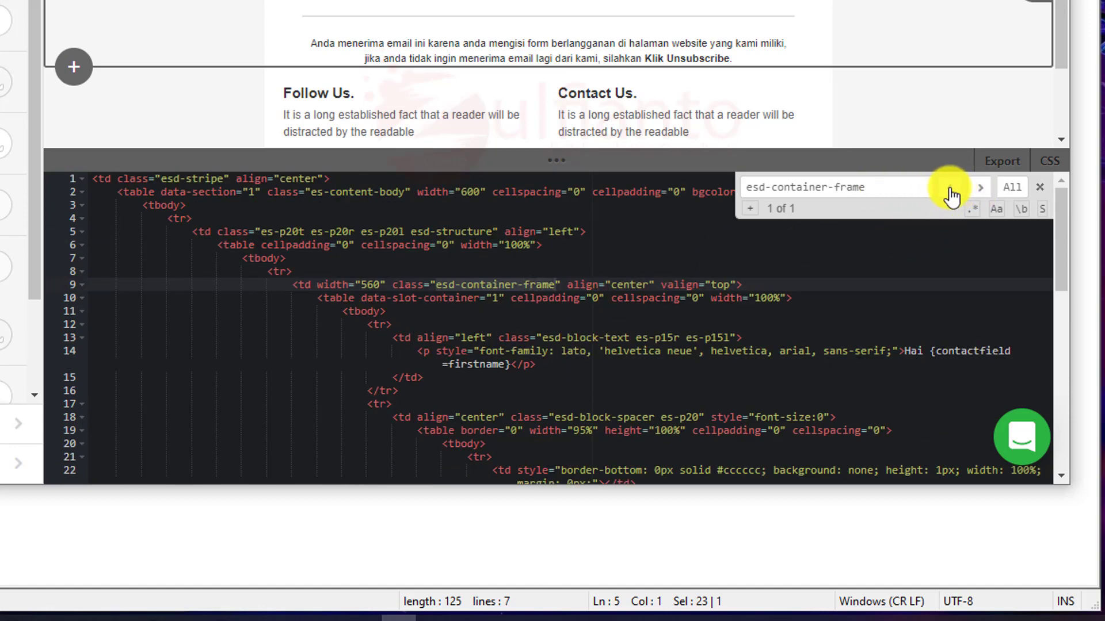
left_click(500, 337)
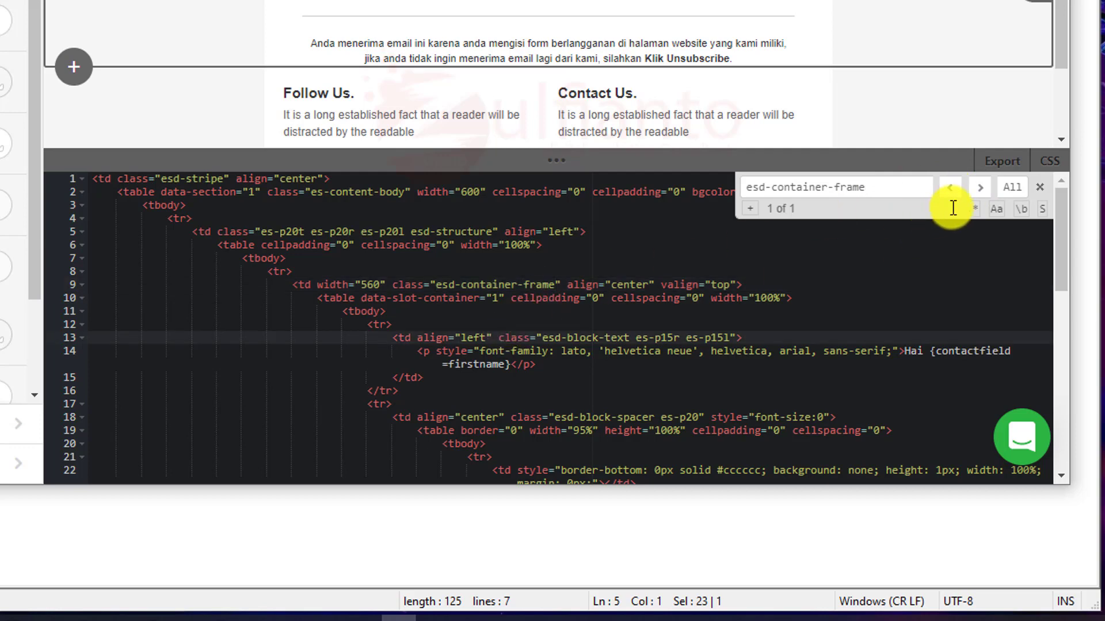
left_click(978, 190)
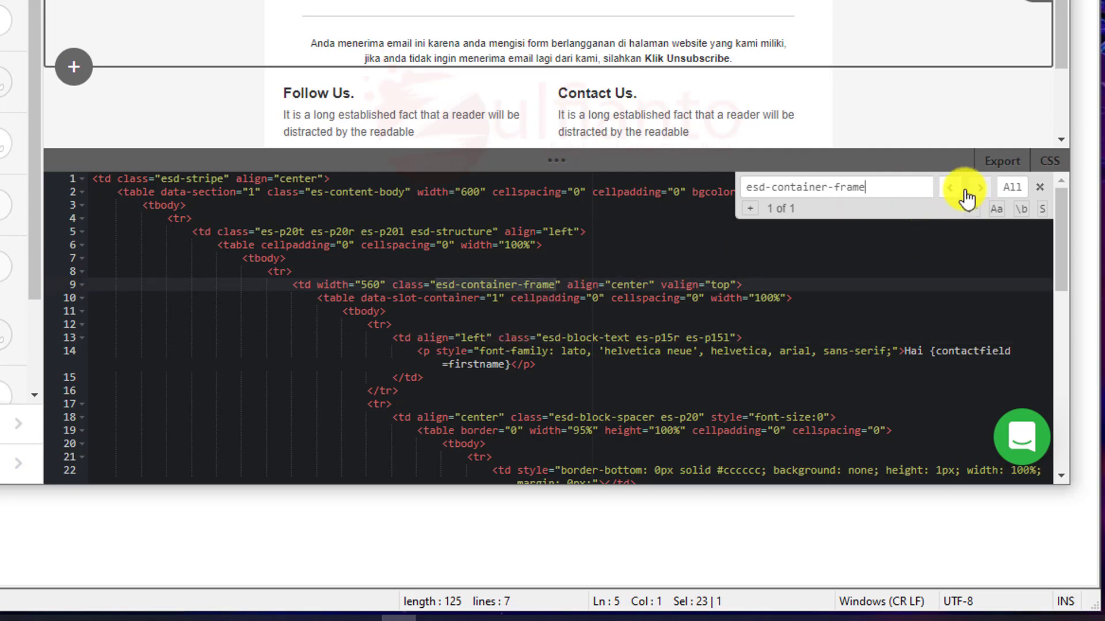
left_click(355, 296)
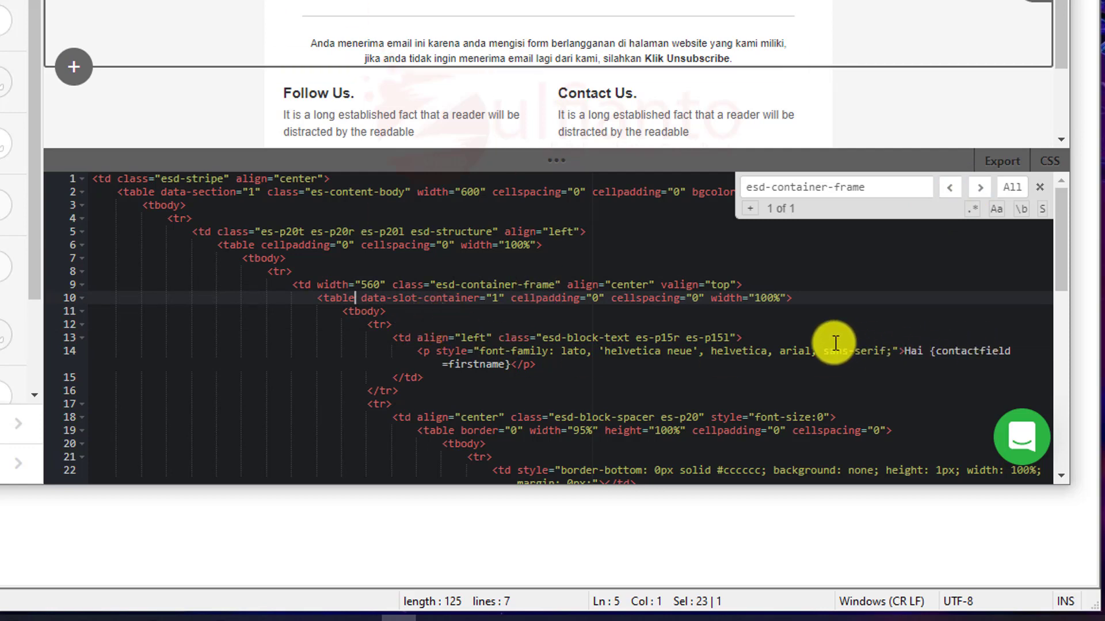
left_click(394, 338)
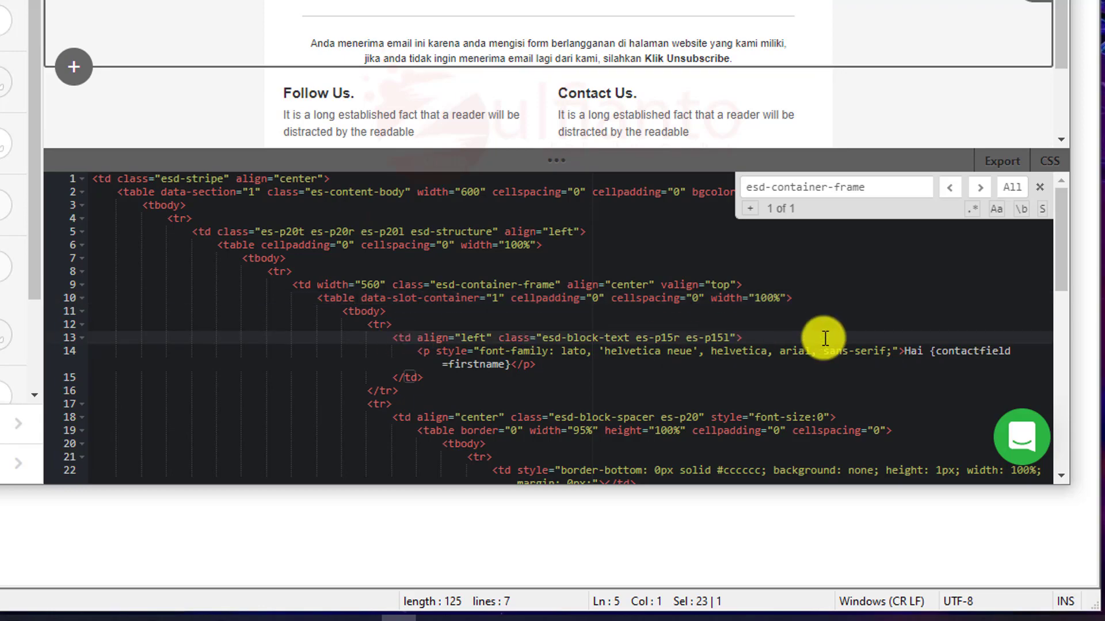
left_click(771, 337)
key("Return")
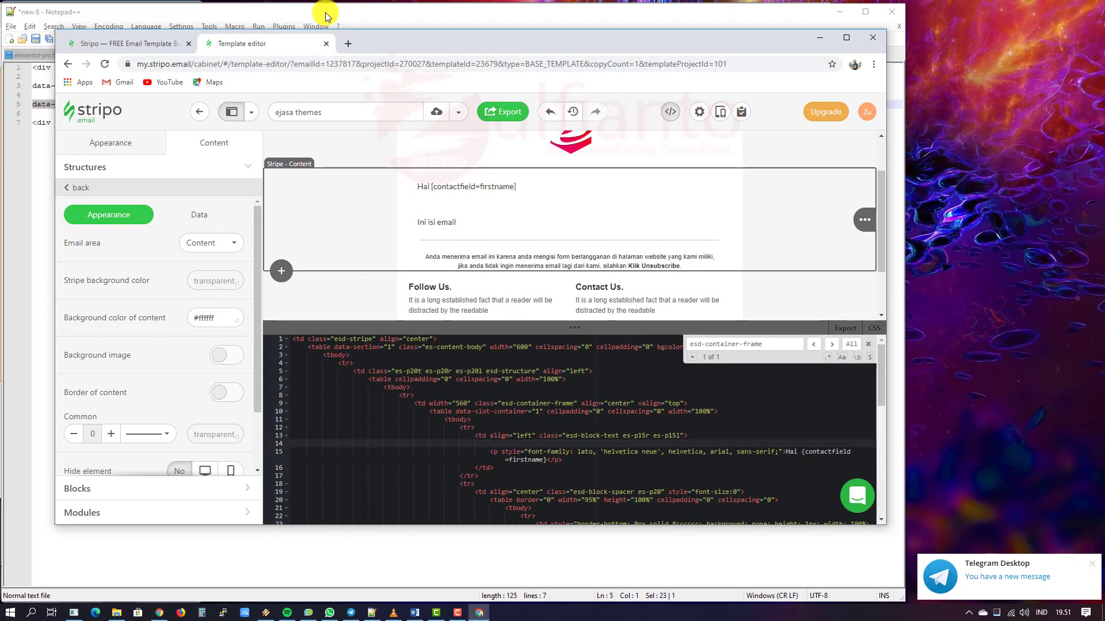
Step: Wrap the "Hai" greeting paragraph in the <div data-slot="text"> snippet copied from Notepad++
left_click(325, 16)
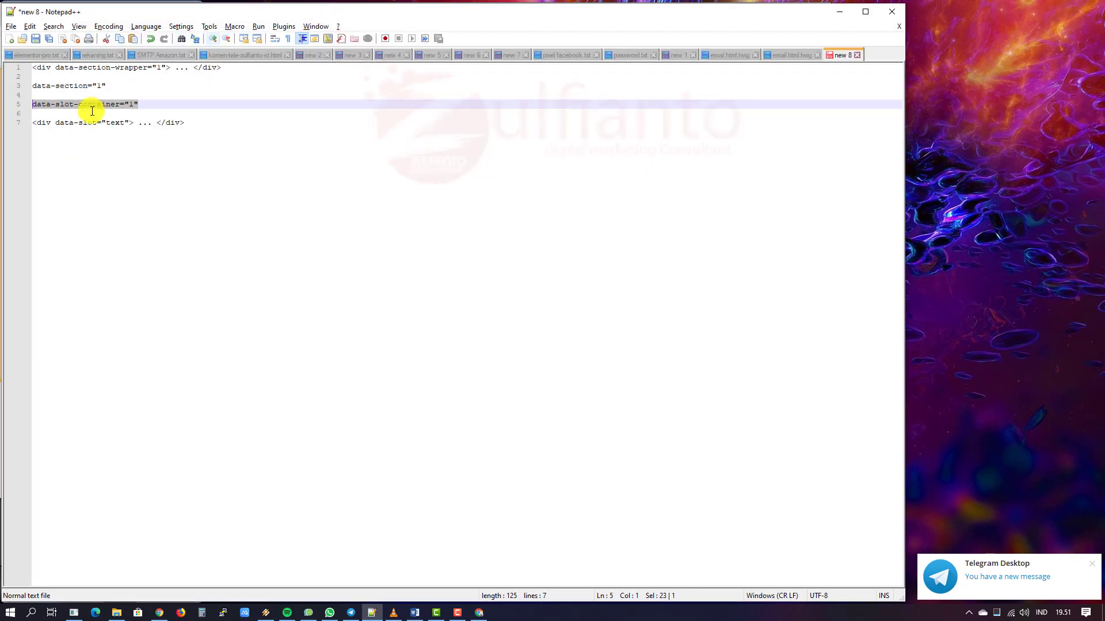
left_click_drag(134, 122, 30, 121)
key("ctrl+c")
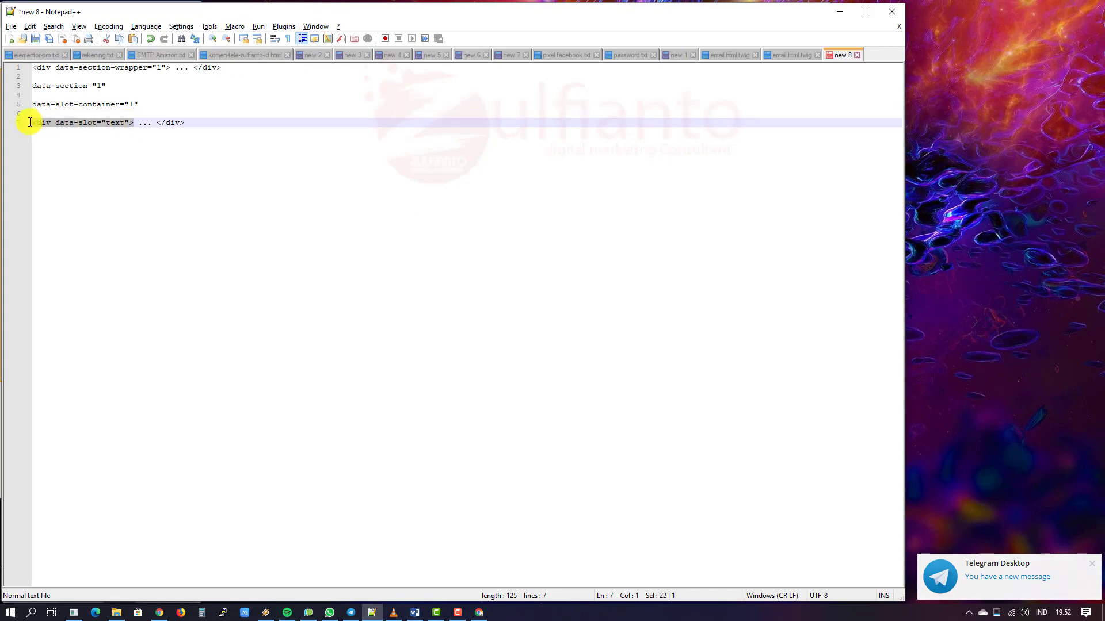
key("alt+Tab")
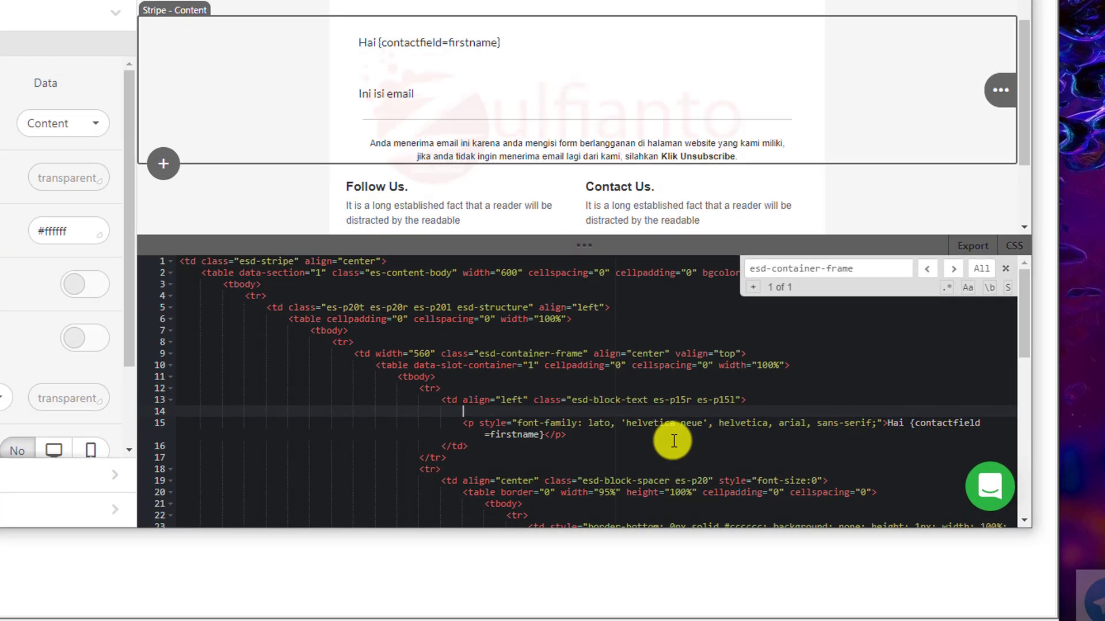
key("ctrl+v")
left_click(590, 410)
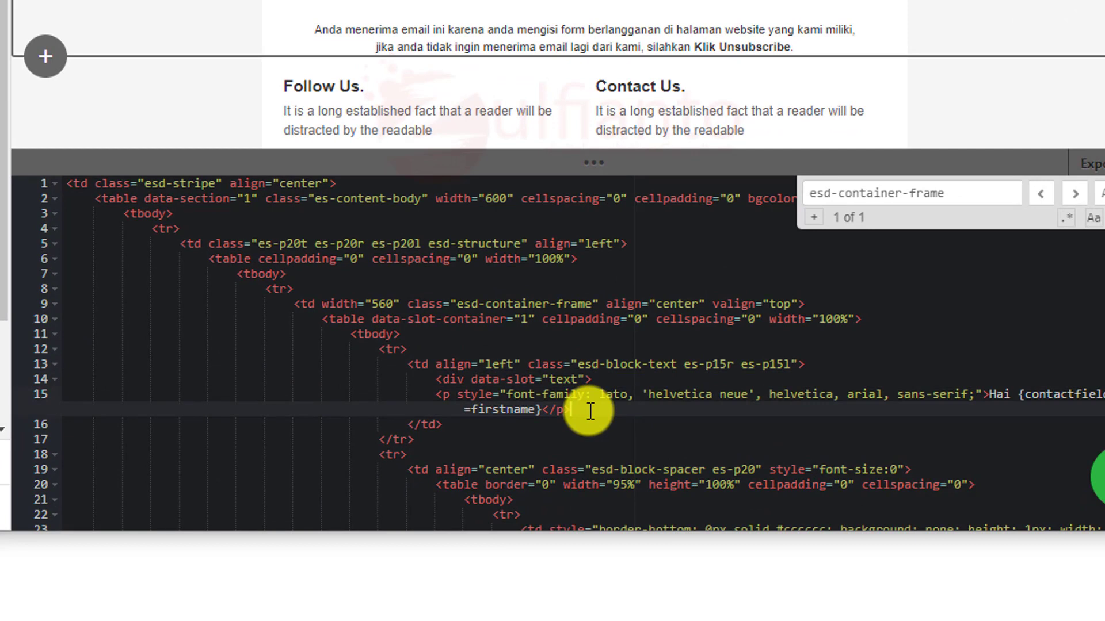
key("Return")
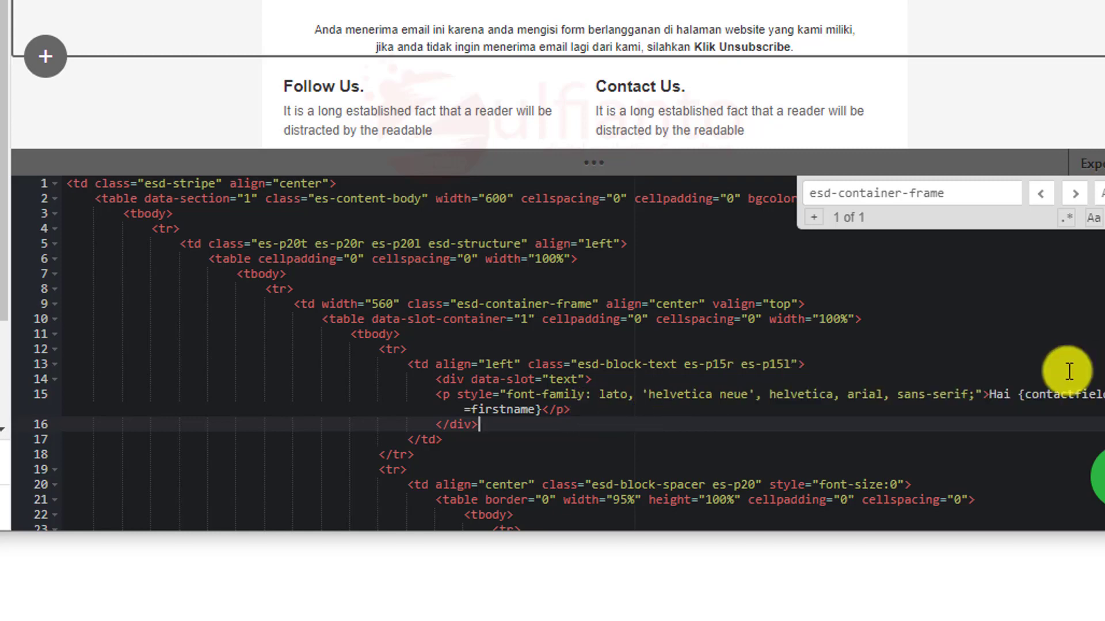
scroll(529, 416, "down", 1)
scroll(526, 417, "down", 1)
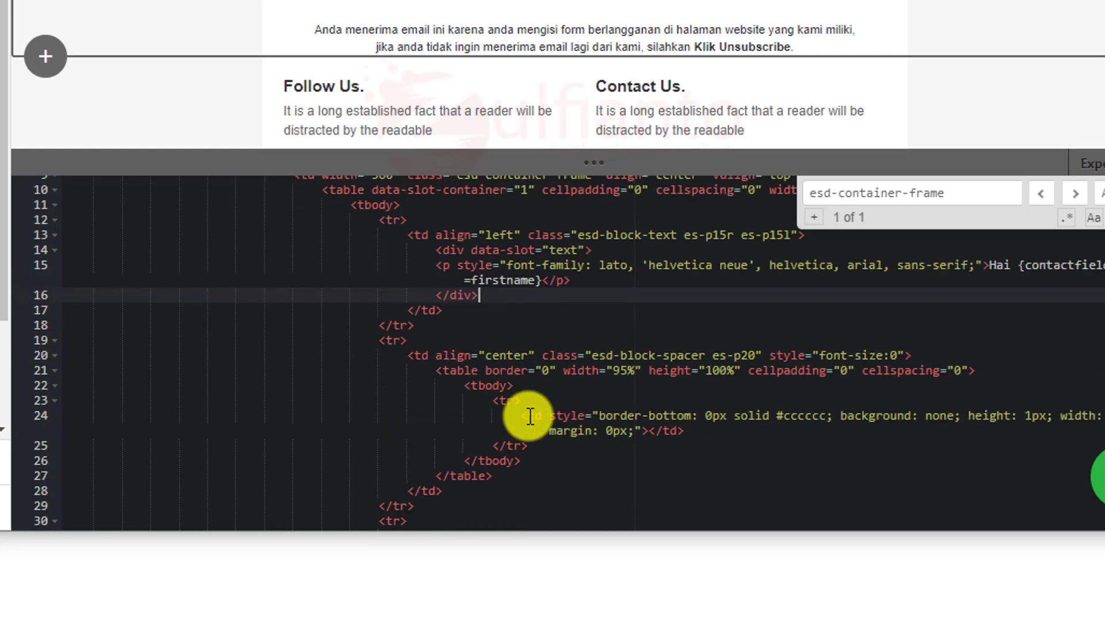
scroll(538, 380, "down", 2)
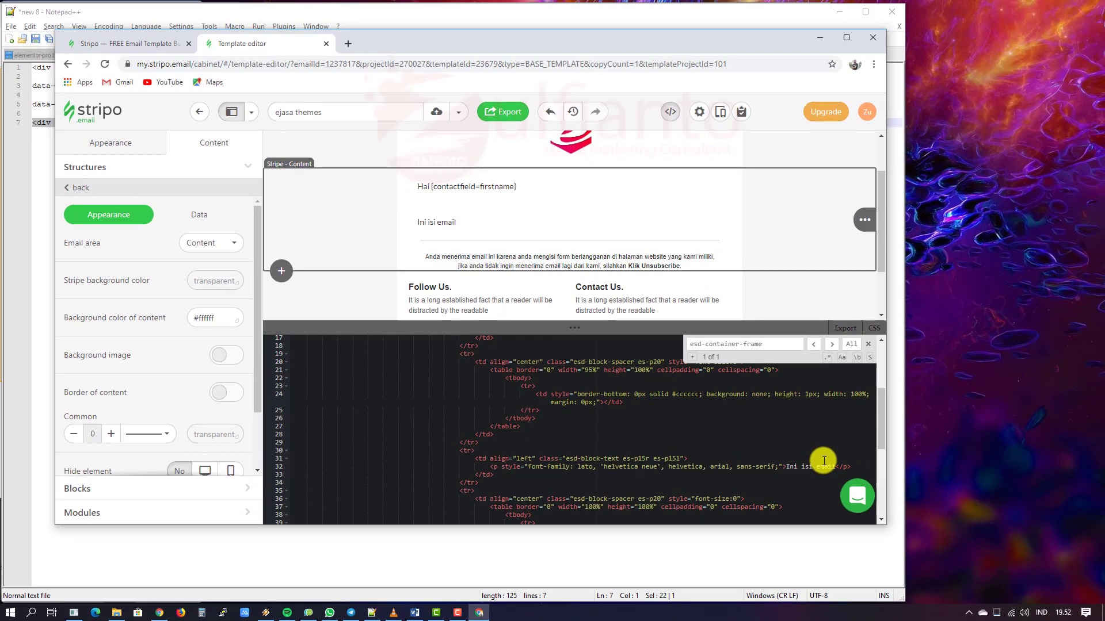
scroll(823, 460, "up", 2)
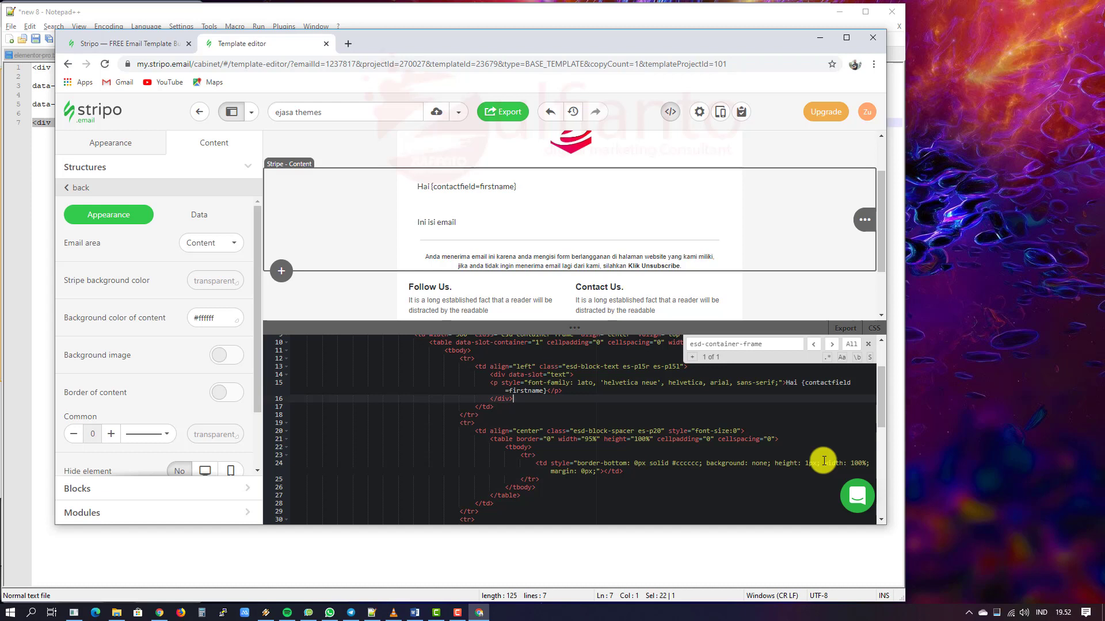
scroll(824, 460, "up", 1)
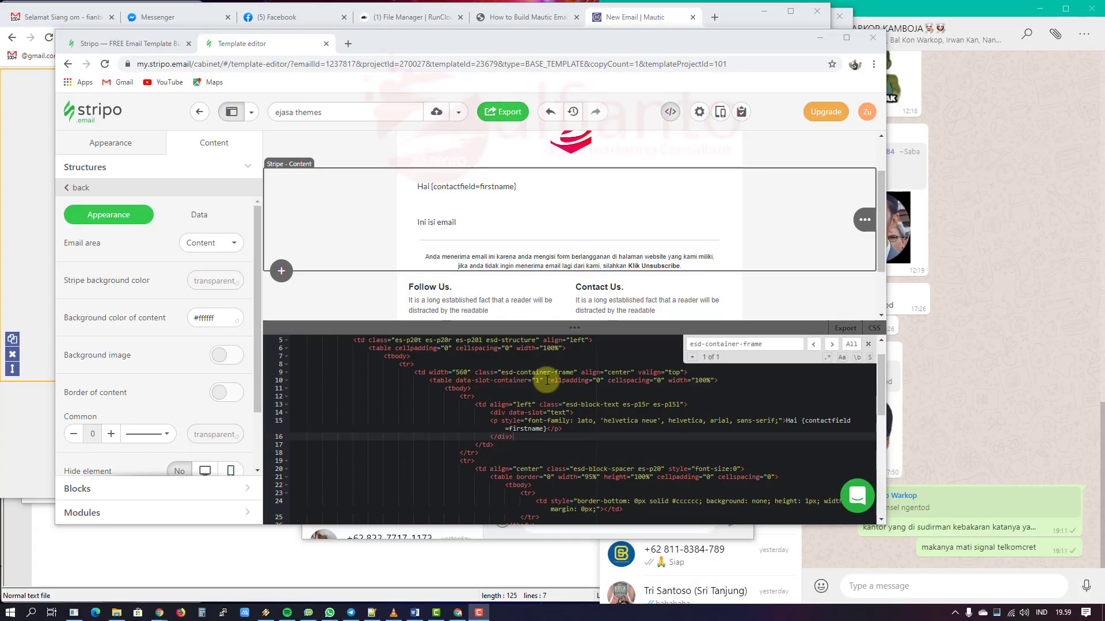
Step: Move the data-slot-container attribute from line 10 into line 9's td tag
left_click(457, 380)
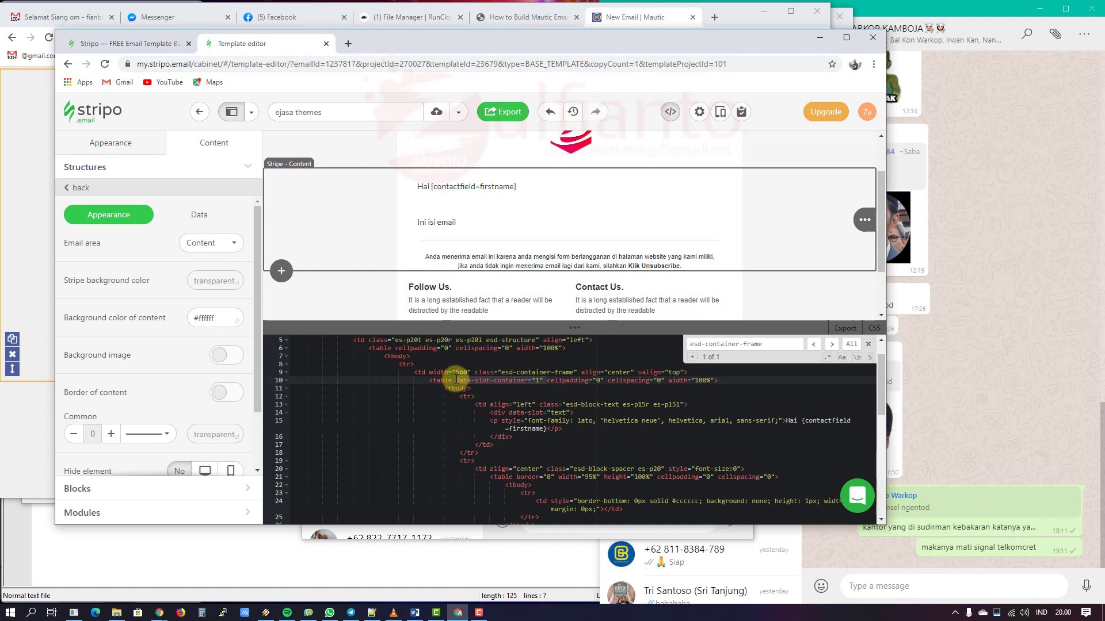
key("ctrl+x")
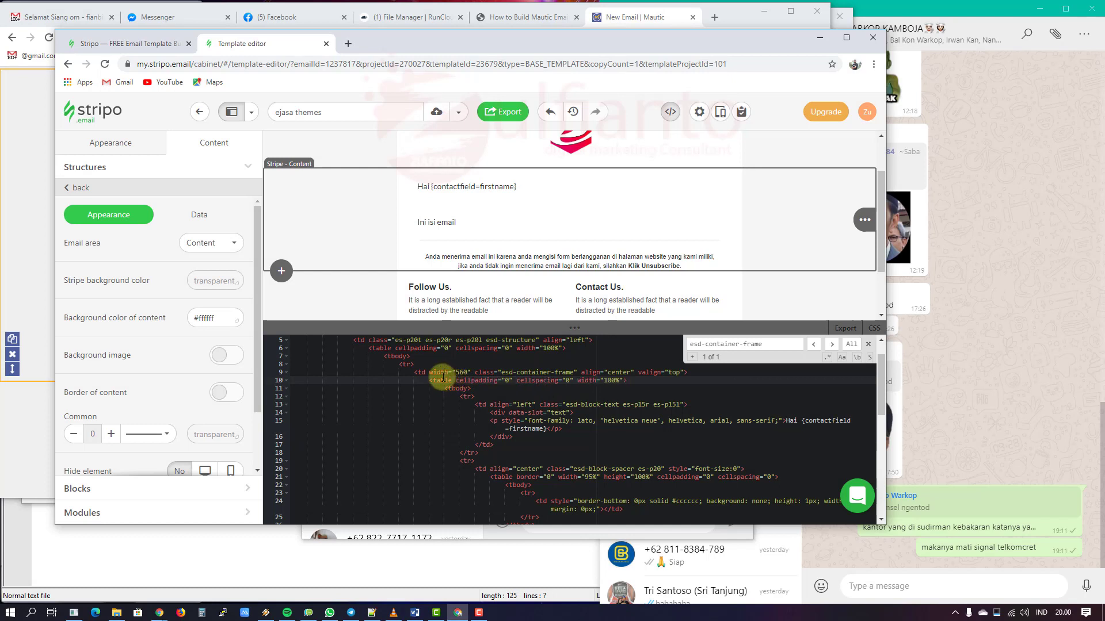
left_click(430, 373)
key("ctrl+v")
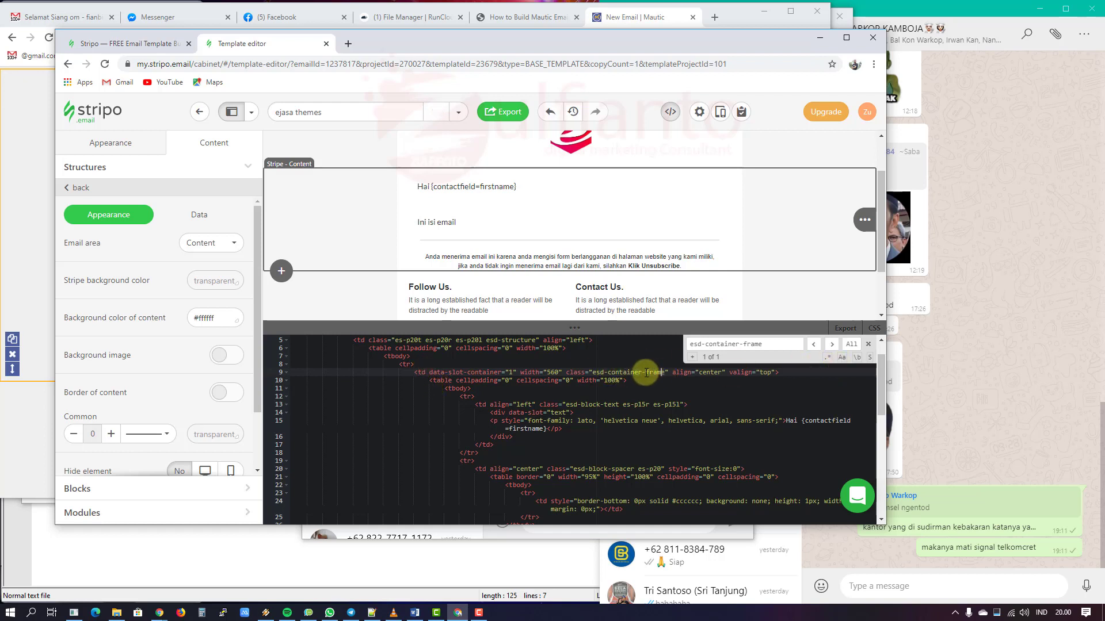
left_click(413, 373)
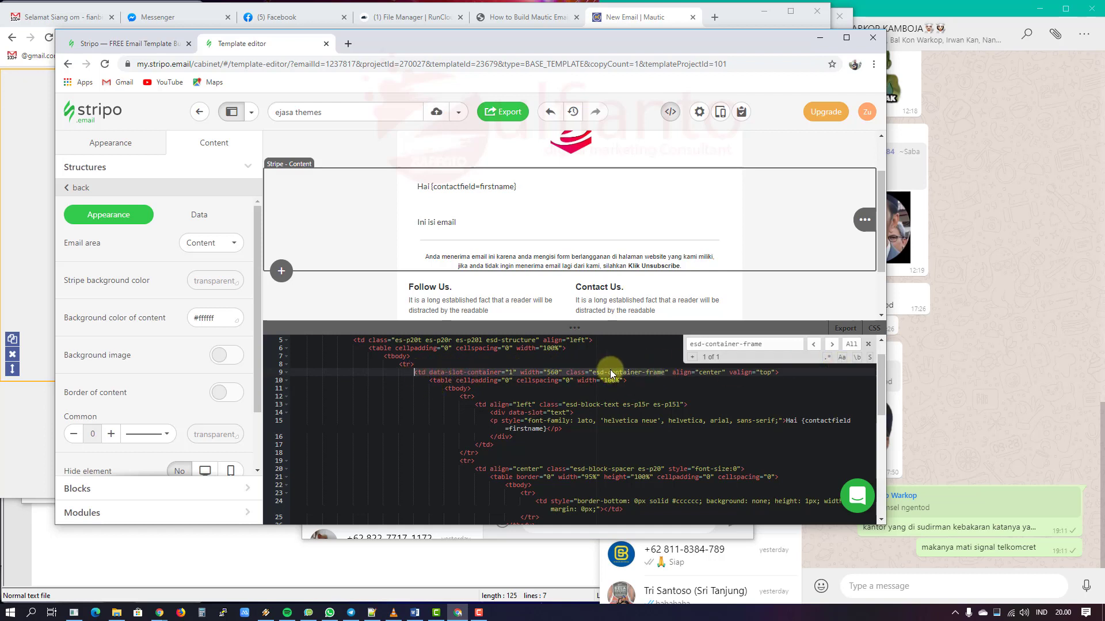
left_click(429, 372)
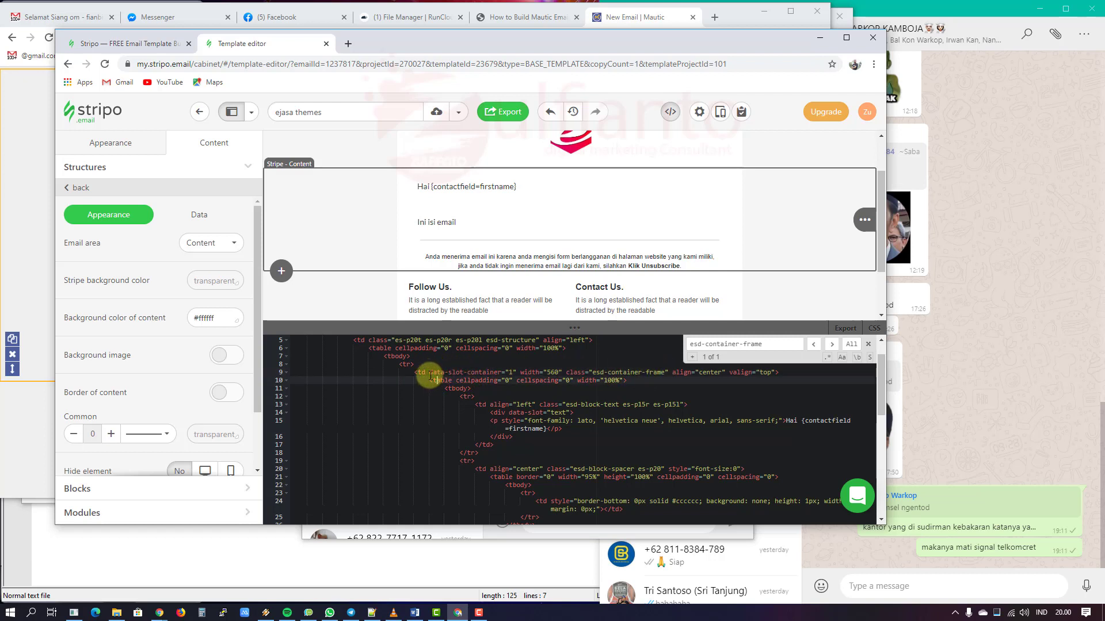
left_click(517, 372)
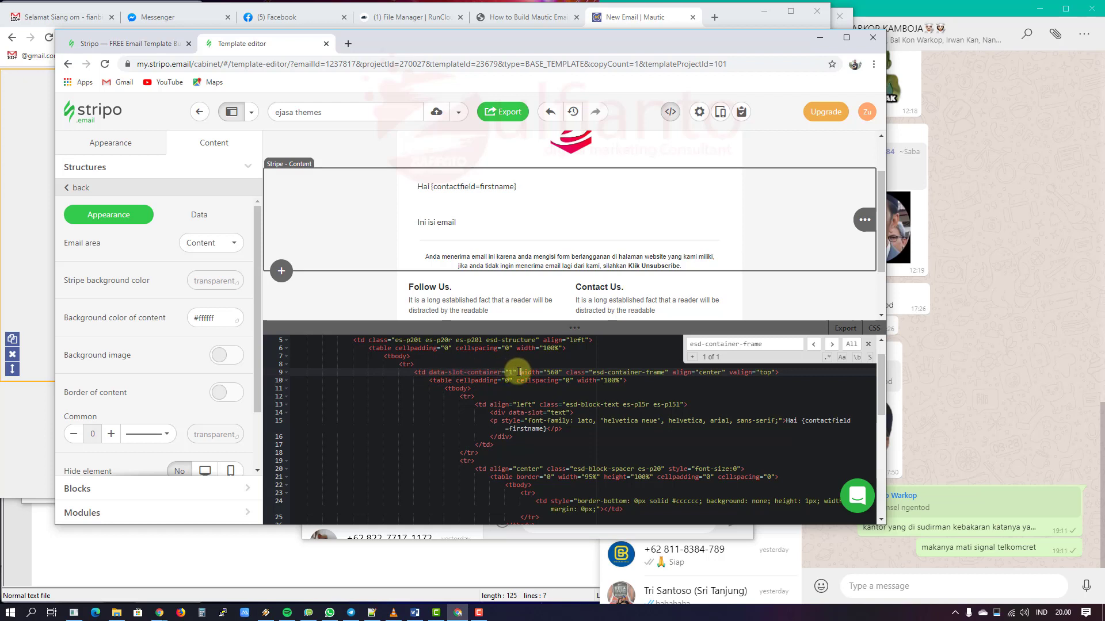
Step: Check the greeting's opening div on line 14 against its closing </div> on line 16
left_click(496, 412)
left_click_drag(574, 414, 491, 413)
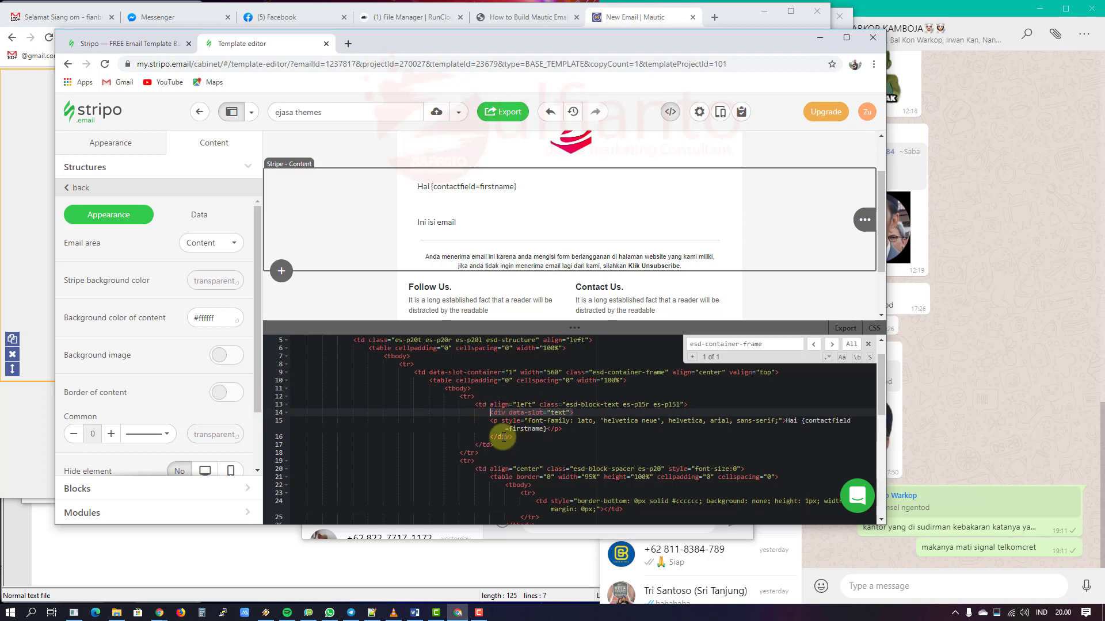
left_click(499, 437)
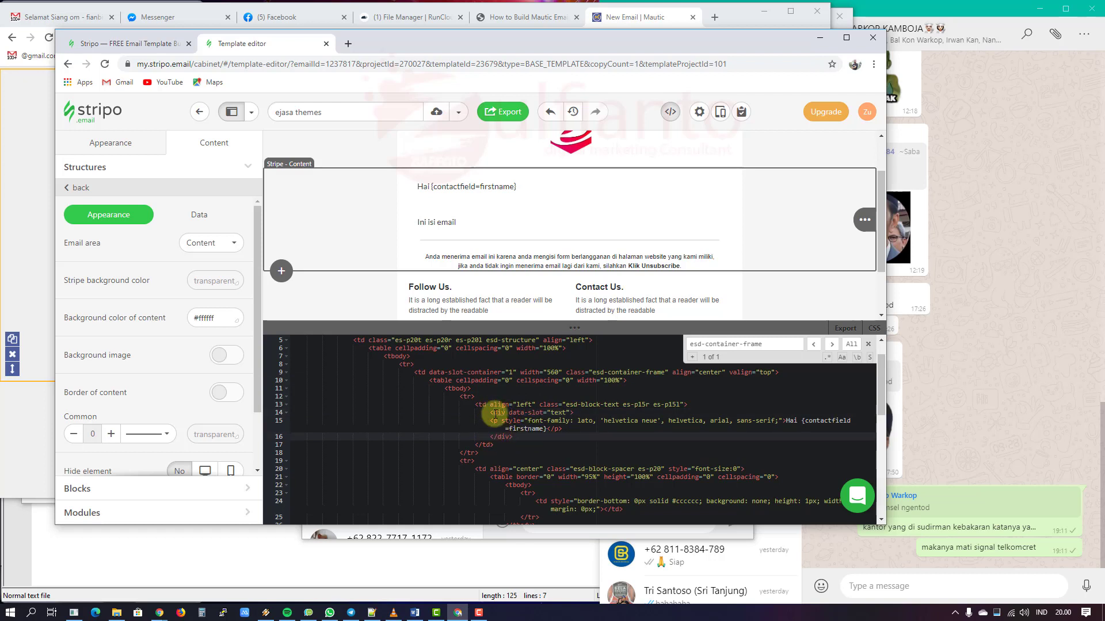
left_click(496, 412)
left_click(501, 439)
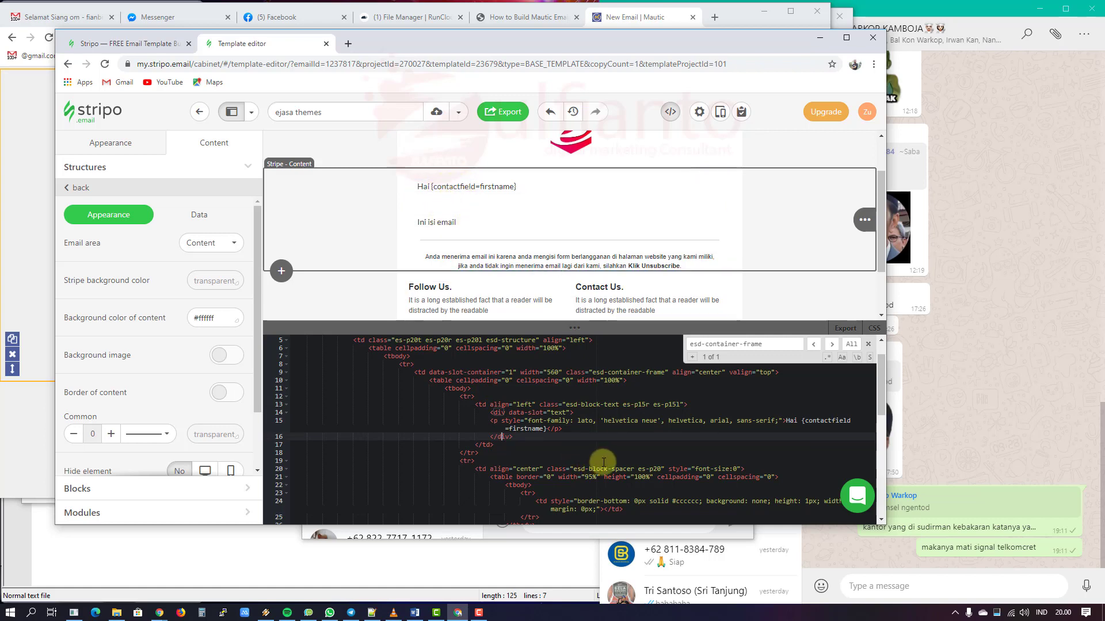
scroll(604, 459, "down", 5)
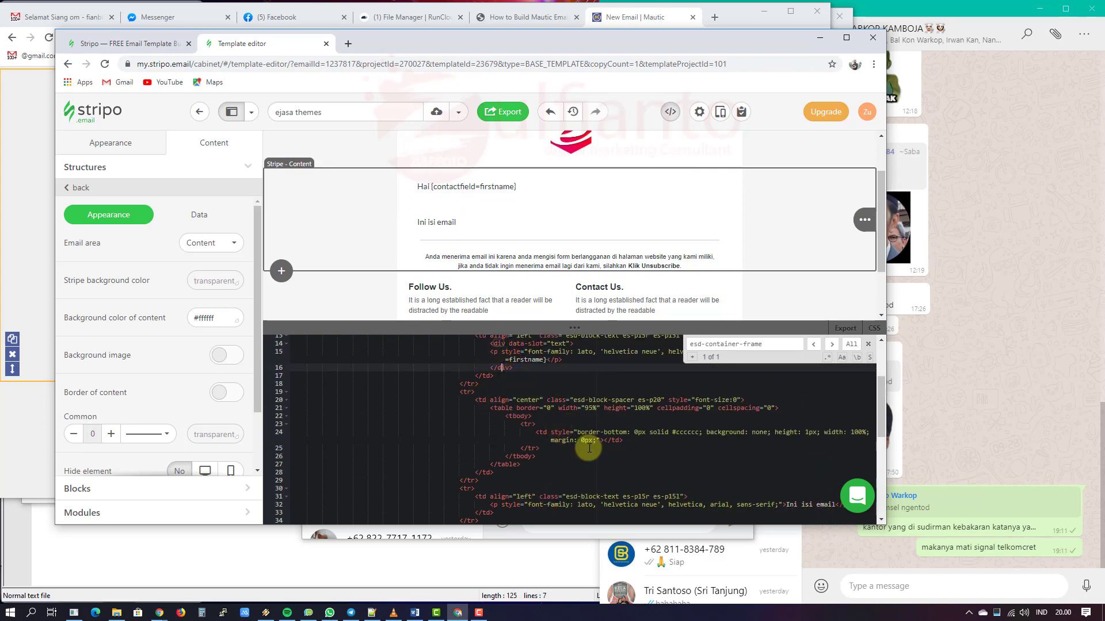
Step: Wrap the "Ini isi email" paragraph in a data-slot="text" div
left_click(699, 427)
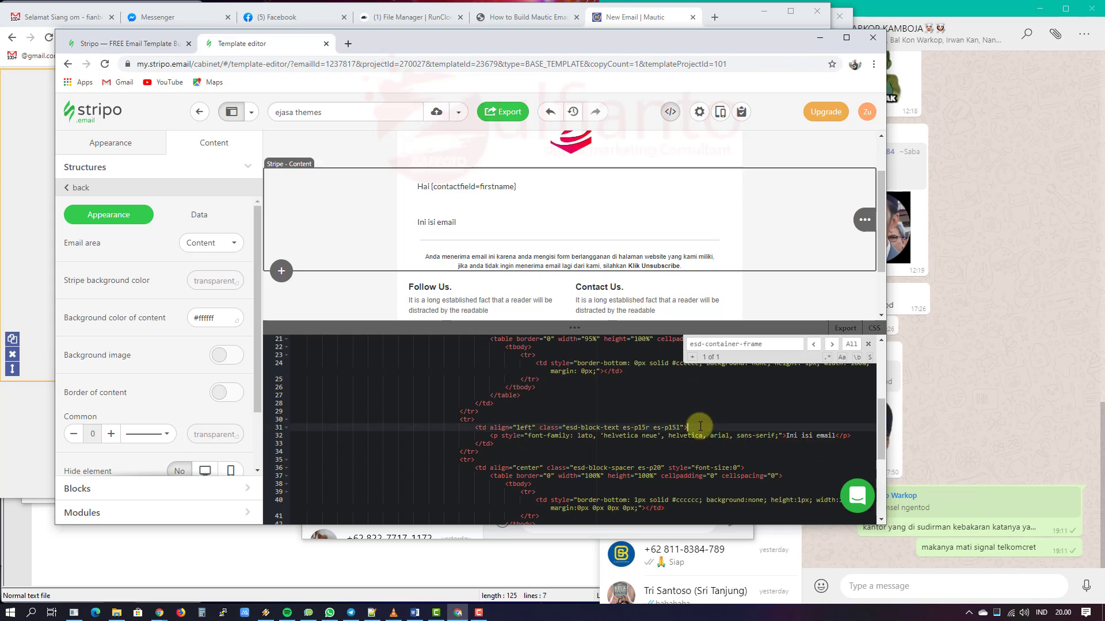
key("Return")
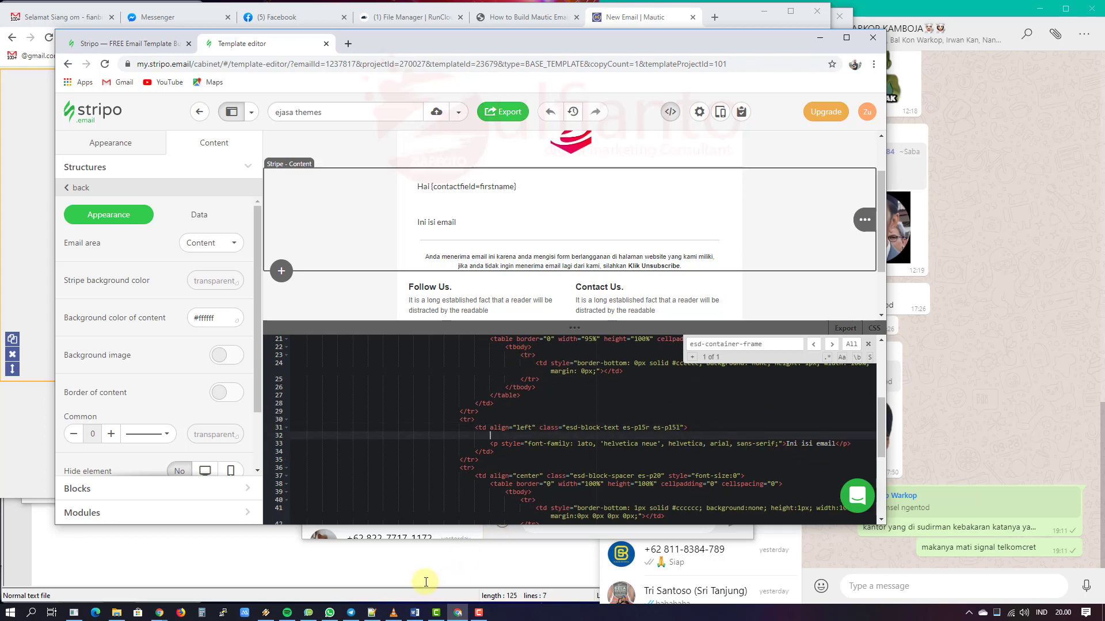
left_click(371, 612)
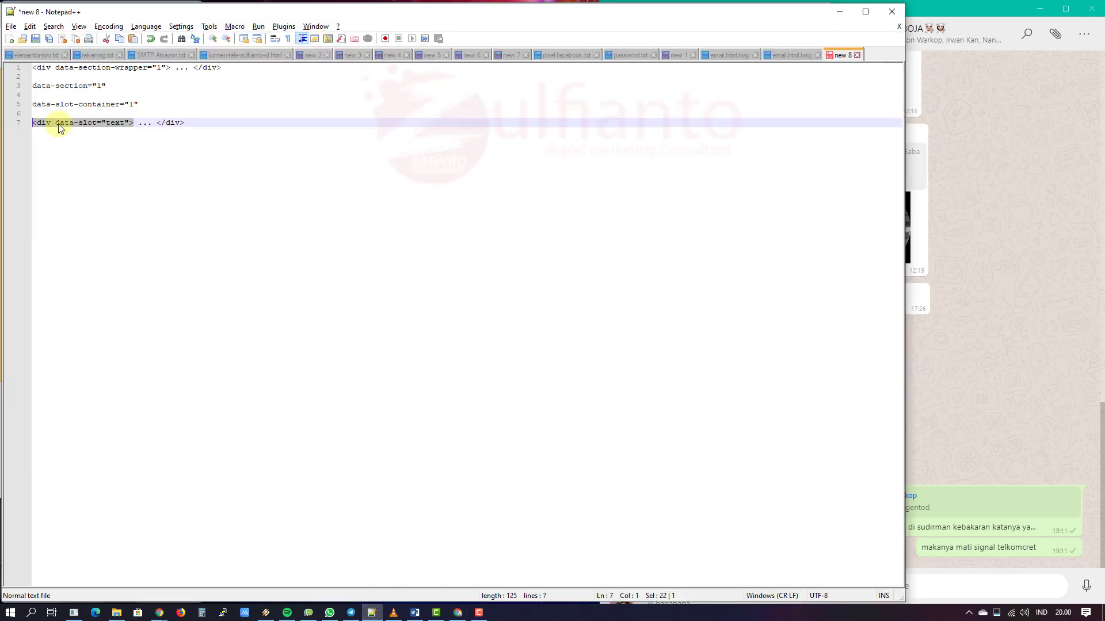
left_click(457, 612)
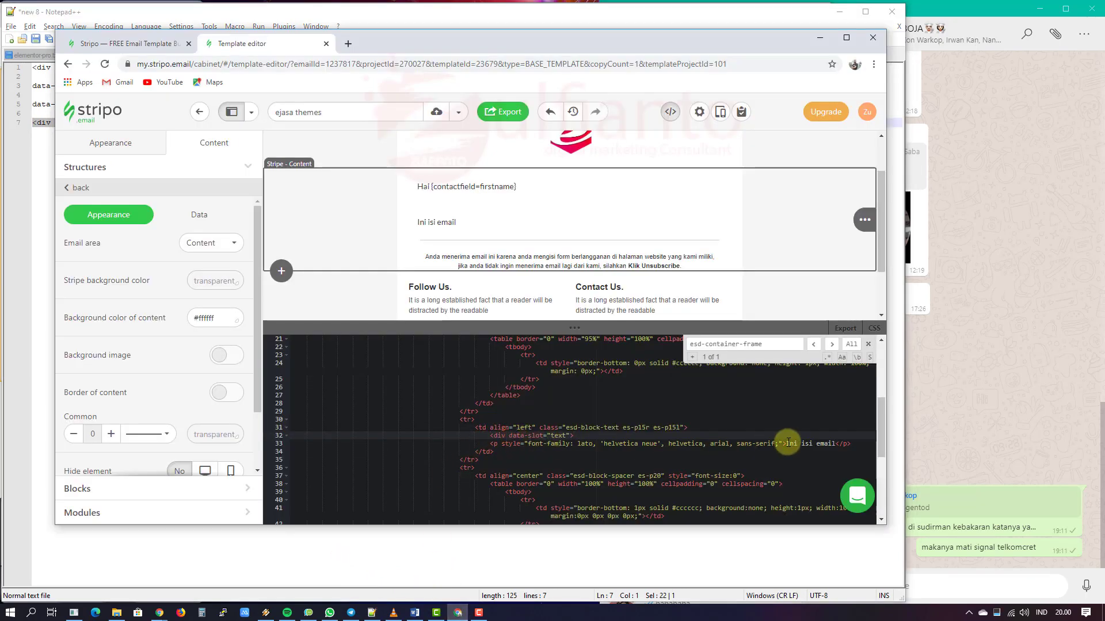
left_click(857, 442)
key("Return")
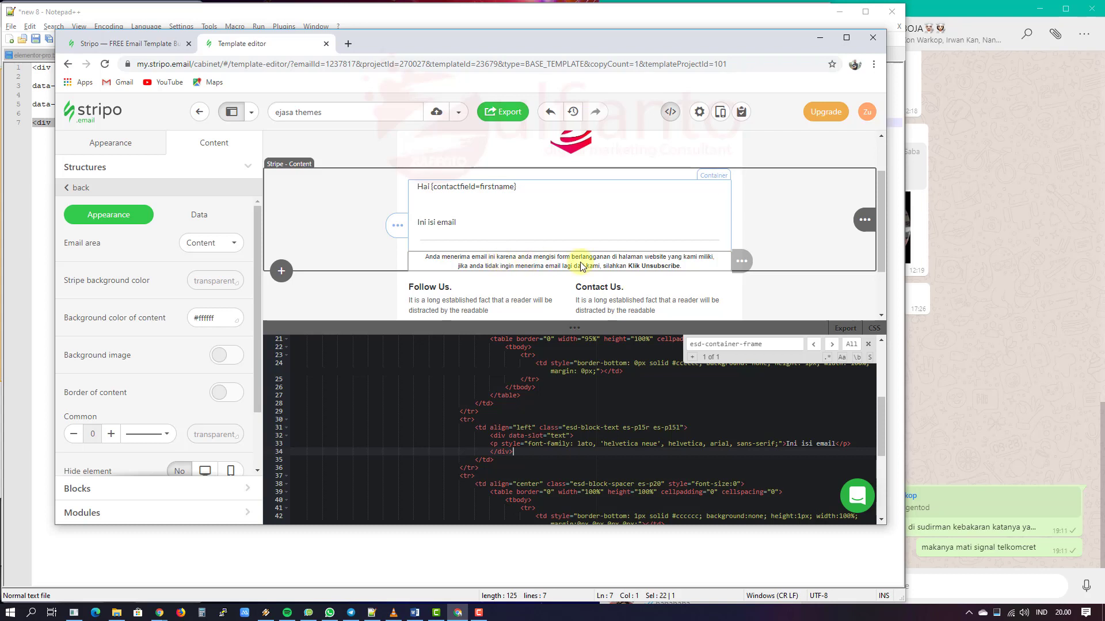
Step: Wrap the unsubscribe notice paragraph in a data-slot="text" div
scroll(632, 443, "down", 3)
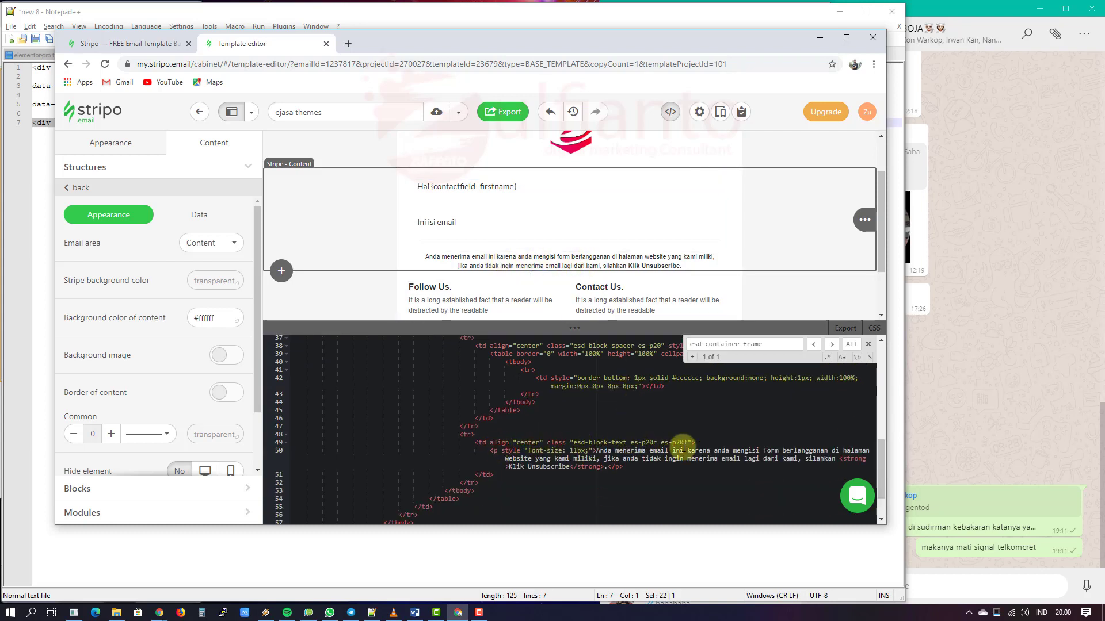
left_click(711, 443)
key("Return")
key("ctrl+v")
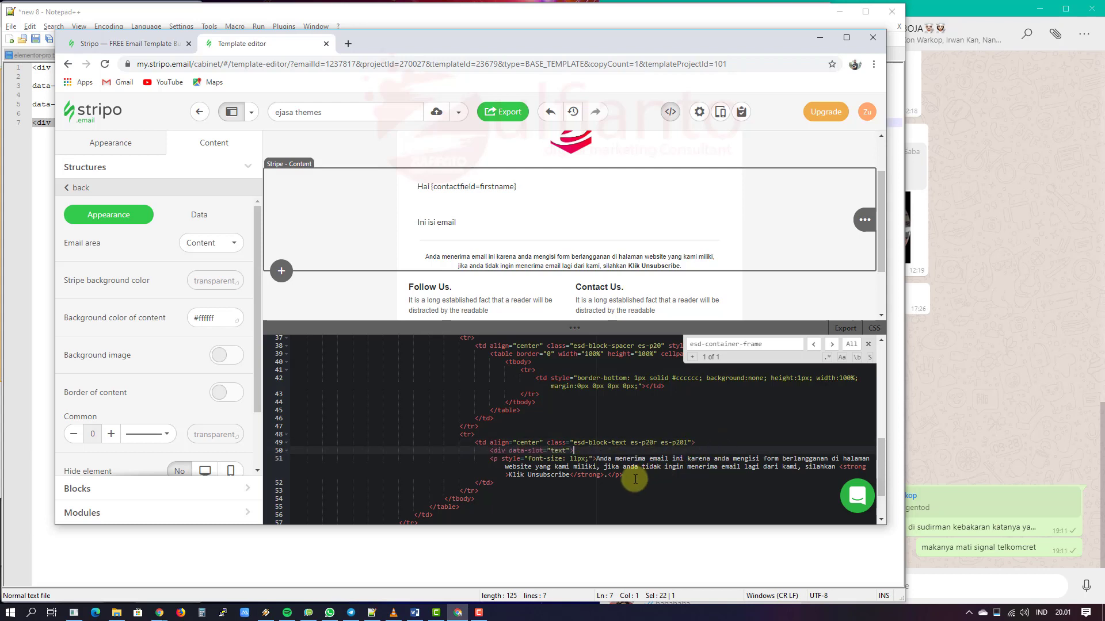
left_click(624, 475)
key("Return")
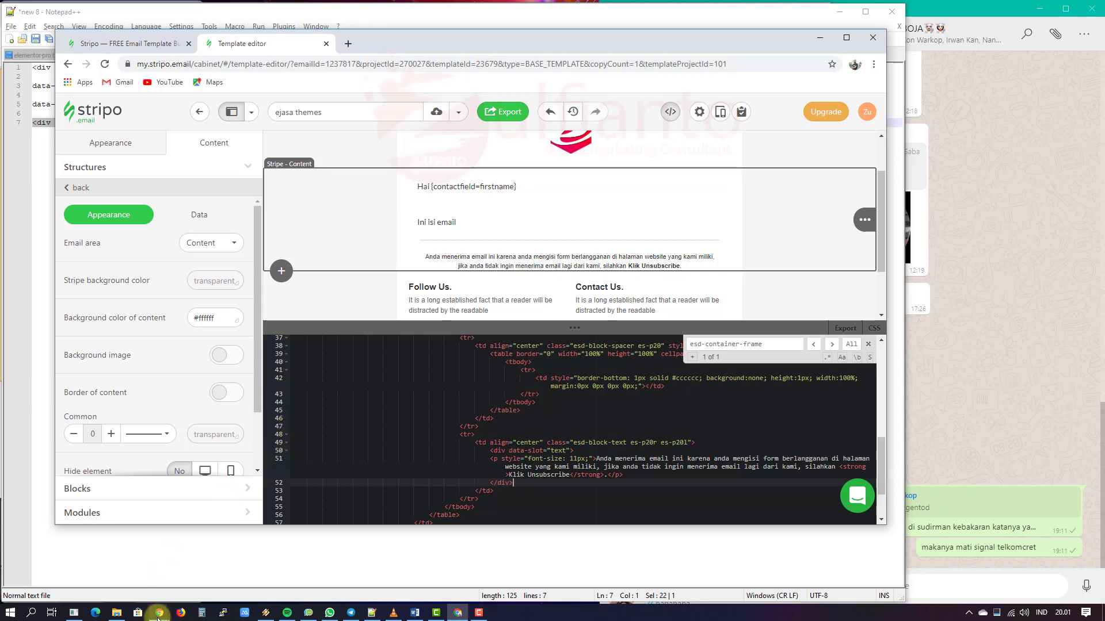
mouse_move(158, 617)
left_click(101, 561)
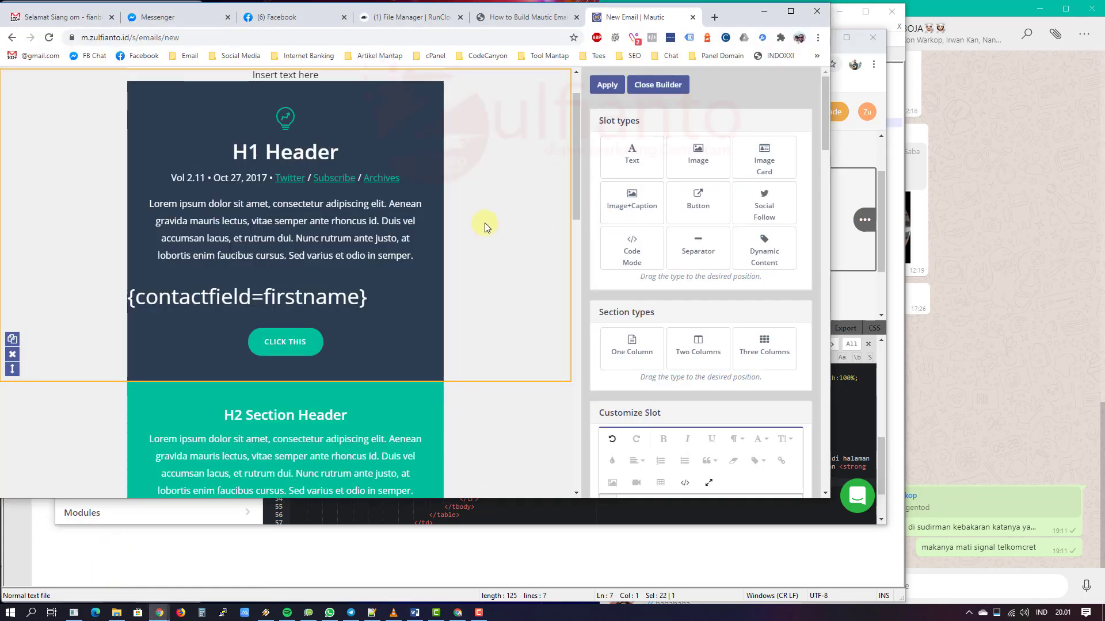
Step: Switch the Mautic email to the Blank theme, accept the content-loss warning, and reopen the builder
left_click(659, 86)
scroll(394, 278, "down", 2)
left_click(454, 256)
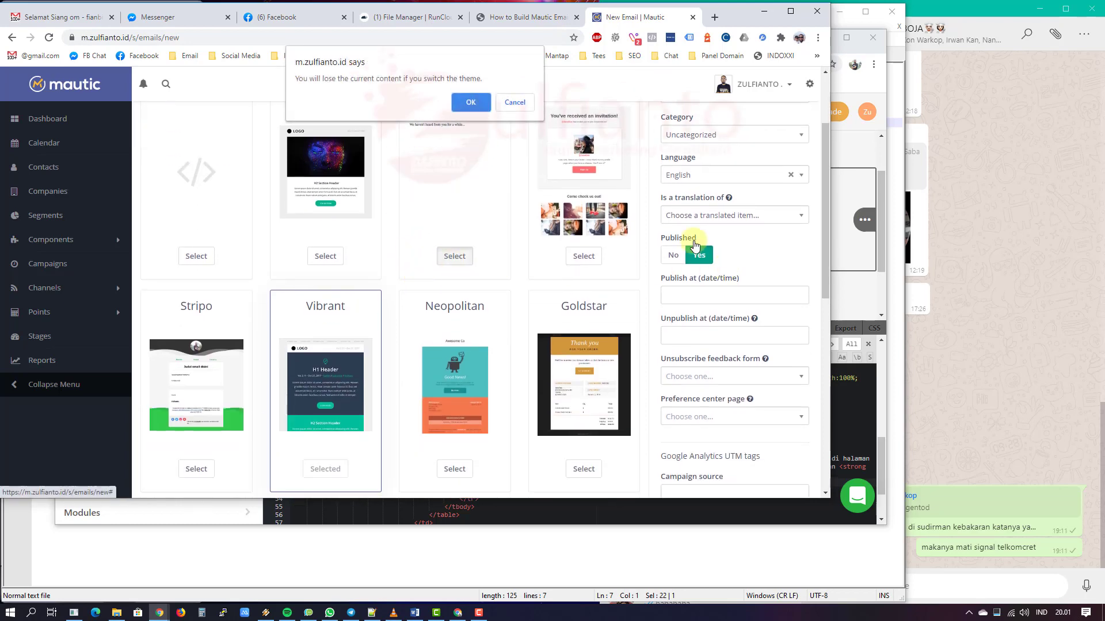
left_click(470, 102)
left_click(627, 121)
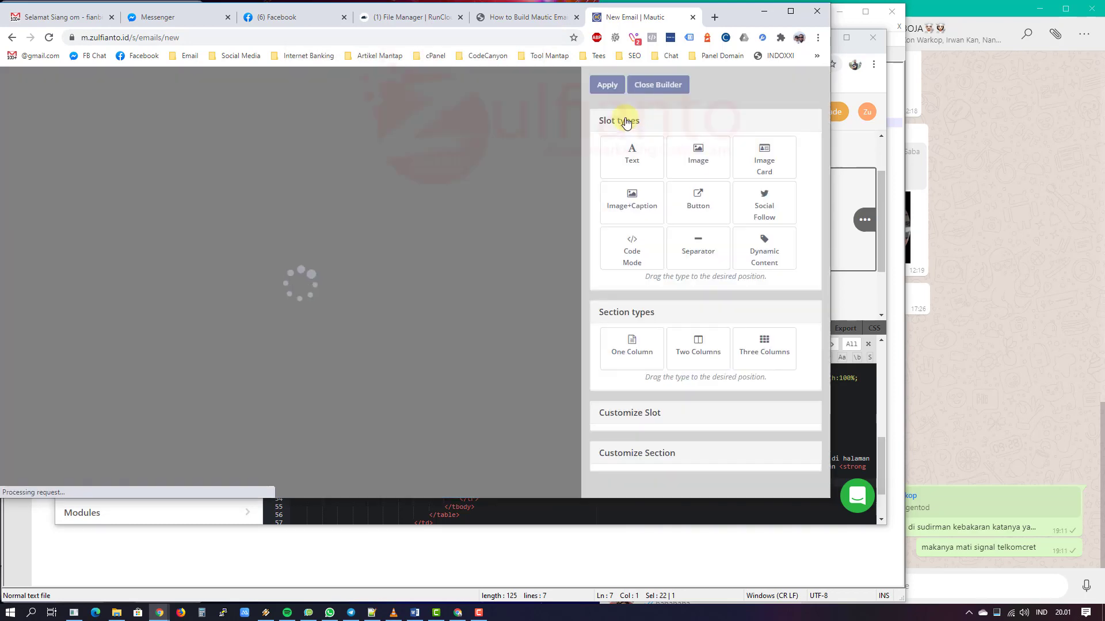
Step: Add an {unsubscribe_url} token line below "We haven't heard from you for a while..." and copy it
left_click(320, 131)
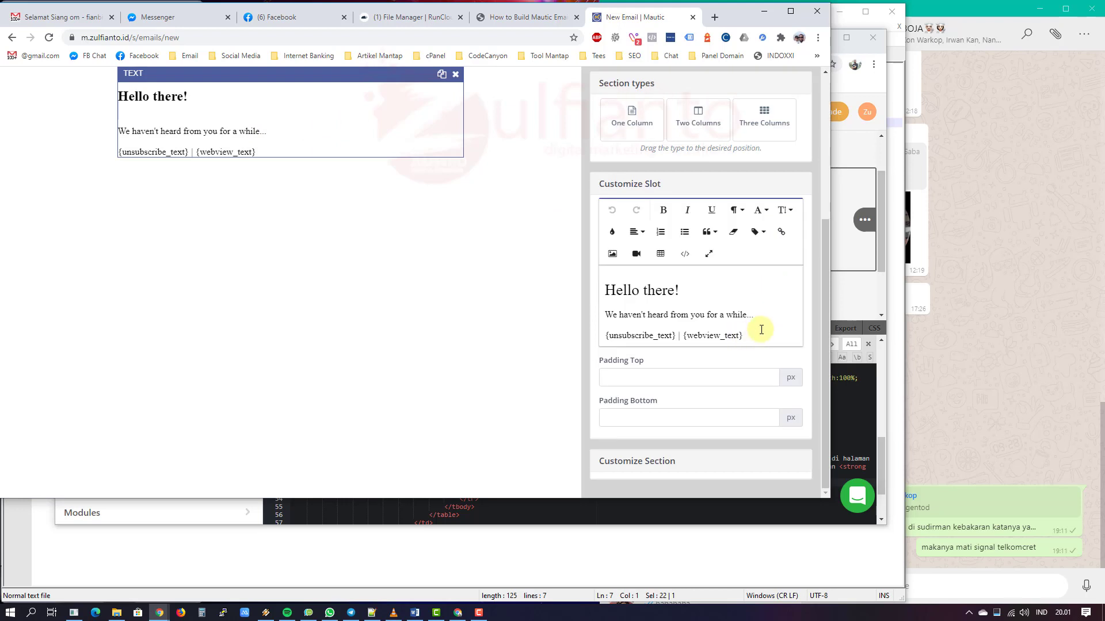
left_click(764, 313)
key("Return")
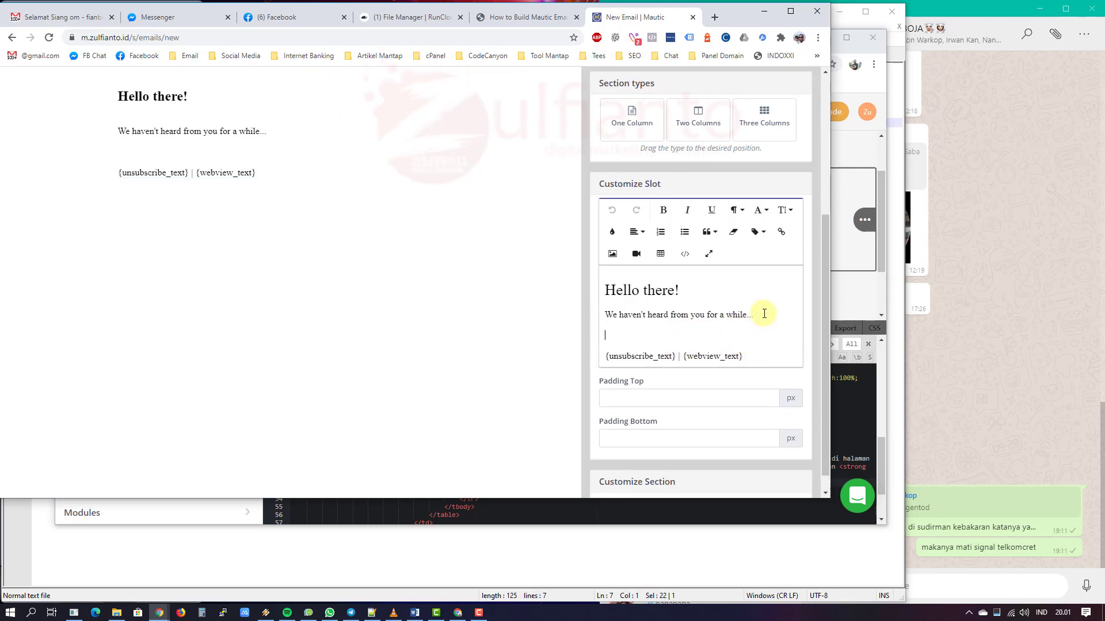
type("{unsu")
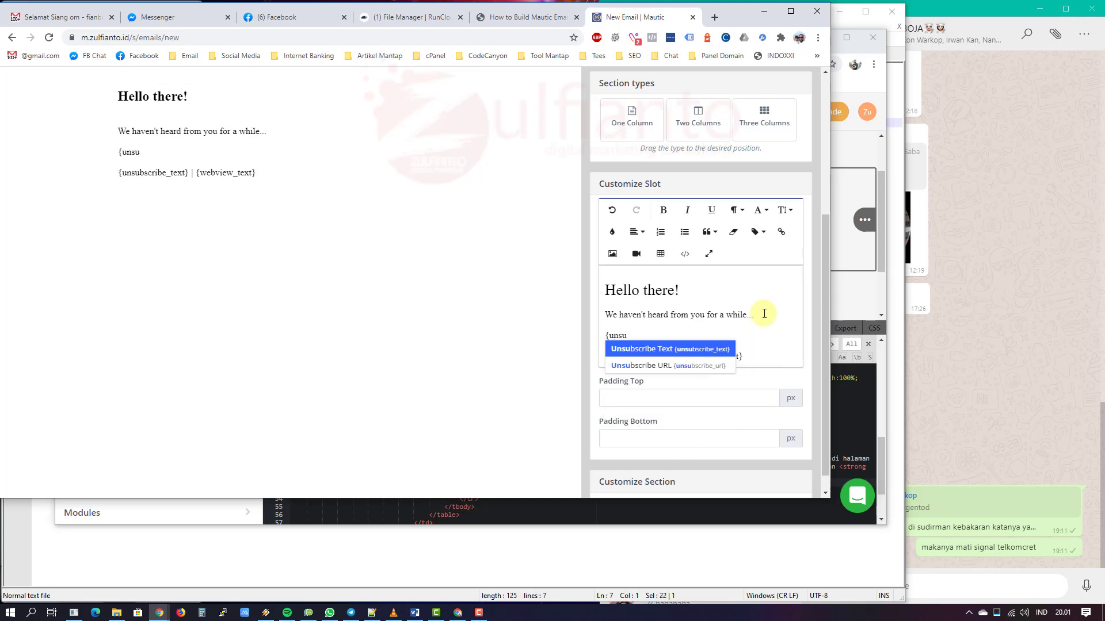
key("Down")
key("Return")
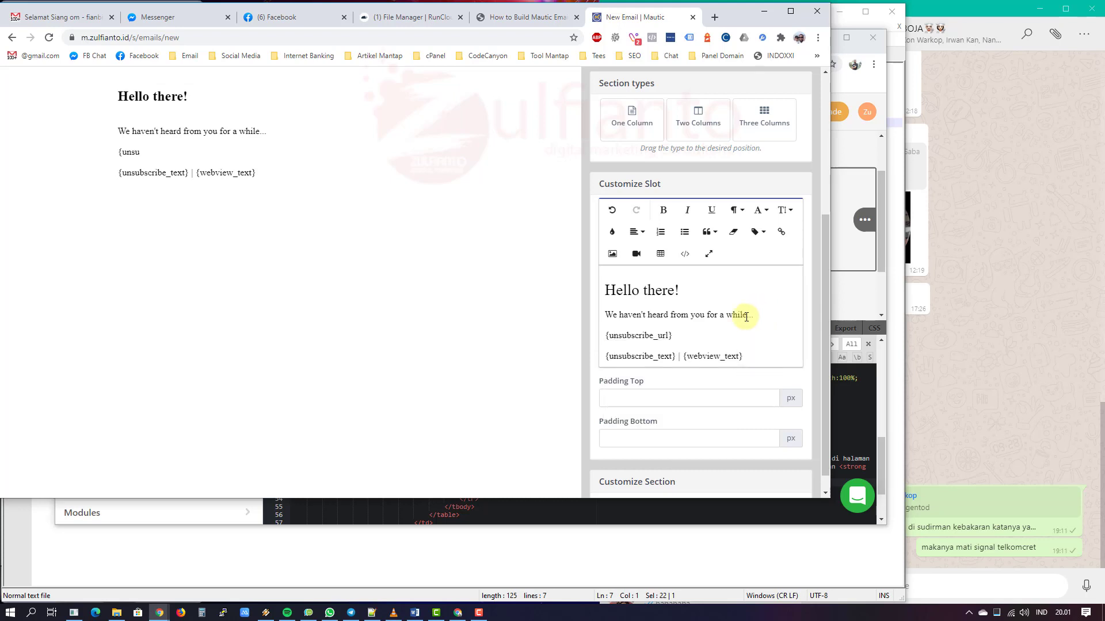
left_click_drag(680, 335, 597, 340)
key("ctrl+c")
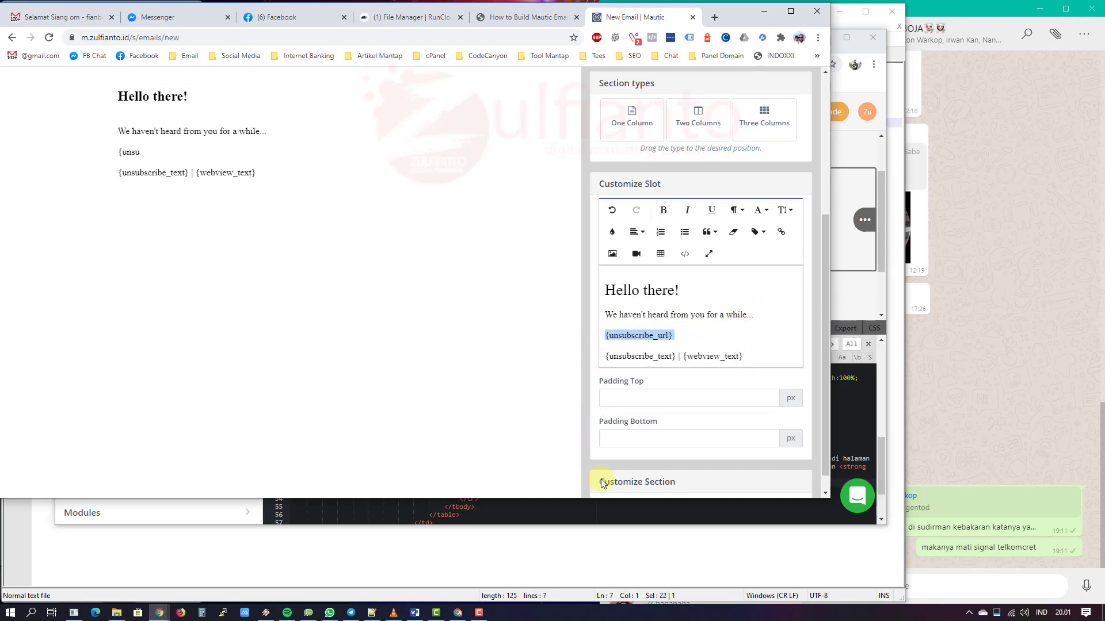
left_click(459, 613)
Step: Link "Klik Unsubscribe" with link type Other and address {unsubscribe_url}
left_click(645, 266)
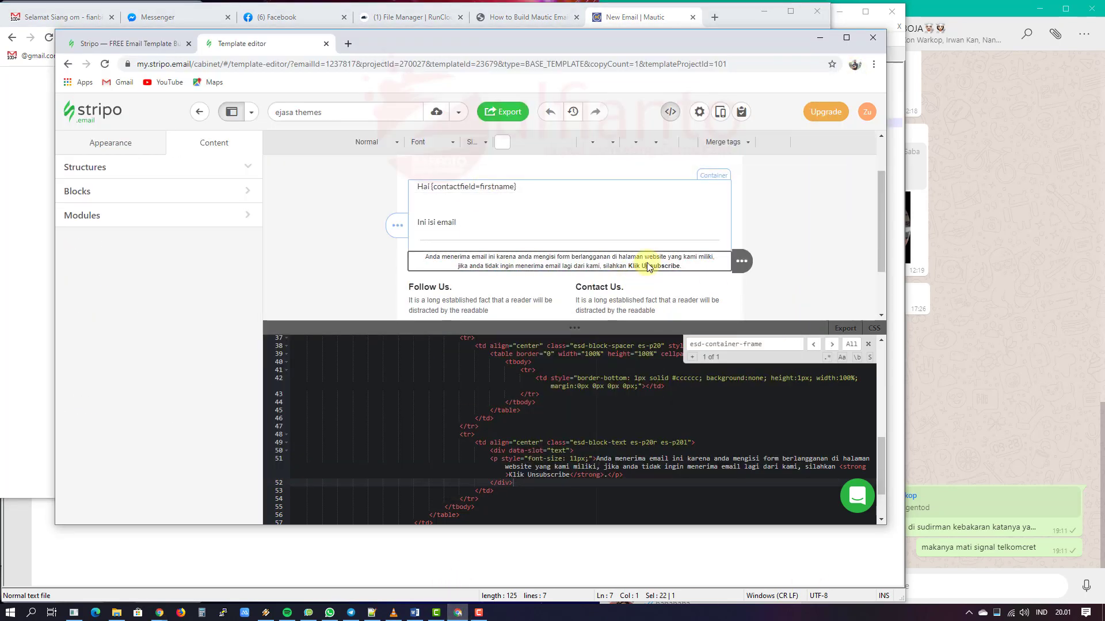
left_click_drag(680, 266, 659, 266)
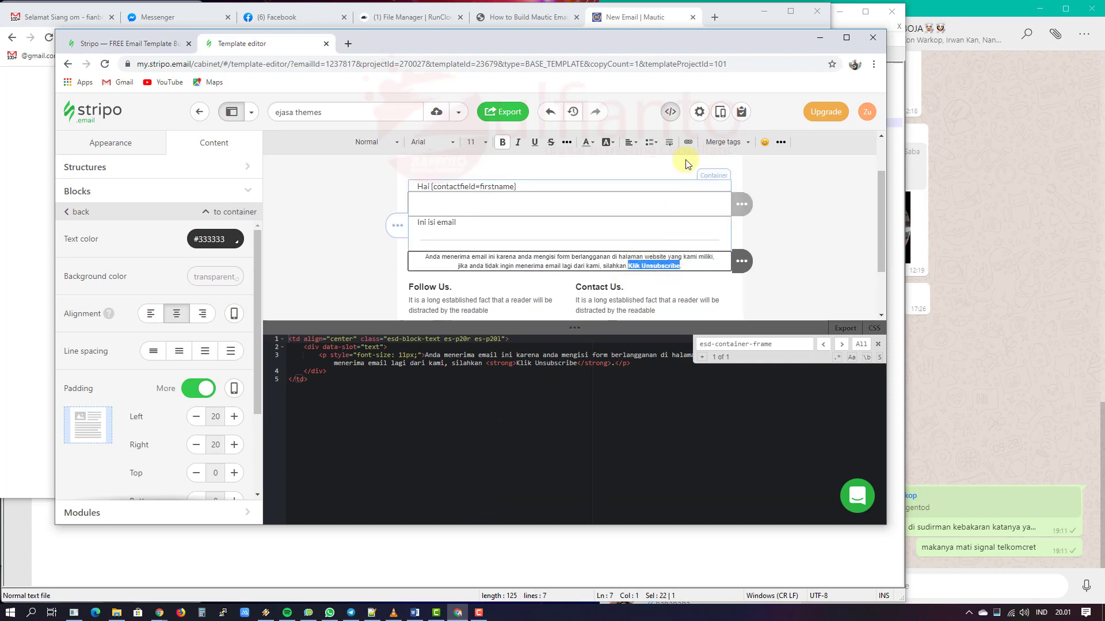
left_click(688, 142)
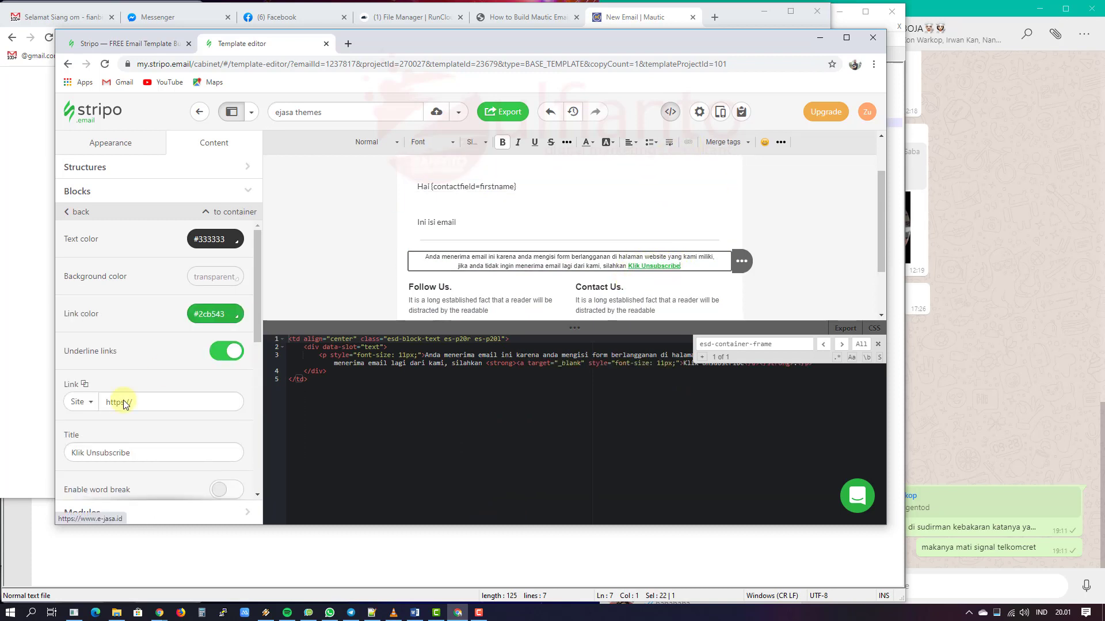
left_click(88, 403)
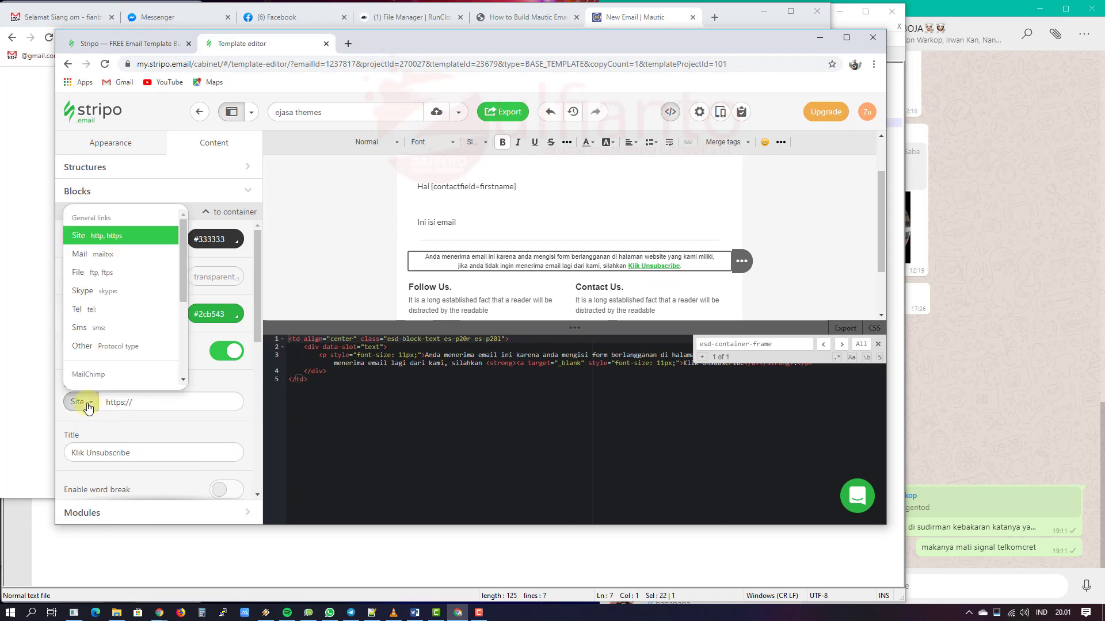
left_click(97, 348)
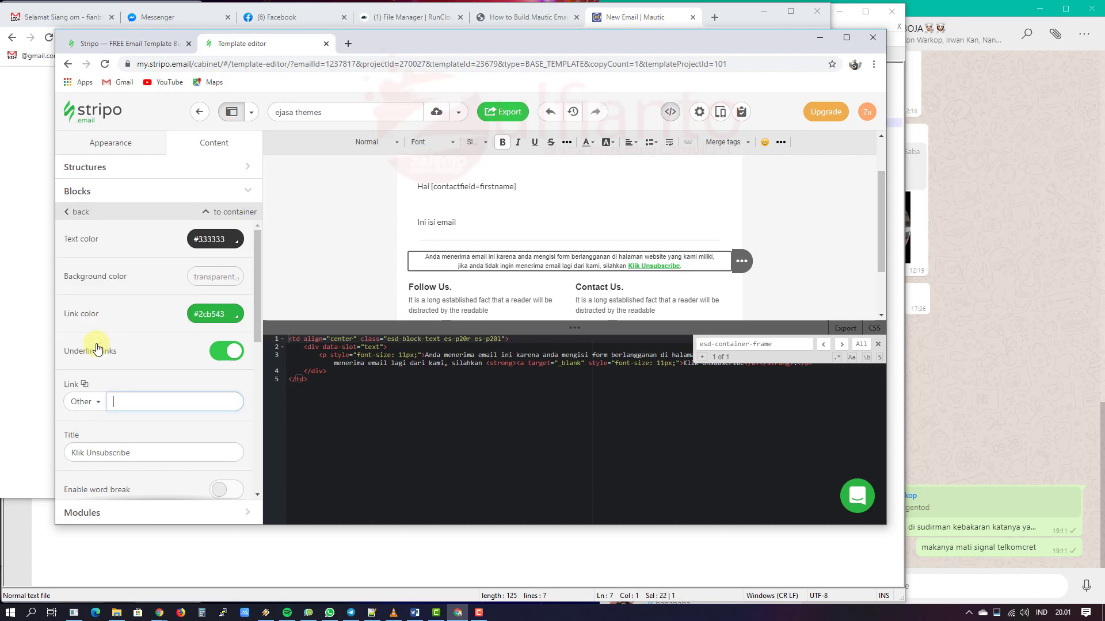
left_click(123, 400)
key("ctrl+v")
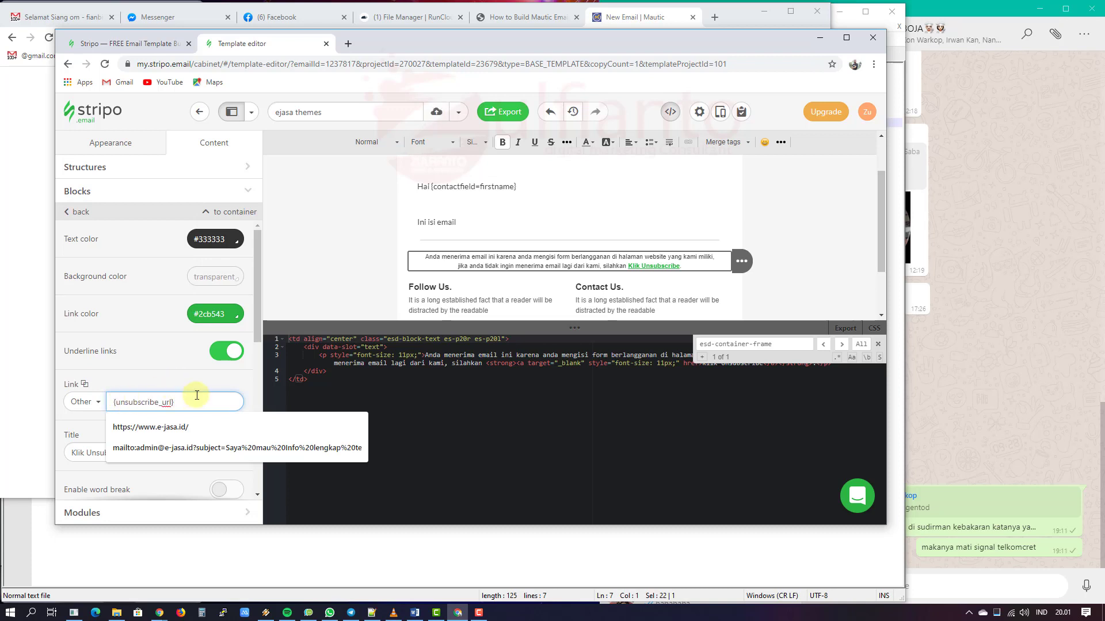
left_click(196, 390)
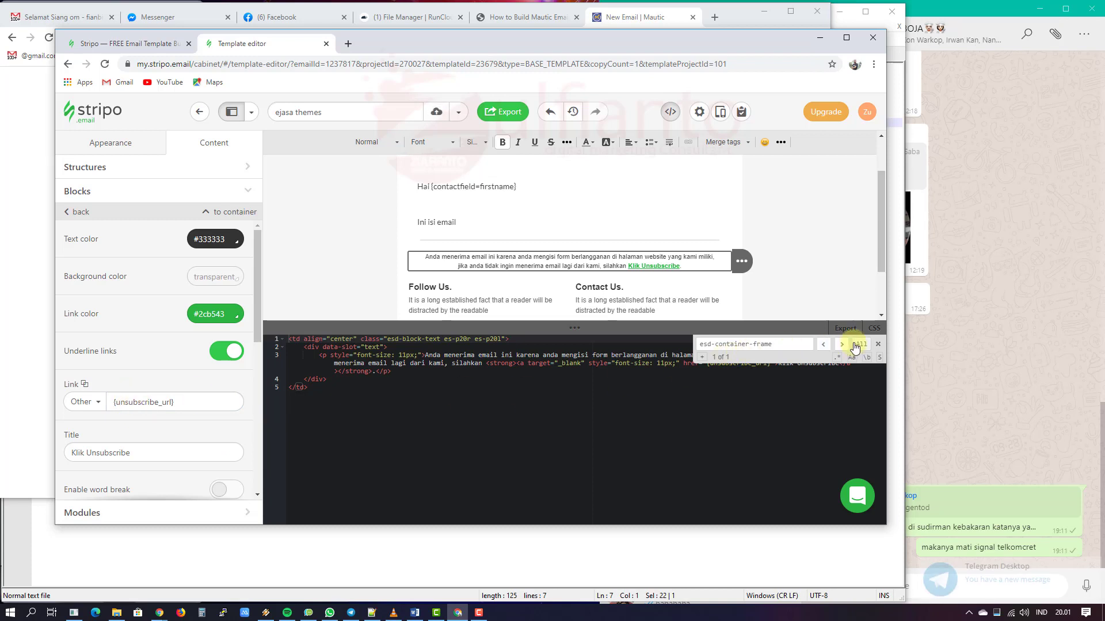
Step: Close the code search bar, recheck the link address, and select the content stripe
left_click(877, 343)
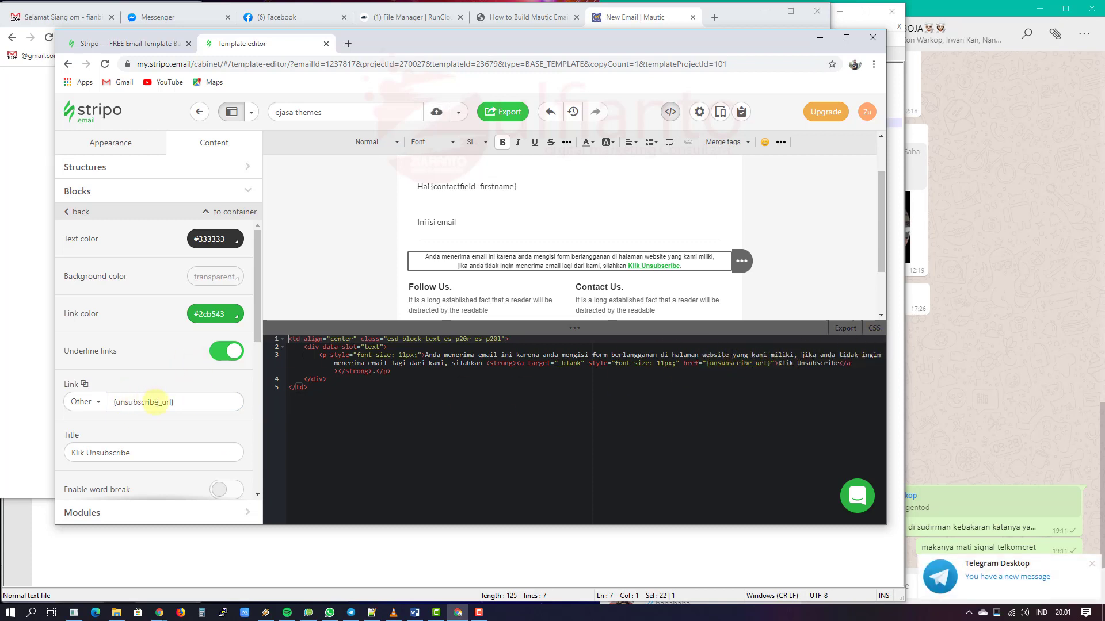
left_click(194, 403)
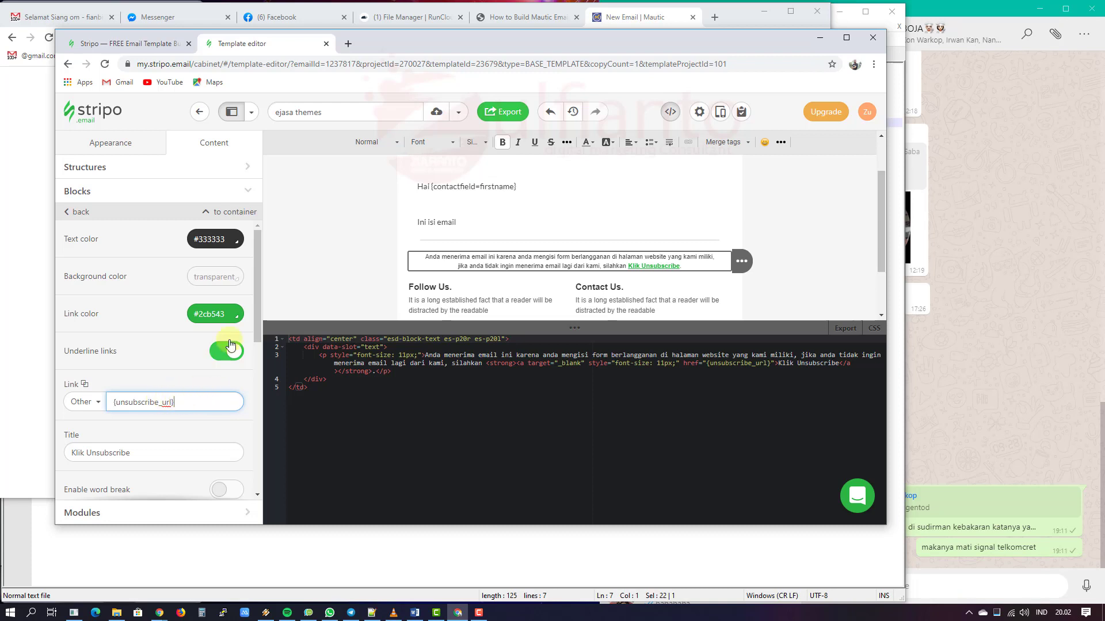
left_click(342, 212)
Step: Select the footer stripe in the ejasa themes template
scroll(659, 397, "down", 1)
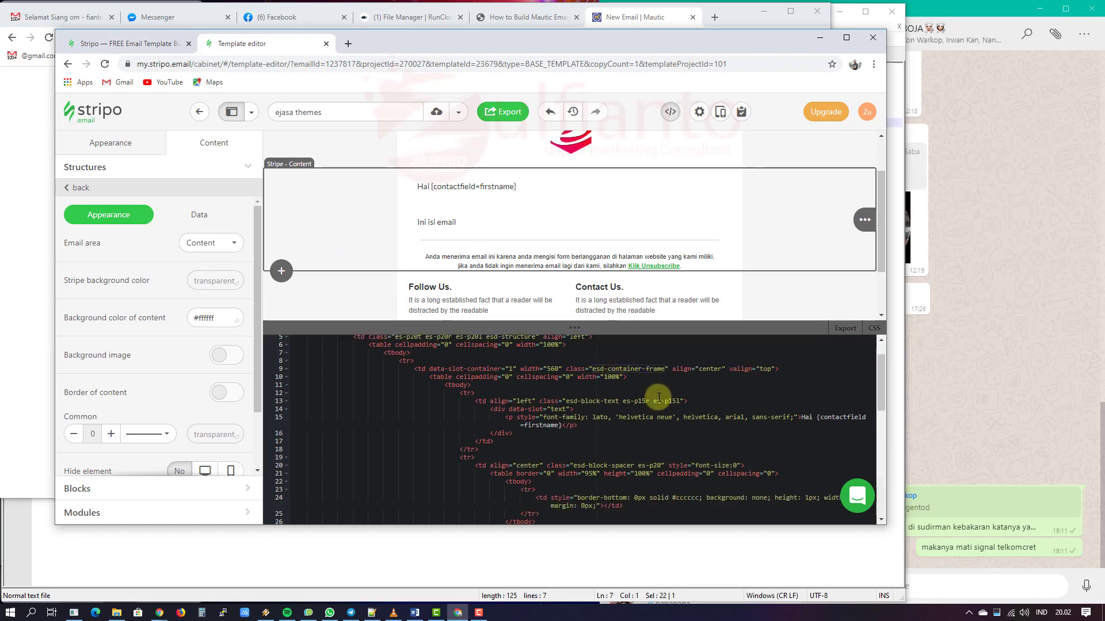
scroll(658, 397, "down", 5)
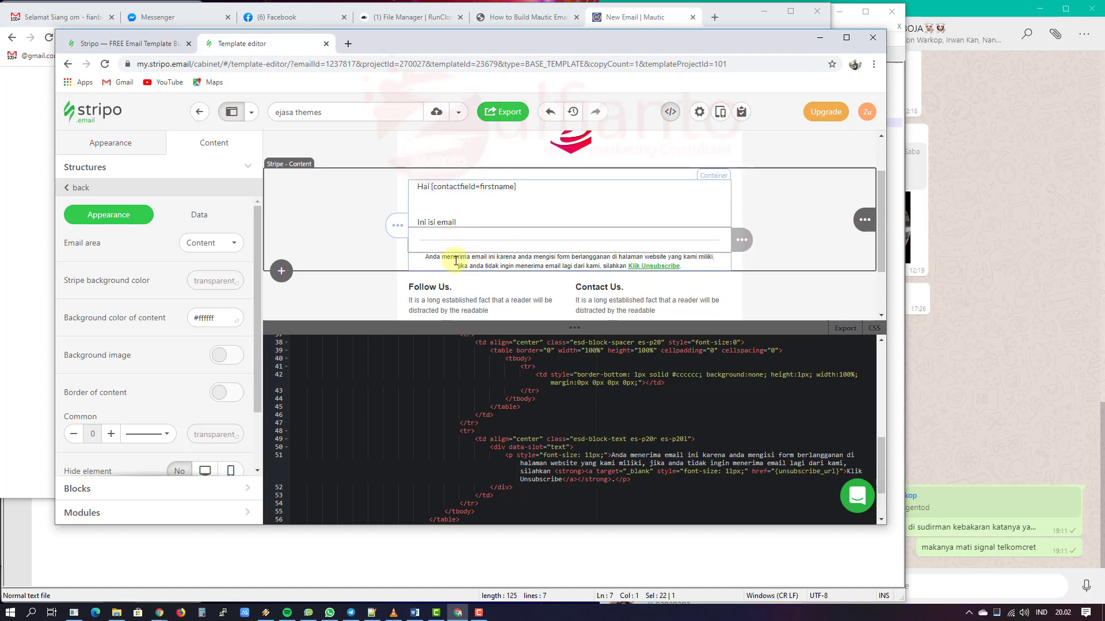
scroll(448, 224, "down", 2)
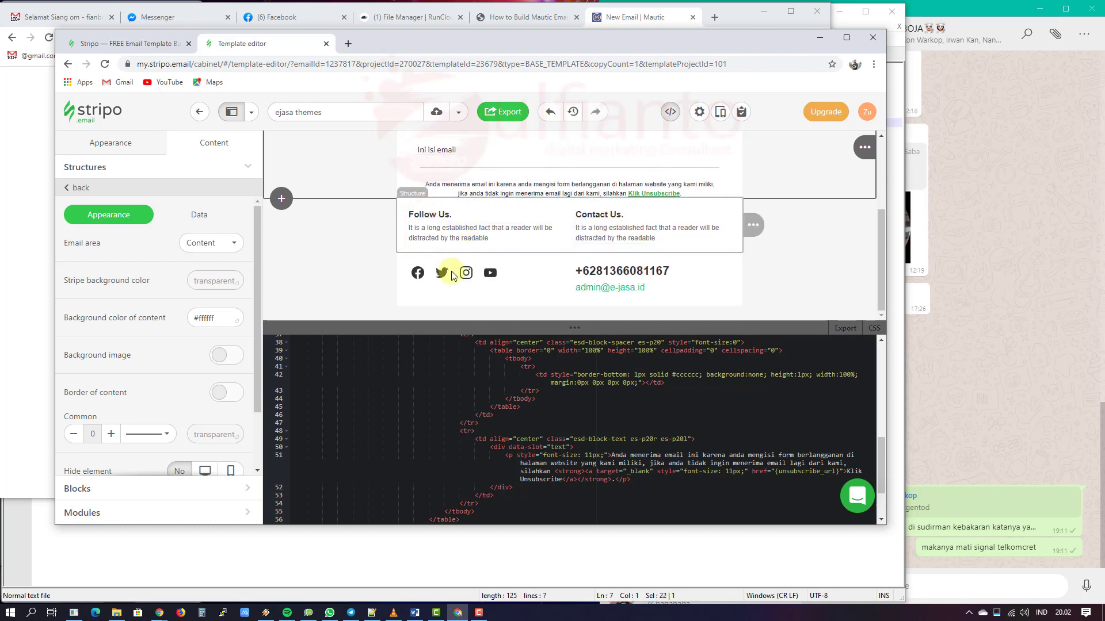
left_click(341, 228)
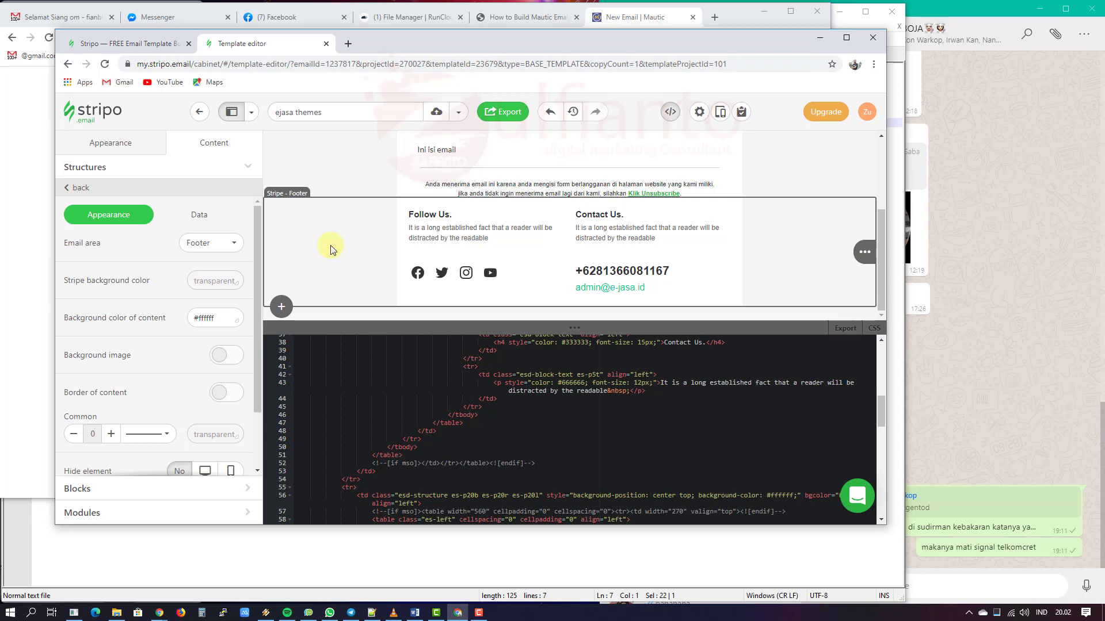
Step: Bring the Stripo editor back to the front and scroll the footer code to line 1
left_click(630, 18)
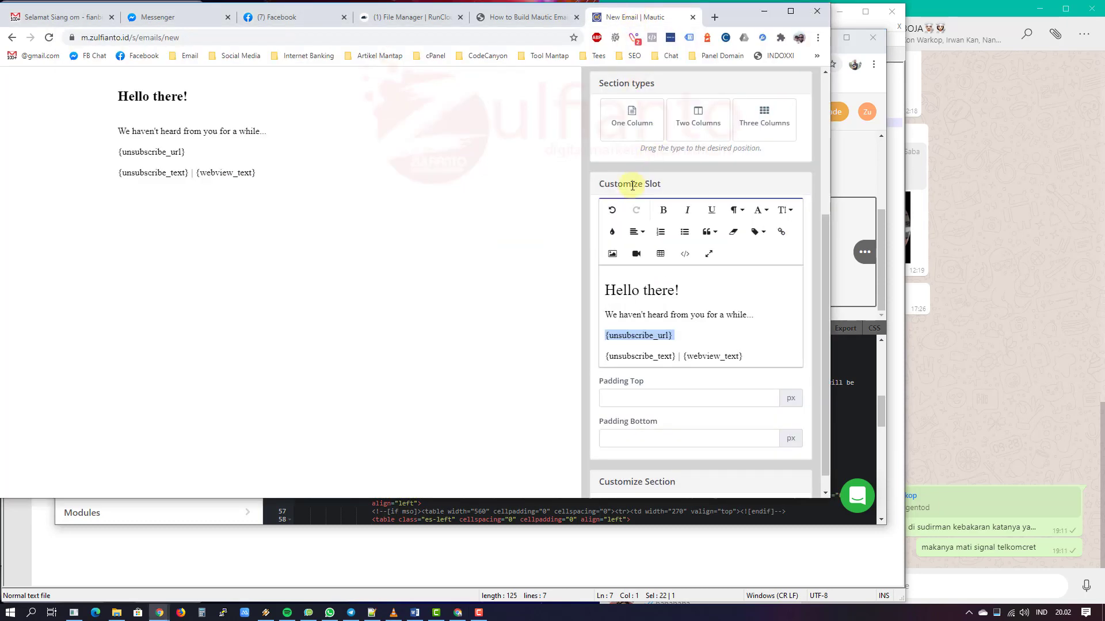
scroll(640, 183, "up", 3)
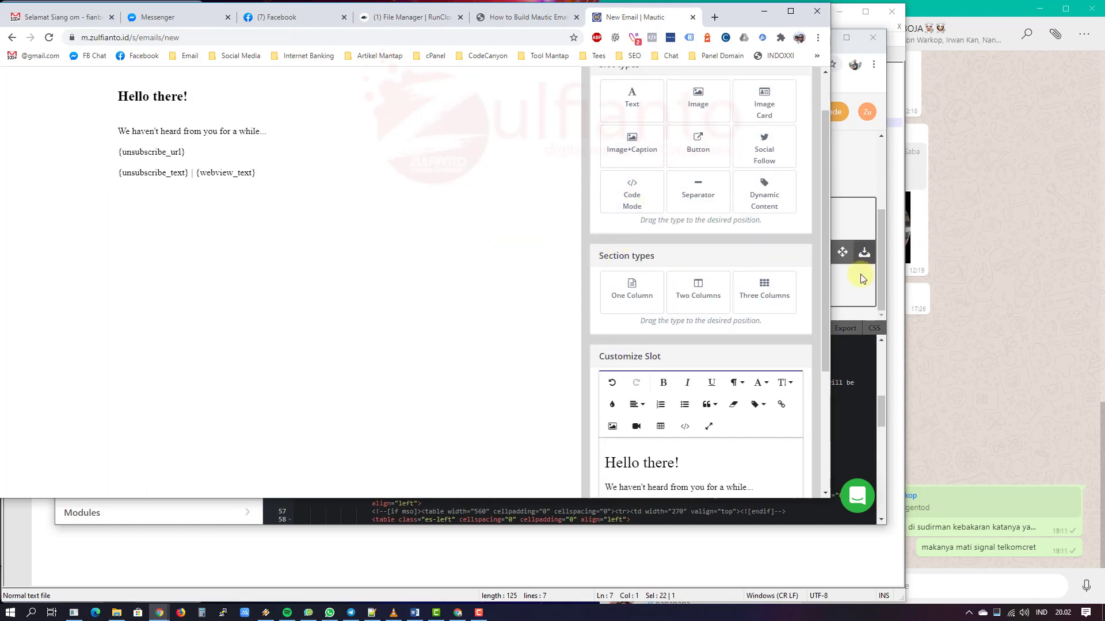
left_click(880, 284)
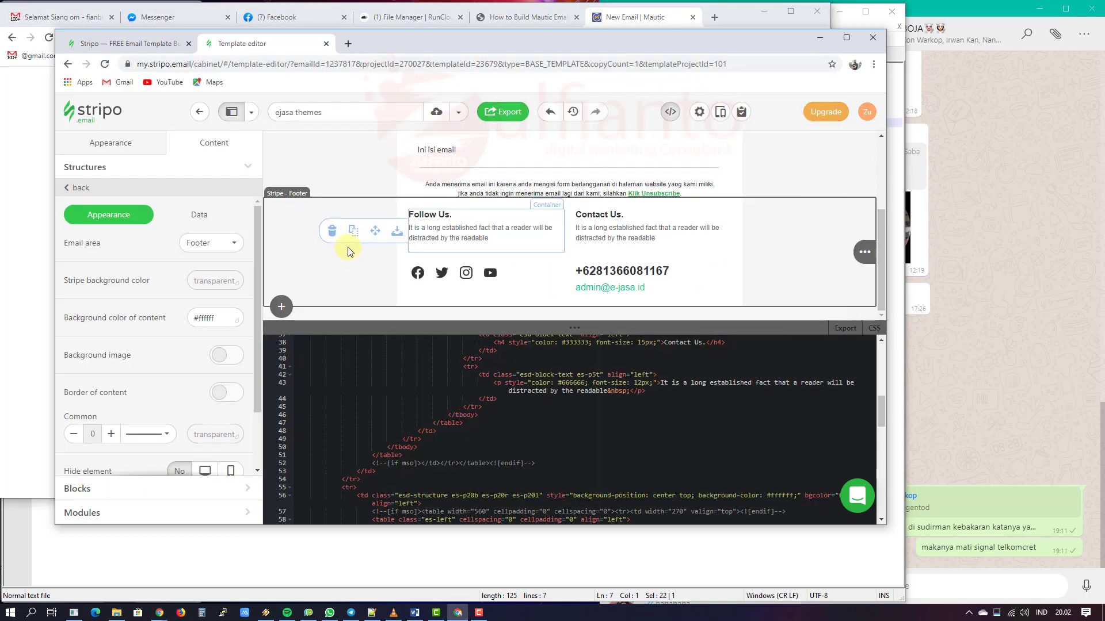
scroll(382, 382, "up", 10)
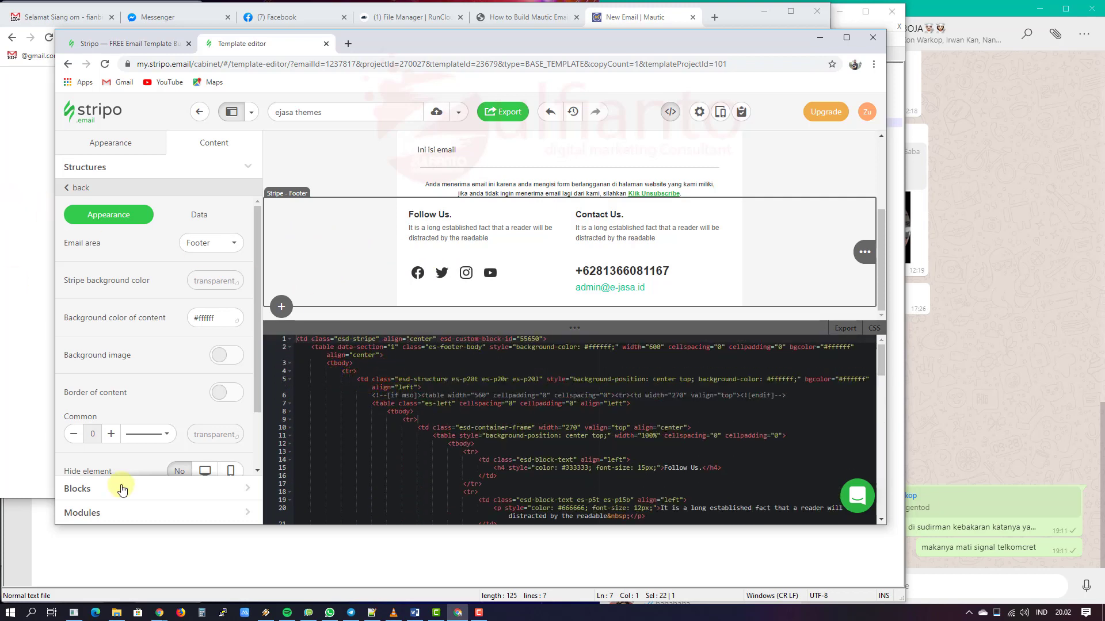
Step: Copy the data-slot-container="1" attribute from the Mautic attribute notes
left_click(109, 543)
left_click_drag(143, 105, 23, 103)
key("ctrl+c")
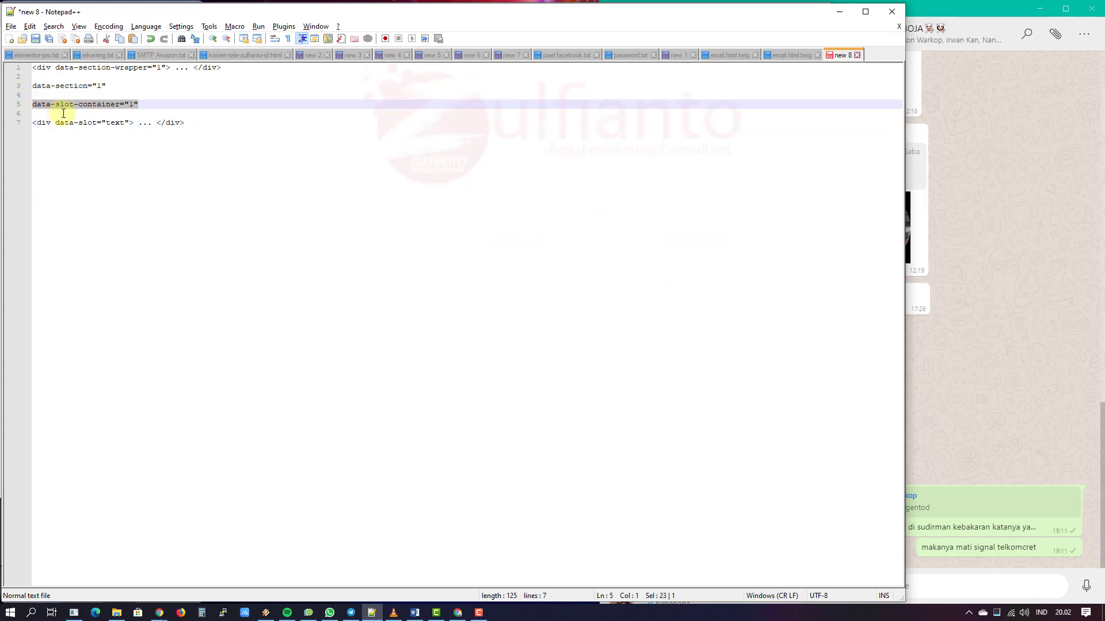
key("alt+Tab")
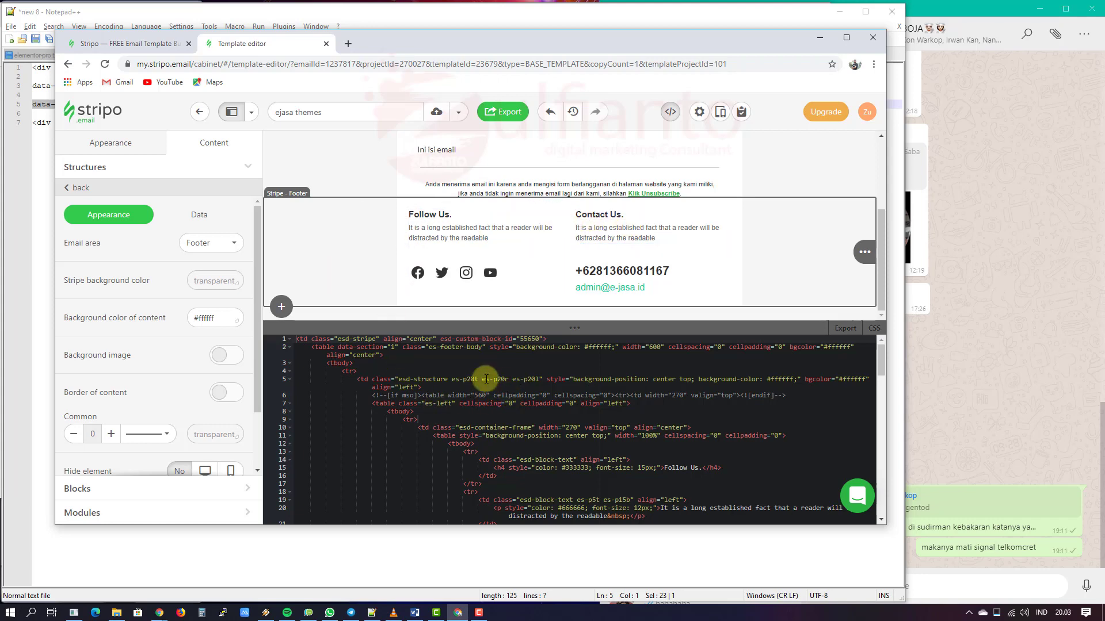
Step: Paste data-slot-container="1" before data-section in the footer table's HTML
left_click(354, 159)
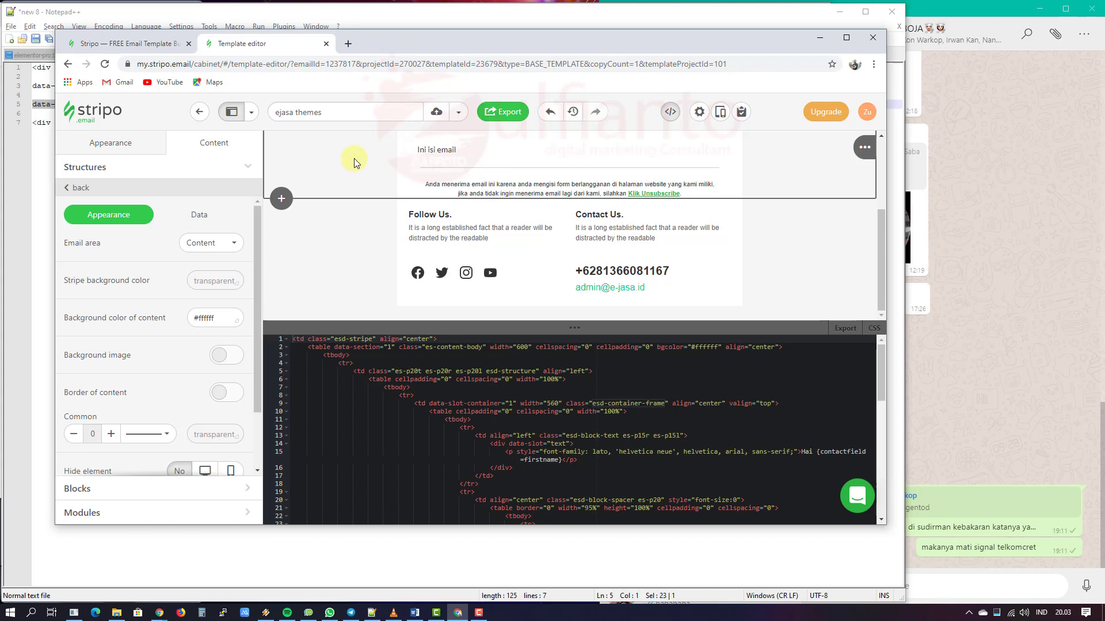
left_click(357, 252)
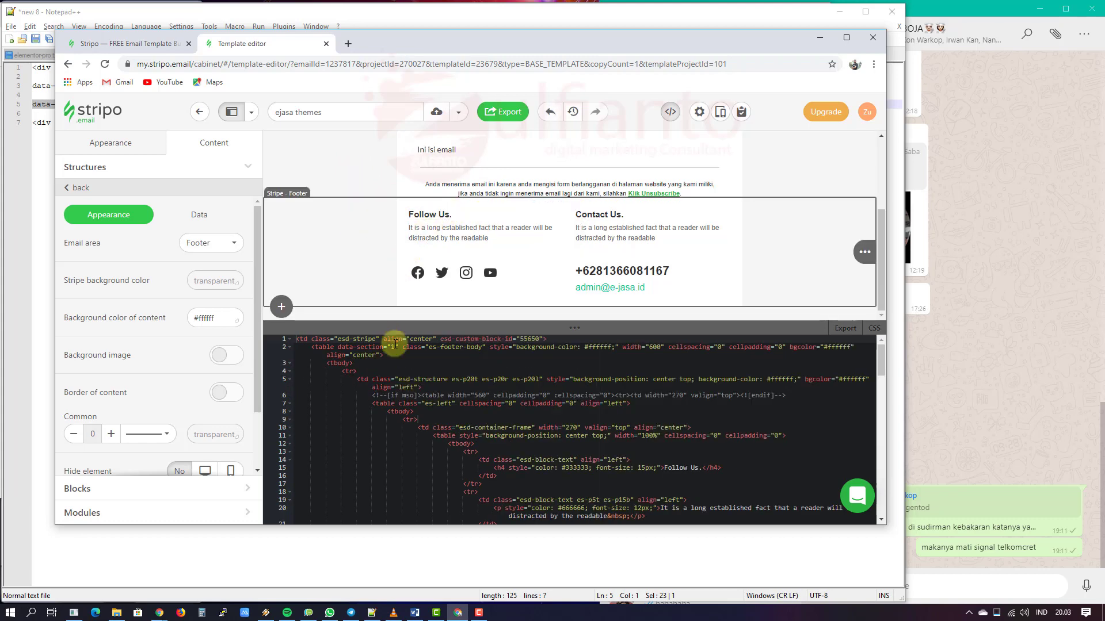
left_click(338, 347)
key("ctrl+v")
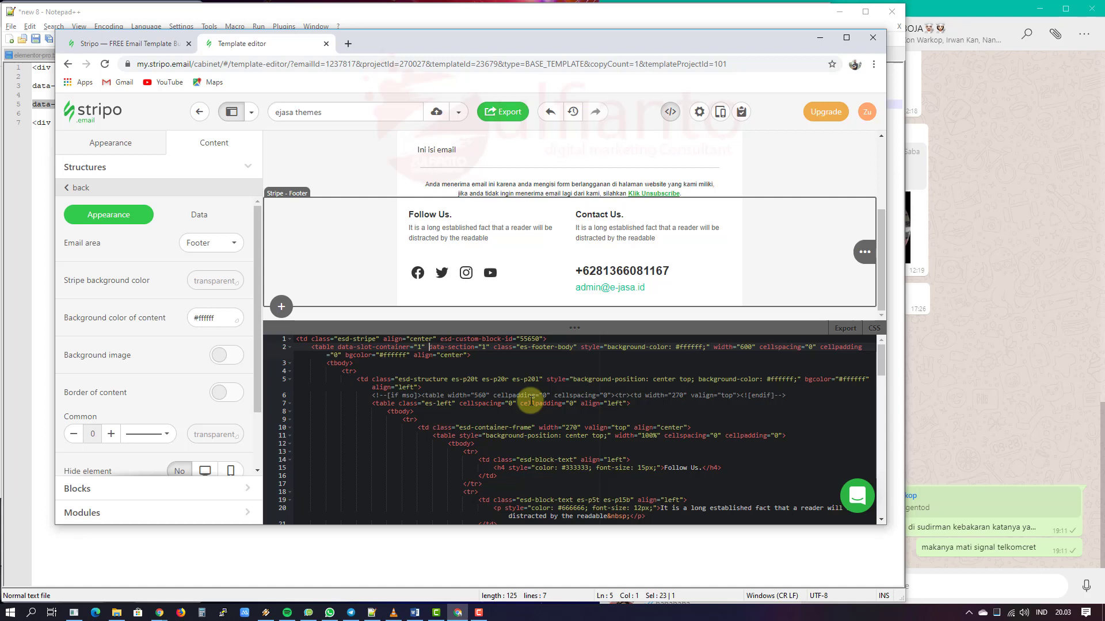
scroll(529, 401, "down", 1)
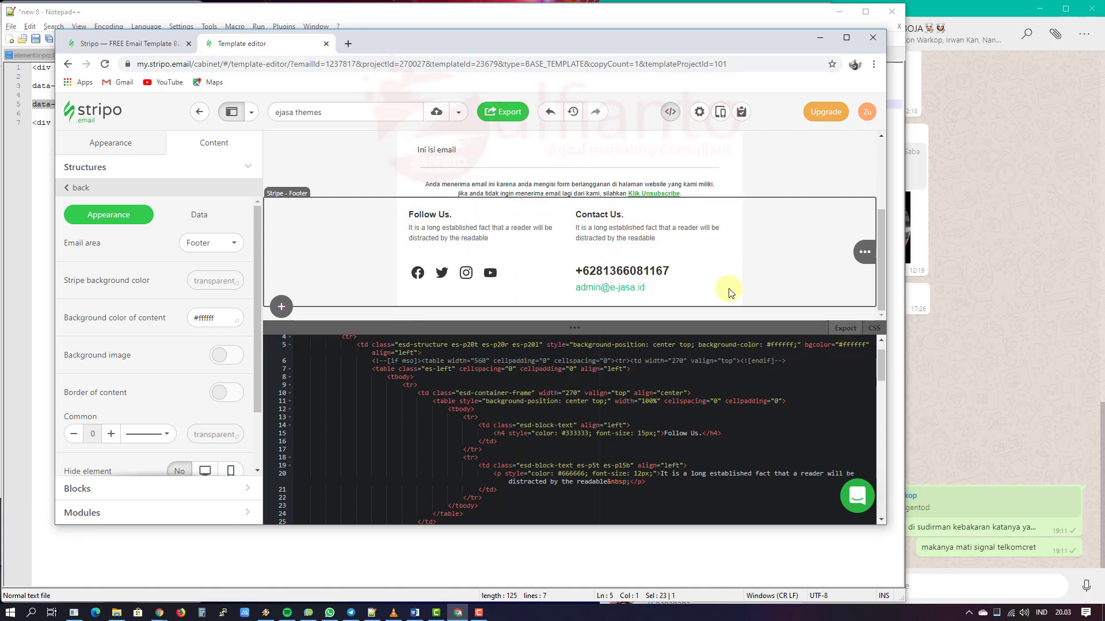
Step: Close the HTML code panel, review the desktop and mobile preview, then close it
left_click(669, 114)
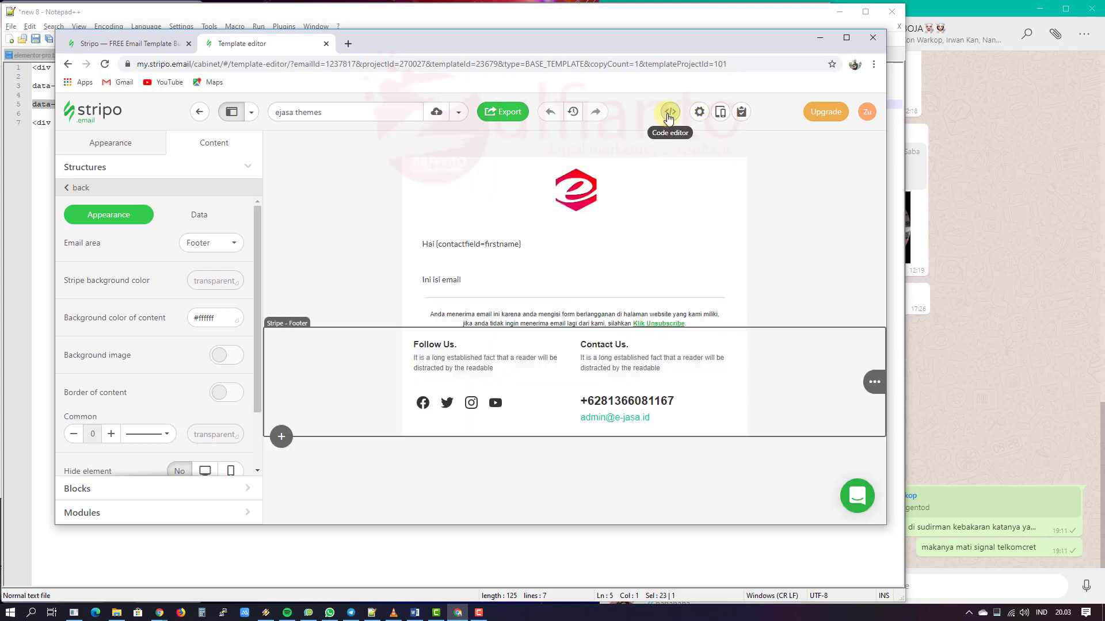
left_click(422, 140)
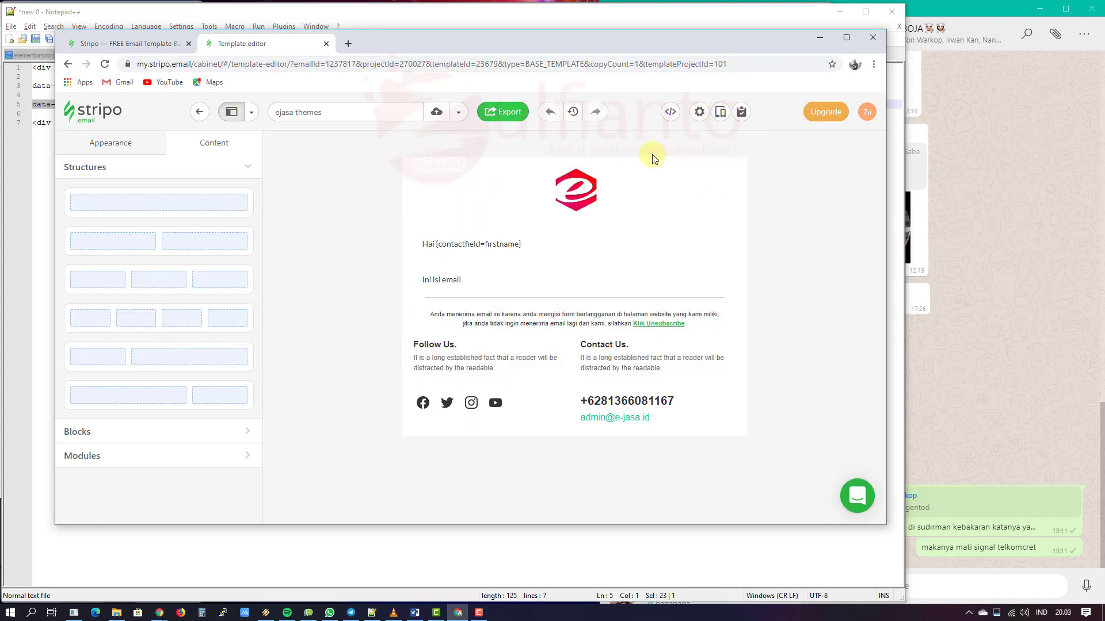
left_click(719, 118)
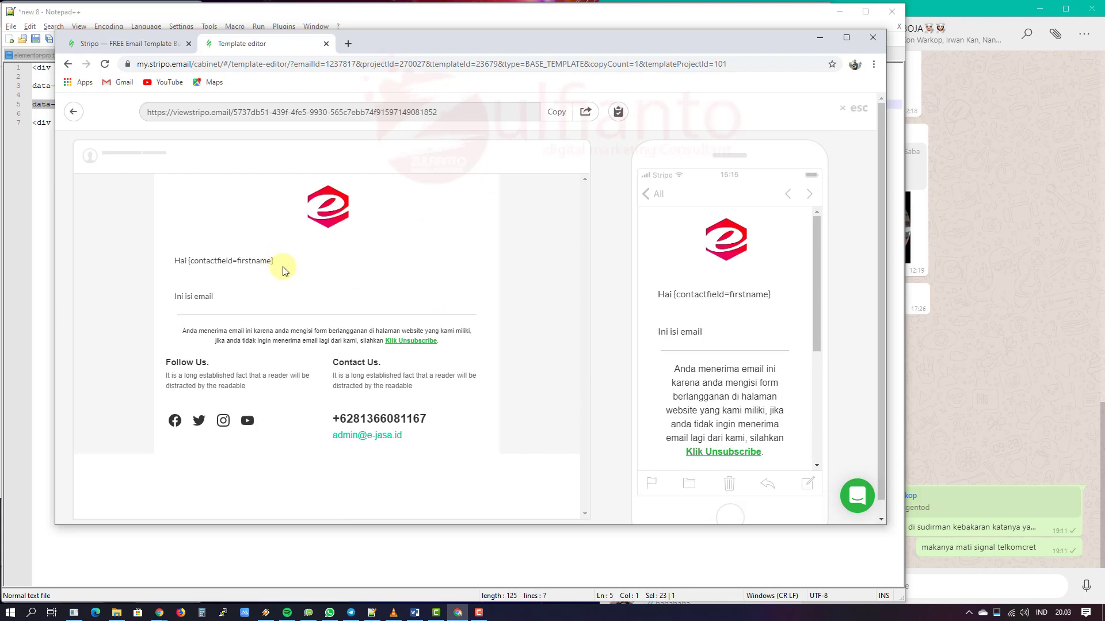
scroll(330, 286, "down", 1)
scroll(331, 291, "up", 1)
scroll(793, 290, "down", 5)
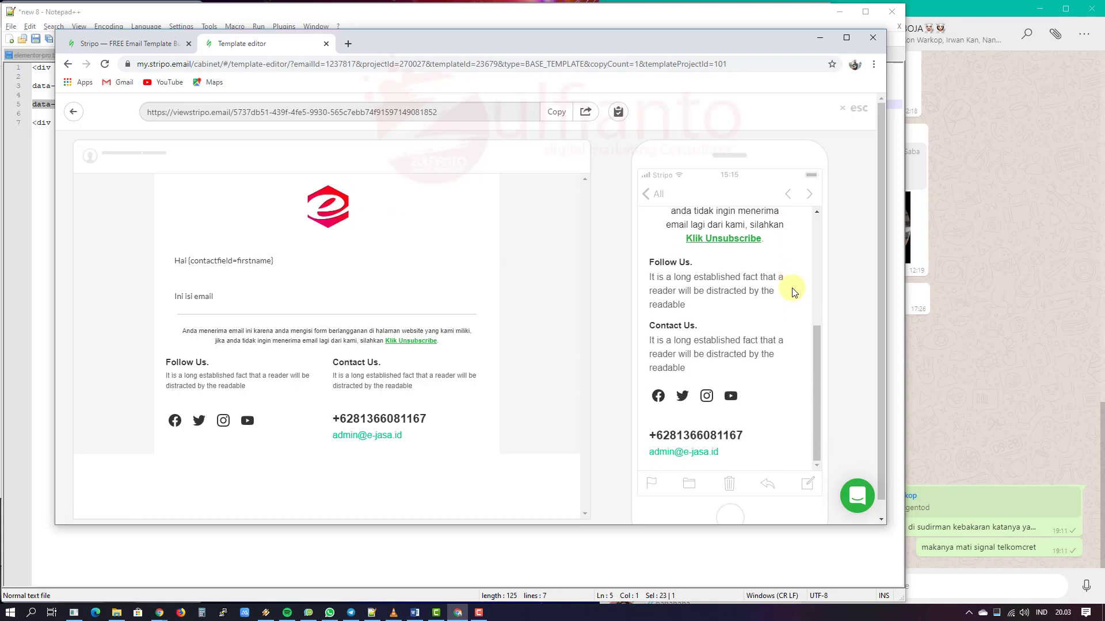
scroll(792, 292, "up", 5)
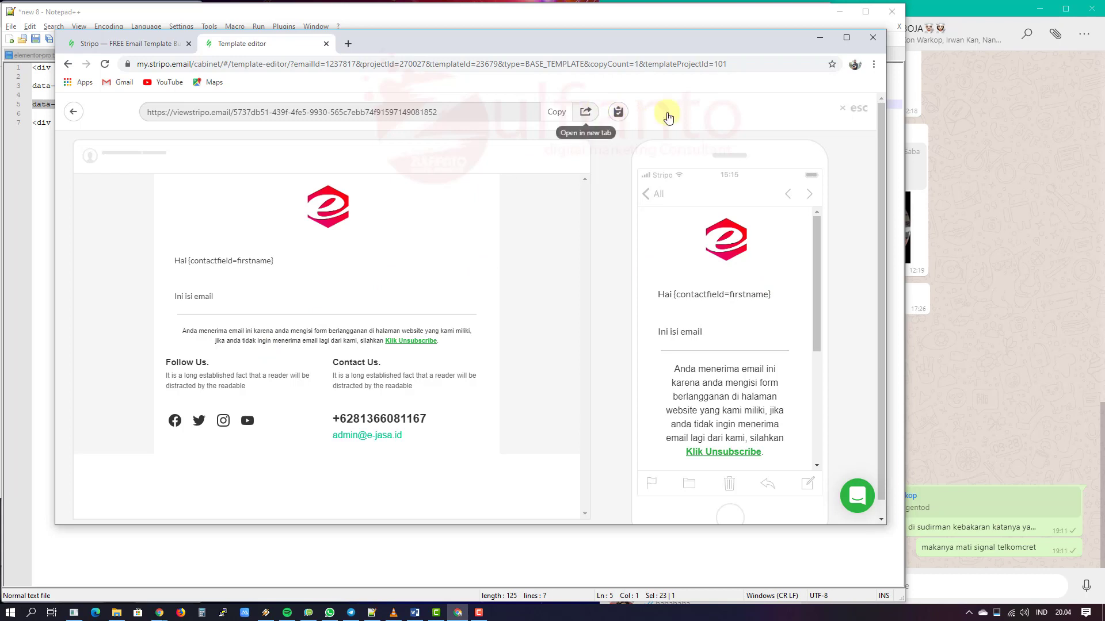
left_click(851, 110)
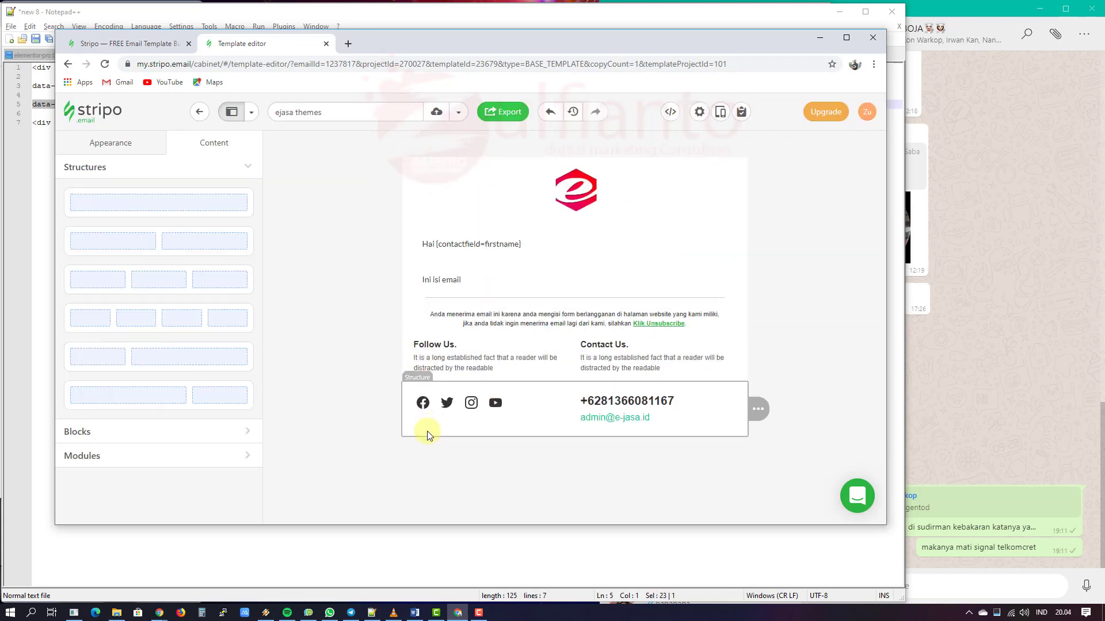
Step: Raise the unsubscribe notice block's bottom padding to 20 px
left_click(549, 325)
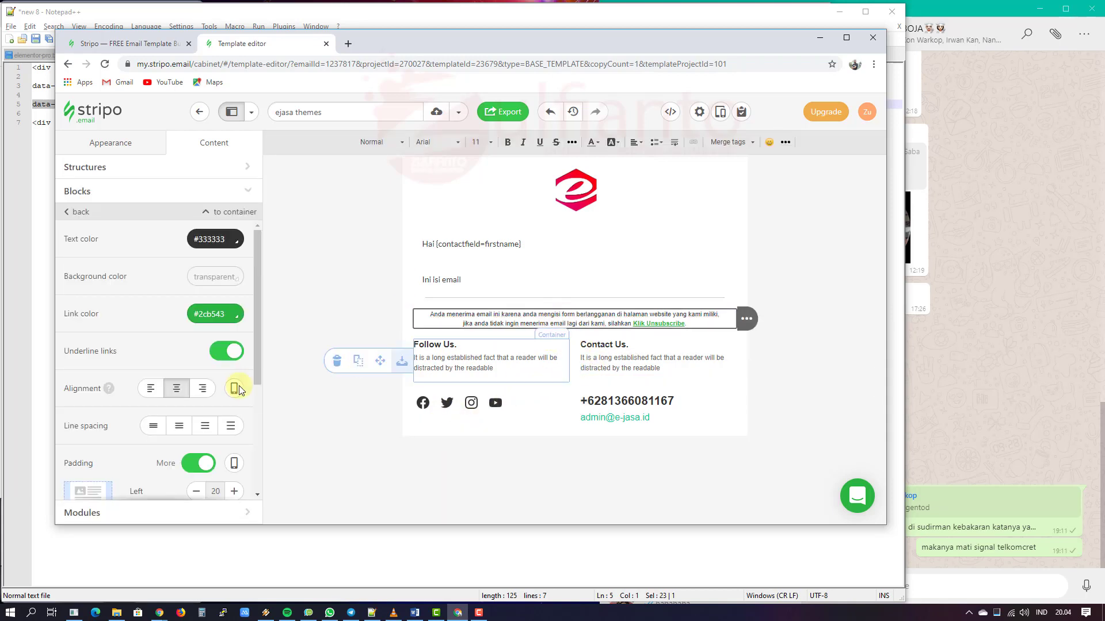
scroll(230, 389, "down", 3)
left_click(233, 389)
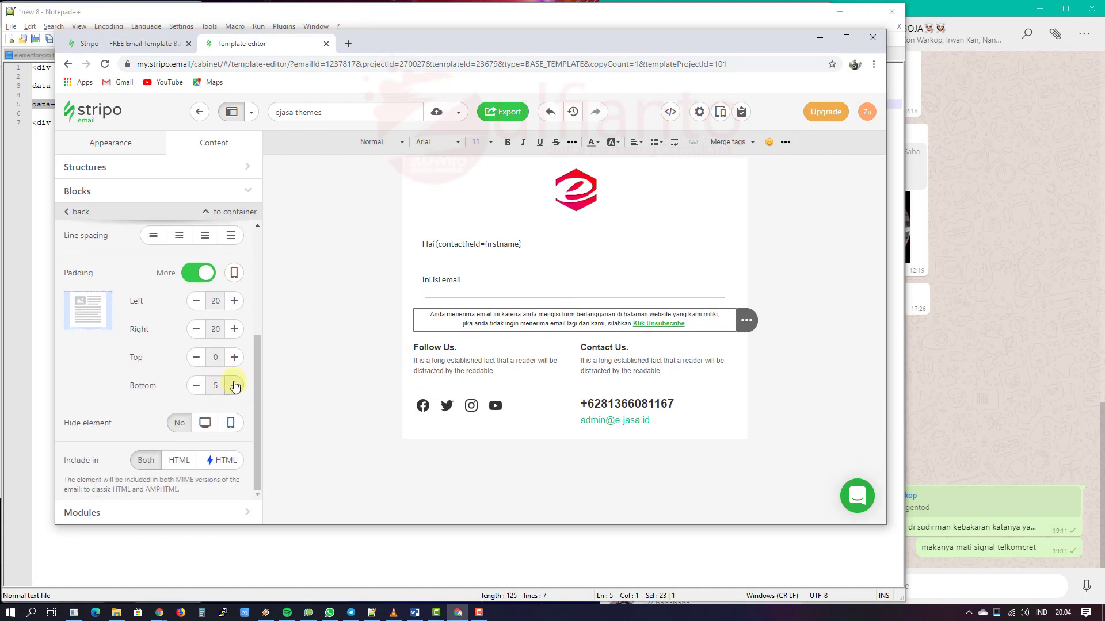
left_click(234, 388)
left_click(234, 387)
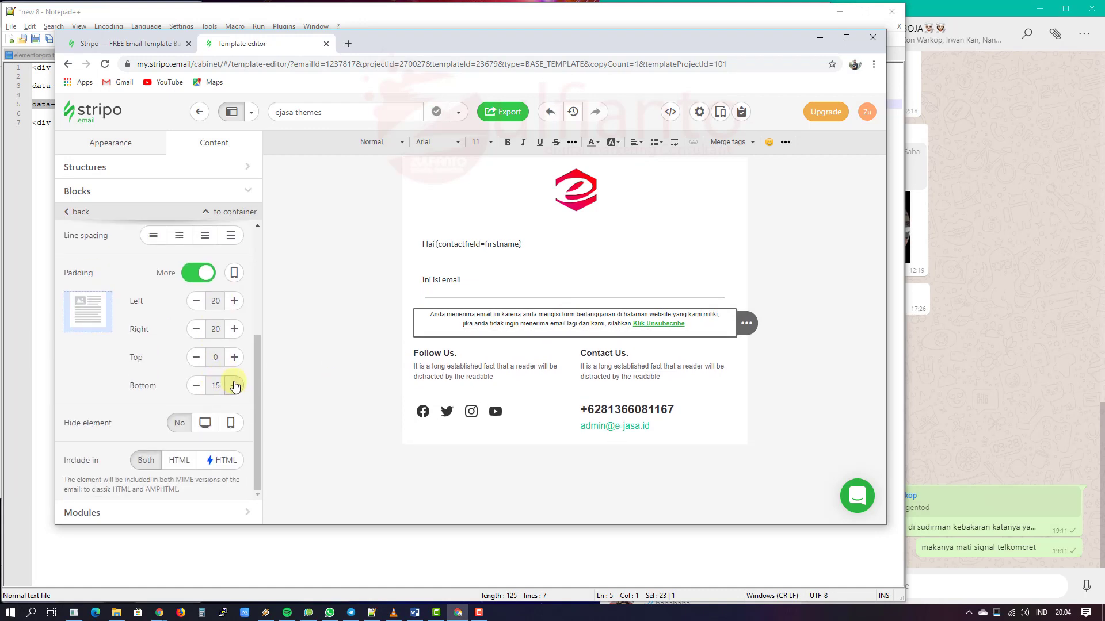
left_click(234, 386)
left_click(337, 352)
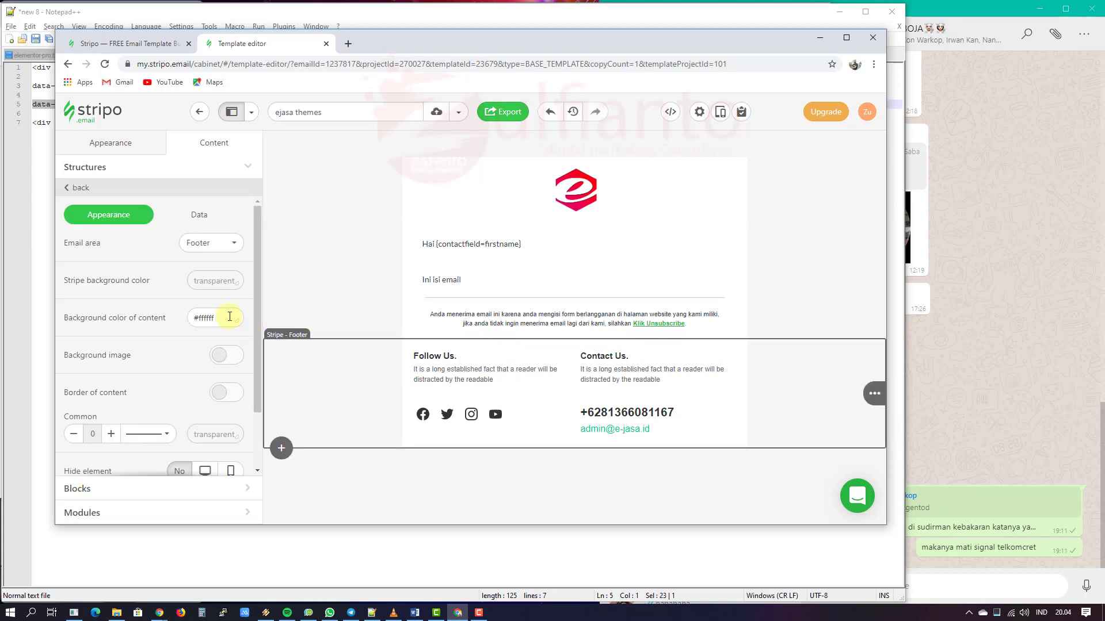
Step: Set the footer stripe and content backgrounds to grey #666666
left_click(225, 280)
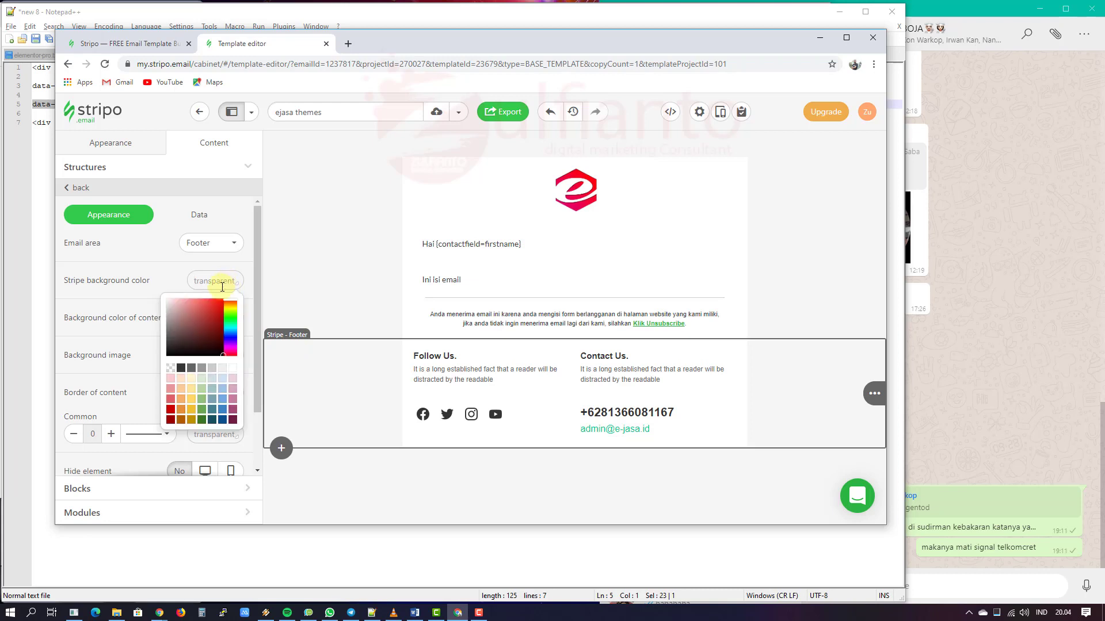
left_click(193, 371)
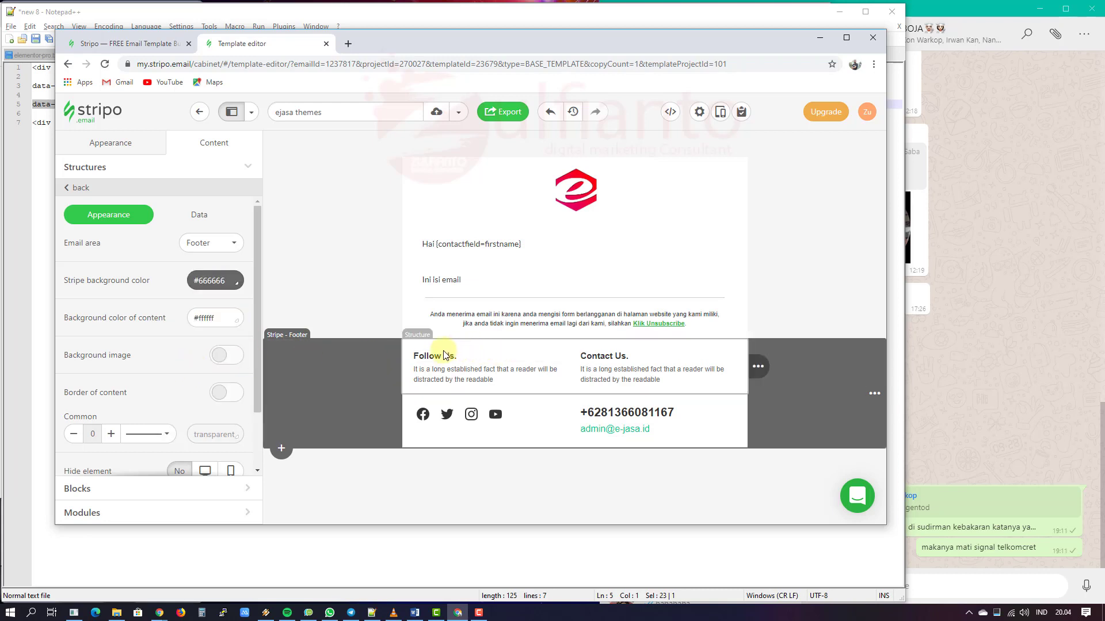
left_click(225, 315)
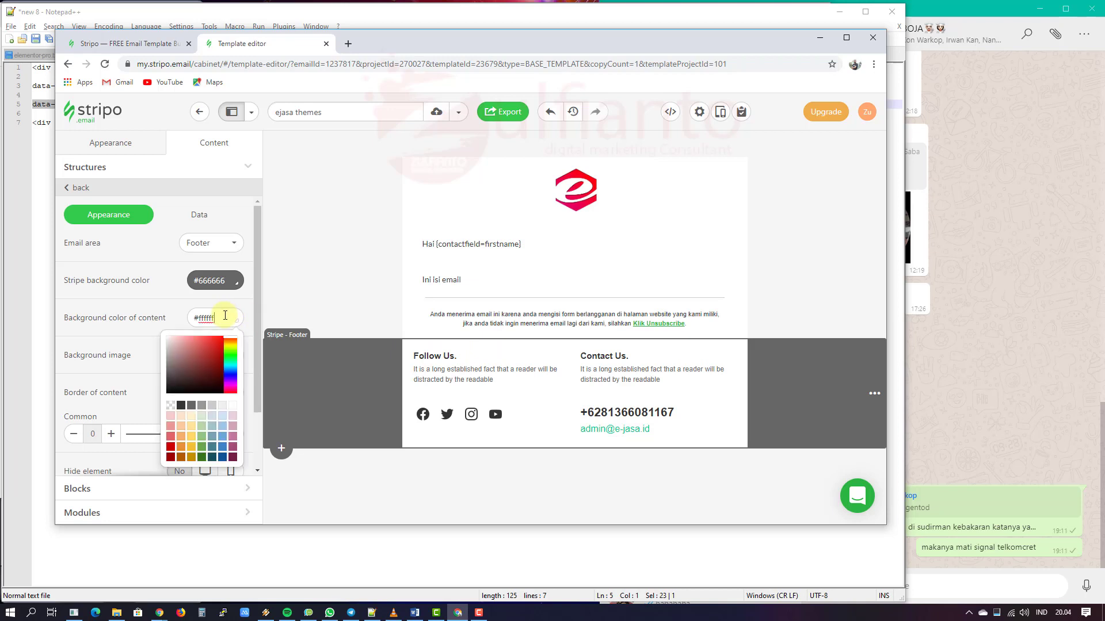
left_click(194, 407)
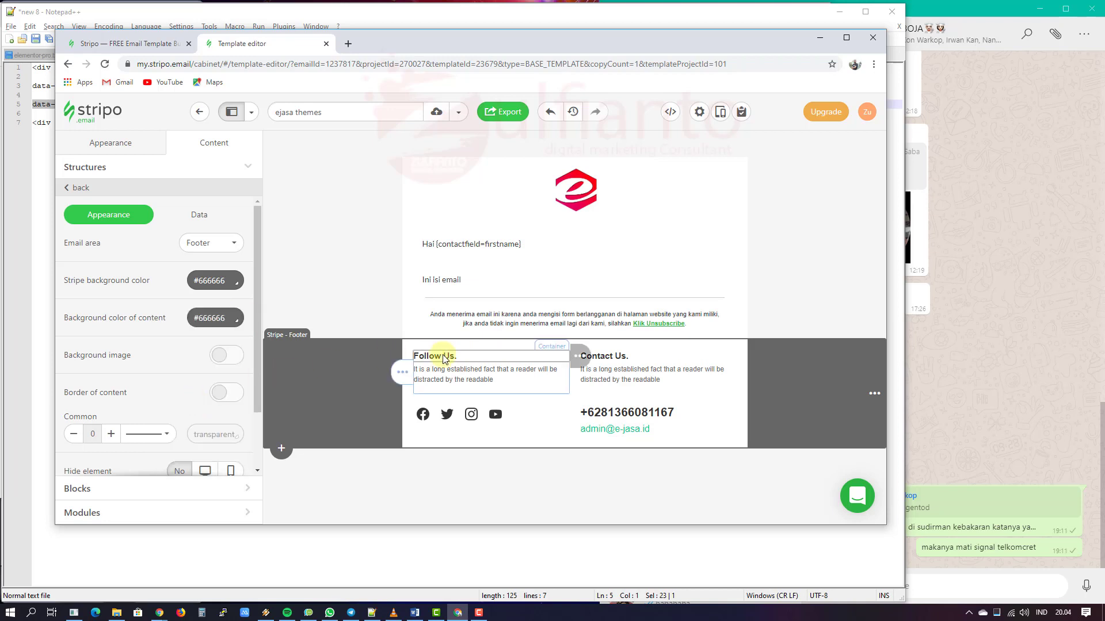
Step: Give the Follow Us/Contact Us row a #666666 background
left_click(475, 350)
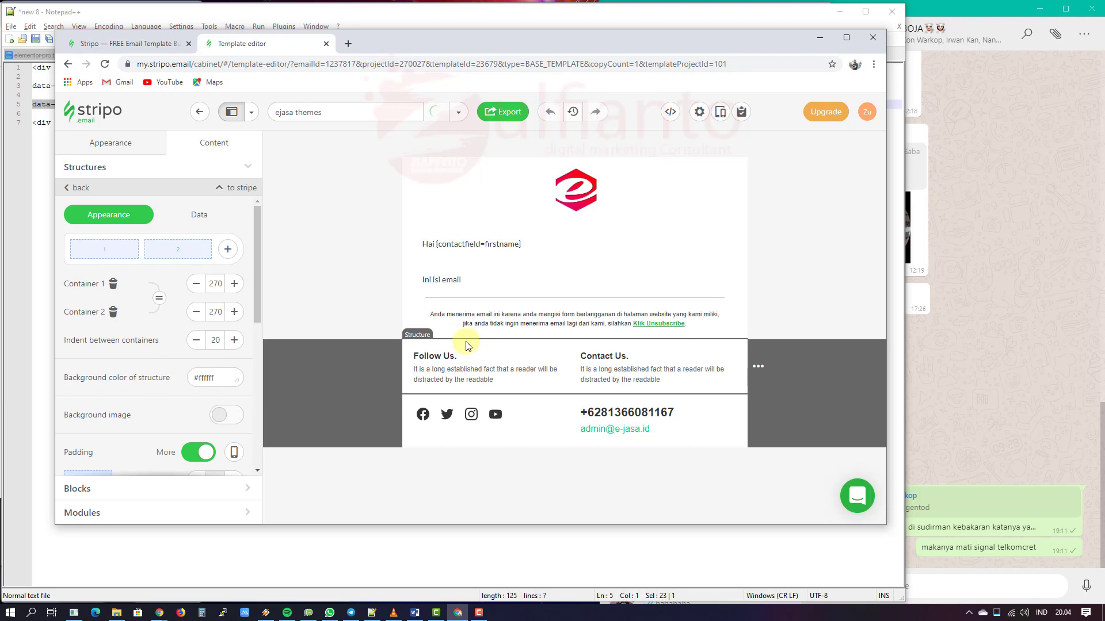
left_click(79, 187)
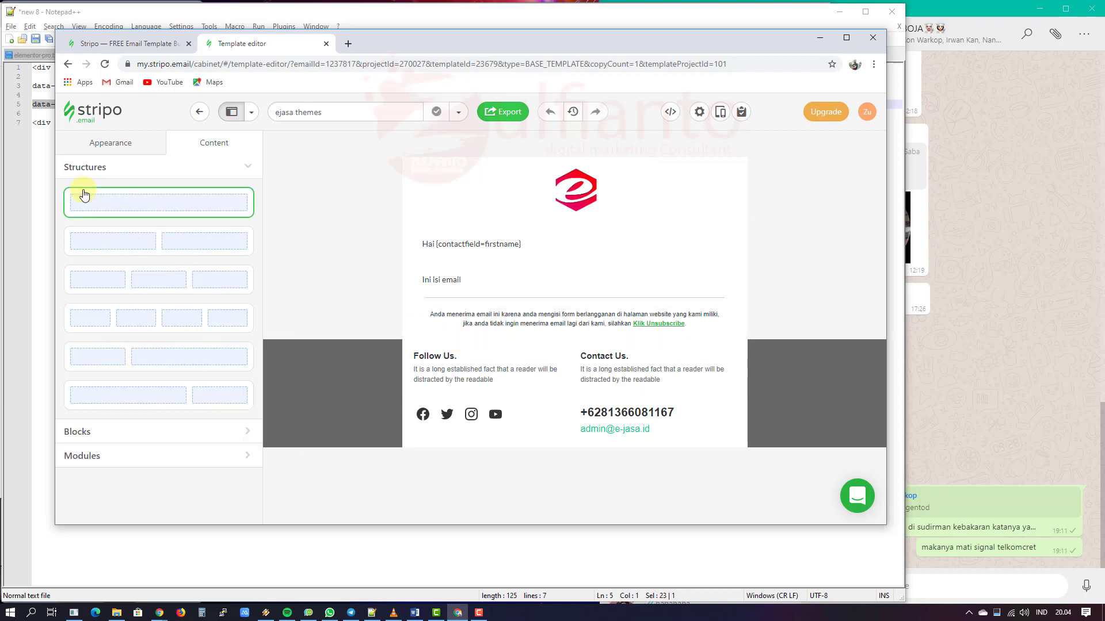
left_click(417, 345)
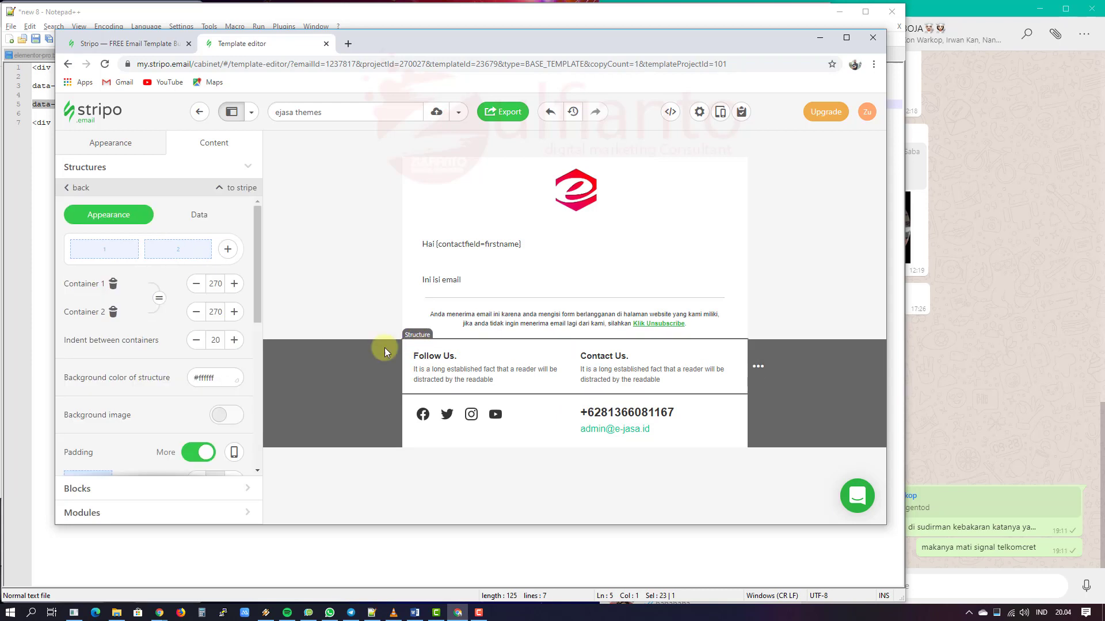
scroll(182, 353, "down", 1)
left_click(228, 321)
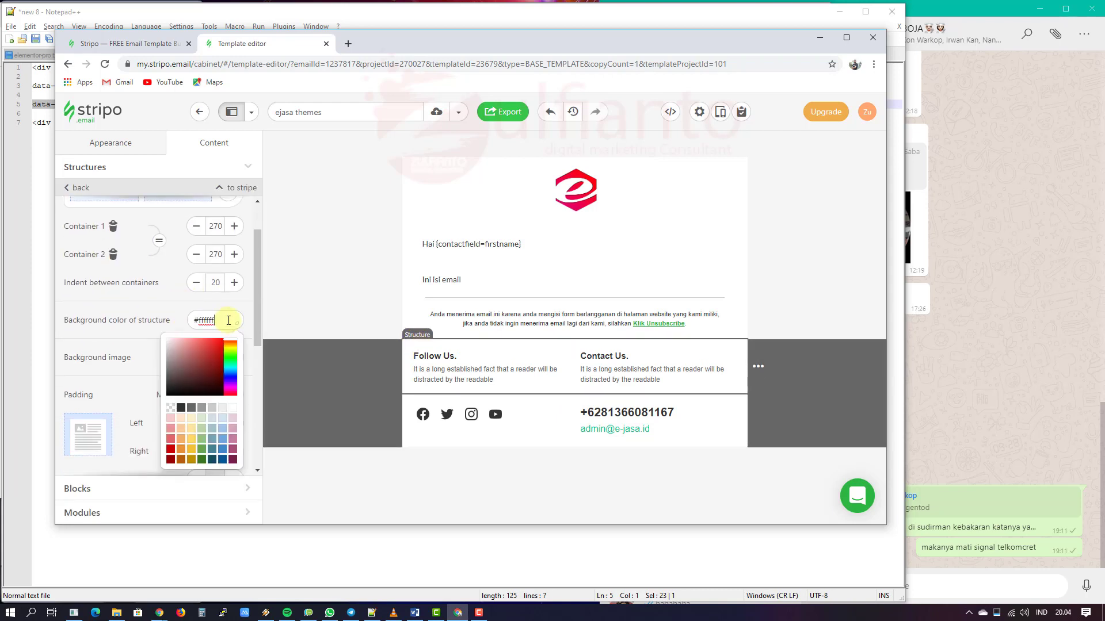
left_click(192, 409)
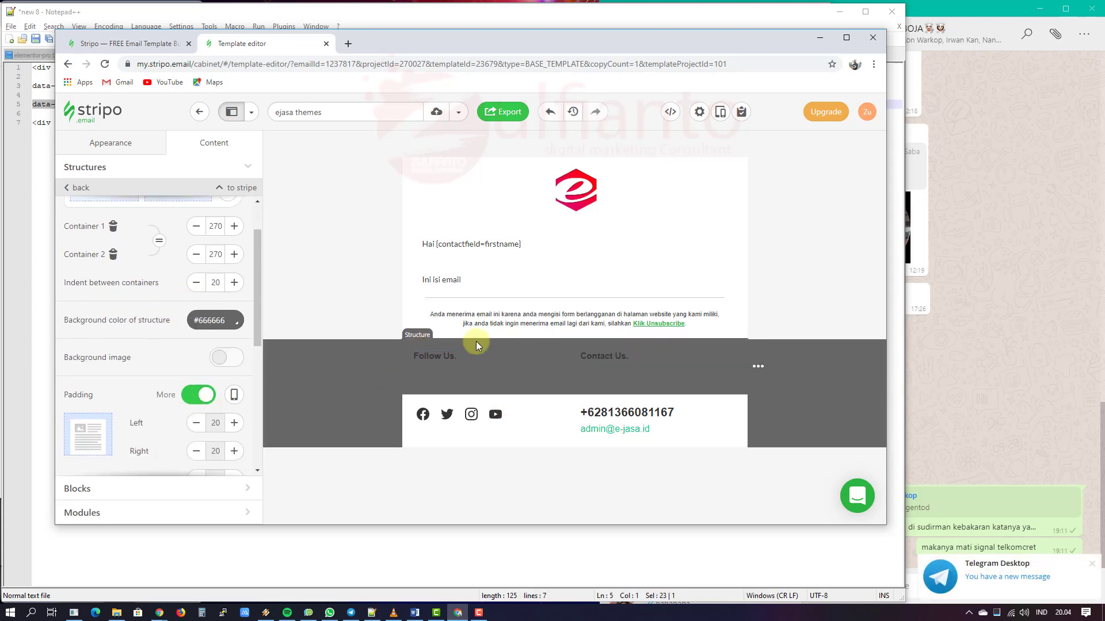
left_click(479, 373)
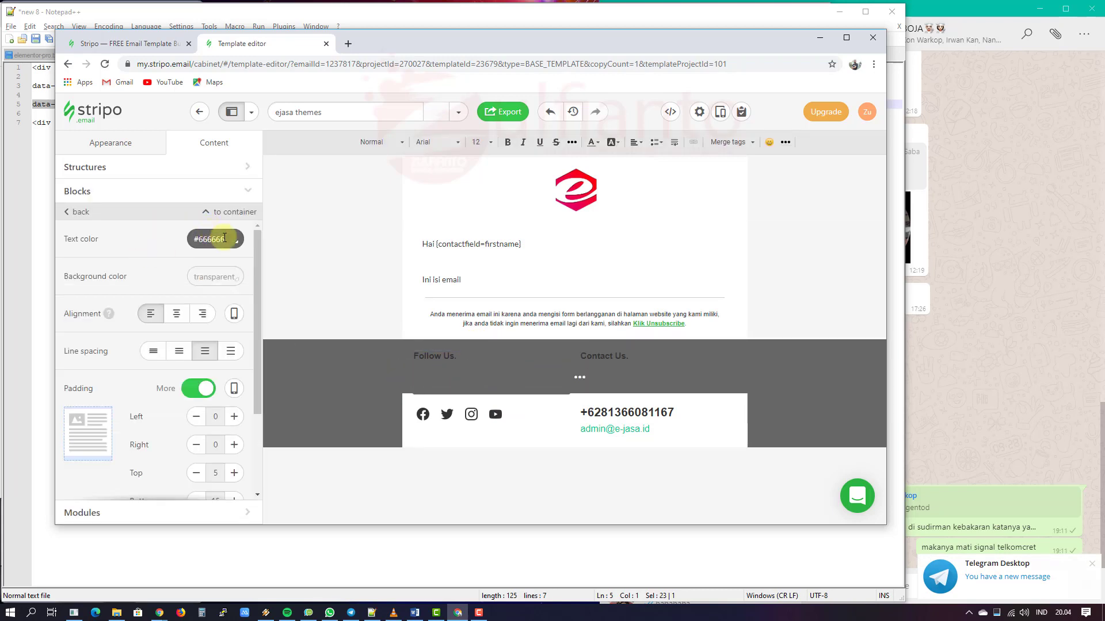
Step: Make the Follow Us heading and body text white
left_click(212, 240)
left_click(231, 326)
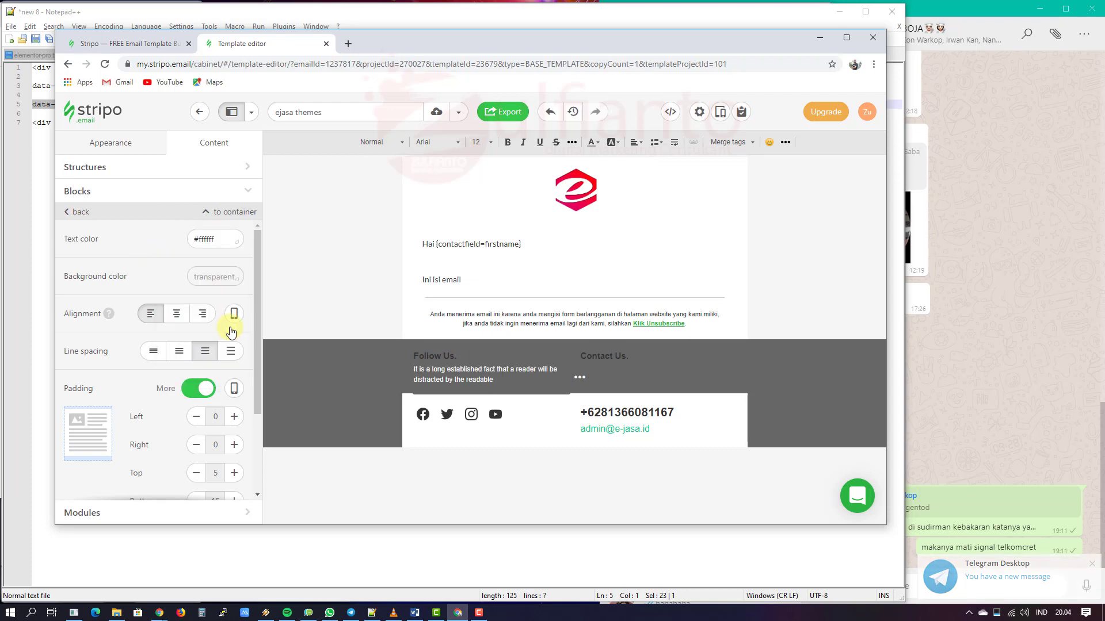
left_click(490, 357)
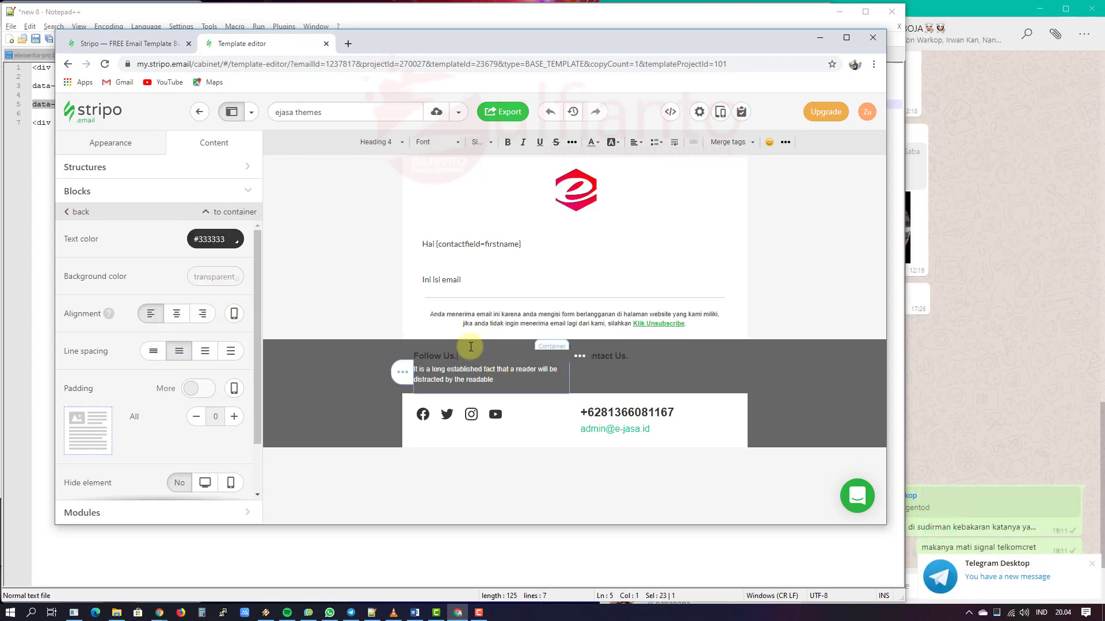
left_click(217, 239)
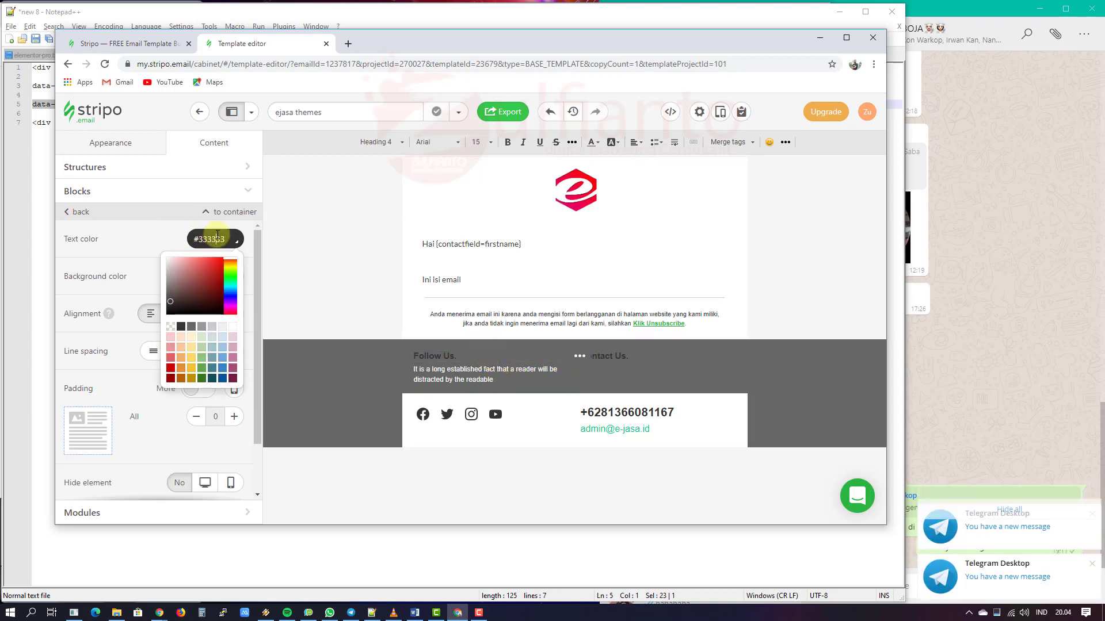
left_click(231, 326)
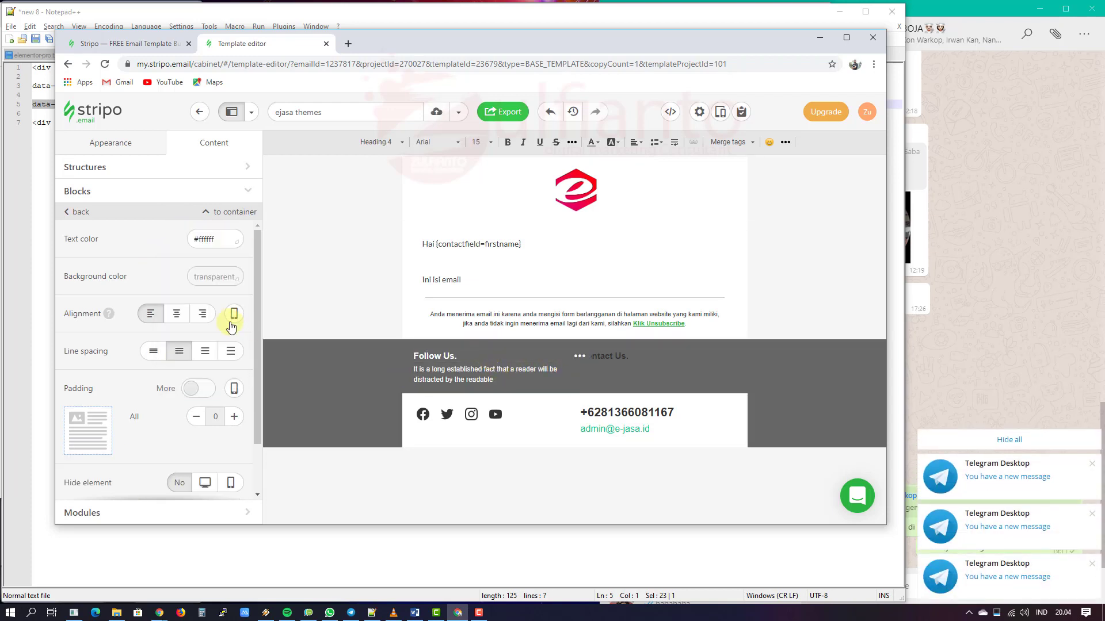
Step: Make the Contact Us heading and body text white
left_click(643, 357)
left_click(224, 239)
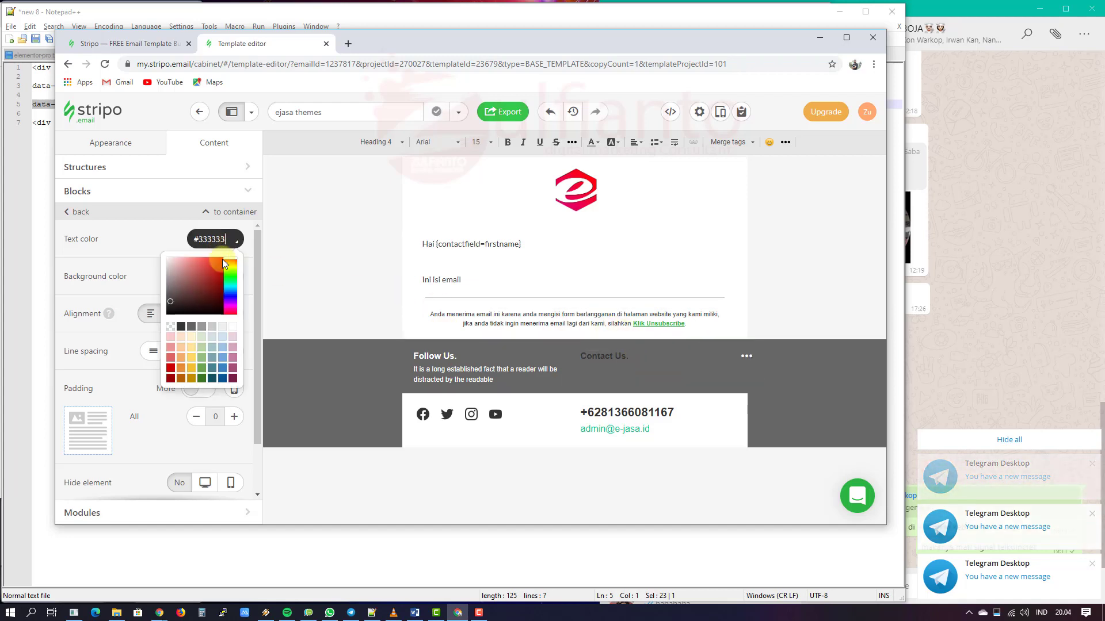
left_click(233, 327)
left_click(635, 369)
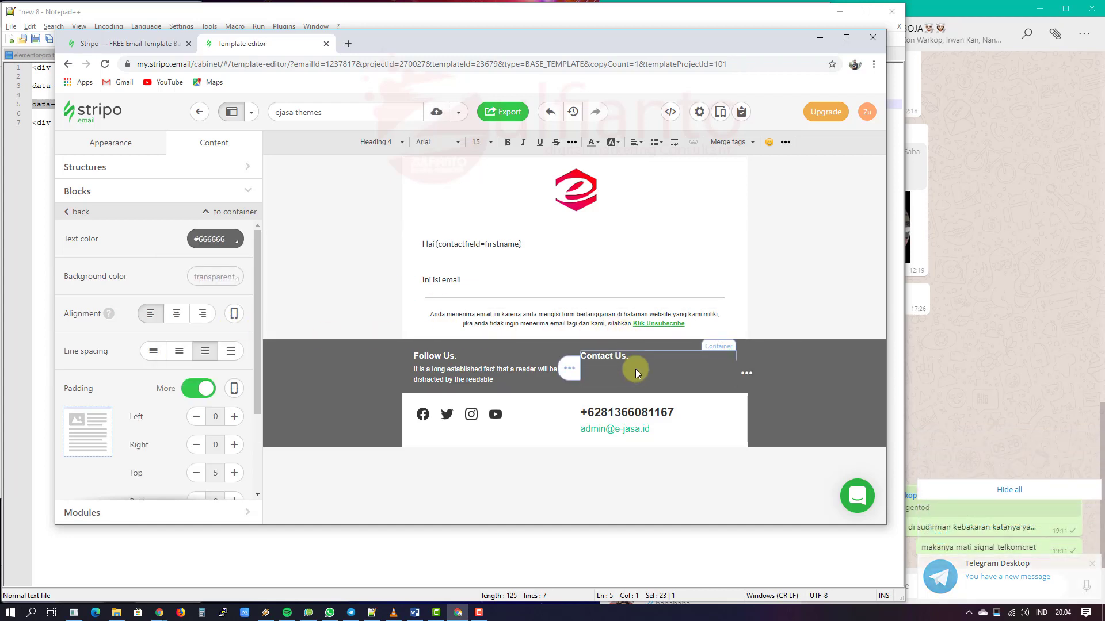
left_click(229, 242)
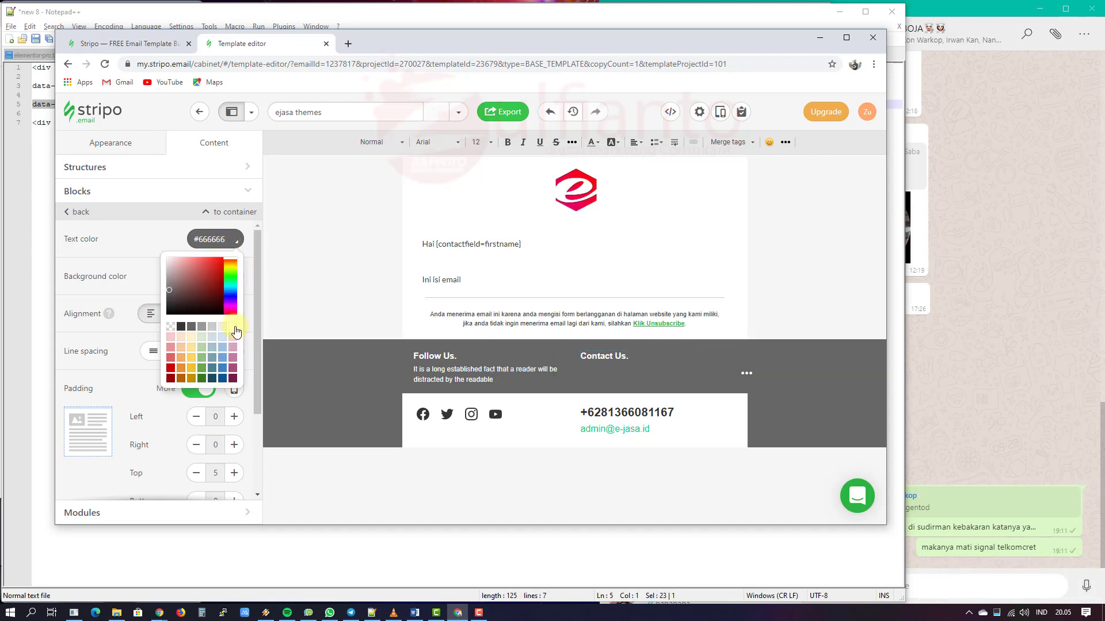
left_click(234, 325)
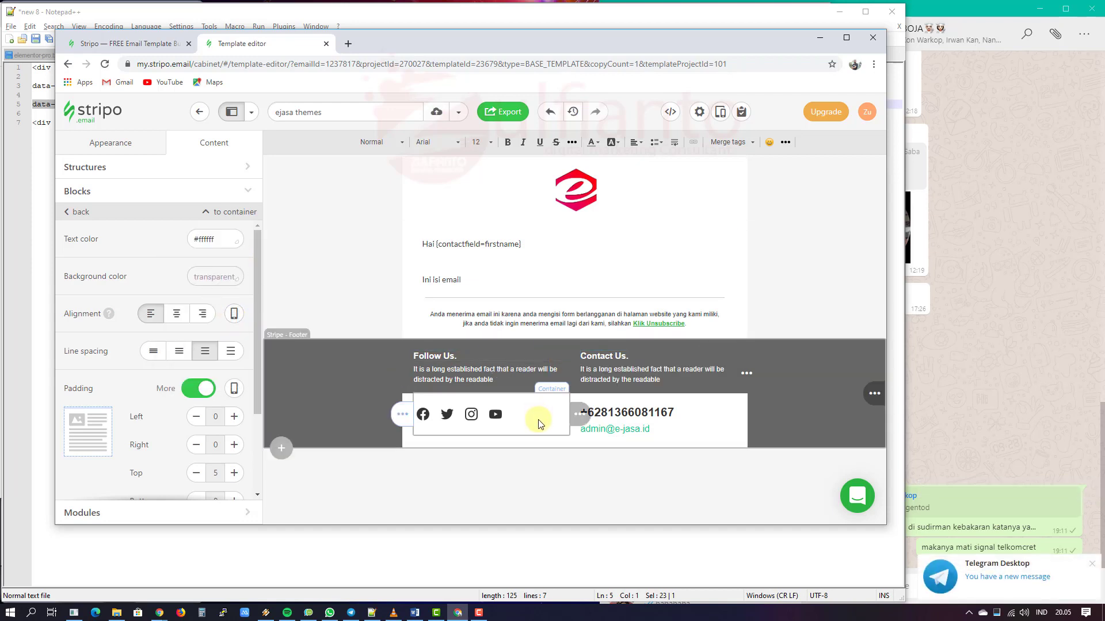
Step: Give the footer's lower row a #666666 grey background
left_click(402, 396)
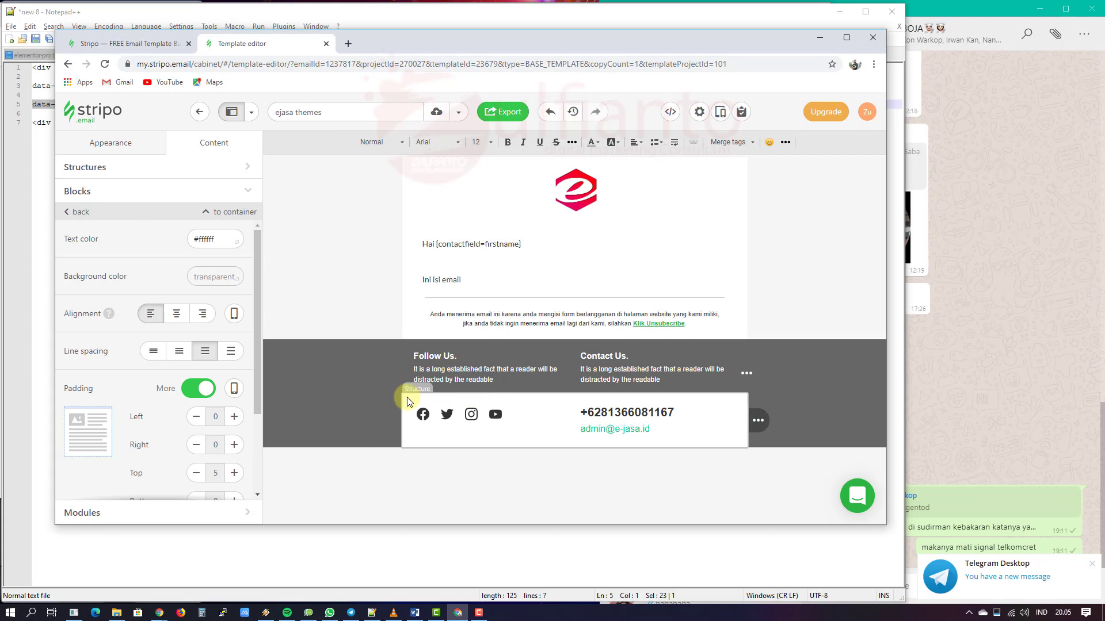
left_click(207, 381)
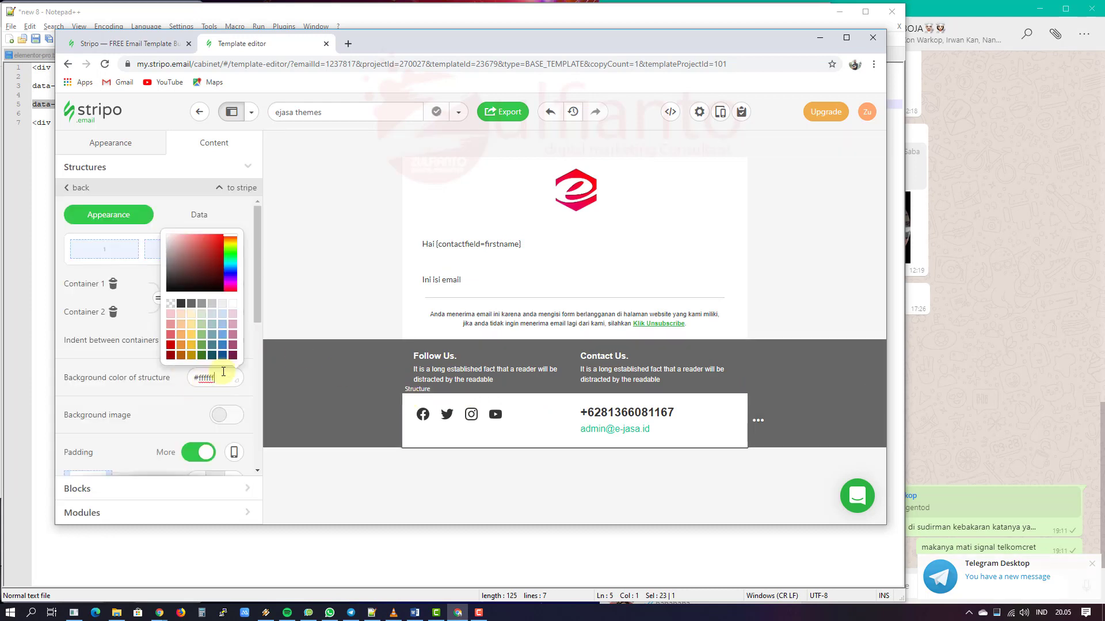
left_click(193, 308)
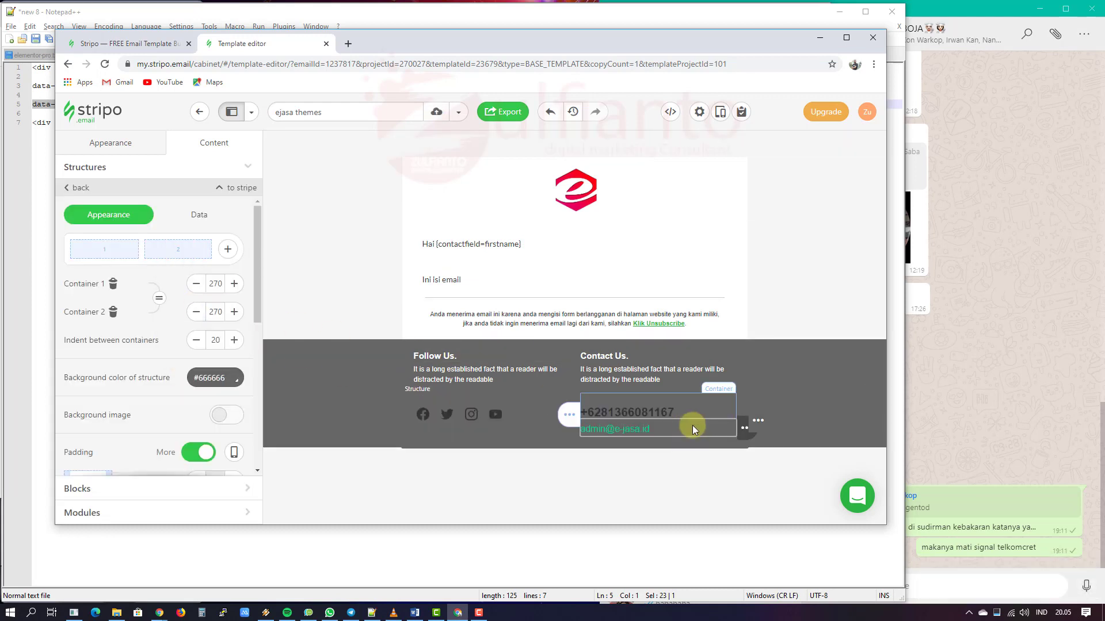
Step: Switch the footer social icons to the Colored logos style
left_click(536, 405)
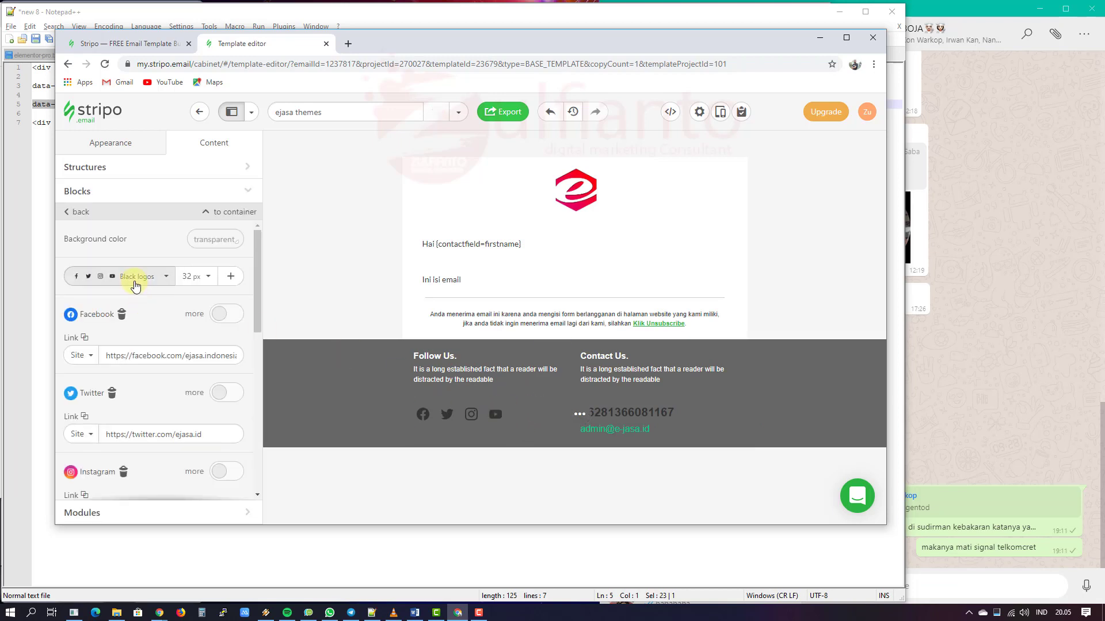
left_click(135, 277)
left_click(164, 329)
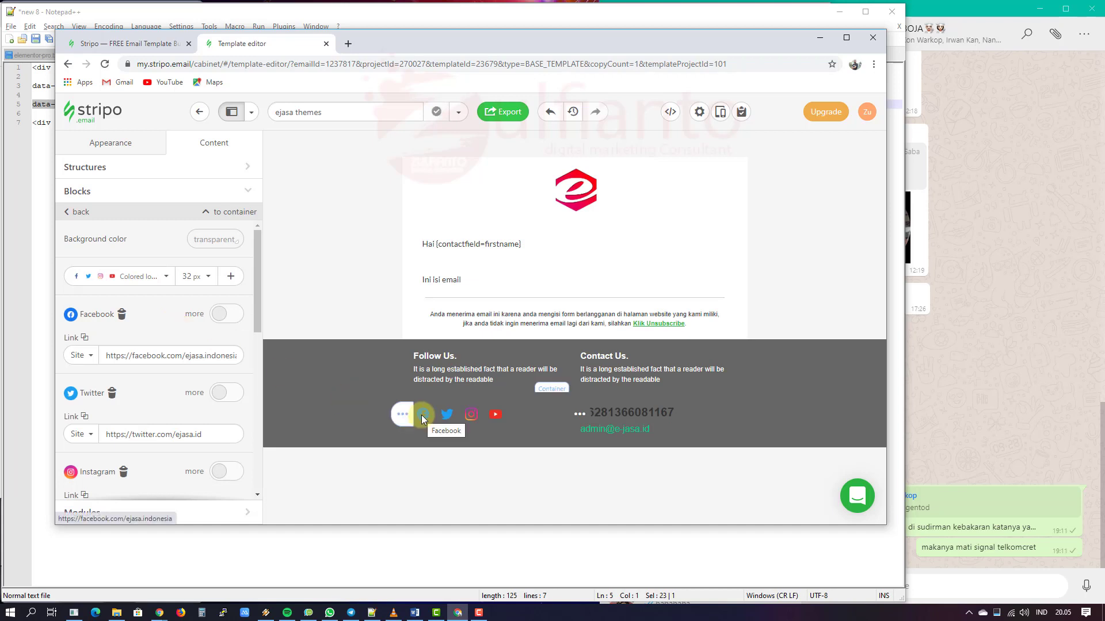
Step: Make the phone number text white and preview the email
left_click(688, 407)
left_click(229, 239)
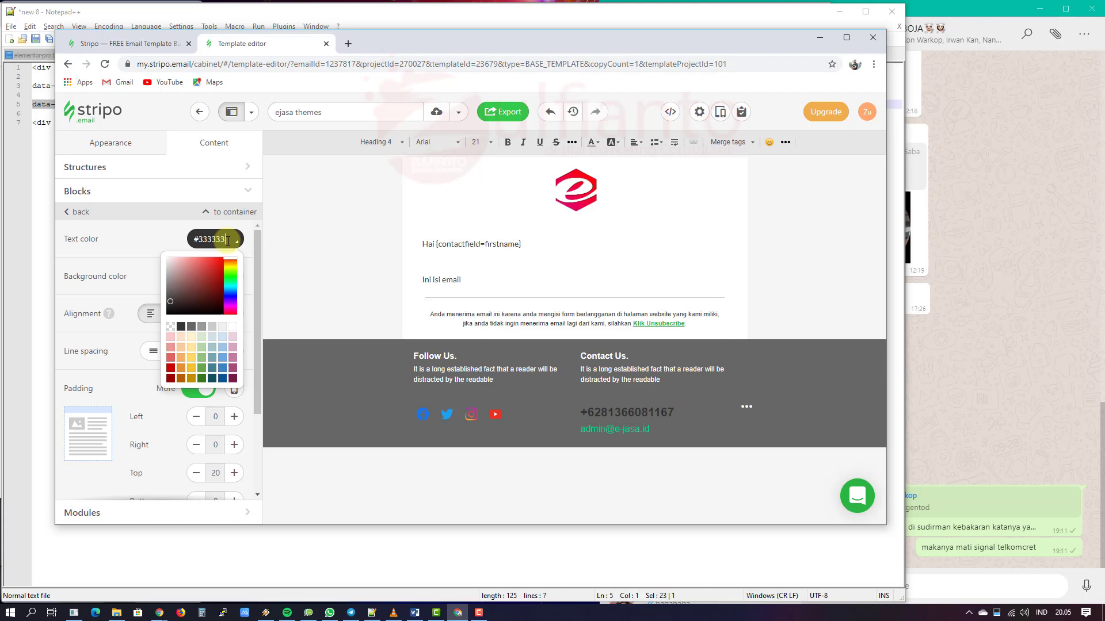
left_click(232, 324)
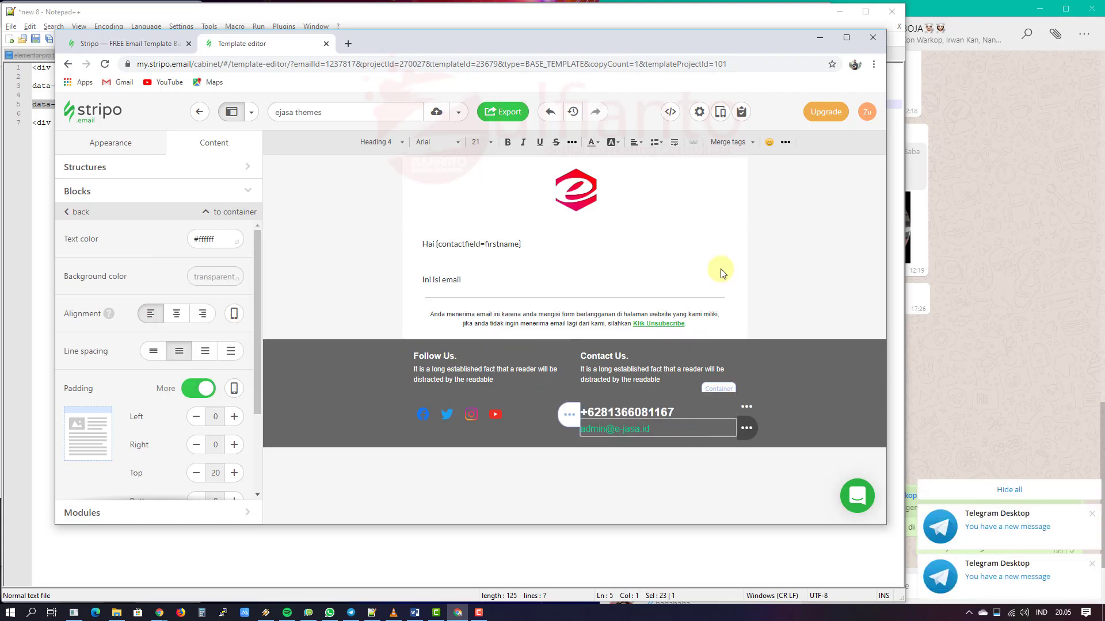
left_click(719, 112)
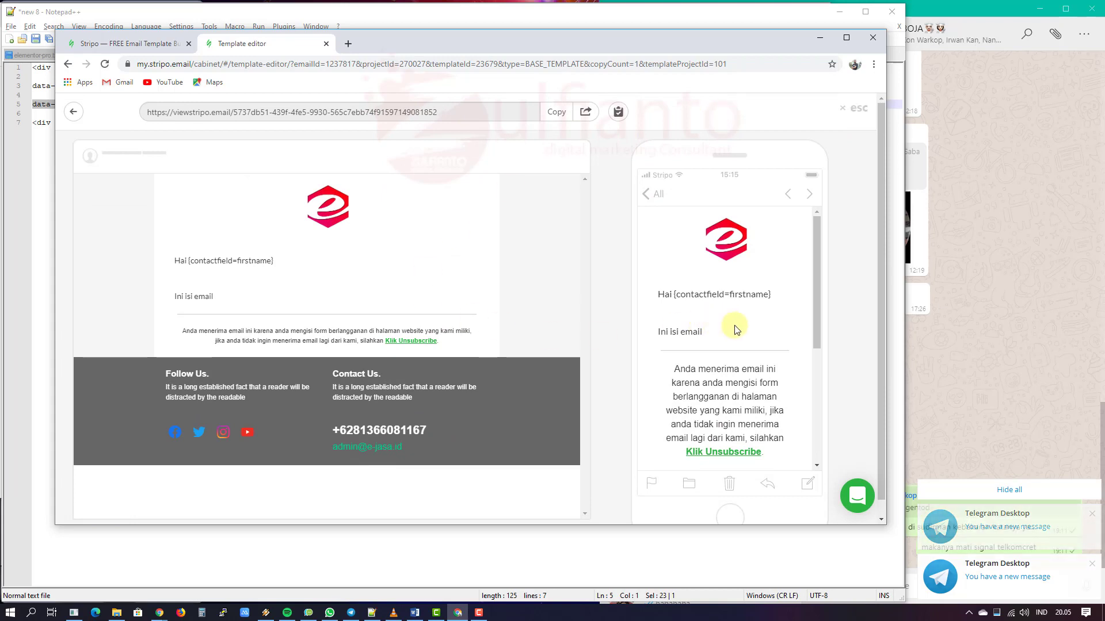
scroll(742, 325, "down", 5)
scroll(763, 351, "up", 6)
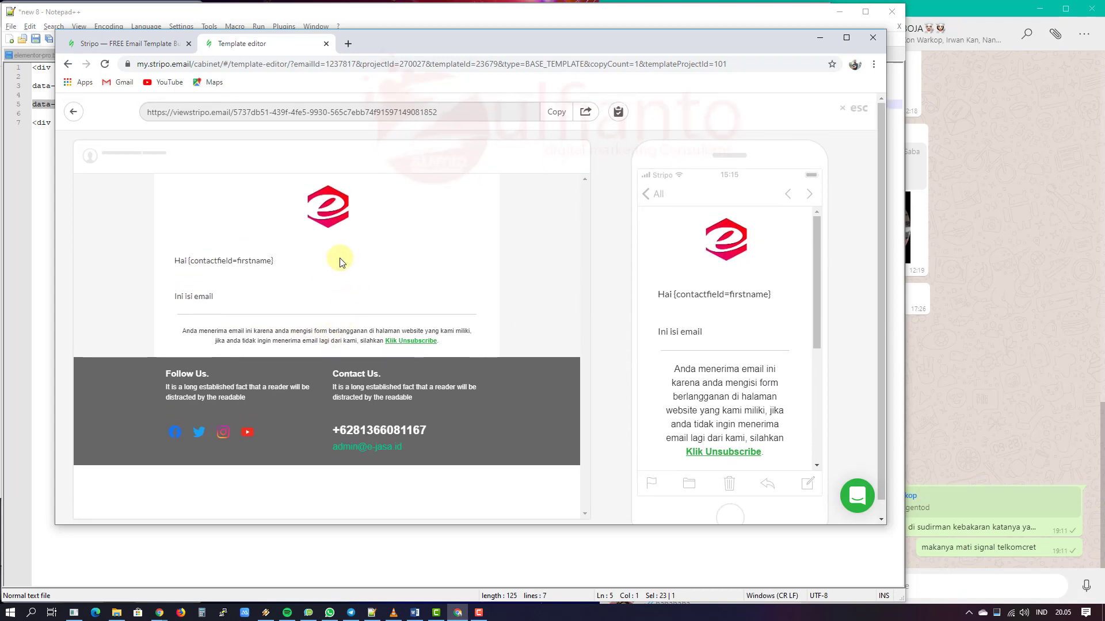
left_click(849, 111)
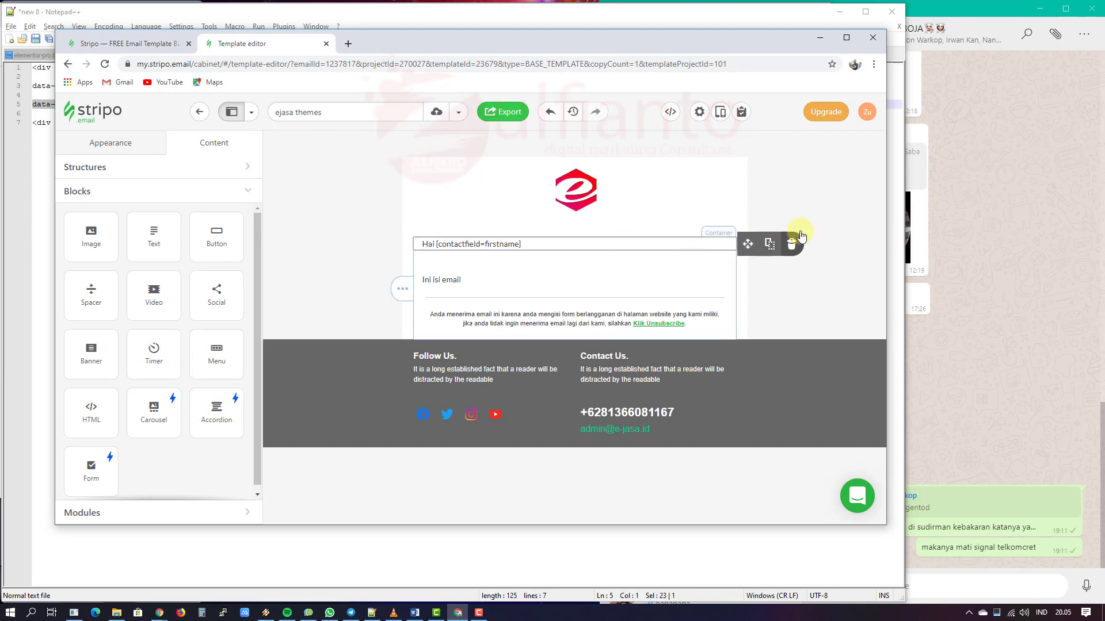
Step: Set the email subject to {subject} and enable Google Promotional Annotations
left_click(699, 115)
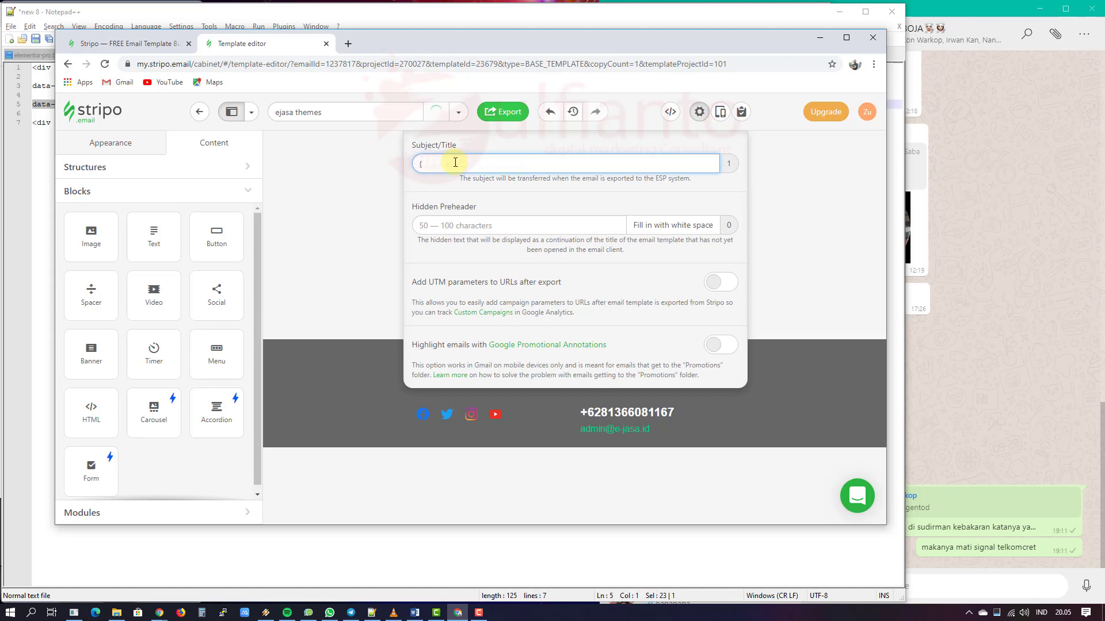
type("{subject")
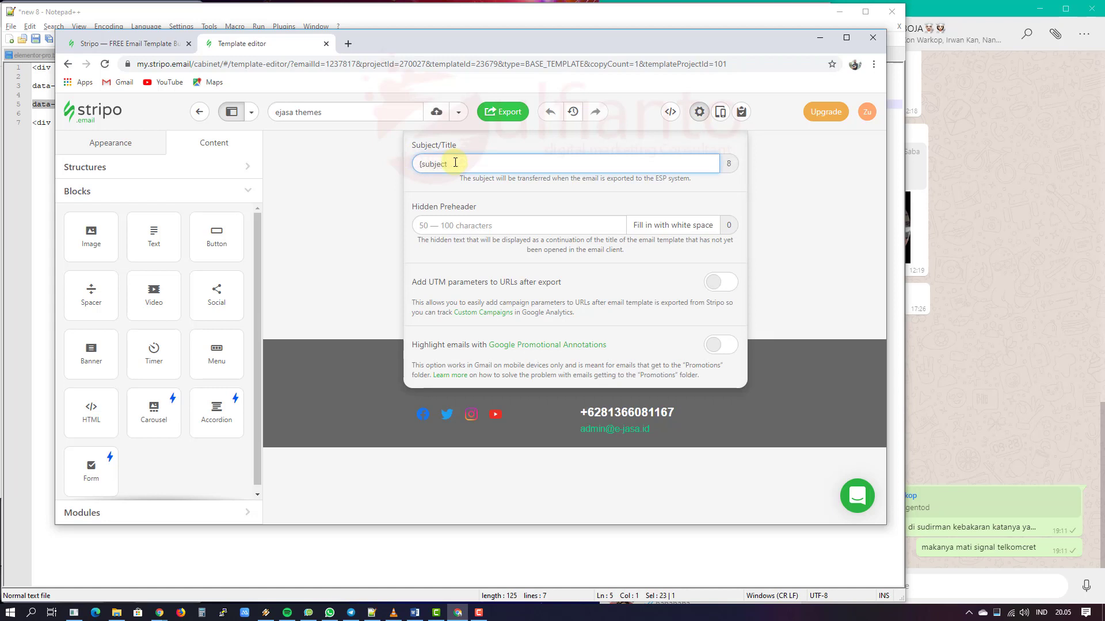
type("}")
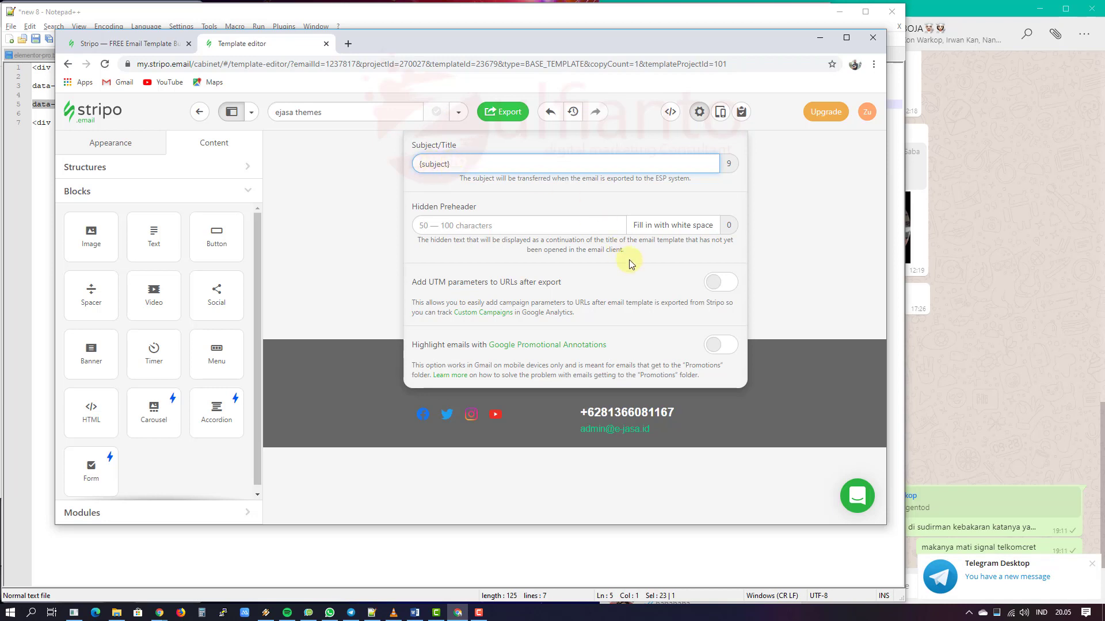
left_click(716, 345)
scroll(714, 345, "down", 3)
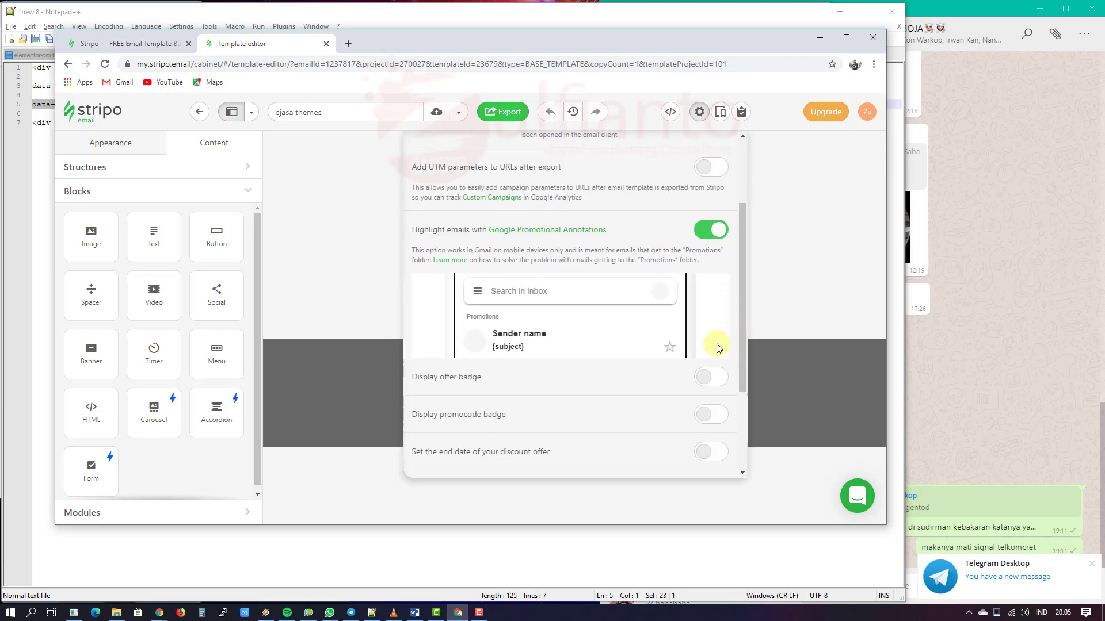
scroll(591, 313, "down", 1)
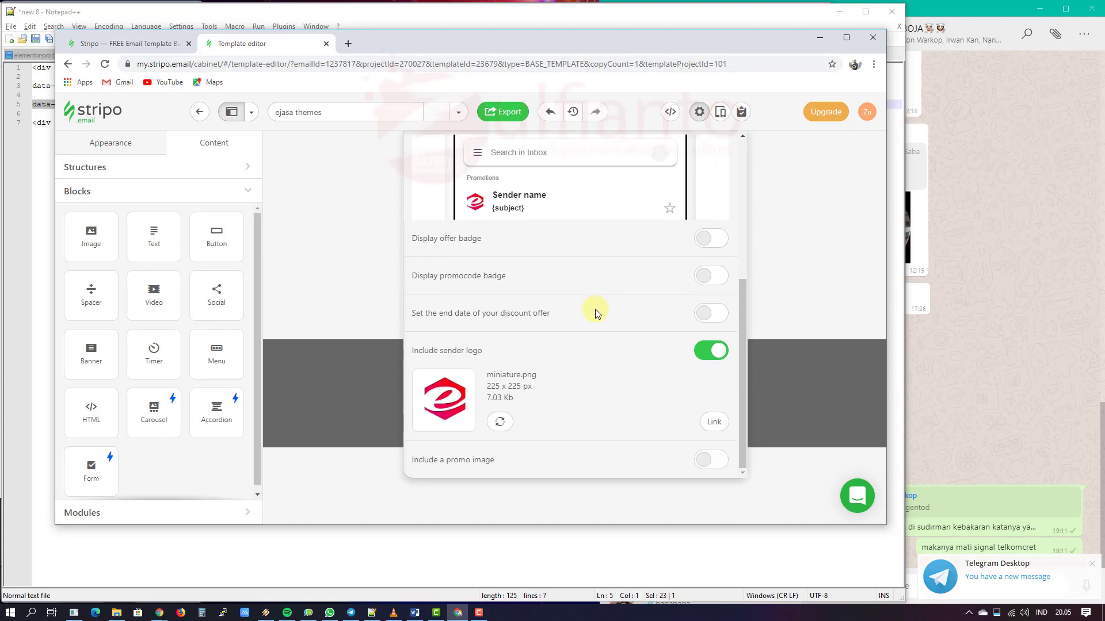
scroll(658, 354, "up", 5)
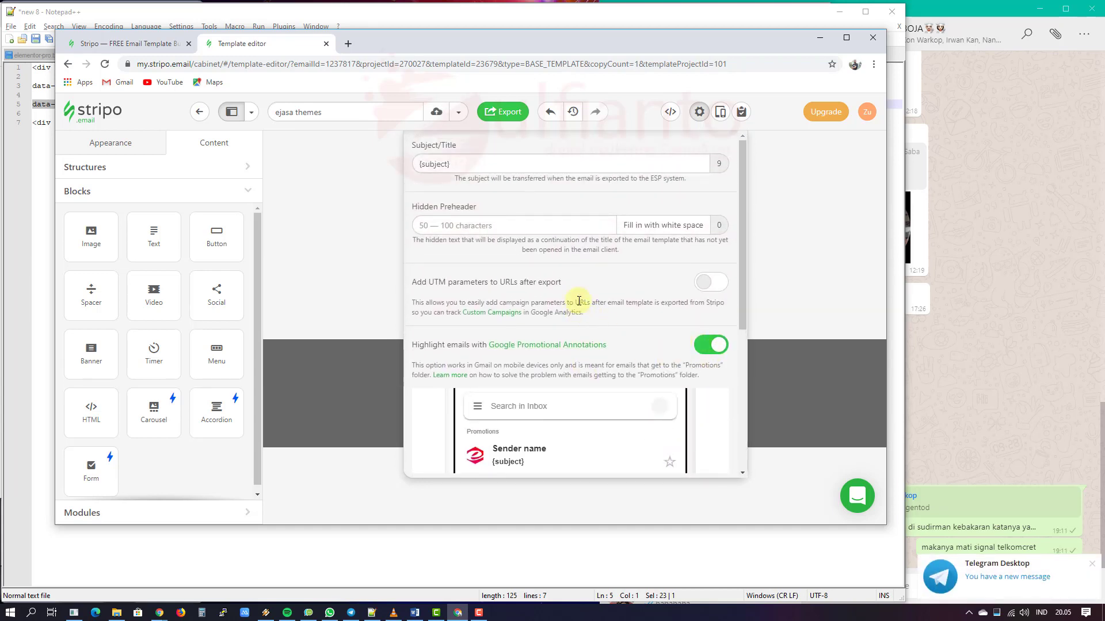
Step: Close the settings, save the email, and start the export
left_click(699, 112)
left_click(436, 117)
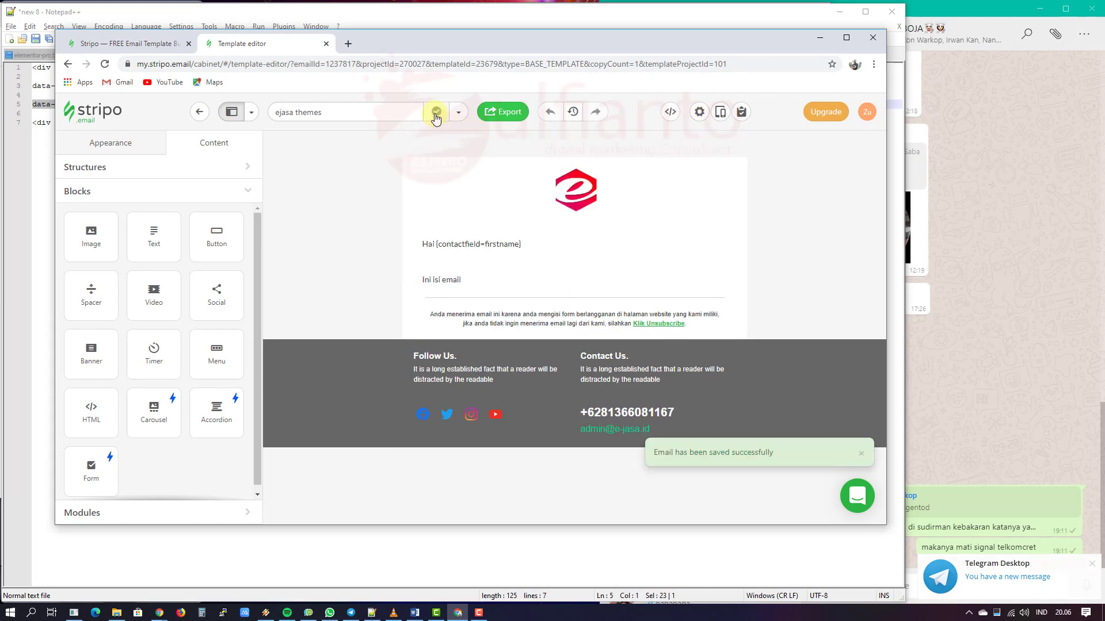
left_click(503, 116)
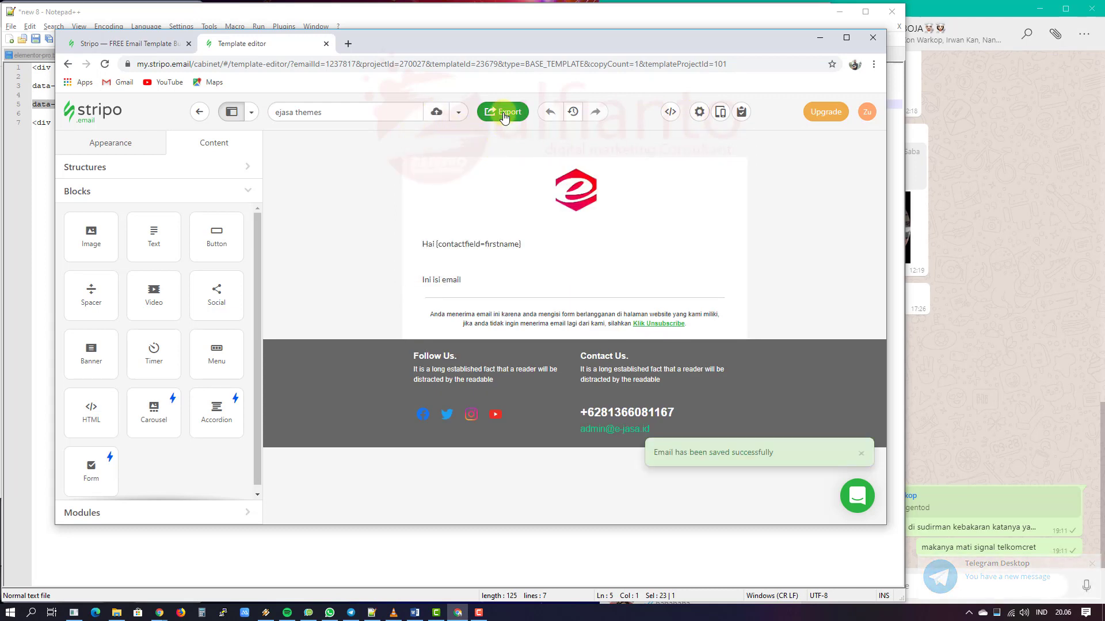
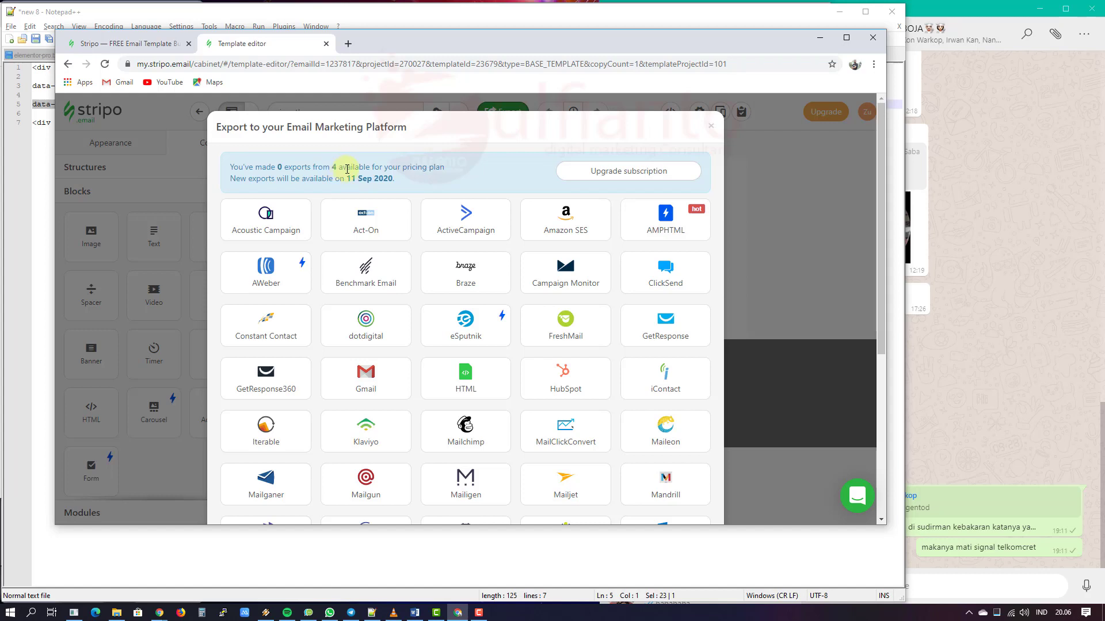
Step: Export the Stripo email as minimized HTML, downloading it as ejasa themes.html
left_click(481, 378)
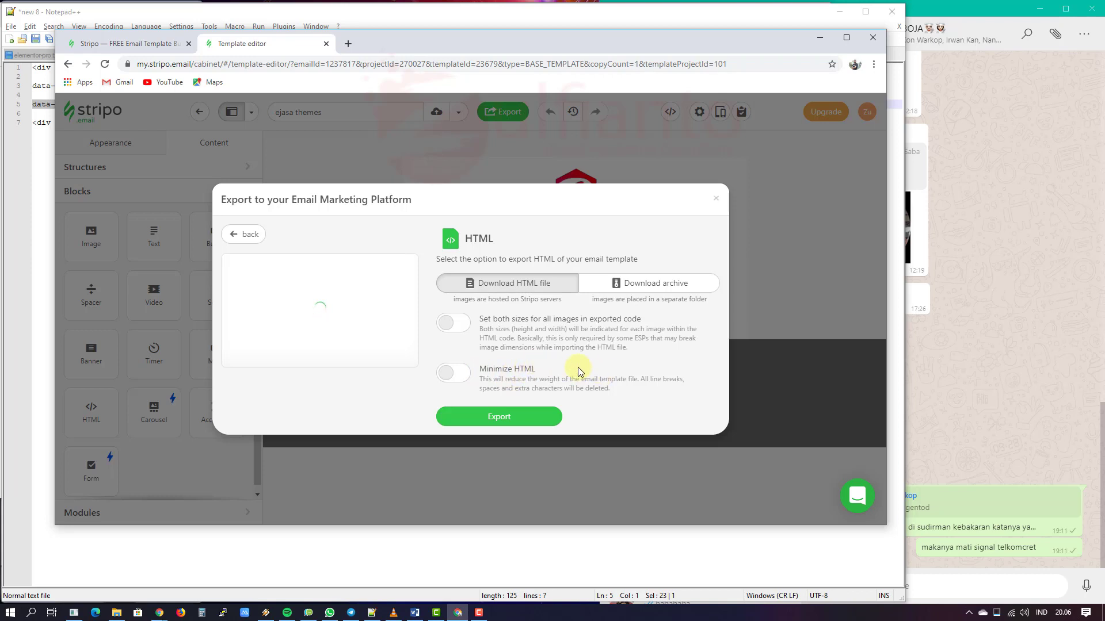
left_click(460, 380)
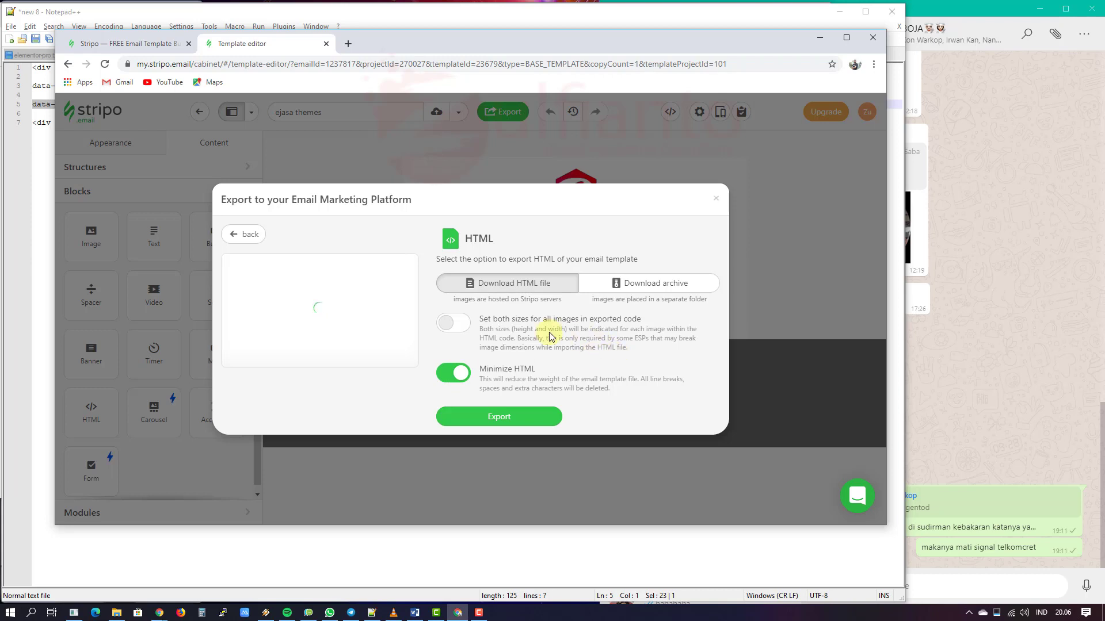
left_click(540, 423)
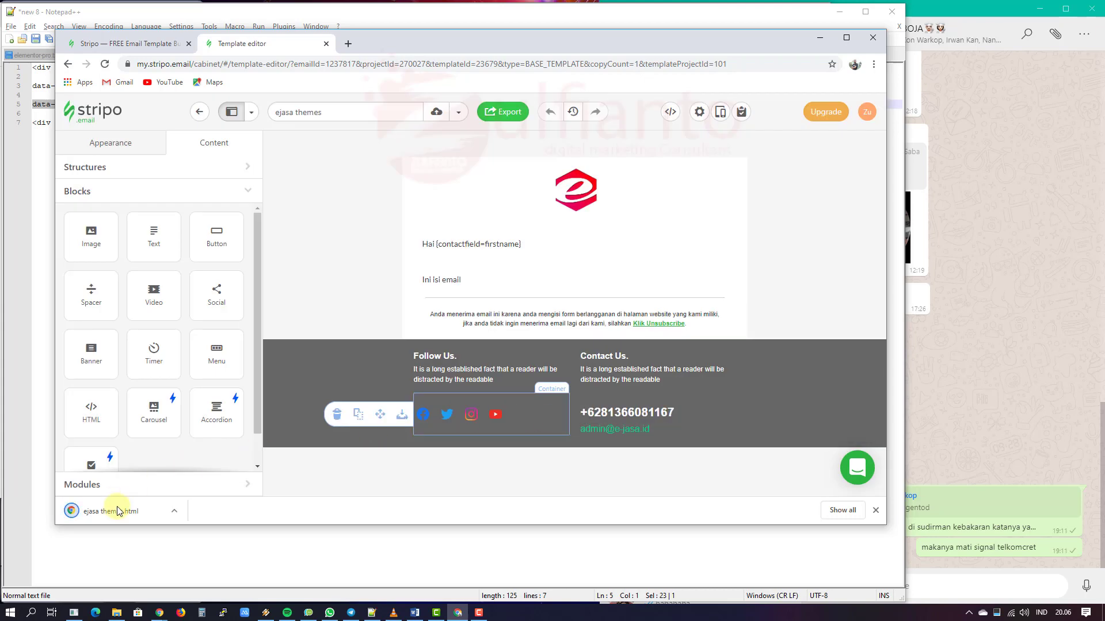
left_click(173, 514)
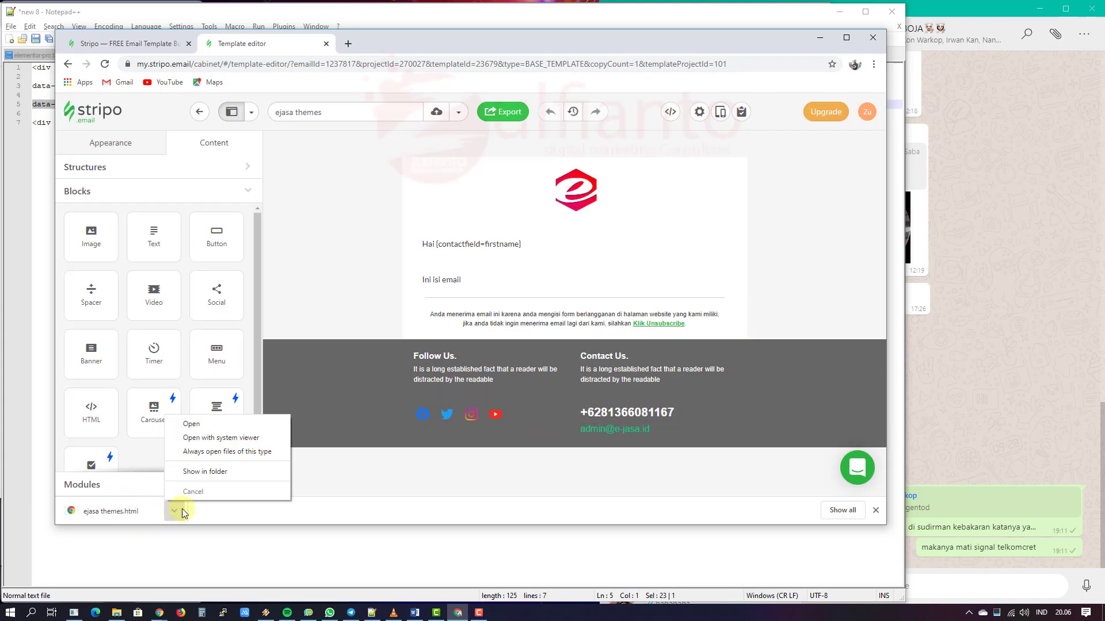
Step: Show the download in its folder and browse to Google Drive > Untuk Website > Themes > Mautic > stripo custom
left_click(229, 470)
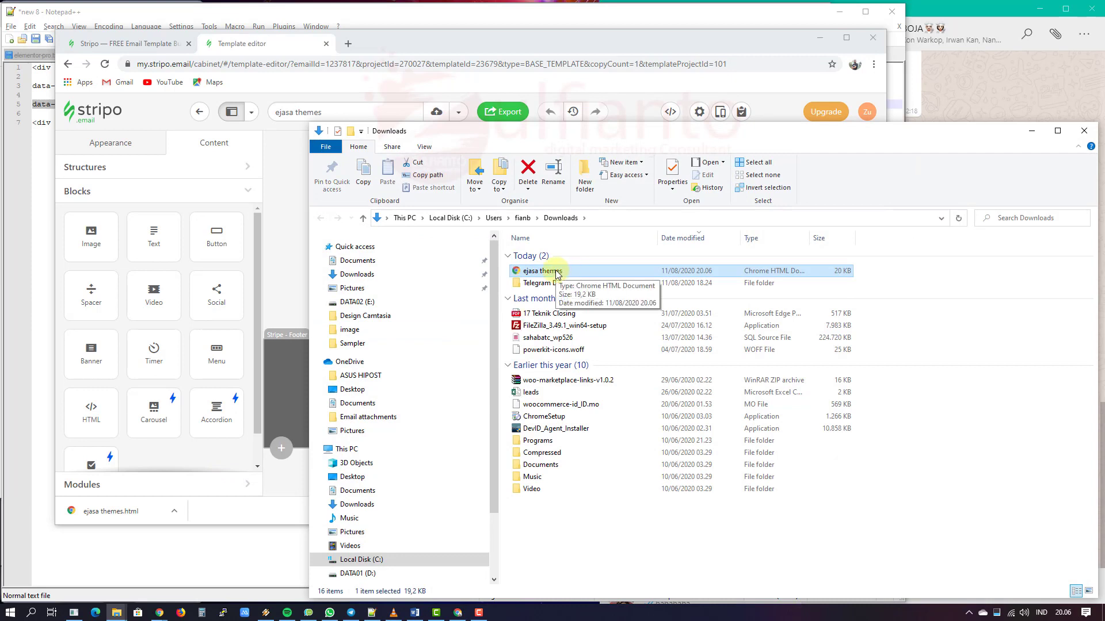
scroll(419, 468, "down", 3)
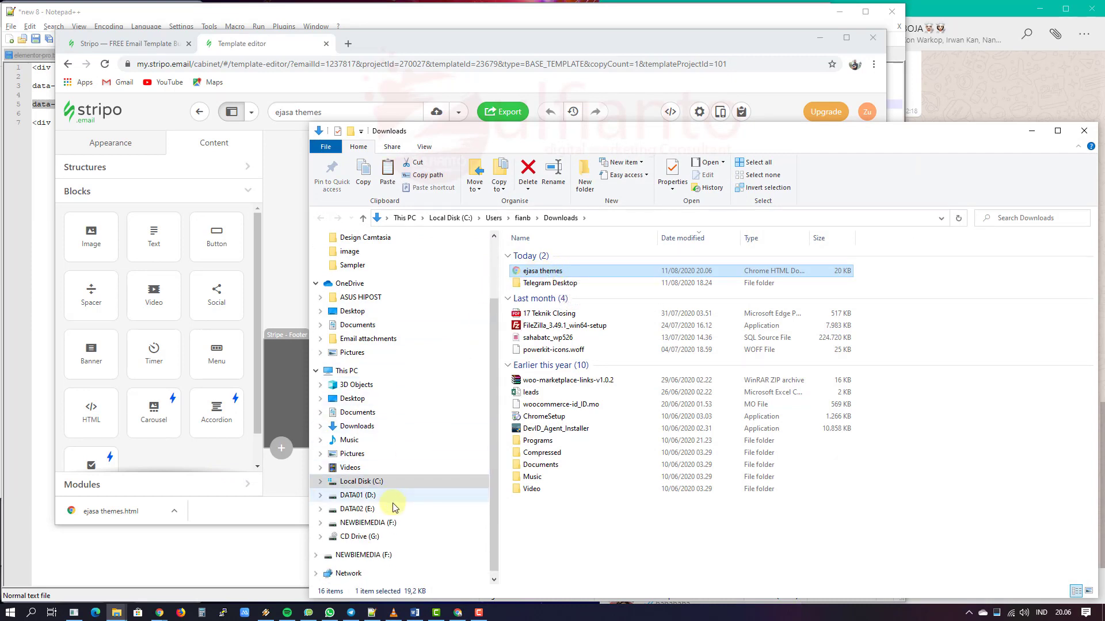
left_click(396, 371)
double_click(628, 385)
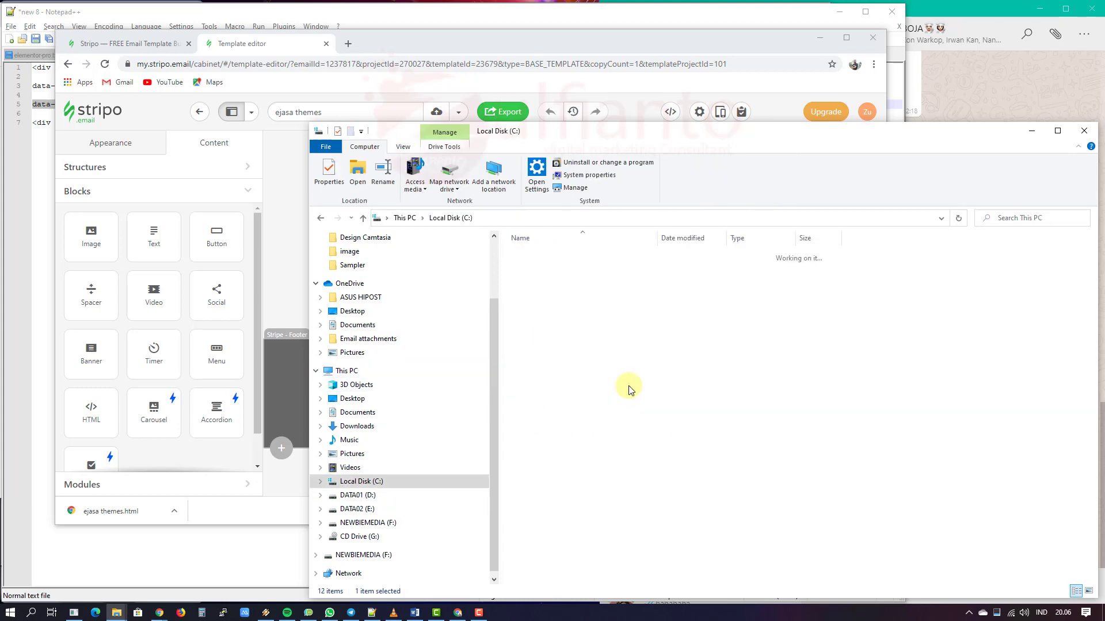
double_click(596, 338)
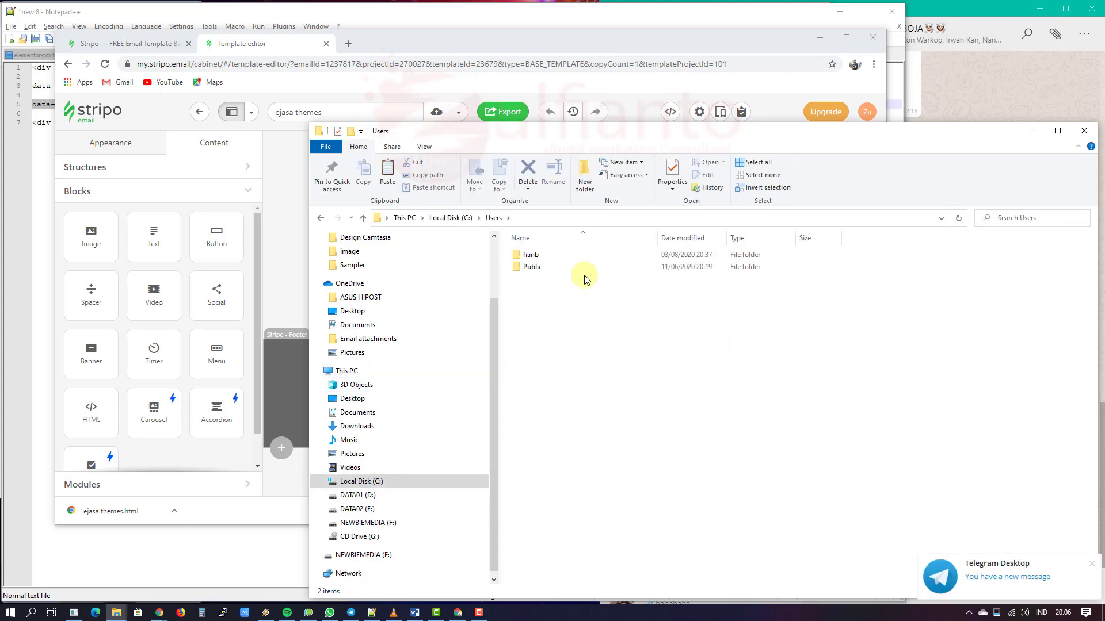
double_click(584, 255)
double_click(644, 412)
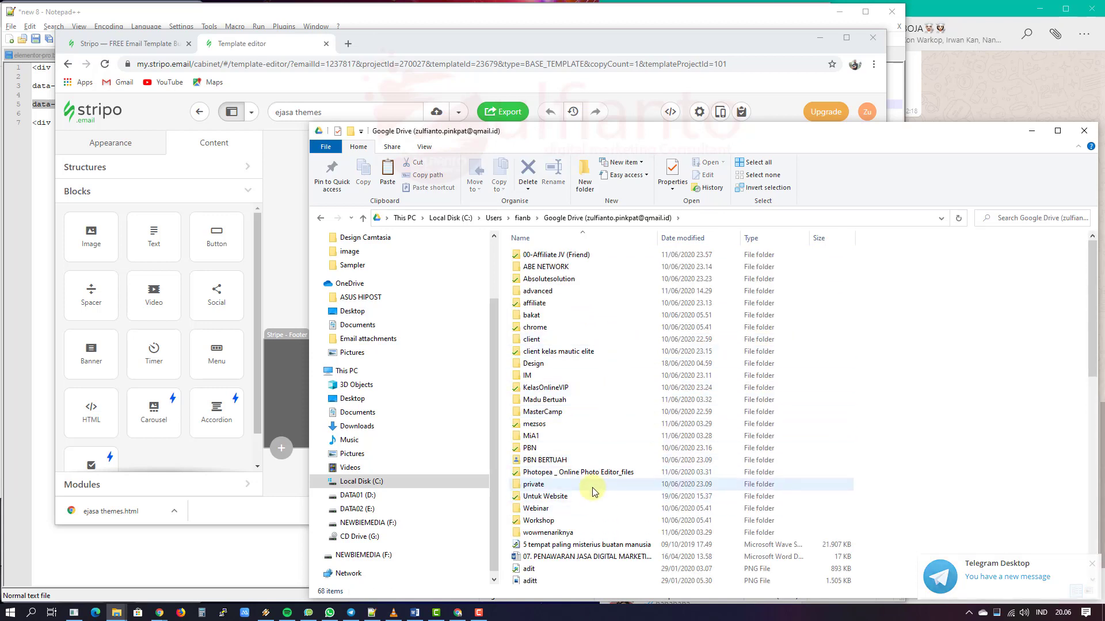
double_click(592, 497)
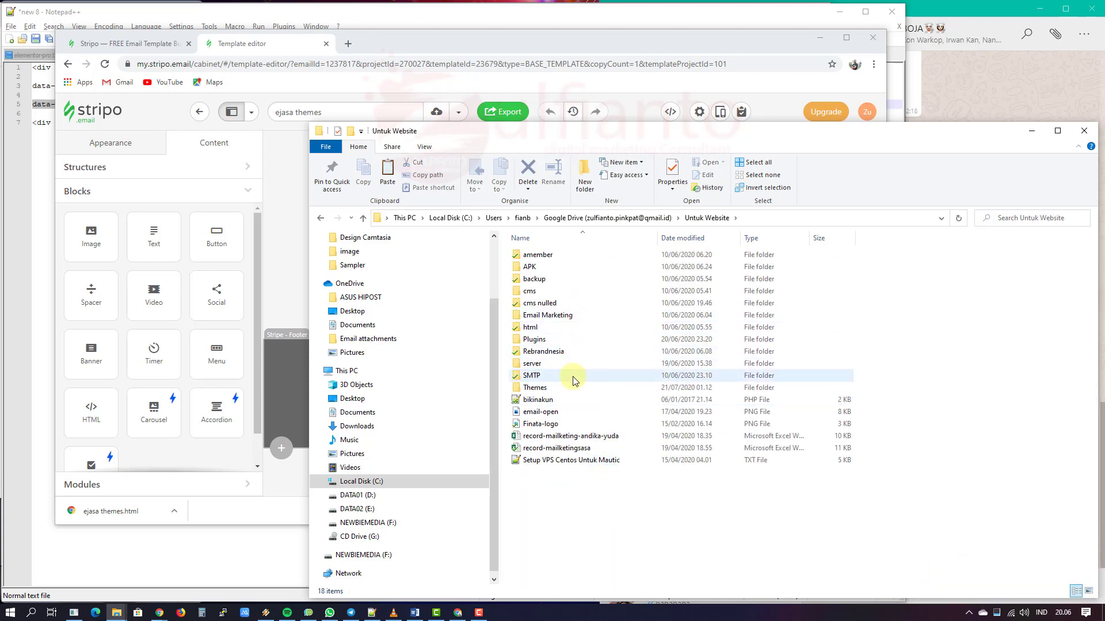
double_click(573, 388)
double_click(566, 290)
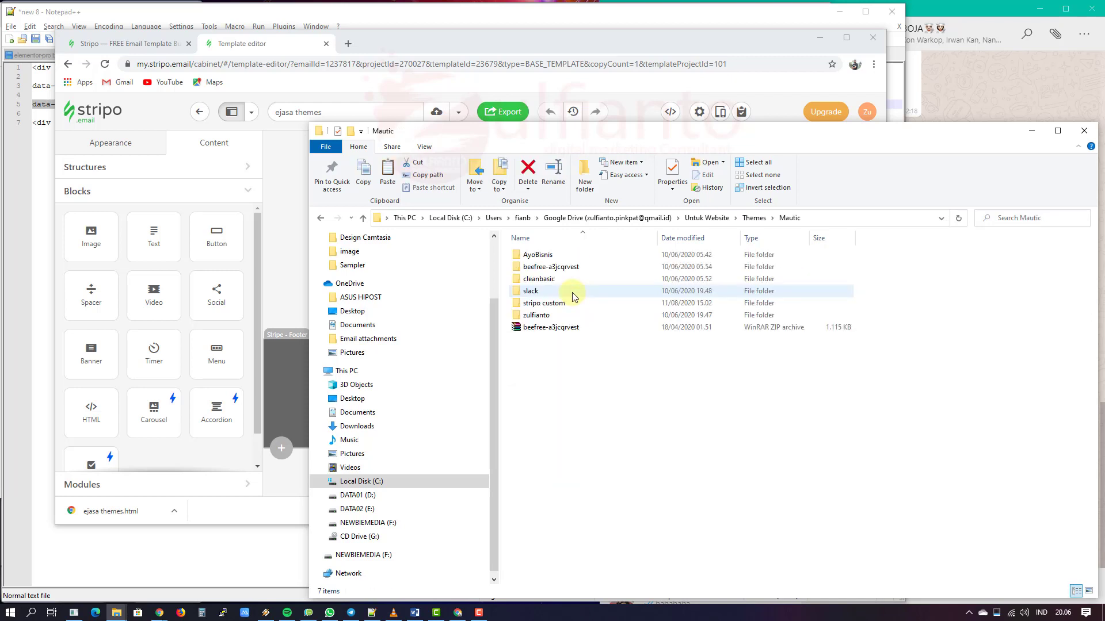
double_click(578, 306)
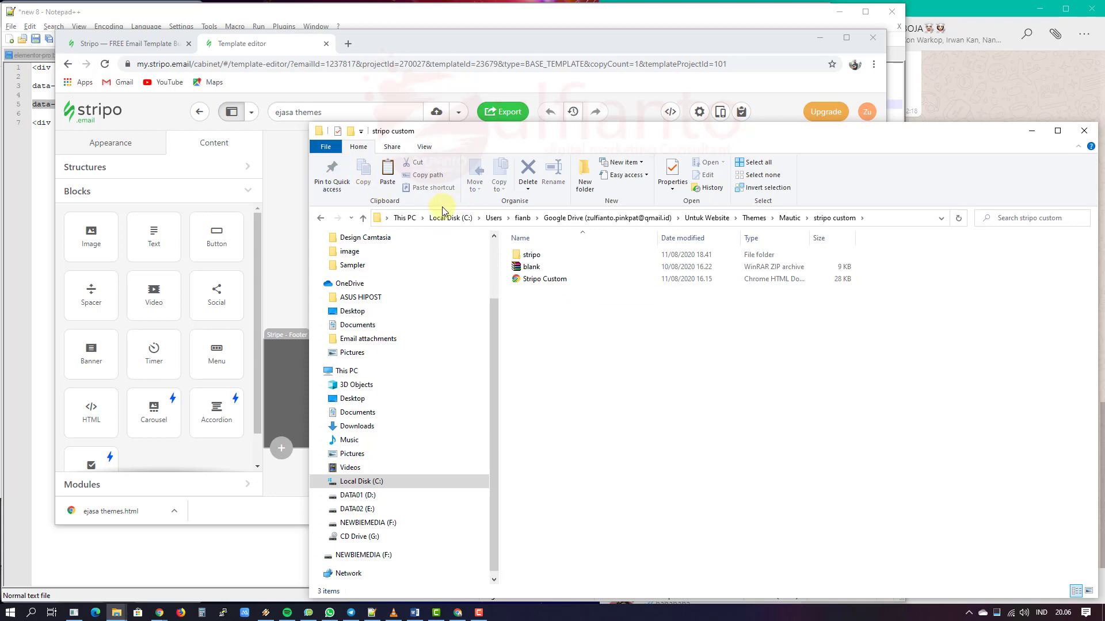
Step: Create an 'ejasa' folder, paste ejasa themes.html into it, and open it in Notepad++
left_click(584, 172)
type("e")
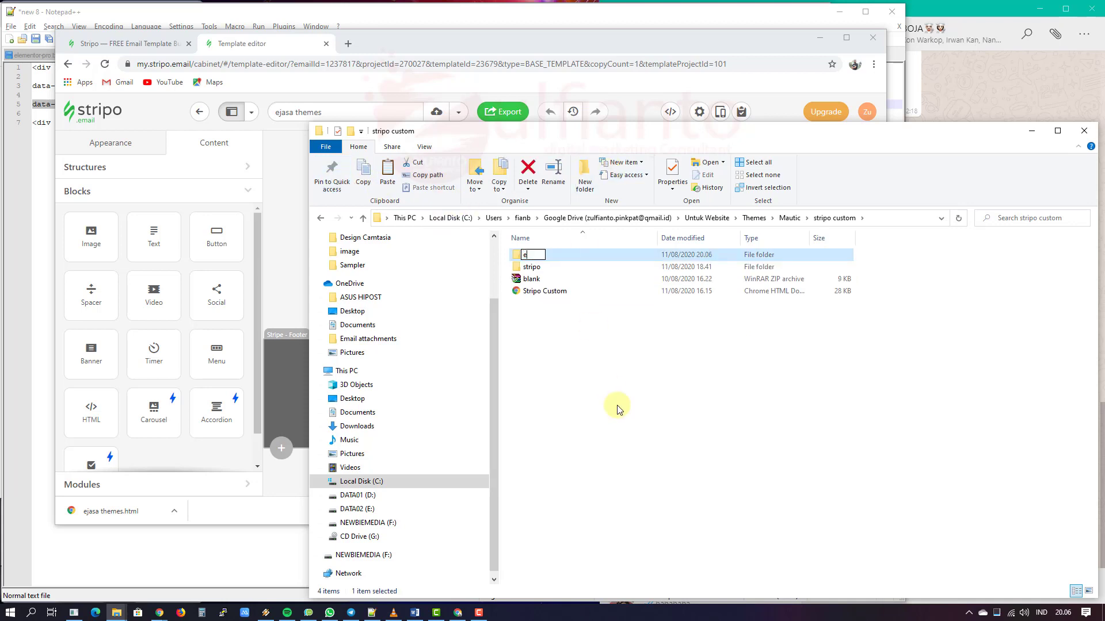
key("Return")
key("Return")
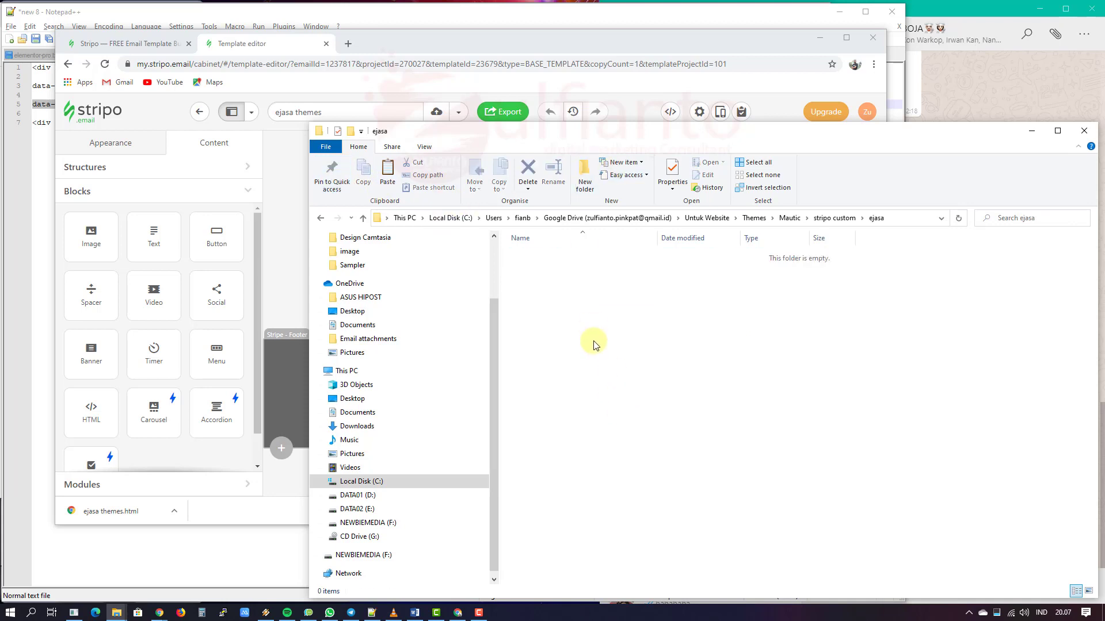
key("ctrl+v")
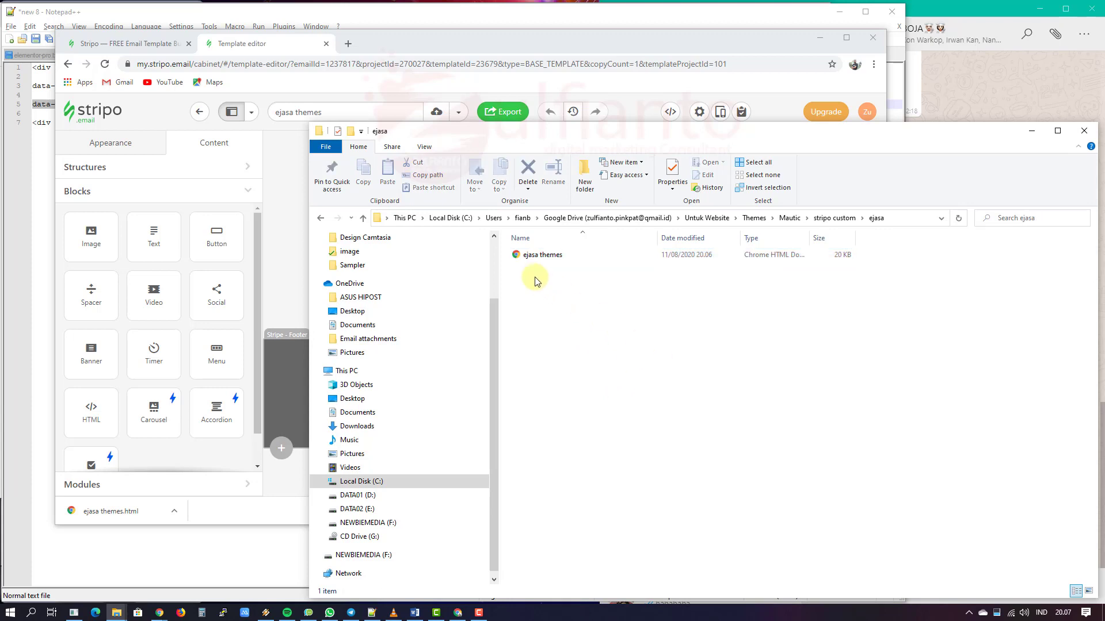
right_click(523, 256)
key("Escape")
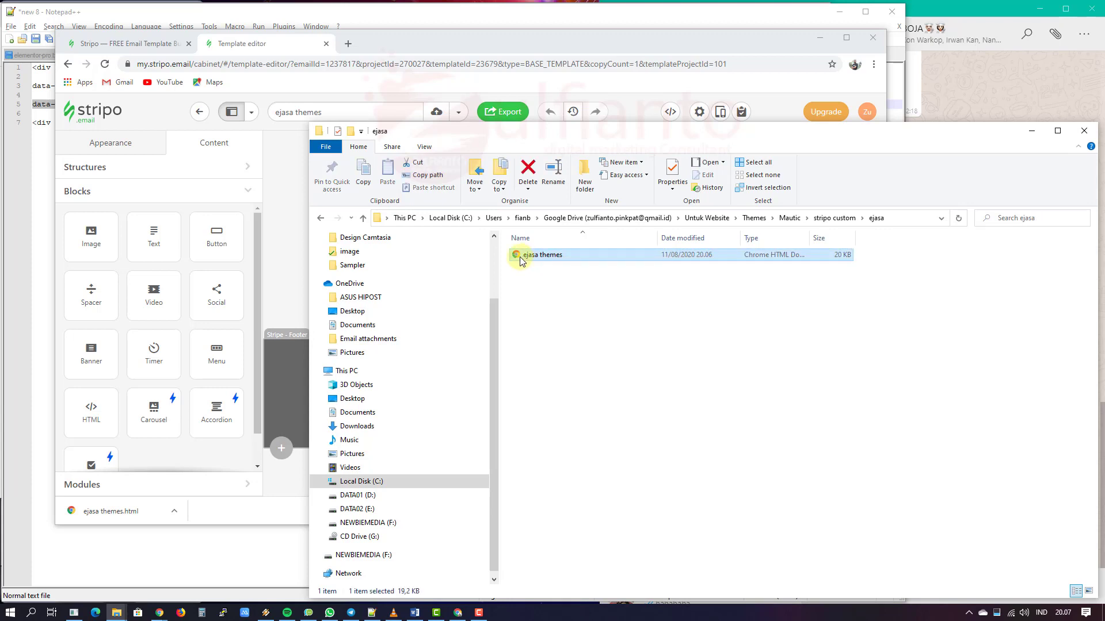
left_click(541, 313)
left_click(528, 257)
right_click(528, 256)
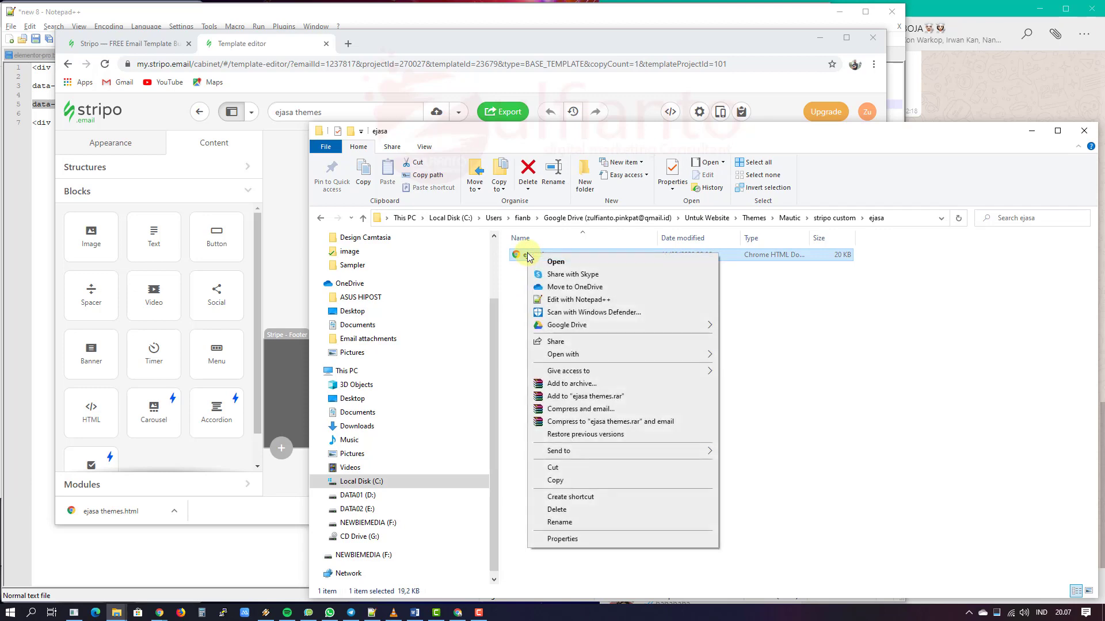
left_click(580, 303)
left_click(370, 389)
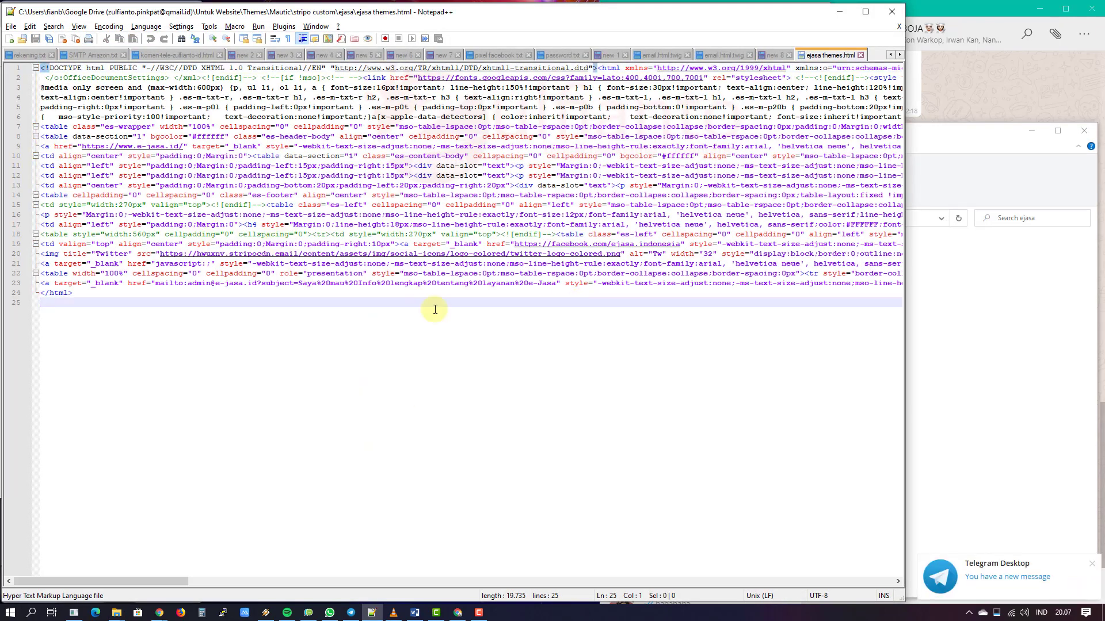
Step: Switch from Notepad++ back to the New Email | Mautic builder in Chrome
left_click(942, 373)
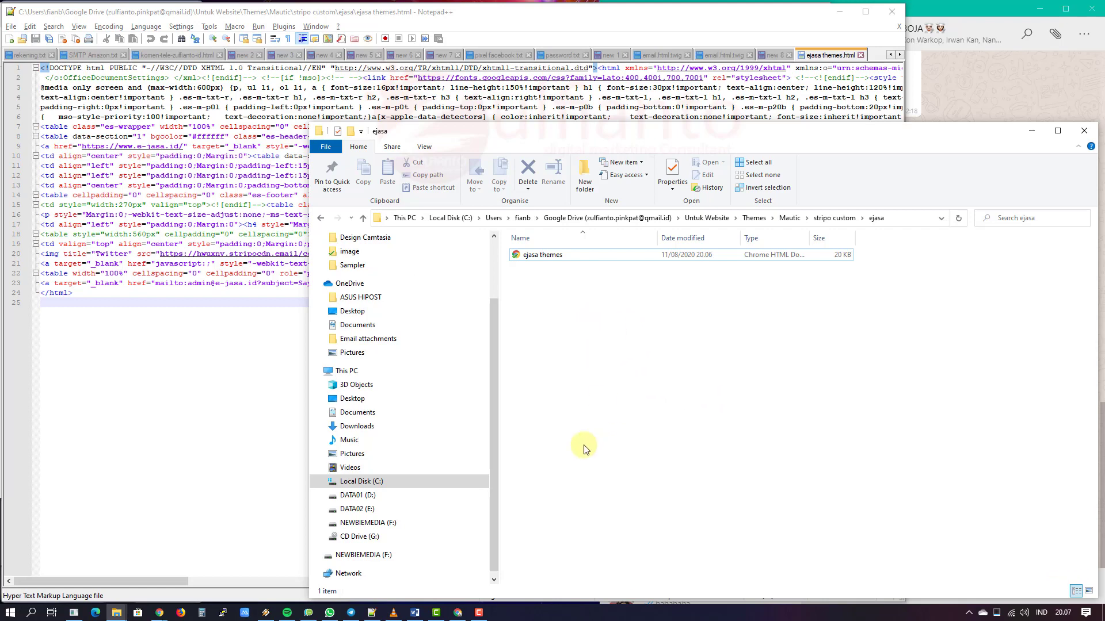
left_click(164, 616)
left_click(106, 582)
scroll(732, 221, "up", 1)
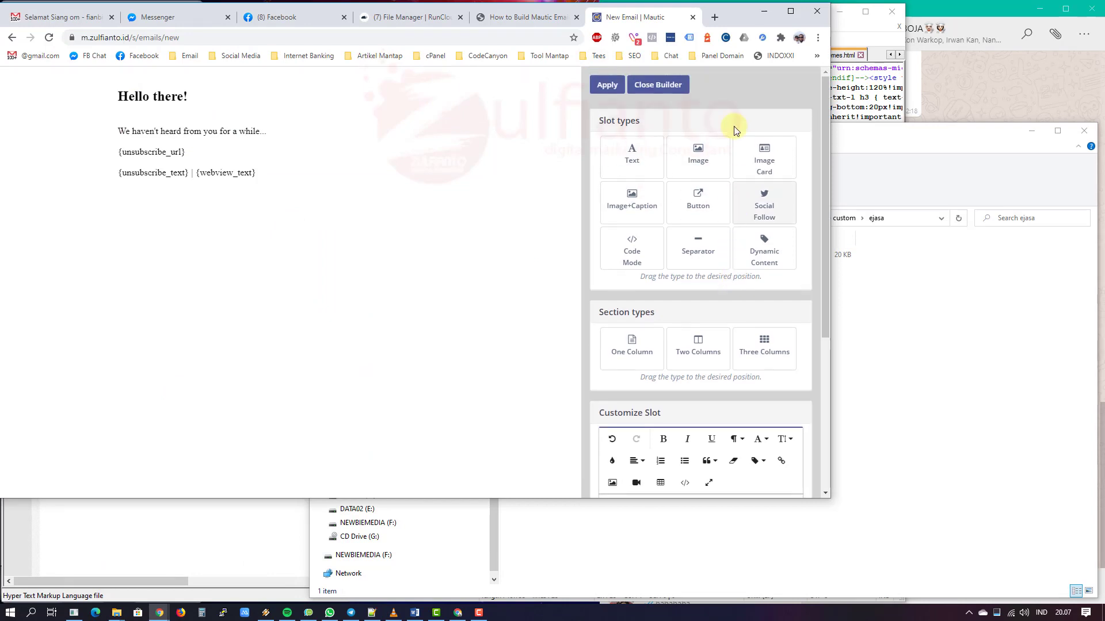
Step: Close the Mautic email builder, go to Settings > Themes, and reveal the Blank theme's Download option
left_click(658, 85)
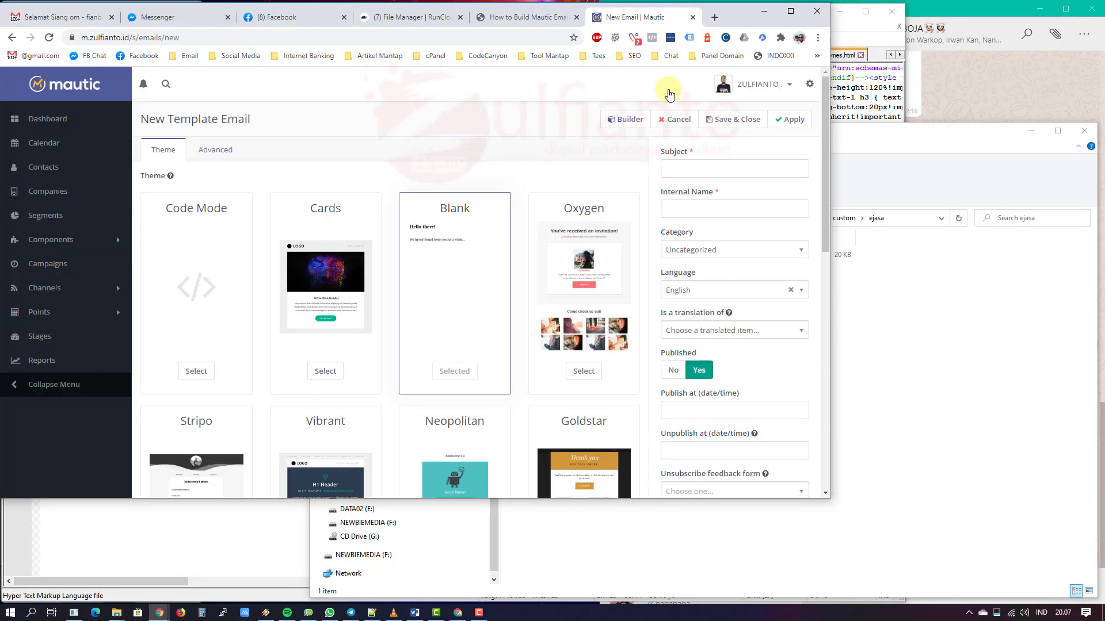
left_click(809, 84)
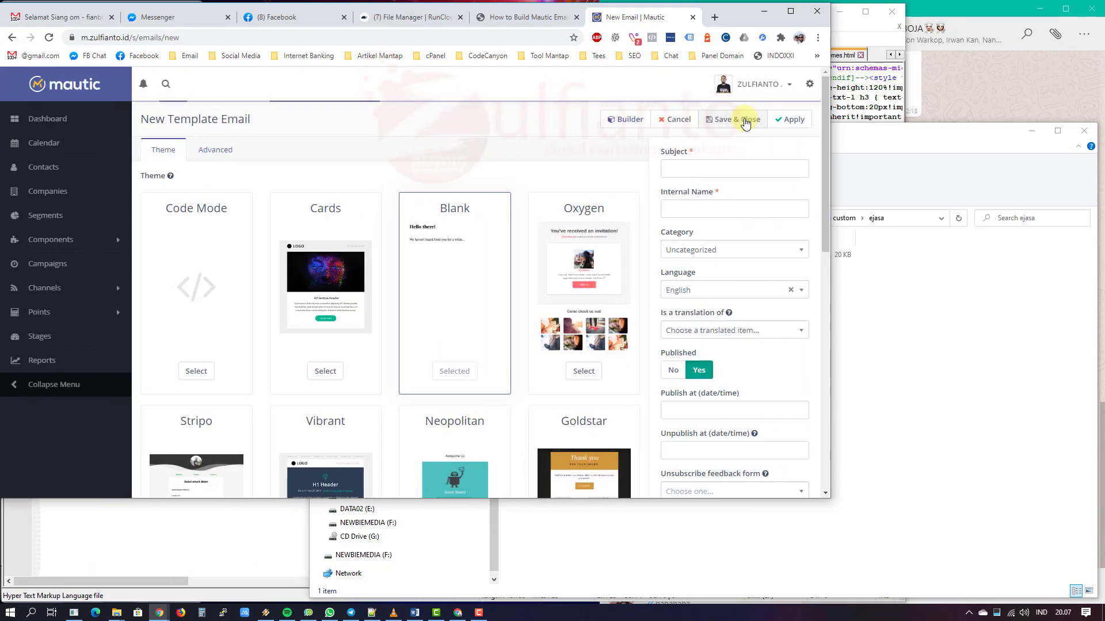
left_click(810, 86)
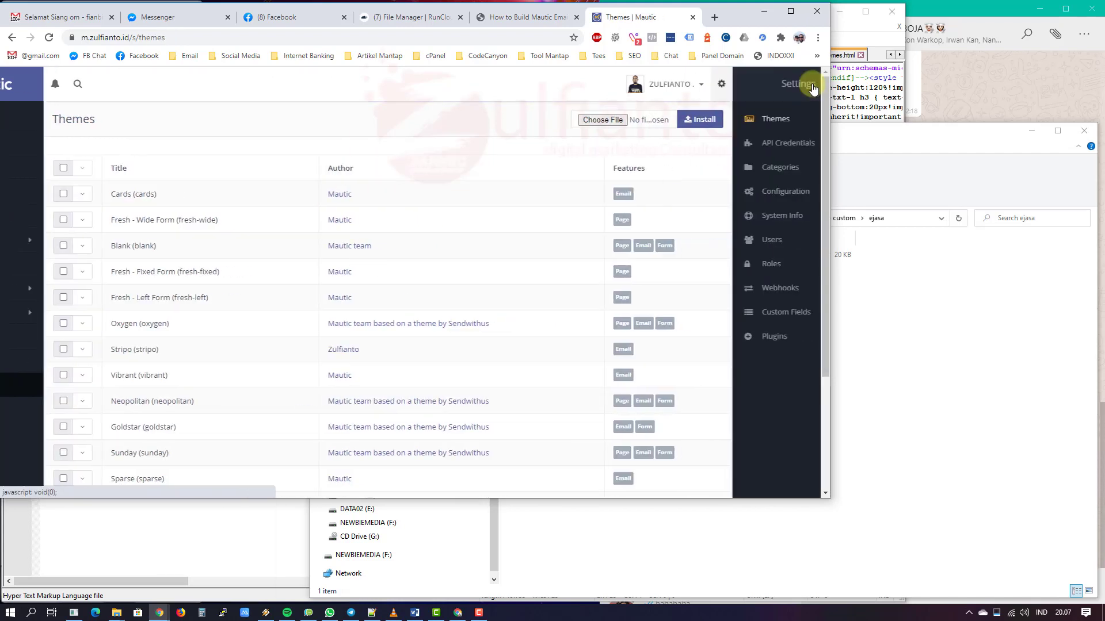
left_click(680, 84)
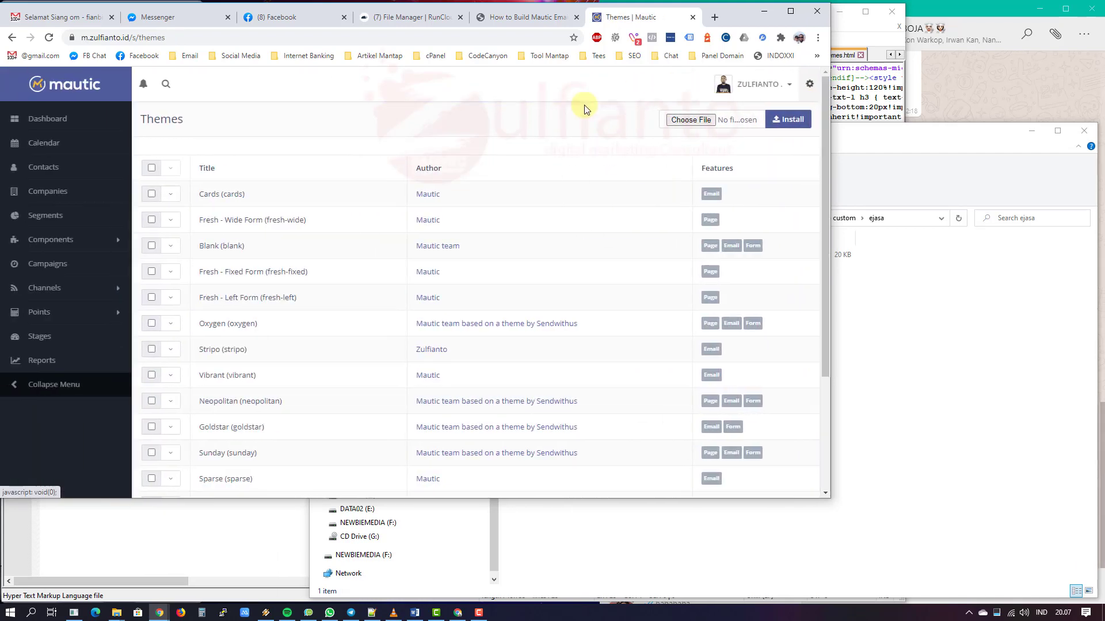
left_click(172, 246)
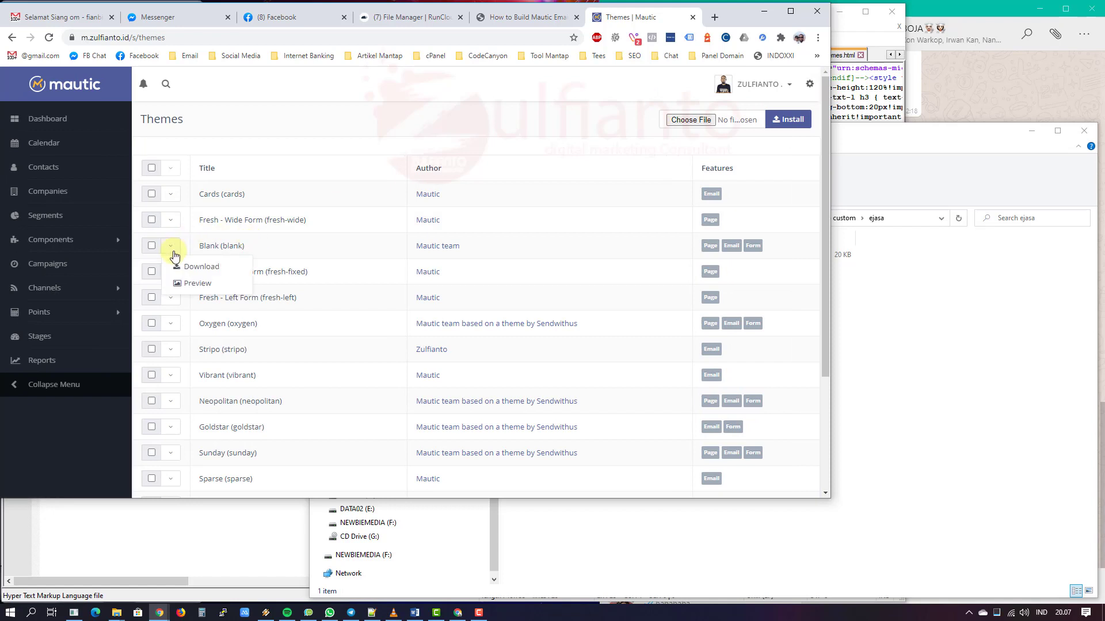
left_click(955, 329)
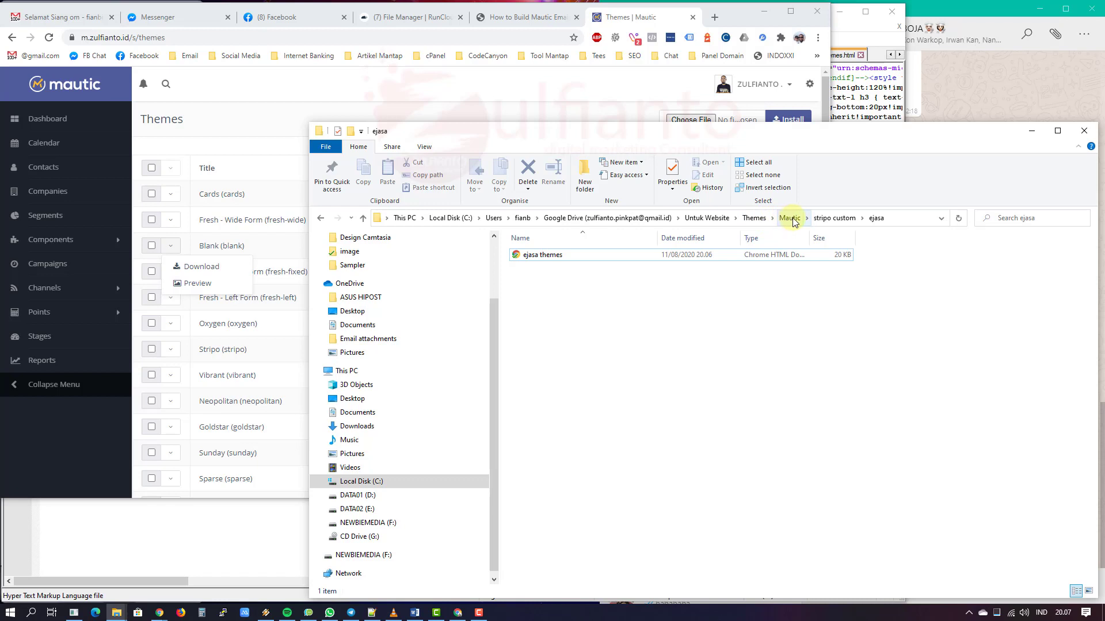
Step: Copy blank.zip into the ejasa folder and extract it there
left_click(834, 218)
left_click(568, 278)
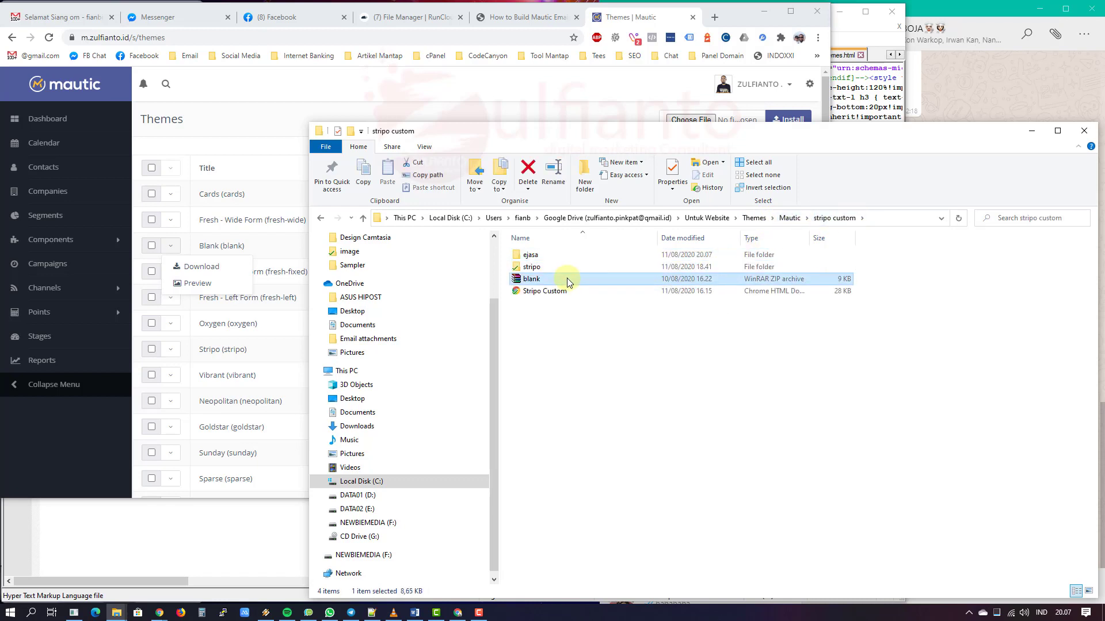
double_click(546, 254)
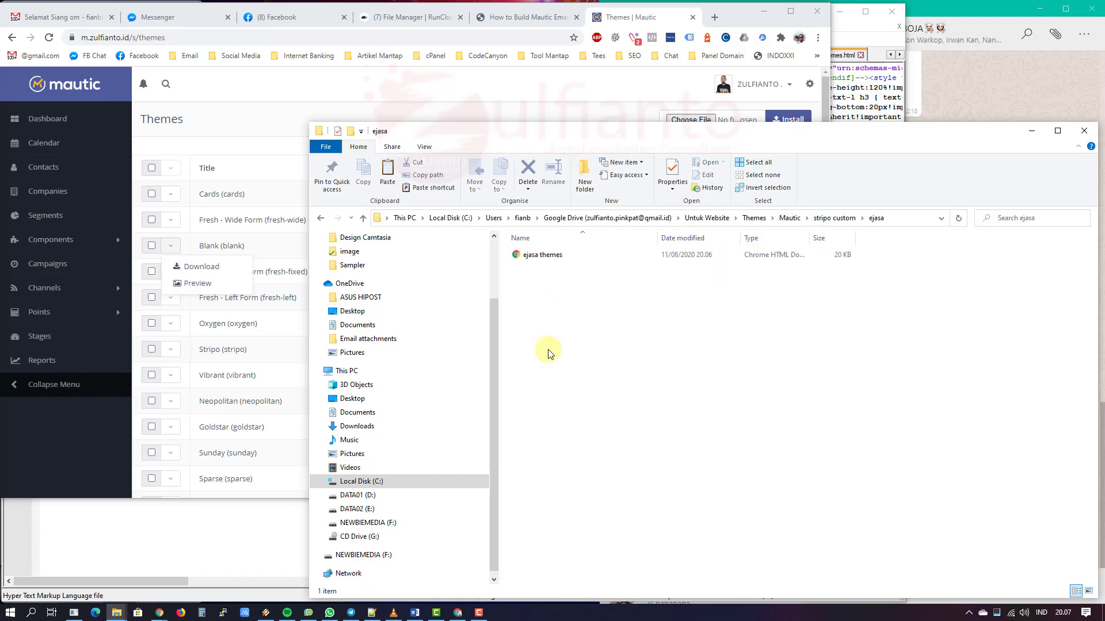
key("ctrl+v")
left_click(528, 258)
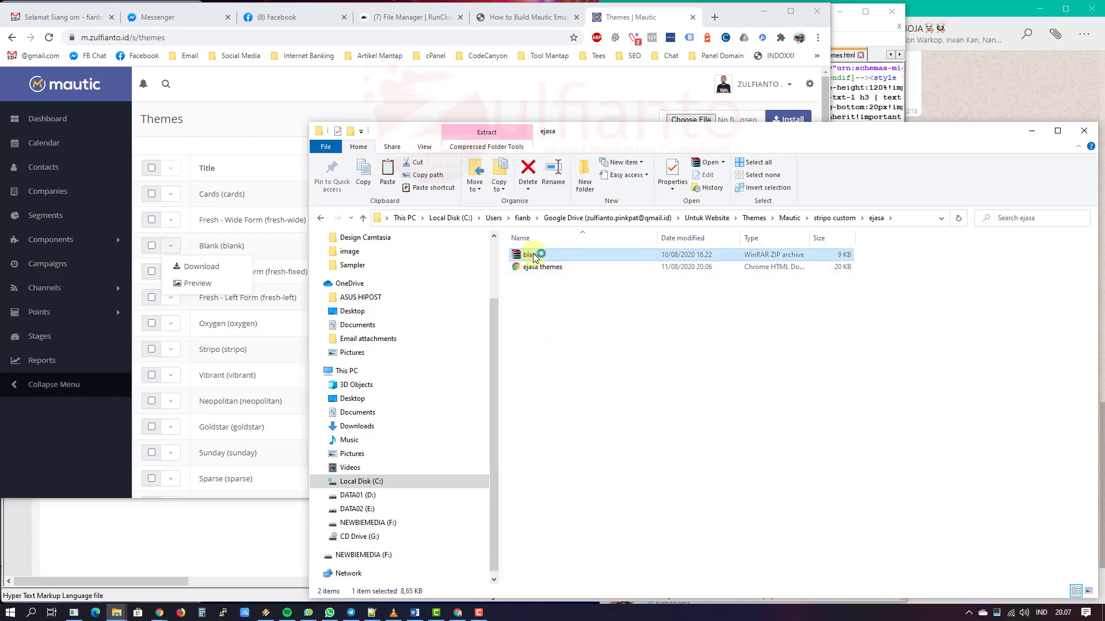
right_click(532, 254)
left_click(597, 298)
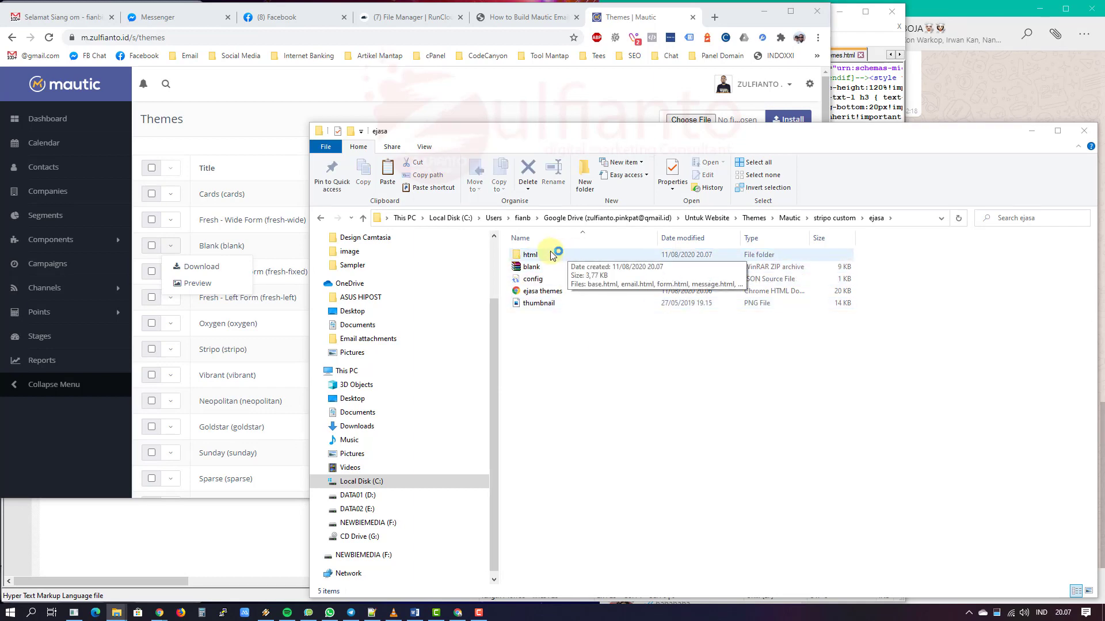
Step: Open the extracted html folder's email.html in Notepad++
double_click(568, 255)
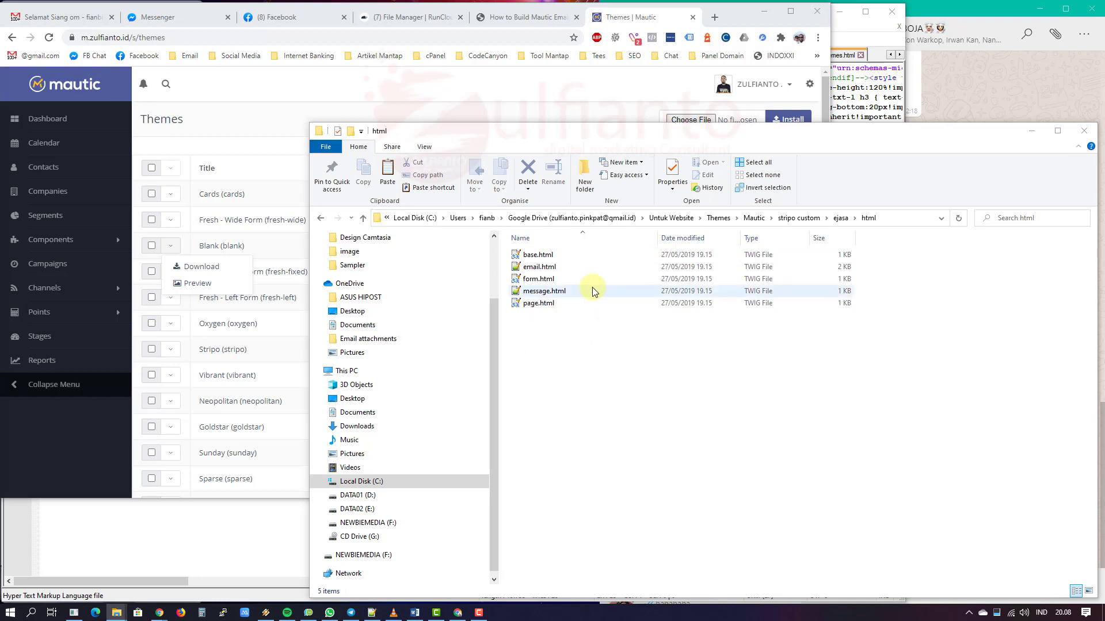
left_click(553, 267)
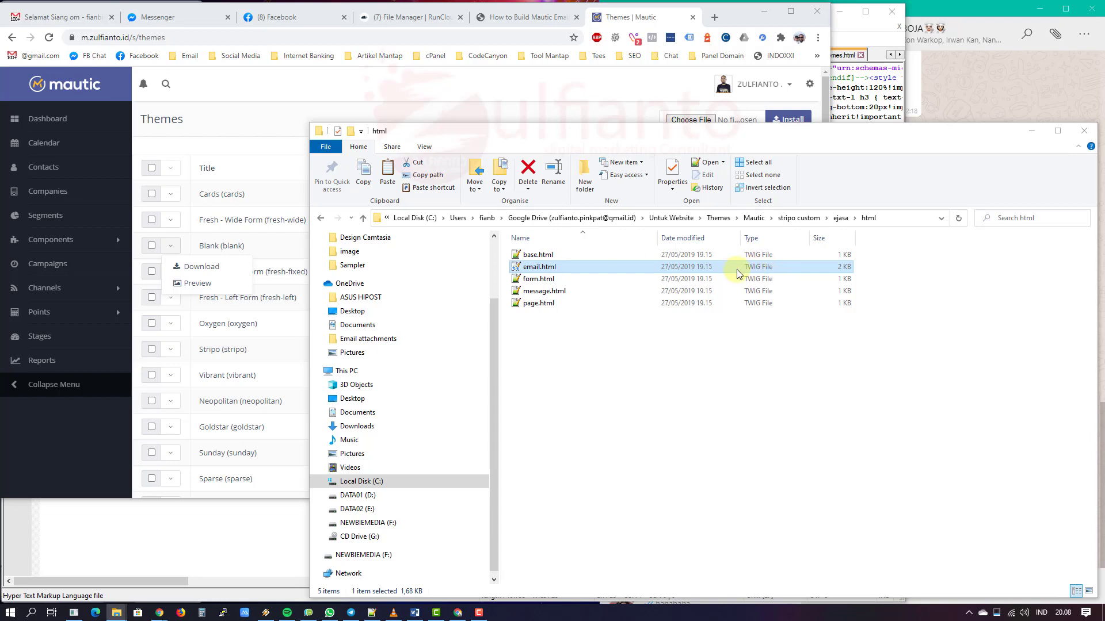
right_click(535, 269)
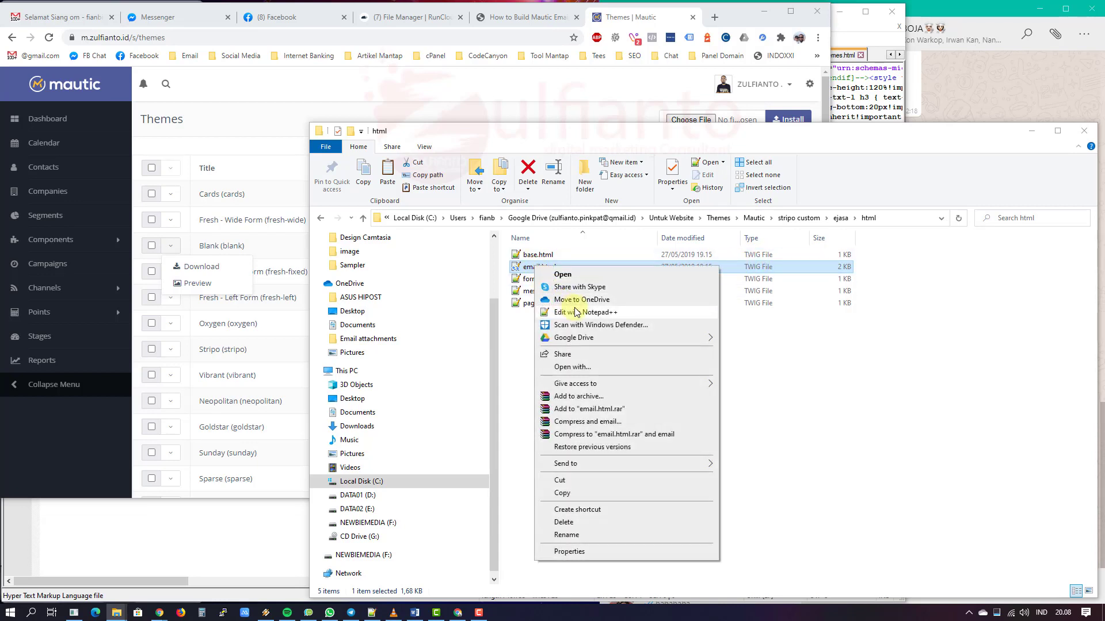
left_click(576, 312)
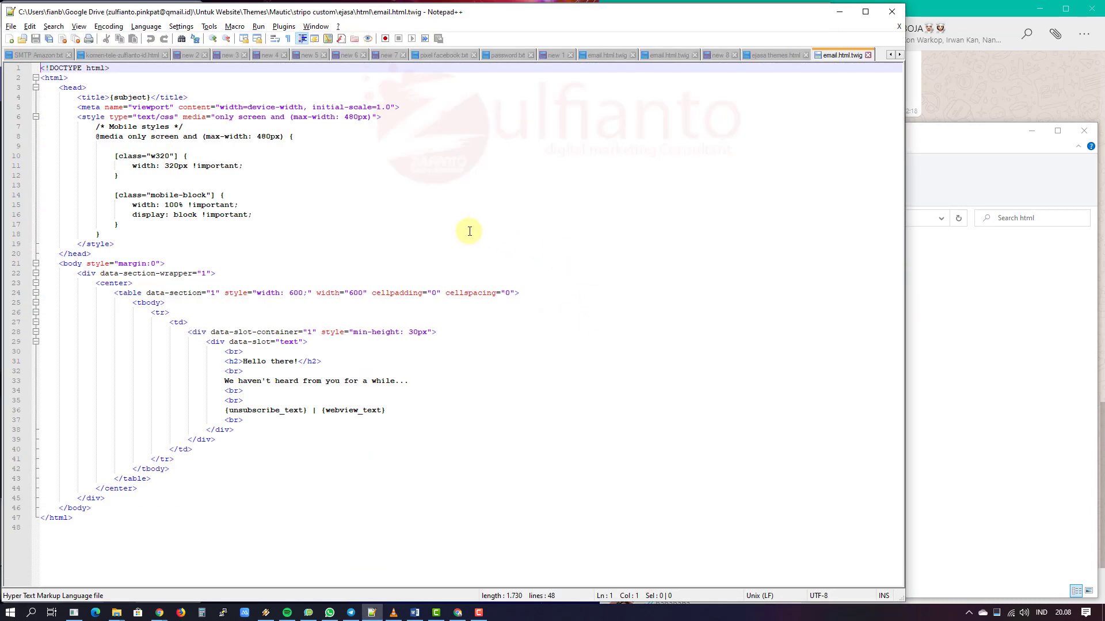
Step: Replace email.html.twig's code with all of the ejasa themes HTML and save it
key("ctrl+a")
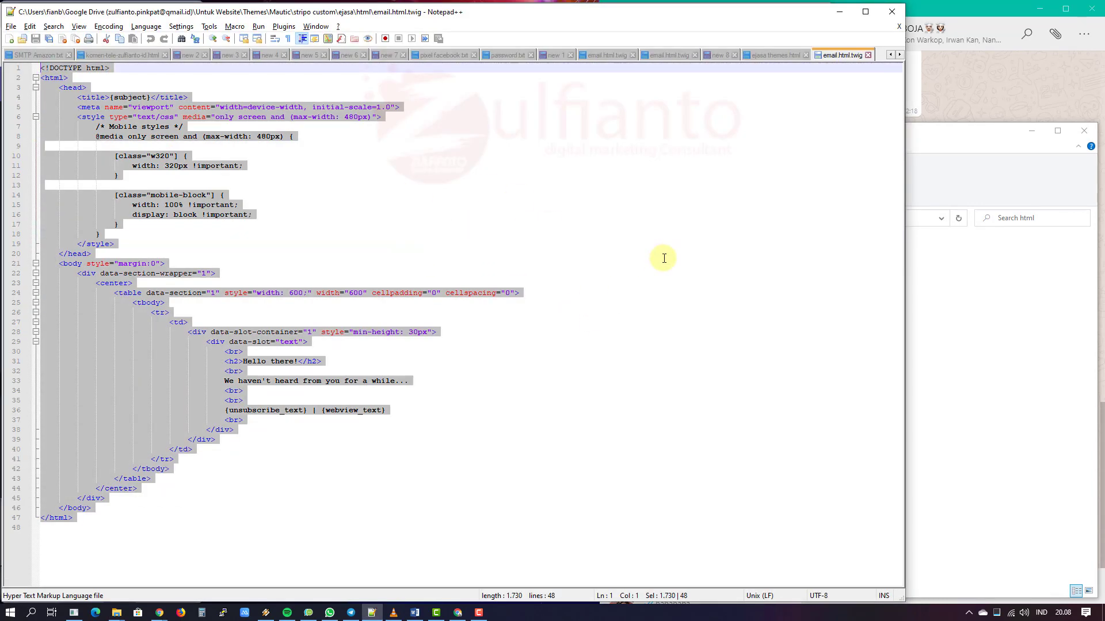
key("Delete")
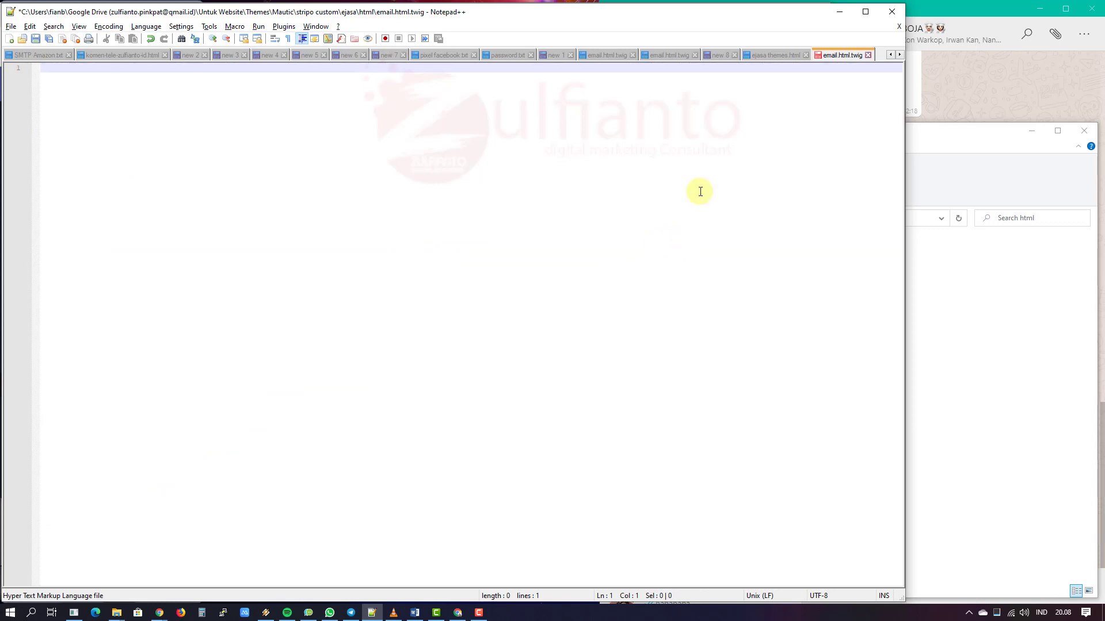
left_click(754, 56)
key("ctrl+a")
key("ctrl+c")
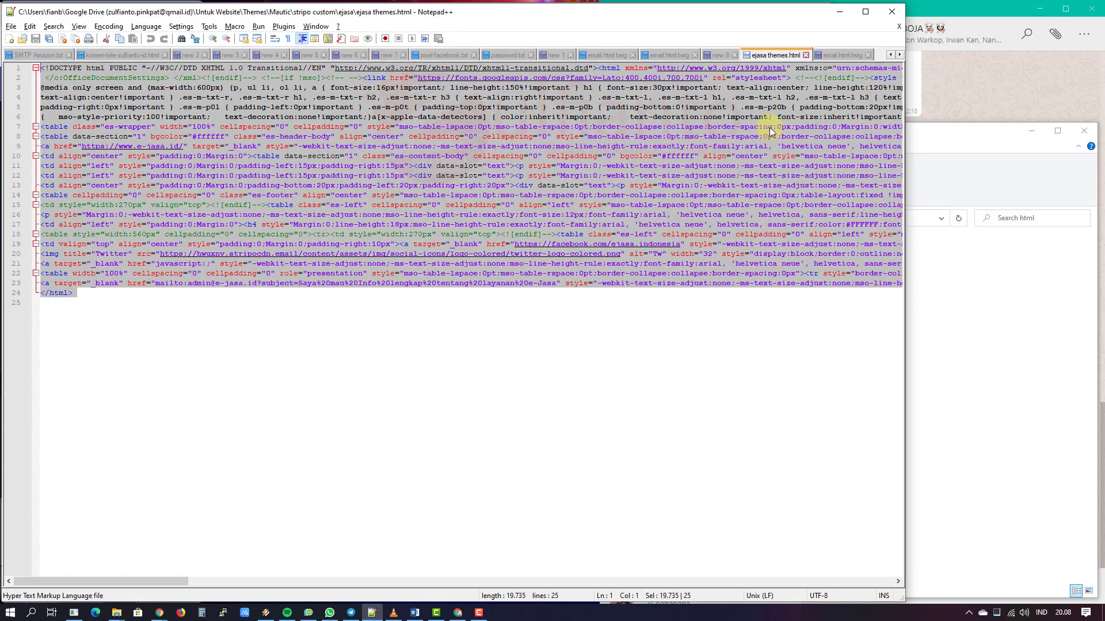
left_click(834, 55)
key("ctrl+v")
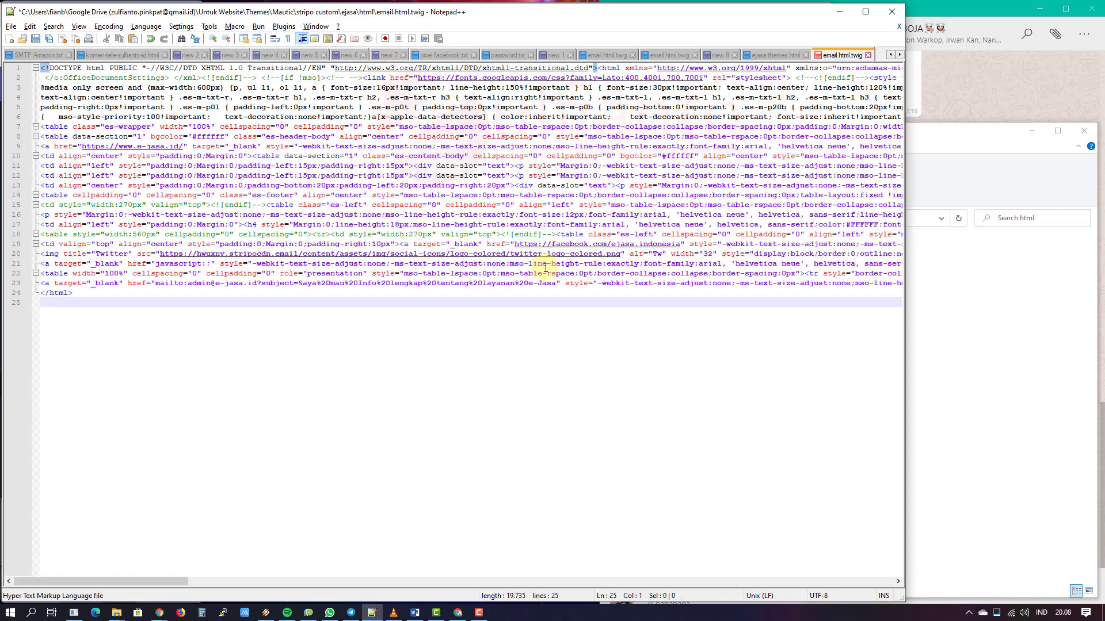
key("ctrl+s")
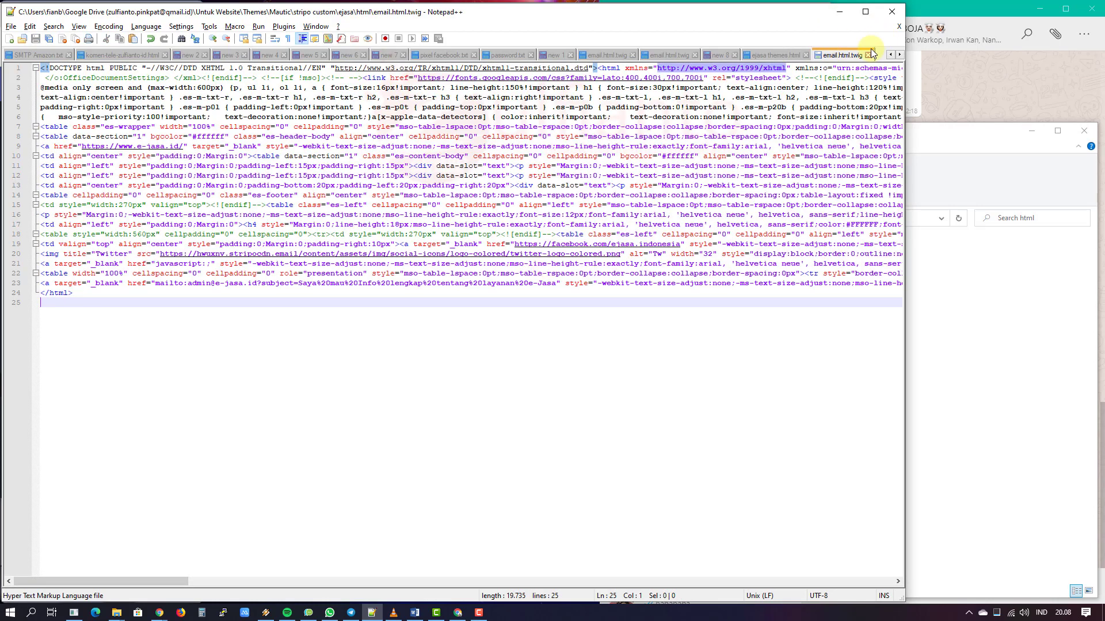
left_click(870, 56)
left_click(983, 349)
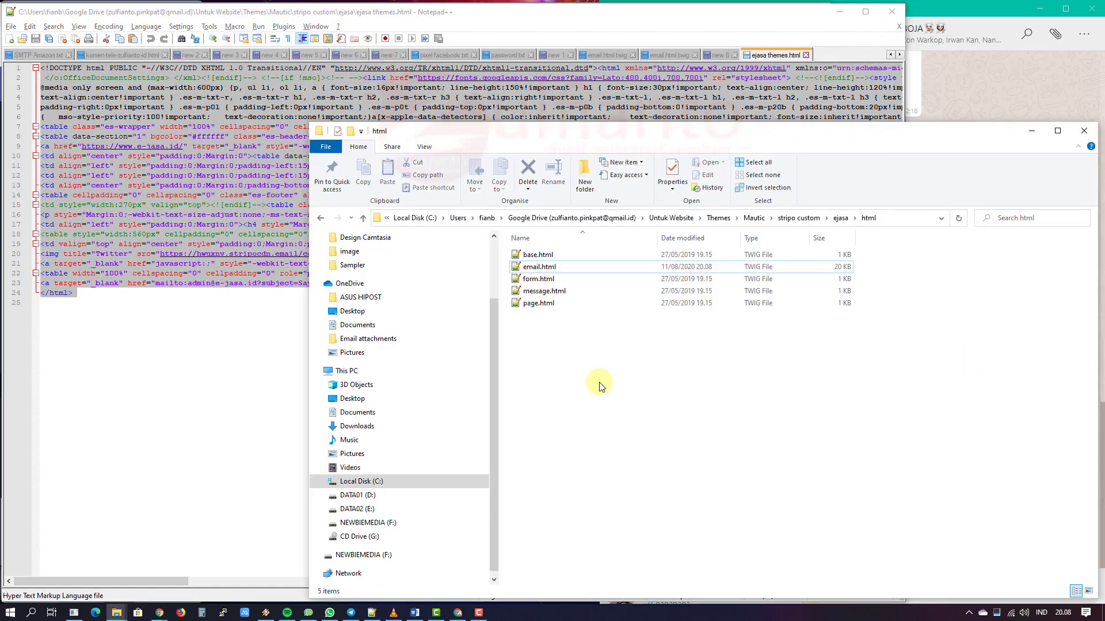
Step: Open config.json in Notepad++ and change the name to Ejasa, plus the author and author URL
left_click(841, 218)
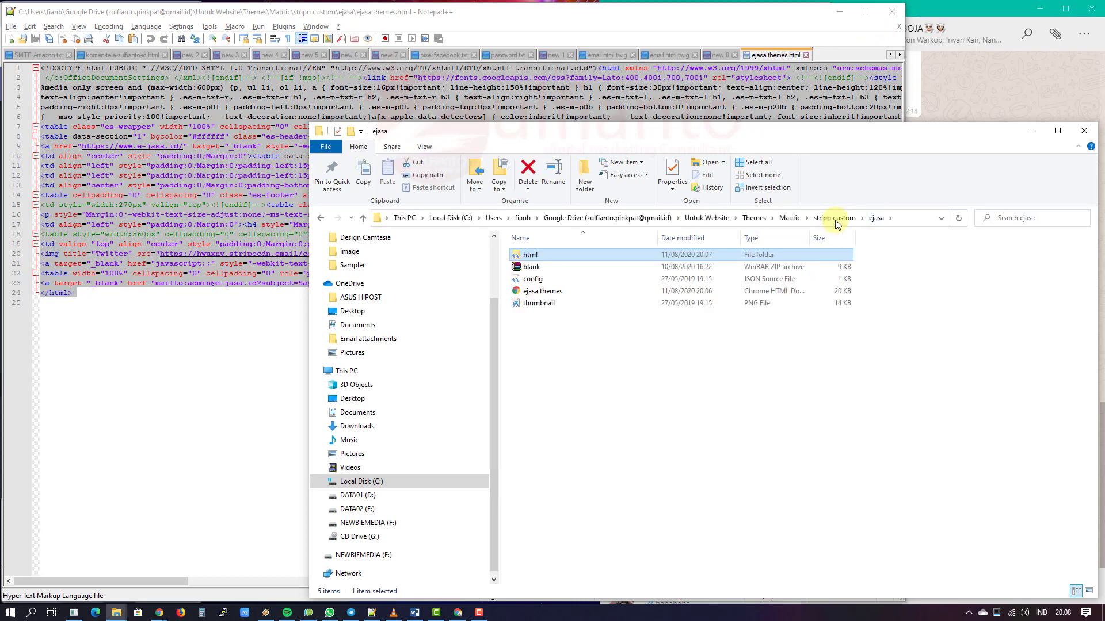
left_click(530, 281)
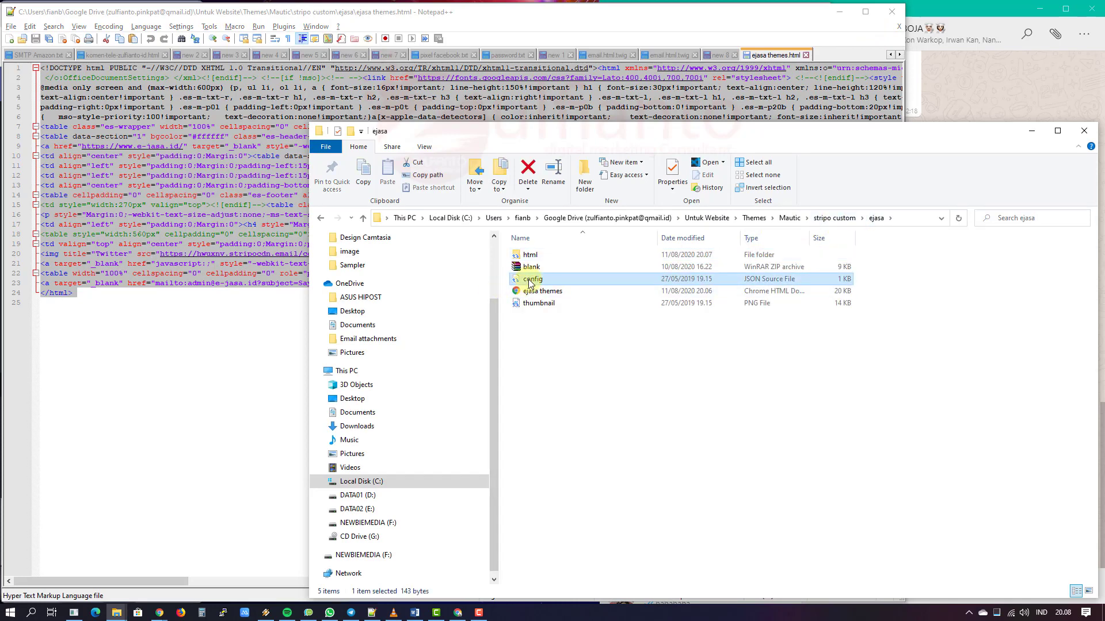
right_click(530, 282)
left_click(566, 327)
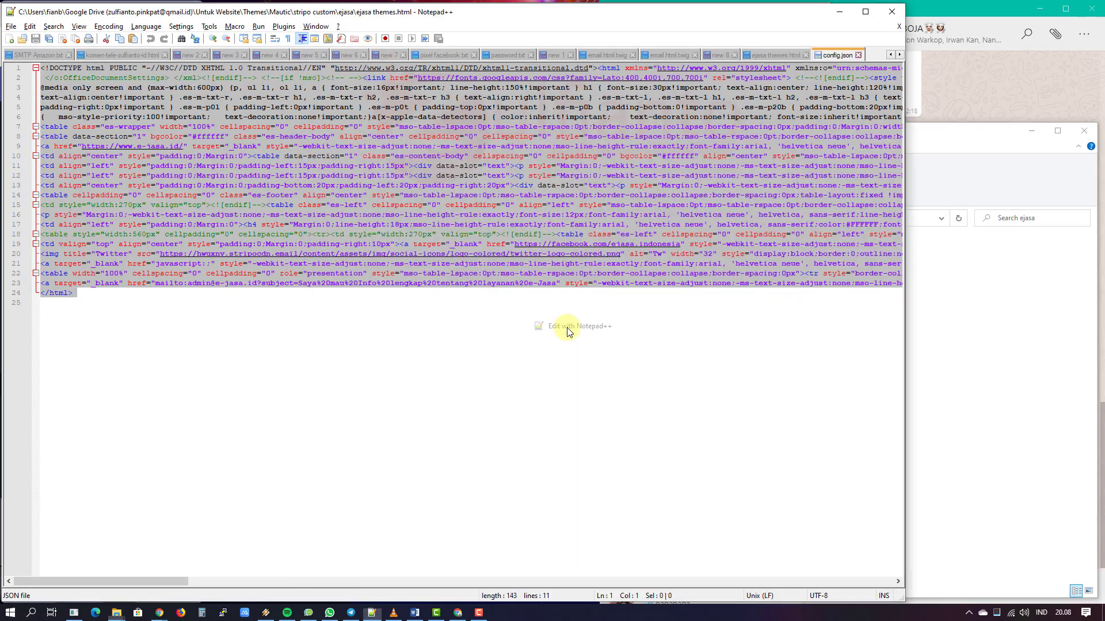
double_click(98, 77)
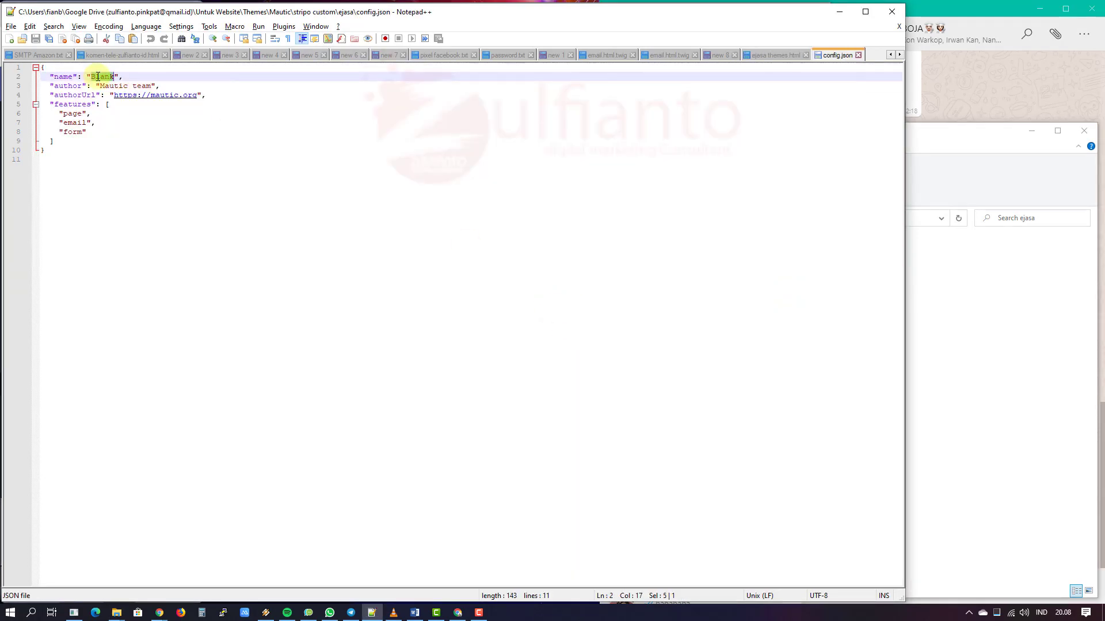
type("Ejasa")
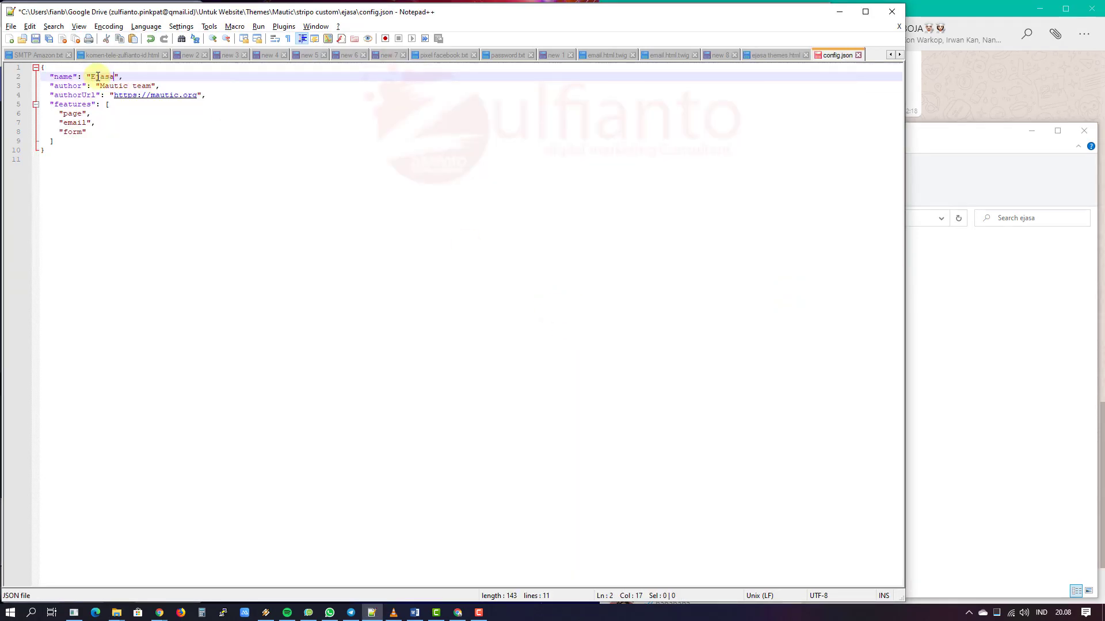
left_click_drag(100, 86, 155, 86)
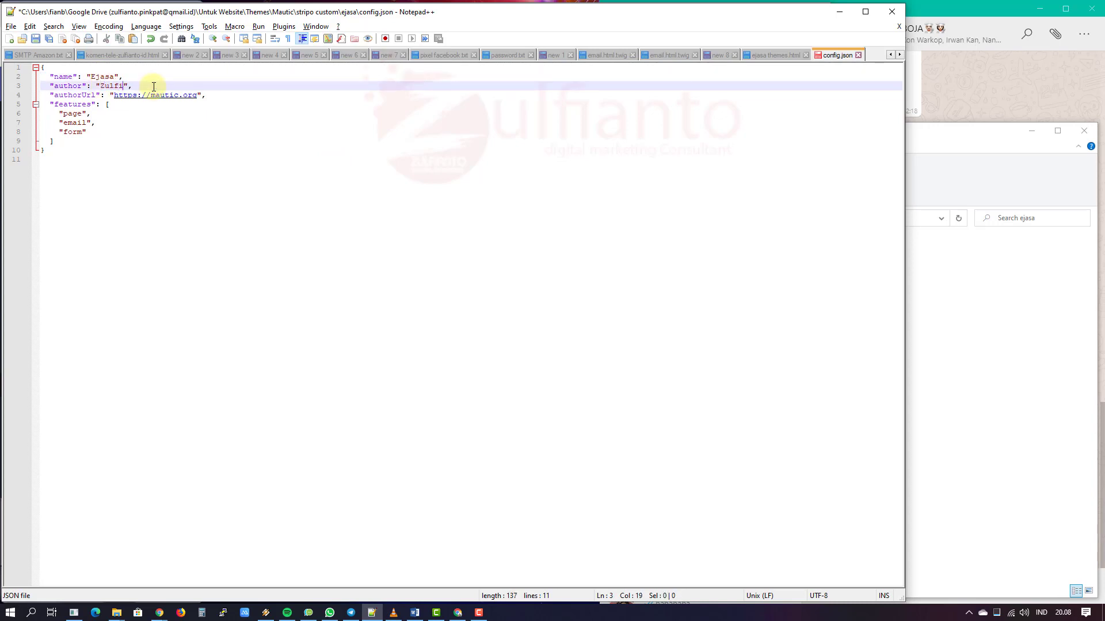
left_click_drag(151, 94, 195, 94)
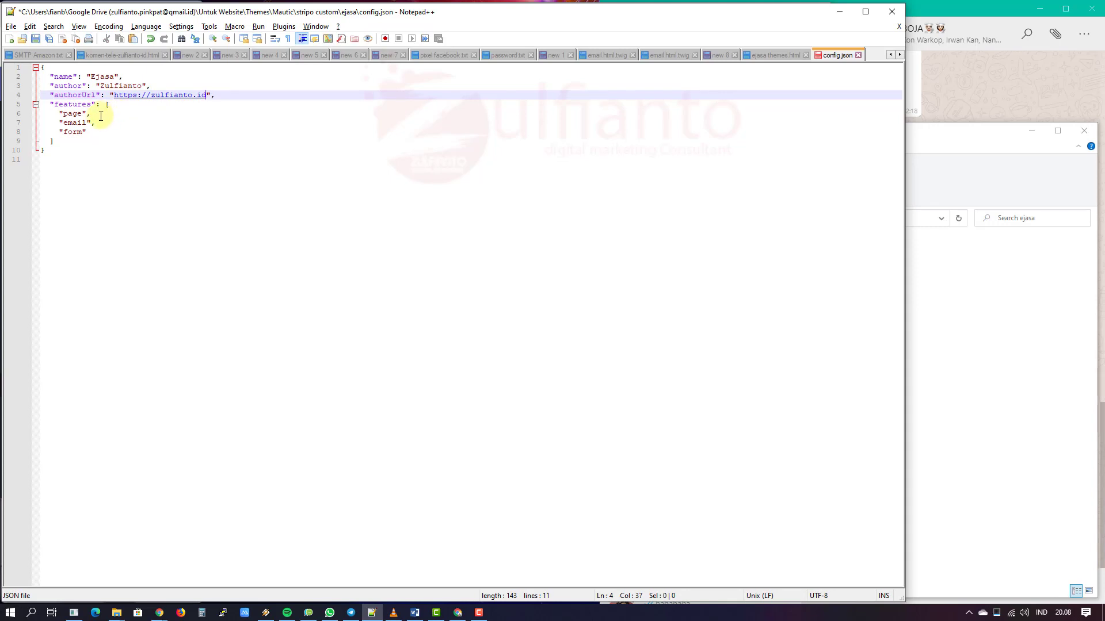
Step: Remove the page and form features so only email remains, and save config.json
left_click(97, 115)
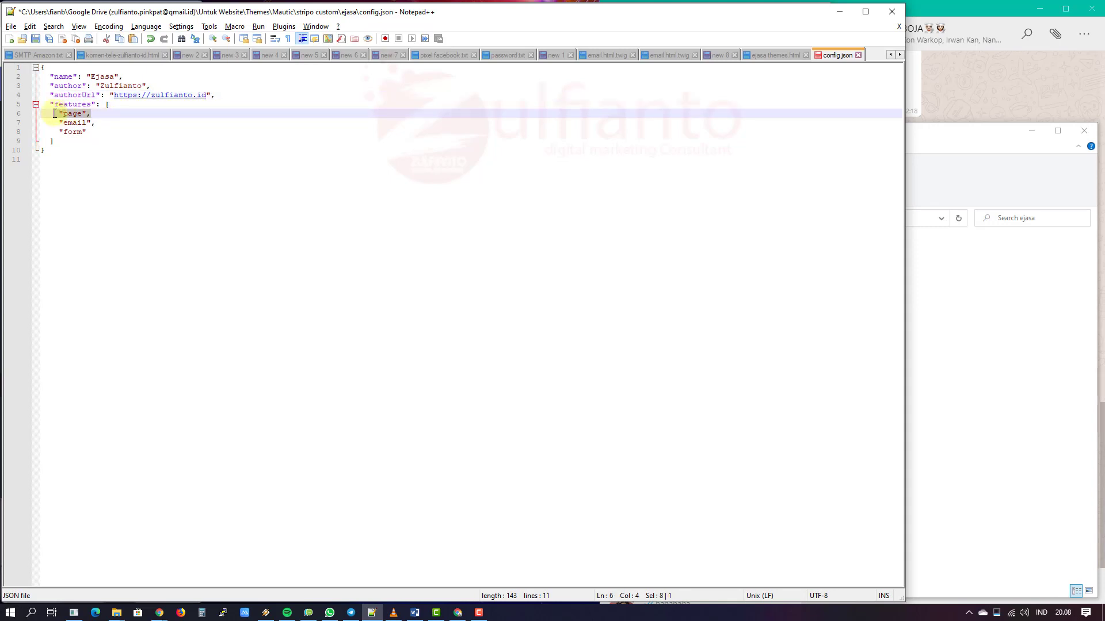
key("Delete")
key("Delete")
key("Delete")
key("Delete")
key("Delete")
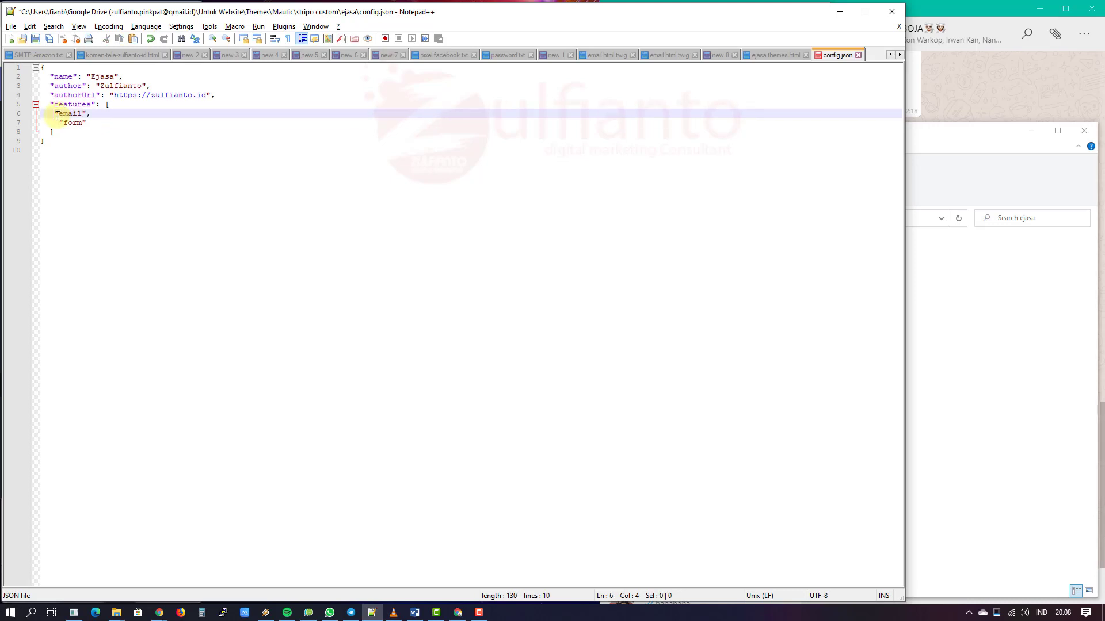
key("Delete")
key("Delete")
key("Delete")
key("Delete")
key("Delete")
key("Delete")
key("Delete")
key("Delete")
key("Delete")
key("Delete")
key("Delete")
key("Delete")
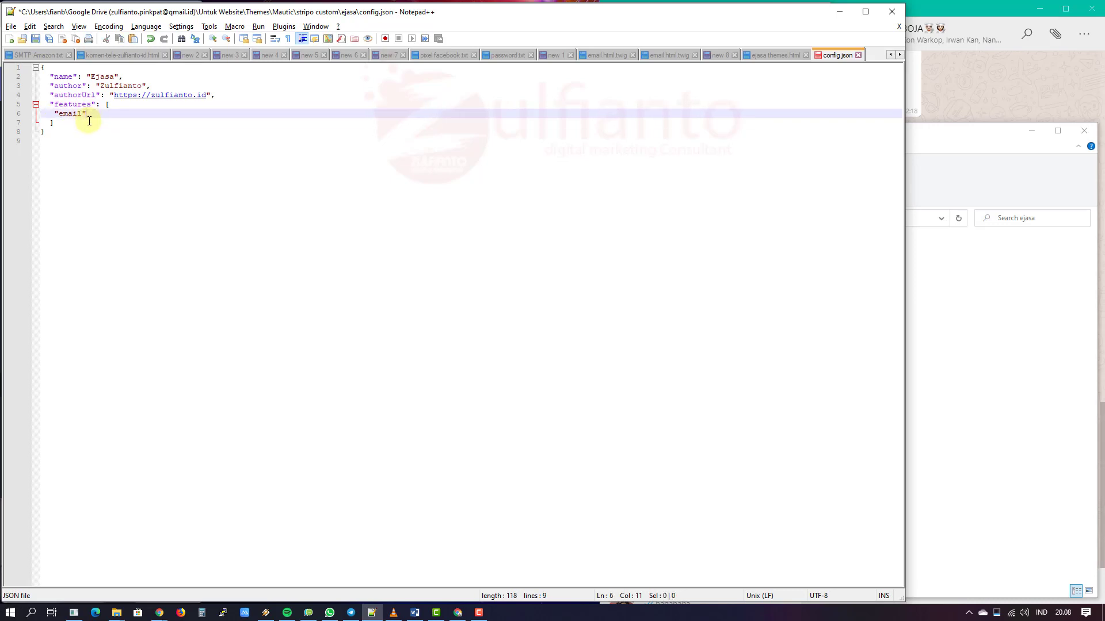
left_click(100, 140)
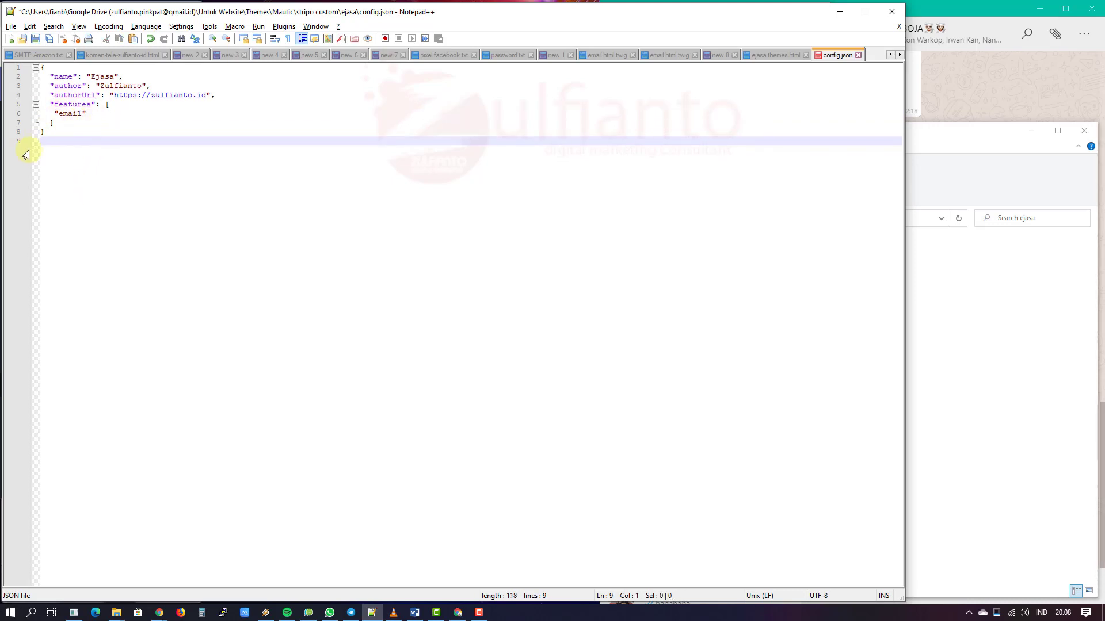
key("ctrl+s")
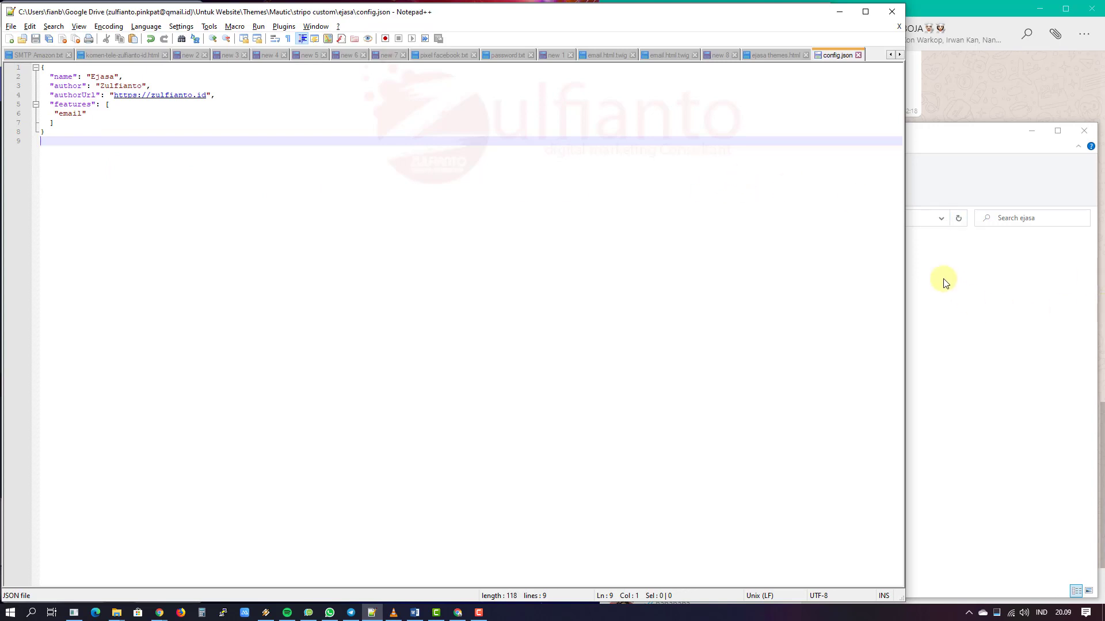
left_click(898, 26)
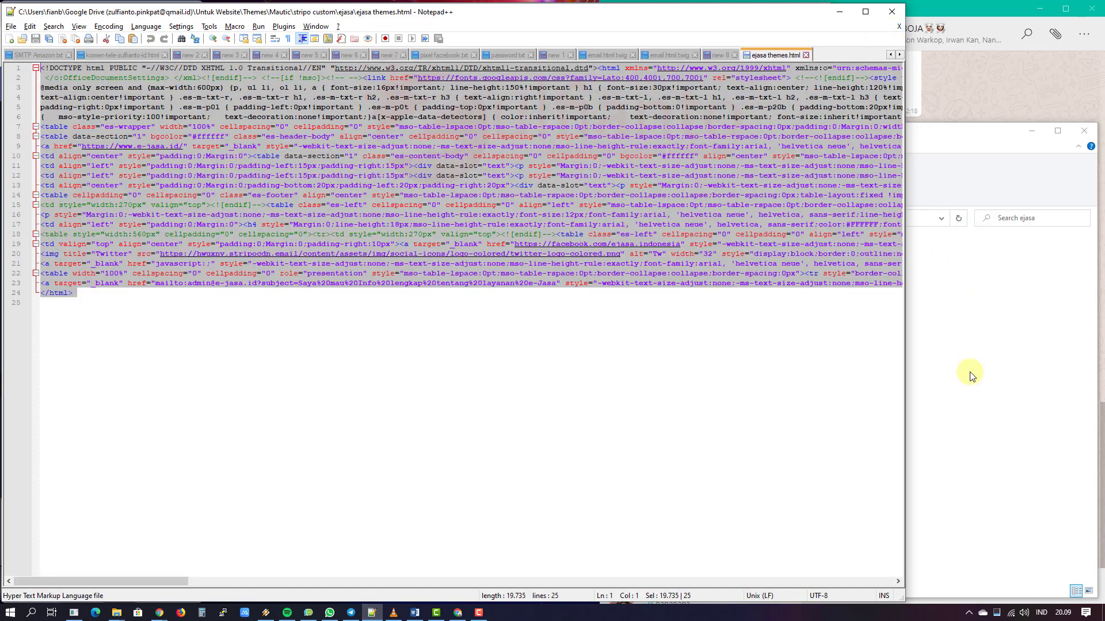
Step: Preview the ejasa themes email full-screen in Stripo and start a Lightshot capture
left_click(967, 371)
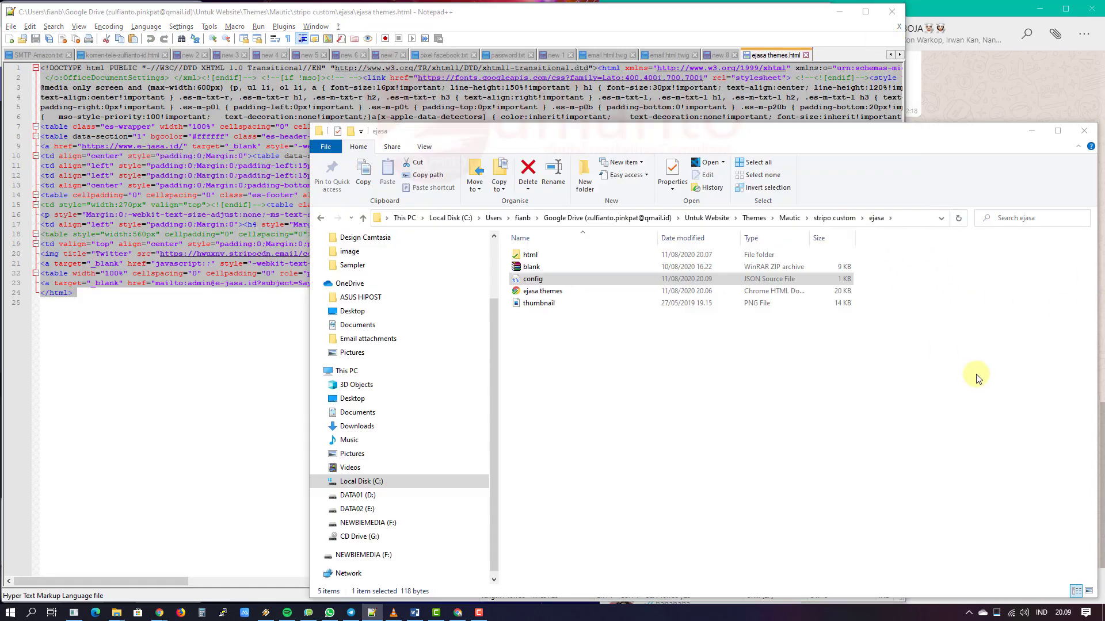
left_click(544, 305)
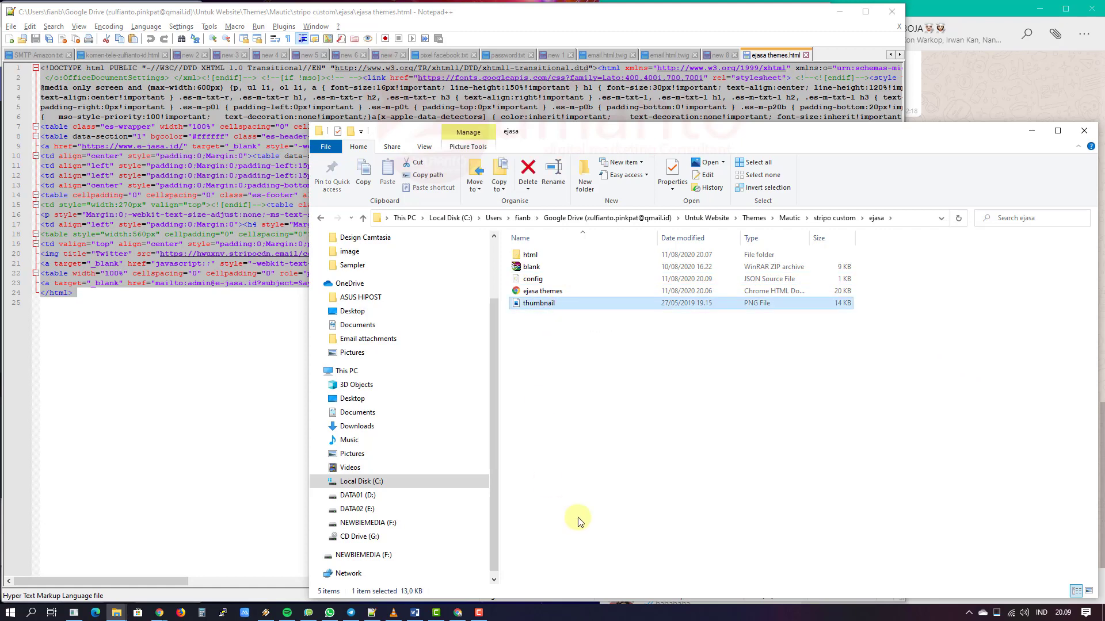
left_click(457, 612)
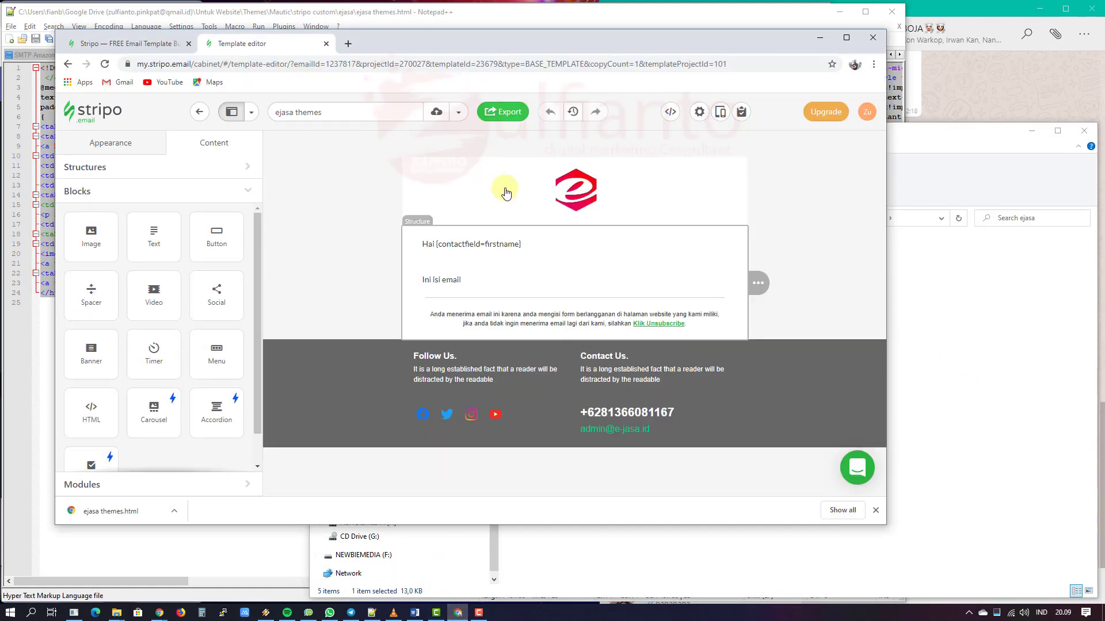
left_click(719, 117)
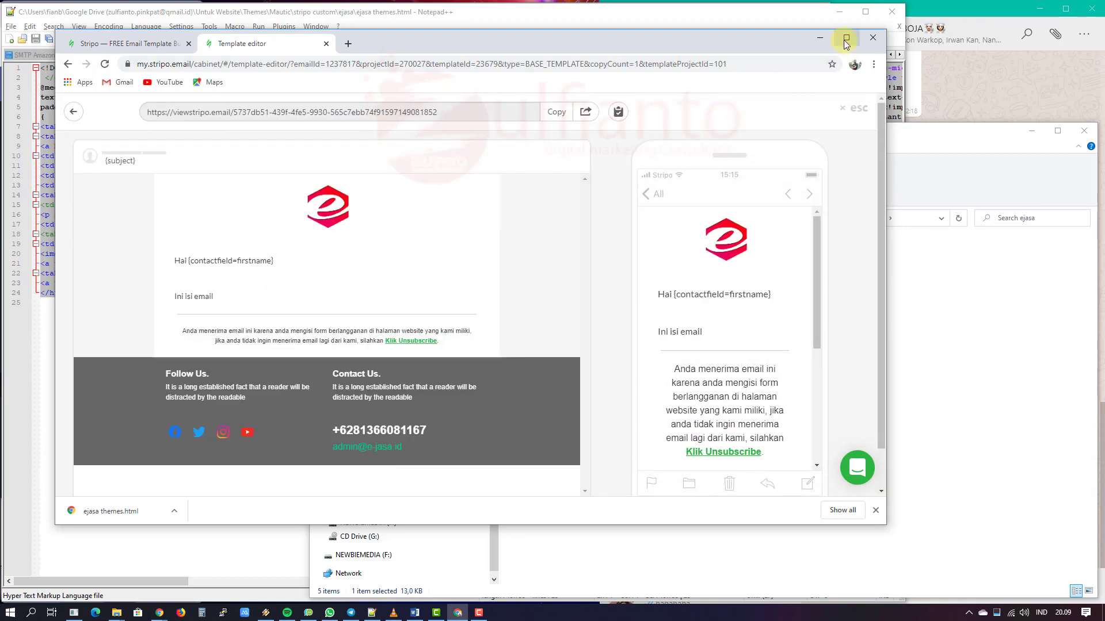
left_click(845, 38)
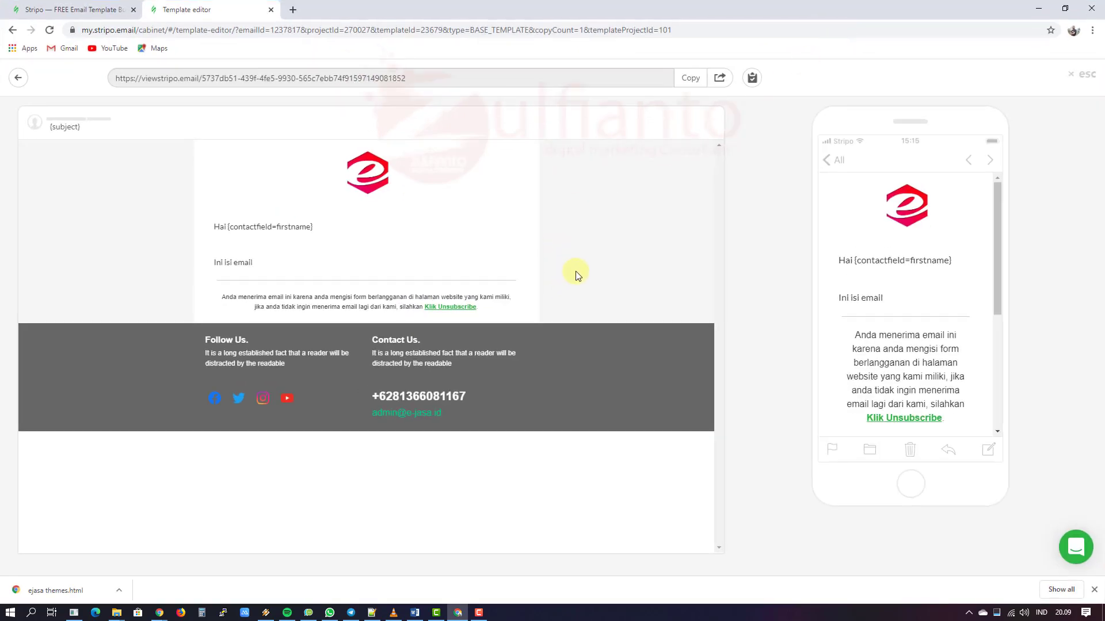
key("Print")
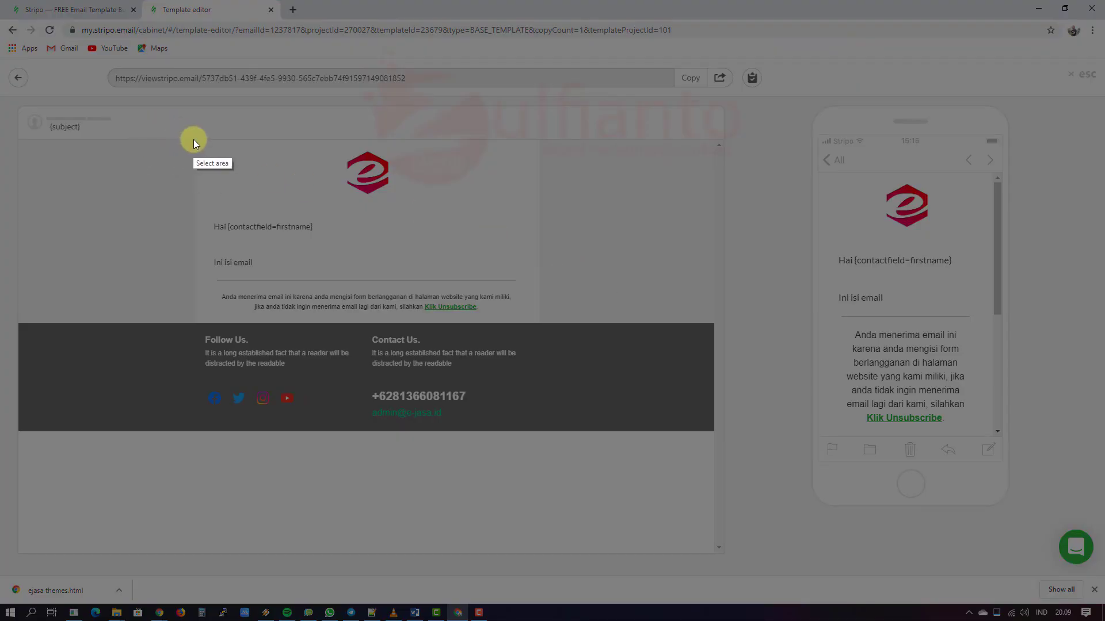
Step: Capture the email from logo to footer in Lightshot and start saving it, browsing into the user folder
left_click_drag(194, 139, 539, 430)
left_click(512, 441)
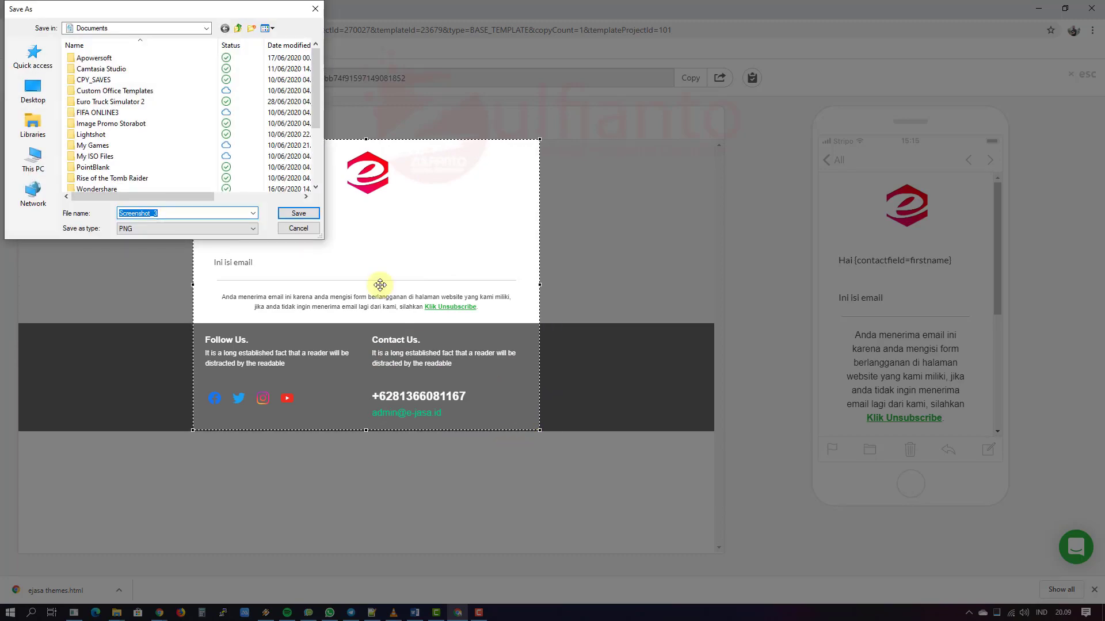
left_click(95, 26)
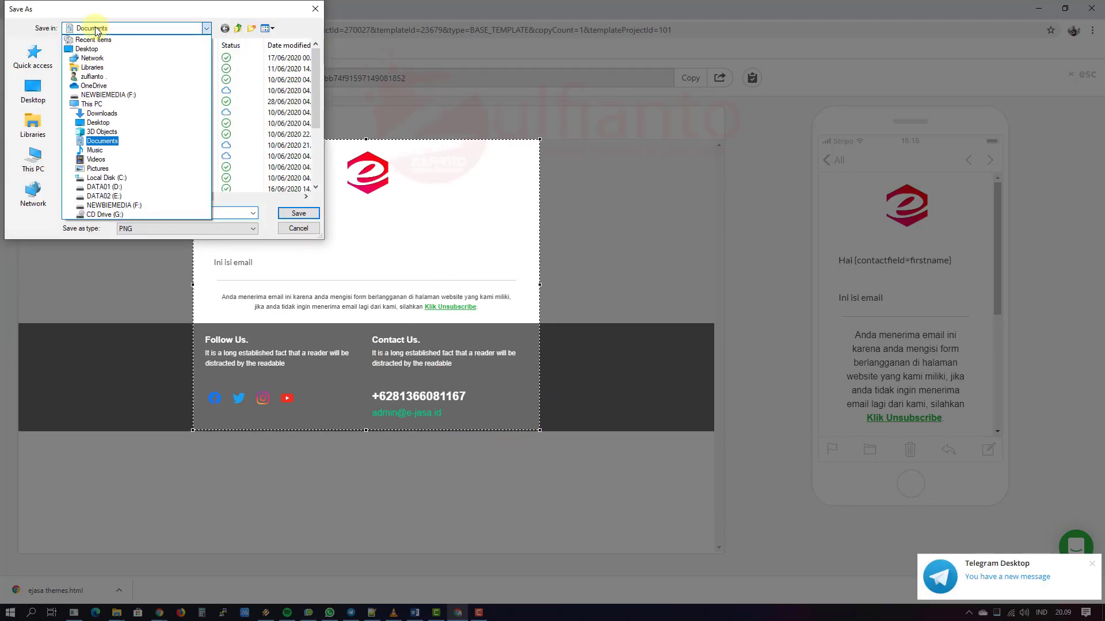
left_click(148, 178)
double_click(143, 134)
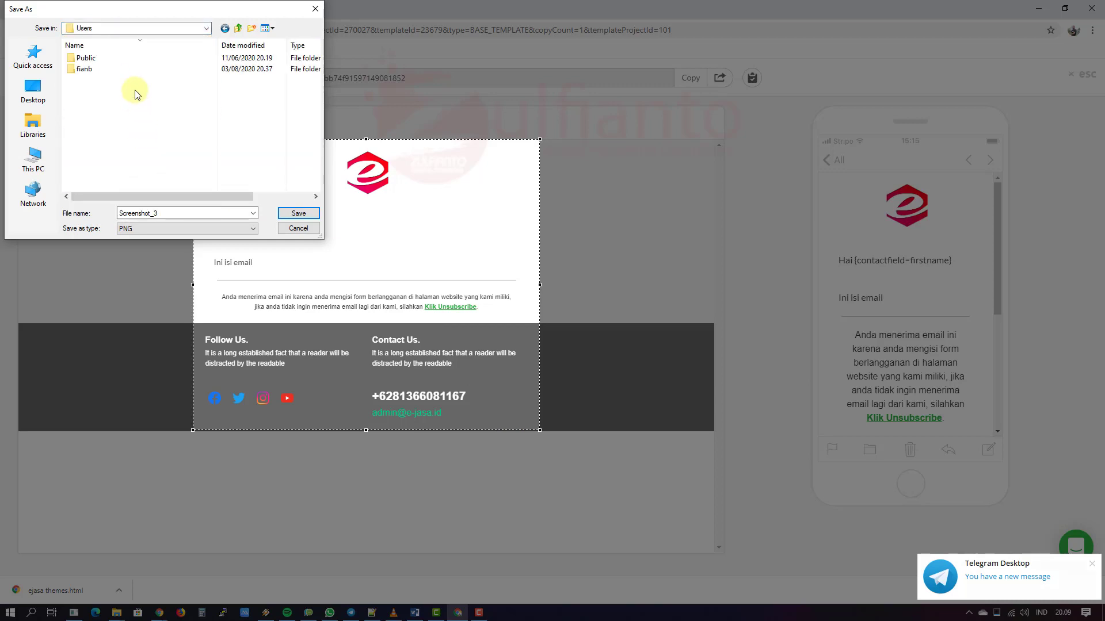
double_click(126, 59)
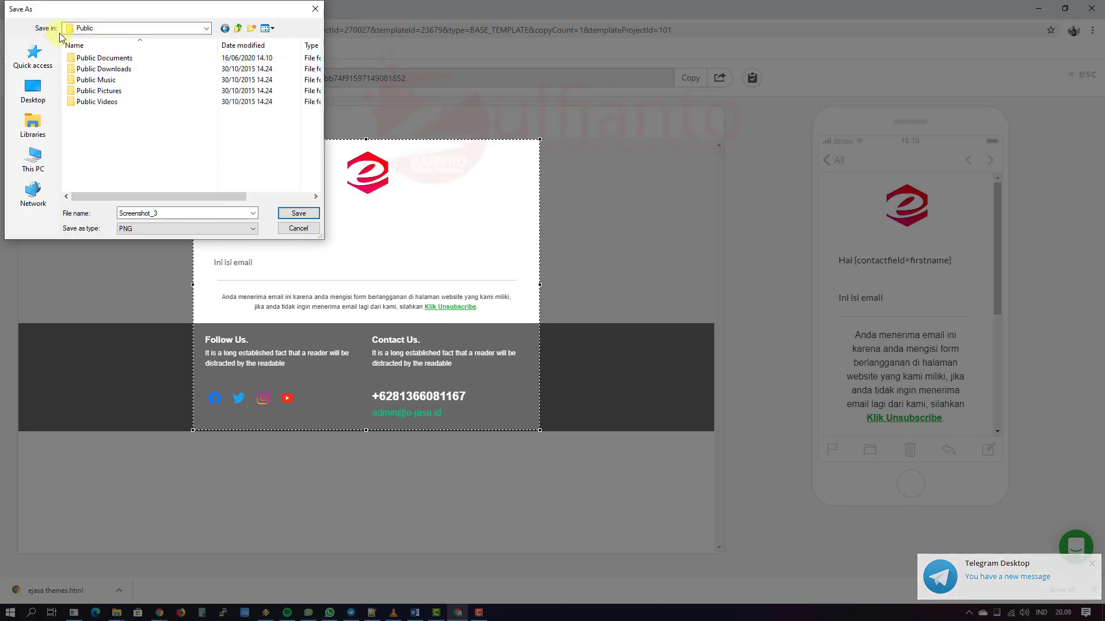
left_click(225, 28)
double_click(123, 68)
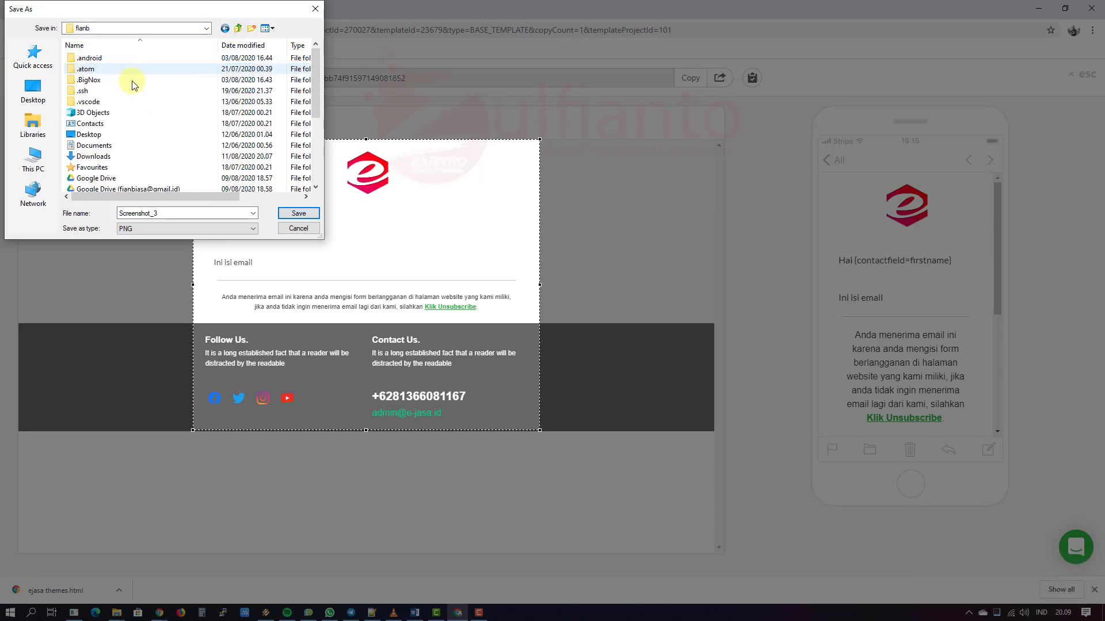
Step: Save the capture as thumbnail.png in stripo custom\ejasa, replacing the existing file
scroll(150, 115, "down", 3)
double_click(181, 134)
scroll(166, 144, "down", 3)
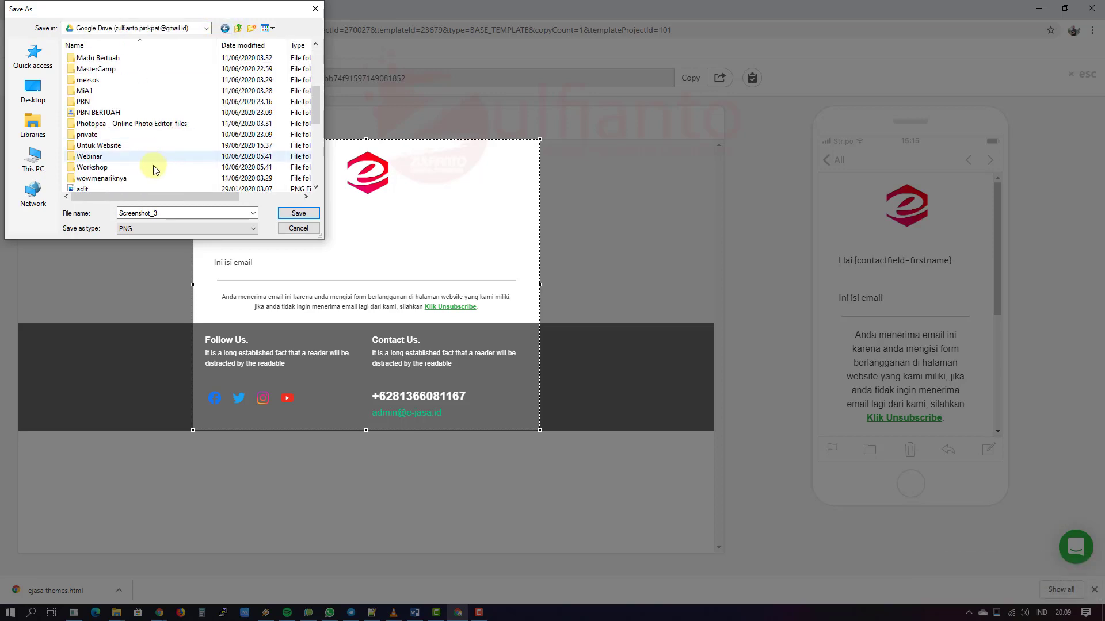
double_click(143, 147)
scroll(143, 147, "down", 1)
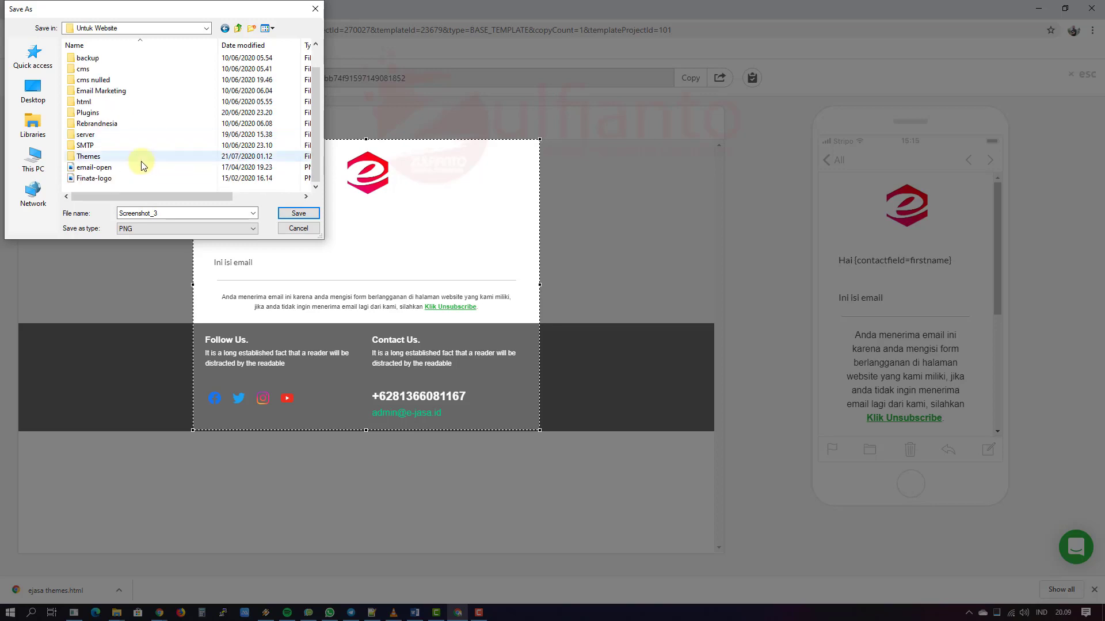
double_click(137, 155)
double_click(118, 91)
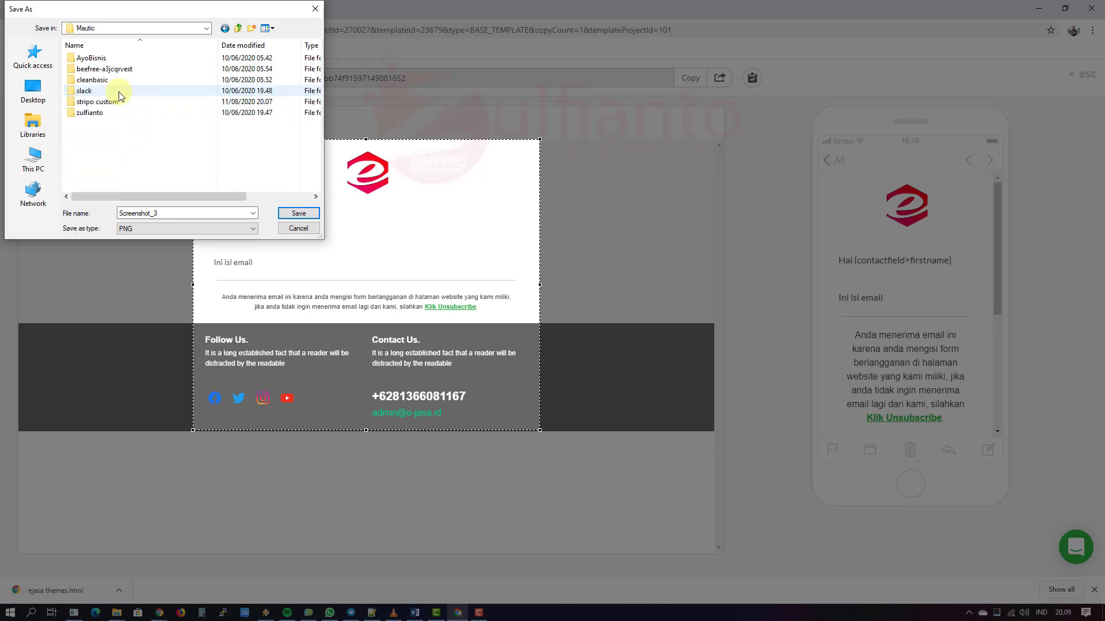
double_click(144, 102)
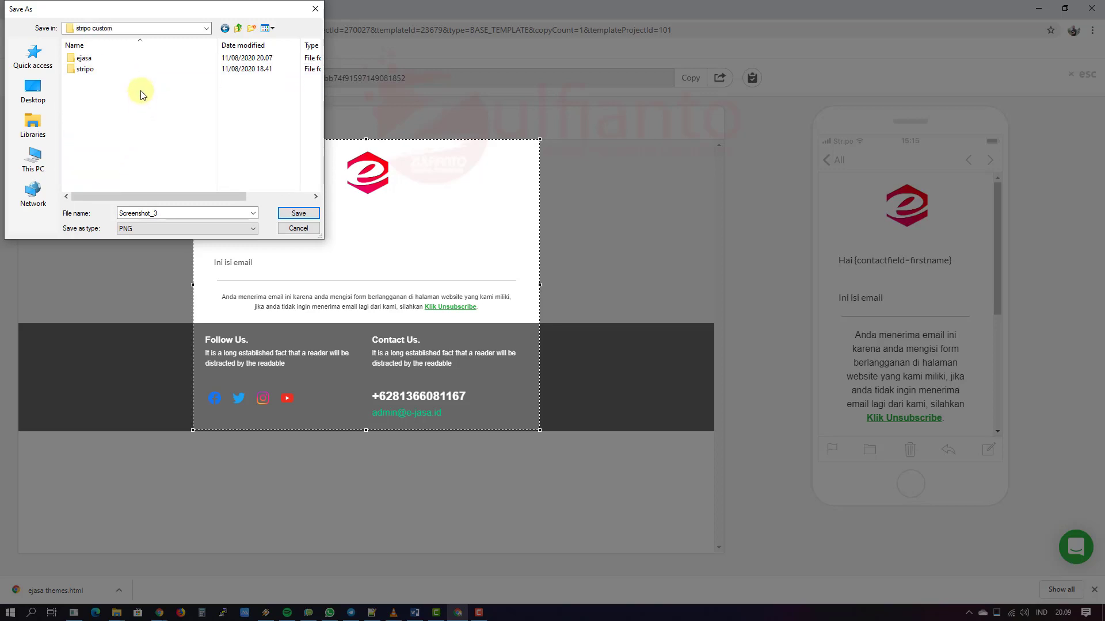
double_click(118, 60)
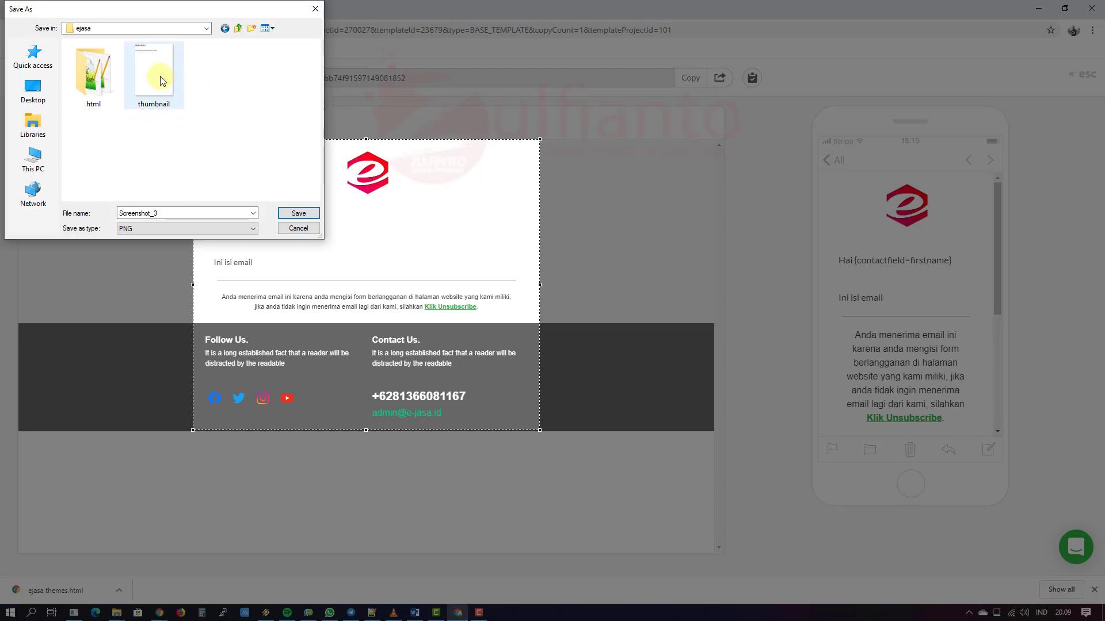
left_click(161, 92)
left_click(282, 214)
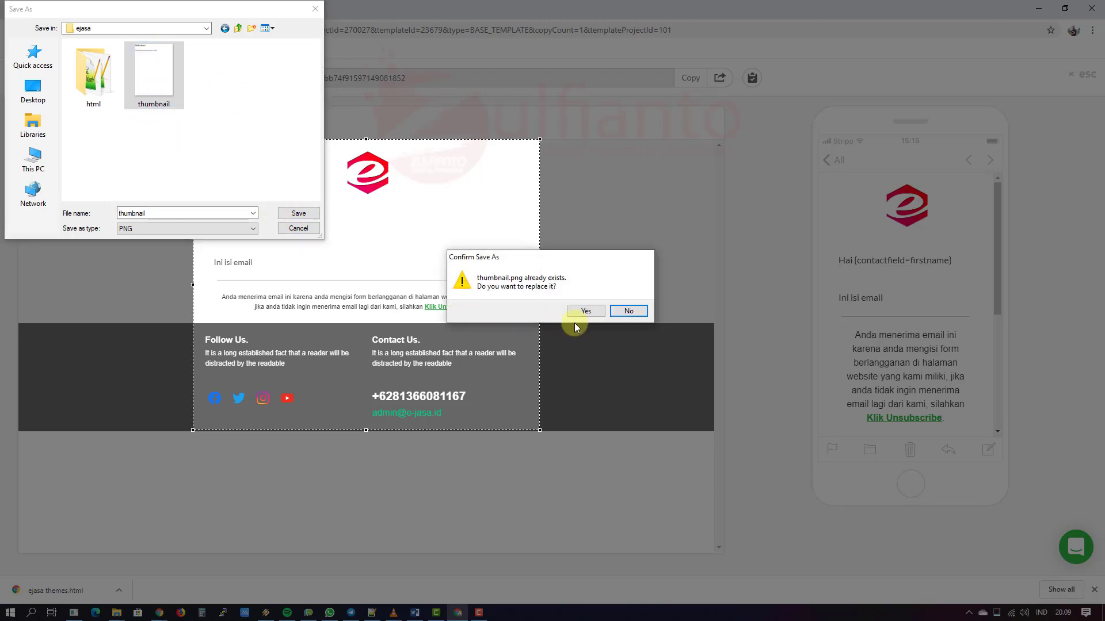
left_click(585, 311)
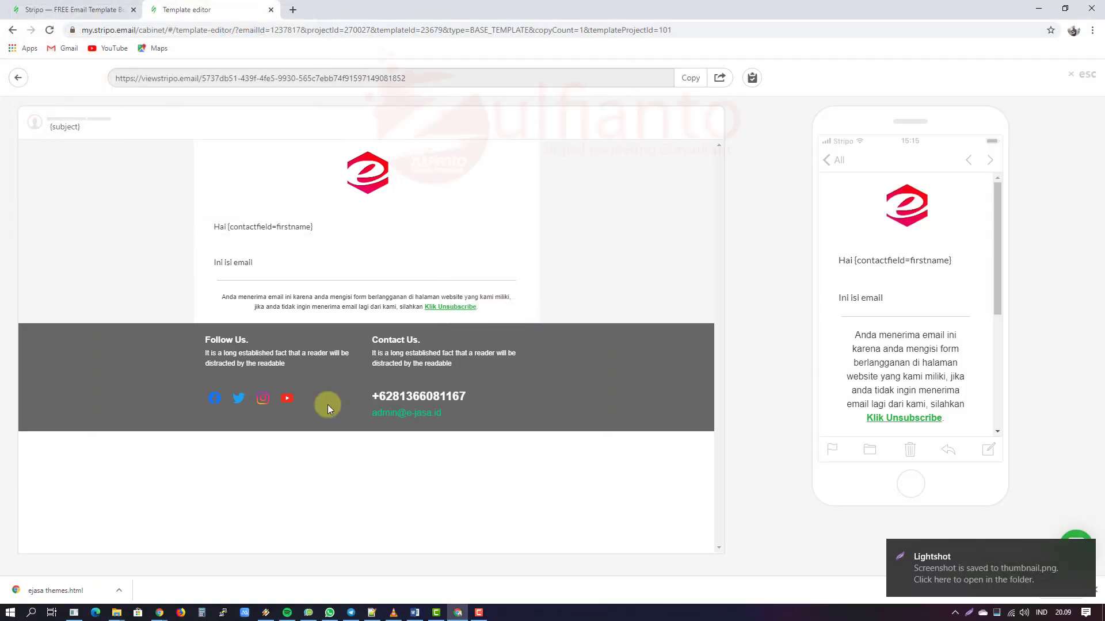
Step: Refresh the ejasa folder and delete the blank archive
left_click(116, 613)
left_click(180, 574)
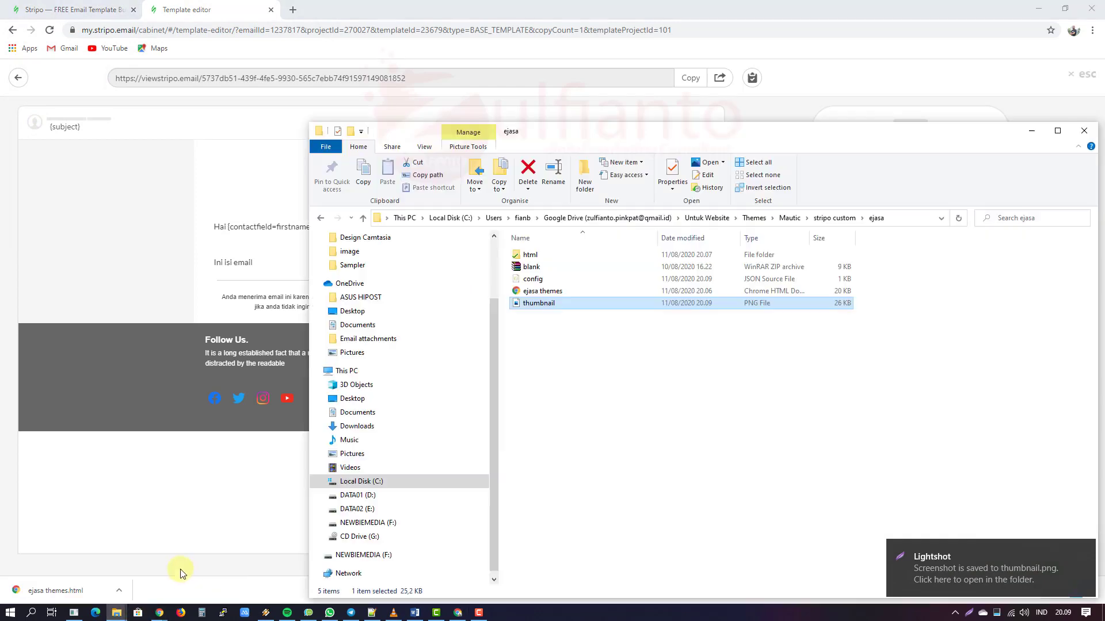
left_click(616, 451)
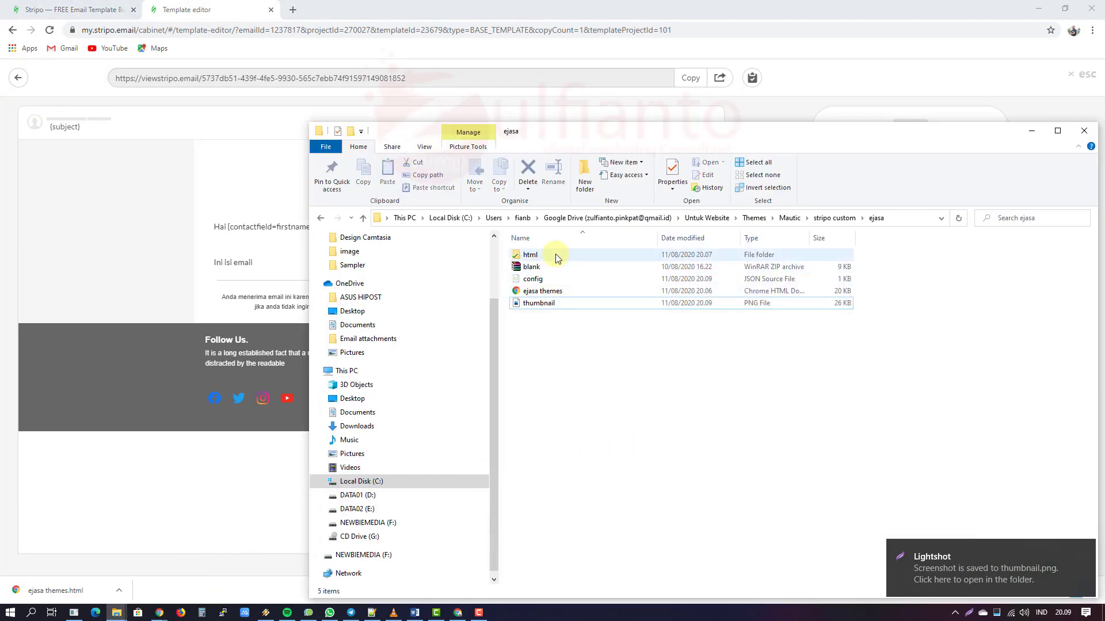
right_click(532, 323)
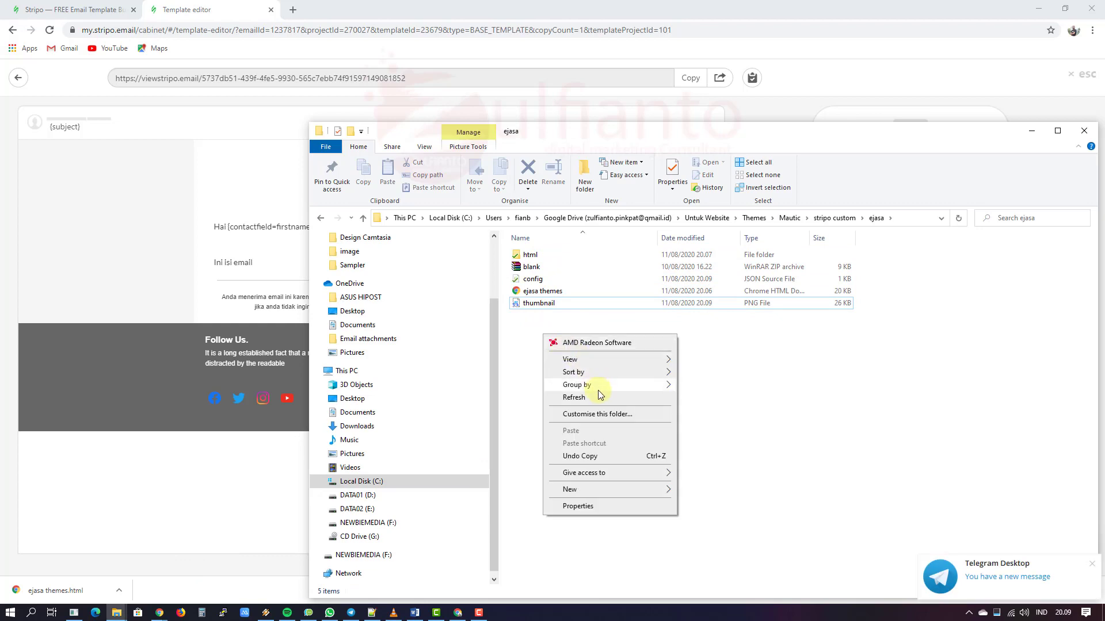
left_click(599, 397)
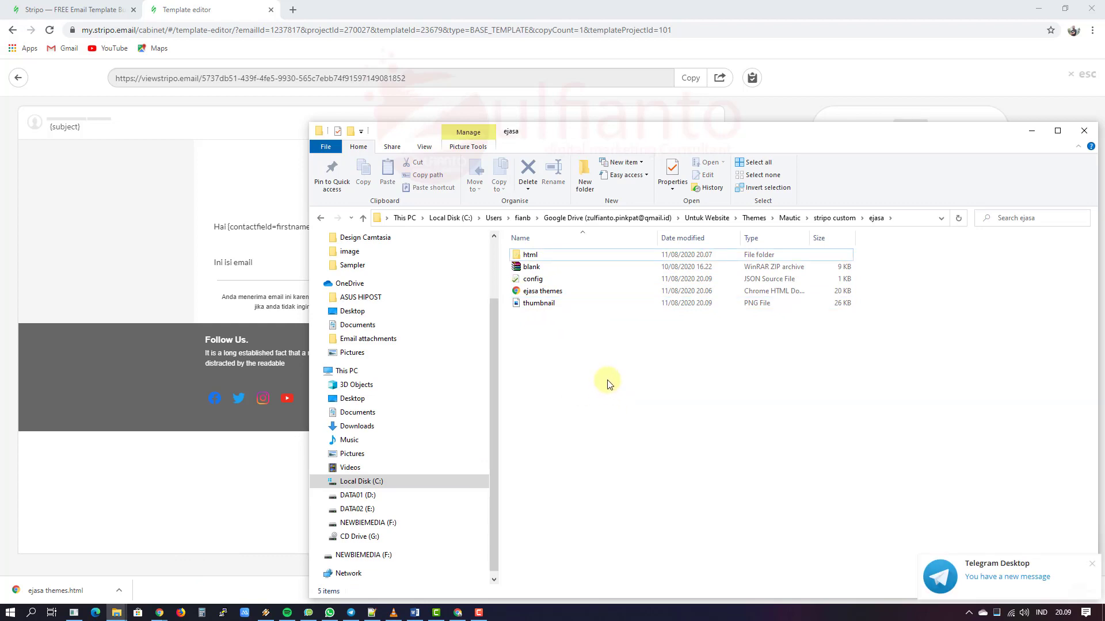
left_click(555, 254)
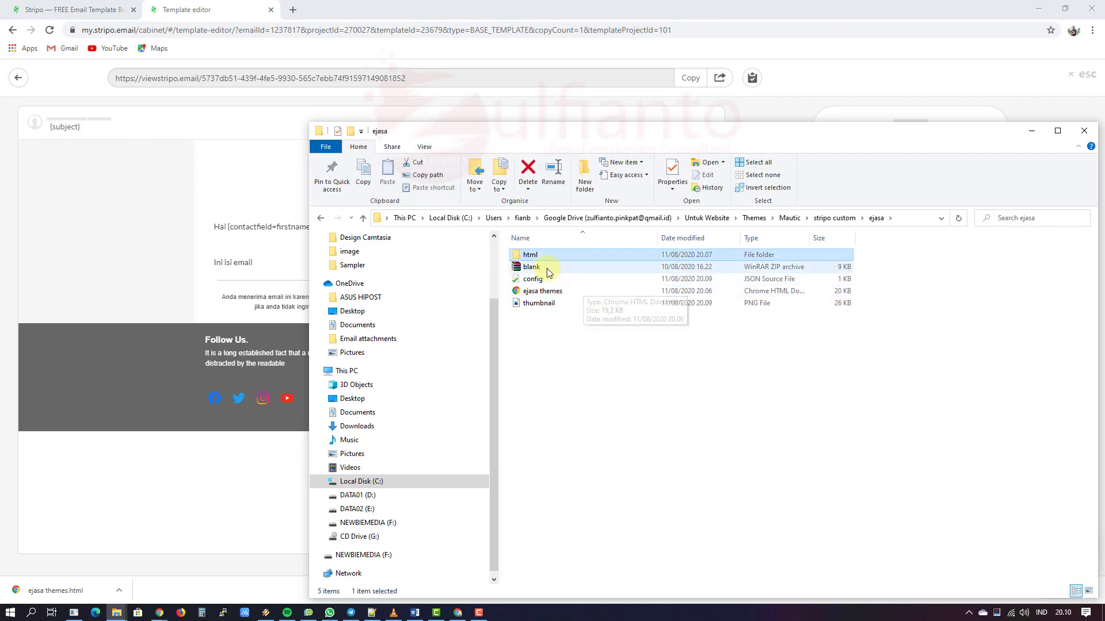
left_click(546, 268)
key("Delete")
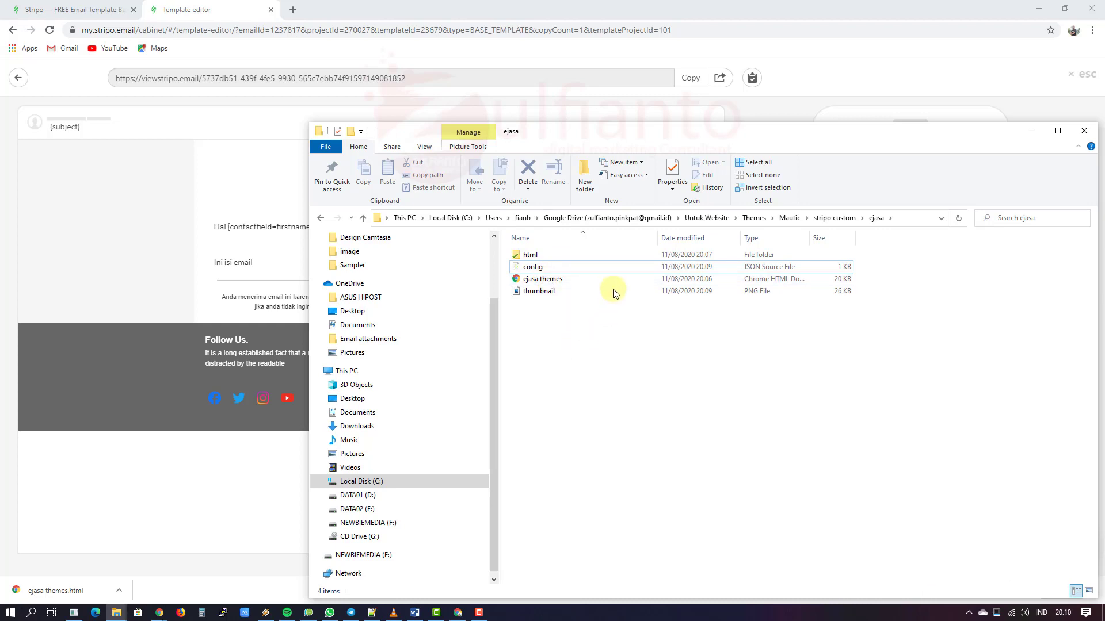
Step: Pack html, config and thumbnail into an ejasa.zip archive, then return to Mautic's Themes page
left_click(548, 254)
left_click(564, 264, "ctrl")
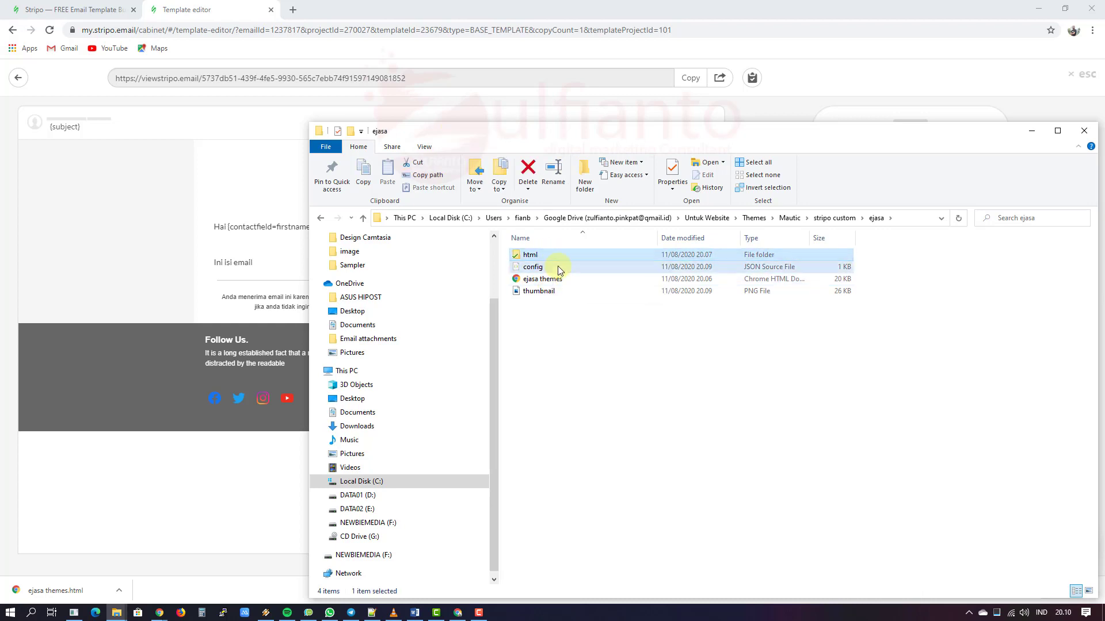
left_click(577, 292, "ctrl")
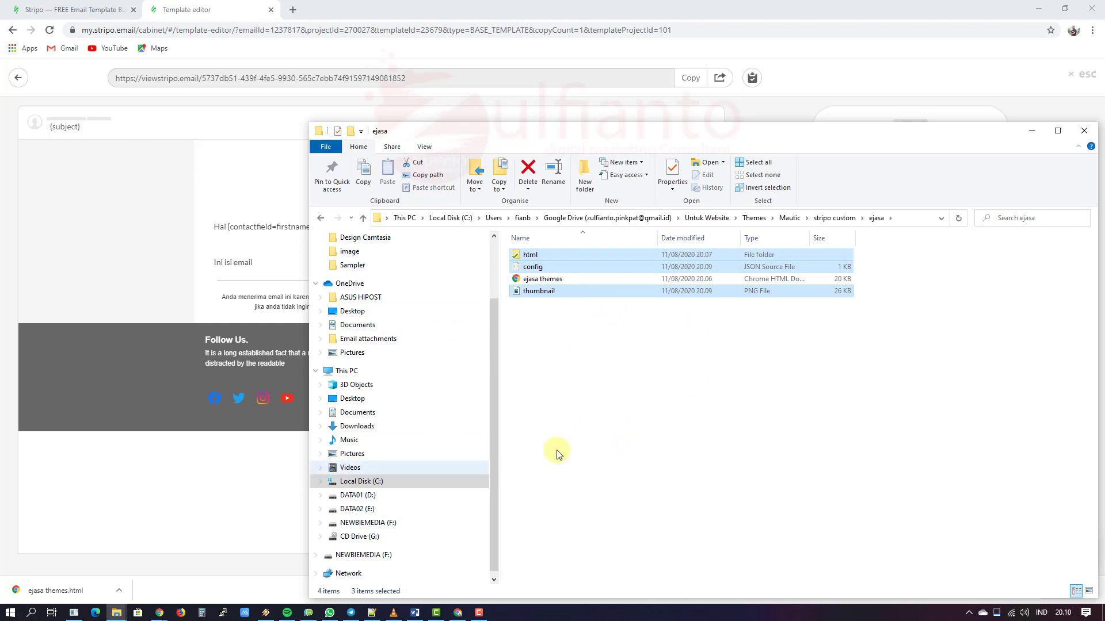
right_click(519, 257)
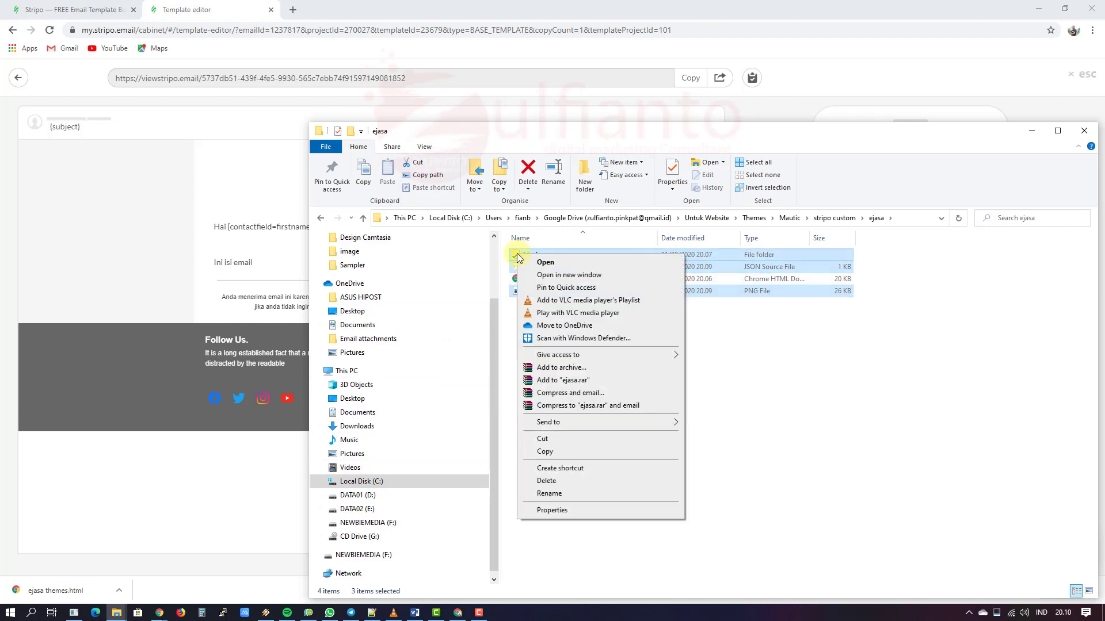
left_click(553, 357)
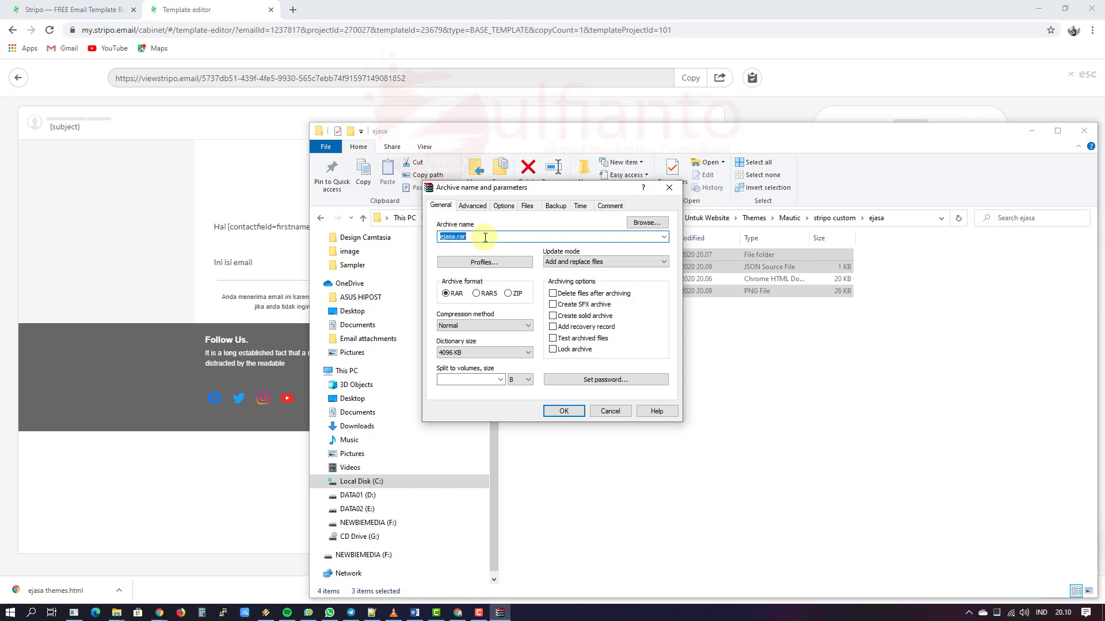
left_click(516, 294)
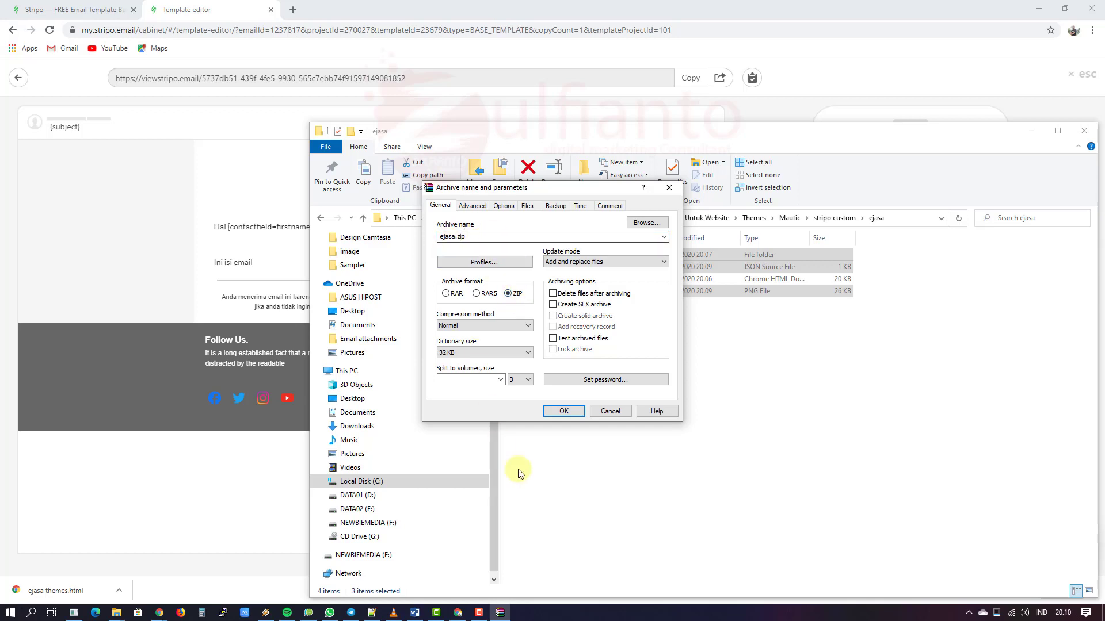
left_click(564, 411)
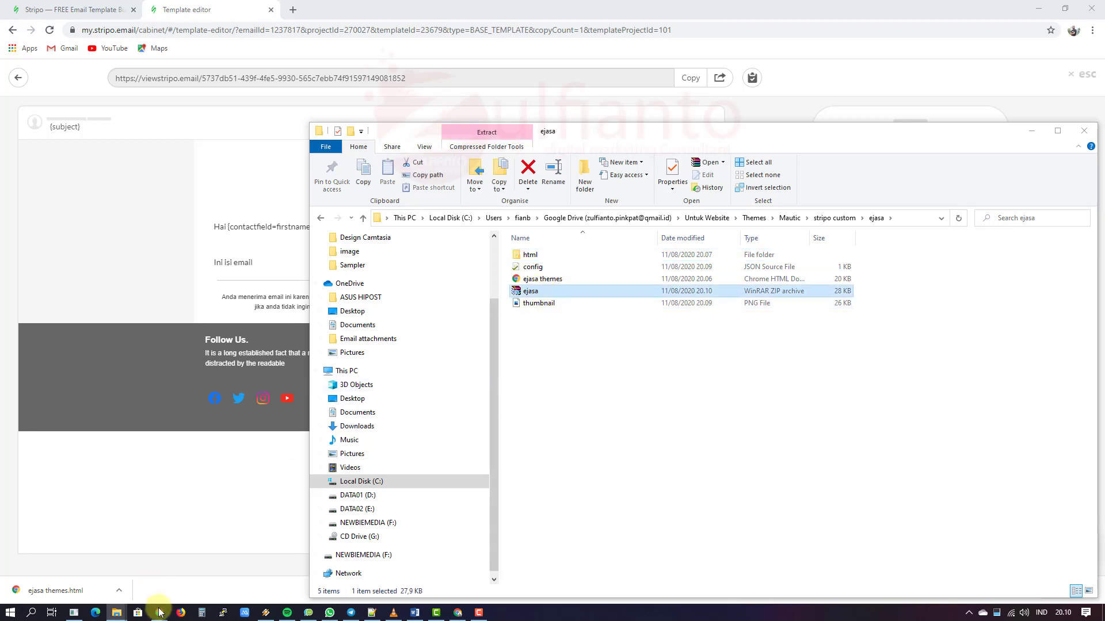
mouse_move(159, 613)
left_click(104, 570)
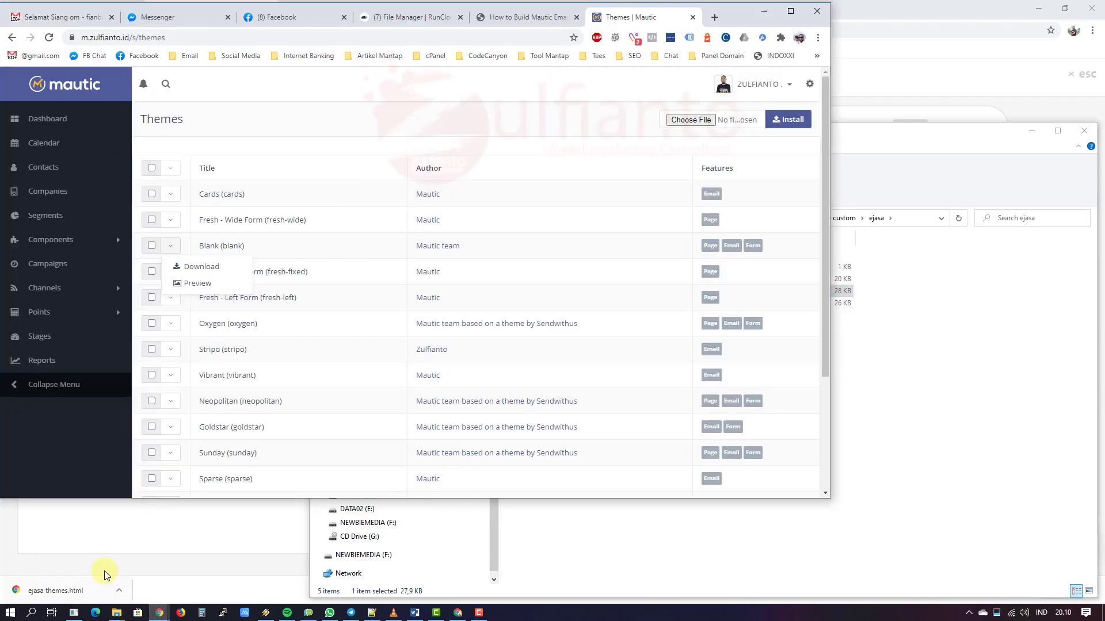
Step: Install the Ejasa theme from ejasa.zip in the stripo custom ejasa folder
left_click(690, 120)
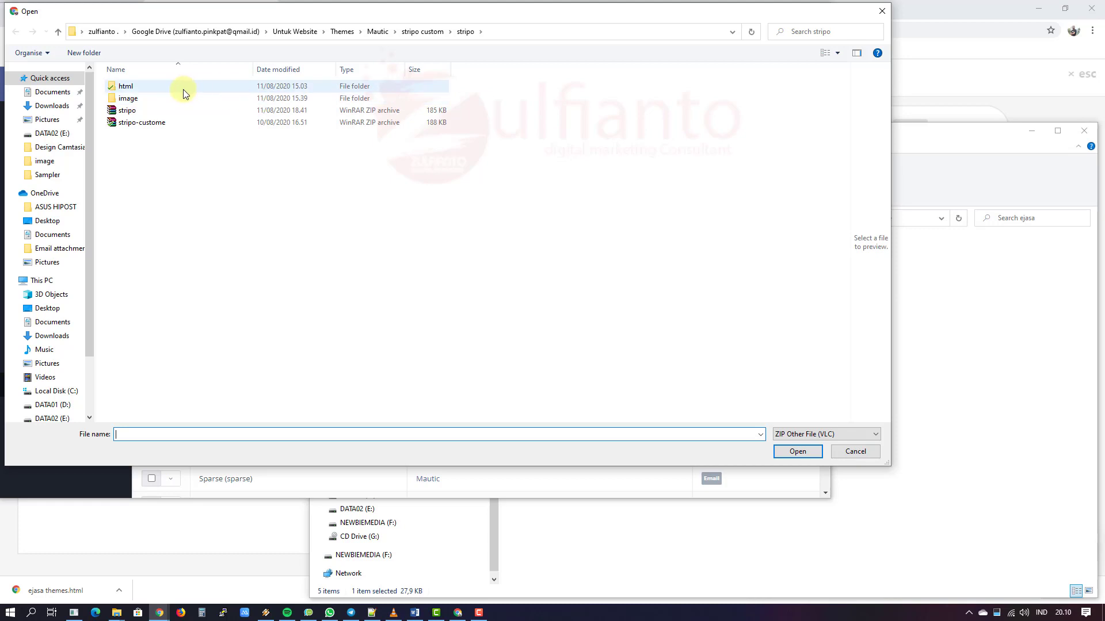
left_click(427, 31)
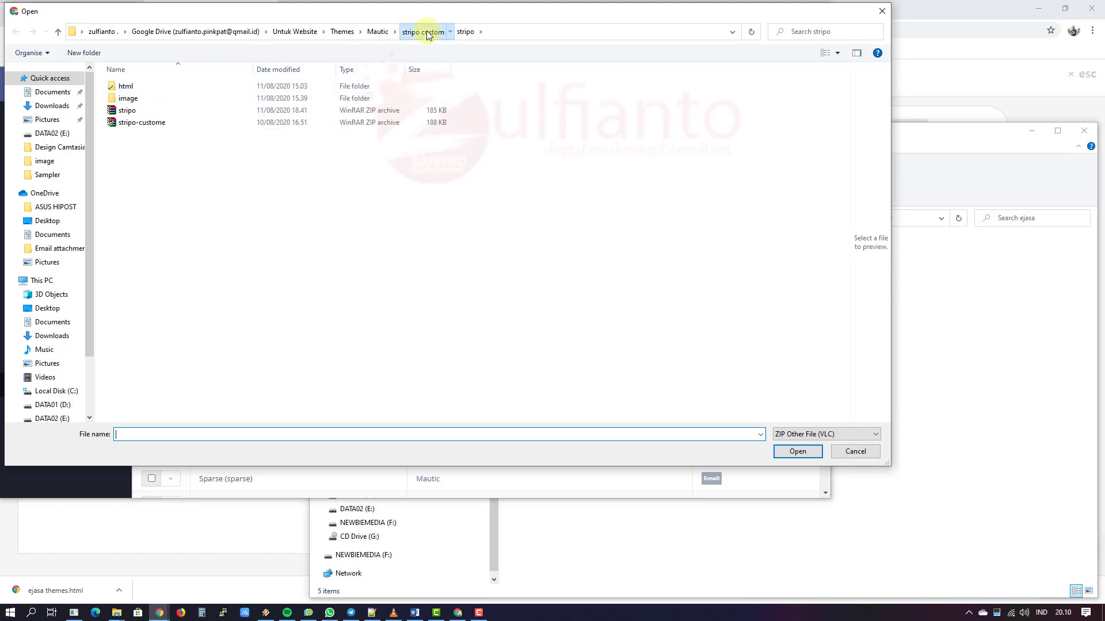
double_click(156, 87)
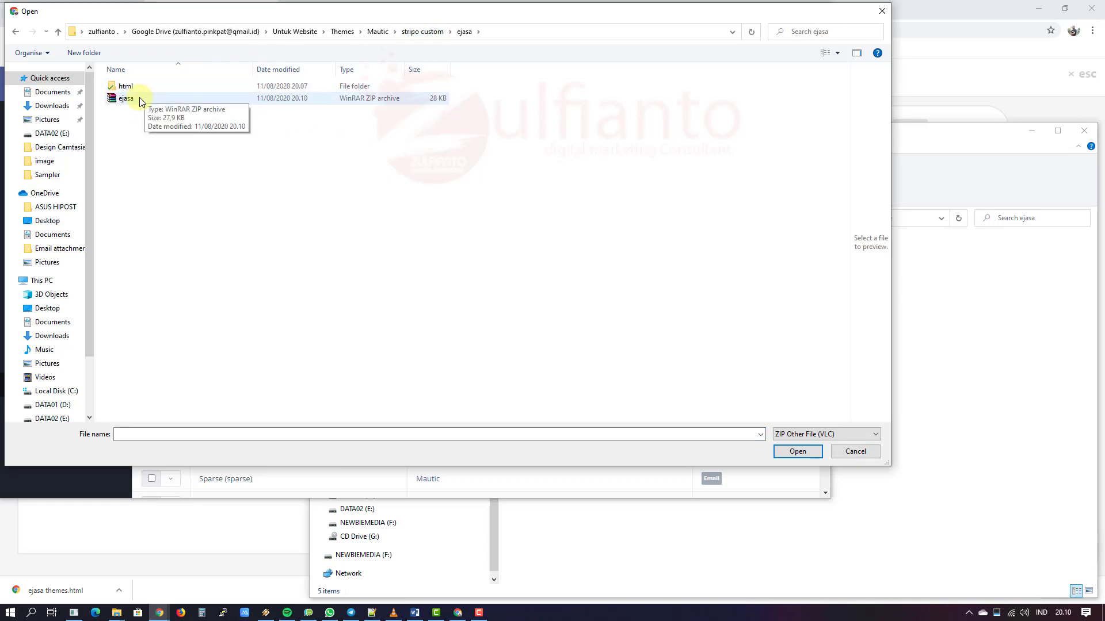
double_click(139, 98)
left_click(786, 128)
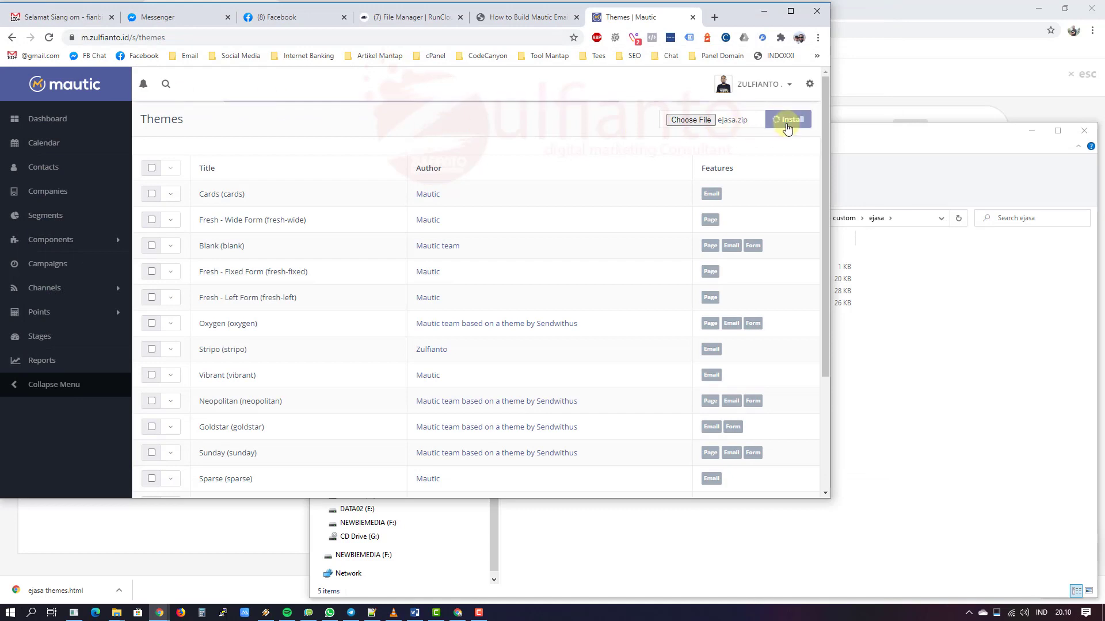
Step: Preview the installed Ejasa theme, close it, and go to Channels > Emails
scroll(277, 336, "down", 3)
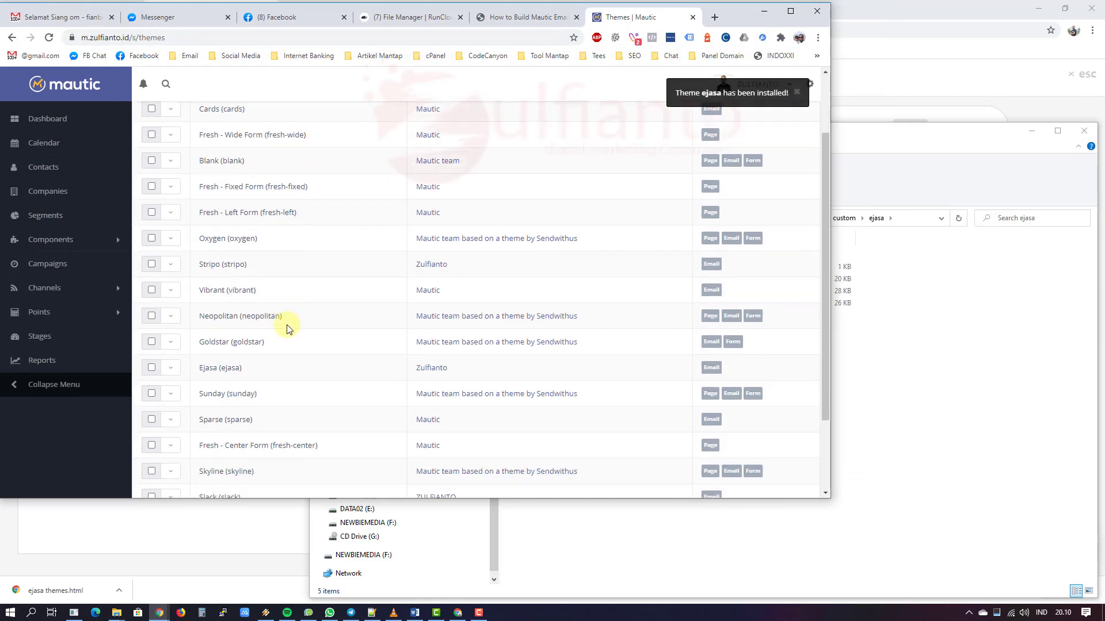
left_click(171, 281)
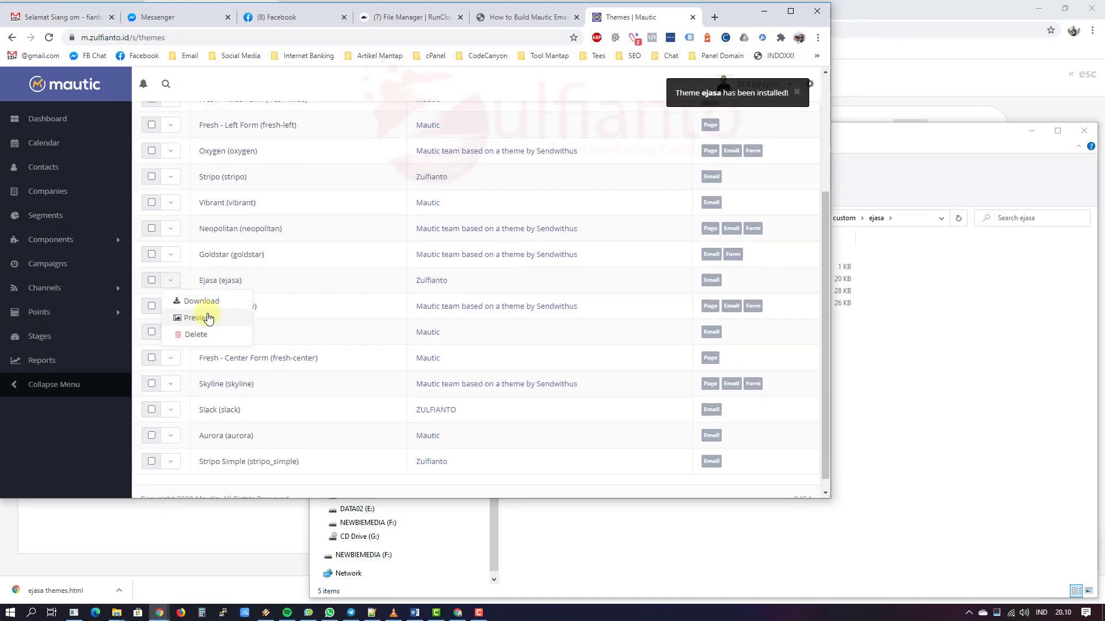
left_click(209, 316)
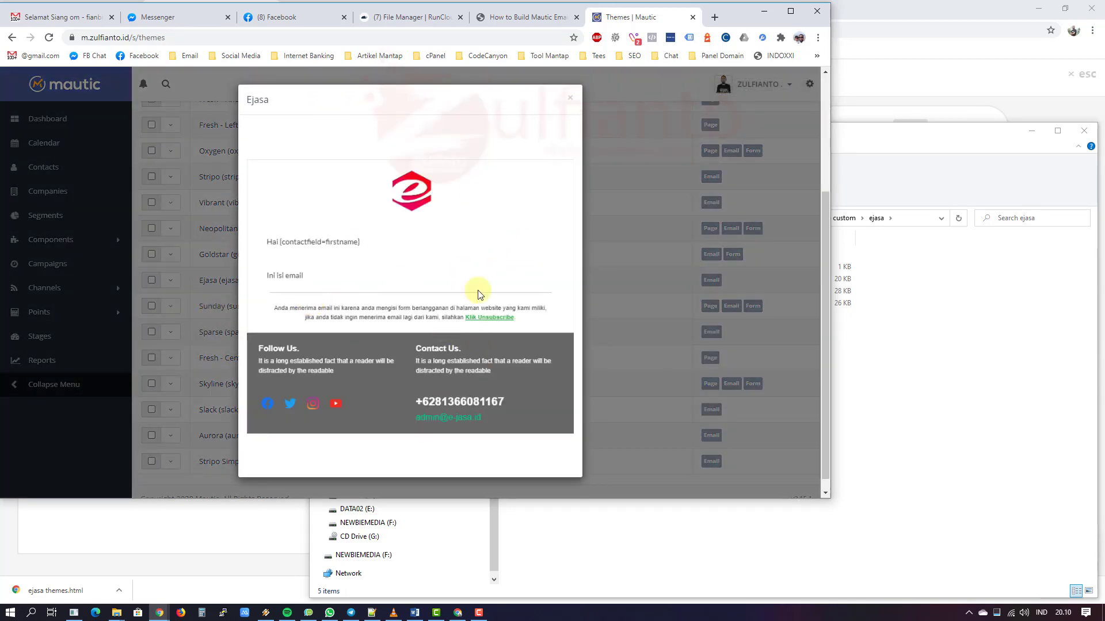
left_click(569, 98)
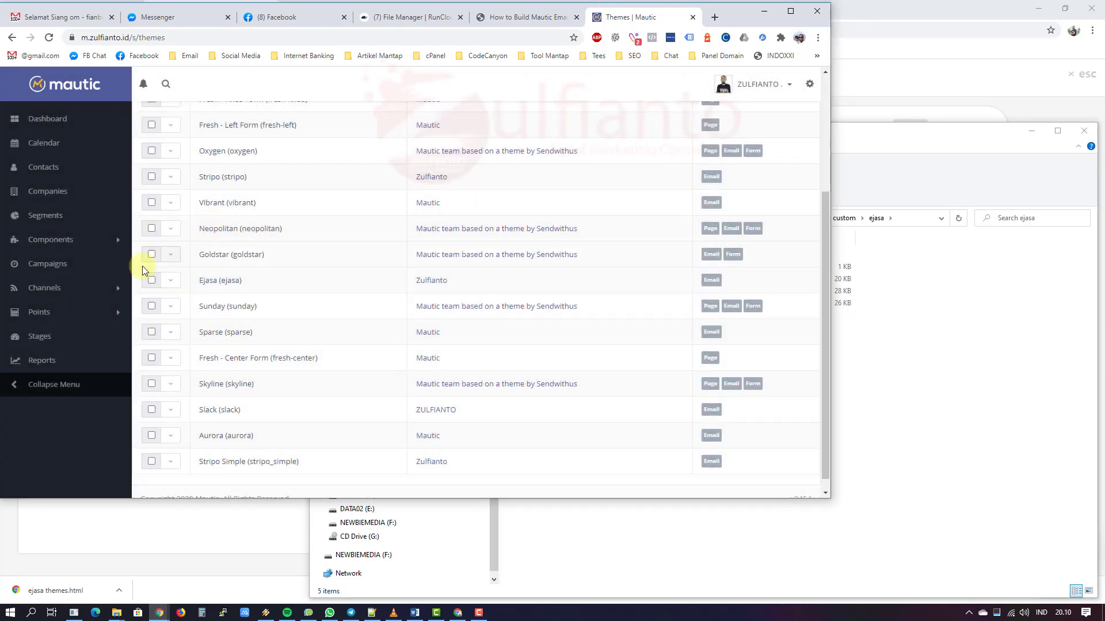
left_click(75, 288)
left_click(39, 324)
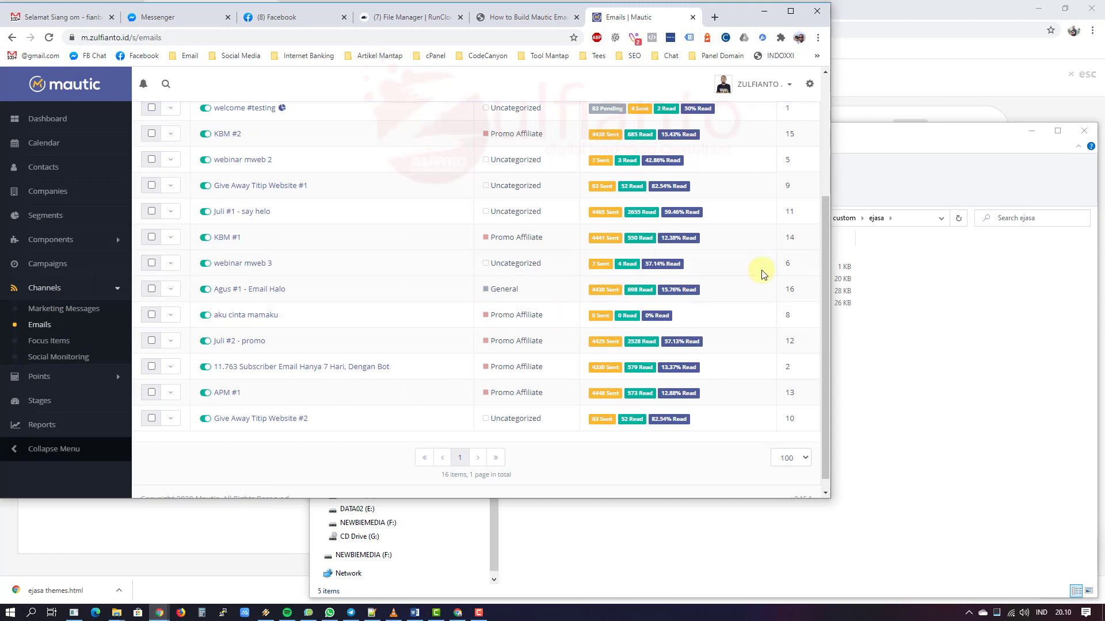
Step: Start a new template email based on the Ejasa theme
left_click(794, 122)
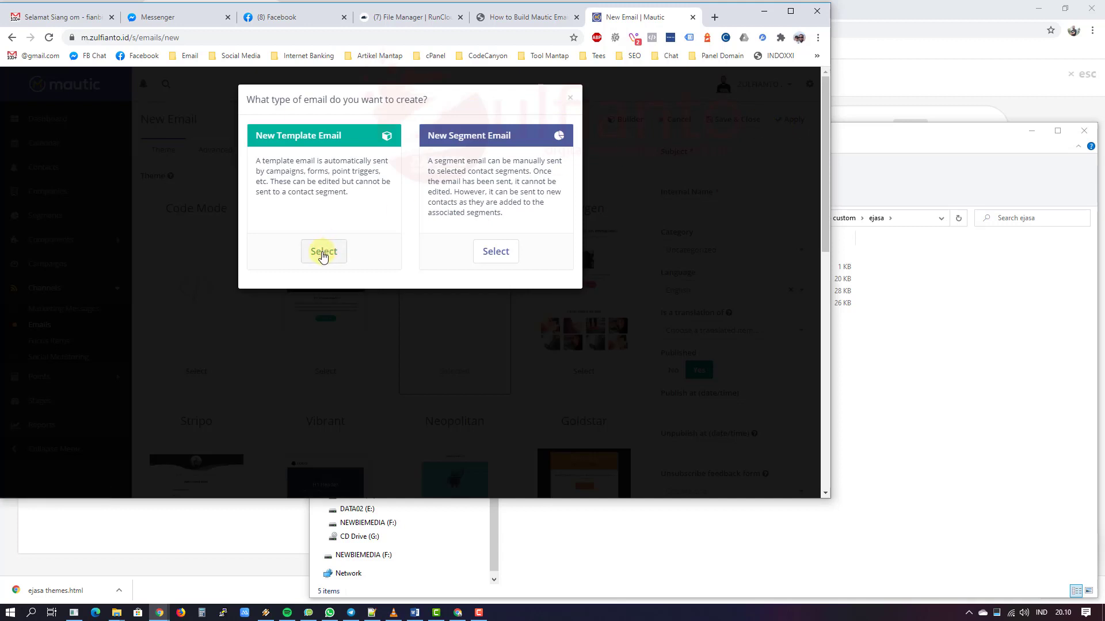
left_click(323, 251)
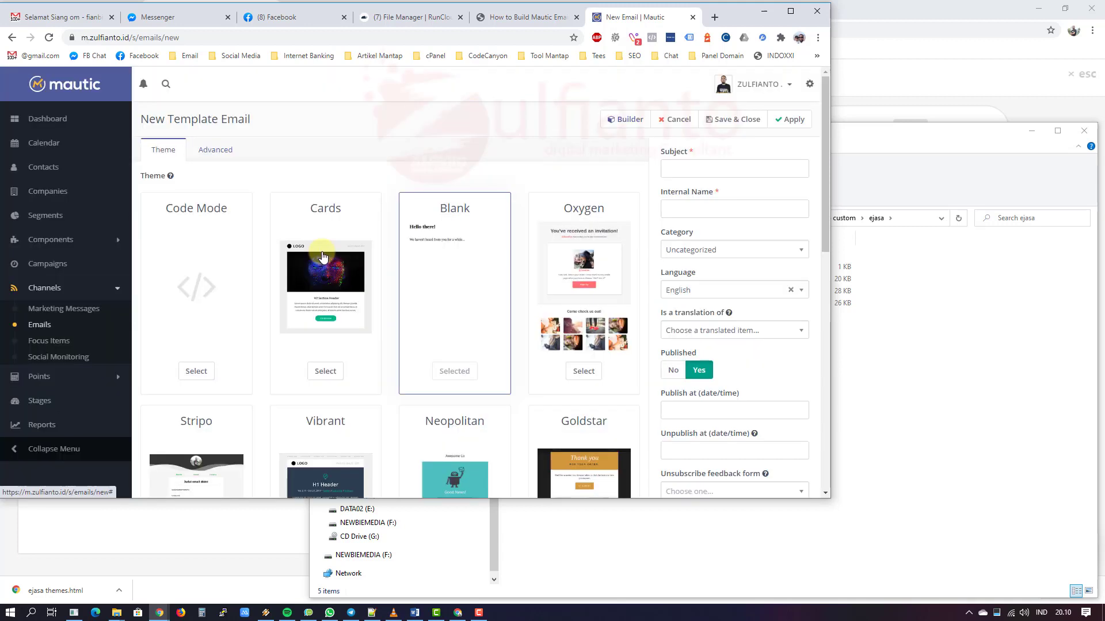
scroll(509, 274, "down", 7)
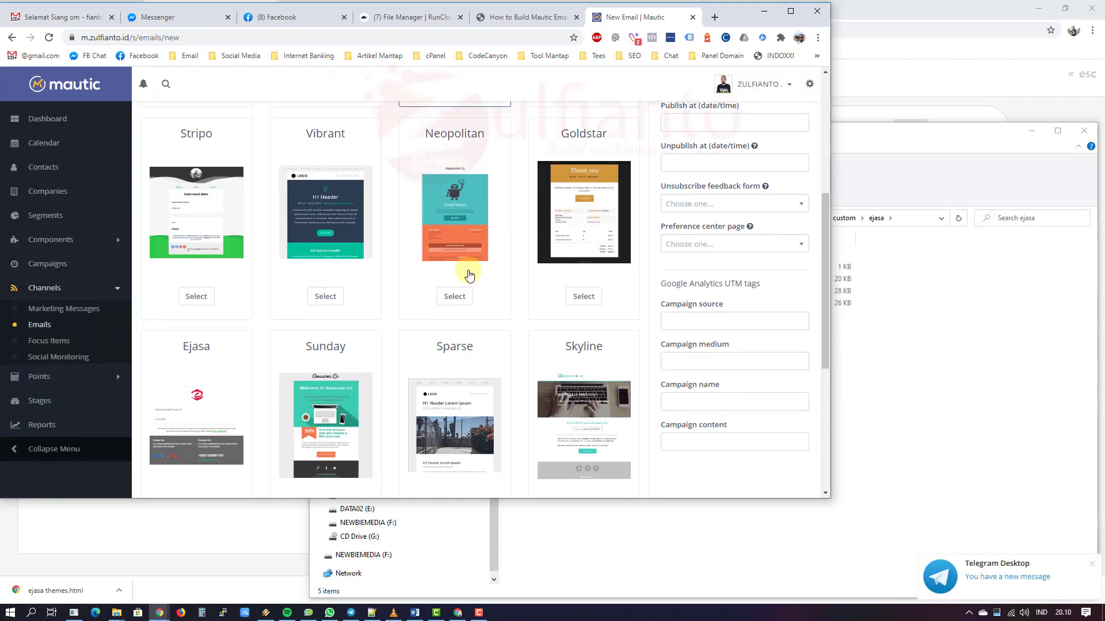
scroll(394, 290, "down", 1)
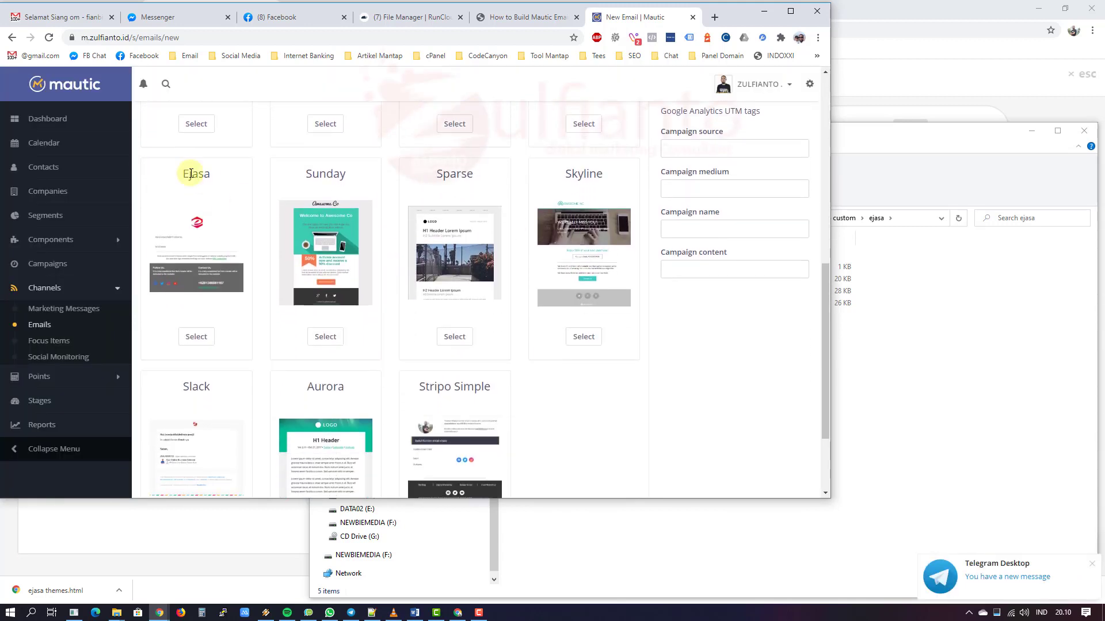
left_click(197, 336)
scroll(662, 374, "up", 10)
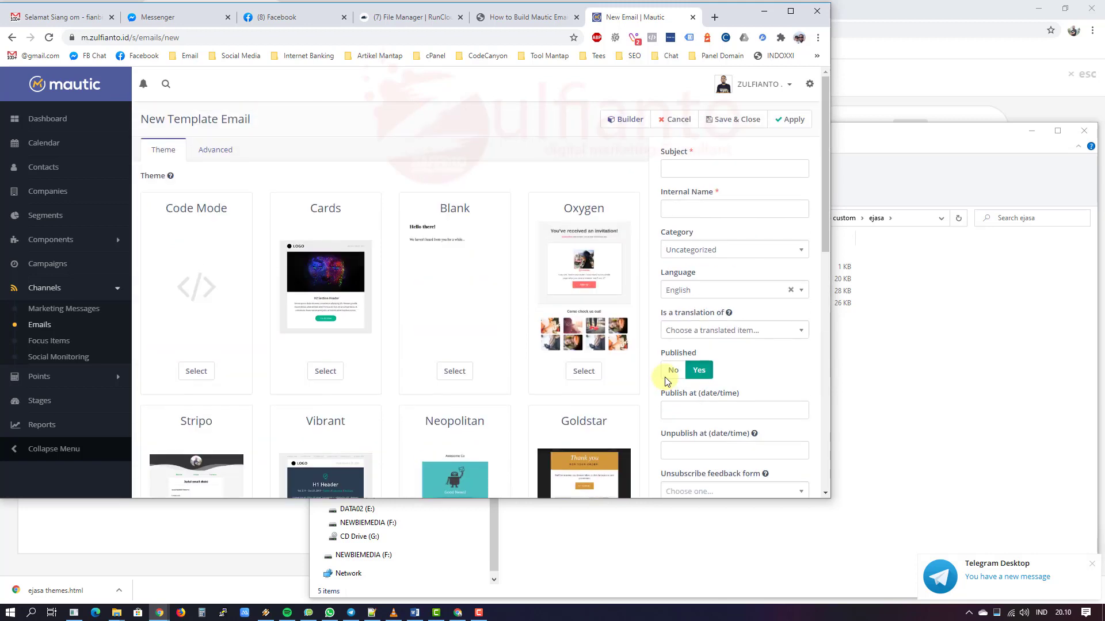
Step: Open the email in the builder, selecting the logo section and the Hai greeting block
left_click(622, 121)
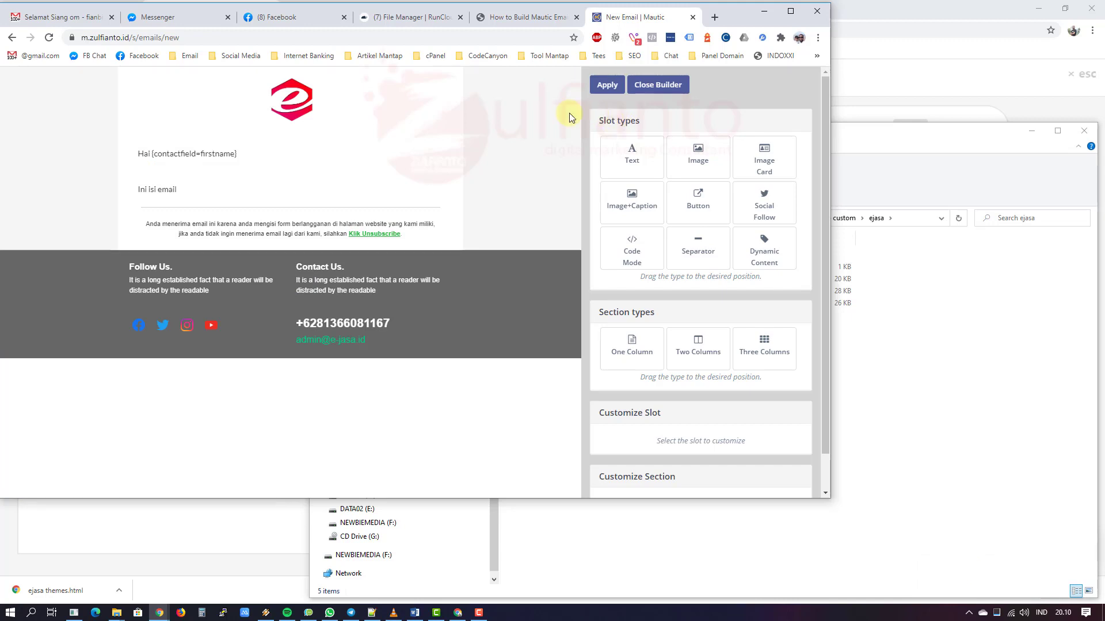
left_click(57, 85)
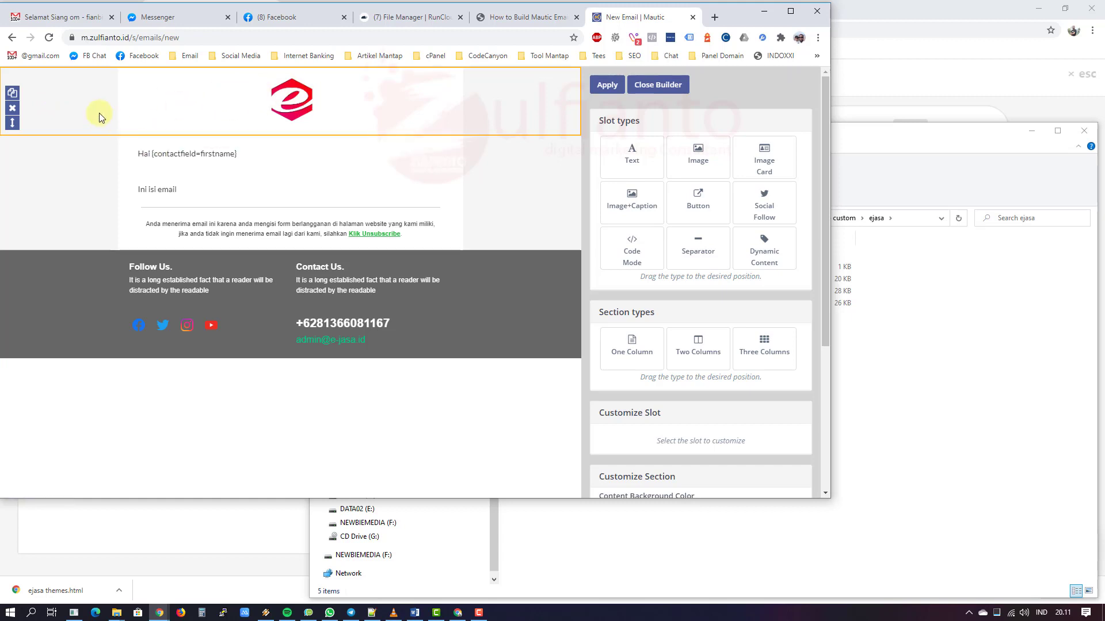
left_click(180, 153)
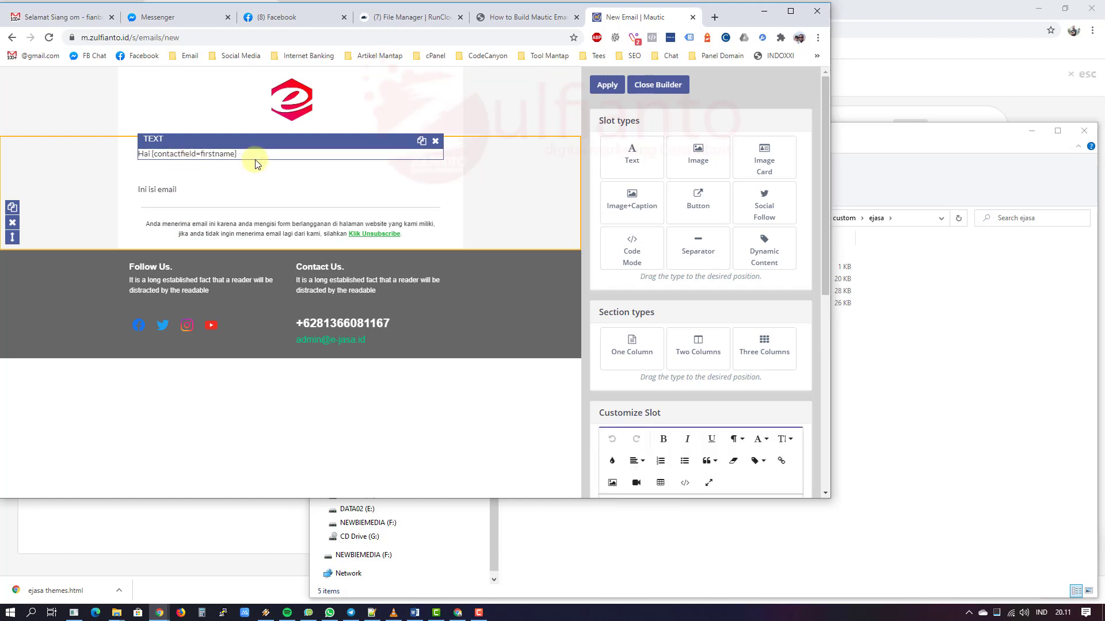
scroll(700, 271, "down", 1)
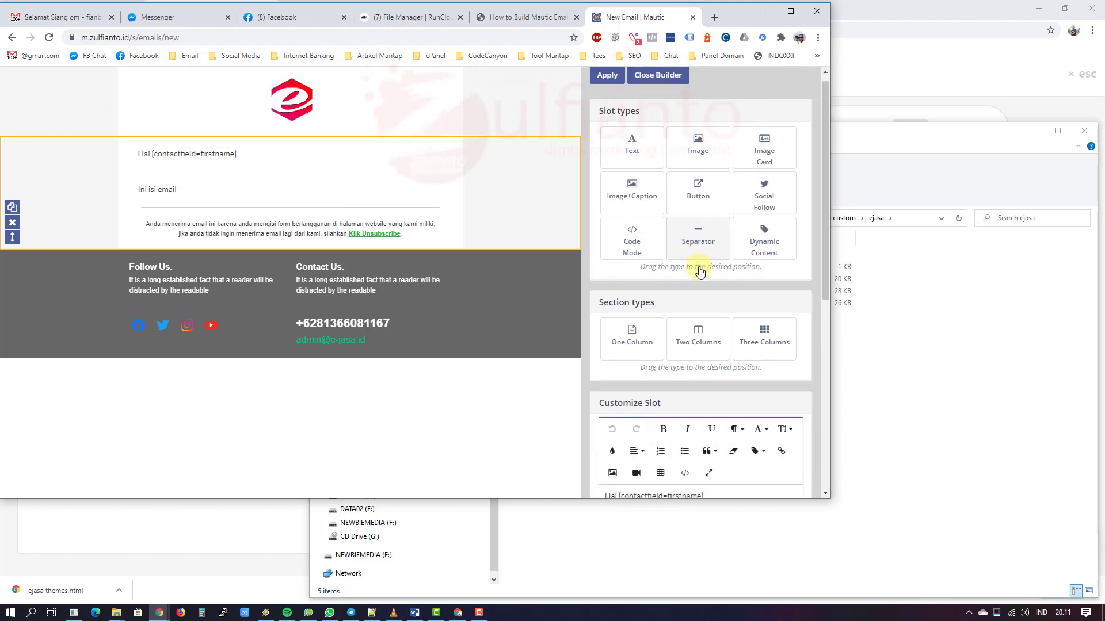
scroll(700, 272, "down", 4)
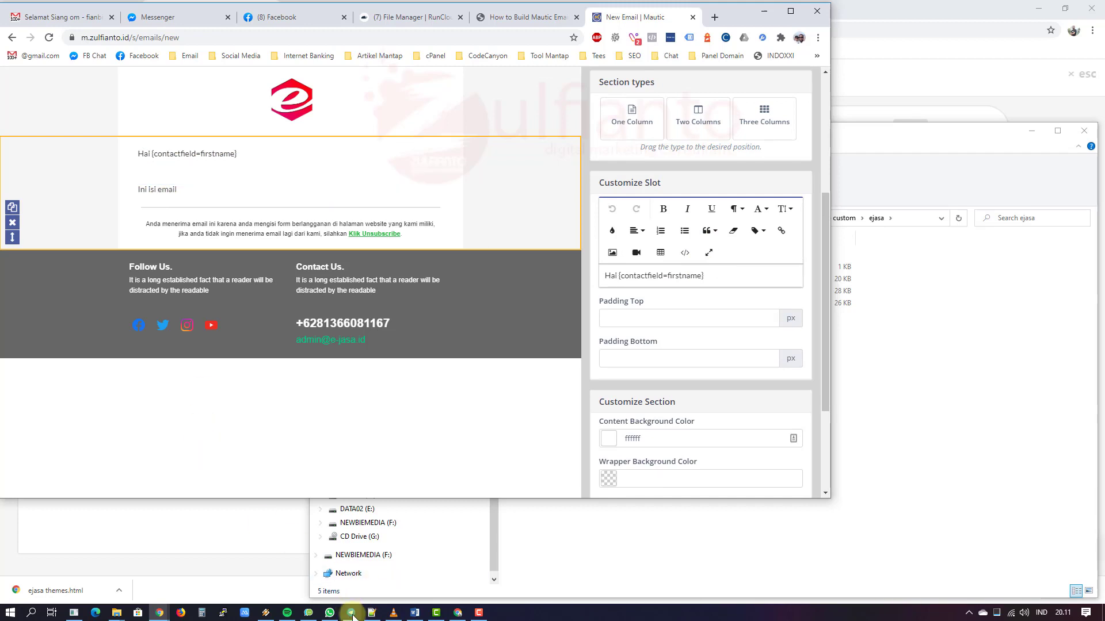
left_click(371, 612)
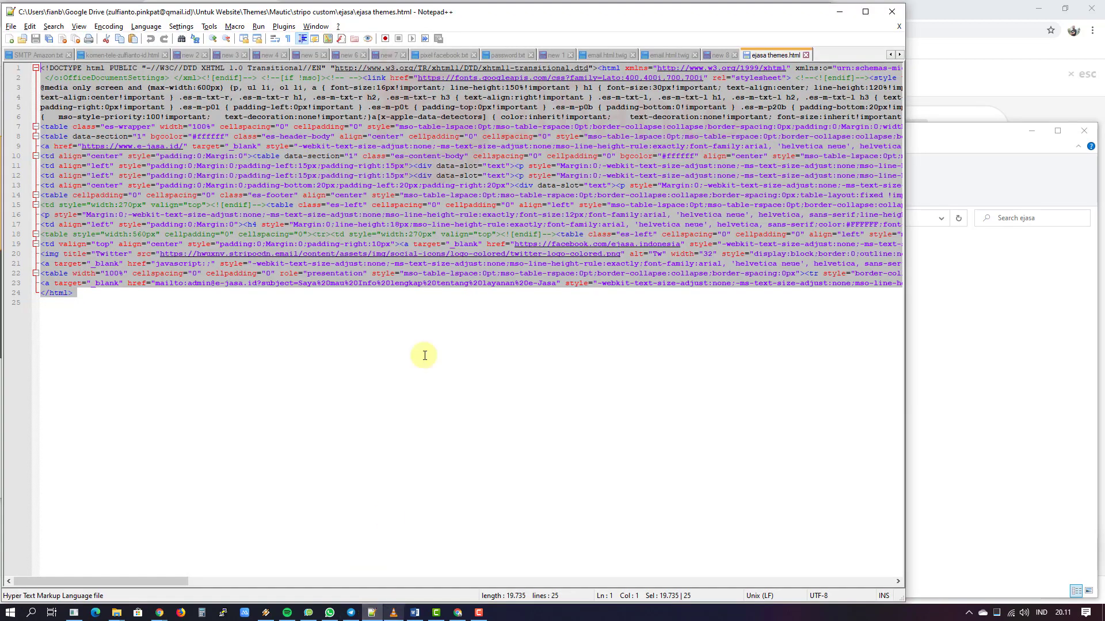
left_click(718, 54)
left_click(75, 123)
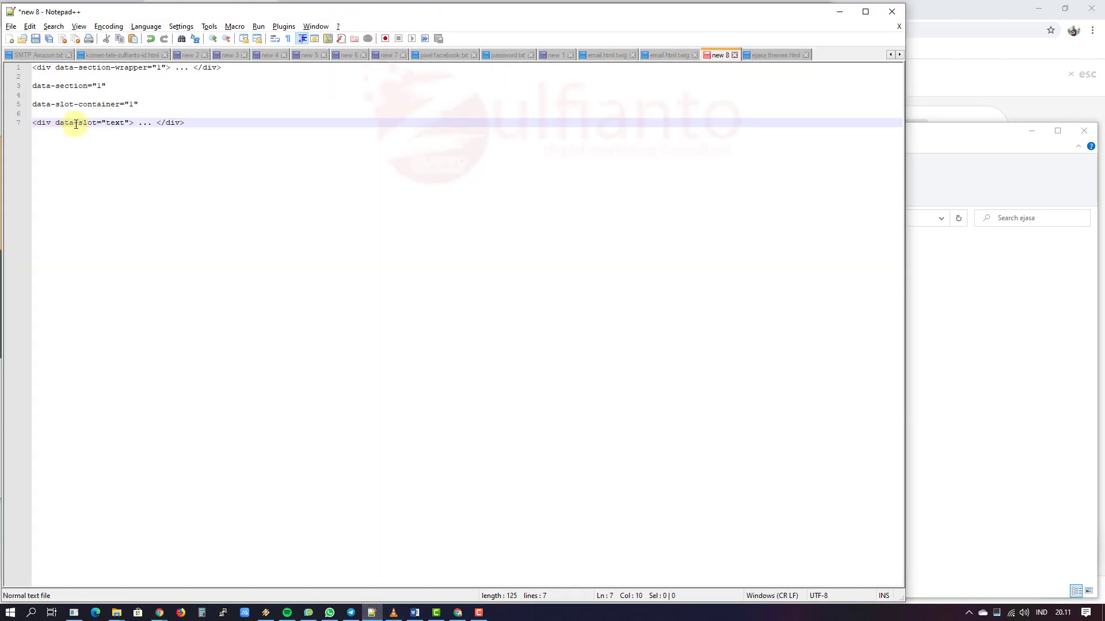
left_click_drag(132, 123, 33, 123)
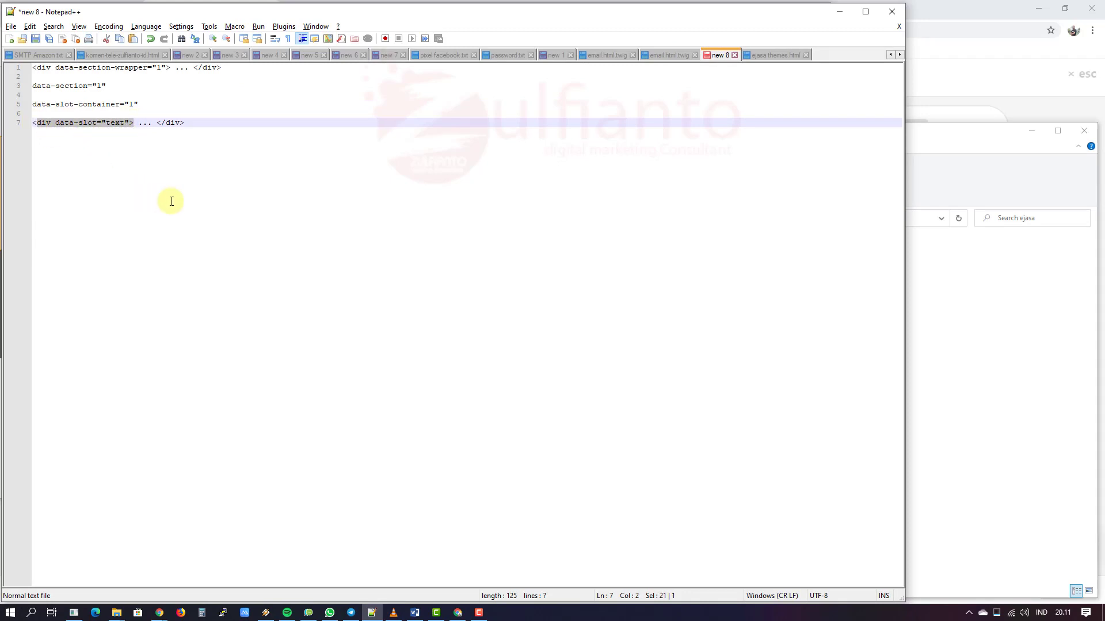
key("alt+Tab")
key("alt+Tab")
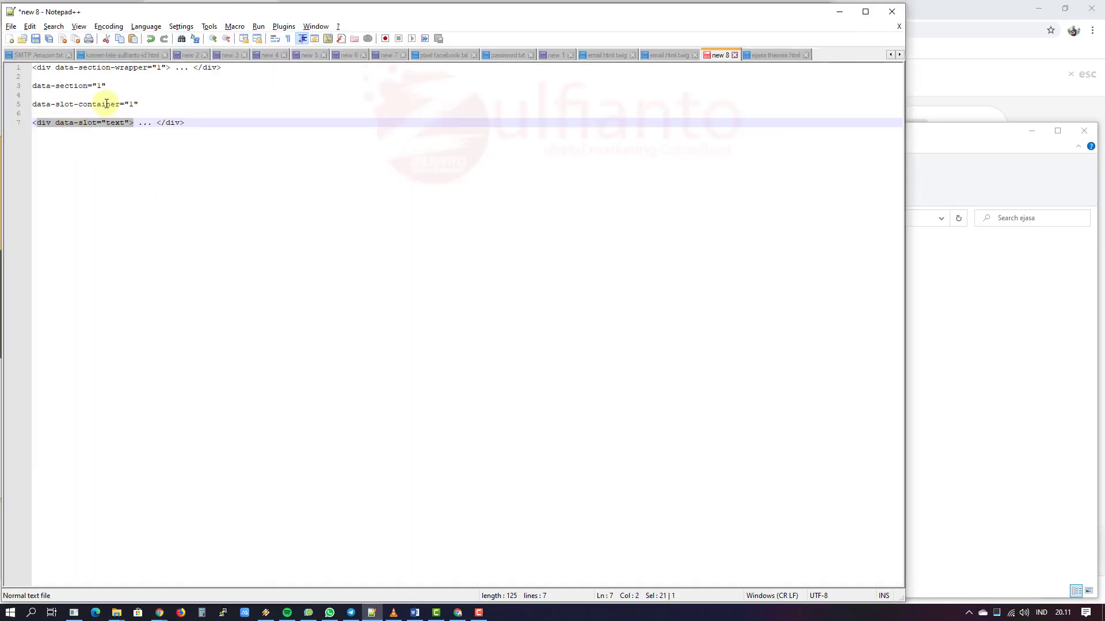
left_click_drag(139, 105, 32, 104)
key("alt+Tab")
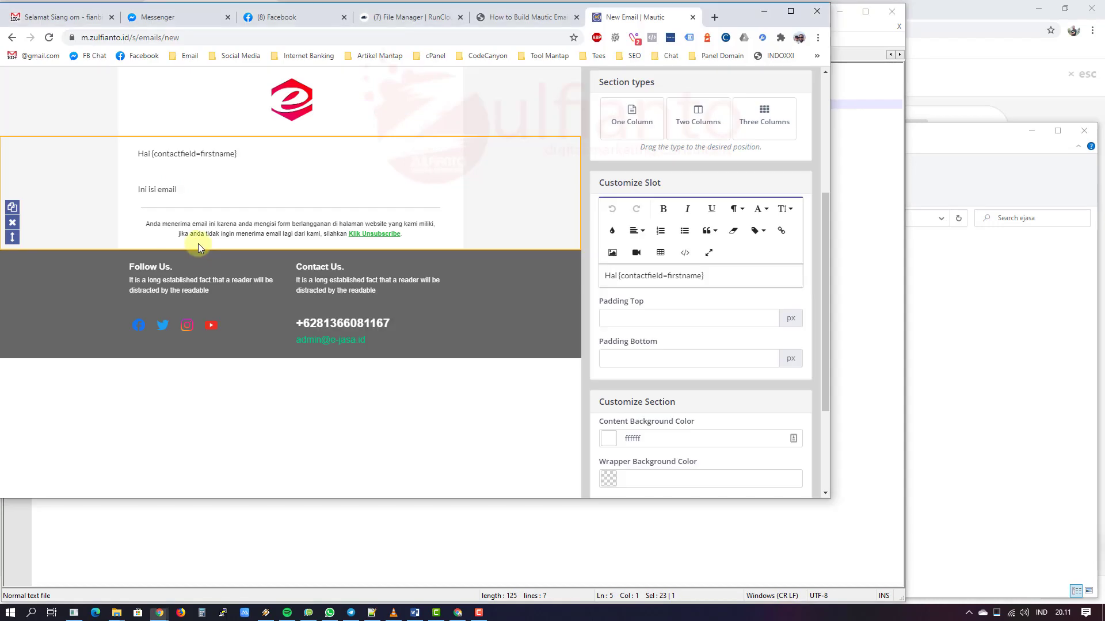
Step: Replace the body text with 'blablablablaa' and change the greeting to 'Halo' plus the First Name field
left_click(209, 187)
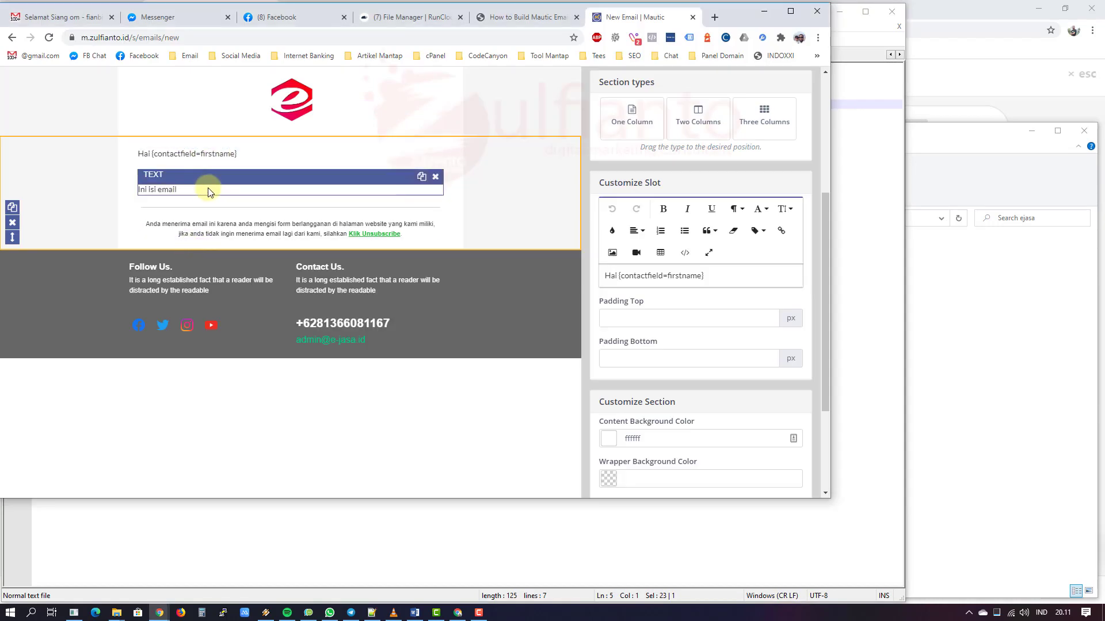
left_click_drag(661, 276, 585, 275)
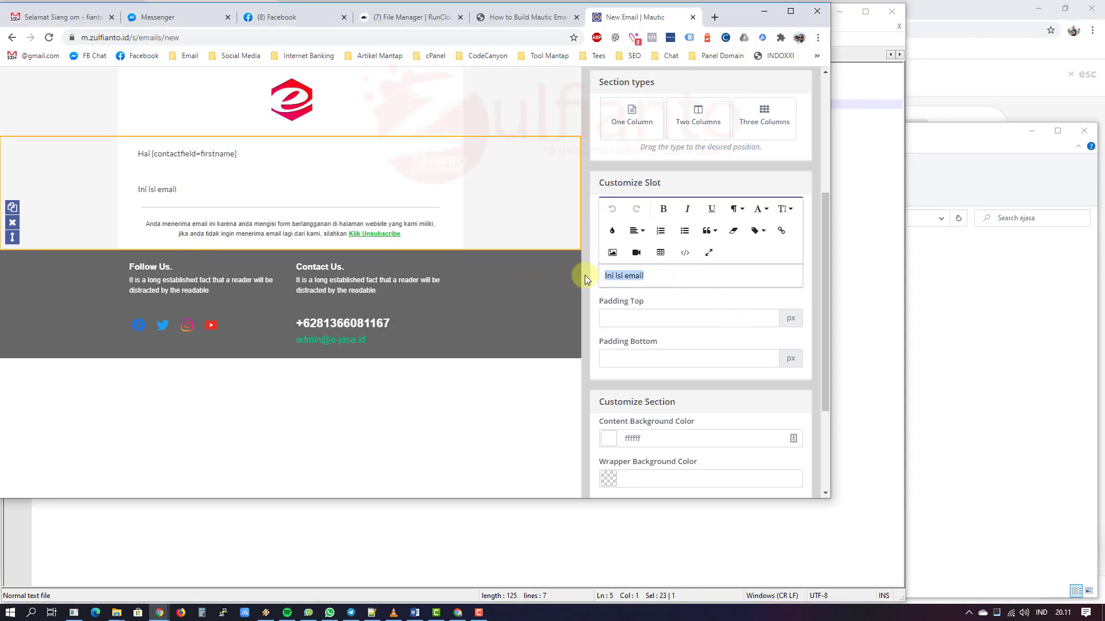
type("blablablablaa")
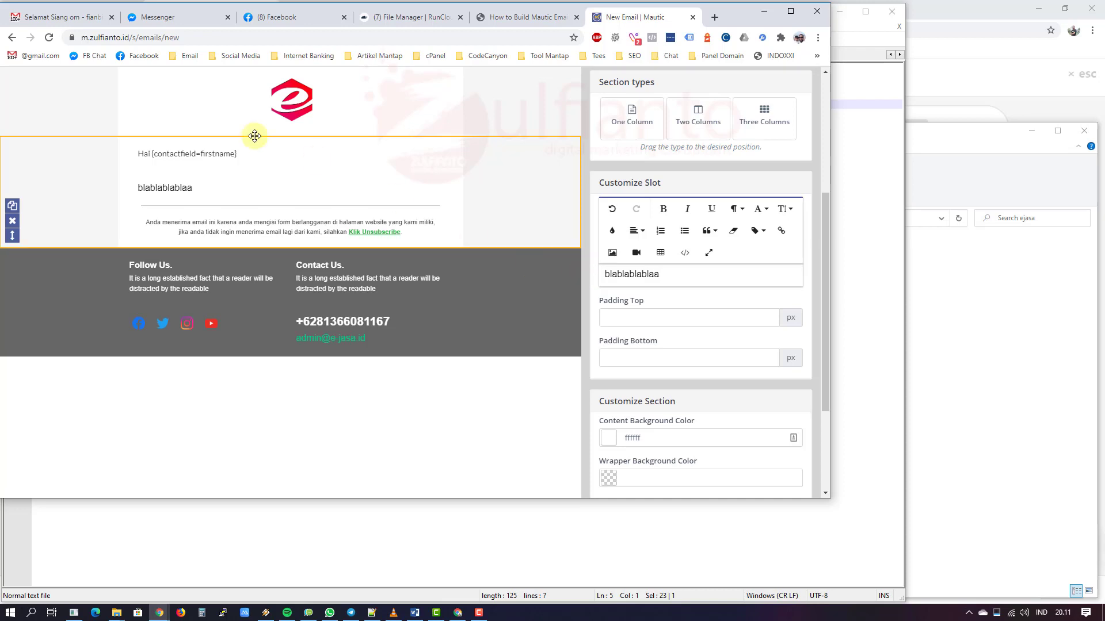
left_click(191, 157)
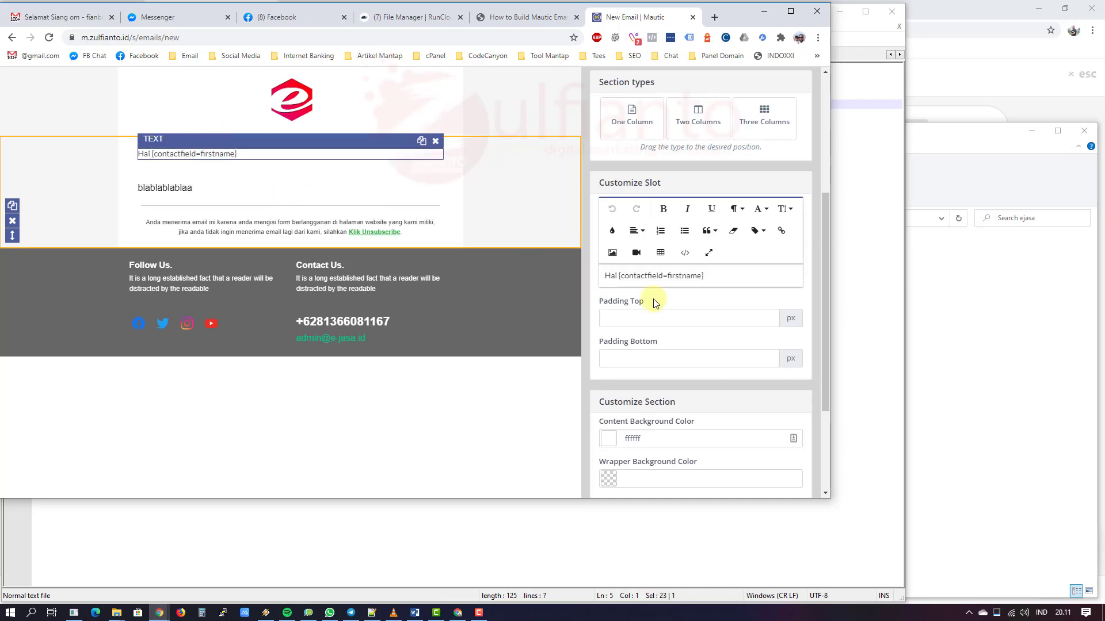
left_click_drag(707, 276, 613, 275)
key("BackSpace")
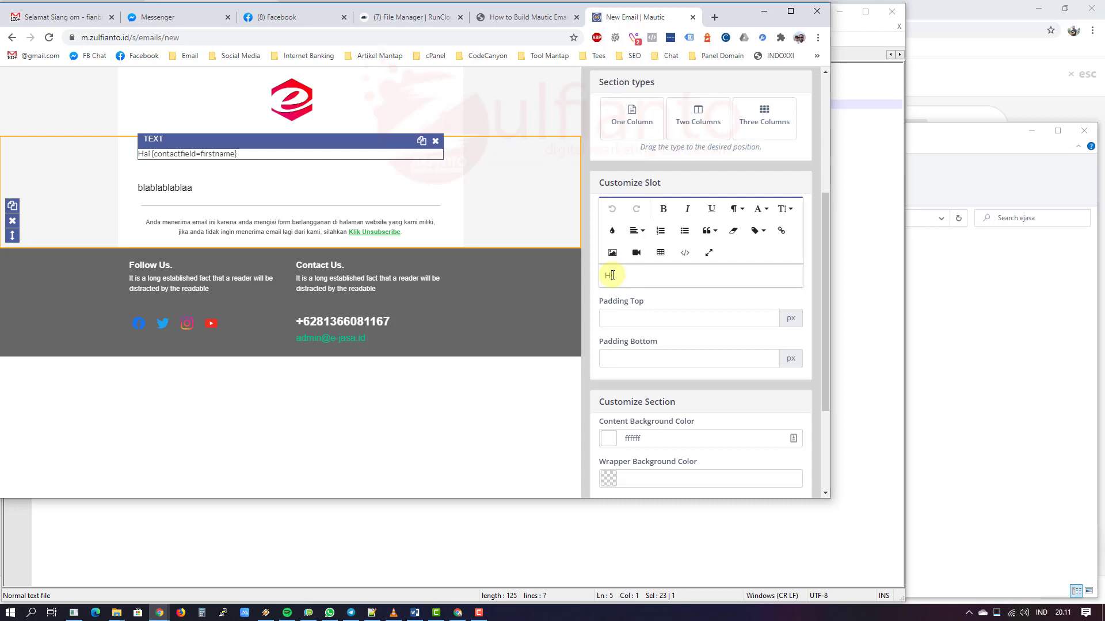
type("alo {firs")
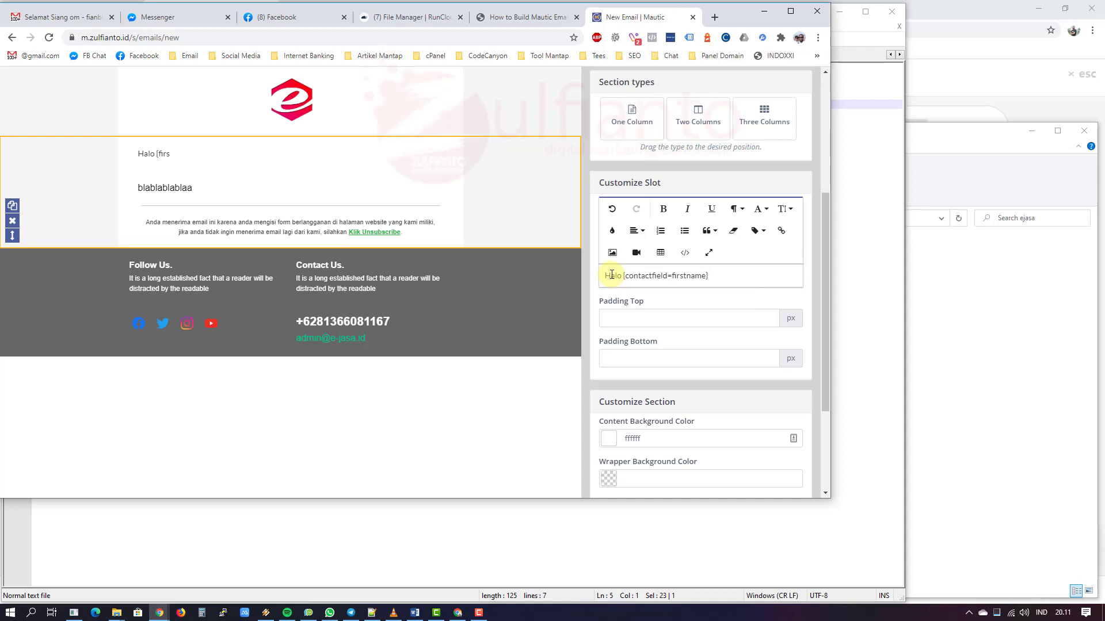
key("Return")
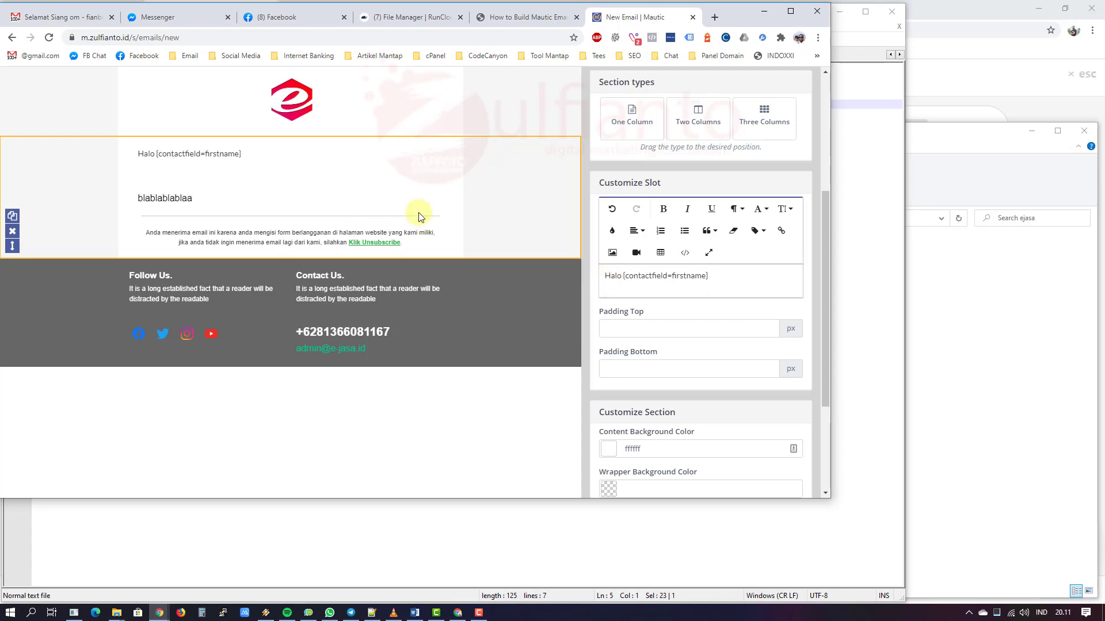
Step: Inspect the blablablablaa body text, unsubscribe paragraph and grey footer blocks
left_click(419, 215)
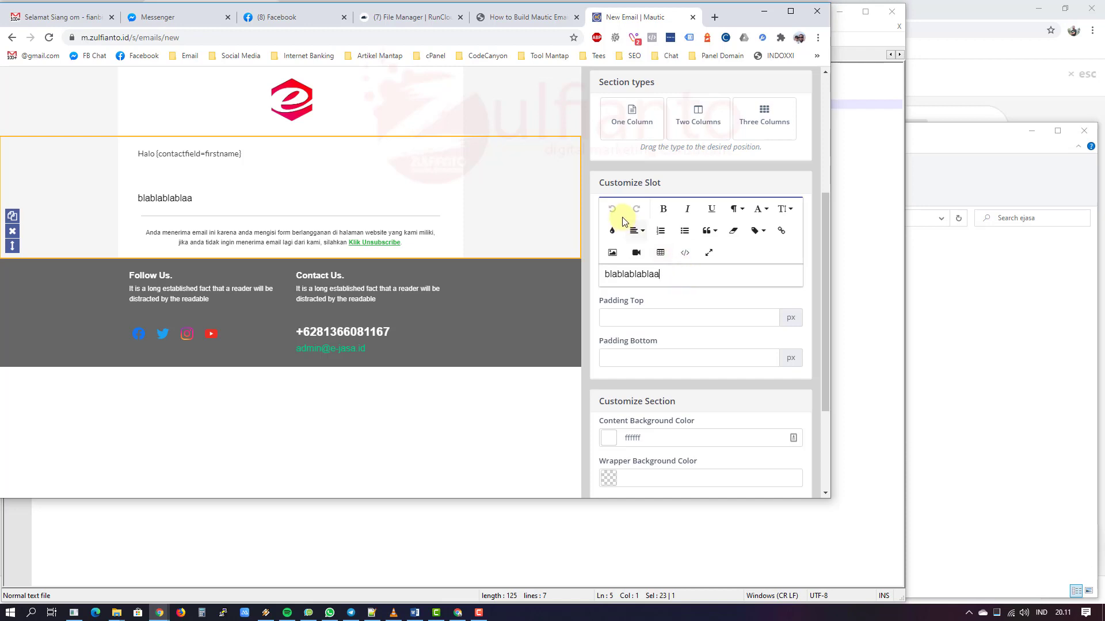
left_click(705, 272)
double_click(636, 273)
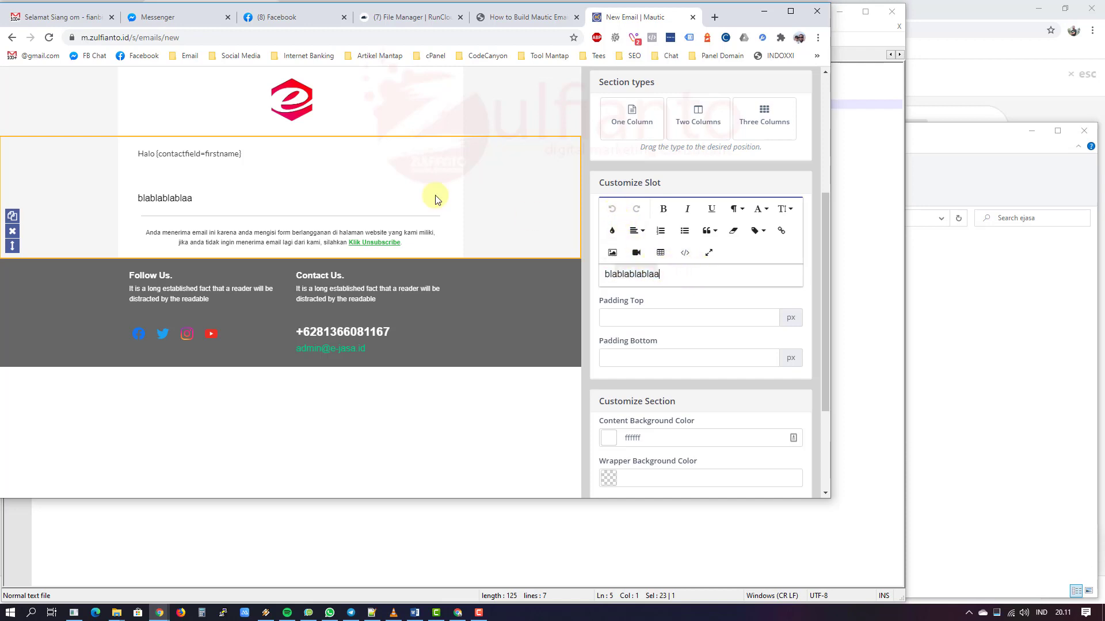
left_click(222, 240)
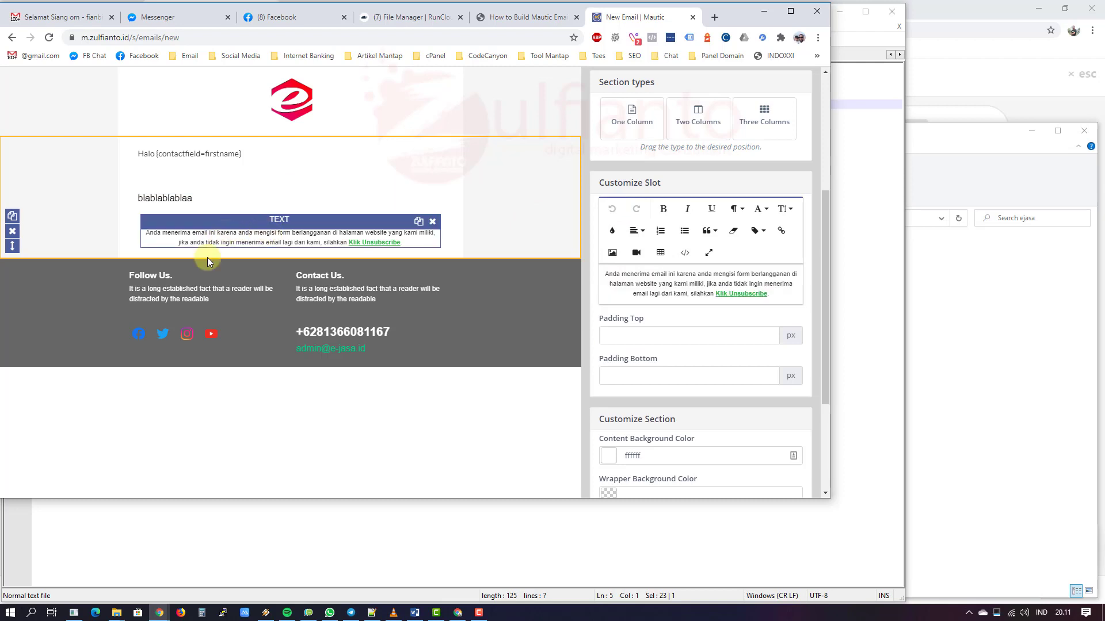
left_click(348, 286)
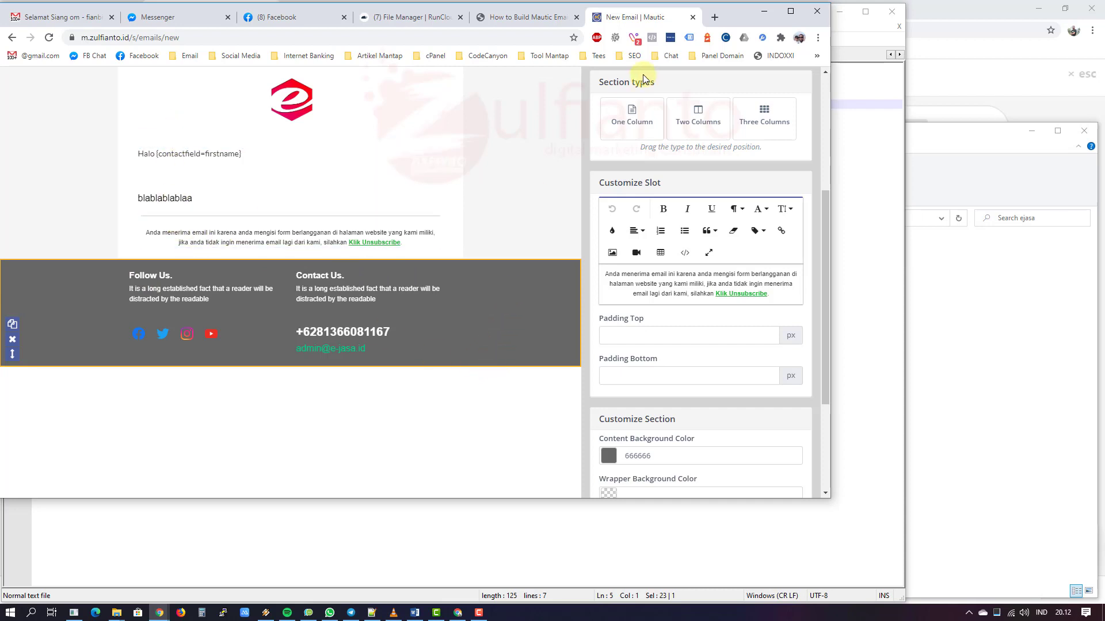
scroll(662, 138, "up", 4)
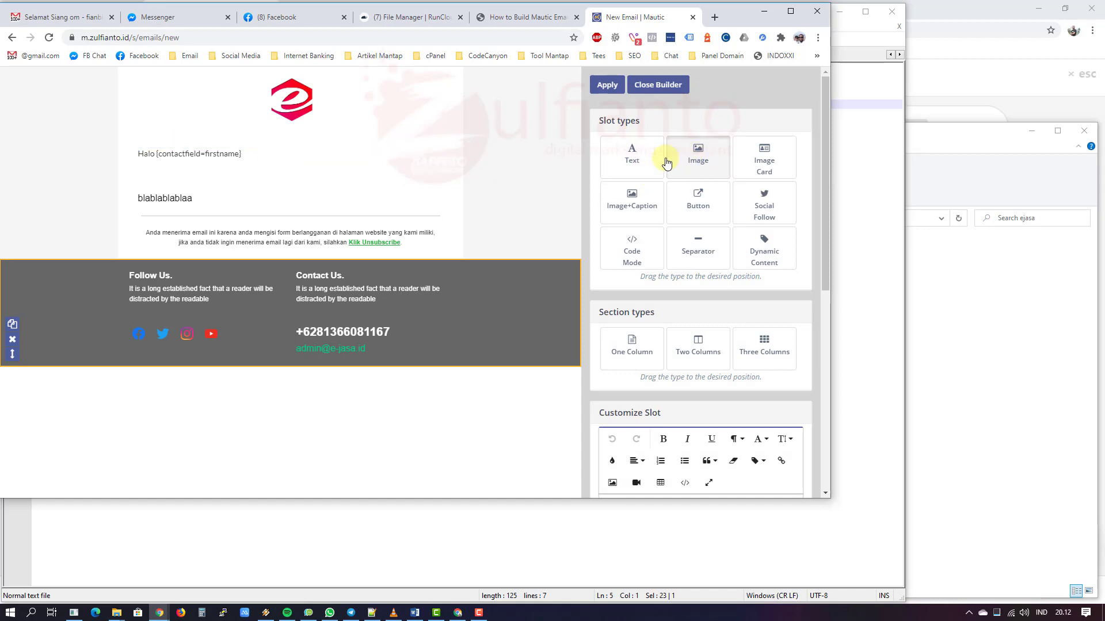
Step: Add a placeholder image and an 'I want this!' button above the greeting, centring the button
left_click_drag(668, 161, 192, 153)
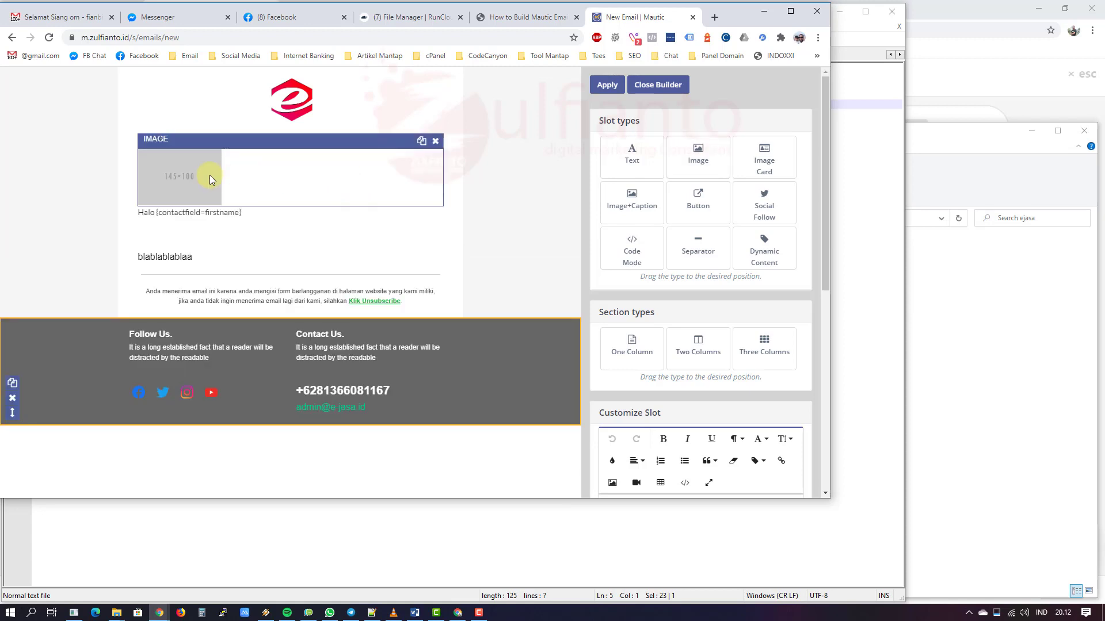
left_click(211, 175)
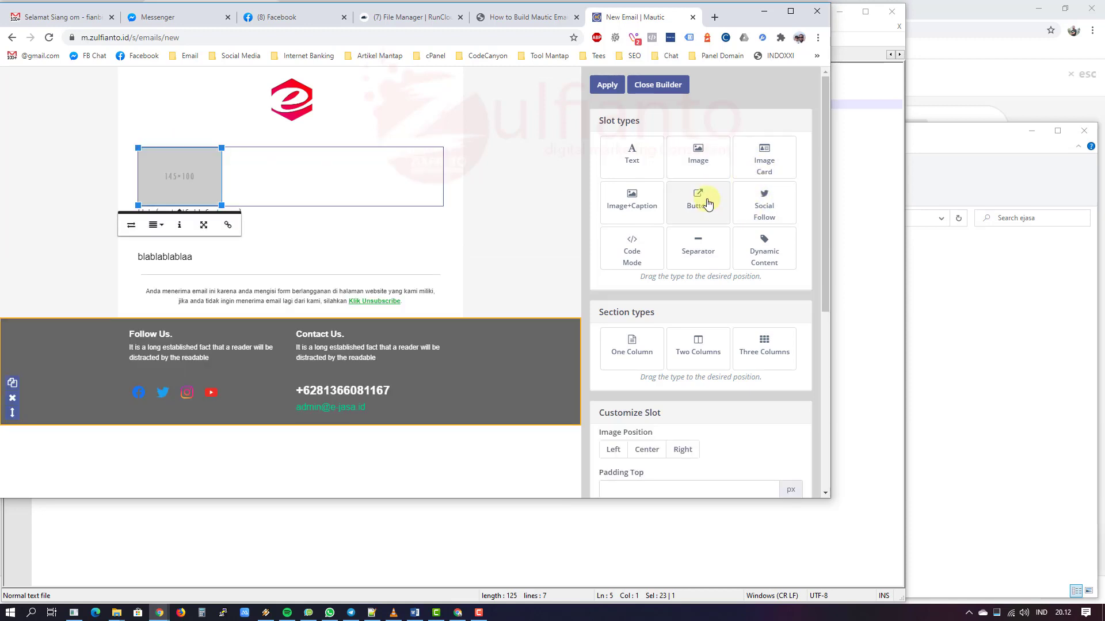
left_click_drag(351, 175, 225, 231)
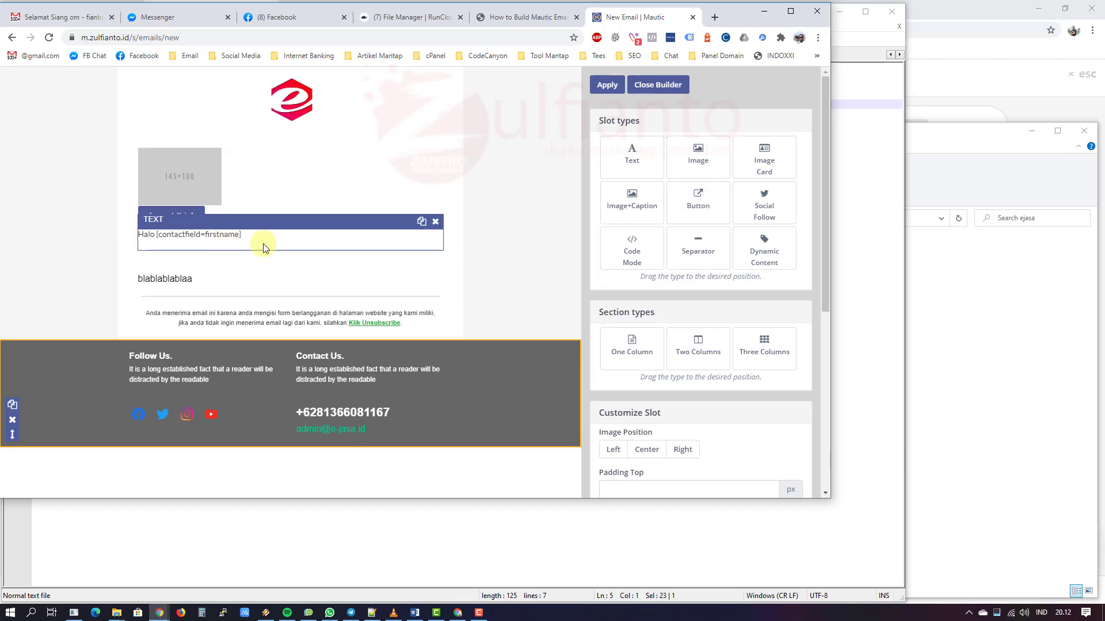
left_click(240, 217)
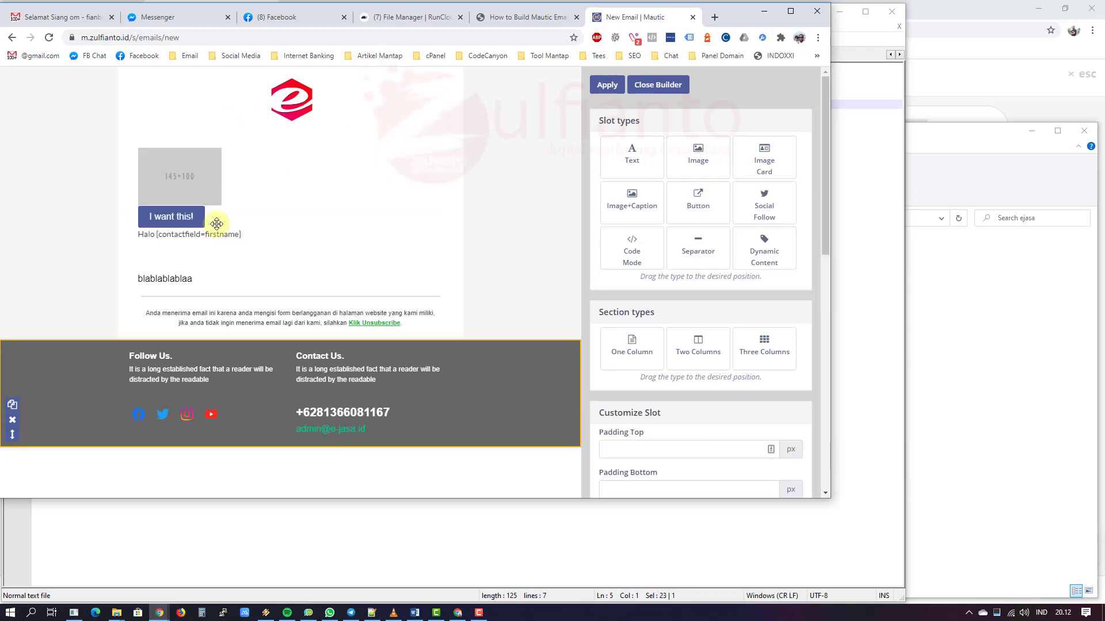
scroll(792, 360, "down", 8)
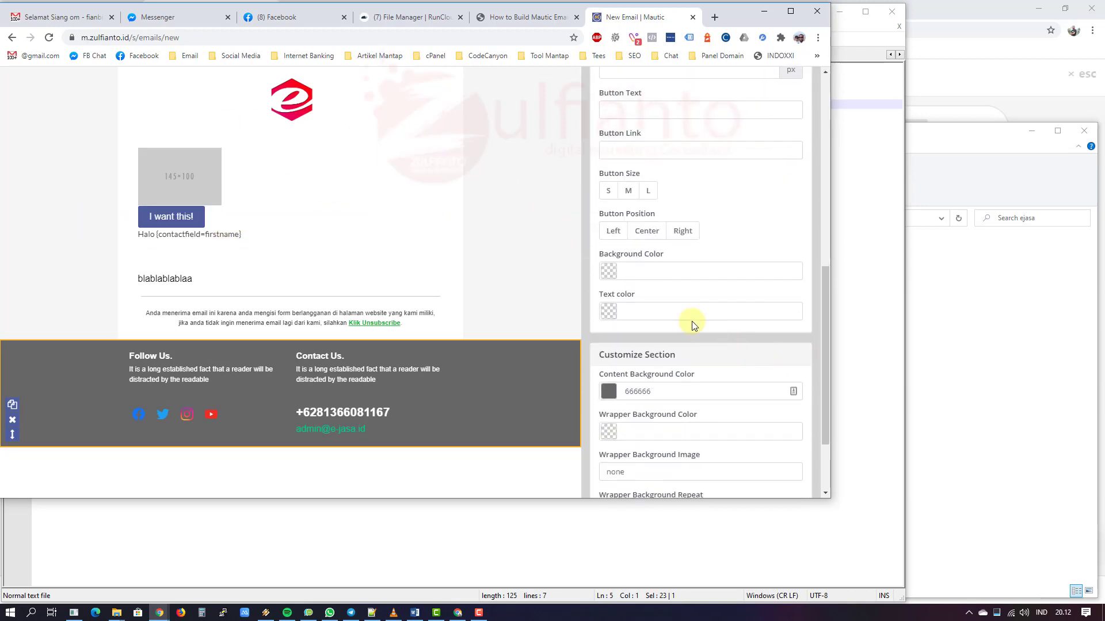
left_click(646, 231)
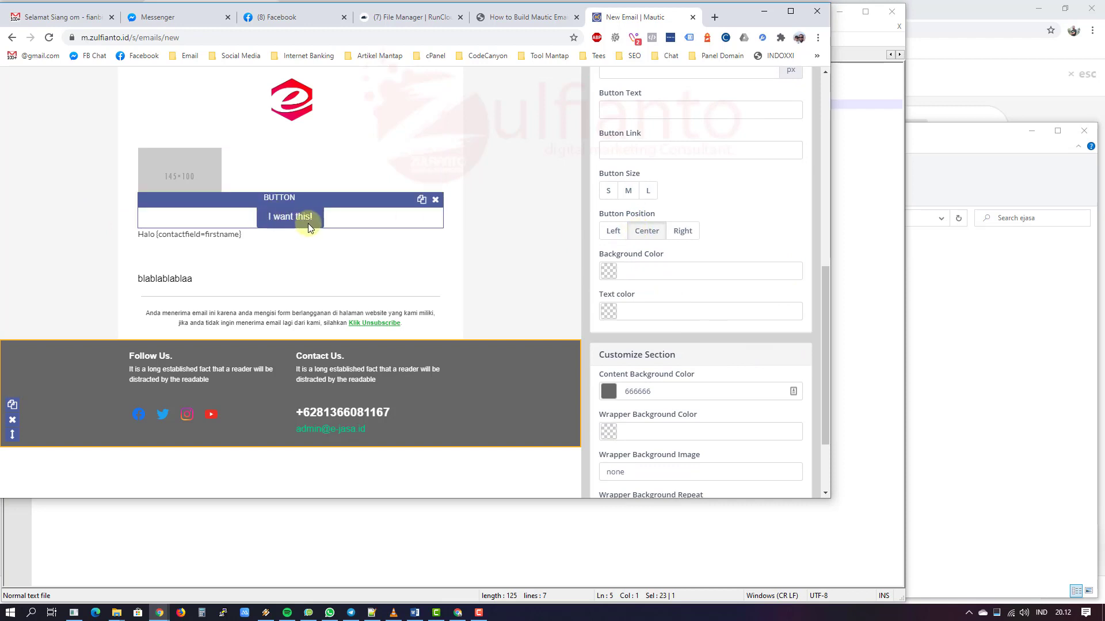
left_click(94, 221)
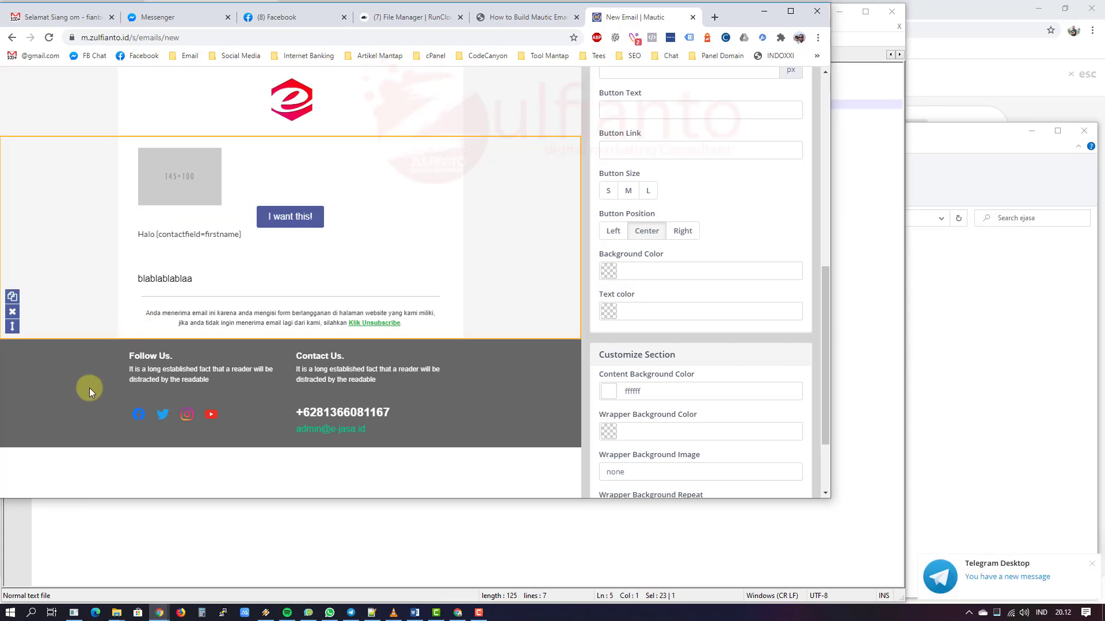
left_click(363, 560)
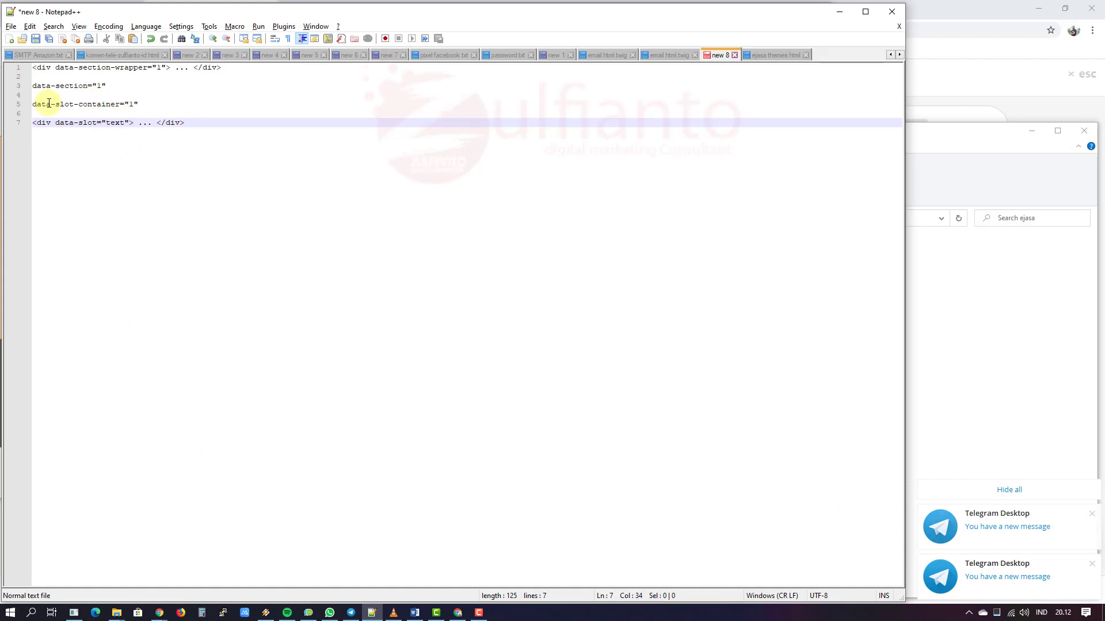
Step: Select the data-slot text on lines 5 and 7 of the notes file
left_click(132, 122)
left_click_drag(132, 122, 32, 120)
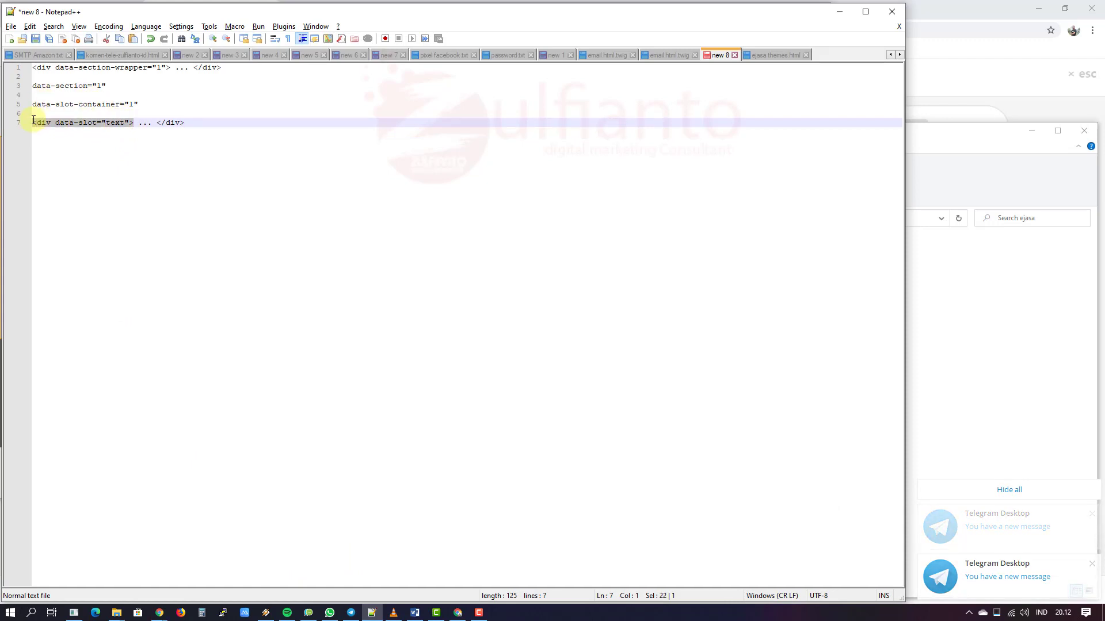
left_click(180, 178)
left_click(140, 104)
key("shift+Home")
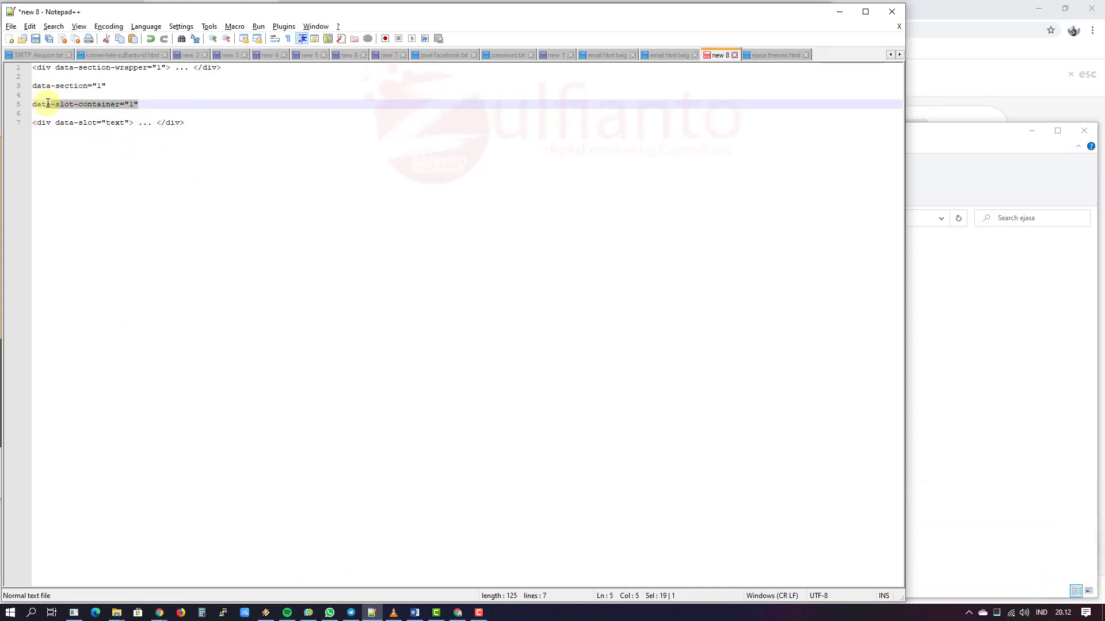
Step: Check the Mautic builder, then open the ejasa themes.html file in Notepad++
key("alt+Tab")
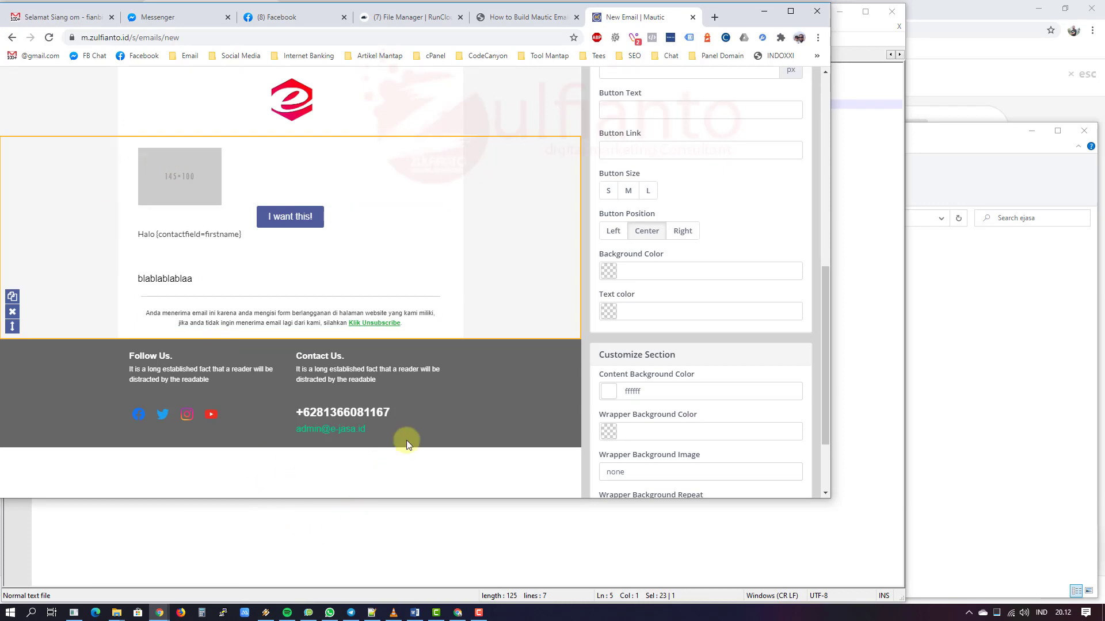
scroll(712, 414, "down", 2)
scroll(712, 414, "up", 7)
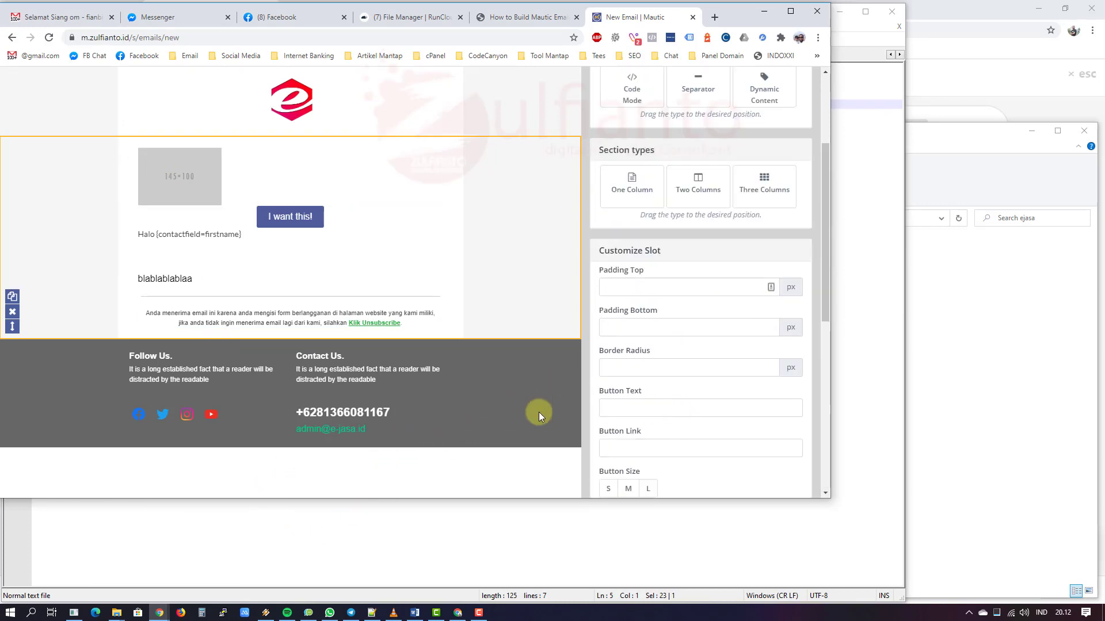
left_click(531, 520)
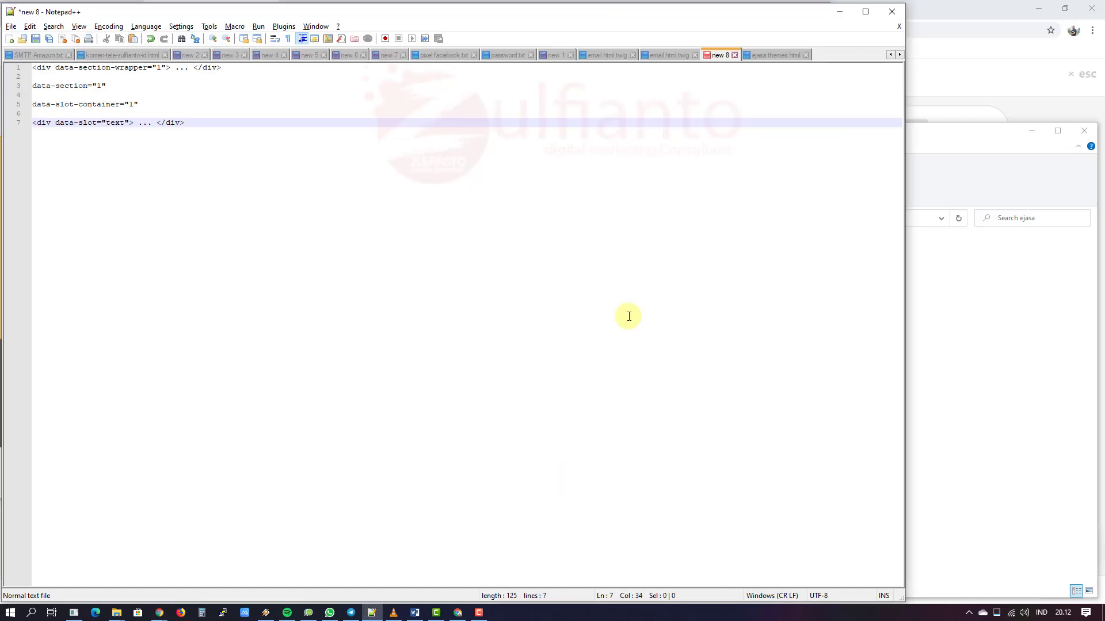
left_click(773, 54)
left_click(677, 345)
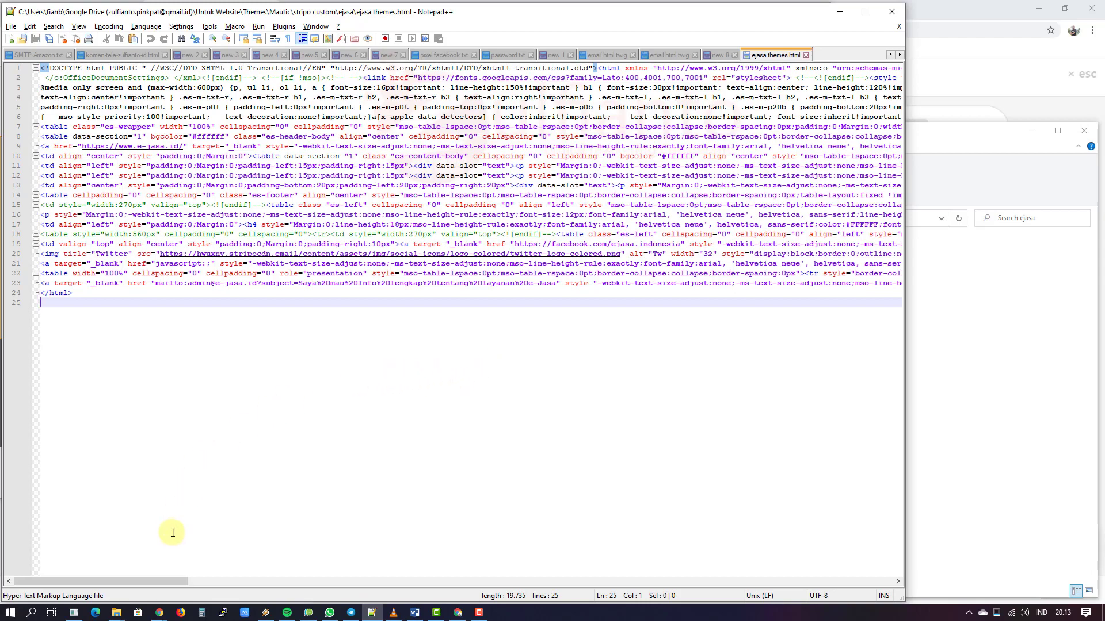
Step: Search the HTML for 'unsubs' to locate the {unsubscribe_url} link placeholder
left_click_drag(157, 581, 712, 565)
left_click(605, 453)
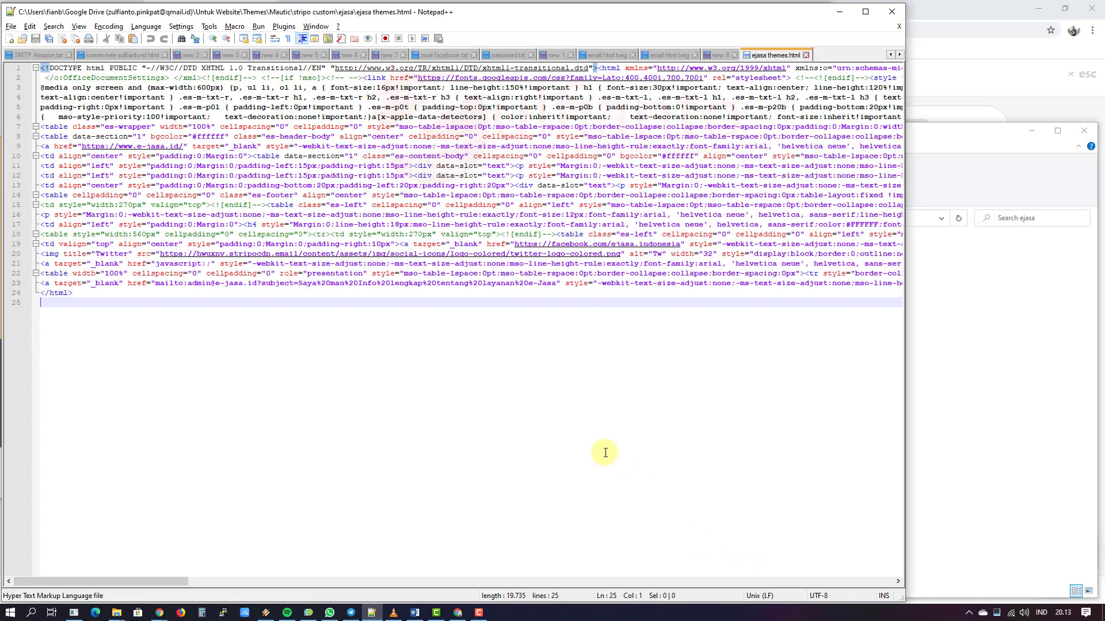
key("ctrl+f")
type("unsubs")
key("Return")
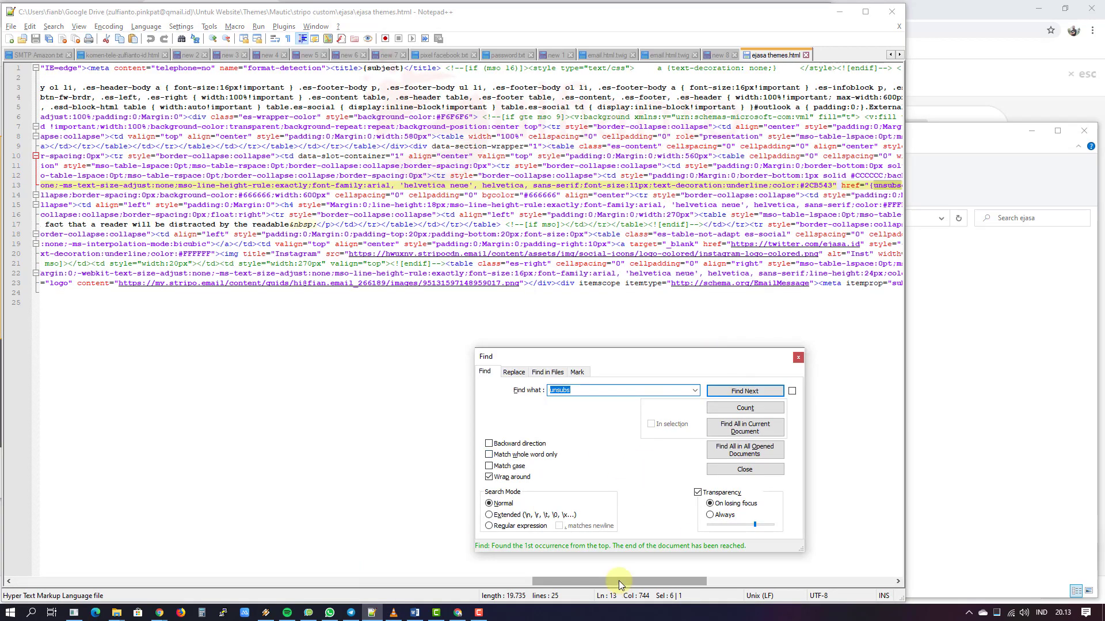
left_click_drag(619, 581, 725, 579)
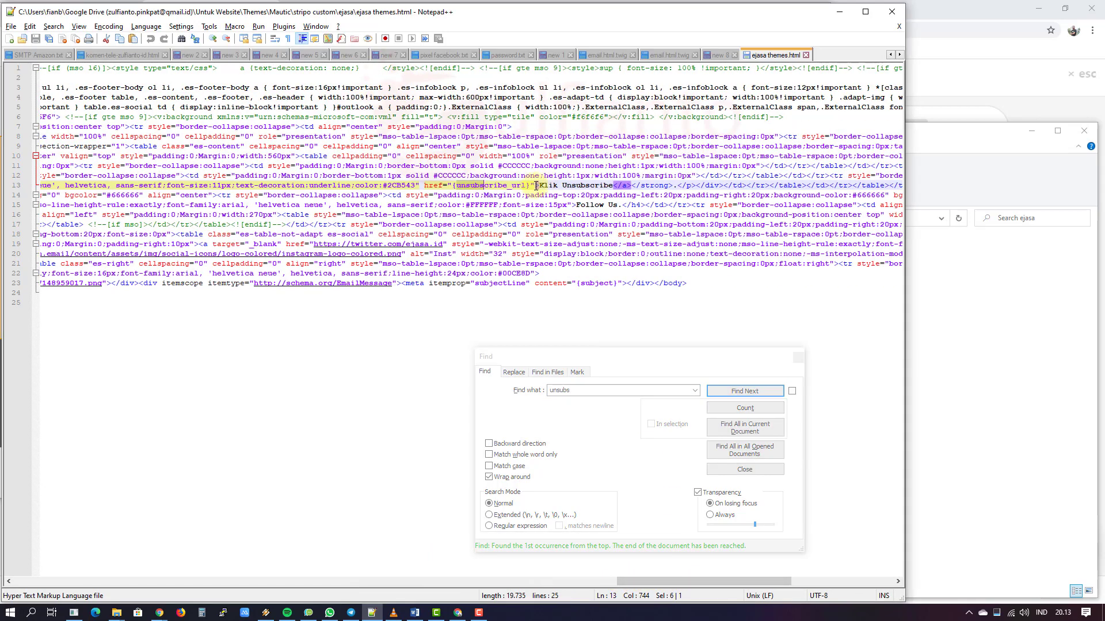
left_click_drag(530, 185, 454, 185)
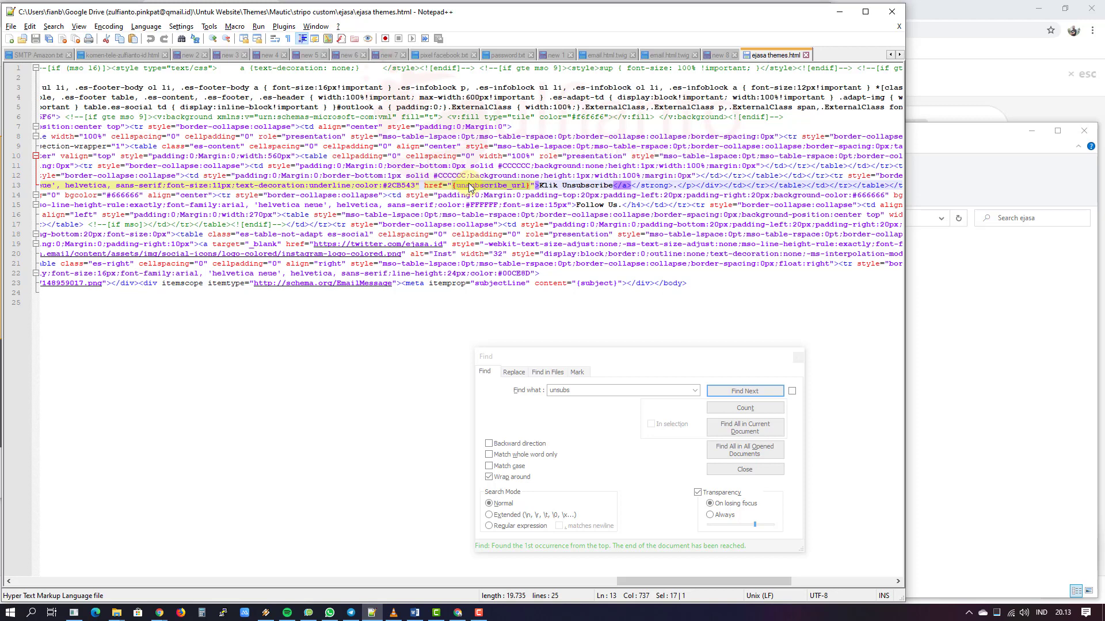
double_click(559, 390)
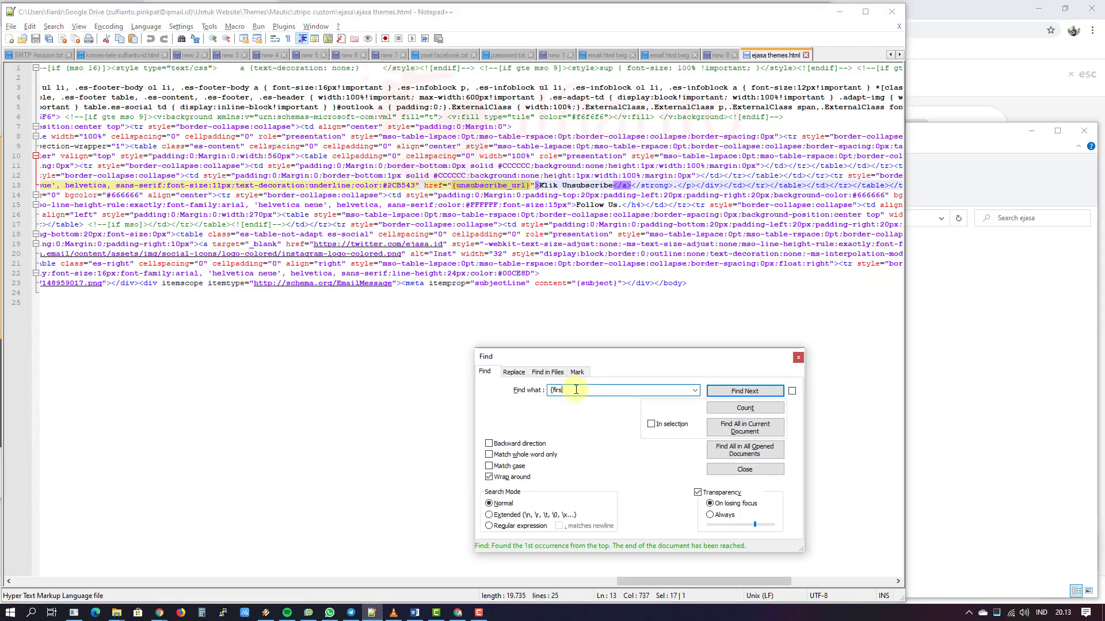
key("Return")
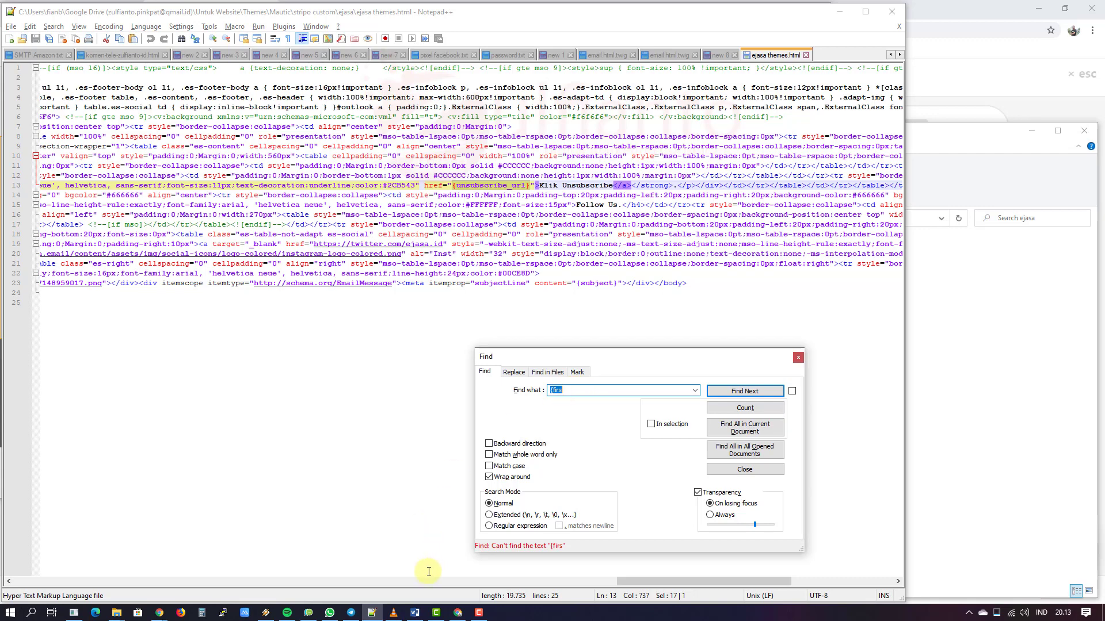
Step: After glancing at the Mautic builder, find the {contactfield=firstname} placeholder on line 11
left_click(159, 613)
left_click(123, 576)
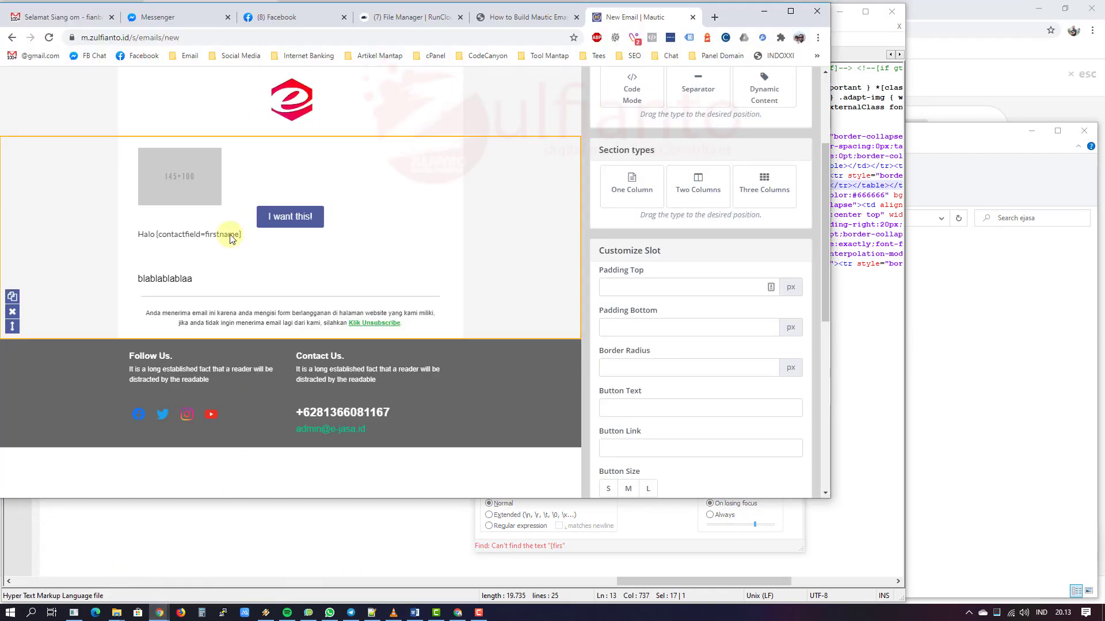
key("alt+Tab")
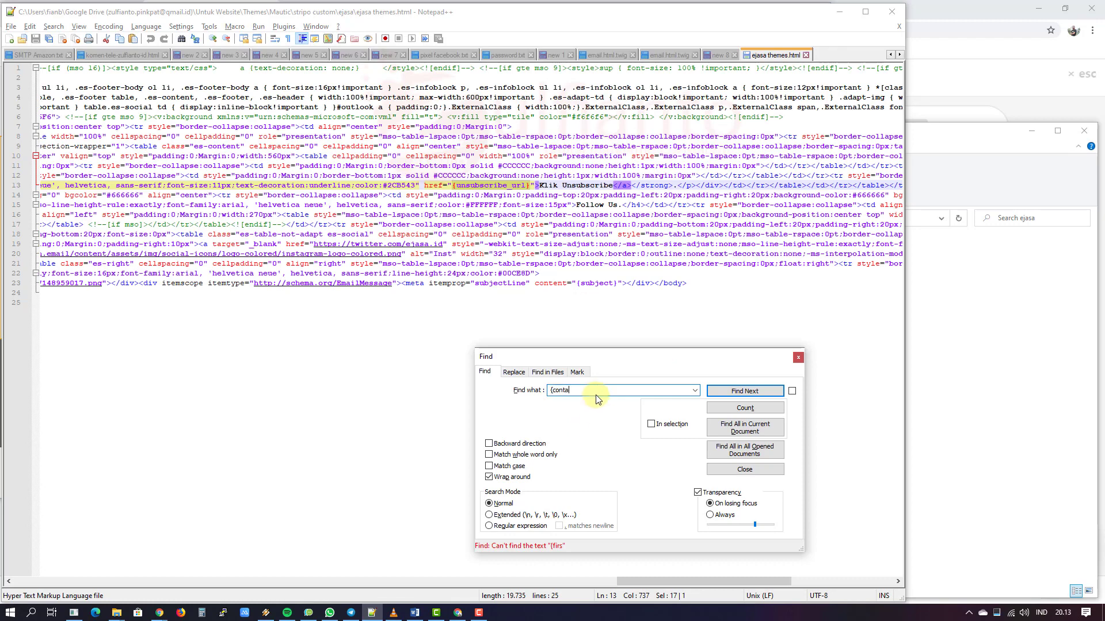
type("{contac")
key("Return")
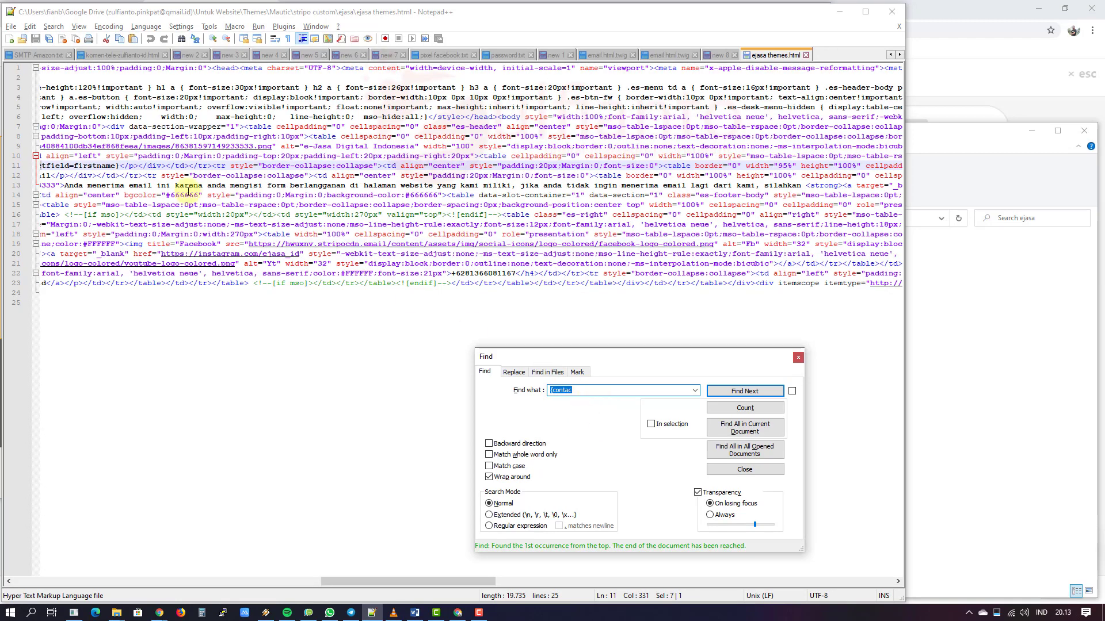
left_click_drag(333, 581, 287, 581)
left_click_drag(345, 166, 232, 166)
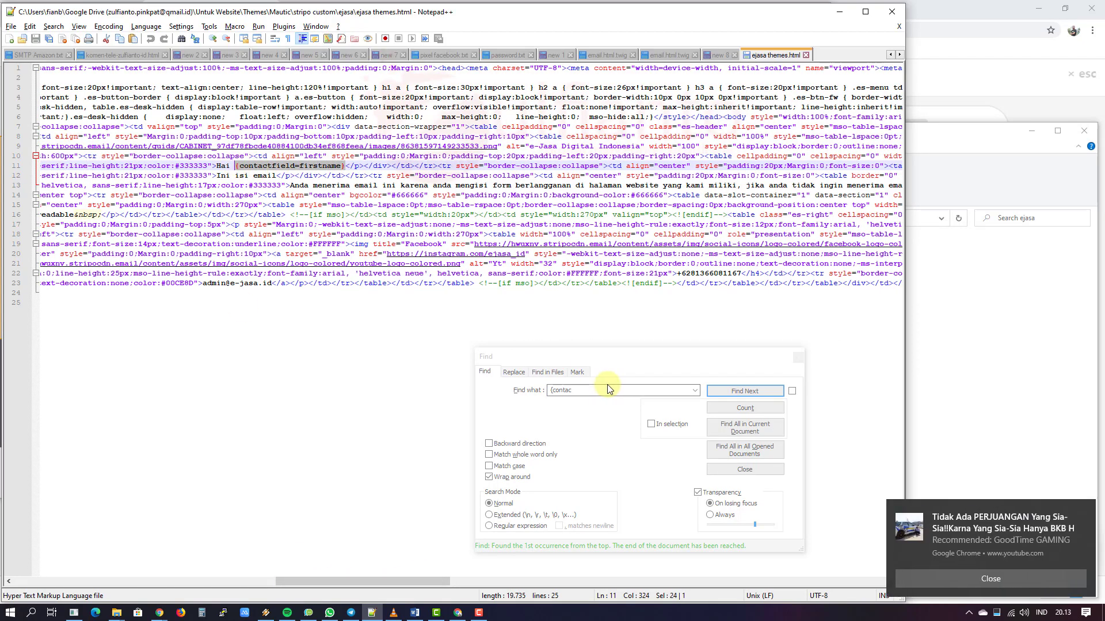
Step: Clear the replace field, close the dialog, and copy the entire HTML document
left_click(514, 372)
double_click(573, 409)
key("ctrl+a")
key("Delete")
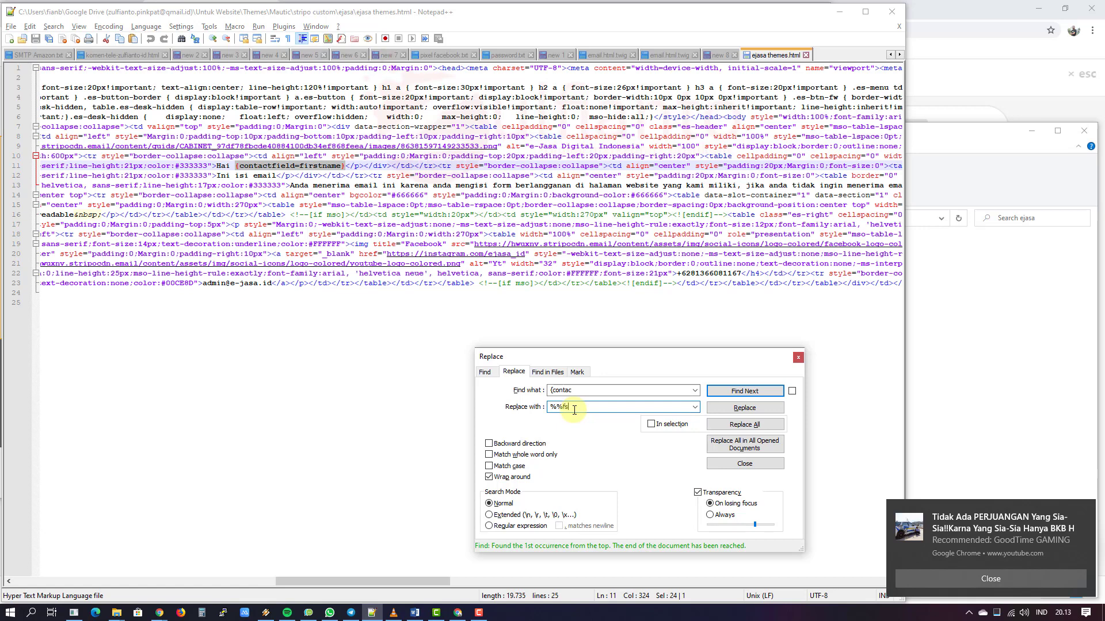
left_click(798, 357)
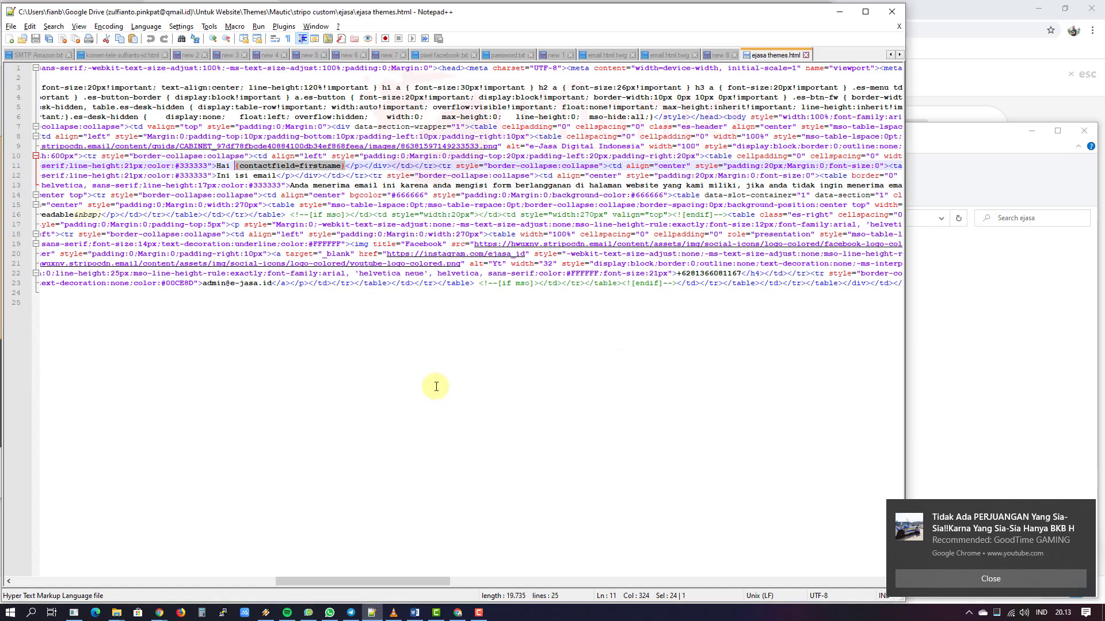
key("ctrl+Home")
key("ctrl+a")
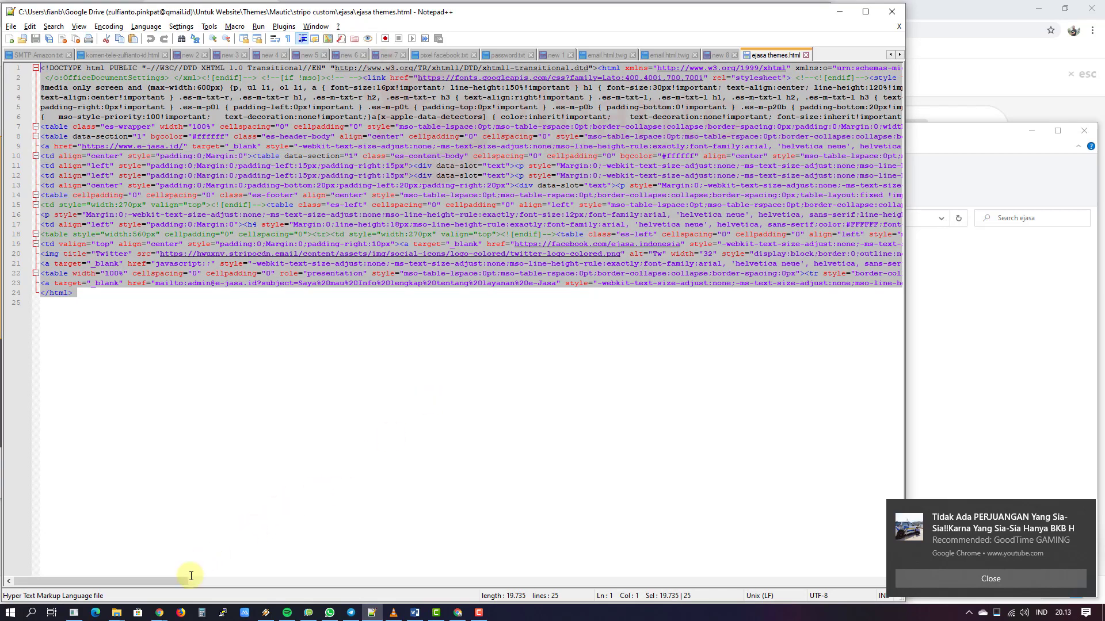
mouse_move(160, 612)
left_click(100, 567)
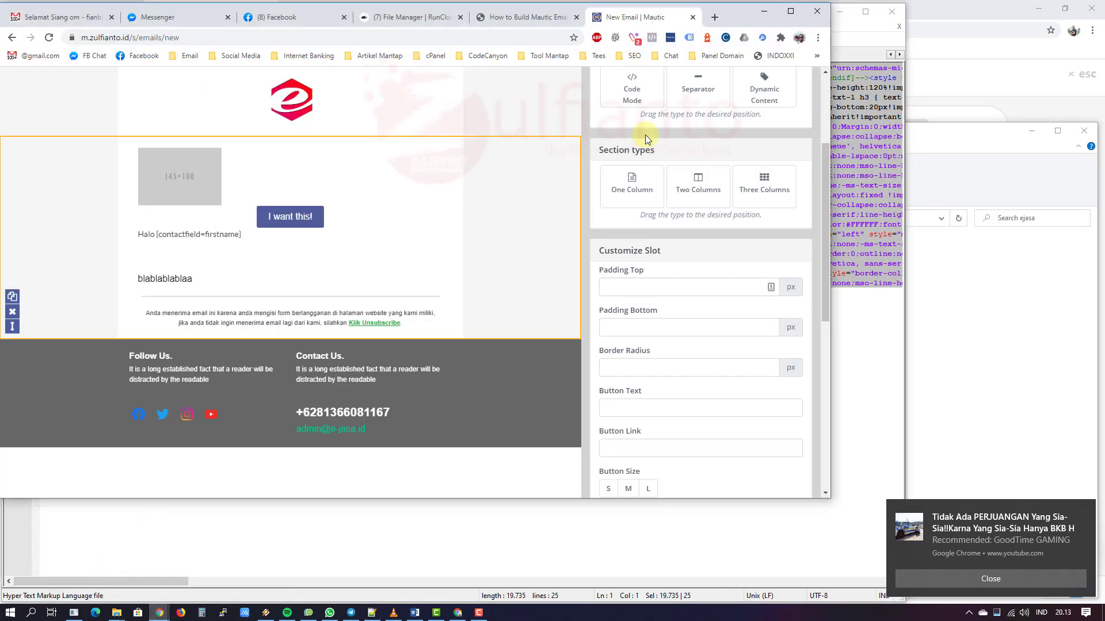
Step: Open app.mailketing in a new tab and create a new template from the Email Templates list
left_click(713, 17)
type("app")
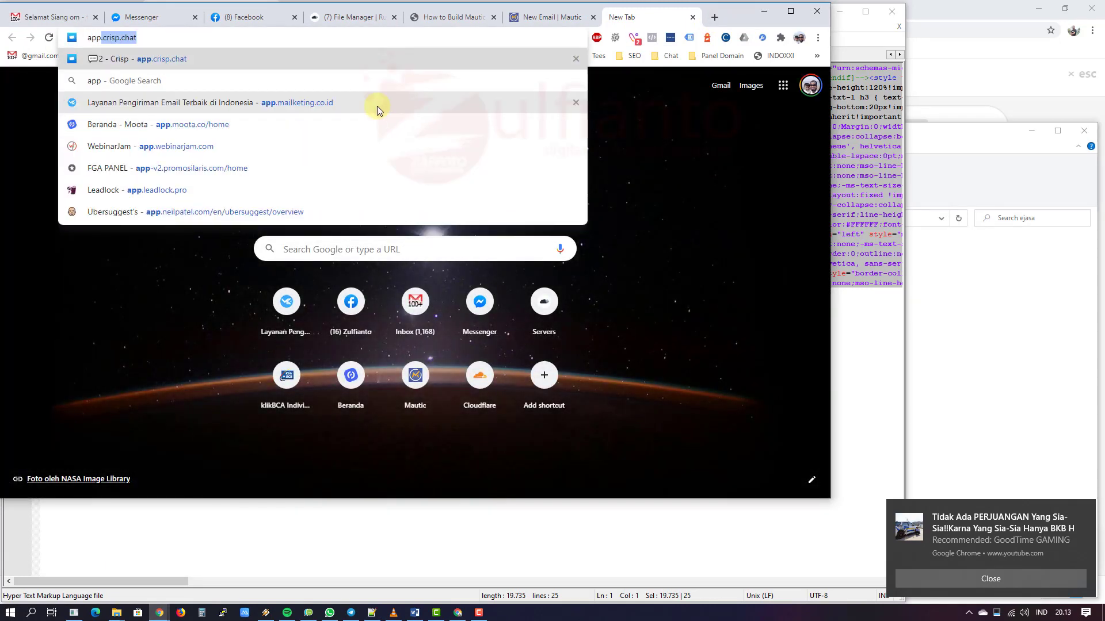
type(".mailketing")
key("Return")
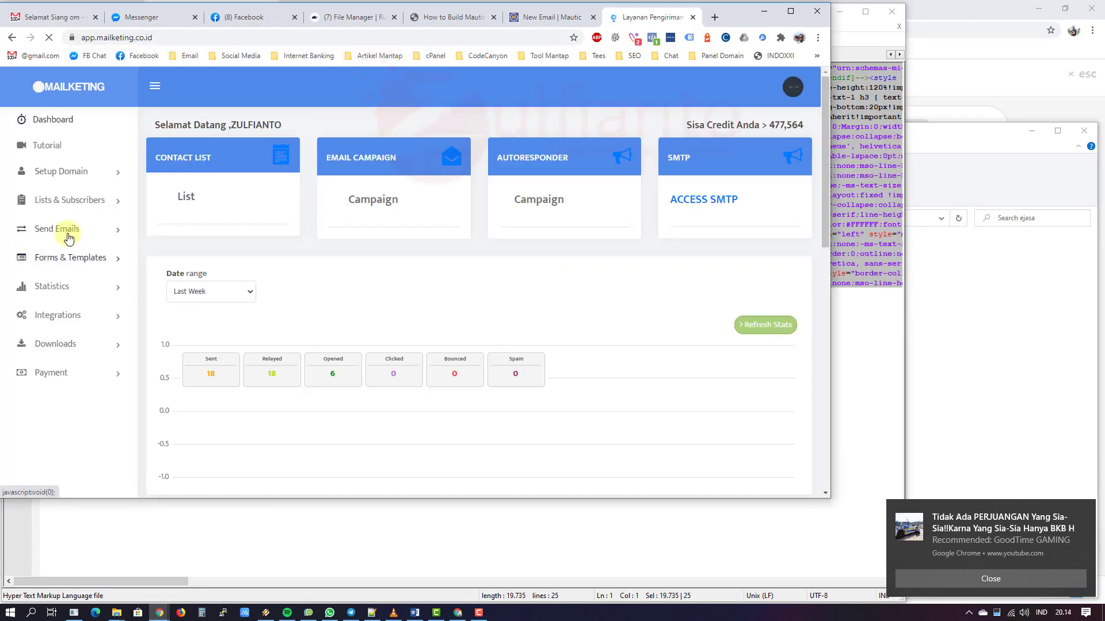
left_click(69, 257)
left_click(69, 310)
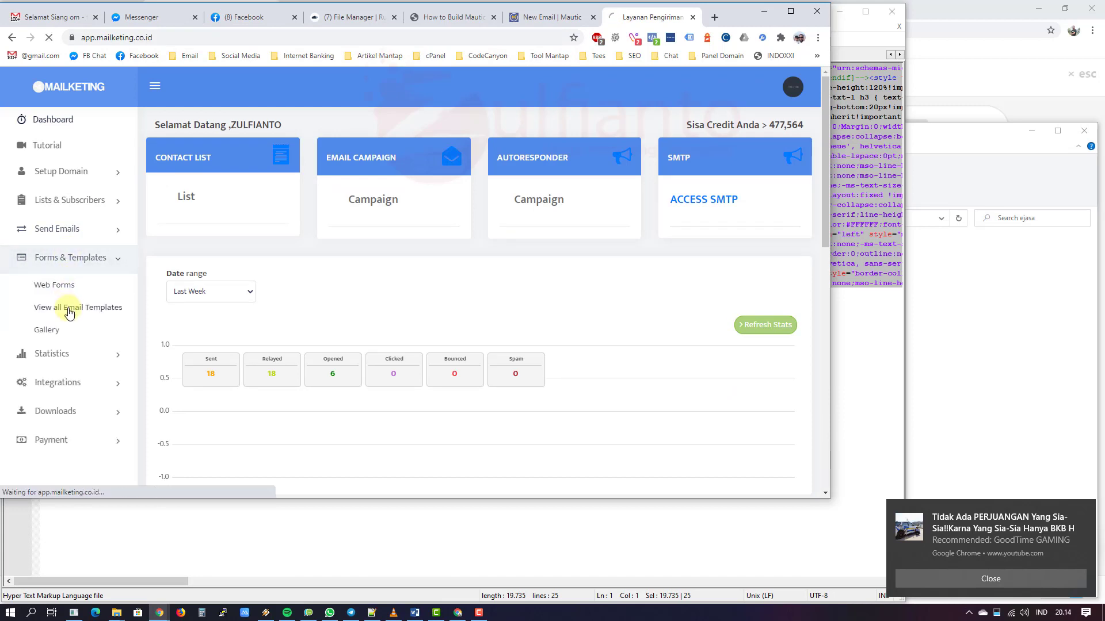
left_click(726, 222)
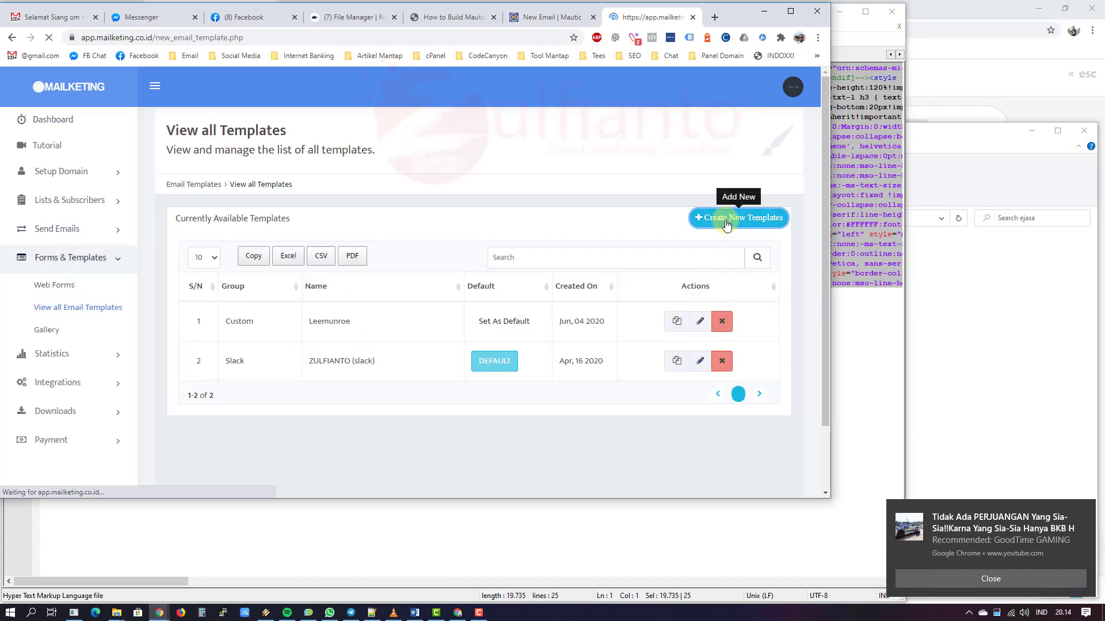
scroll(715, 244, "down", 5)
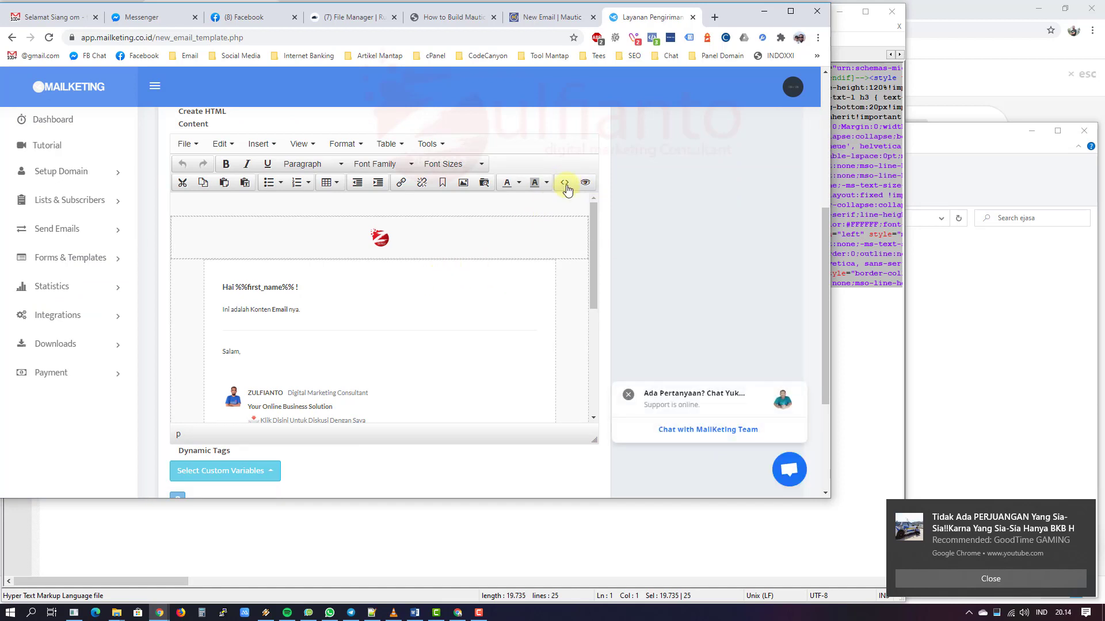
Step: Replace the template's HTML source with the copied ejasa email code and preview it
left_click(565, 183)
key("ctrl+a")
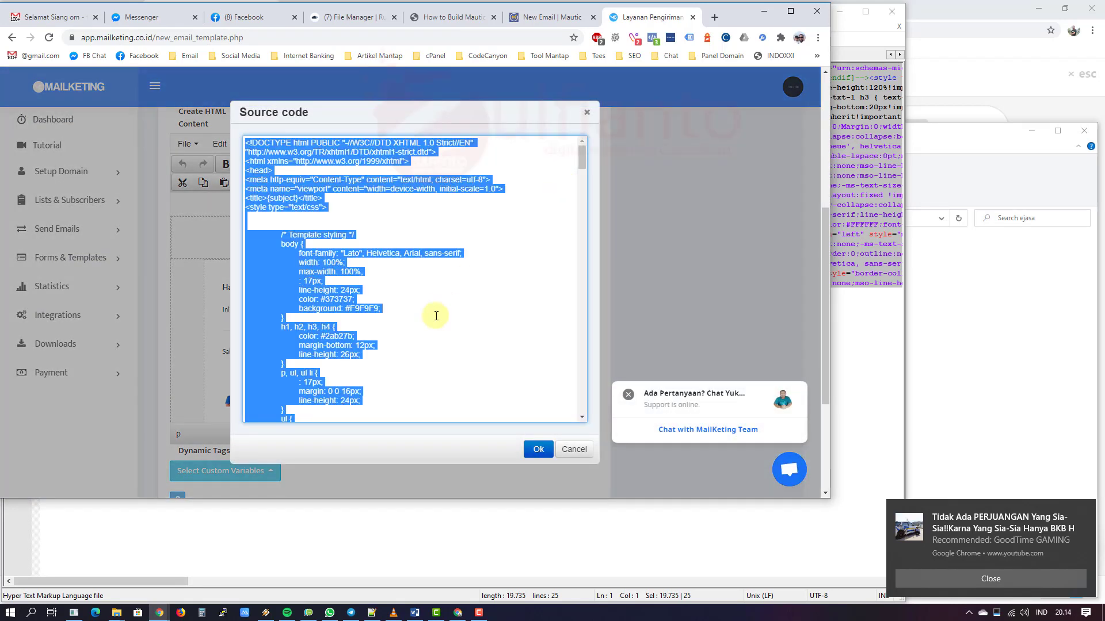
key("BackSpace")
key("ctrl+v")
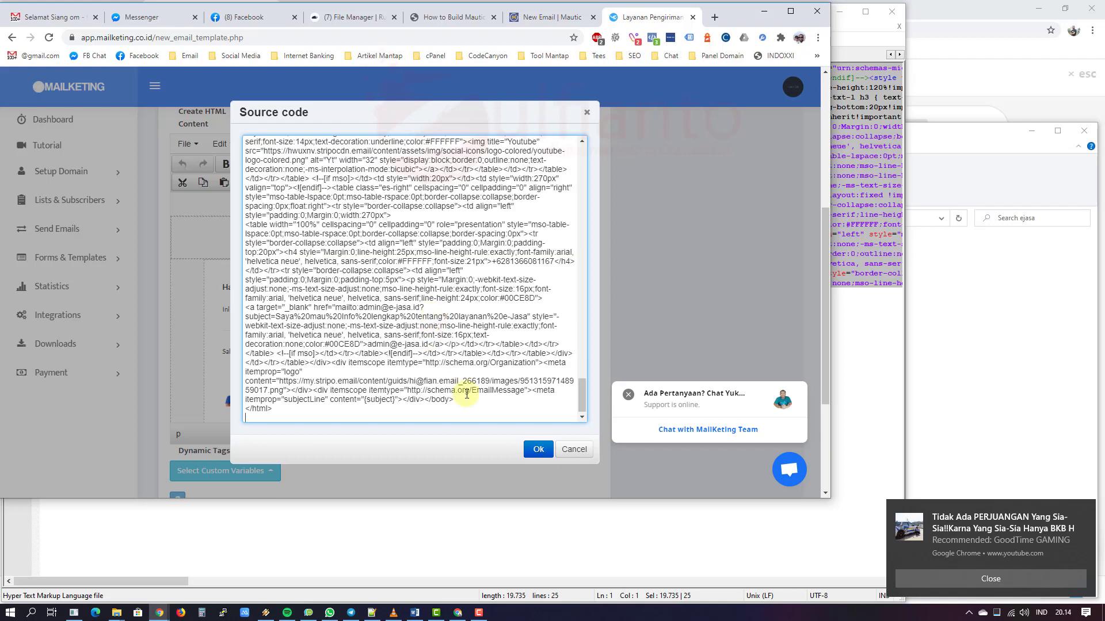
left_click(538, 449)
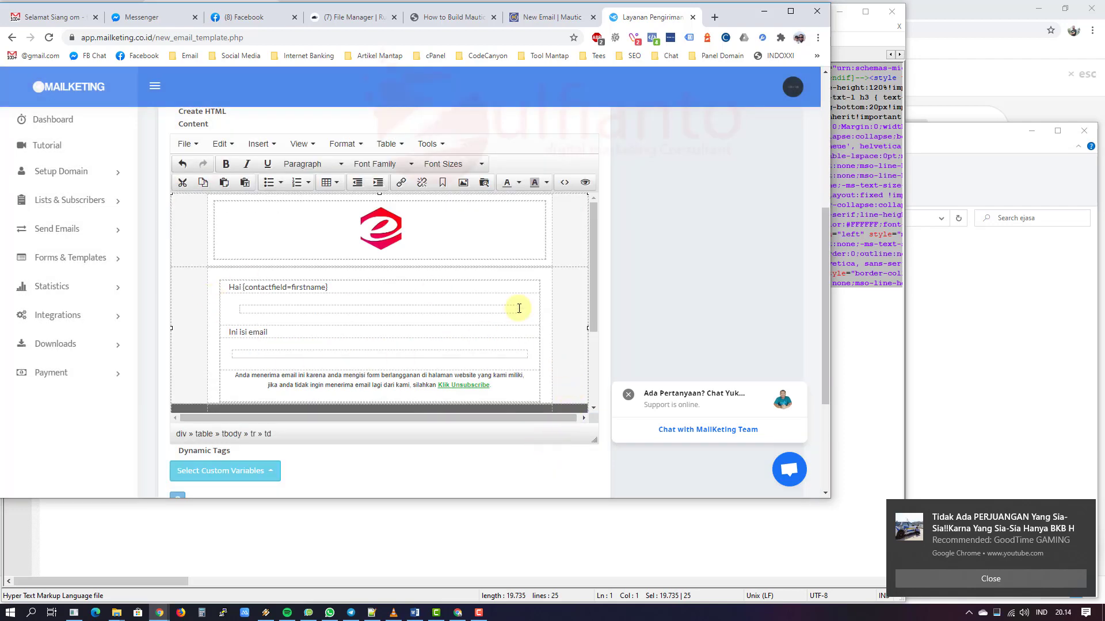
left_click(584, 184)
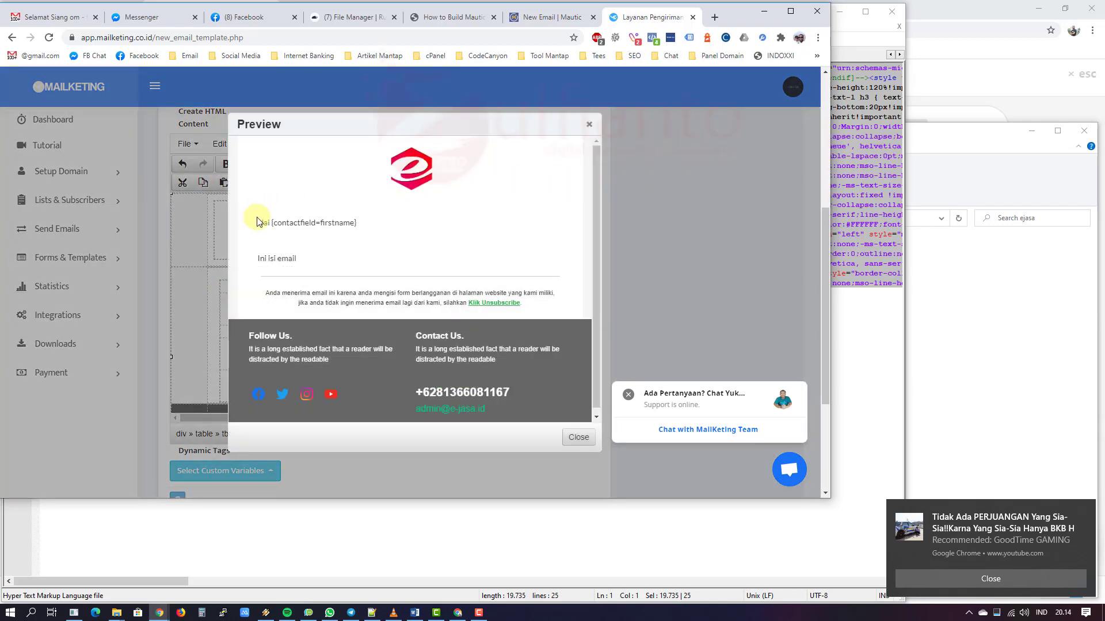
left_click_drag(287, 223, 401, 224)
left_click(401, 223)
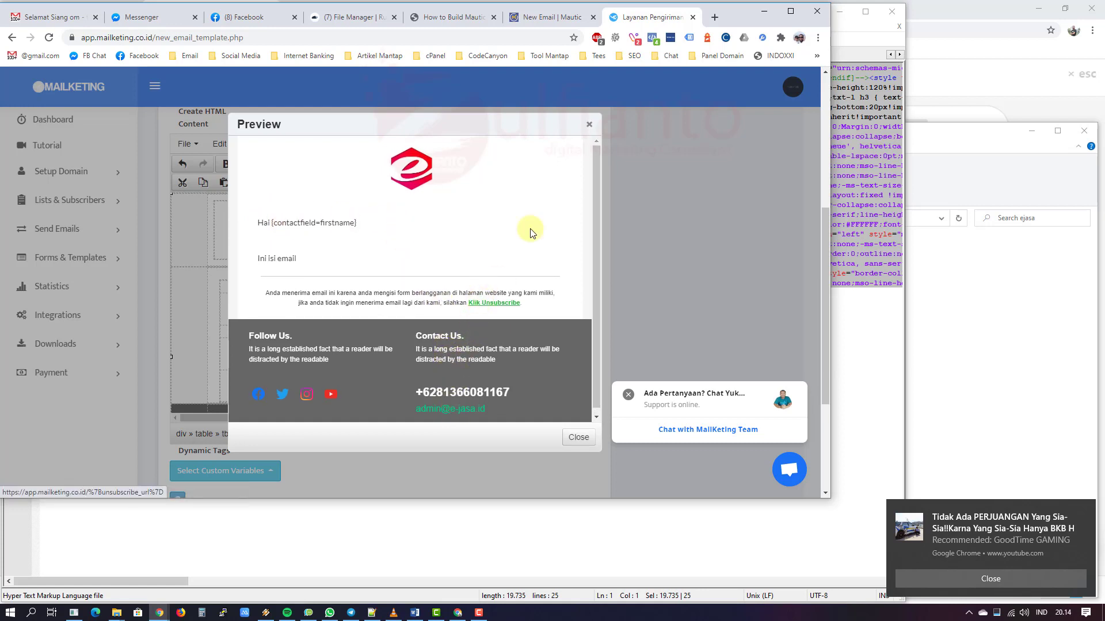
left_click(589, 128)
Step: Insert the unsubscribe link variable after 'Klik Unsubscribe' in the footer
scroll(443, 328, "down", 3)
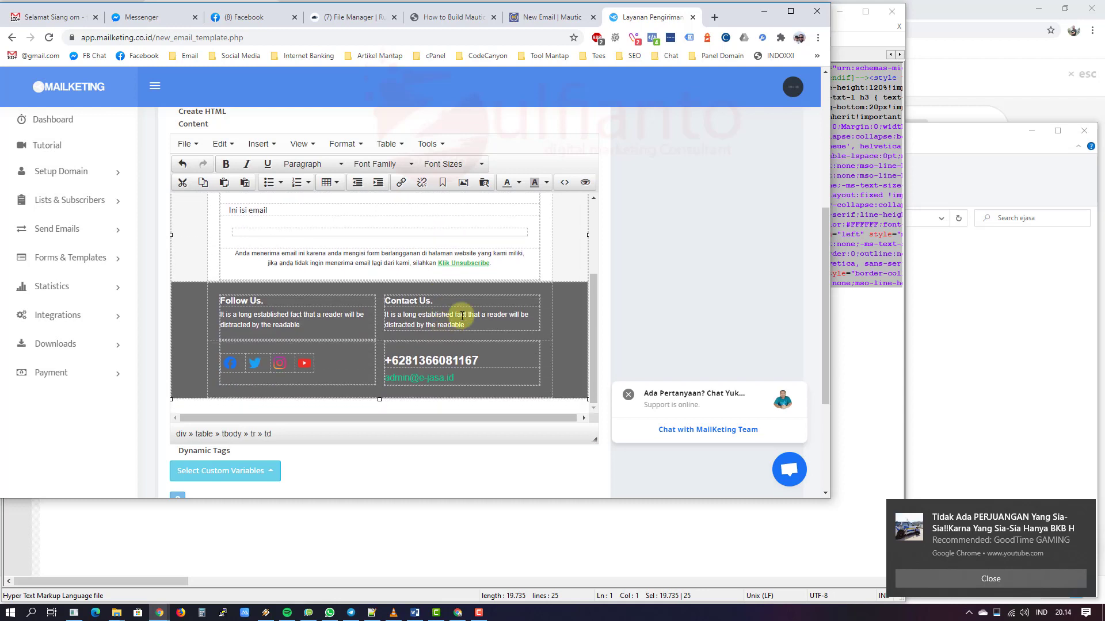
triple_click(481, 267)
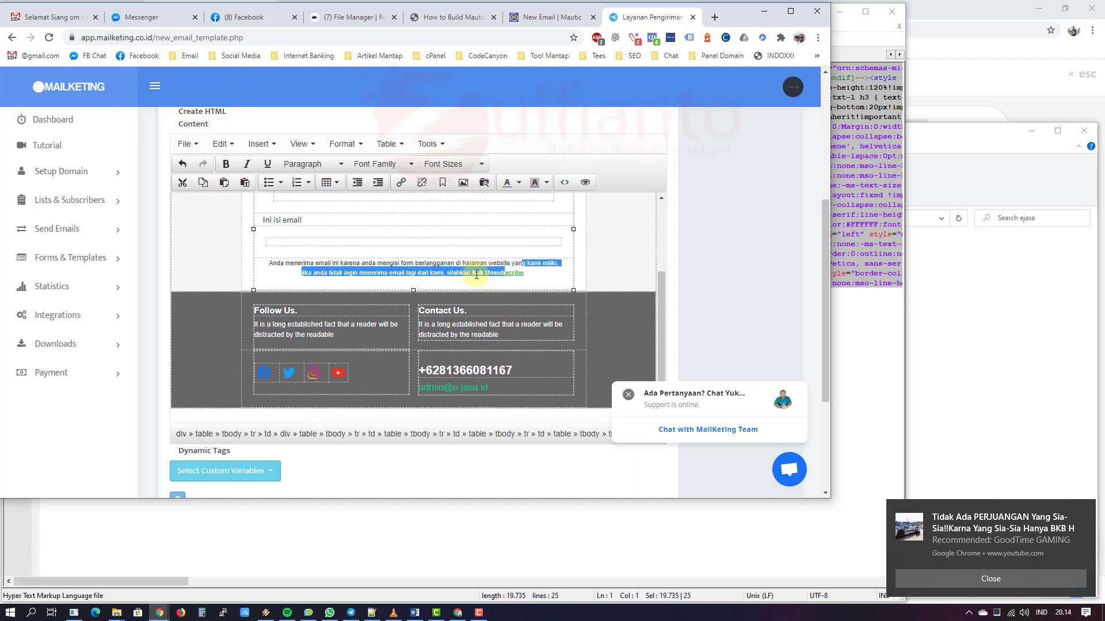
left_click(550, 274)
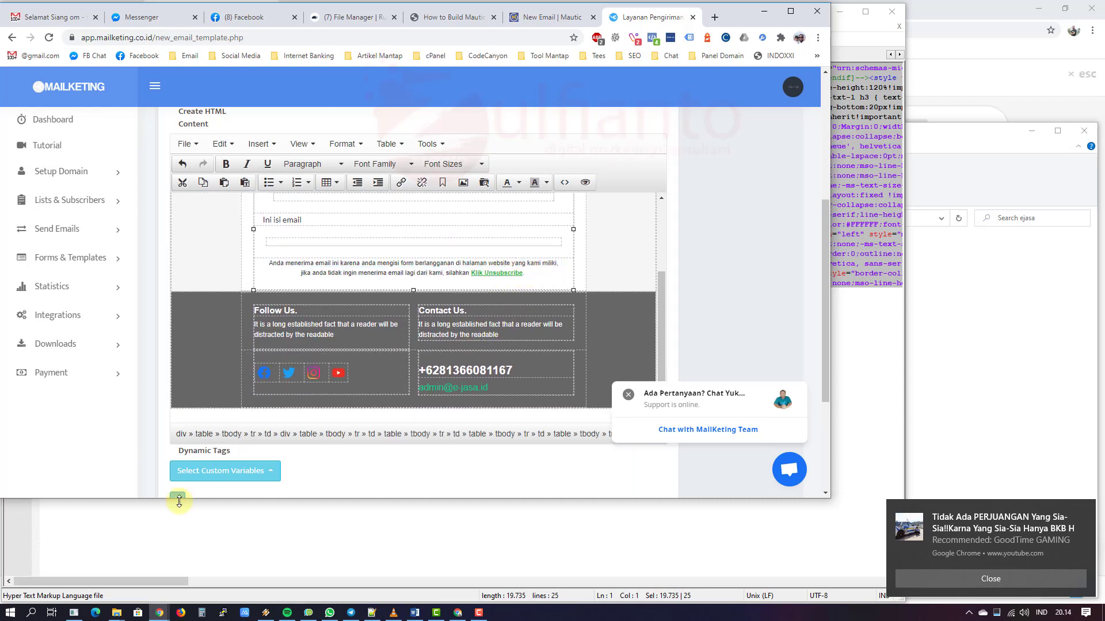
left_click(224, 477)
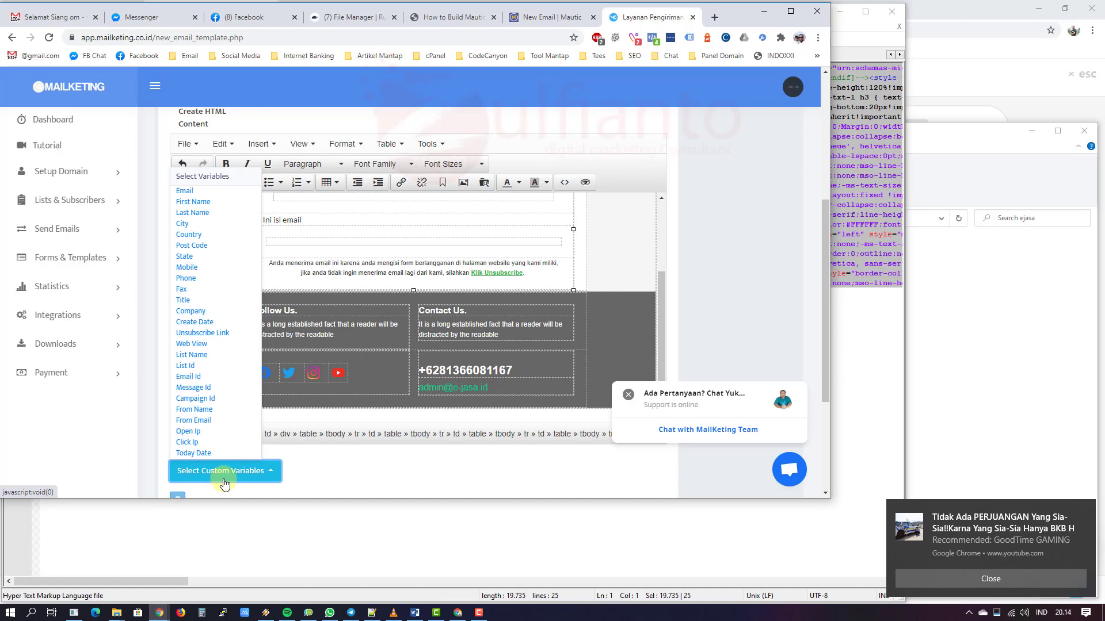
left_click(210, 337)
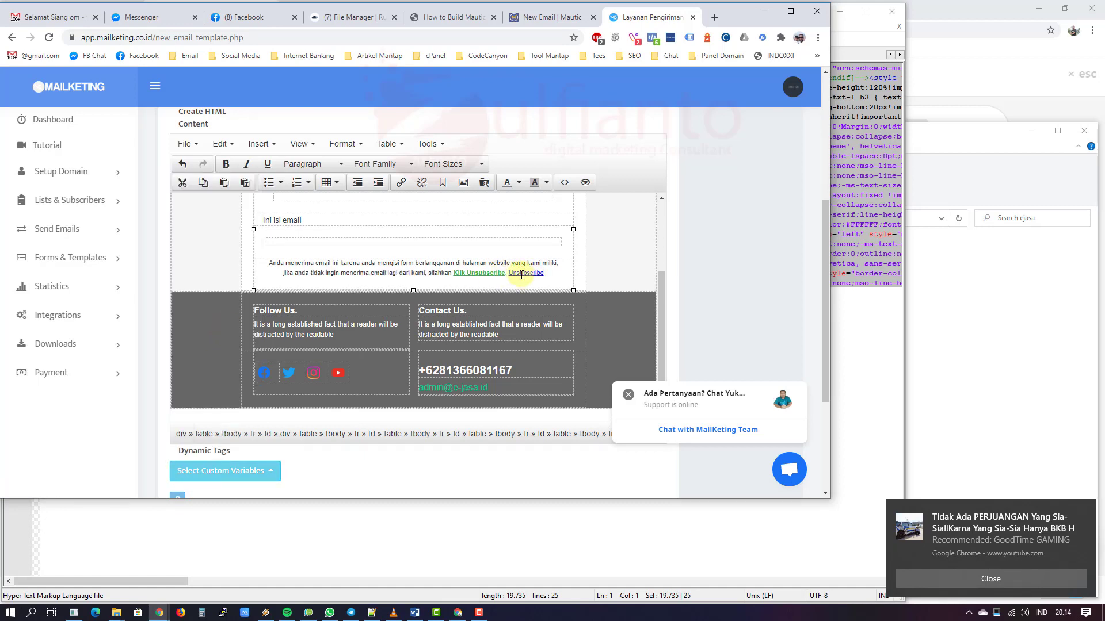
Step: Check the source code for the %%unsubscribelink%% variable in the link address
left_click(564, 182)
scroll(524, 351, "down", 5)
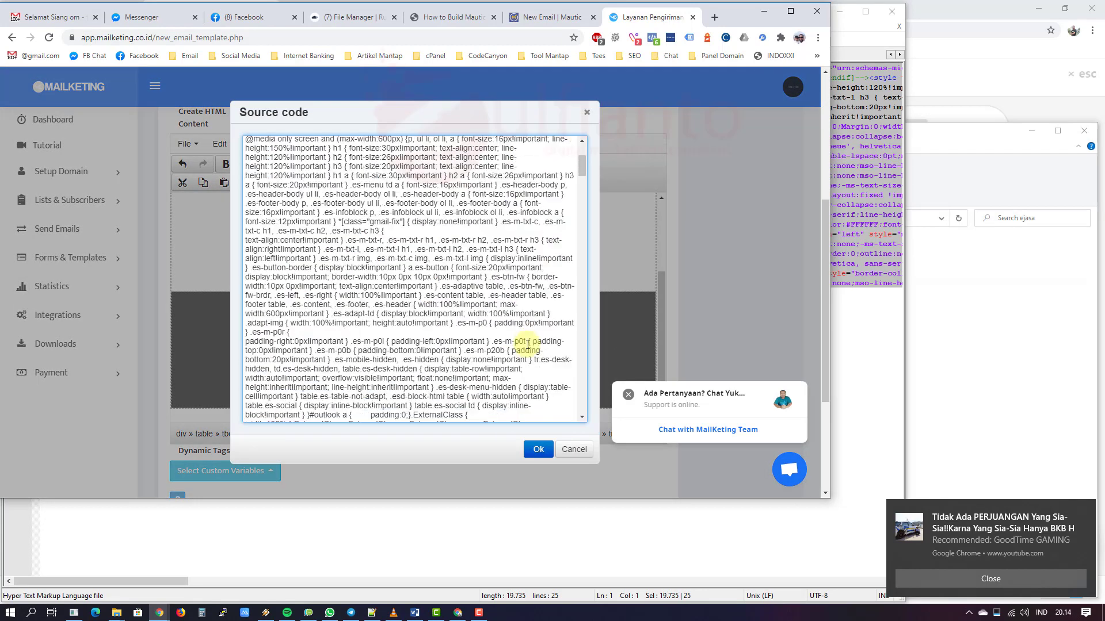
left_click(506, 324)
key("ctrl+f")
type("unsub")
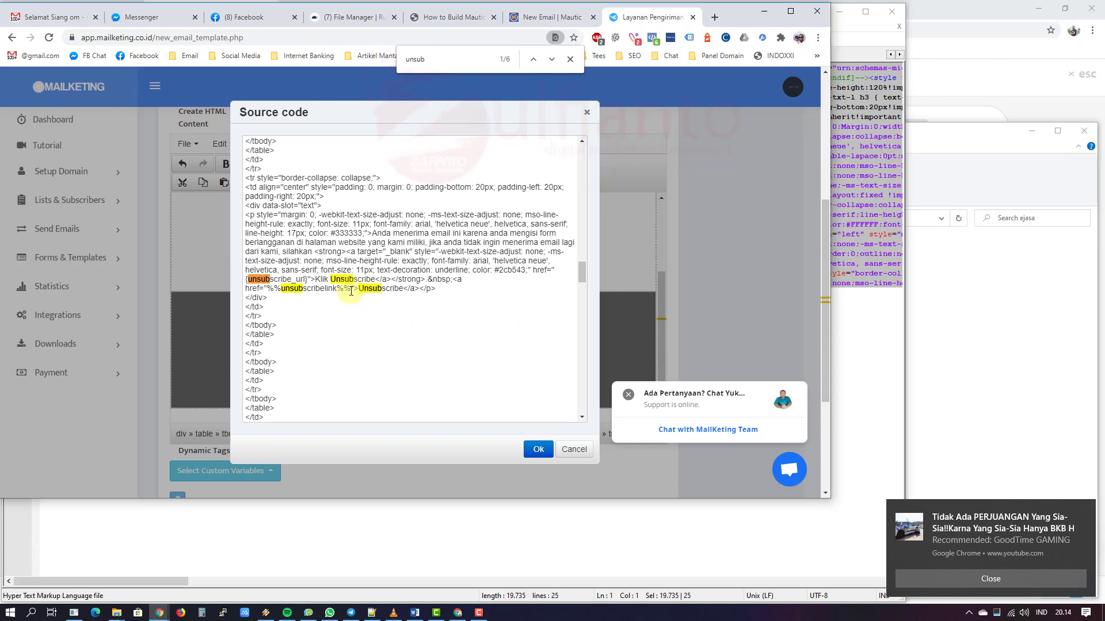
left_click_drag(351, 290, 267, 289)
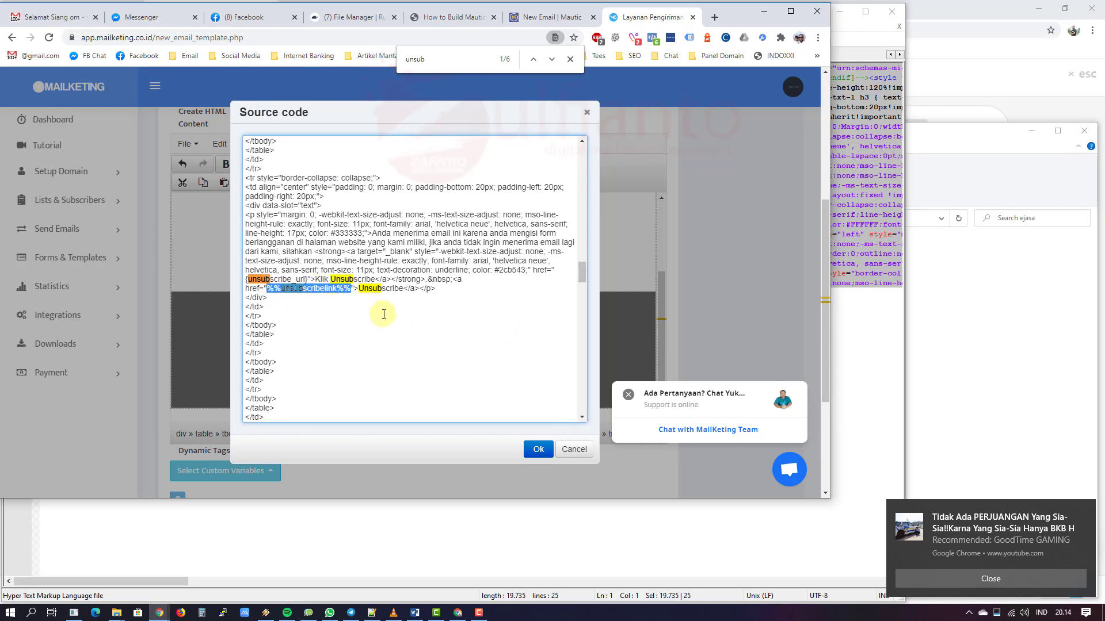
left_click(587, 115)
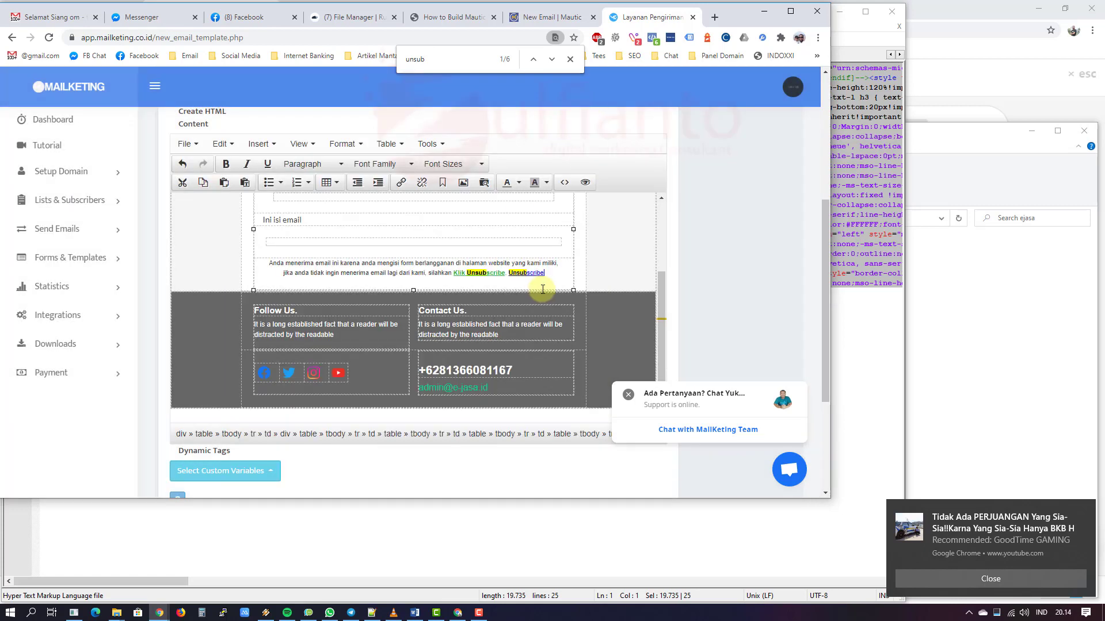
Step: Remove the duplicate Unsubscribe link and point 'Klik Unsubscribe' to %%unsubscribelink%%
left_click_drag(543, 274, 509, 274)
key("BackSpace")
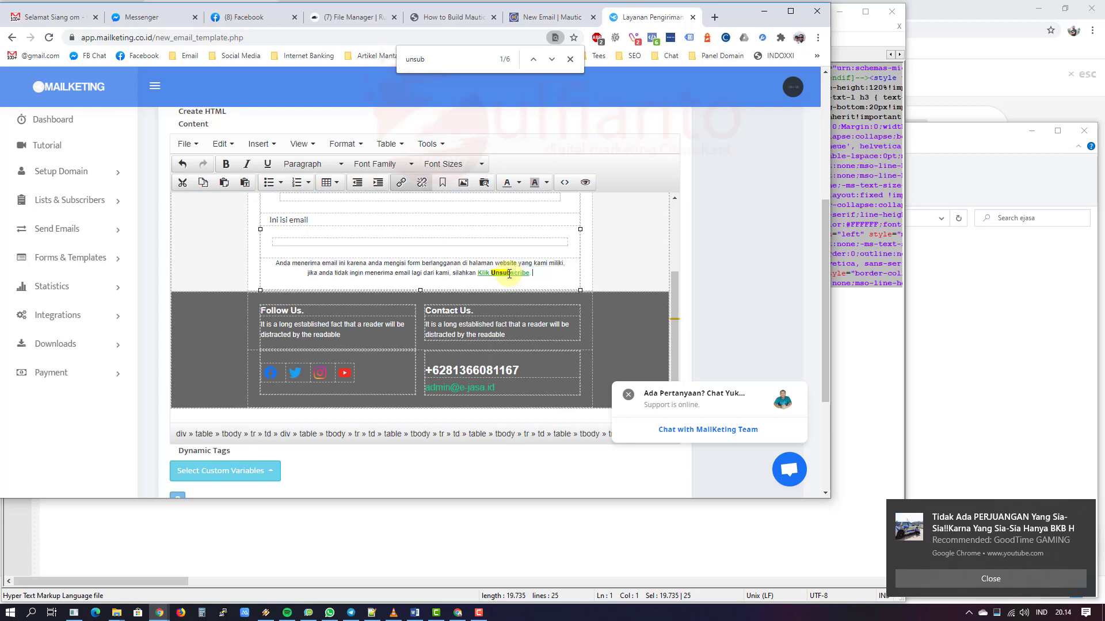
left_click_drag(472, 274, 504, 273)
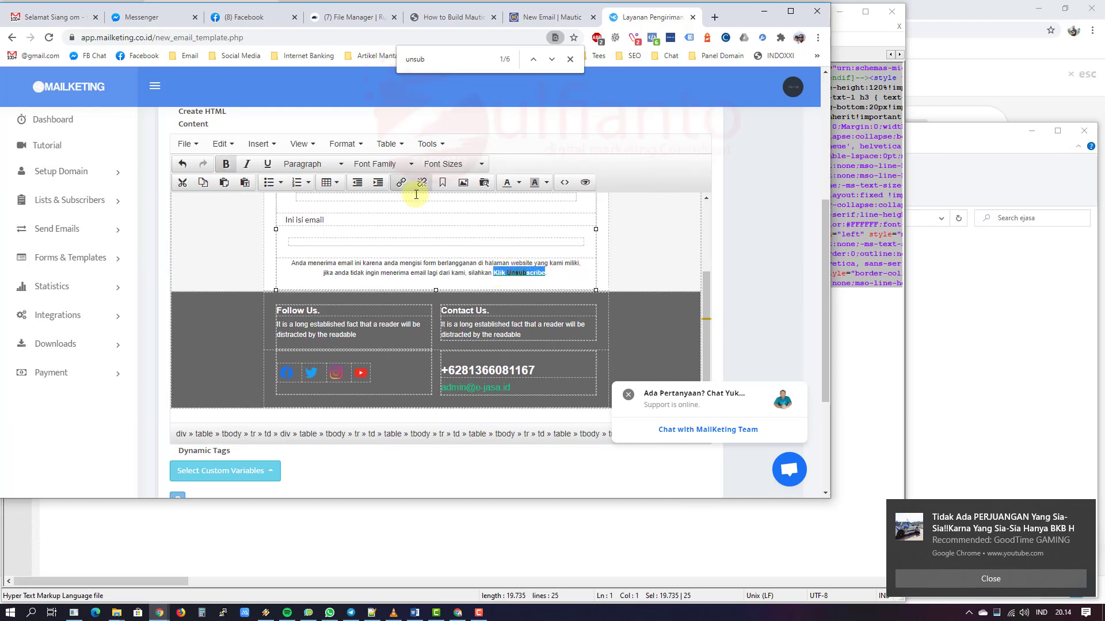
left_click(401, 183)
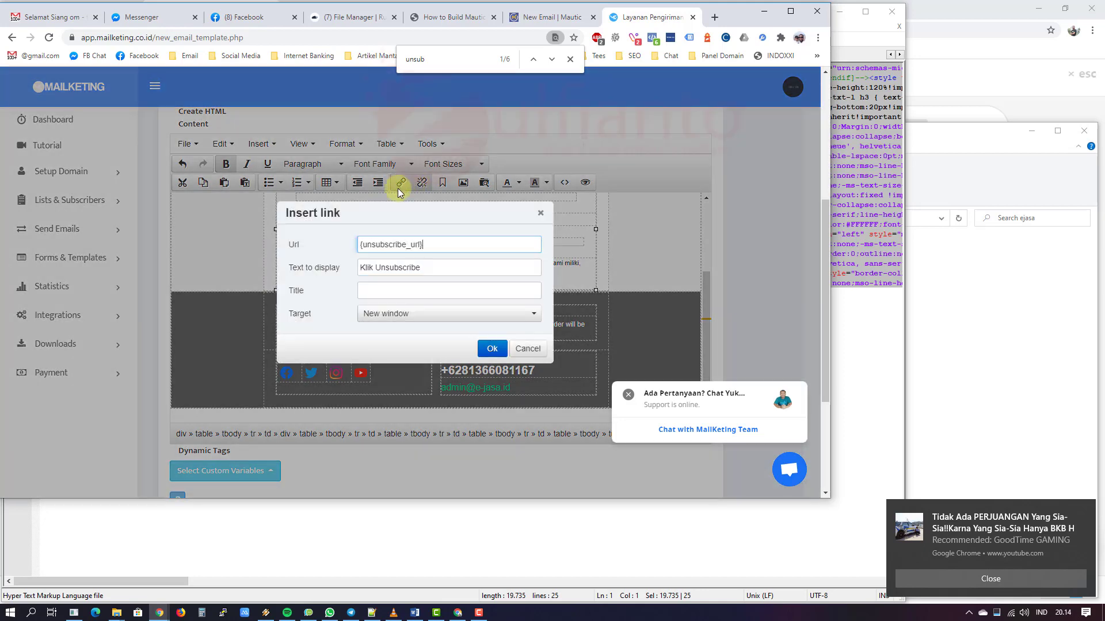
left_click_drag(455, 245, 353, 247)
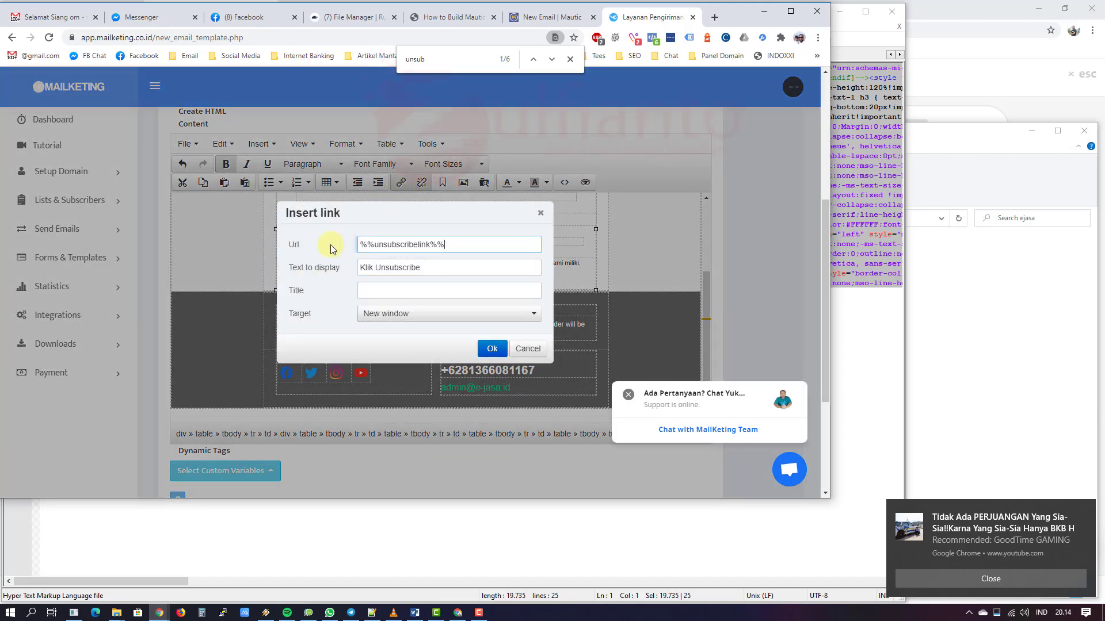
left_click(492, 348)
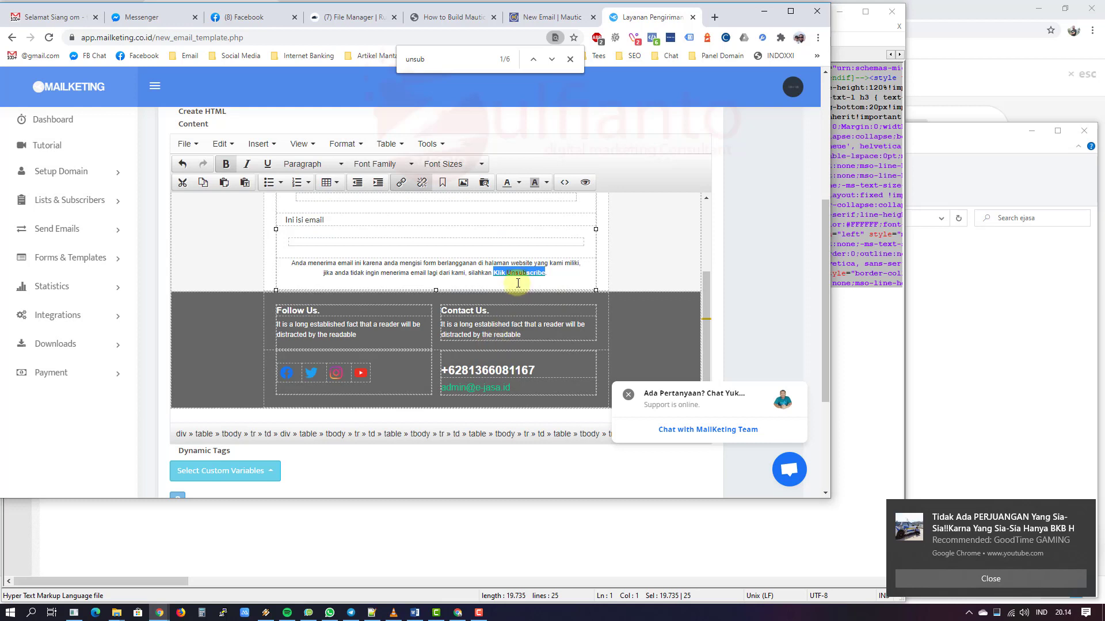
left_click(576, 274)
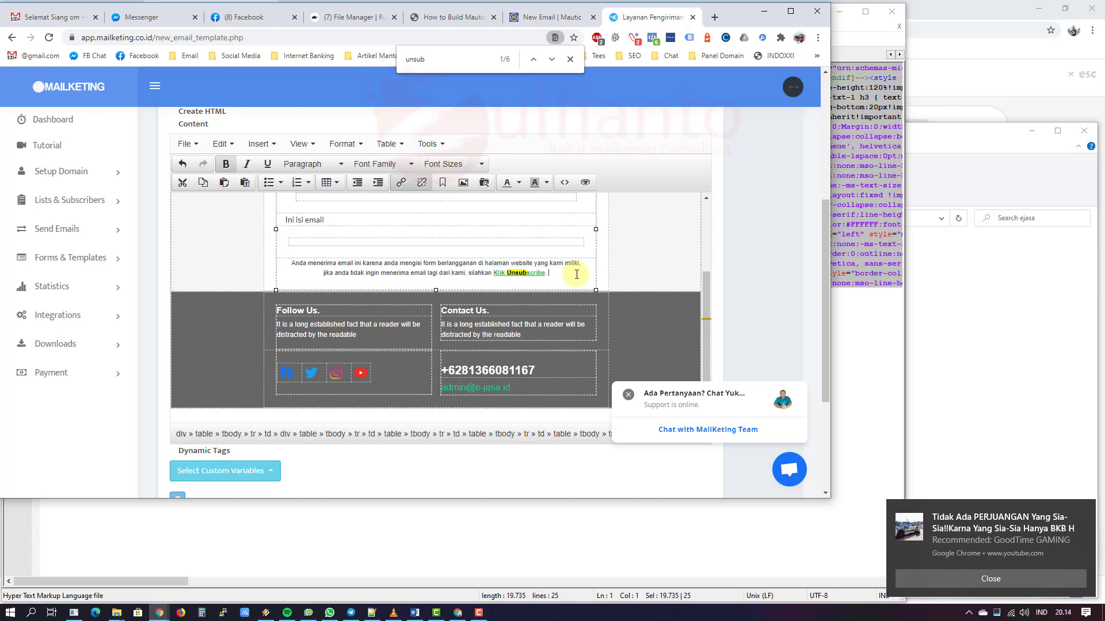
Step: Colour the 'Klik Unsubscribe' text green, replacing a first yellow-green attempt
left_click(492, 273)
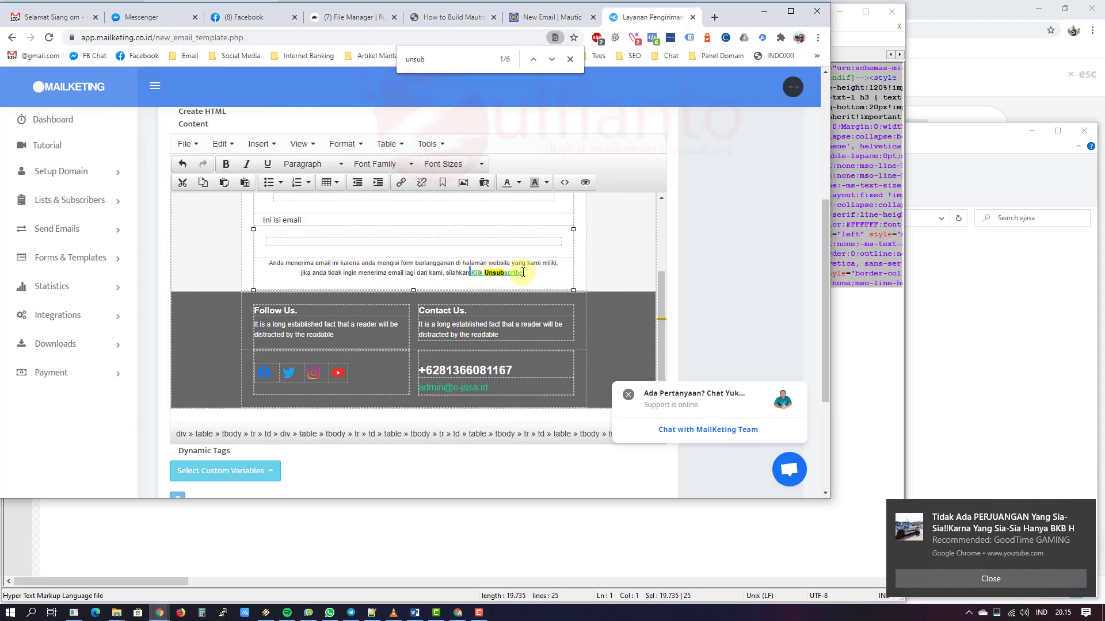
left_click_drag(523, 273, 484, 272)
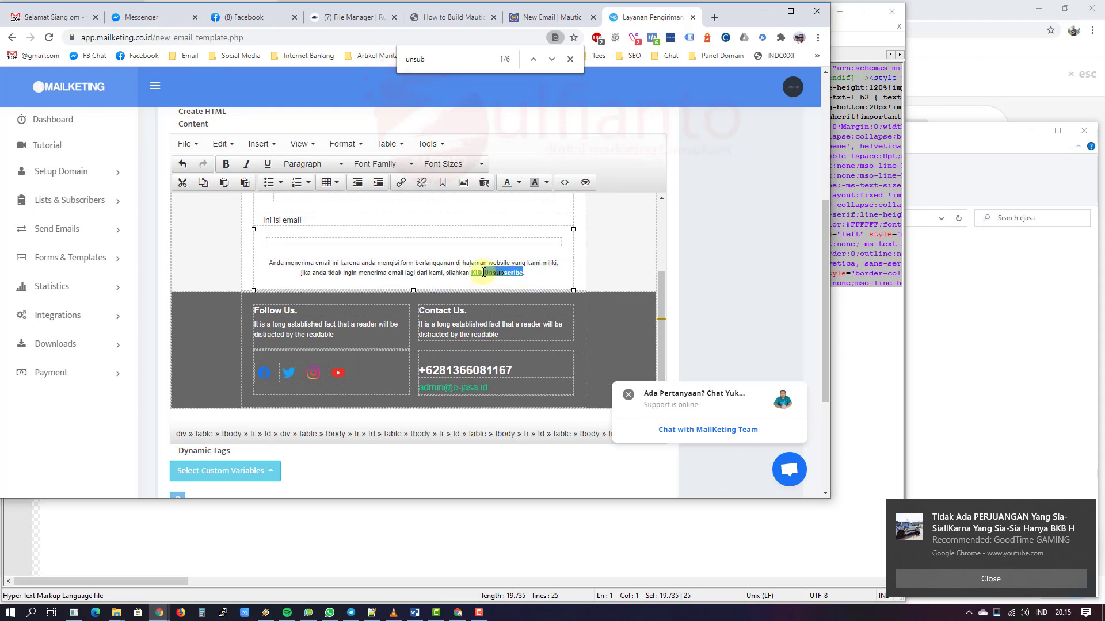
left_click(519, 183)
left_click(530, 230)
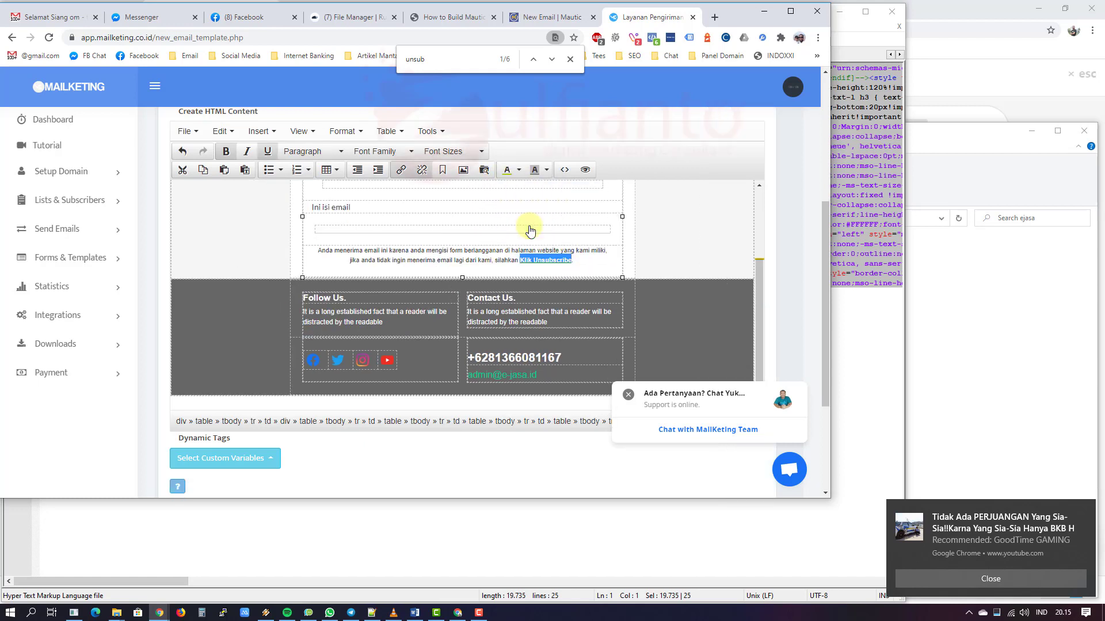
left_click(585, 261)
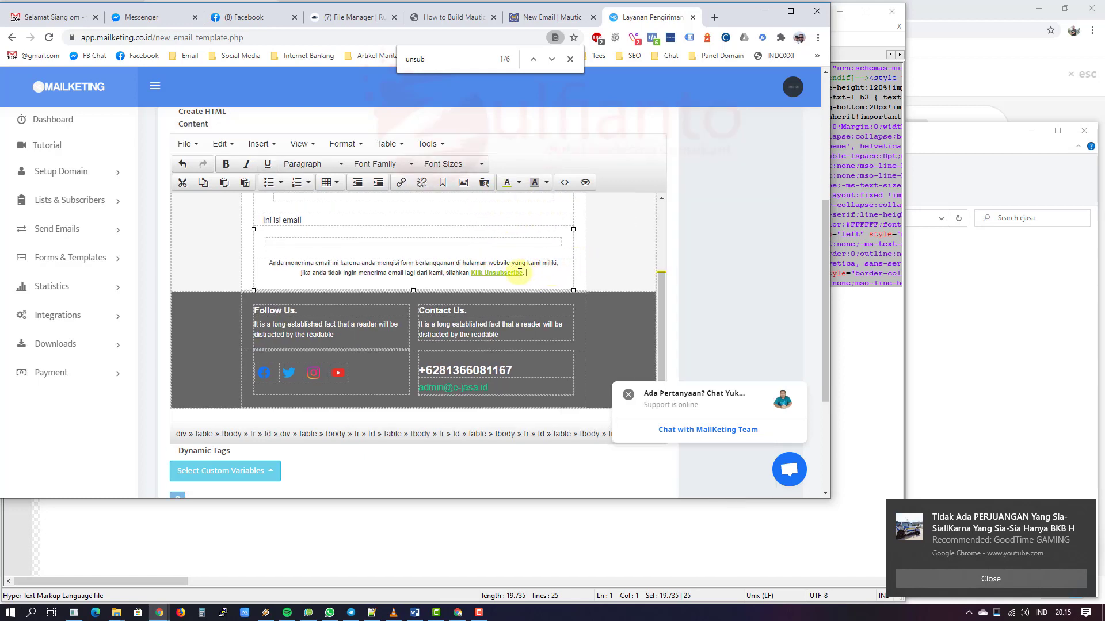
left_click_drag(524, 272, 470, 273)
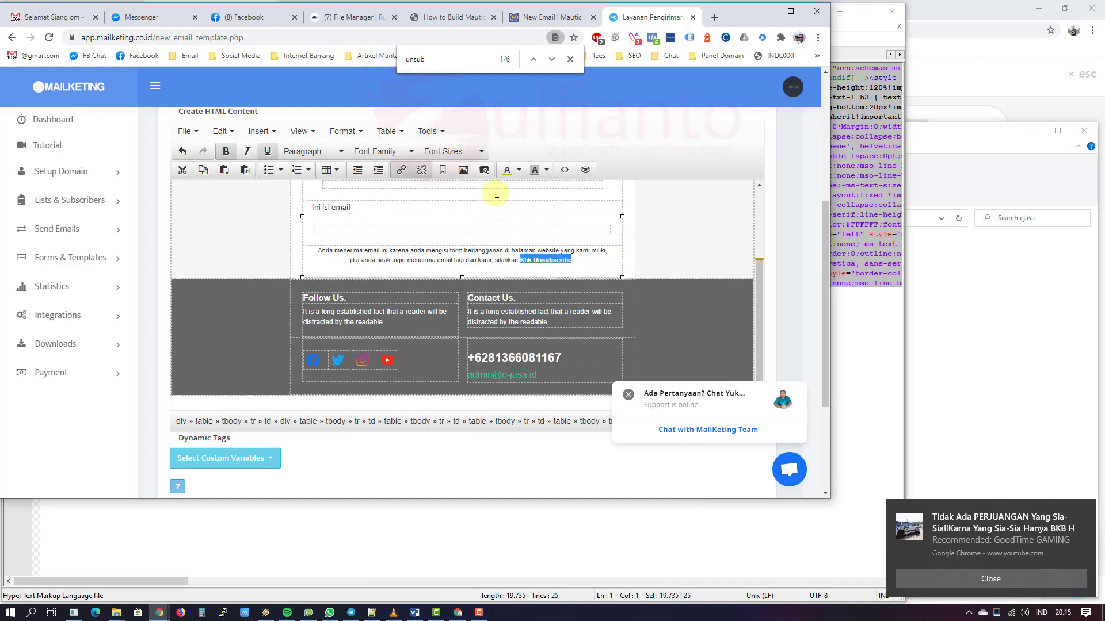
left_click(518, 173)
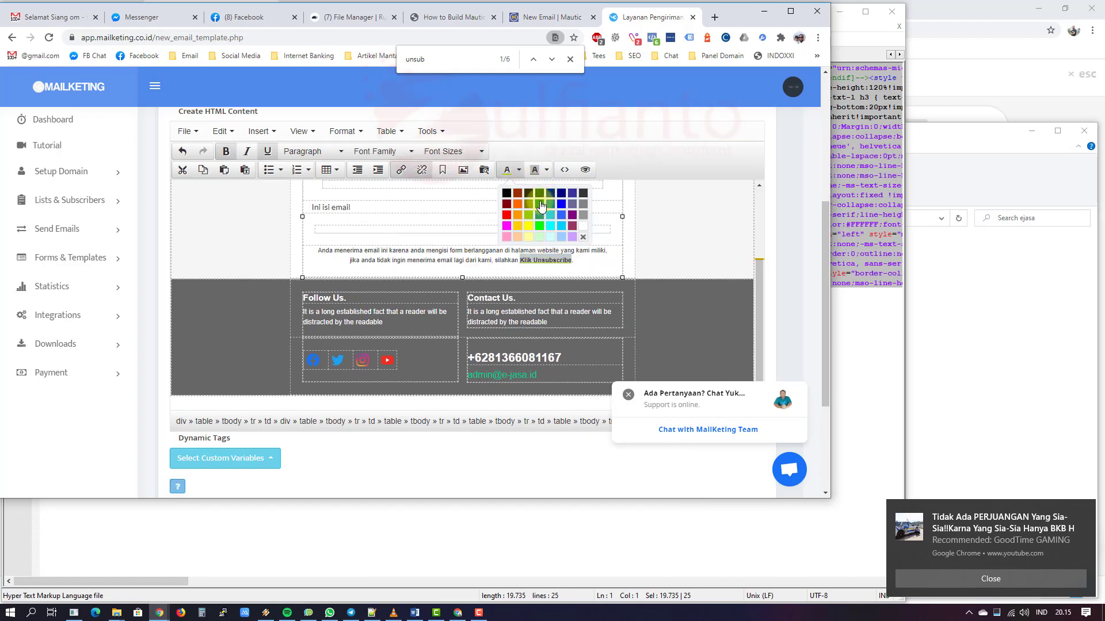
left_click(541, 202)
left_click(590, 261)
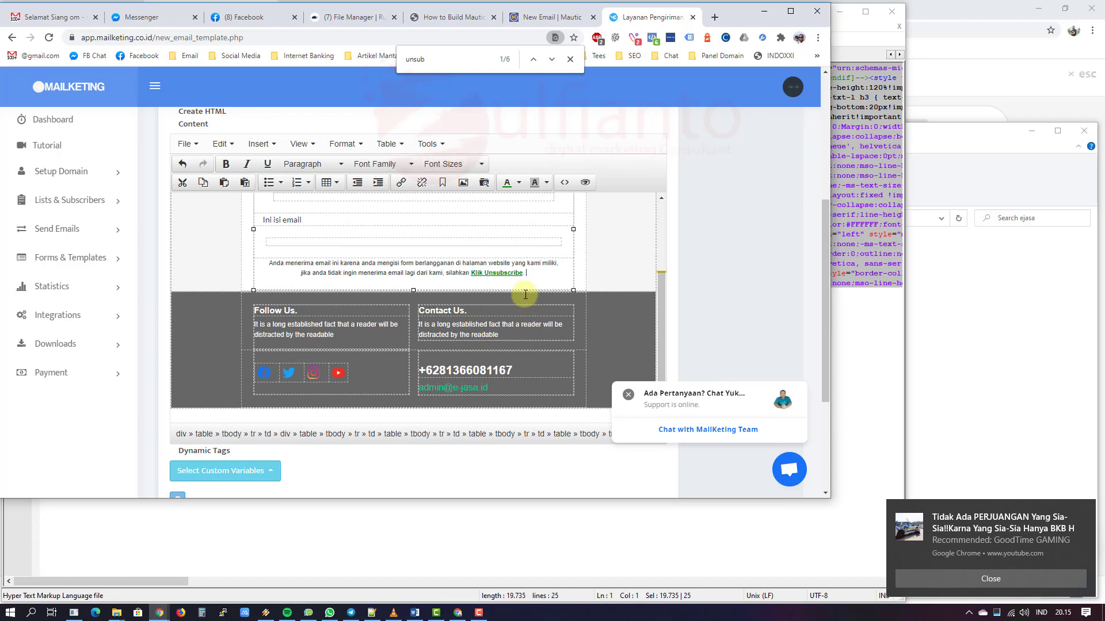
scroll(525, 295, "up", 1)
scroll(526, 295, "up", 1)
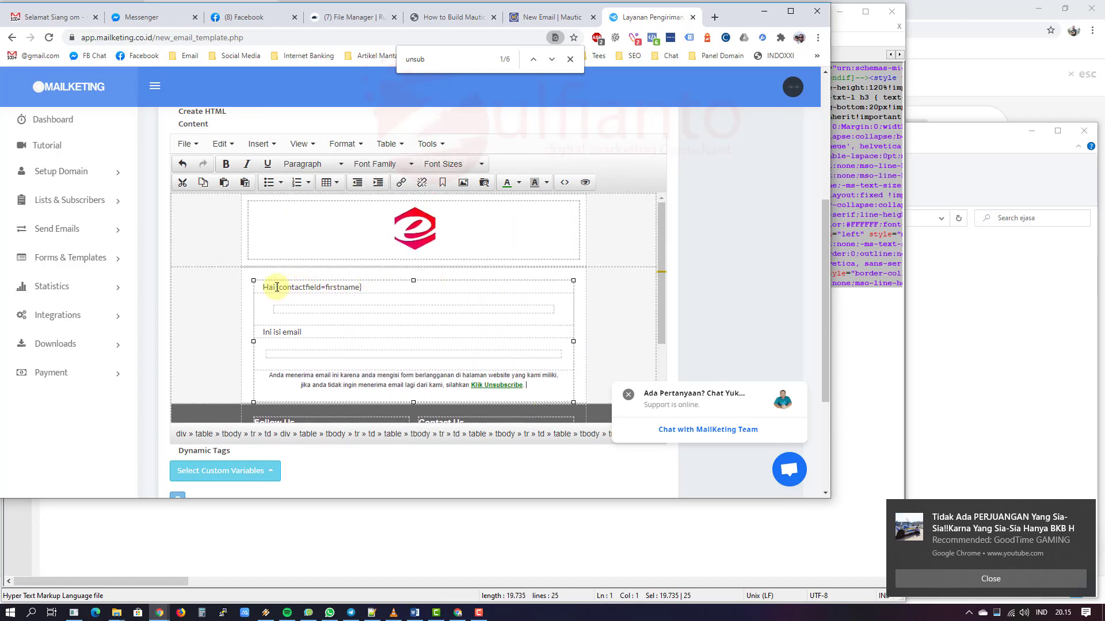
Step: Replace {contactfield=firstname} after Hai with a bold %%first_name%% variable
left_click_drag(276, 287, 362, 288)
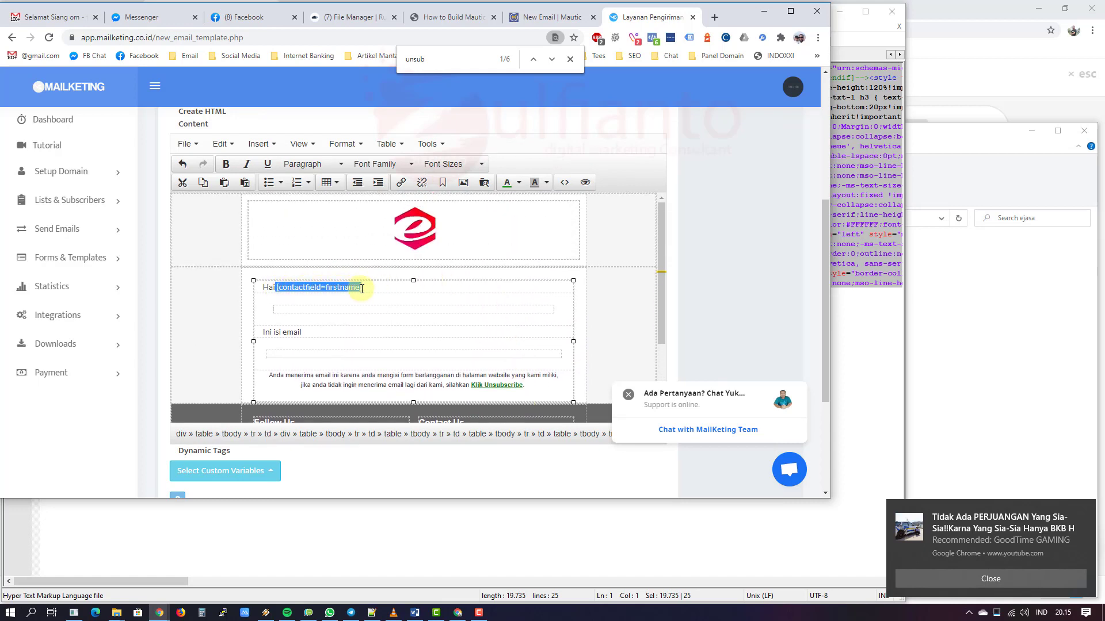
key("BackSpace")
left_click(217, 471)
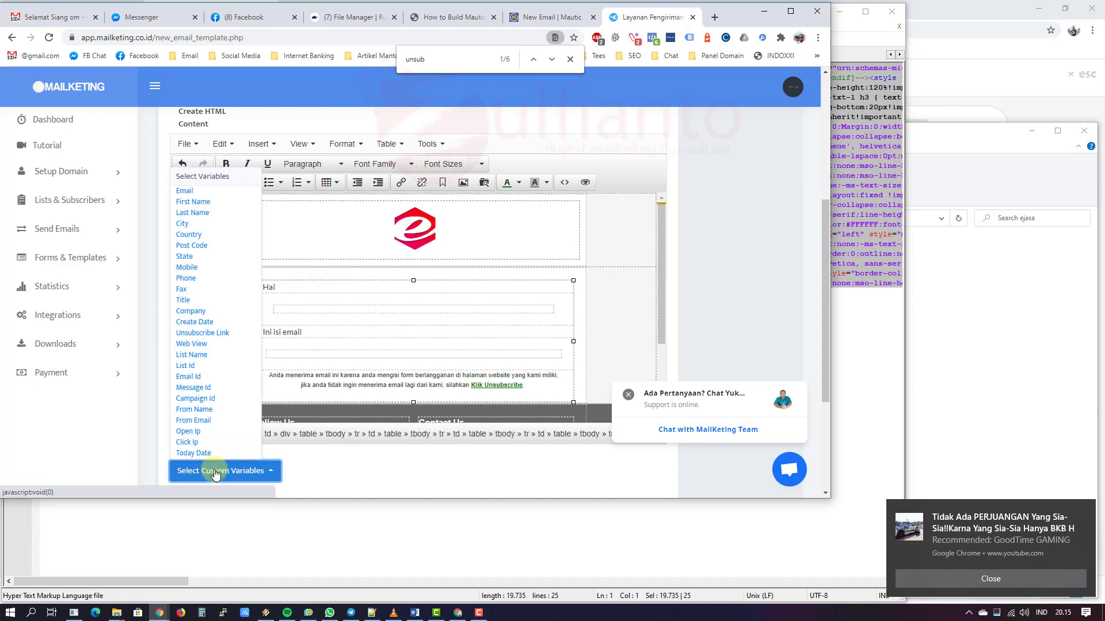
left_click(196, 202)
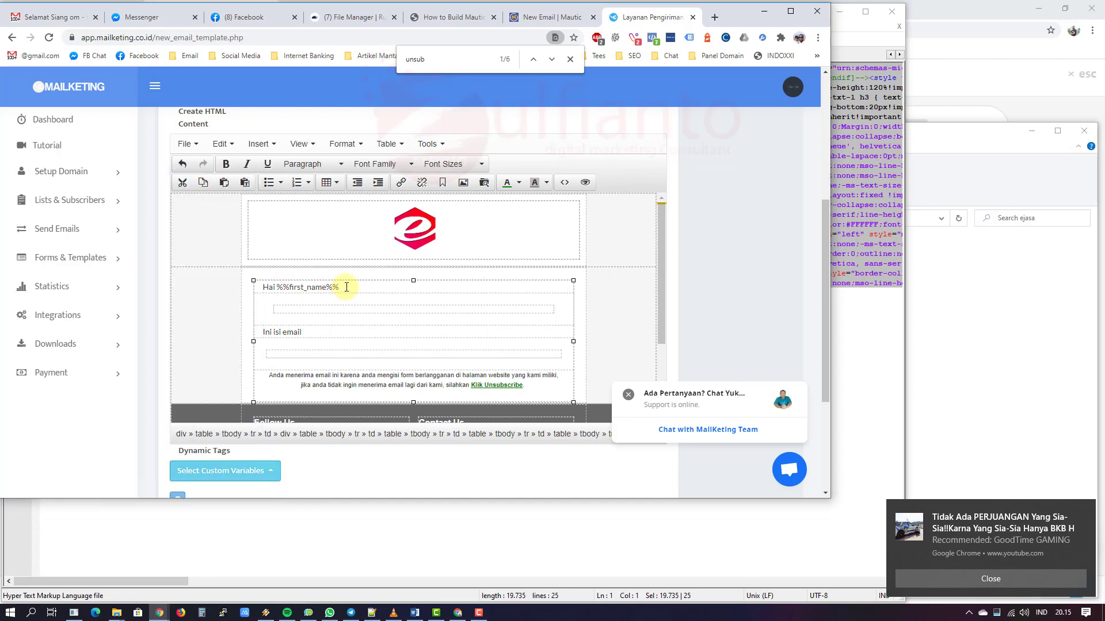
left_click_drag(347, 287, 276, 287)
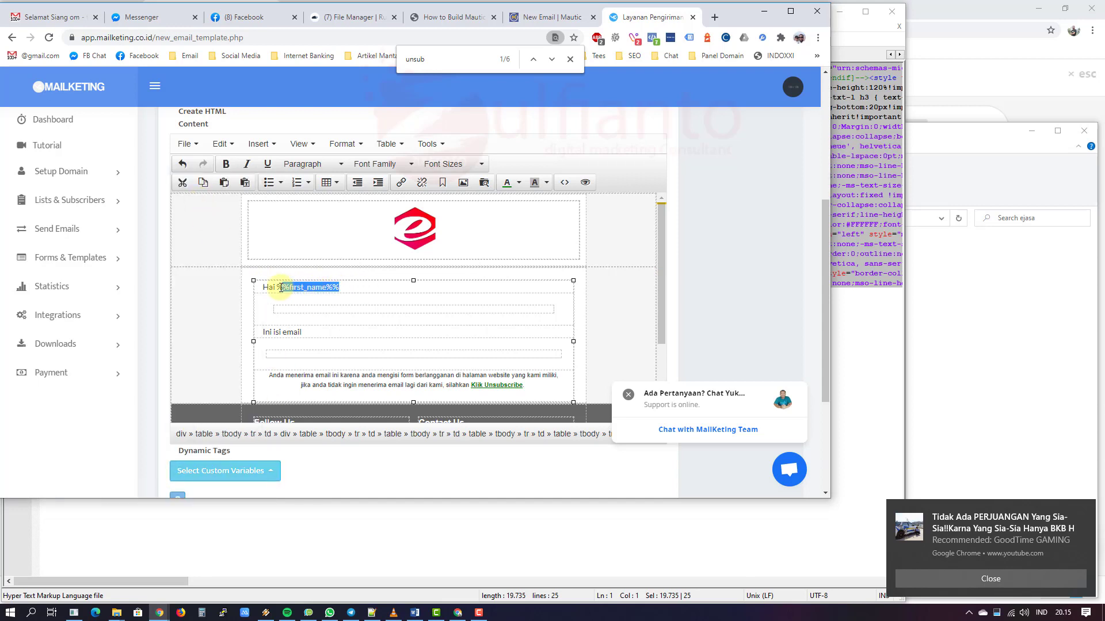
left_click(226, 164)
left_click(198, 316)
Step: Extend the body to 'Ini isi email nya loh bla bla bla bla' and preview the email
left_click(289, 312)
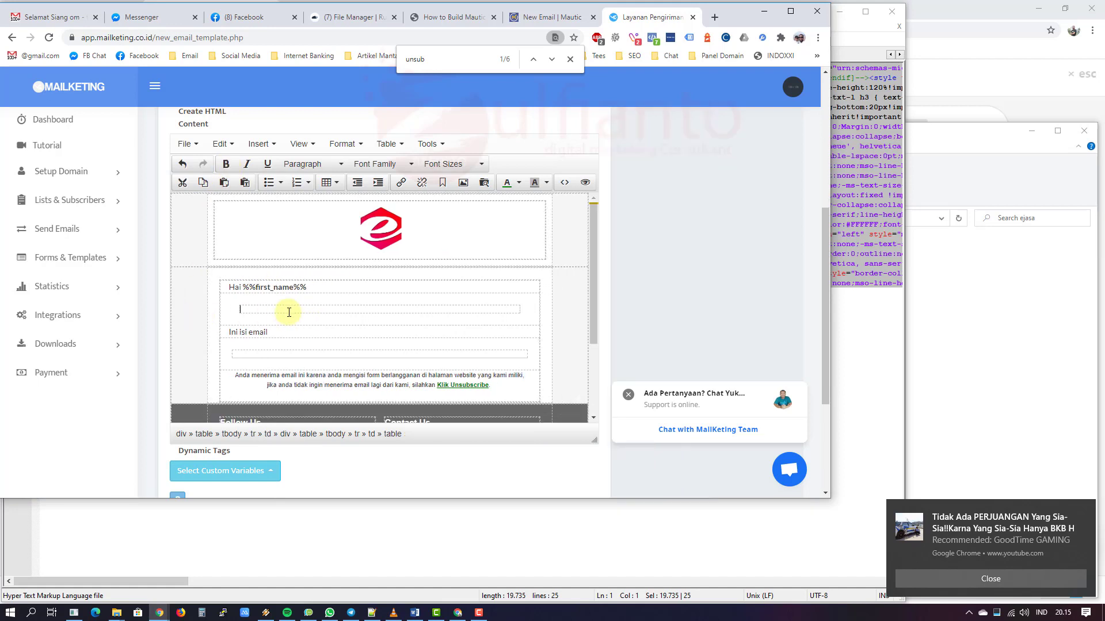
left_click(333, 332)
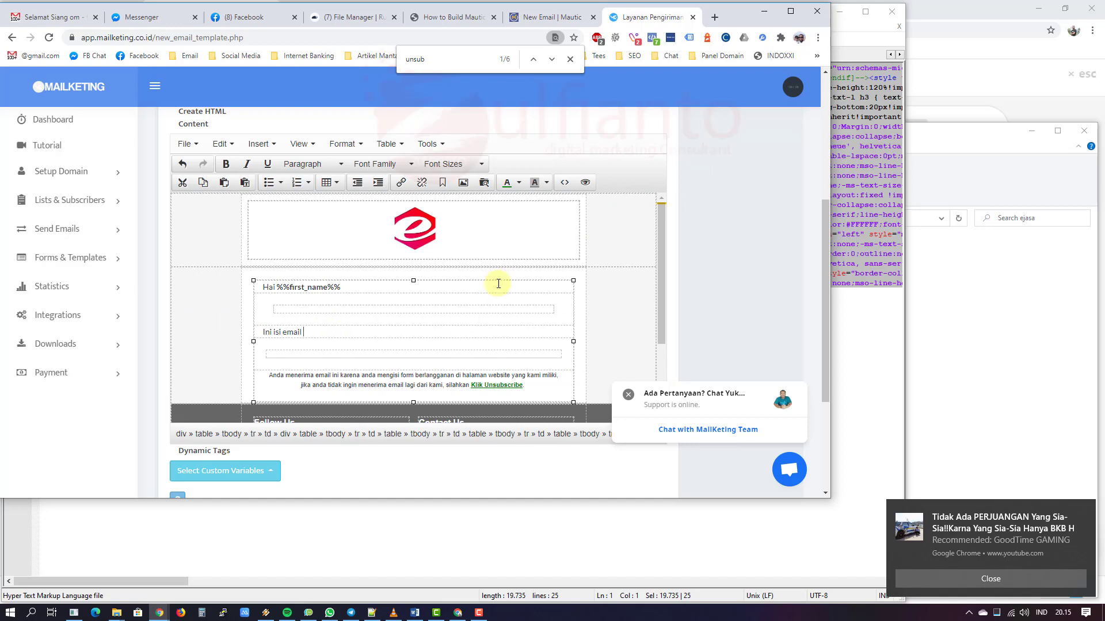
type("nya loh bla bla bla bla")
left_click(589, 183)
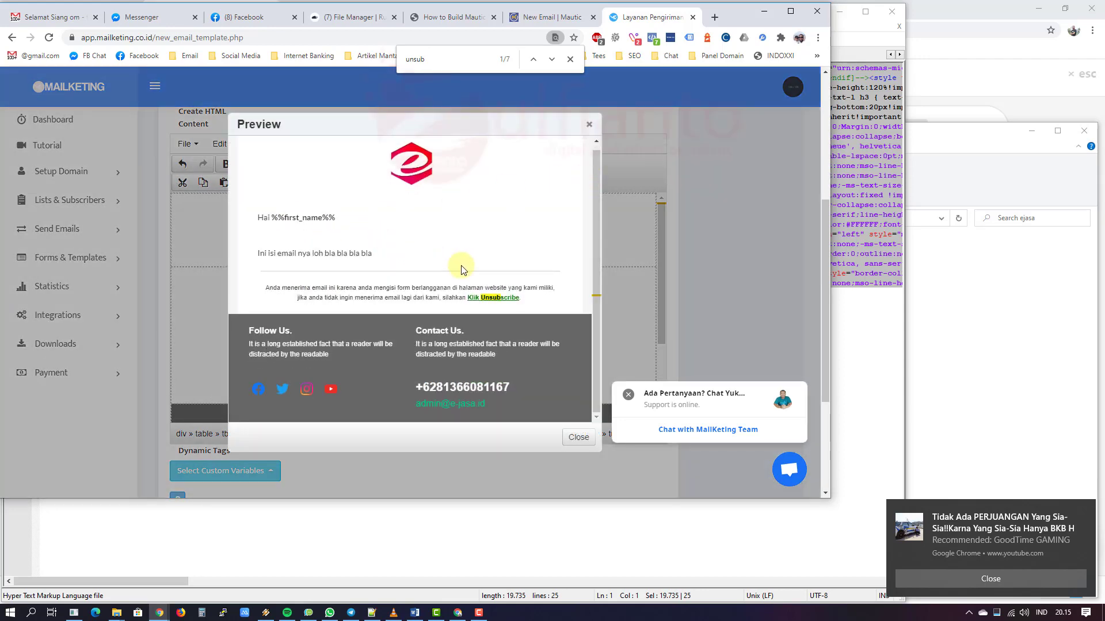
Step: Review the full ejasa email preview, close it, and select the empty row below the greeting
scroll(464, 269, "down", 5)
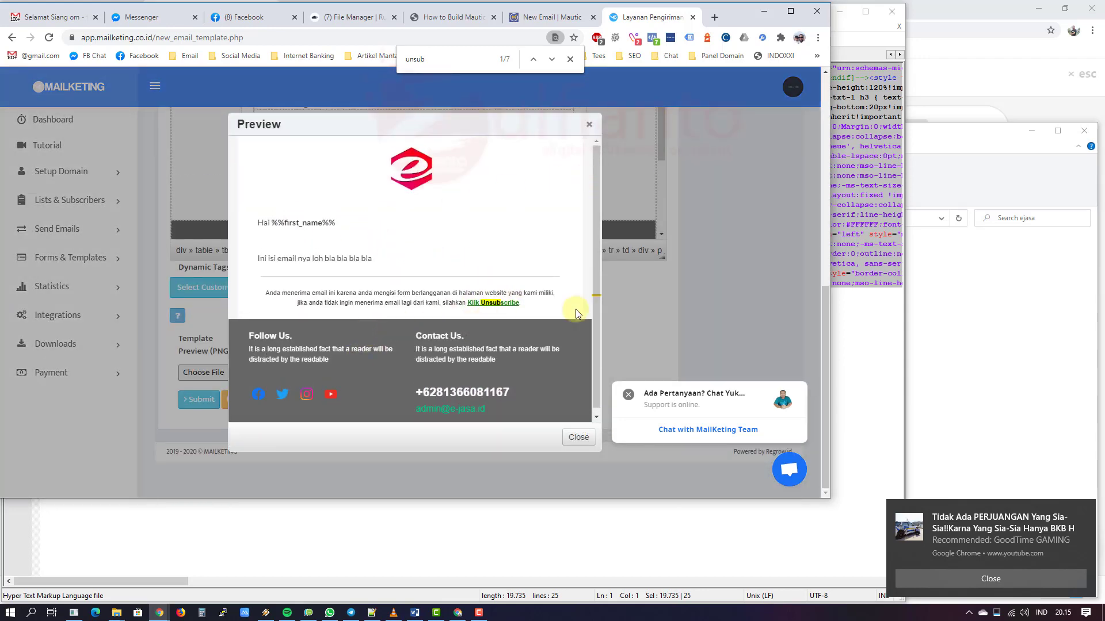
scroll(576, 310, "up", 5)
scroll(486, 254, "down", 1)
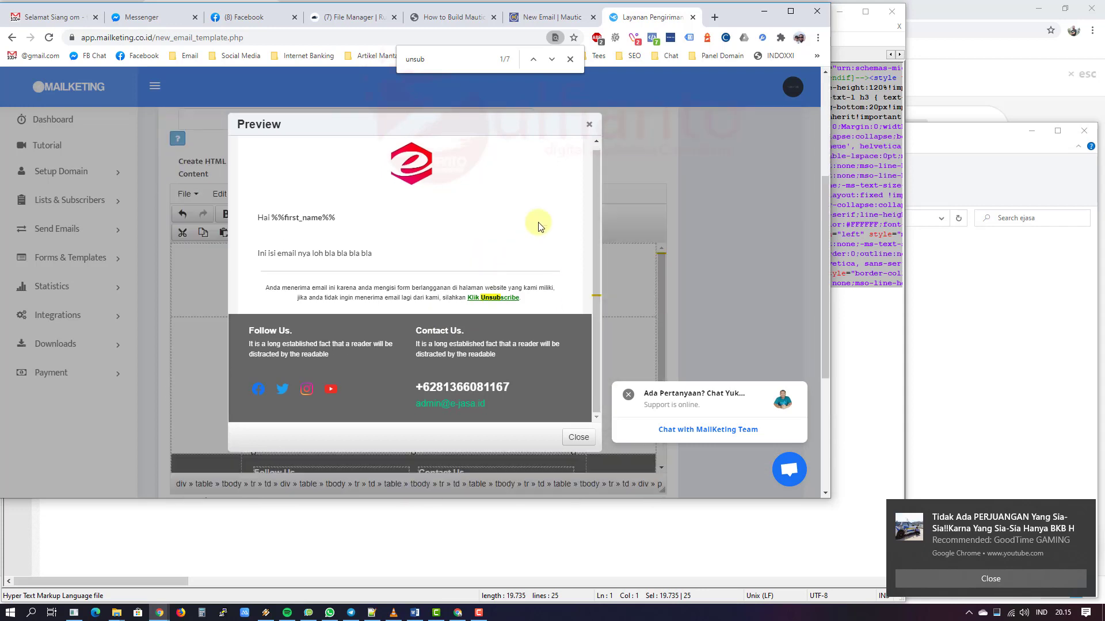
scroll(538, 226, "down", 1)
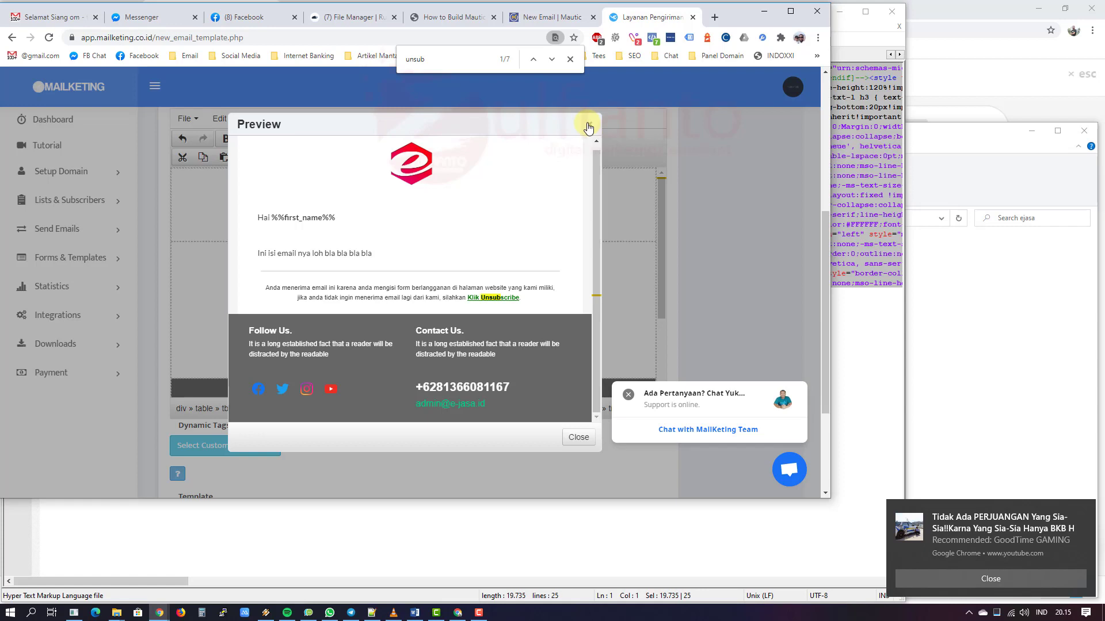
left_click(588, 128)
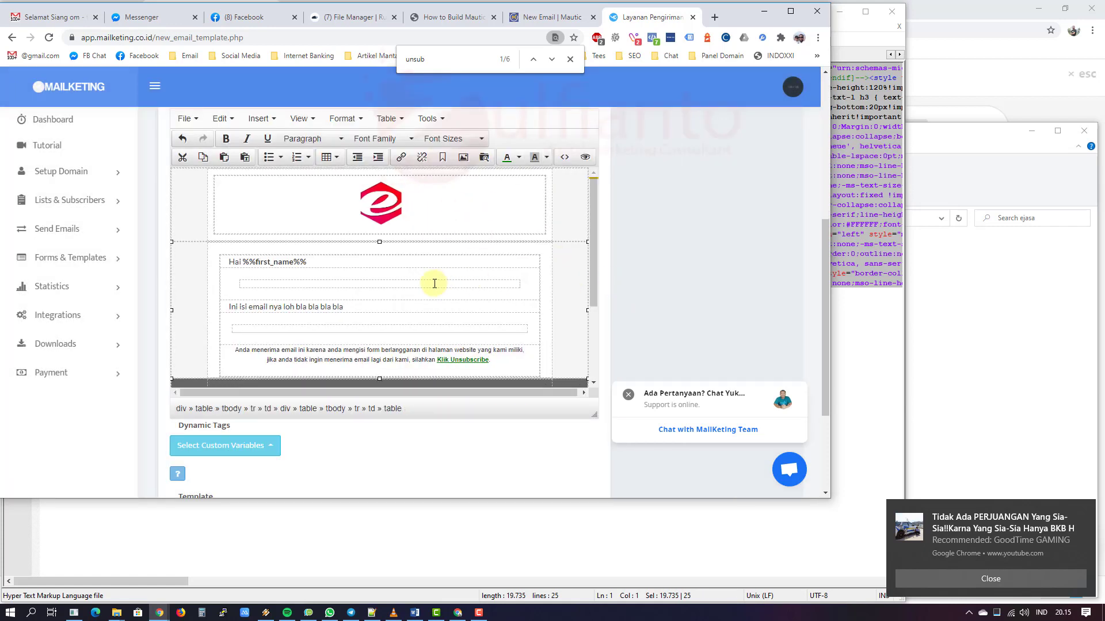
left_click(435, 284)
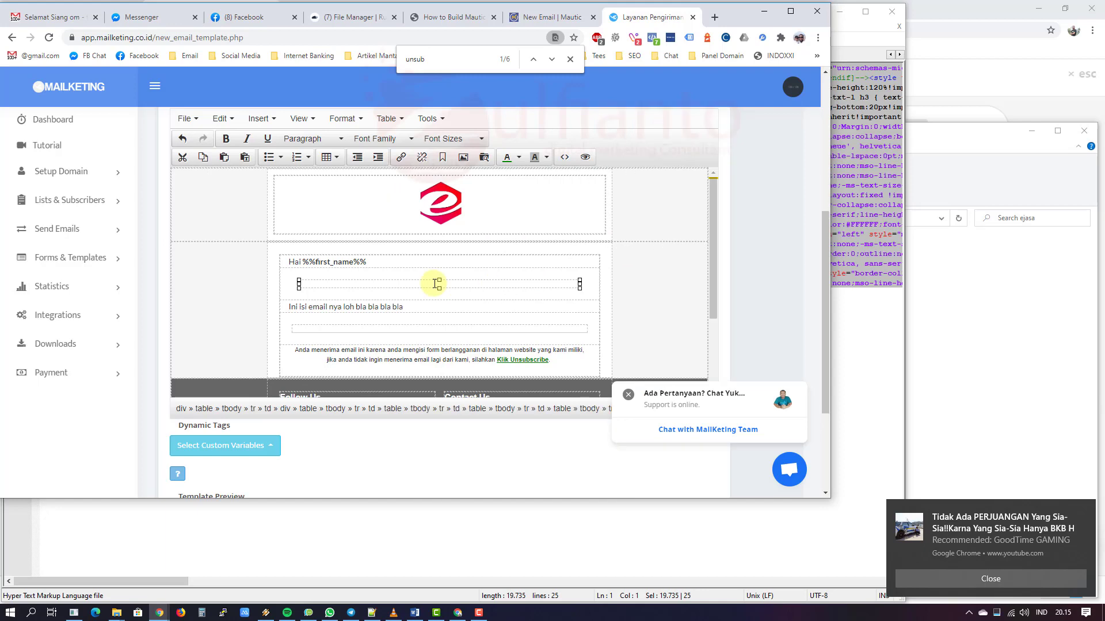
left_click(254, 549)
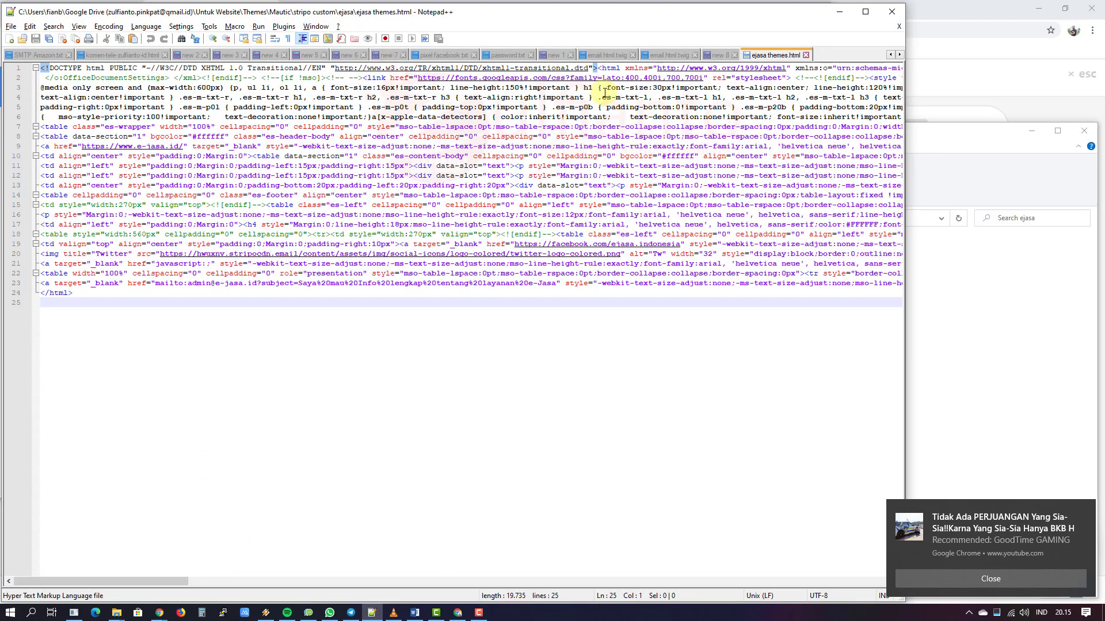
left_click(670, 54)
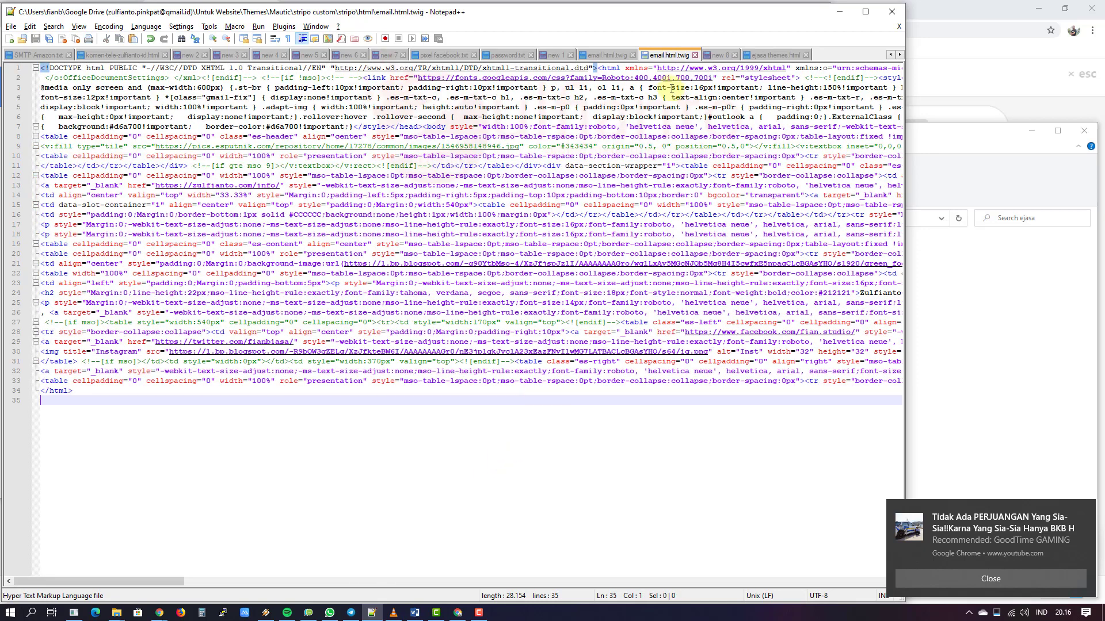
left_click(721, 54)
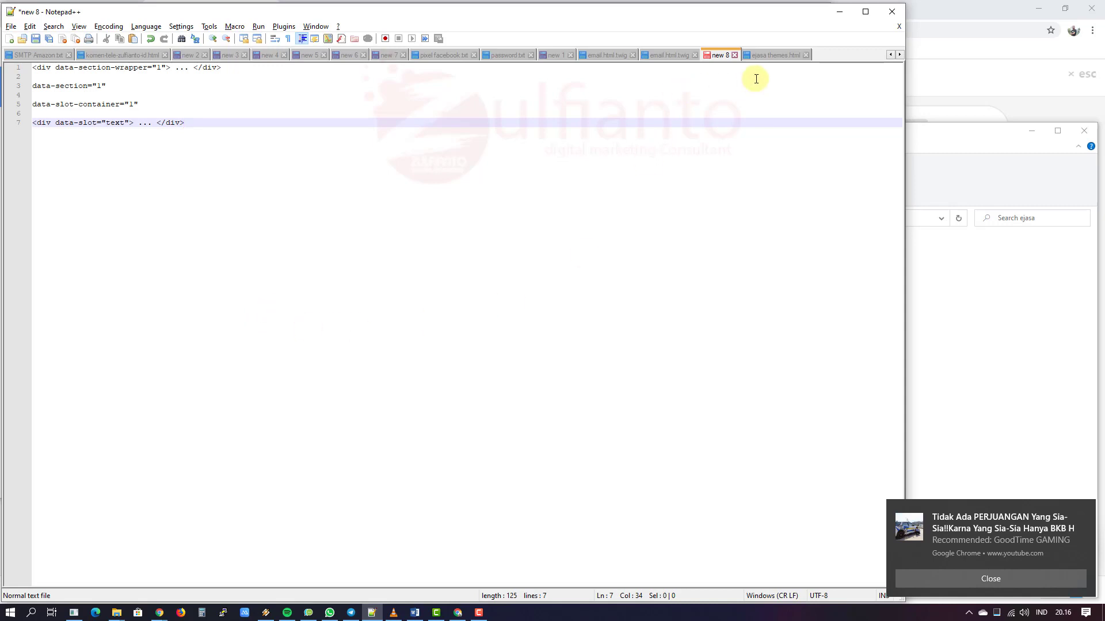
left_click(766, 56)
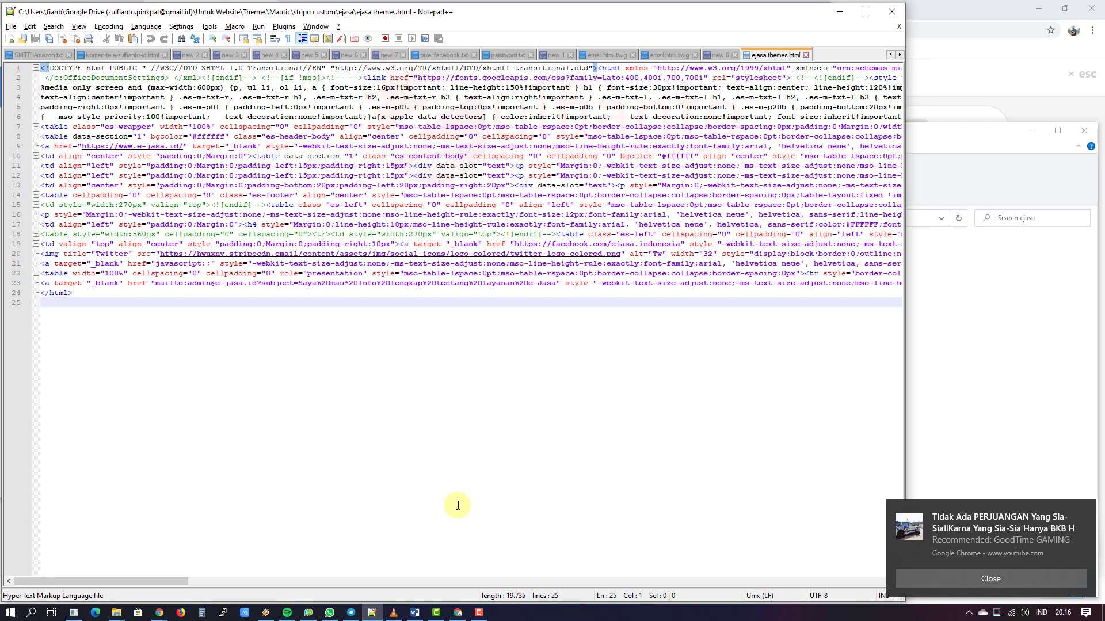
mouse_move(157, 613)
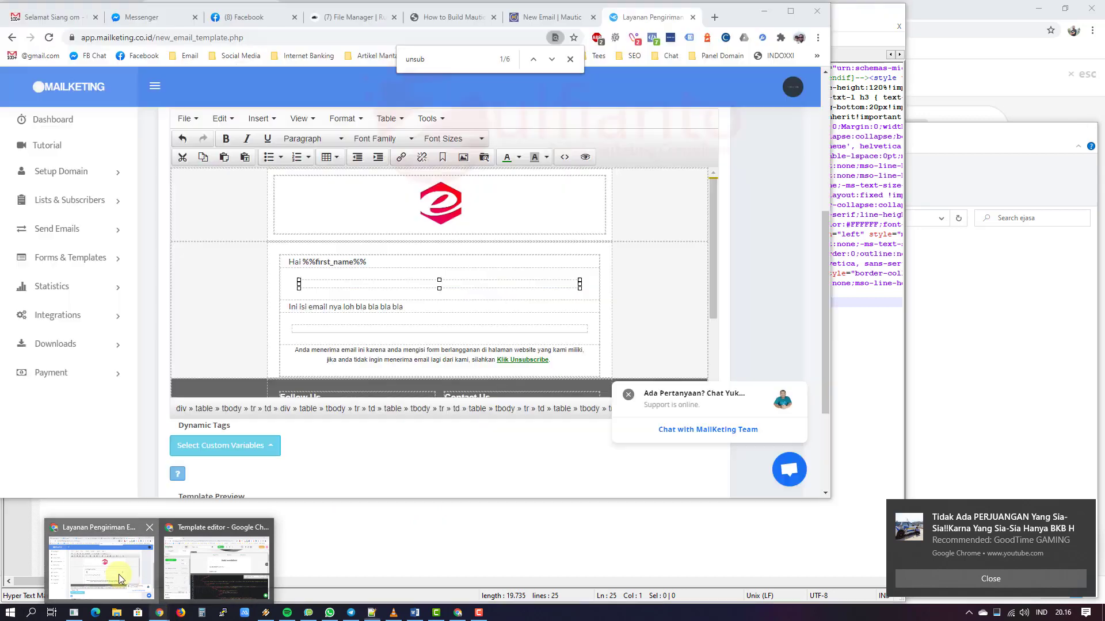
left_click(118, 574)
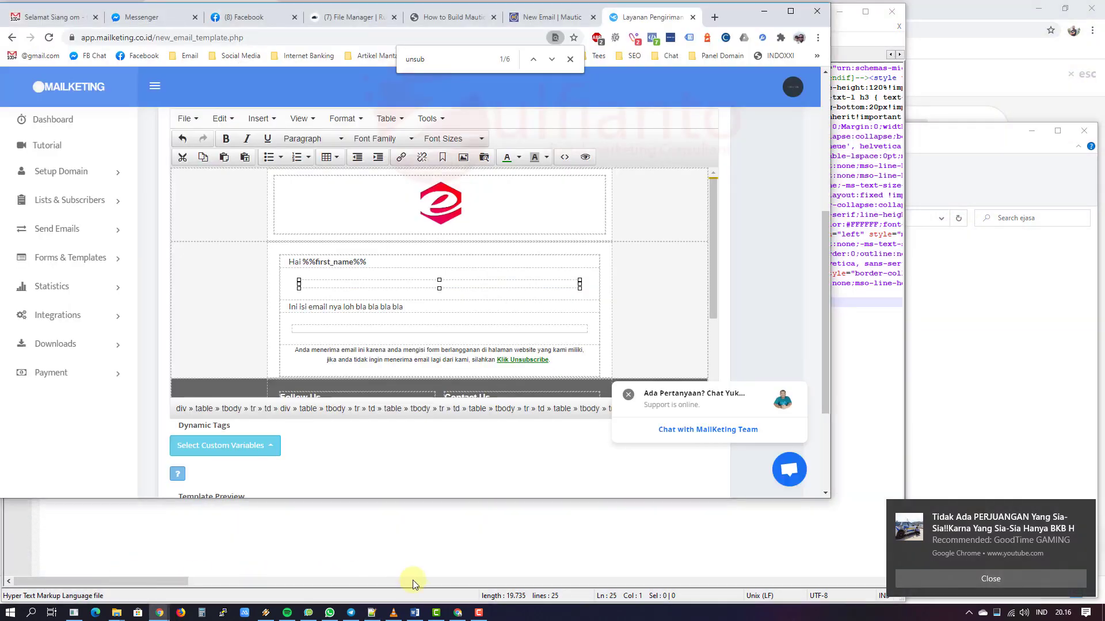
Step: Switch to the Stripo window and exit the ejasa email preview back to editing
left_click(457, 613)
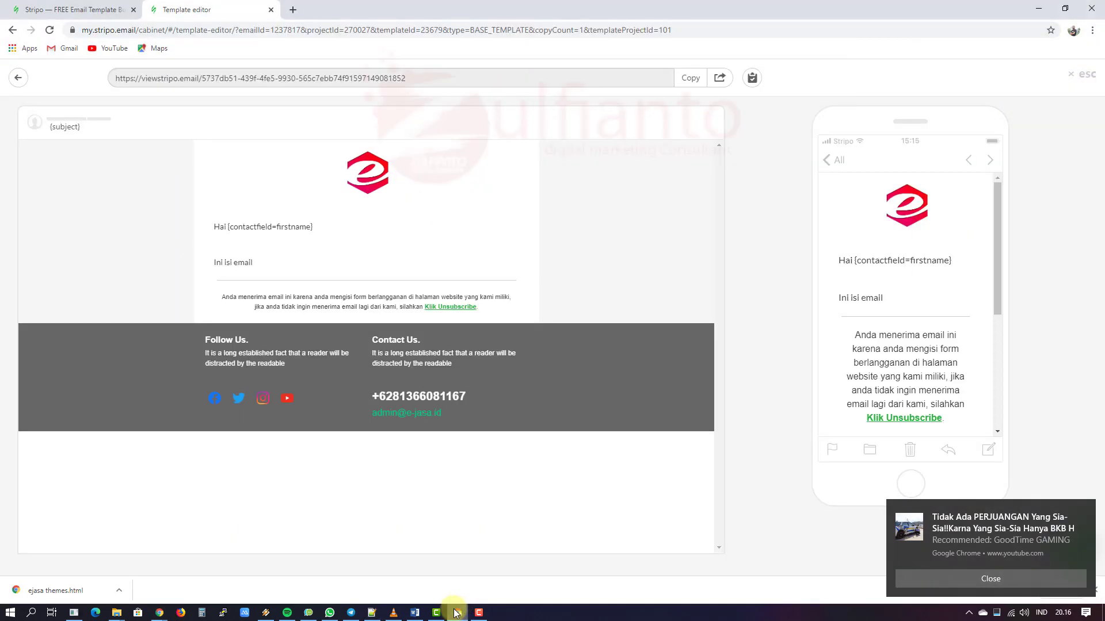
left_click(1081, 73)
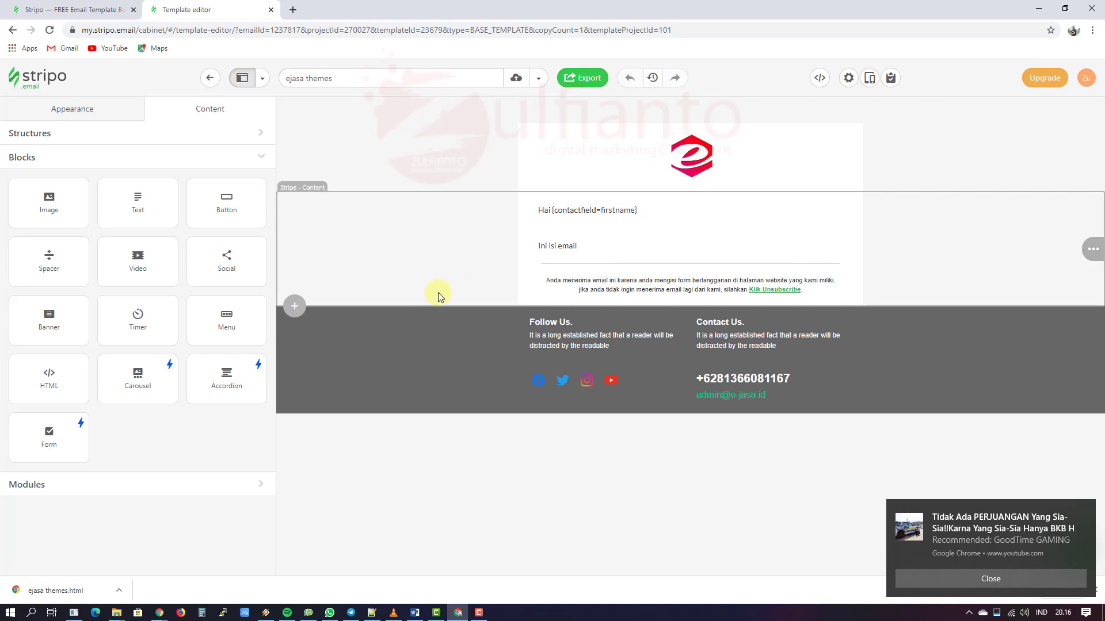